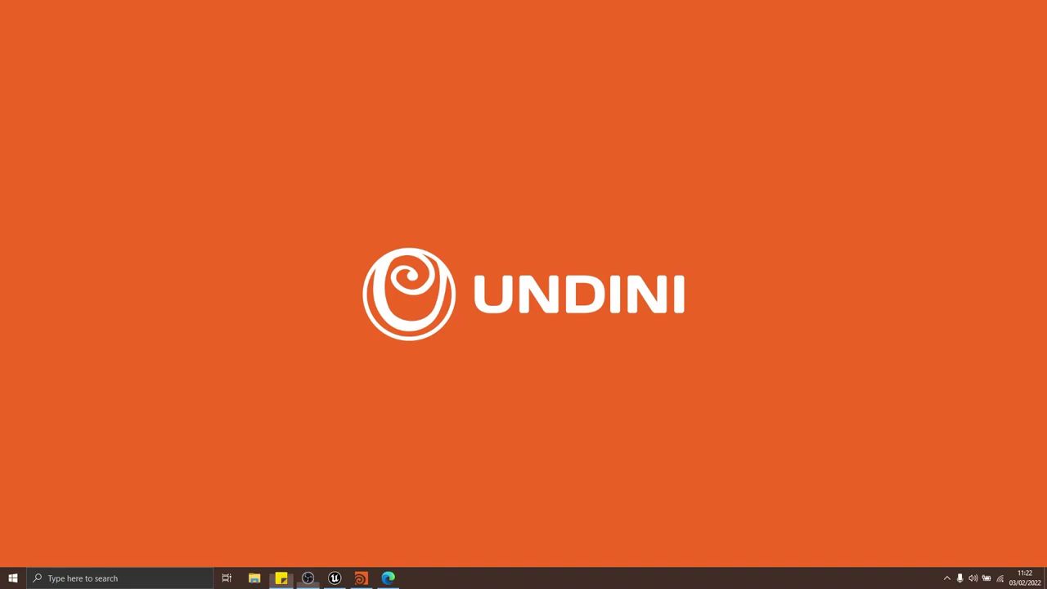
Open the sticky note and move the line "cut the background terrain up into slices (HOUDINI)" above the rest of the list
{"action": "left_click", "coordinate": [280, 578]}
{"action": "left_click_drag", "start_coordinate": [1034, 72], "coordinate": [709, 61]}
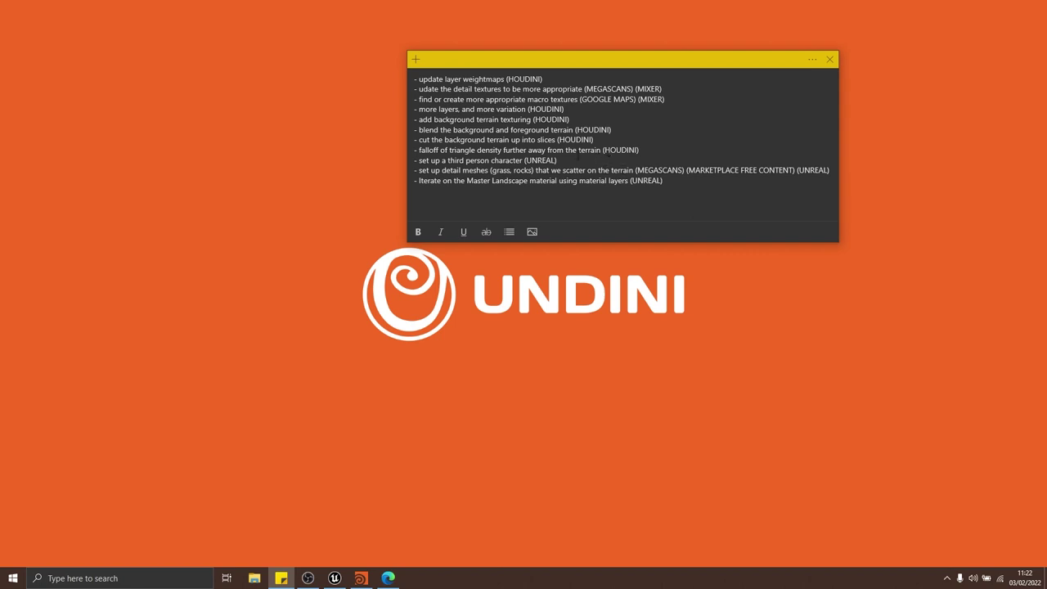
{"action": "left_click_drag", "start_coordinate": [619, 139], "coordinate": [428, 140]}
{"action": "key", "text": "BackSpace"}
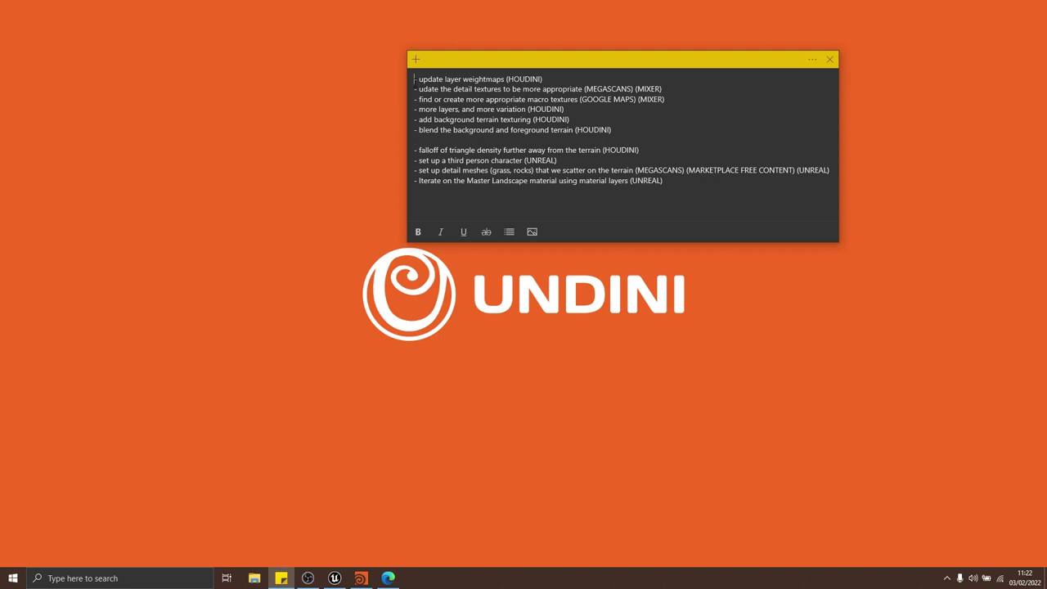
{"action": "key", "text": "Return"}
{"action": "key", "text": "Return"}
{"action": "key", "text": "Return"}
{"action": "left_click", "coordinate": [426, 80]}
{"action": "type", "text": "cut the background terrain up into slices (HOUDINI)"}
{"action": "left_click", "coordinate": [469, 169]}
{"action": "key", "text": "BackSpace"}
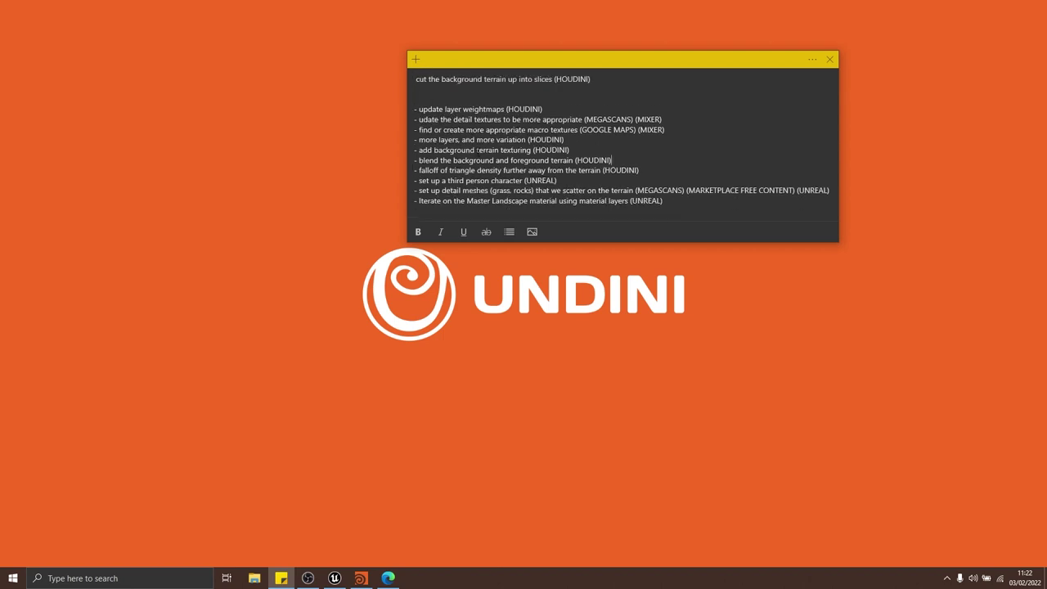
Make the line about cutting the background terrain into slices bold
{"action": "left_click_drag", "start_coordinate": [590, 79], "coordinate": [374, 82]}
{"action": "left_click", "coordinate": [464, 109]}
{"action": "left_click_drag", "start_coordinate": [591, 80], "coordinate": [408, 81]}
{"action": "key", "text": "ctrl+b"}
{"action": "left_click", "coordinate": [579, 117]}
{"action": "left_click_drag", "start_coordinate": [603, 79], "coordinate": [474, 79]}
{"action": "left_click", "coordinate": [598, 99]}
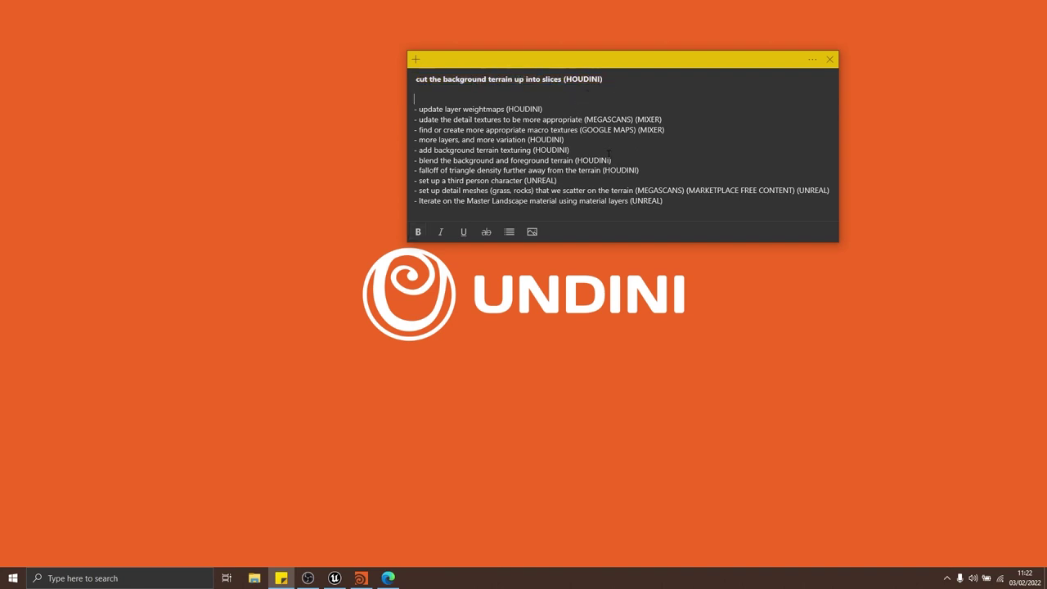
Move the "falloff of triangle density further away from the terrain (HOUDINI)" line below the bold line, and put a dash before the first line
{"action": "left_click_drag", "start_coordinate": [637, 158], "coordinate": [389, 174]}
{"action": "key", "text": "ctrl+c"}
{"action": "key", "text": "BackSpace"}
{"action": "left_click", "coordinate": [620, 76]}
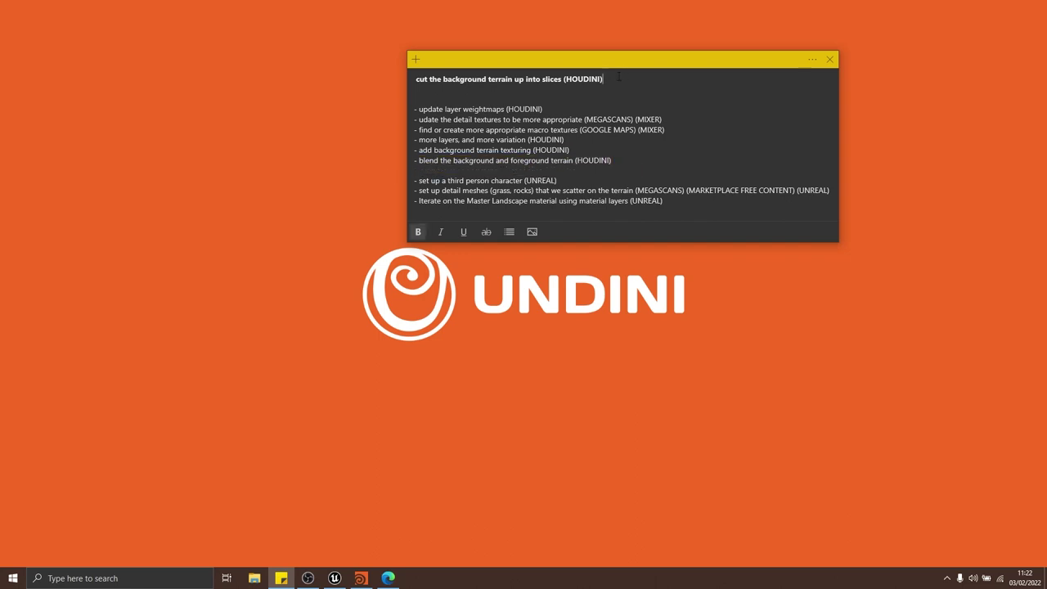
{"action": "key", "text": "Return"}
{"action": "key", "text": "ctrl+v"}
{"action": "left_click", "coordinate": [428, 180]}
{"action": "key", "text": "BackSpace"}
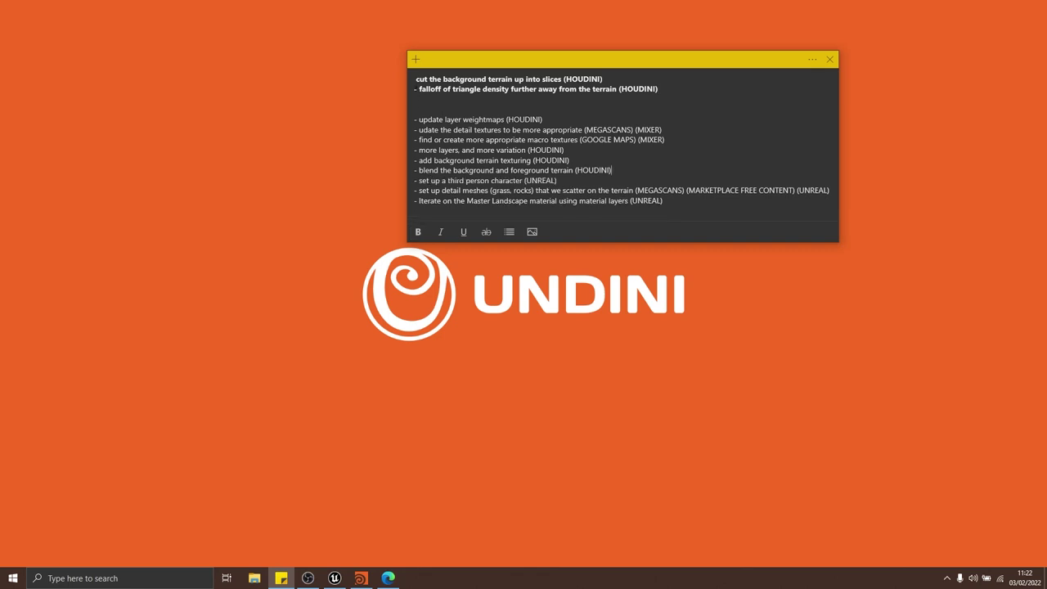
{"action": "left_click", "coordinate": [414, 79]}
{"action": "type", "text": "-"}
{"action": "left_click", "coordinate": [525, 119]}
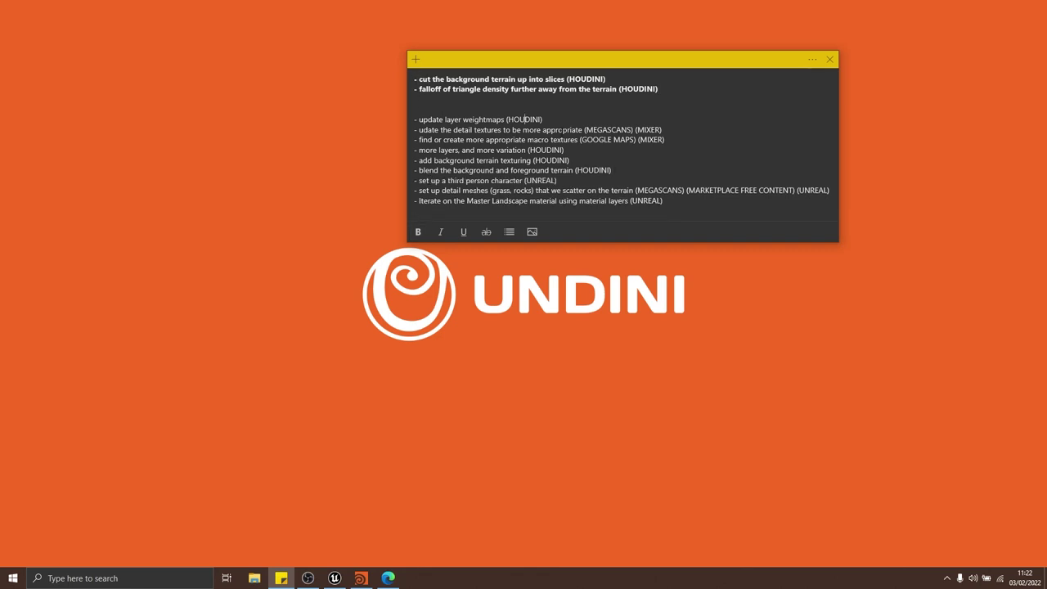
Switch to the browser, look over the landscape tutorials on the Undini YouTube channel, and minimise the window
{"action": "key", "text": "super"}
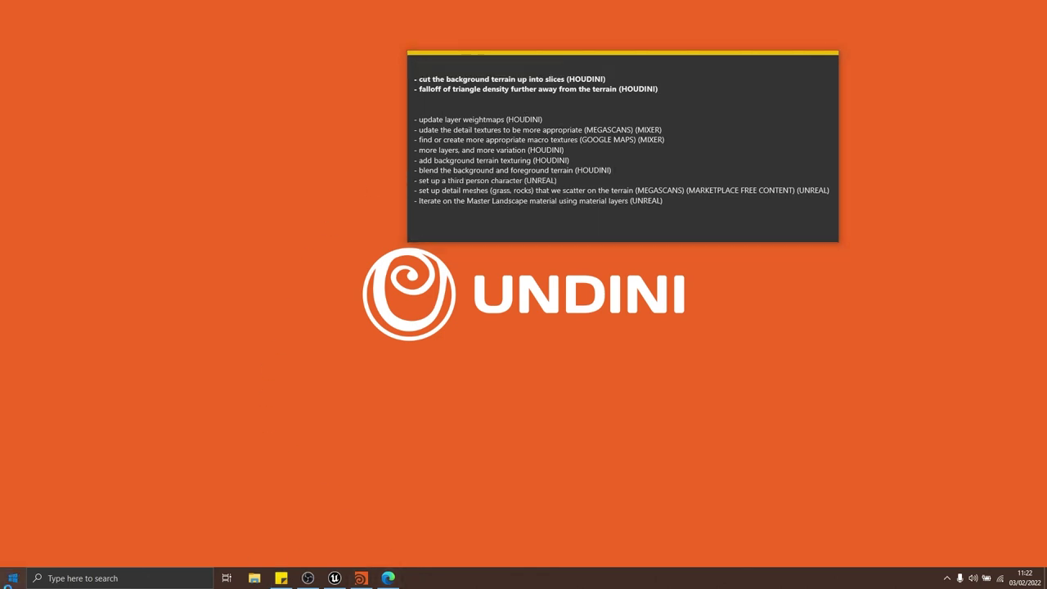
{"action": "key", "text": "super"}
{"action": "key", "text": "alt+Tab"}
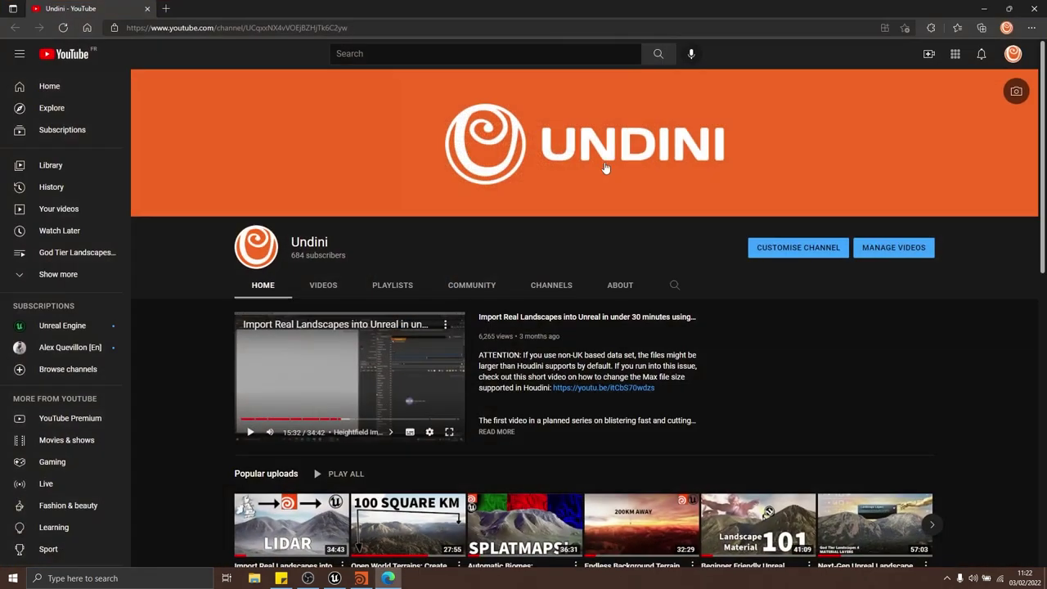
{"action": "scroll", "coordinate": [622, 311], "scroll_direction": "down", "scroll_amount": 3}
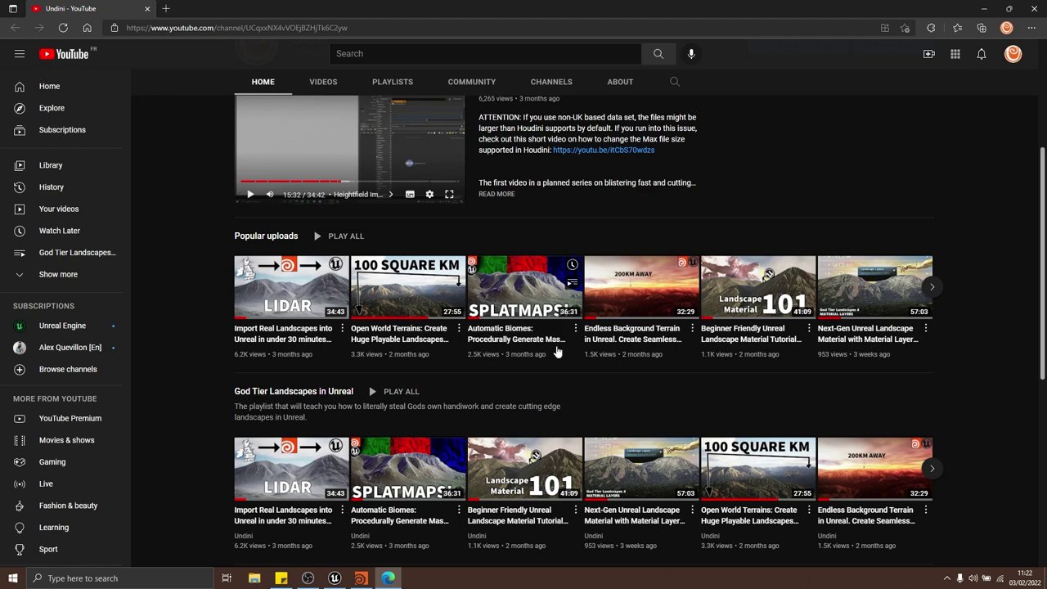
{"action": "mouse_move", "coordinate": [654, 329]}
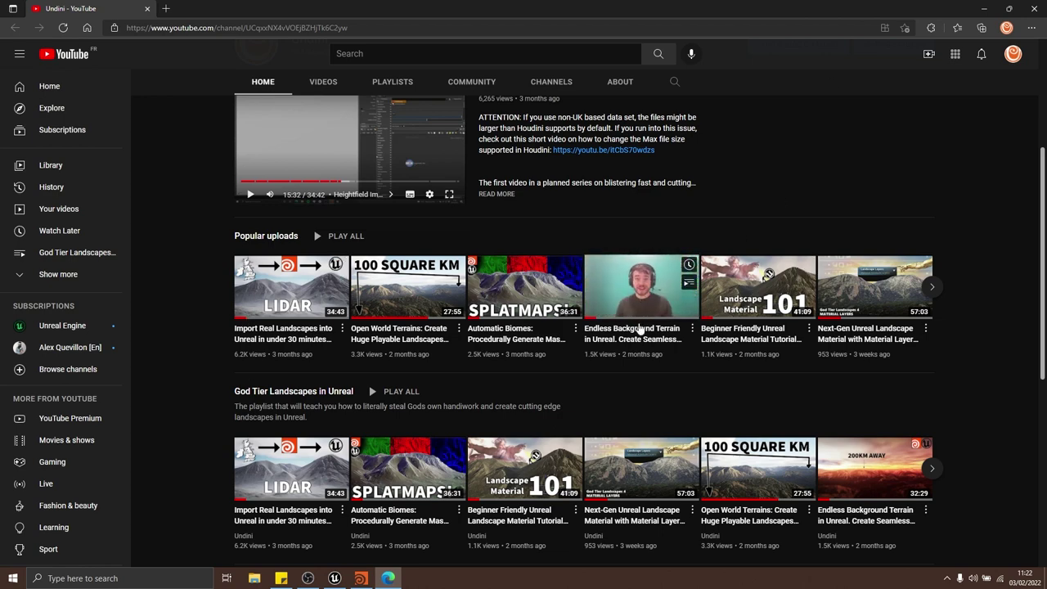
{"action": "left_click", "coordinate": [984, 7]}
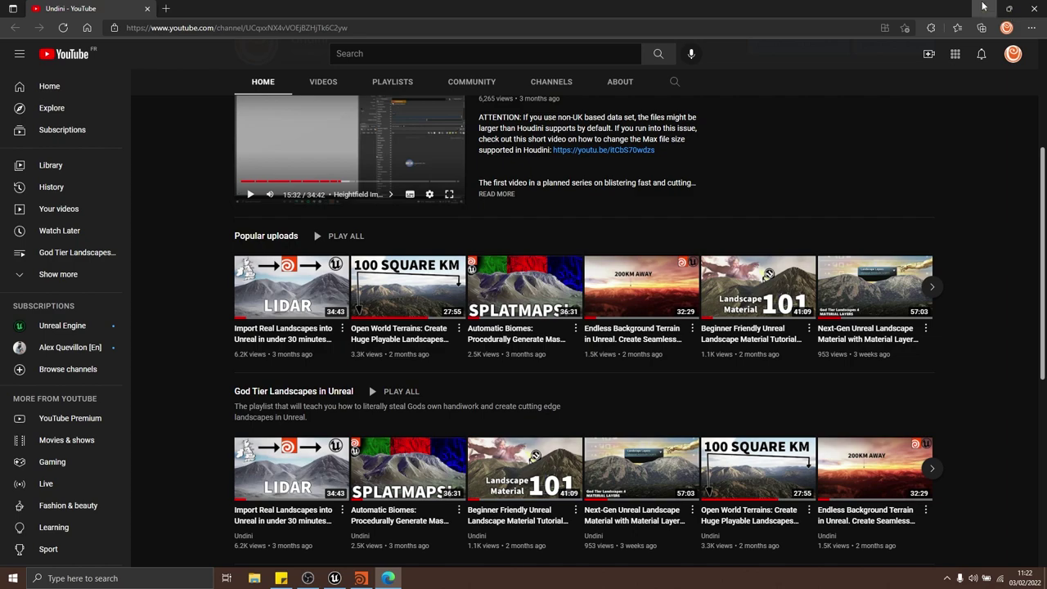
Switch to Unreal Editor, enlarge the World Outliner, and hide the VolumetricCloud actor
{"action": "left_click", "coordinate": [335, 577]}
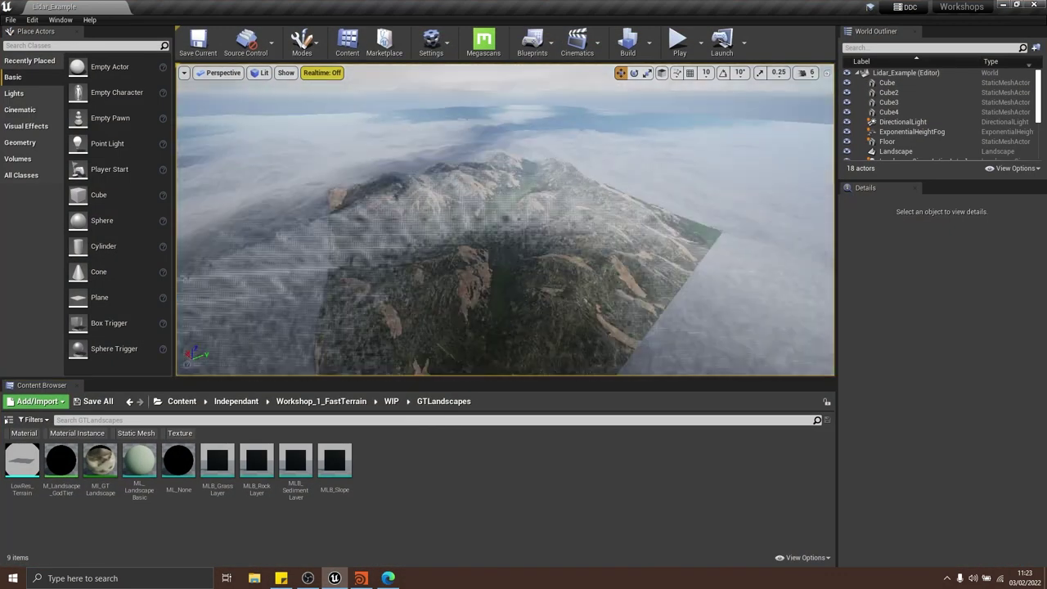
{"action": "mouse_move", "coordinate": [506, 219]}
{"action": "right_mouse_down"}
{"action": "mouse_move", "coordinate": [511, 250]}
{"action": "mouse_move", "coordinate": [503, 221]}
{"action": "mouse_move", "coordinate": [437, 214]}
{"action": "mouse_move", "coordinate": [520, 223]}
{"action": "right_mouse_up"}
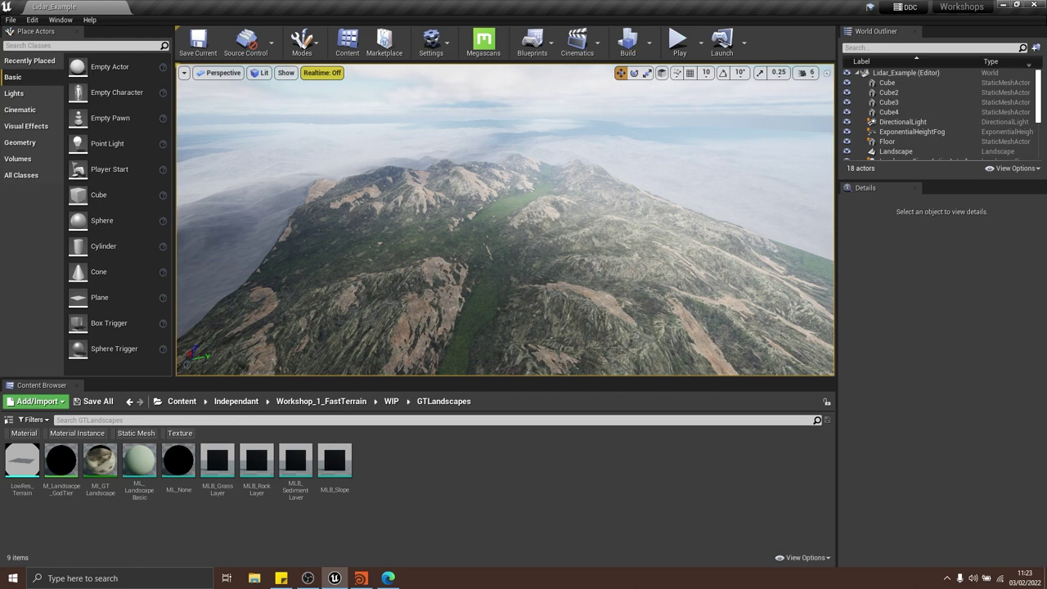
{"action": "right_click_drag", "start_coordinate": [488, 200], "coordinate": [493, 236]}
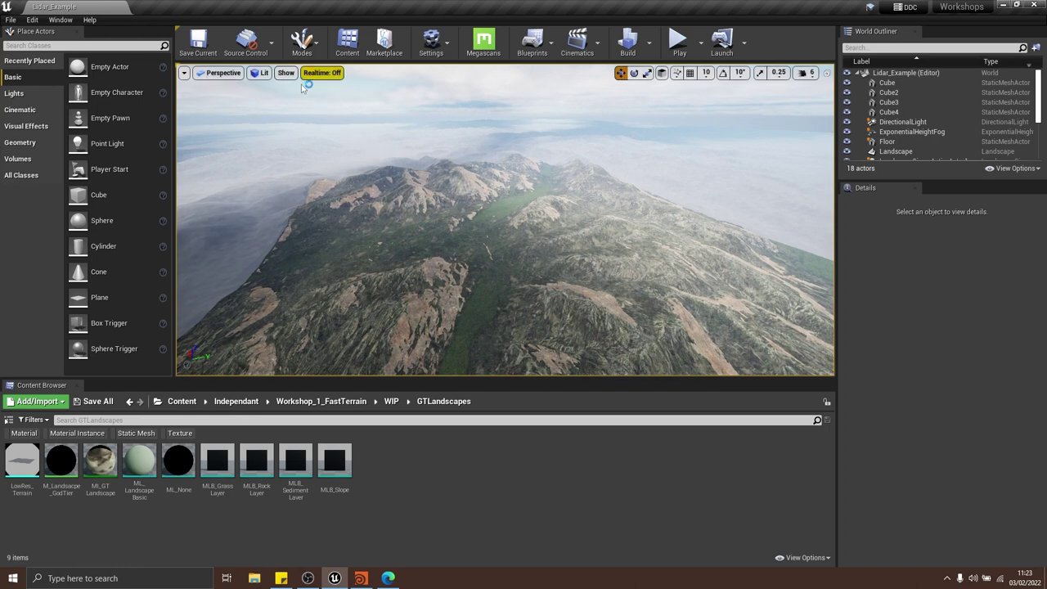
{"action": "scroll", "coordinate": [914, 122], "scroll_direction": "down", "scroll_amount": 1}
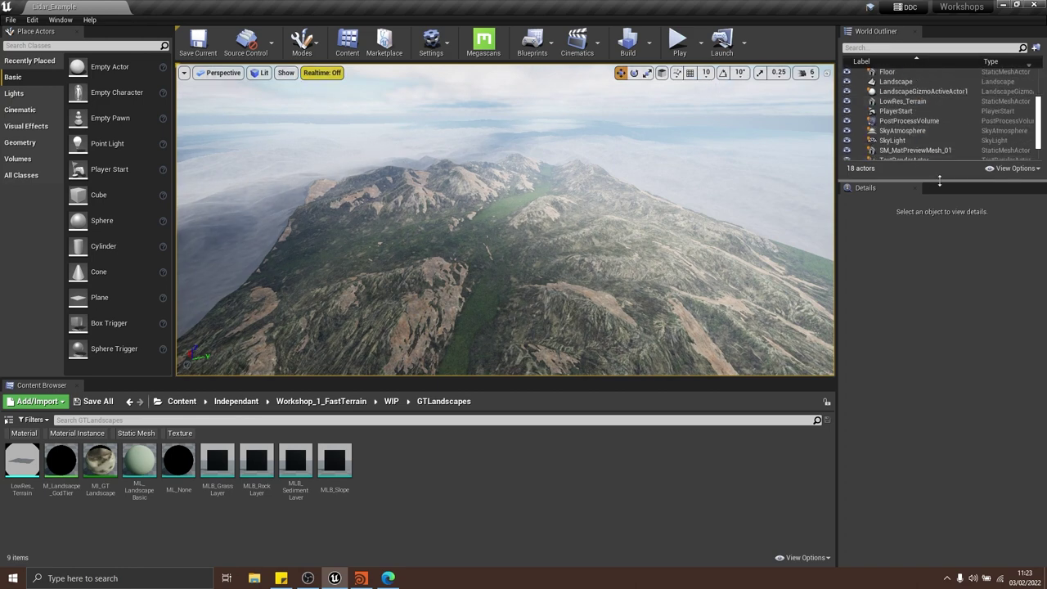
{"action": "left_click_drag", "start_coordinate": [933, 181], "coordinate": [933, 267]}
{"action": "left_click", "coordinate": [847, 241]}
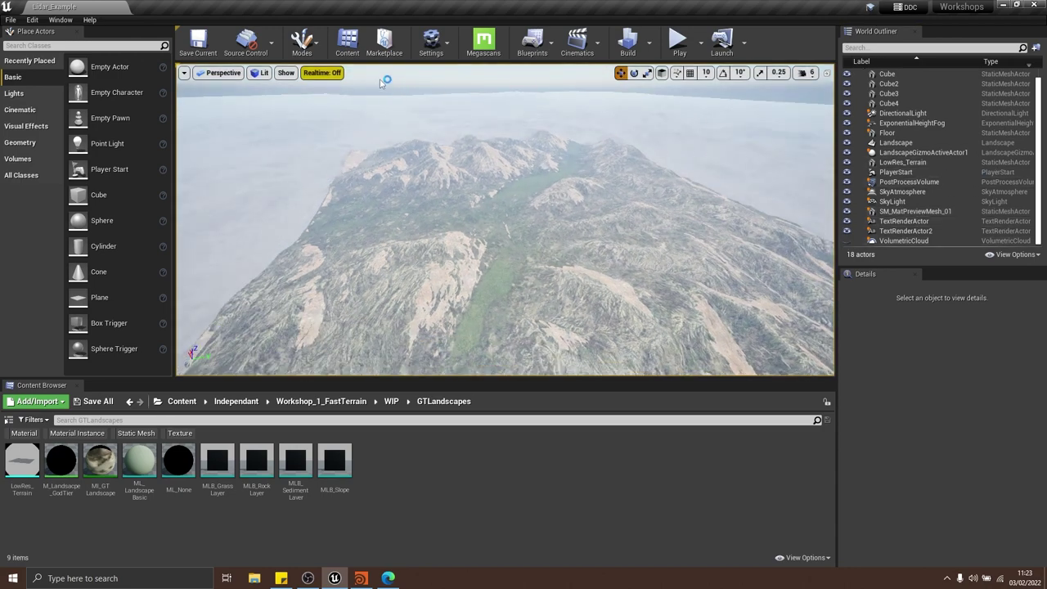
Turn off fog display in the perspective viewport
{"action": "left_click", "coordinate": [286, 72]}
{"action": "left_click", "coordinate": [280, 171]}
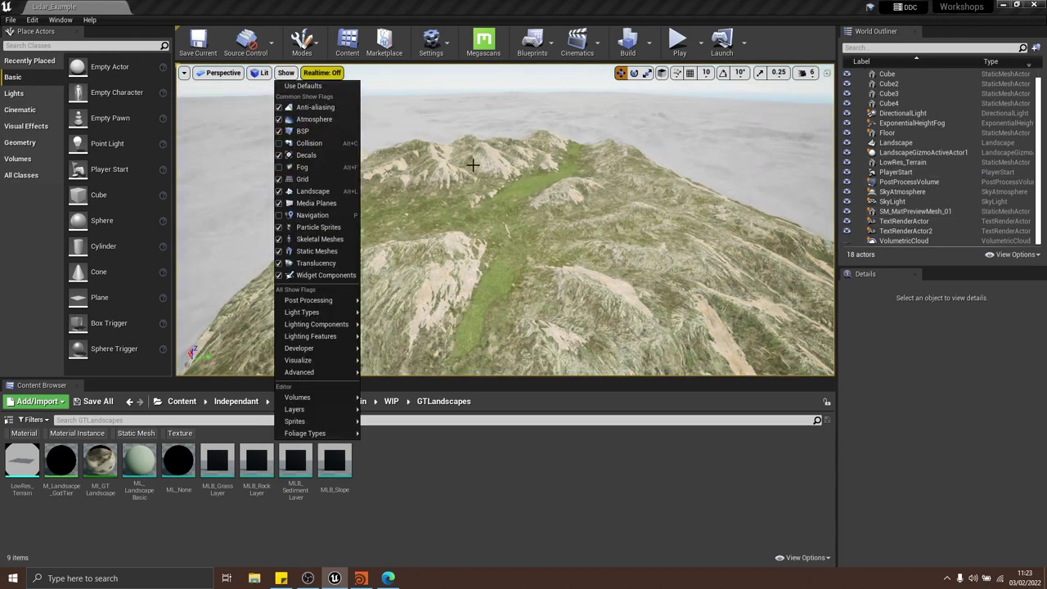
{"action": "right_click_drag", "start_coordinate": [472, 163], "coordinate": [434, 168]}
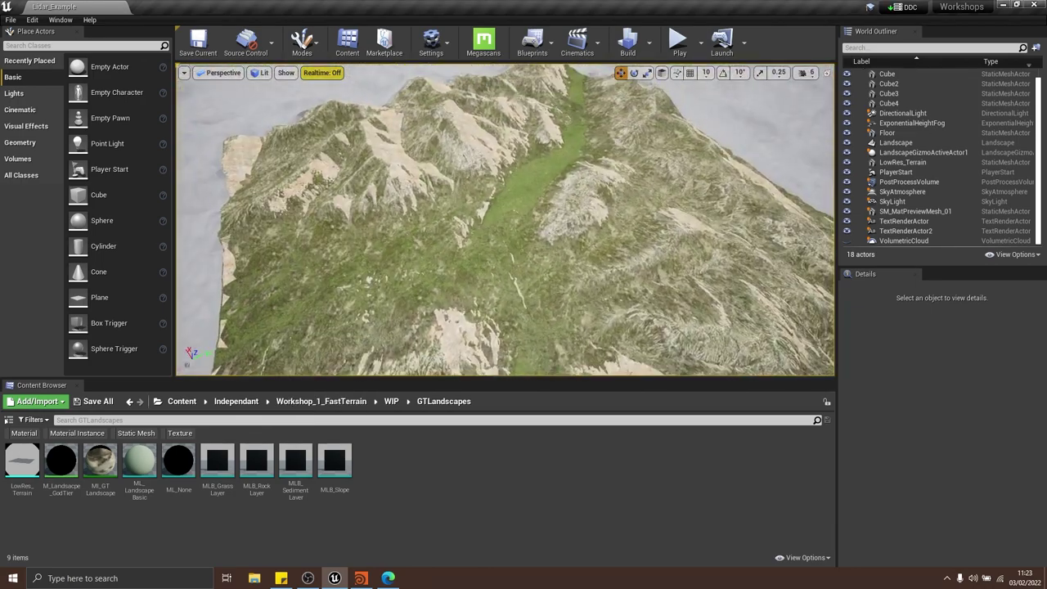
Disable the Game Settings exposure for the viewport and set EV100 to 1
{"action": "left_click", "coordinate": [260, 72]}
{"action": "left_click", "coordinate": [274, 277]}
{"action": "left_click", "coordinate": [303, 290]}
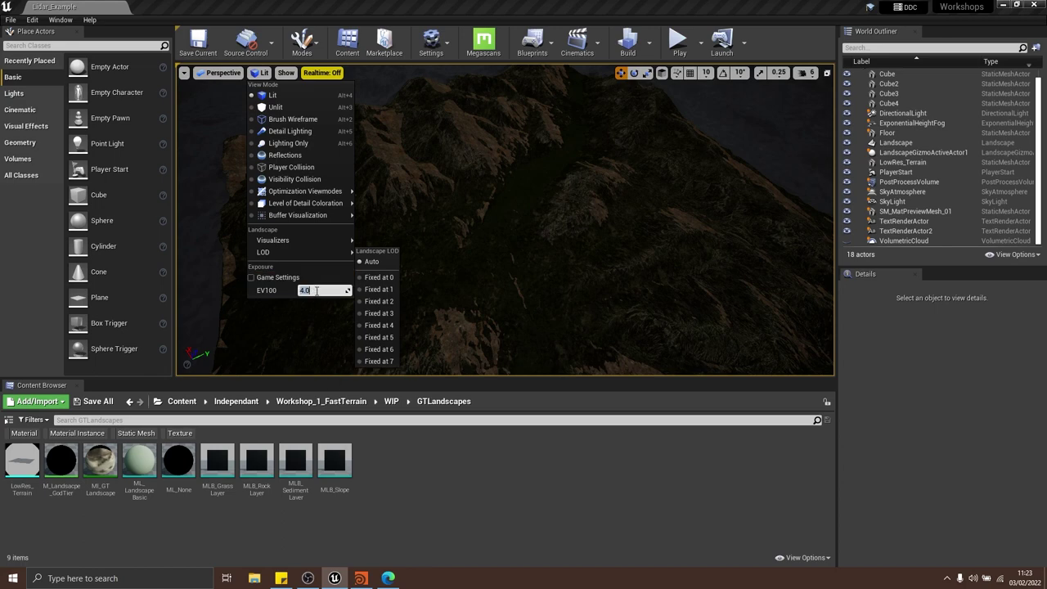
{"action": "type", "text": "1"}
{"action": "key", "text": "Return"}
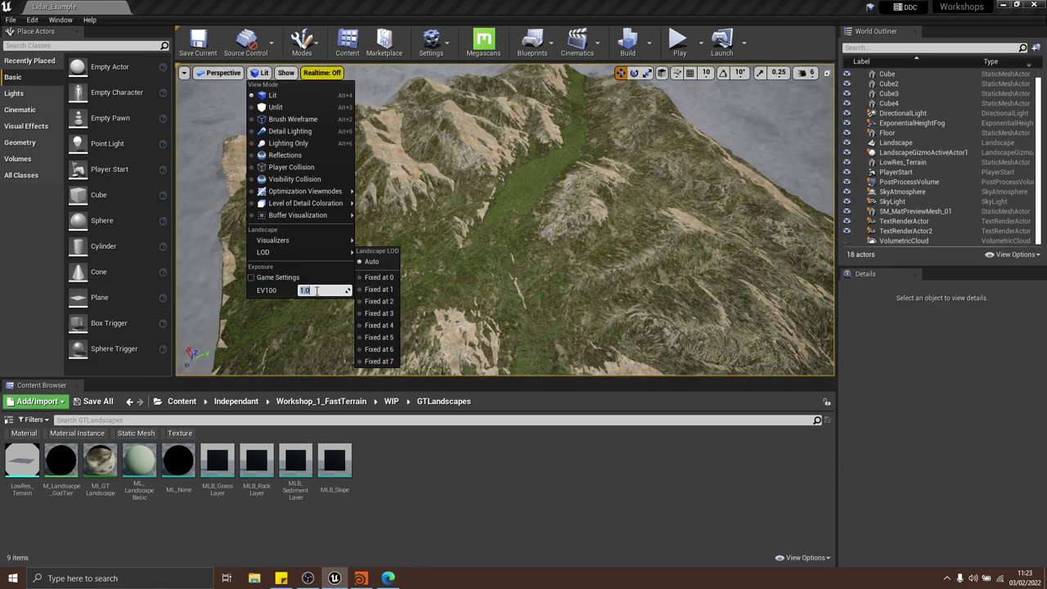
Make the viewport full screen, fly in over the terrain, and switch the view mode to Brush Wireframe
{"action": "left_click_drag", "start_coordinate": [491, 237], "coordinate": [605, 230], "text": "alt"}
{"action": "key", "text": "F11"}
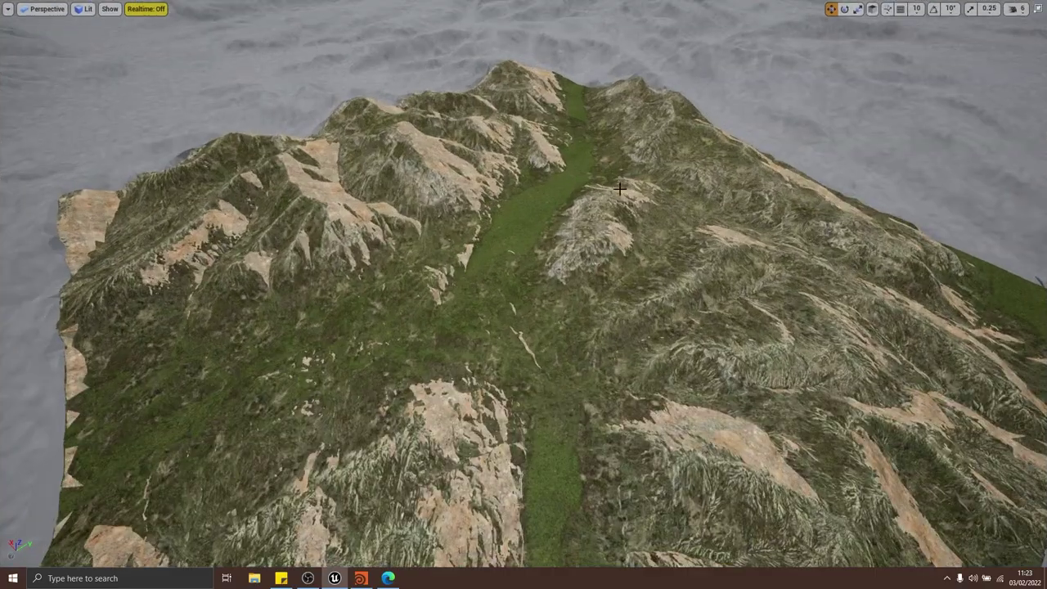
{"action": "left_click_drag", "start_coordinate": [632, 195], "coordinate": [564, 156], "text": "alt"}
{"action": "key", "text": "w"}
{"action": "right_click_drag", "start_coordinate": [630, 193], "coordinate": [532, 180]}
{"action": "mouse_move", "coordinate": [584, 201]}
{"action": "right_mouse_down"}
{"action": "mouse_move", "coordinate": [711, 196]}
{"action": "mouse_move", "coordinate": [728, 225]}
{"action": "mouse_move", "coordinate": [745, 200]}
{"action": "right_mouse_up"}
{"action": "key", "text": "alt+2"}
{"action": "key", "text": "w"}
{"action": "right_click_drag", "start_coordinate": [666, 220], "coordinate": [686, 195]}
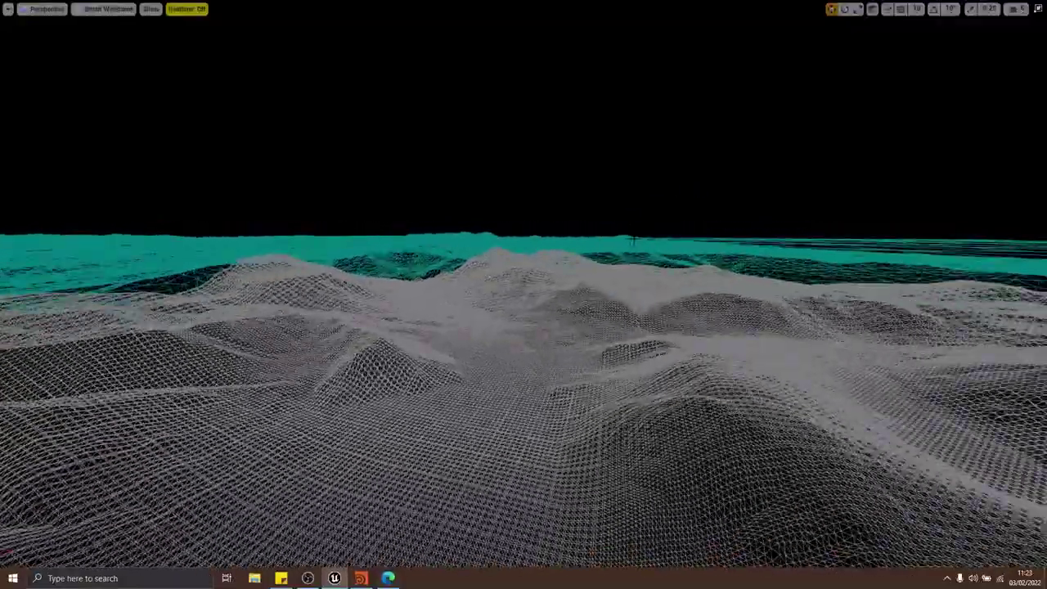
Highlight the background terrain mesh and compare its wireframe density with the landscape, clearing the selection at the end
{"action": "left_click", "coordinate": [658, 237]}
{"action": "right_click_drag", "start_coordinate": [596, 197], "coordinate": [278, 191]}
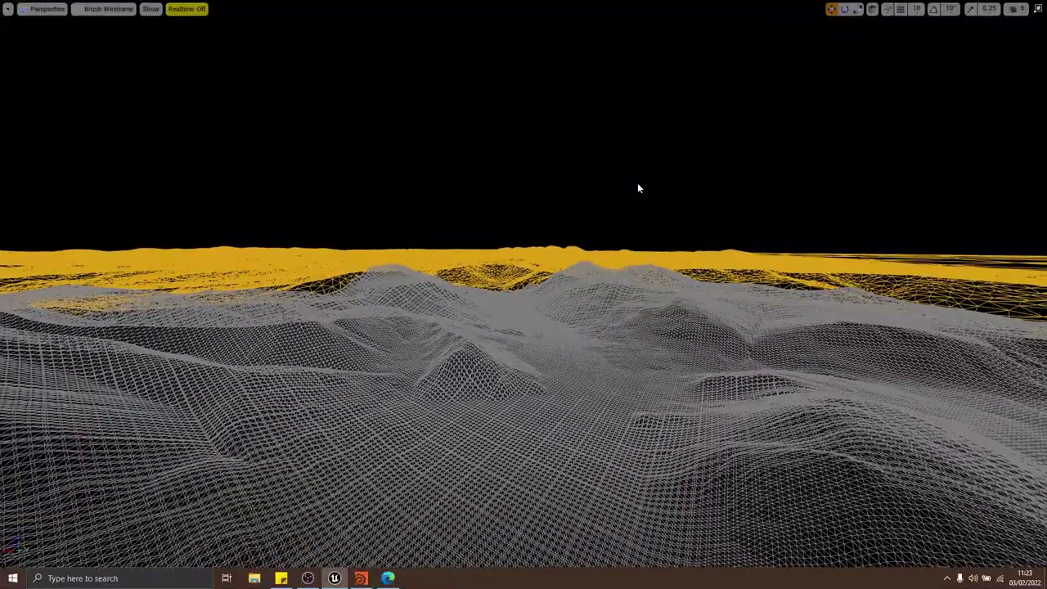
{"action": "right_click_drag", "start_coordinate": [638, 187], "coordinate": [643, 183]}
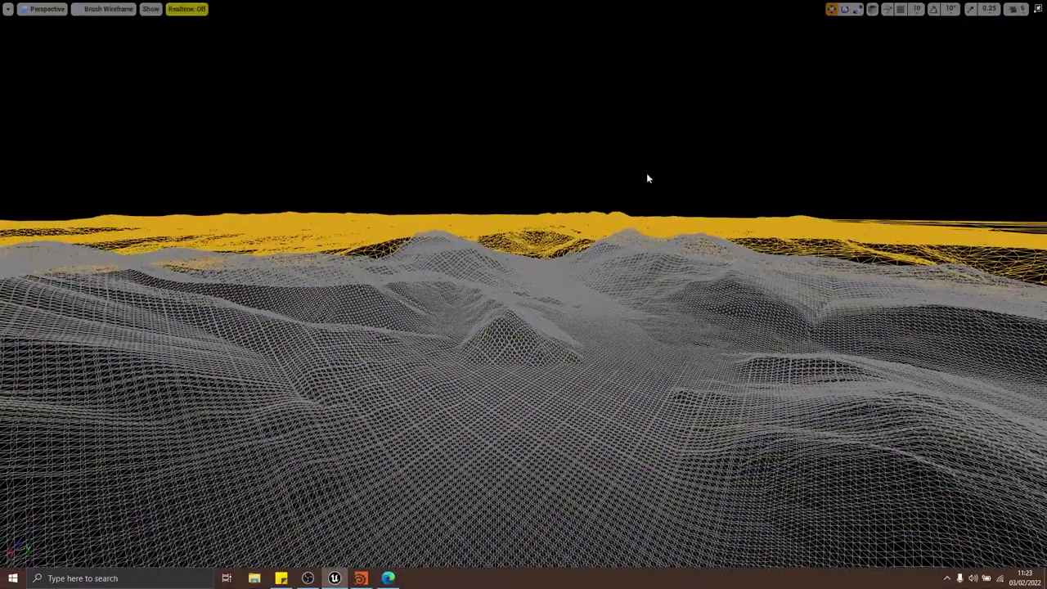
{"action": "left_click", "coordinate": [656, 175]}
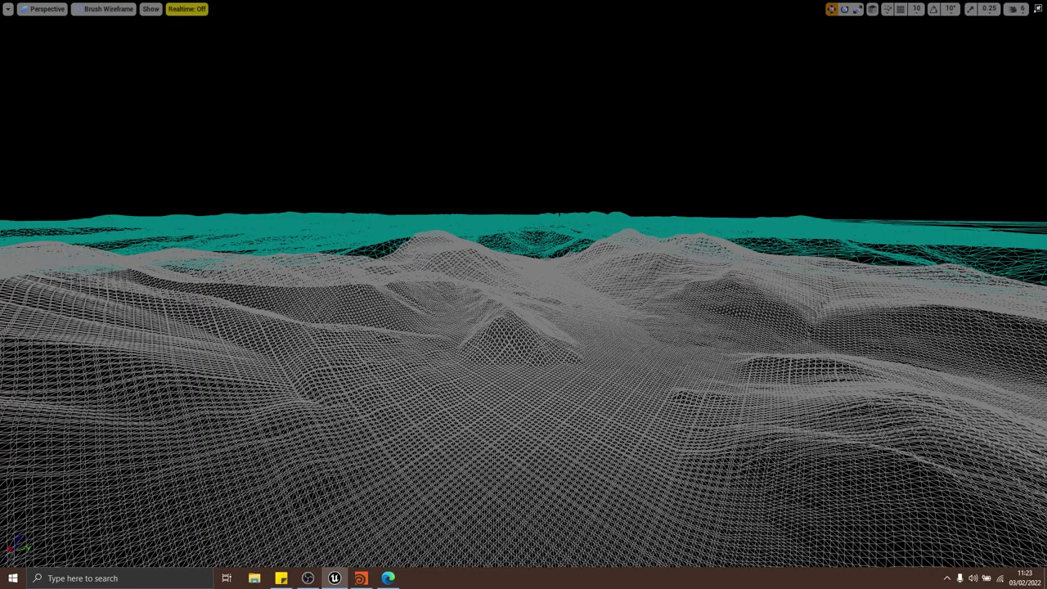
{"action": "right_click_drag", "start_coordinate": [605, 236], "coordinate": [630, 278]}
Open the LowRes_Terrain static mesh, check its triangle and vertex counts, and close its editor
{"action": "double_click", "coordinate": [659, 200]}
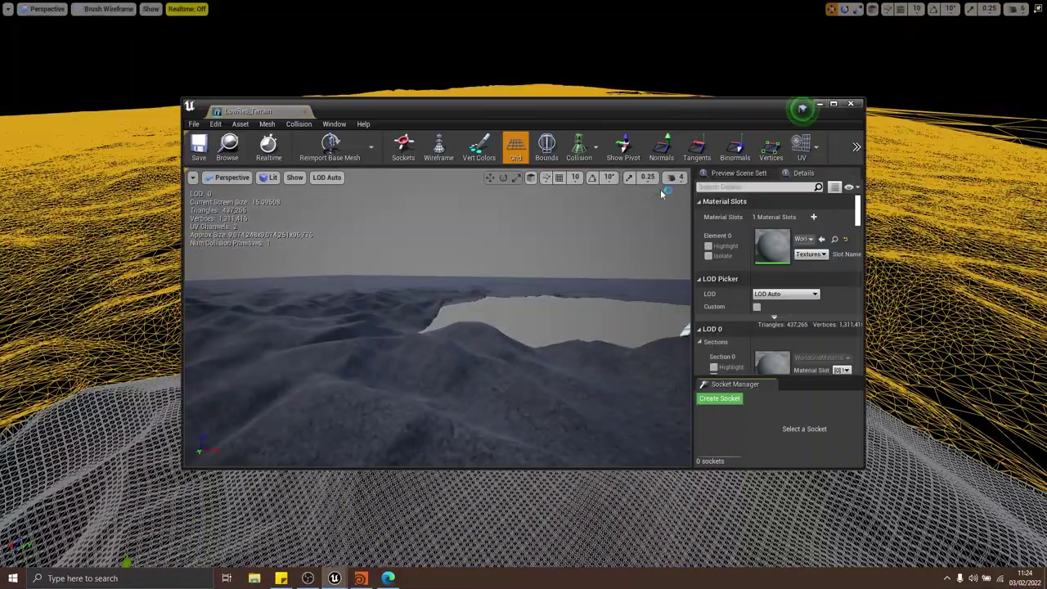
{"action": "left_click_drag", "start_coordinate": [620, 114], "coordinate": [624, 67]}
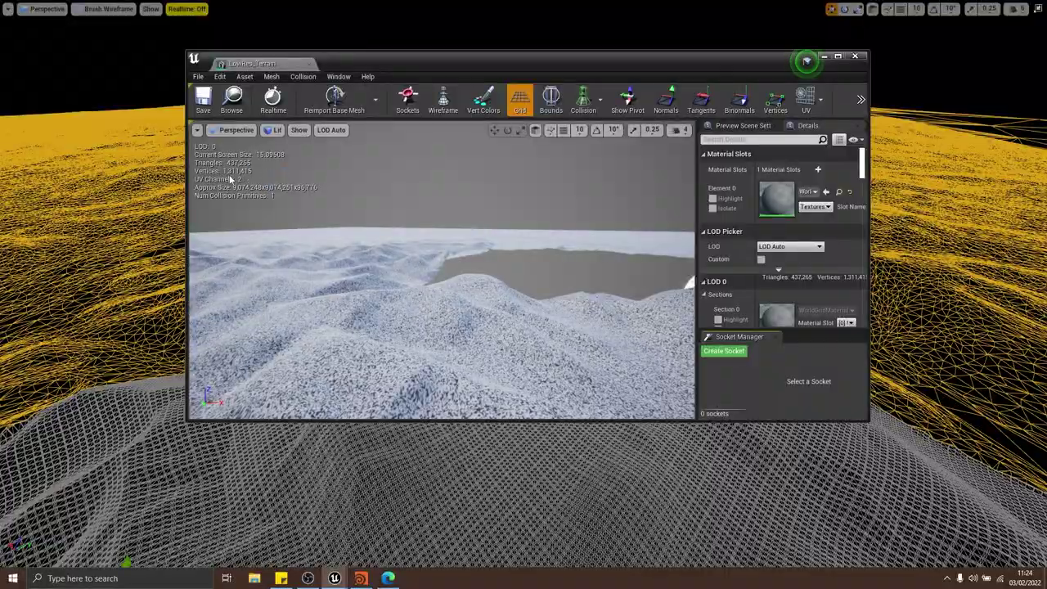
{"action": "left_click", "coordinate": [855, 56]}
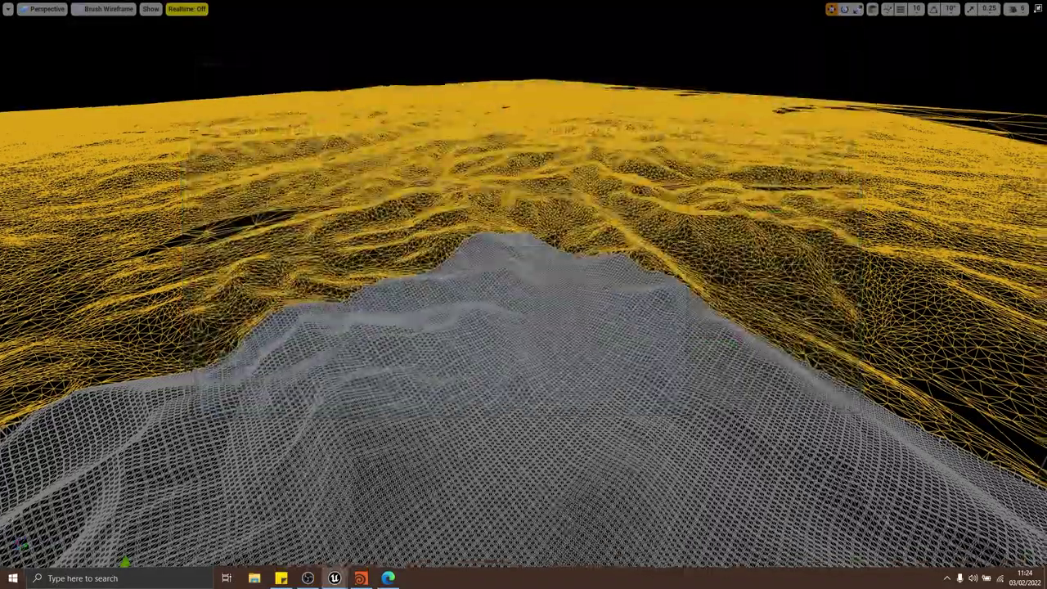
Examine the background mesh's wireframe from low over the landscape and from high above the whole terrain
{"action": "right_click_drag", "start_coordinate": [695, 204], "coordinate": [649, 363]}
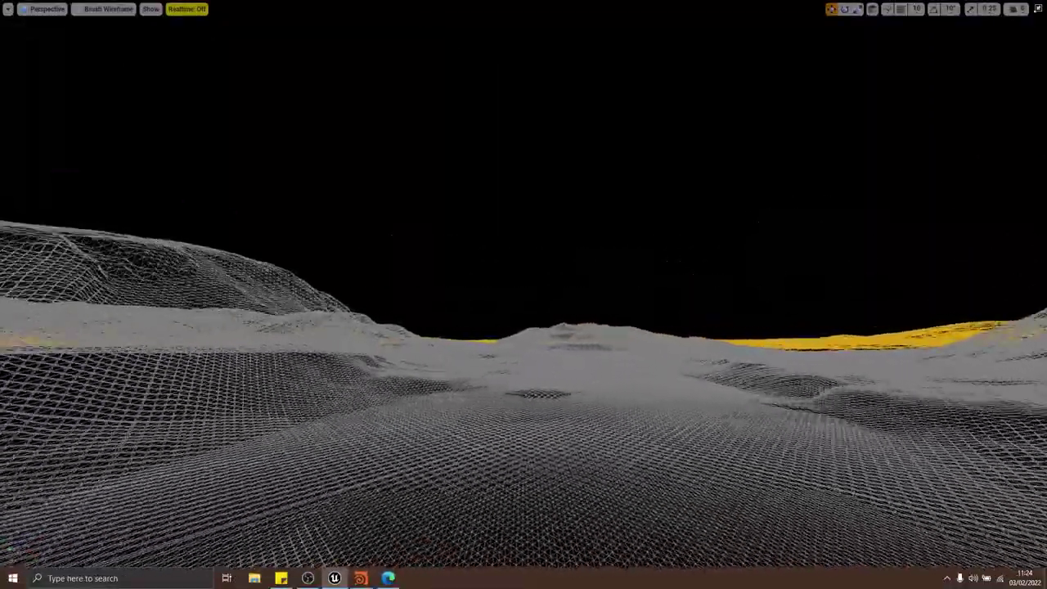
{"action": "right_click_drag", "start_coordinate": [617, 148], "coordinate": [909, 167]}
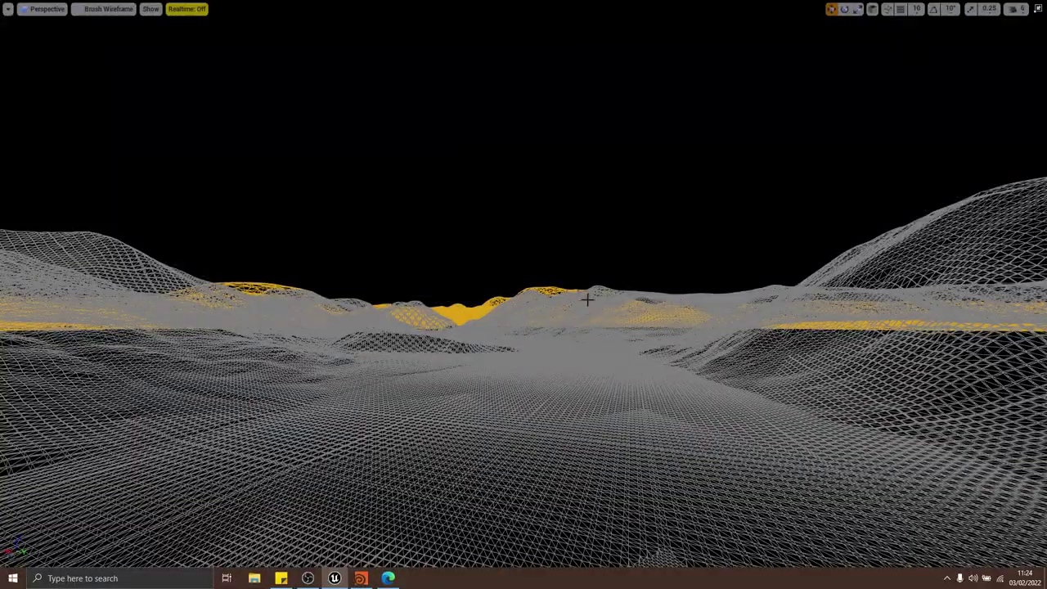
{"action": "right_click_drag", "start_coordinate": [588, 299], "coordinate": [636, 530]}
{"action": "key", "text": "s"}
{"action": "key", "text": "s"}
{"action": "key", "text": "s"}
{"action": "key", "text": "s"}
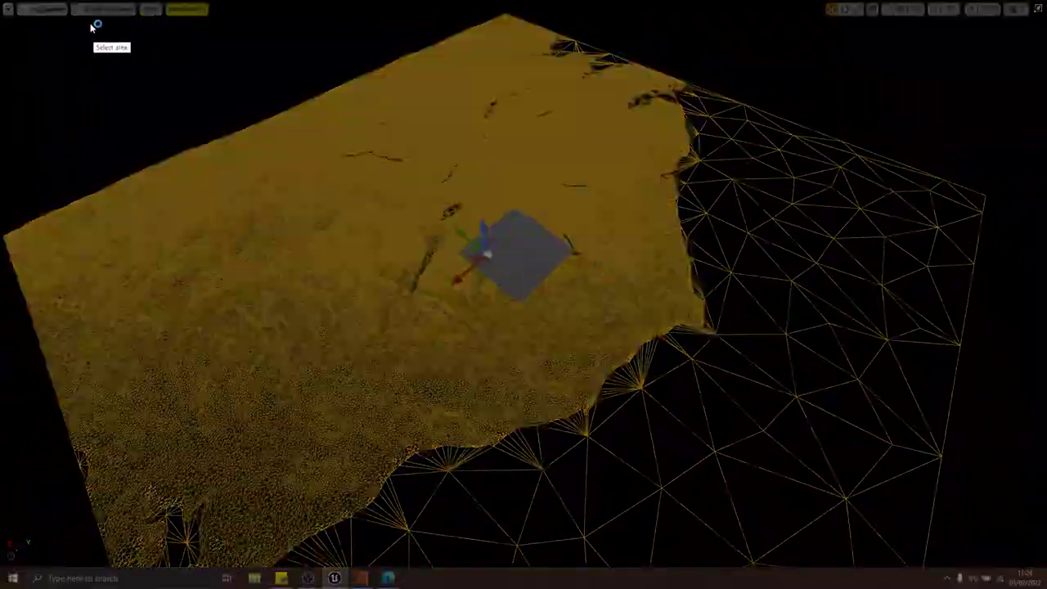
Capture the terrain wireframe as a screenshot region and draw four red pen lines outward from the central landscape towards the mesh's edges
{"action": "mouse_move", "coordinate": [70, 18]}
{"action": "left_mouse_down"}
{"action": "mouse_move", "coordinate": [780, 533]}
{"action": "mouse_move", "coordinate": [984, 559]}
{"action": "left_mouse_up"}
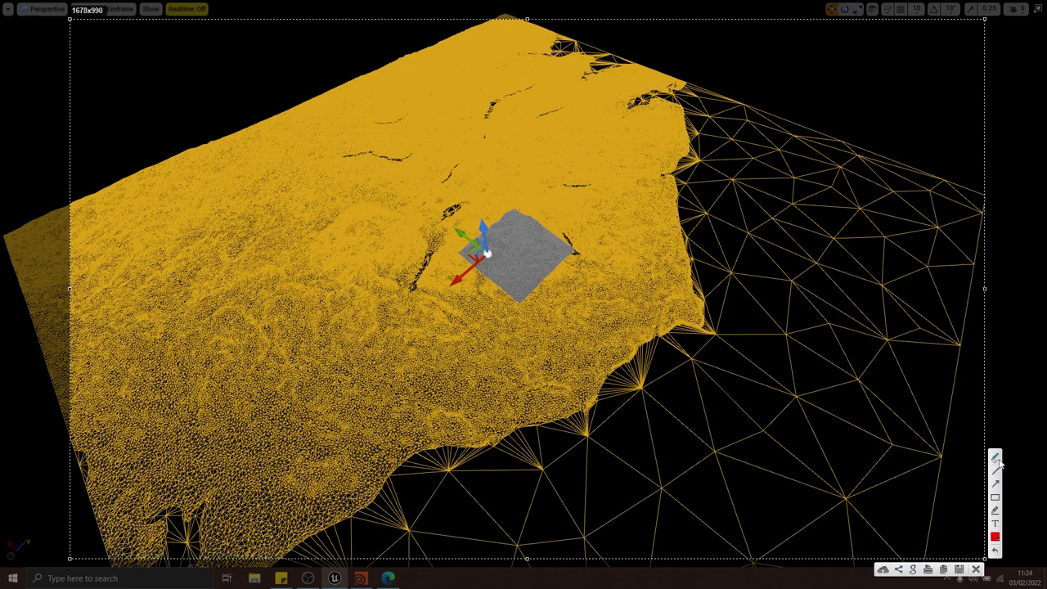
{"action": "left_click_drag", "start_coordinate": [507, 18], "coordinate": [513, 211]}
{"action": "mouse_move", "coordinate": [572, 243]}
{"action": "left_mouse_down"}
{"action": "mouse_move", "coordinate": [795, 215]}
{"action": "mouse_move", "coordinate": [932, 214]}
{"action": "left_mouse_up"}
{"action": "left_click_drag", "start_coordinate": [458, 252], "coordinate": [84, 236]}
{"action": "left_click_drag", "start_coordinate": [528, 307], "coordinate": [543, 524]}
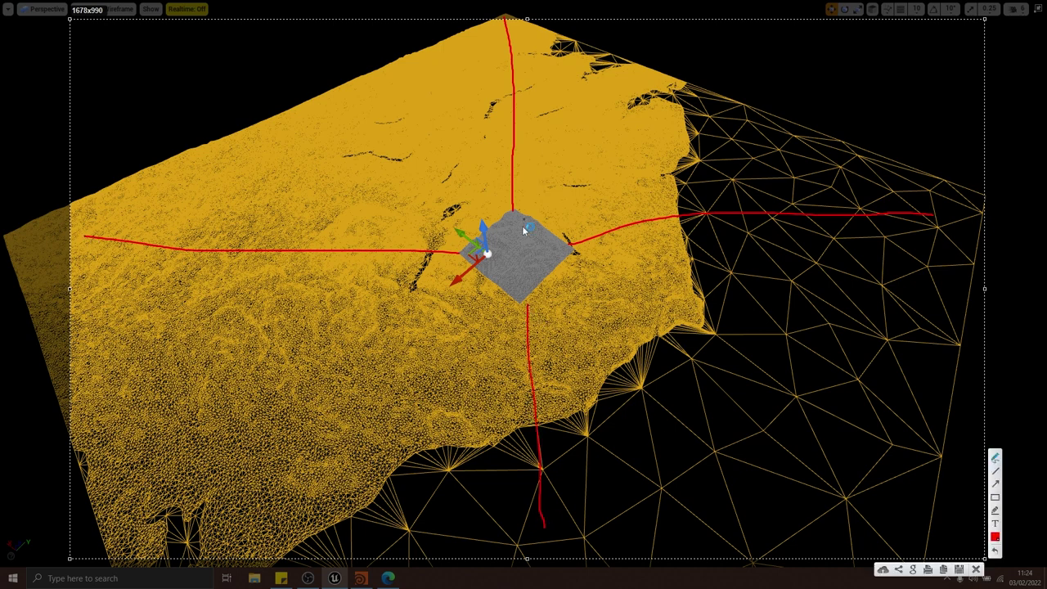
Set the annotation pen to blue and draw a camera symbol on the central landscape, facing the terrain's far corner
{"action": "left_click", "coordinate": [995, 536]}
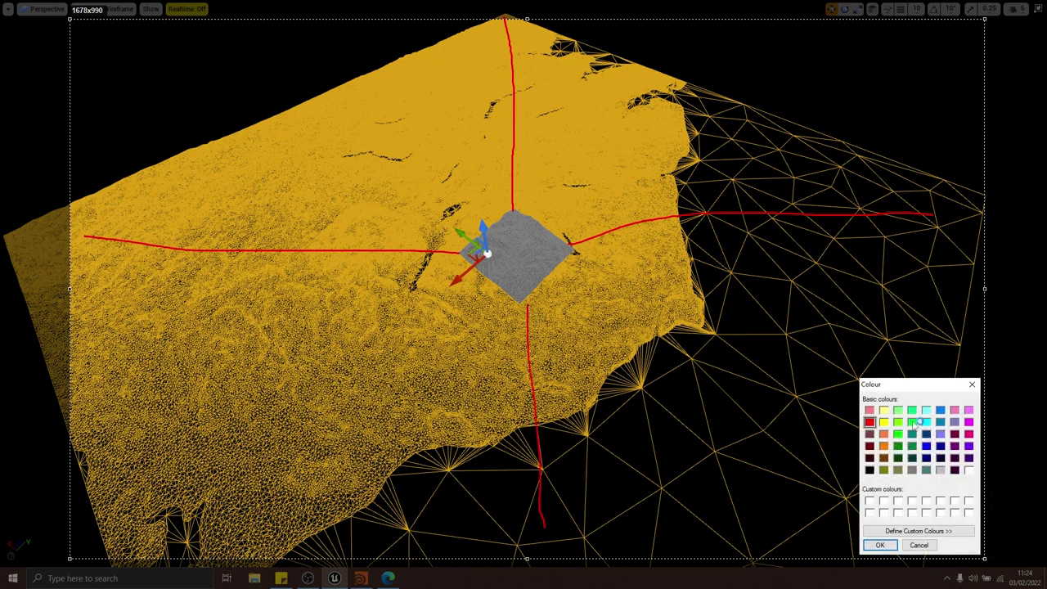
{"action": "left_click", "coordinate": [939, 410]}
{"action": "left_click", "coordinate": [880, 544]}
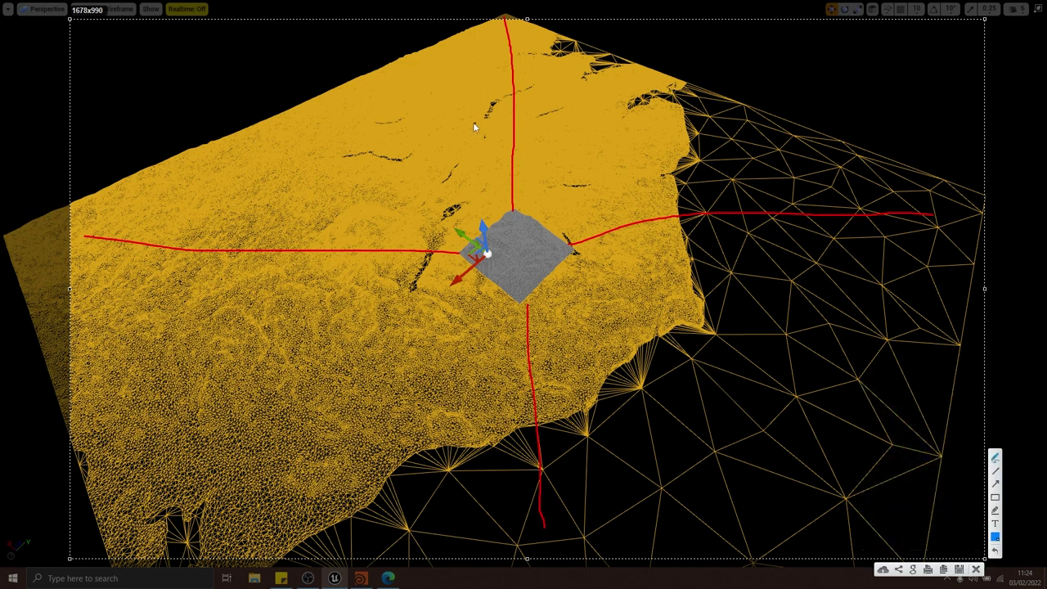
{"action": "mouse_move", "coordinate": [514, 249]}
{"action": "left_mouse_down"}
{"action": "mouse_move", "coordinate": [537, 225]}
{"action": "mouse_move", "coordinate": [550, 231]}
{"action": "mouse_move", "coordinate": [570, 200]}
{"action": "left_mouse_up"}
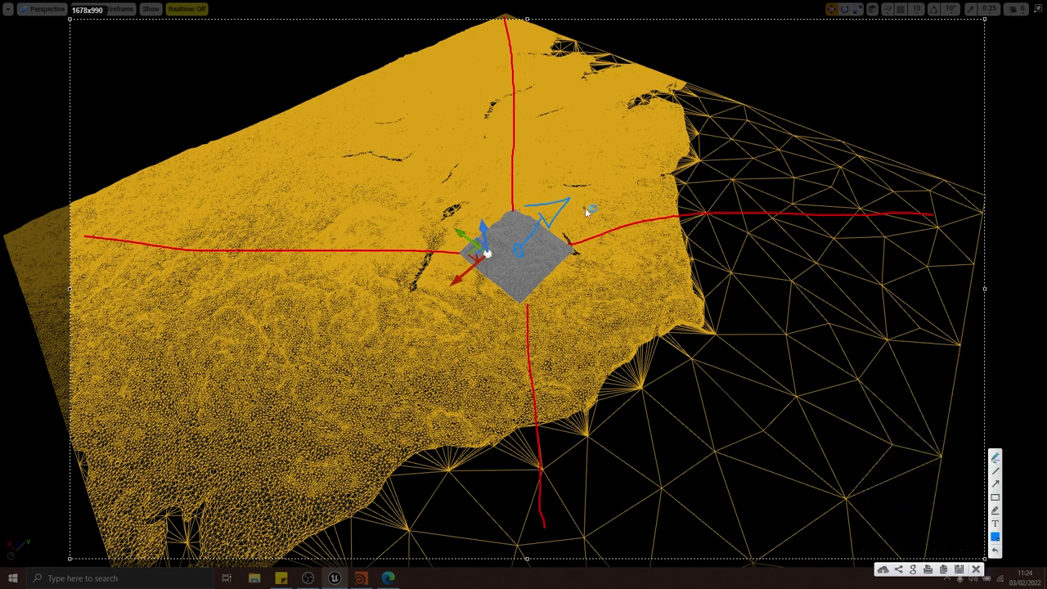
Set the pen to white, trace over the red slice lines to the terrain's far corner and right-hand edge, and undo both strokes
{"action": "left_click", "coordinate": [994, 537]}
{"action": "left_click", "coordinate": [968, 471]}
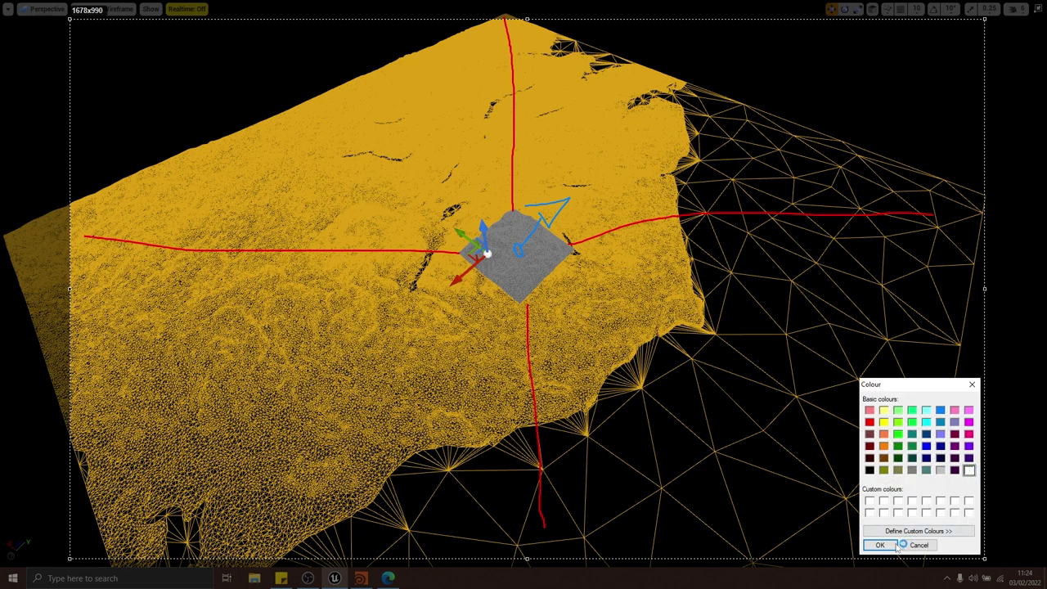
{"action": "left_click", "coordinate": [880, 545]}
{"action": "mouse_move", "coordinate": [507, 15]}
{"action": "left_mouse_down"}
{"action": "mouse_move", "coordinate": [513, 205]}
{"action": "mouse_move", "coordinate": [522, 192]}
{"action": "left_mouse_up"}
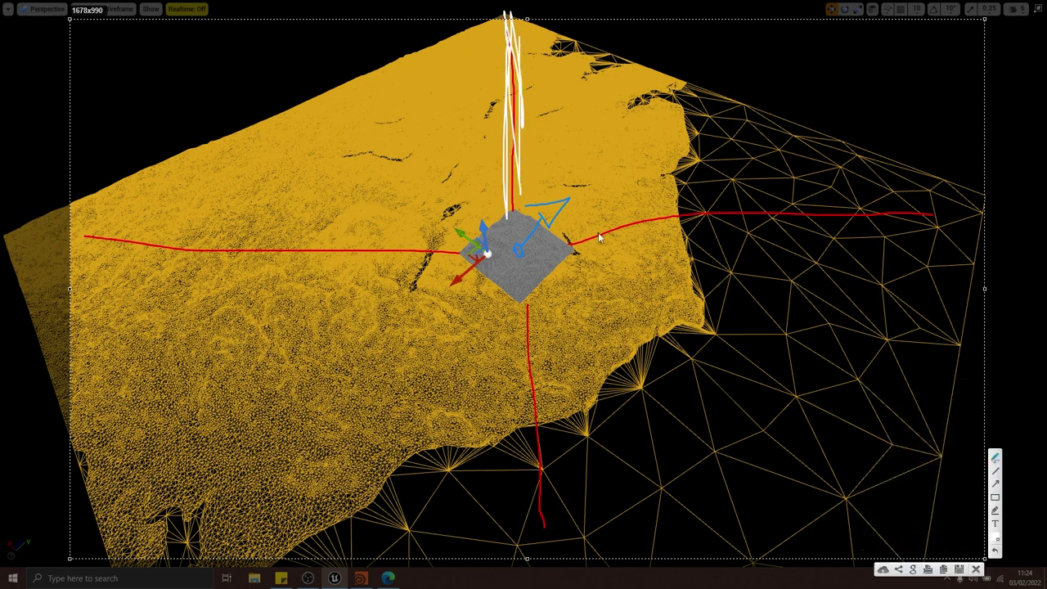
{"action": "left_click_drag", "start_coordinate": [560, 234], "coordinate": [869, 225]}
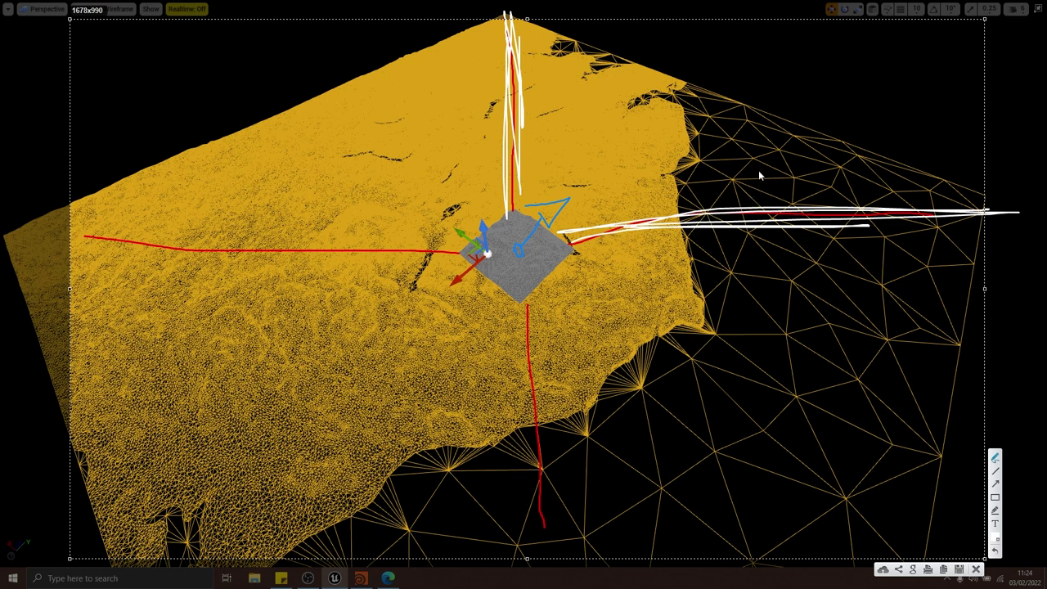
{"action": "key", "text": "ctrl+z"}
{"action": "key", "text": "ctrl+z"}
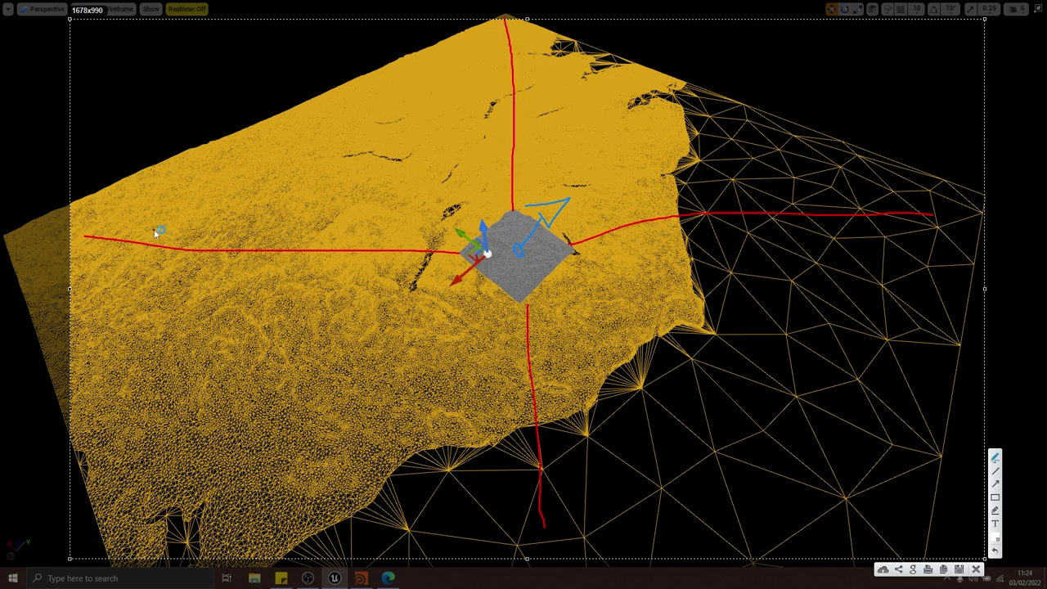
Trace in white along the left and right red slice lines, and undo both strokes
{"action": "mouse_move", "coordinate": [93, 237]}
{"action": "left_mouse_down"}
{"action": "mouse_move", "coordinate": [457, 277]}
{"action": "mouse_move", "coordinate": [361, 238]}
{"action": "left_mouse_up"}
{"action": "mouse_move", "coordinate": [599, 233]}
{"action": "left_mouse_down"}
{"action": "mouse_move", "coordinate": [949, 170]}
{"action": "mouse_move", "coordinate": [644, 216]}
{"action": "left_mouse_up"}
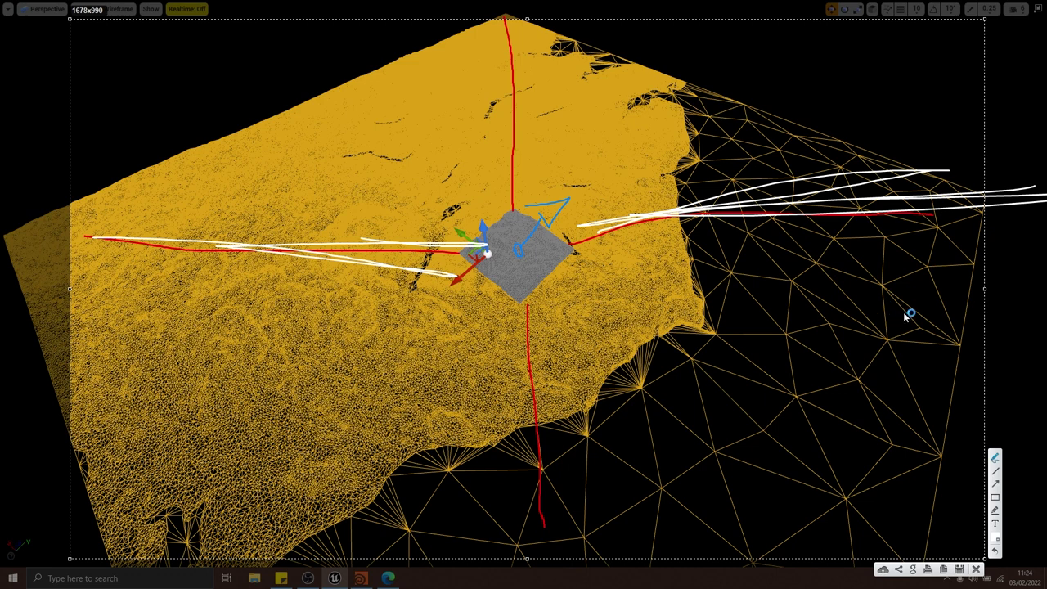
{"action": "key", "text": "ctrl+z"}
{"action": "key", "text": "ctrl+z"}
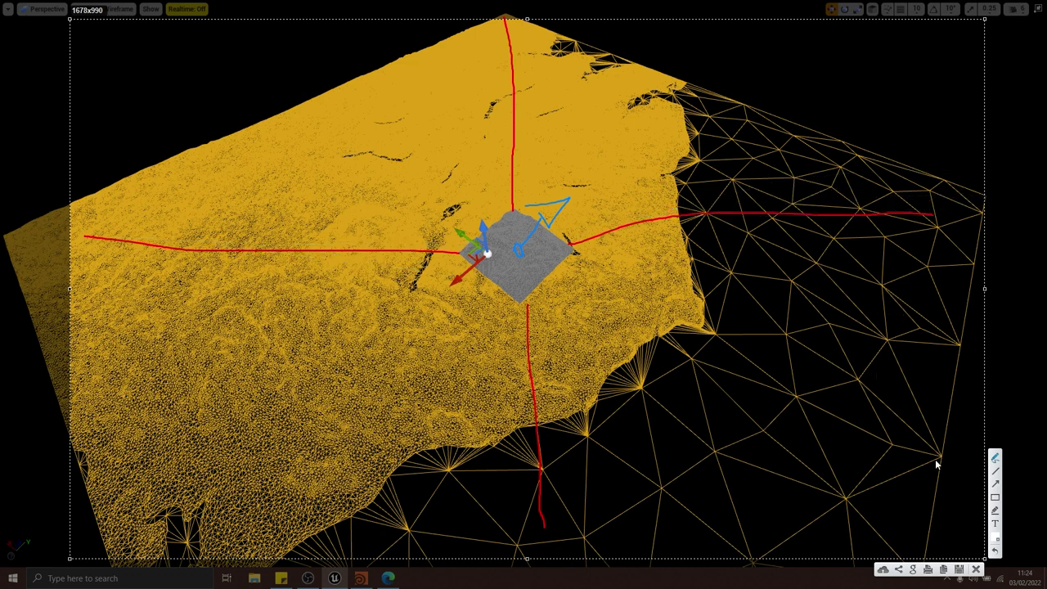
Set the pen back to red and draw four diagonal slice lines from the central landscape out towards the mesh's edges
{"action": "left_click", "coordinate": [996, 537]}
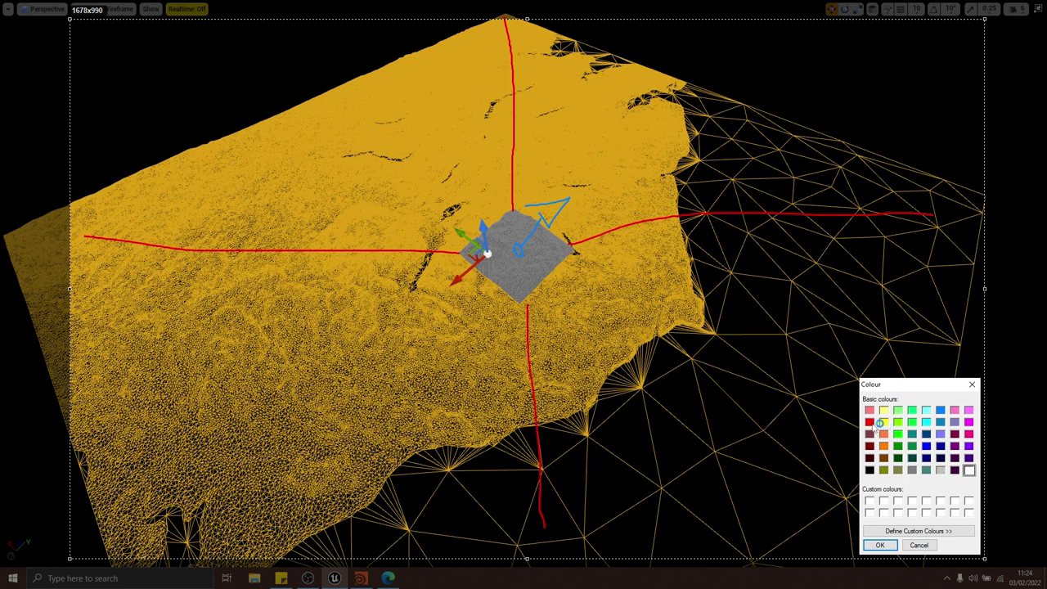
{"action": "left_click", "coordinate": [869, 421]}
{"action": "left_click", "coordinate": [879, 545]}
{"action": "left_click_drag", "start_coordinate": [542, 227], "coordinate": [709, 37]}
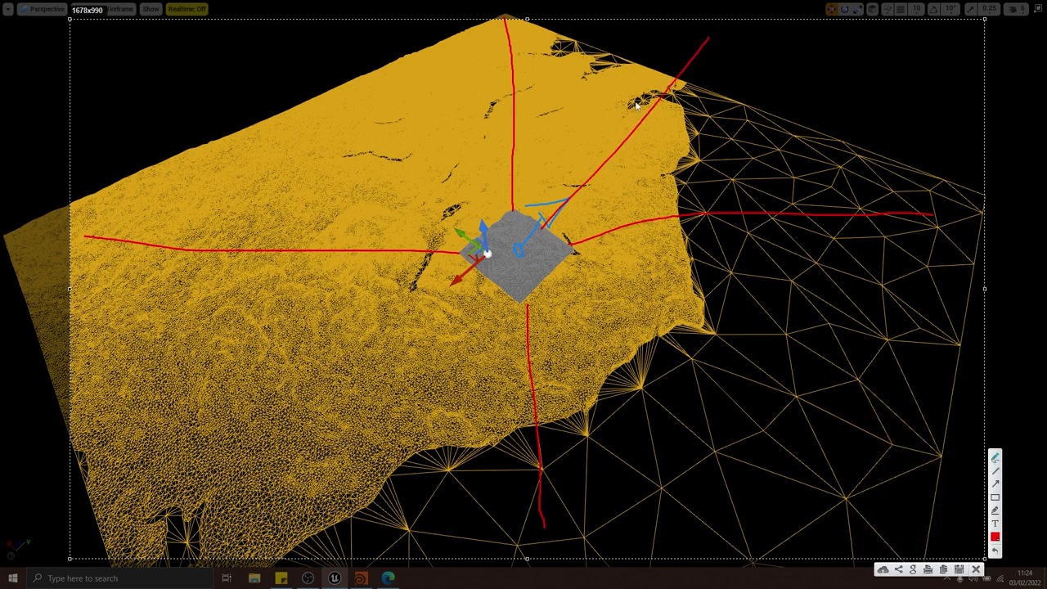
{"action": "left_click_drag", "start_coordinate": [506, 228], "coordinate": [295, 63]}
{"action": "left_click_drag", "start_coordinate": [489, 278], "coordinate": [141, 551]}
{"action": "left_click_drag", "start_coordinate": [561, 265], "coordinate": [836, 507]}
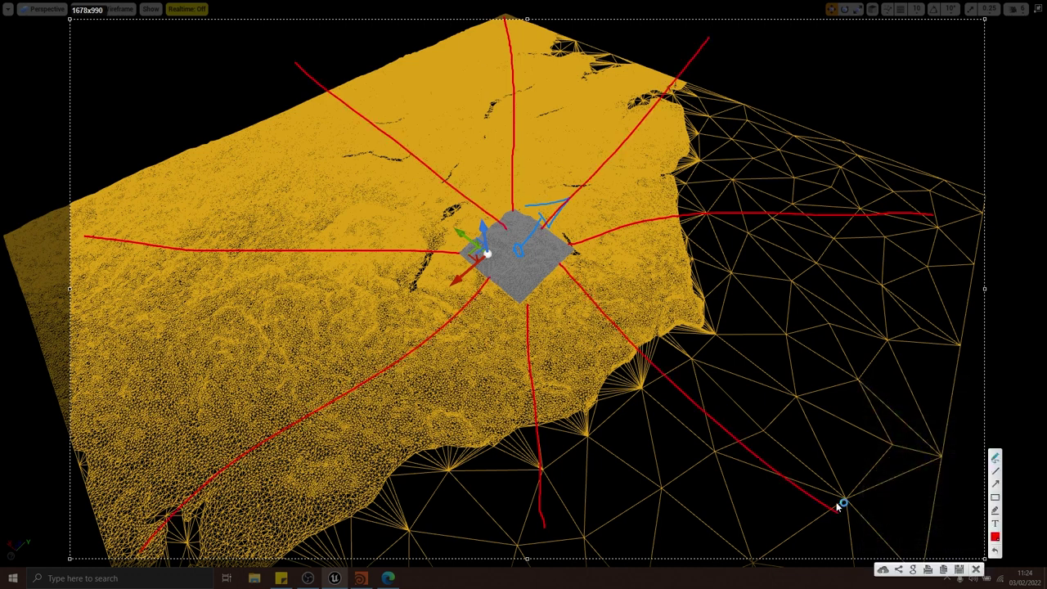
Set the pen to white, scribble along the upper-left slice line and across towards the right-hand edge, and undo both strokes
{"action": "left_click", "coordinate": [994, 536]}
{"action": "left_click", "coordinate": [968, 470]}
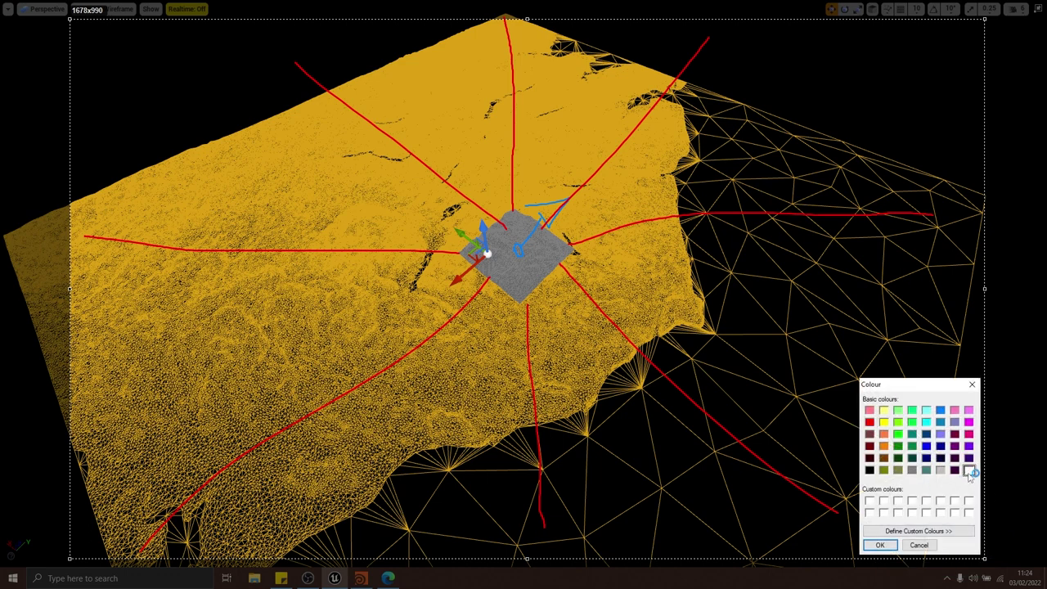
{"action": "left_click", "coordinate": [880, 544]}
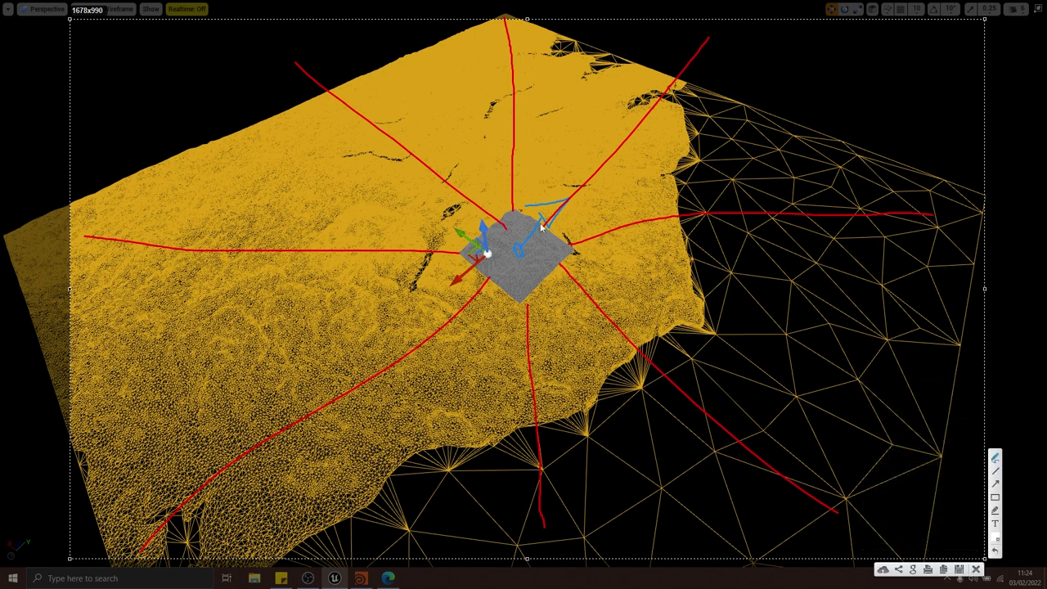
{"action": "mouse_move", "coordinate": [315, 71]}
{"action": "left_mouse_down"}
{"action": "mouse_move", "coordinate": [382, 153]}
{"action": "mouse_move", "coordinate": [500, 242]}
{"action": "mouse_move", "coordinate": [801, 8]}
{"action": "mouse_move", "coordinate": [656, 129]}
{"action": "left_mouse_up"}
{"action": "key", "text": "ctrl+z"}
{"action": "mouse_move", "coordinate": [556, 227]}
{"action": "left_mouse_down"}
{"action": "mouse_move", "coordinate": [807, 216]}
{"action": "mouse_move", "coordinate": [777, 202]}
{"action": "mouse_move", "coordinate": [875, 196]}
{"action": "left_mouse_up"}
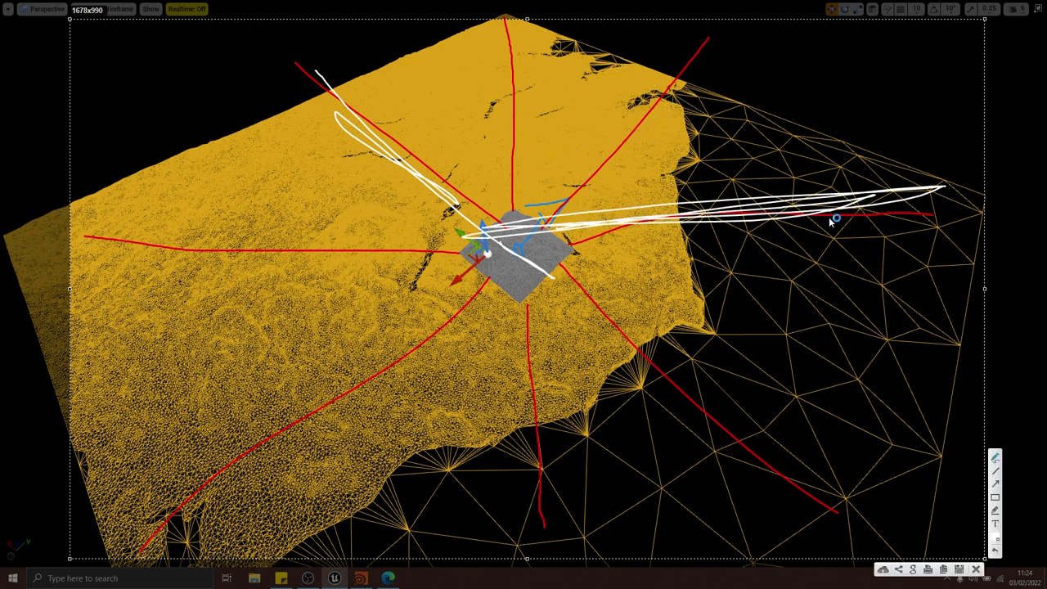
{"action": "key", "text": "ctrl+z"}
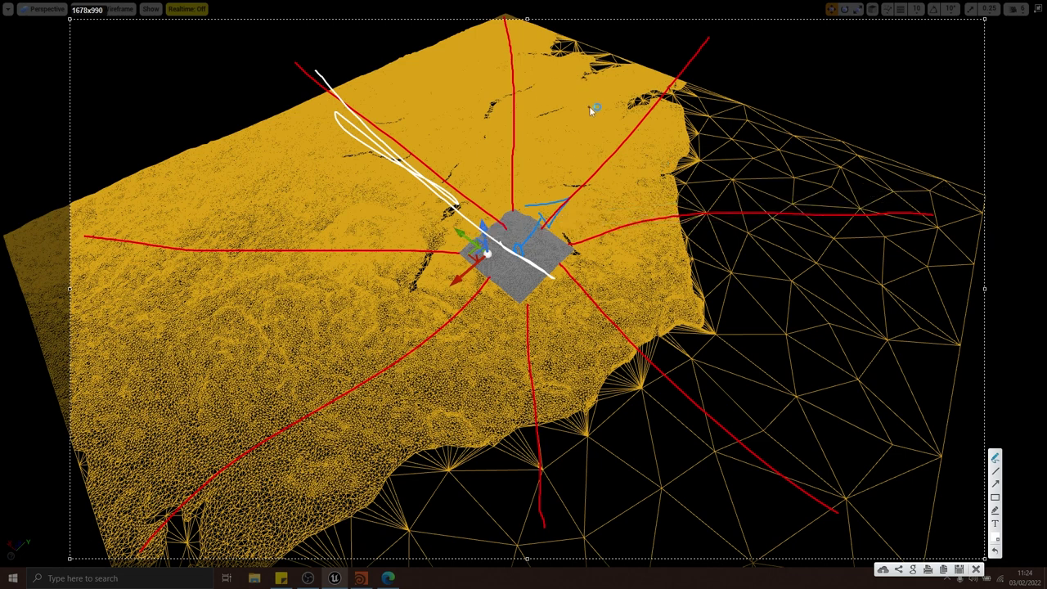
{"action": "key", "text": "ctrl+z"}
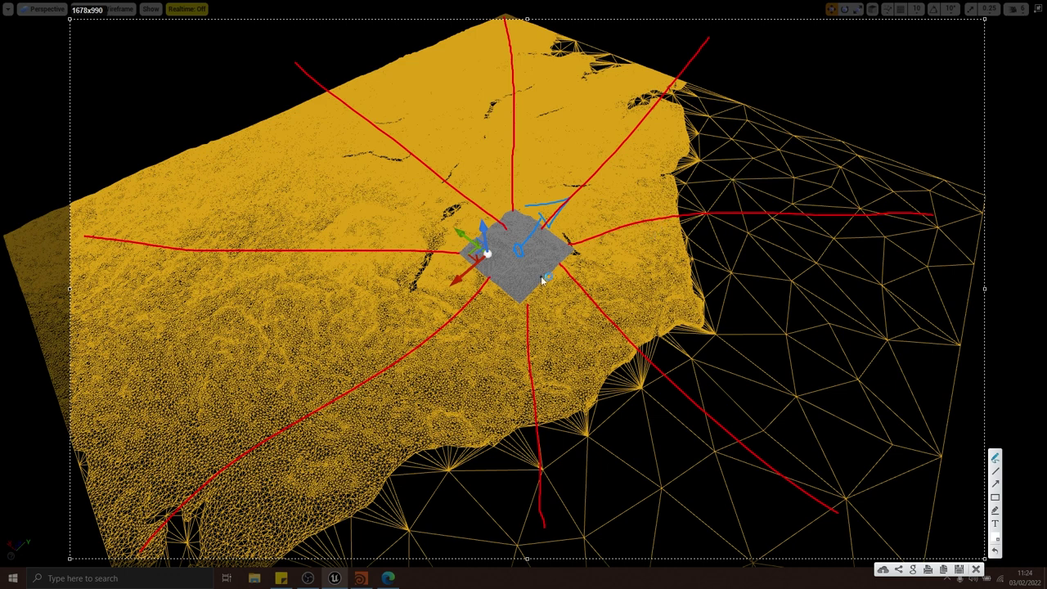
Circle the central landscape in white, undo the circles, and close the annotated screenshot capture
{"action": "mouse_move", "coordinate": [484, 285]}
{"action": "left_mouse_down"}
{"action": "mouse_move", "coordinate": [464, 261]}
{"action": "mouse_move", "coordinate": [546, 235]}
{"action": "mouse_move", "coordinate": [491, 278]}
{"action": "mouse_move", "coordinate": [552, 264]}
{"action": "mouse_move", "coordinate": [517, 270]}
{"action": "mouse_move", "coordinate": [523, 245]}
{"action": "left_mouse_up"}
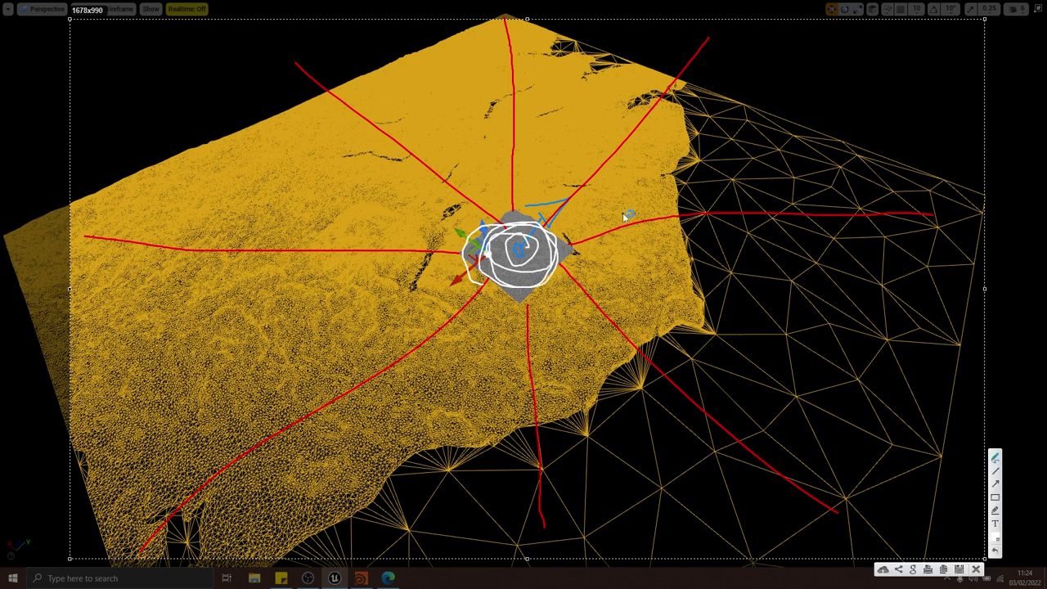
{"action": "key", "text": "ctrl+z"}
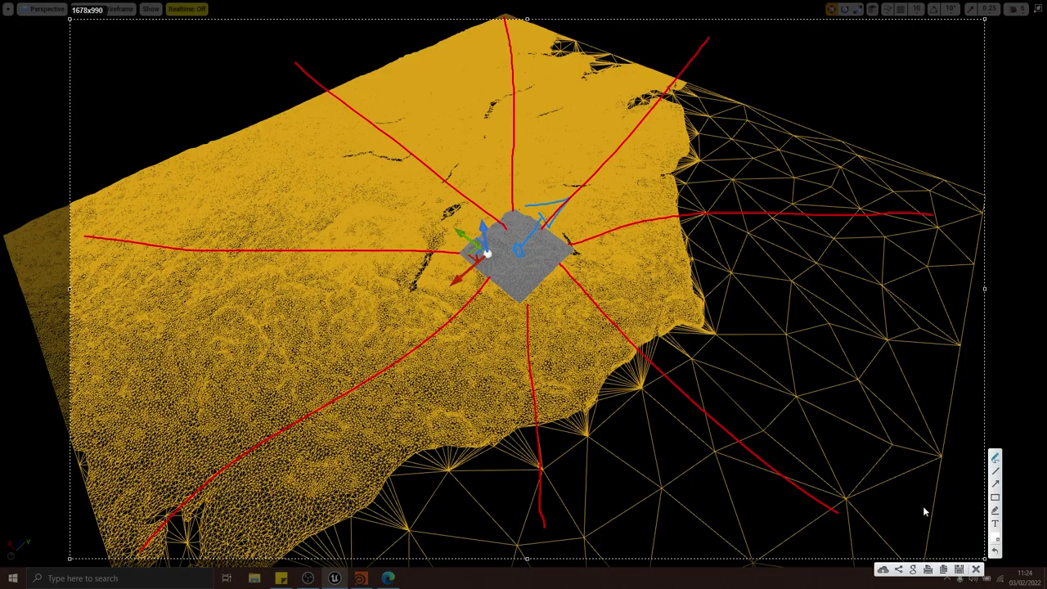
{"action": "left_click", "coordinate": [976, 569]}
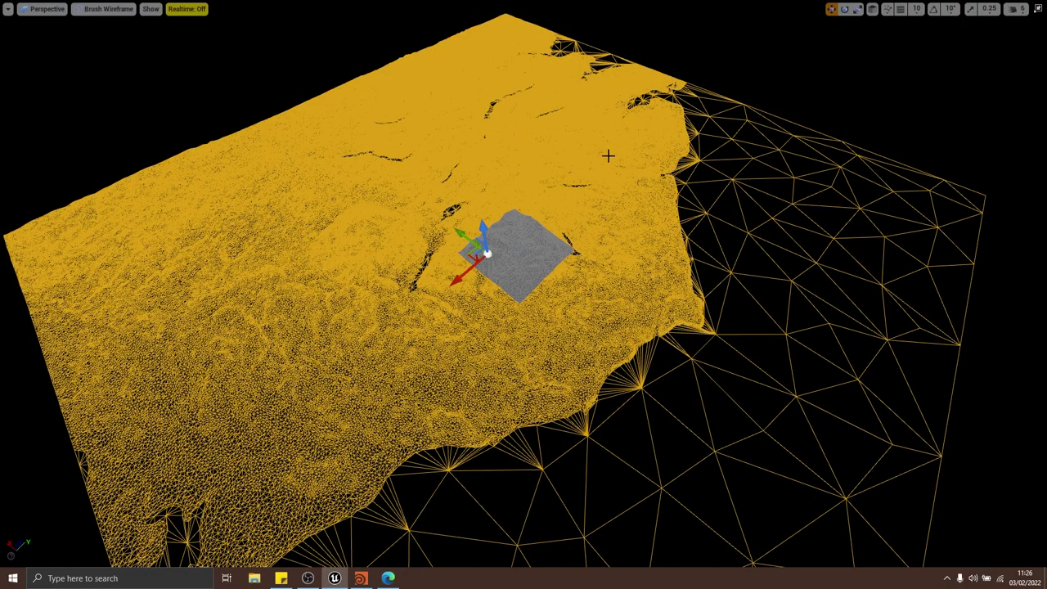
Capture the terrain wireframe facing its far edge, draw a white line from the central landscape towards that edge, and discard the capture
{"action": "right_click_drag", "start_coordinate": [608, 156], "coordinate": [523, 159]}
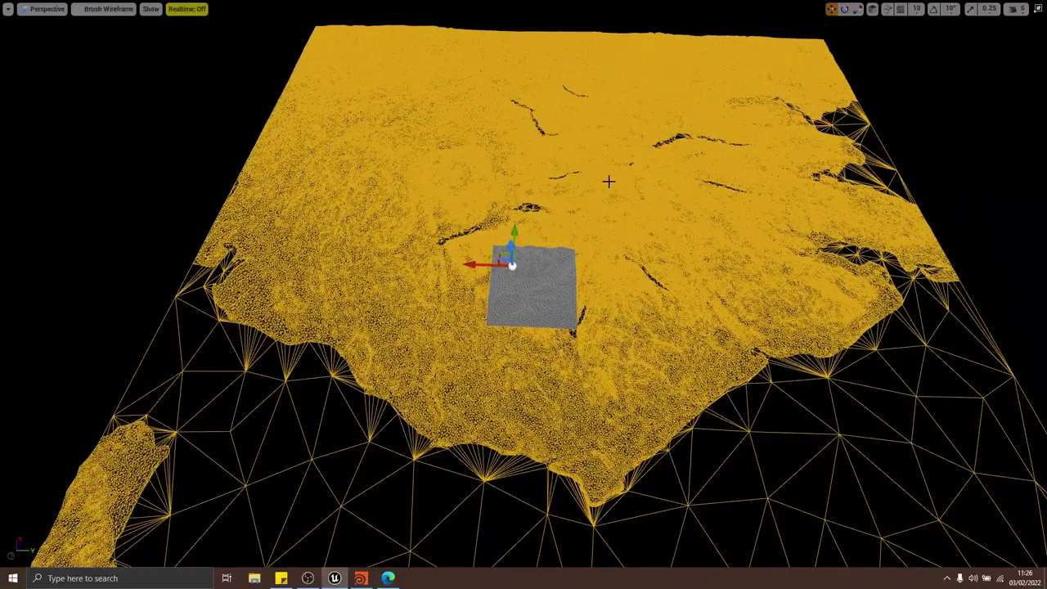
{"action": "key", "text": "Print"}
{"action": "mouse_move", "coordinate": [208, 41]}
{"action": "left_mouse_down"}
{"action": "mouse_move", "coordinate": [851, 550]}
{"action": "mouse_move", "coordinate": [932, 559]}
{"action": "left_mouse_up"}
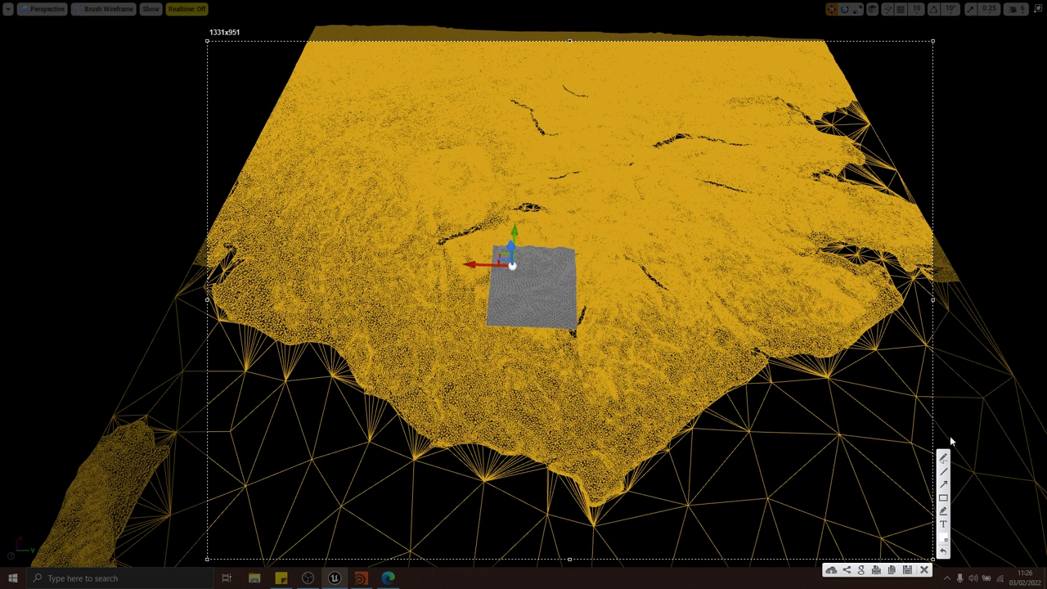
{"action": "left_click_drag", "start_coordinate": [533, 244], "coordinate": [546, 50]}
{"action": "left_click", "coordinate": [924, 570]}
Examine the landscape's wireframe from close to the ground, with the background mesh along the horizon
{"action": "key", "text": "w"}
{"action": "mouse_move", "coordinate": [904, 521]}
{"action": "right_mouse_down"}
{"action": "mouse_move", "coordinate": [904, 425]}
{"action": "mouse_move", "coordinate": [1010, 327]}
{"action": "right_mouse_up"}
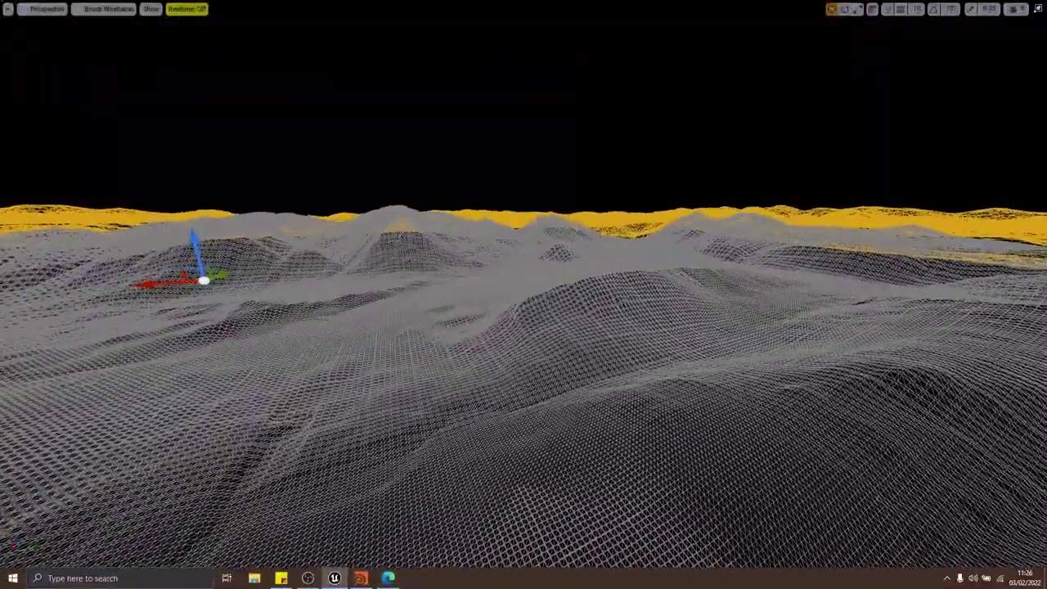
{"action": "right_click_drag", "start_coordinate": [483, 249], "coordinate": [438, 237]}
{"action": "right_click_drag", "start_coordinate": [526, 229], "coordinate": [630, 276]}
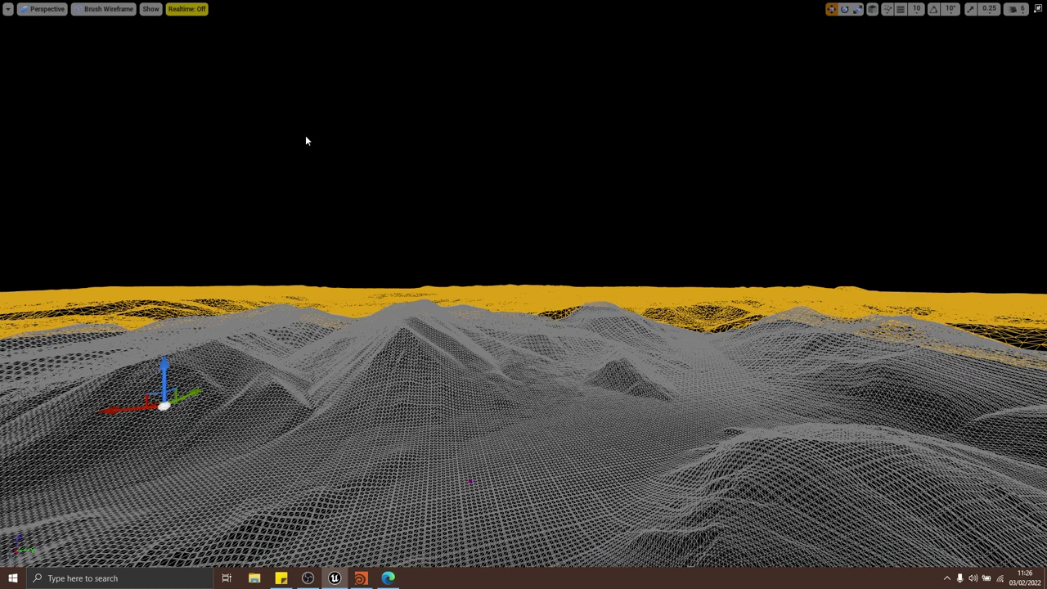
Show the viewport in Quad Overdraw mode and examine overdraw on the landscape and the distant background terrain
{"action": "left_click", "coordinate": [123, 9]}
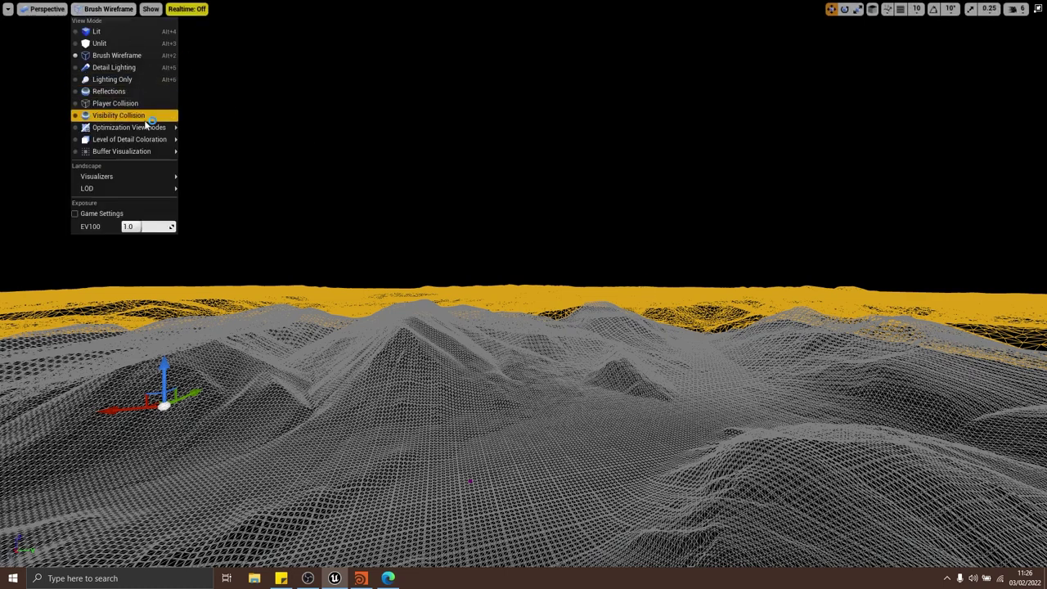
{"action": "mouse_move", "coordinate": [144, 130]}
{"action": "left_click", "coordinate": [222, 197]}
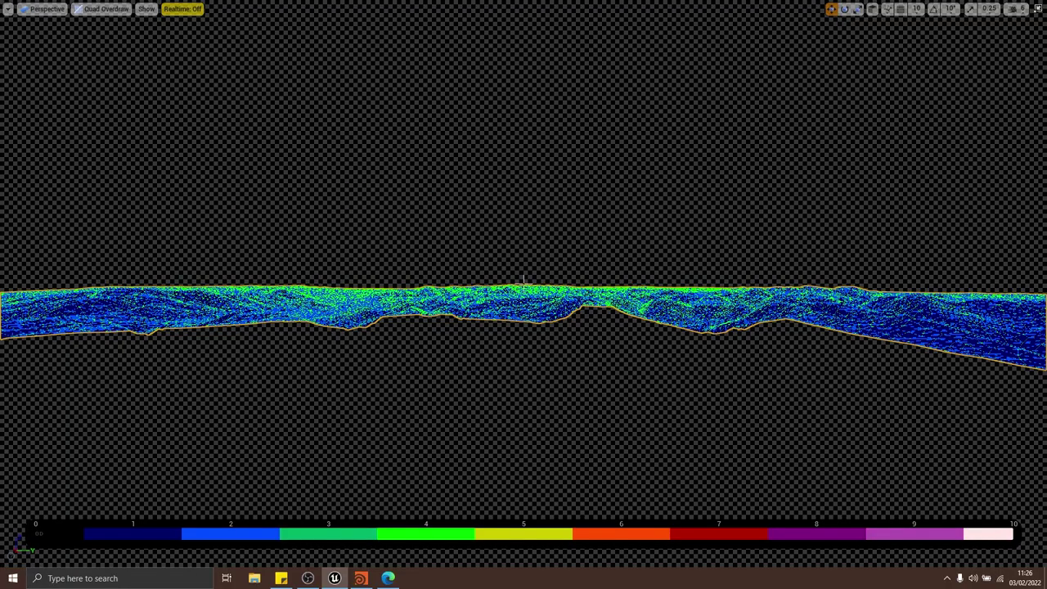
{"action": "key", "text": "e"}
{"action": "mouse_move", "coordinate": [523, 283]}
{"action": "right_mouse_down"}
{"action": "mouse_move", "coordinate": [482, 301]}
{"action": "mouse_move", "coordinate": [487, 368]}
{"action": "mouse_move", "coordinate": [429, 311]}
{"action": "mouse_move", "coordinate": [557, 327]}
{"action": "mouse_move", "coordinate": [514, 335]}
{"action": "mouse_move", "coordinate": [527, 245]}
{"action": "mouse_move", "coordinate": [523, 282]}
{"action": "right_mouse_up"}
{"action": "key", "text": "w"}
{"action": "key", "text": "w"}
{"action": "key", "text": "w"}
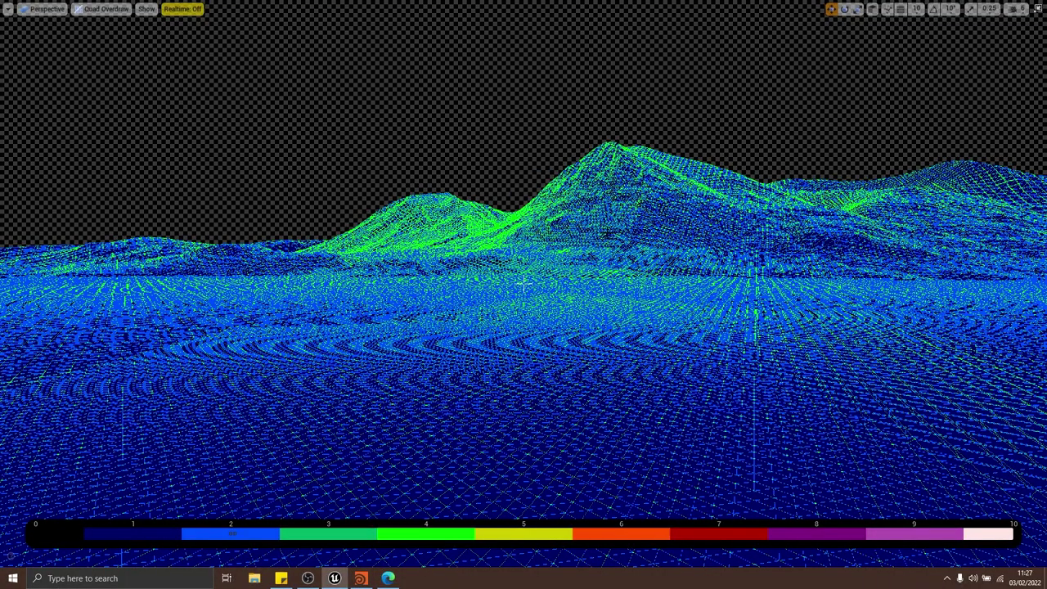
{"action": "key", "text": "w"}
{"action": "mouse_move", "coordinate": [524, 284]}
{"action": "right_mouse_down"}
{"action": "mouse_move", "coordinate": [523, 212]}
{"action": "mouse_move", "coordinate": [523, 352]}
{"action": "mouse_move", "coordinate": [524, 282]}
{"action": "right_mouse_up"}
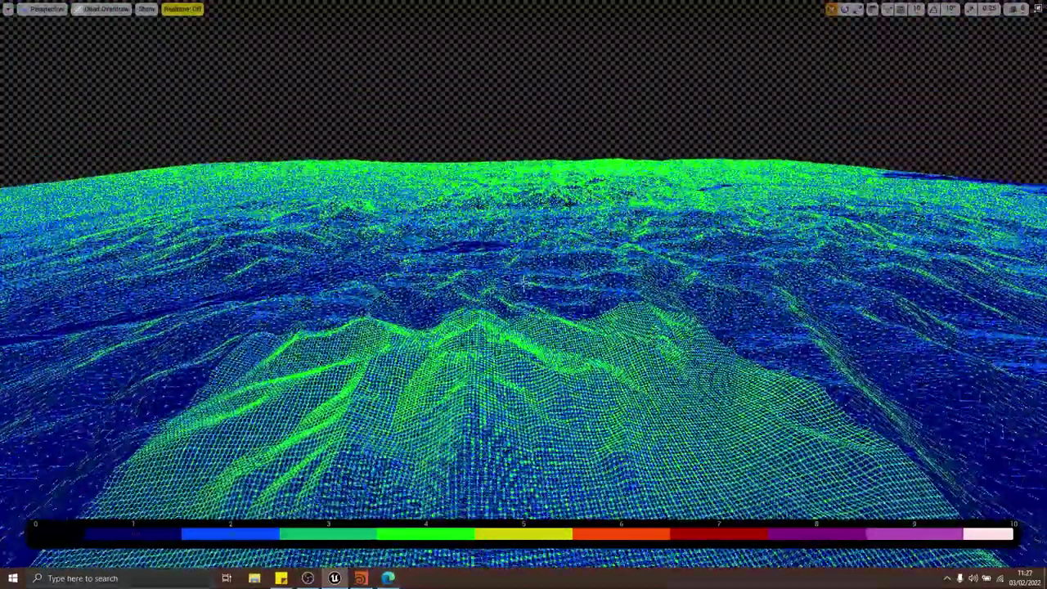
Capture a region of the Quad Overdraw view, draw a white arrow across the background terrain towards the horizon, and discard the capture
{"action": "key", "text": "Print"}
{"action": "left_click_drag", "start_coordinate": [334, 80], "coordinate": [700, 316]}
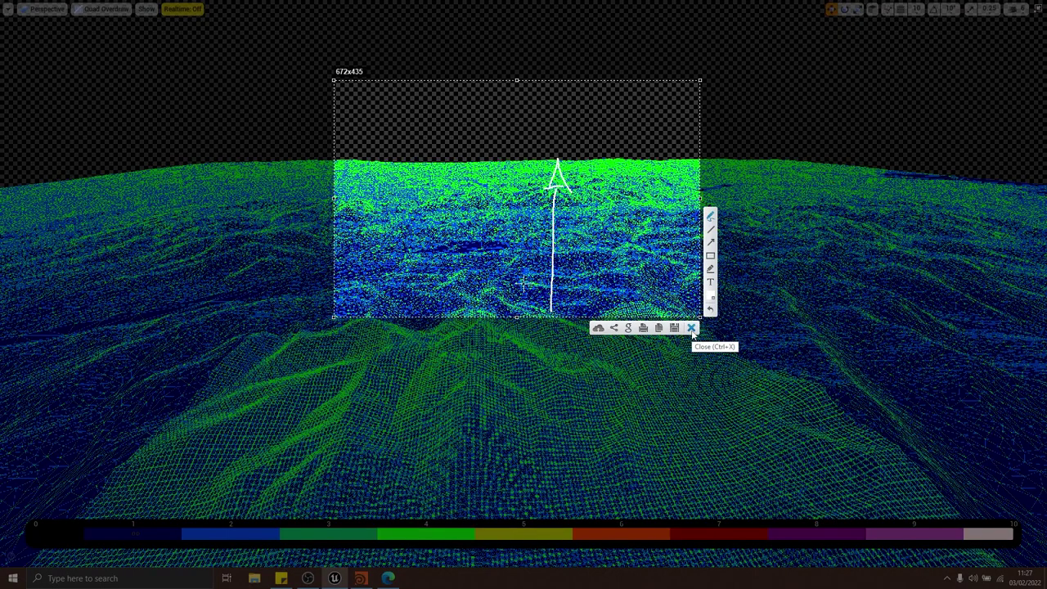
{"action": "left_click", "coordinate": [692, 328]}
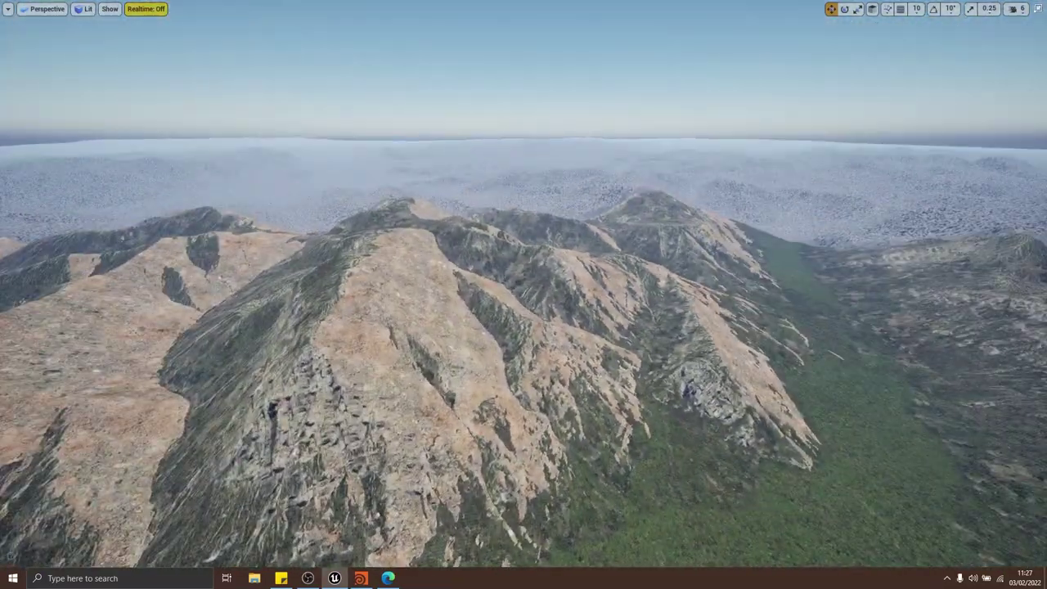
Switch to the Houdini lidar terrain project and examine the background terrain mesh around its square cut-out
{"action": "key", "text": "alt+Tab"}
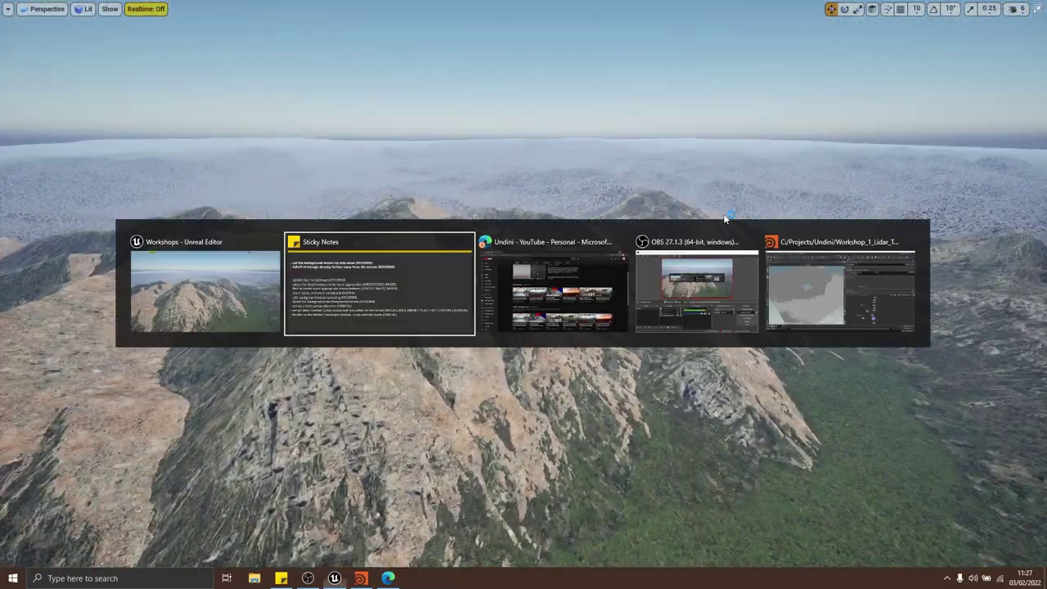
{"action": "key", "text": "alt+Tab"}
{"action": "key", "text": "alt+Tab"}
{"action": "key", "text": "alt+Tab"}
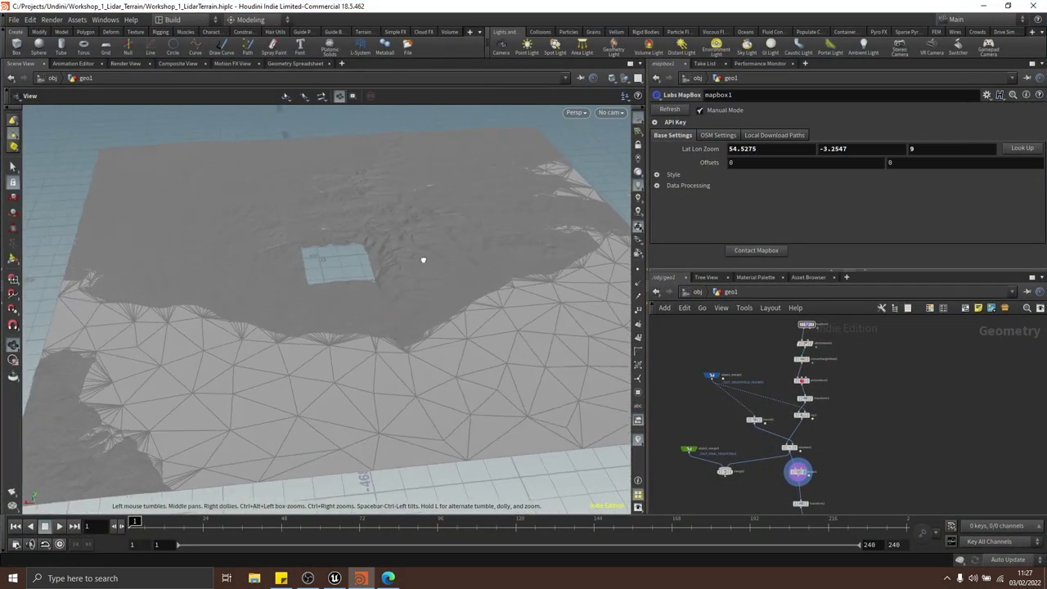
{"action": "left_click_drag", "start_coordinate": [423, 260], "coordinate": [444, 287]}
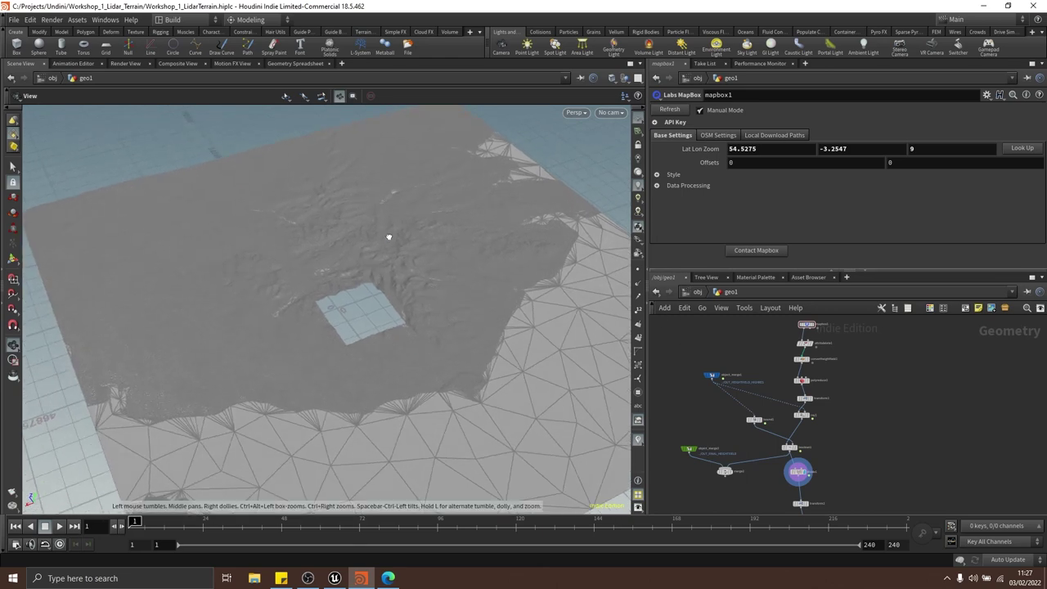
{"action": "left_click_drag", "start_coordinate": [389, 237], "coordinate": [391, 245]}
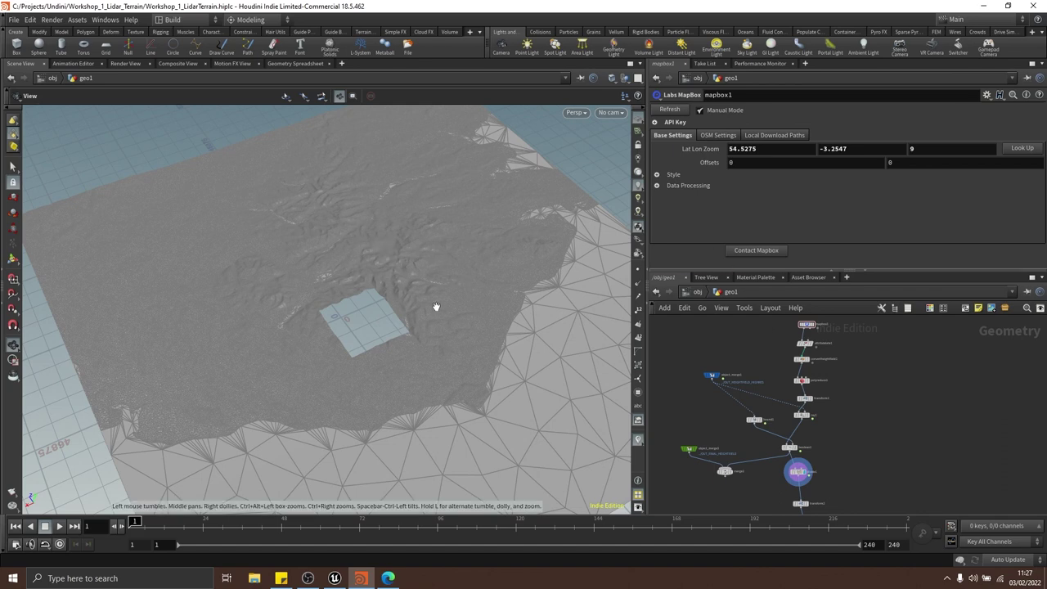
{"action": "left_click_drag", "start_coordinate": [435, 304], "coordinate": [426, 315]}
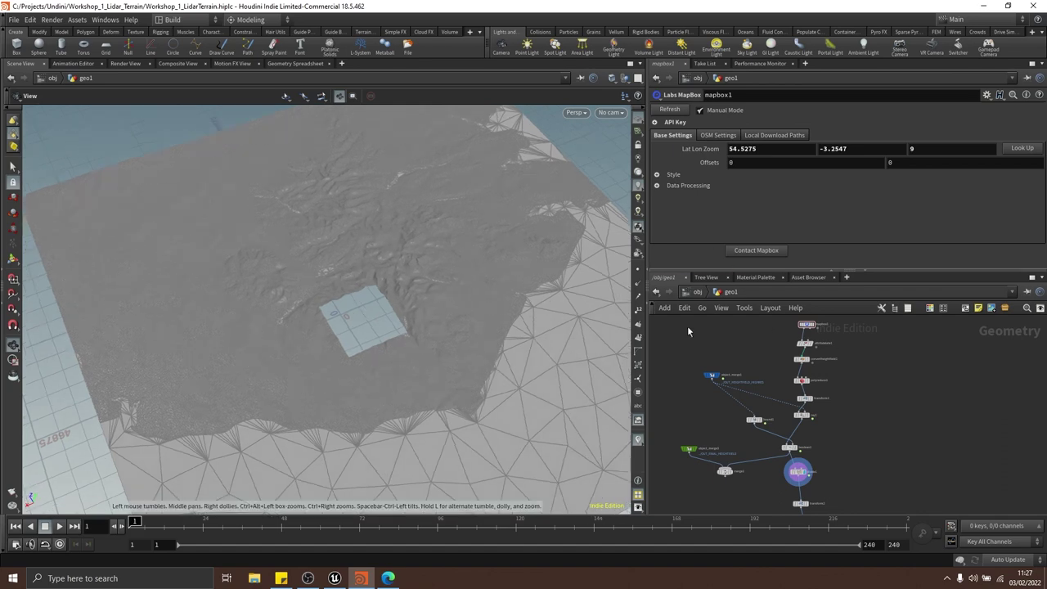
Examine the background terrain's node chain from mapbox1 through polyreduce1, ray1 and boolean1 down to rop_fbx1
{"action": "mouse_move", "coordinate": [823, 421]}
{"action": "middle_mouse_down"}
{"action": "mouse_move", "coordinate": [818, 402]}
{"action": "mouse_move", "coordinate": [835, 405]}
{"action": "middle_mouse_up"}
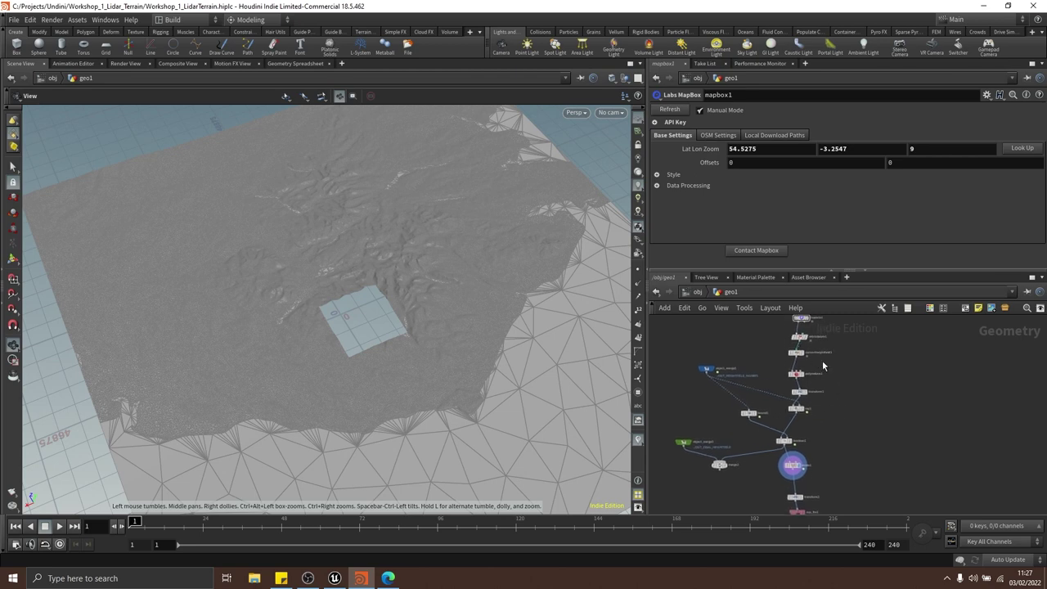
{"action": "scroll", "coordinate": [827, 390], "scroll_direction": "up", "scroll_amount": 5}
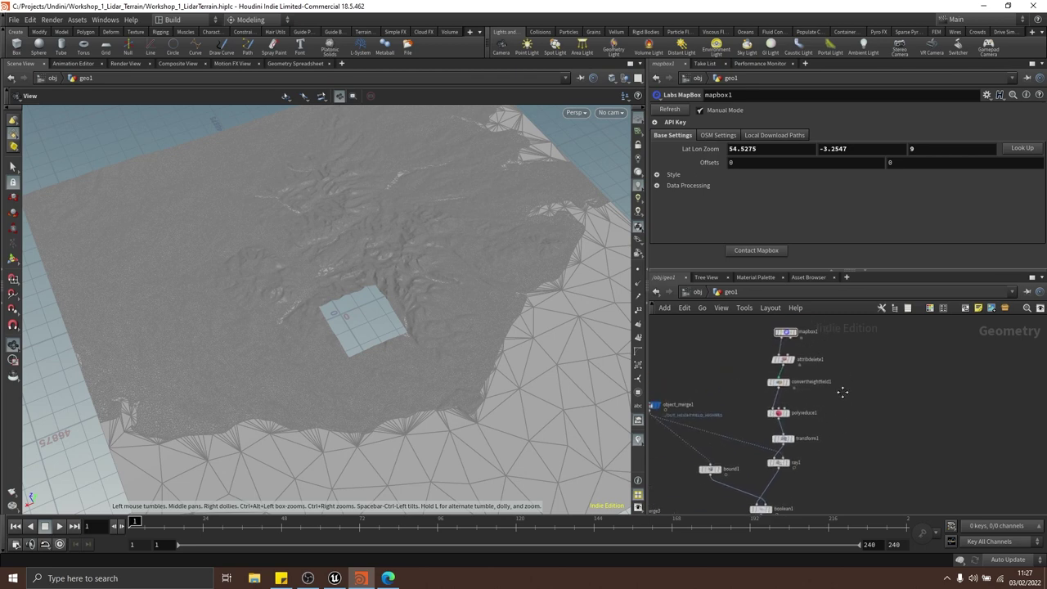
{"action": "middle_click_drag", "start_coordinate": [847, 365], "coordinate": [865, 355]}
{"action": "middle_click_drag", "start_coordinate": [803, 389], "coordinate": [811, 436]}
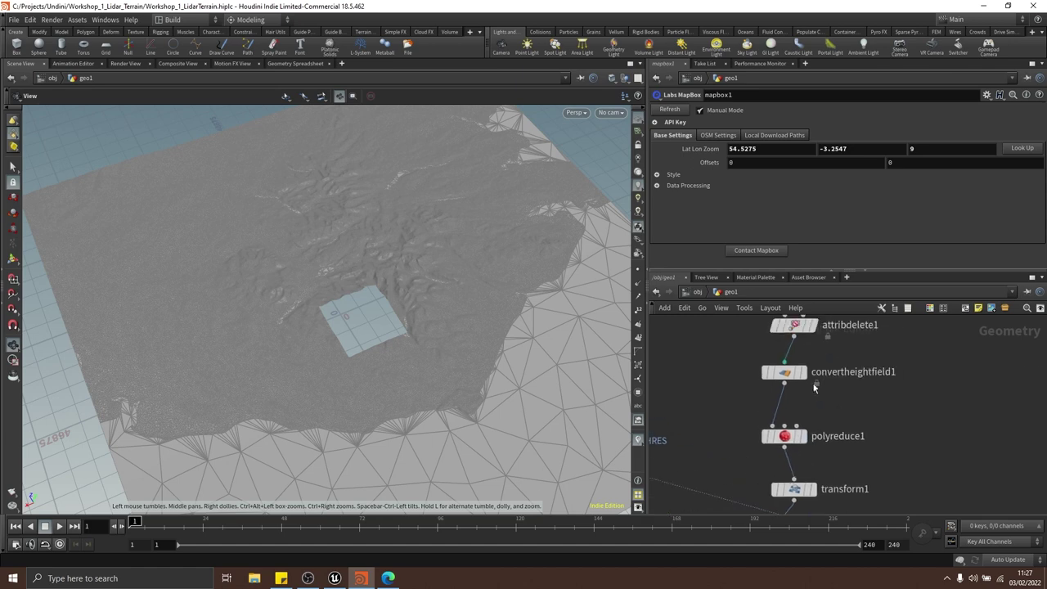
{"action": "scroll", "coordinate": [810, 436], "scroll_direction": "up", "scroll_amount": 3}
{"action": "middle_click_drag", "start_coordinate": [840, 388], "coordinate": [832, 343]}
{"action": "middle_click_drag", "start_coordinate": [835, 407], "coordinate": [840, 331]}
{"action": "scroll", "coordinate": [841, 331], "scroll_direction": "down", "scroll_amount": 2}
{"action": "middle_click_drag", "start_coordinate": [858, 433], "coordinate": [865, 366]}
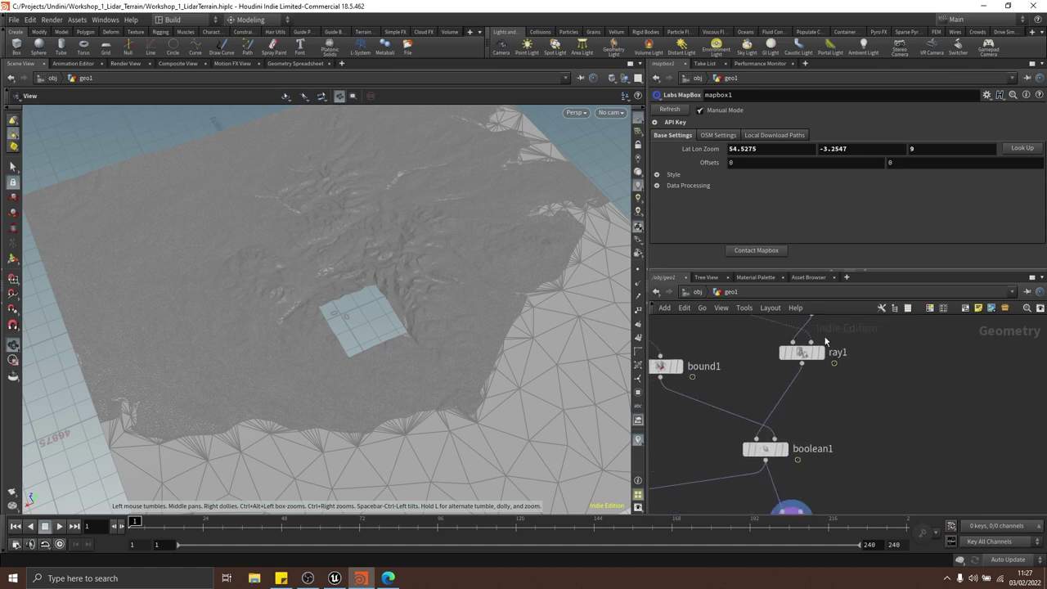
{"action": "middle_click_drag", "start_coordinate": [756, 467], "coordinate": [777, 390]}
{"action": "scroll", "coordinate": [841, 390], "scroll_direction": "down", "scroll_amount": 1}
{"action": "scroll", "coordinate": [841, 388], "scroll_direction": "down", "scroll_amount": 1}
{"action": "middle_click_drag", "start_coordinate": [841, 389], "coordinate": [845, 362]}
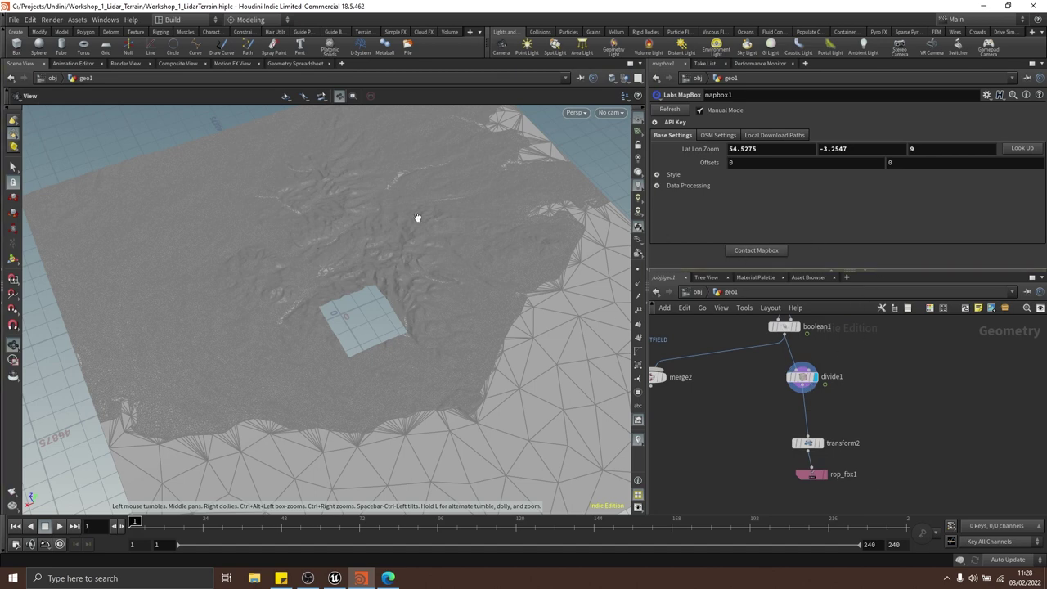
Enlarge the network area and select the processing nodes between attribdelete1 and divide1
{"action": "left_click_drag", "start_coordinate": [858, 272], "coordinate": [860, 226]}
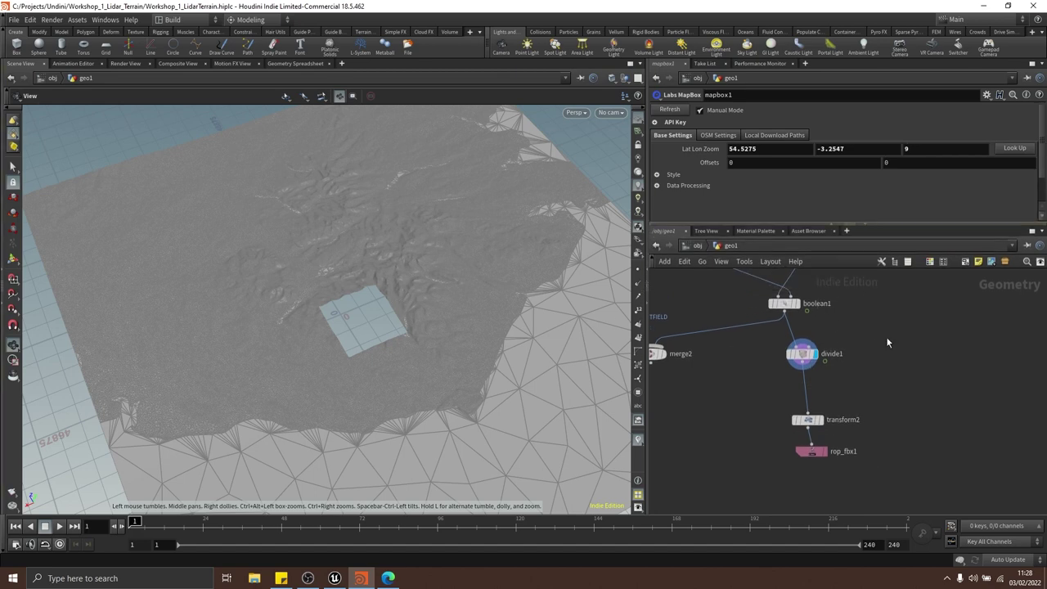
{"action": "middle_click_drag", "start_coordinate": [872, 323], "coordinate": [871, 421]}
{"action": "scroll", "coordinate": [867, 365], "scroll_direction": "down", "scroll_amount": 3}
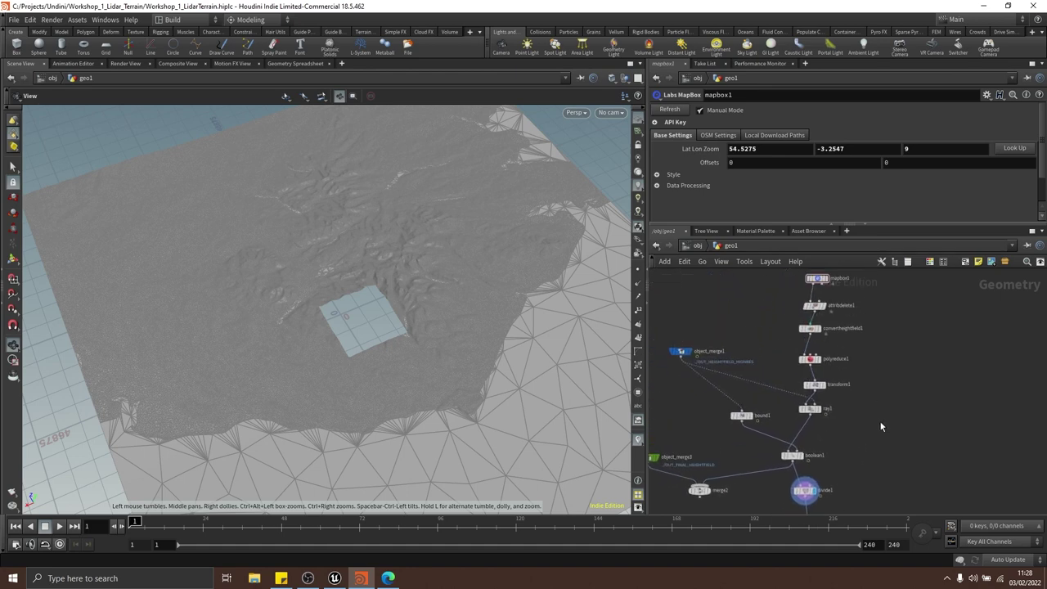
{"action": "middle_click_drag", "start_coordinate": [869, 352], "coordinate": [854, 343]}
{"action": "left_click_drag", "start_coordinate": [863, 302], "coordinate": [787, 481]}
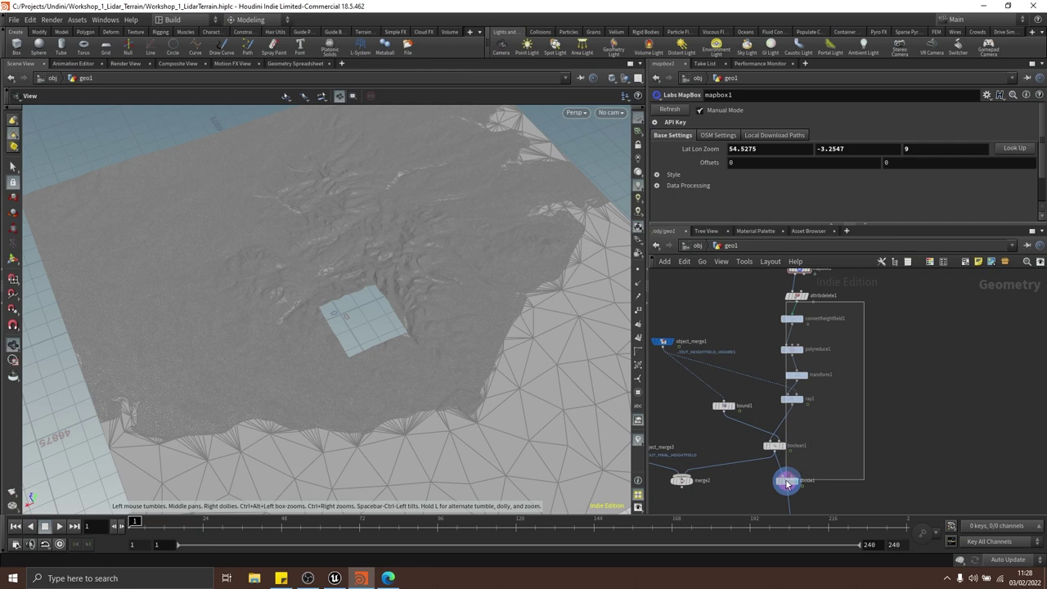
Add a File Cache node and insert it between divide1 and transform2
{"action": "middle_click_drag", "start_coordinate": [849, 442], "coordinate": [828, 380]}
{"action": "scroll", "coordinate": [842, 376], "scroll_direction": "up", "scroll_amount": 3}
{"action": "key", "text": "Tab"}
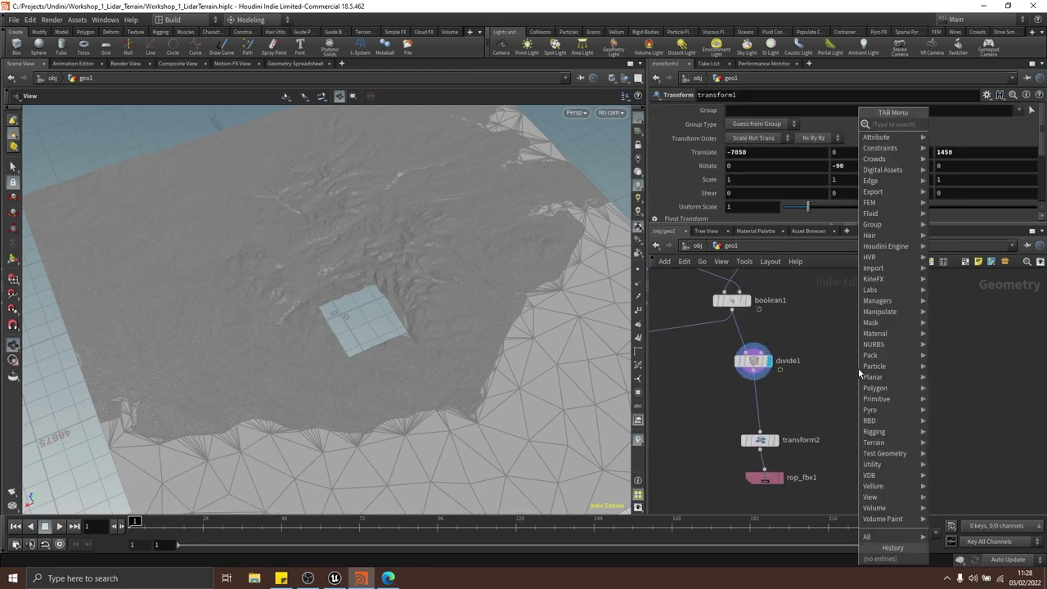
{"action": "type", "text": "filecac"}
{"action": "key", "text": "Return"}
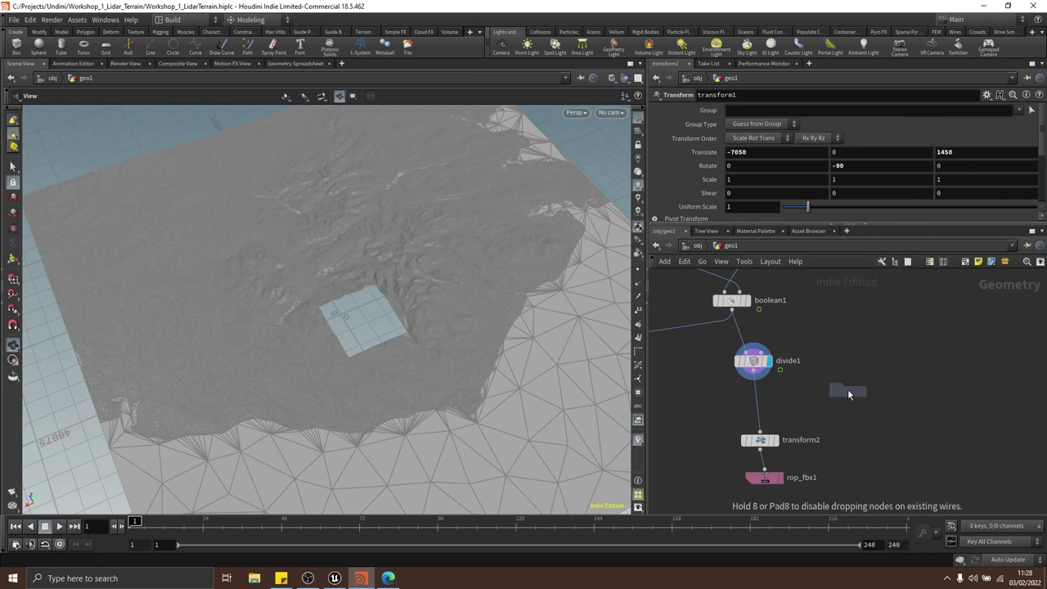
{"action": "left_click", "coordinate": [847, 388]}
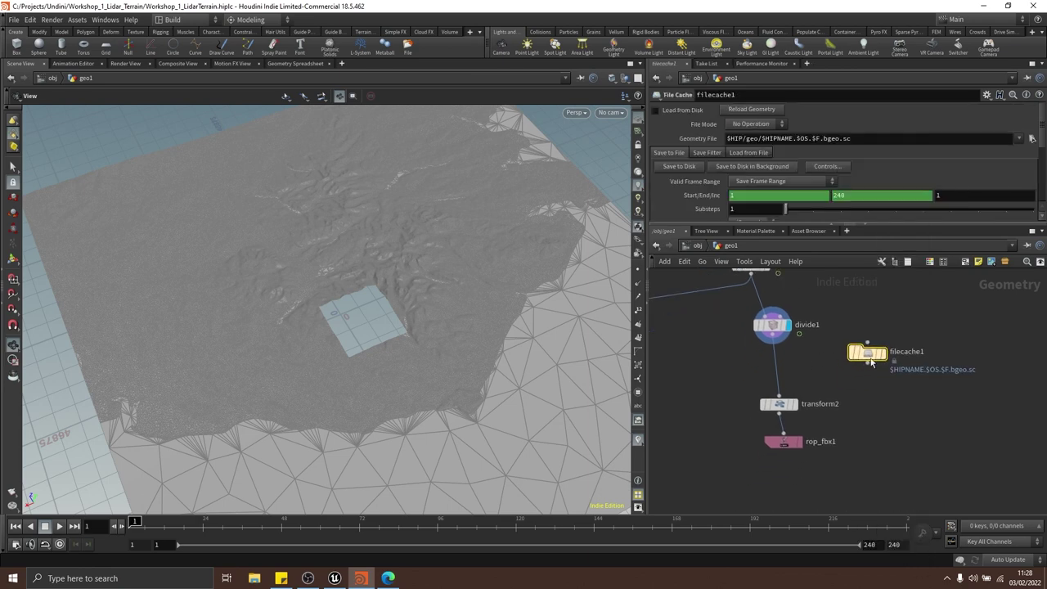
{"action": "left_click_drag", "start_coordinate": [865, 356], "coordinate": [773, 365]}
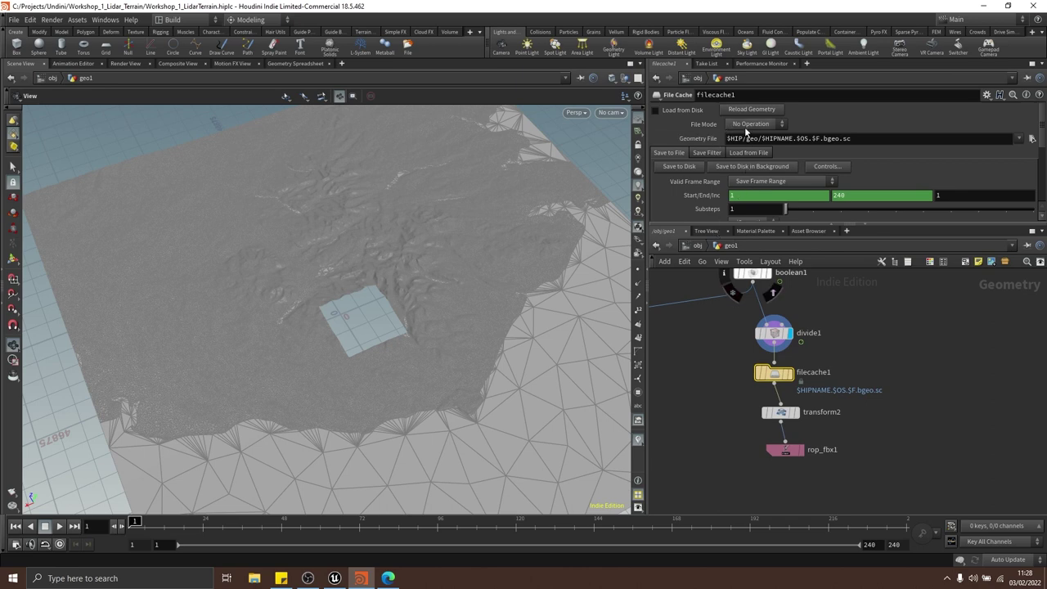
Enable Load from Disk on filecache1, save its geometry to disk, and dismiss the resulting dialog
{"action": "left_click", "coordinate": [746, 126]}
{"action": "left_click", "coordinate": [754, 128]}
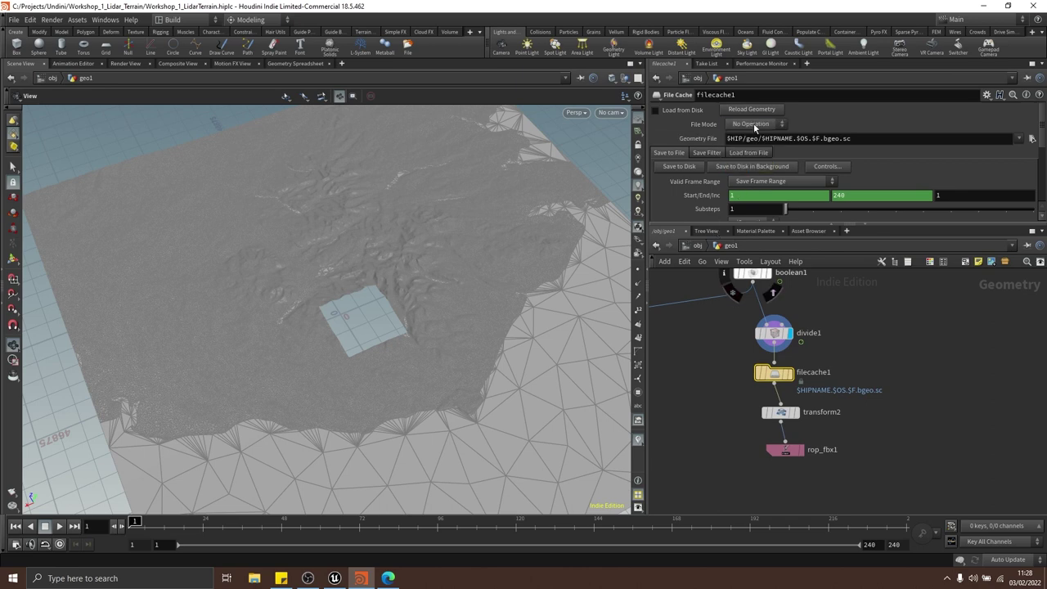
{"action": "left_click", "coordinate": [657, 111]}
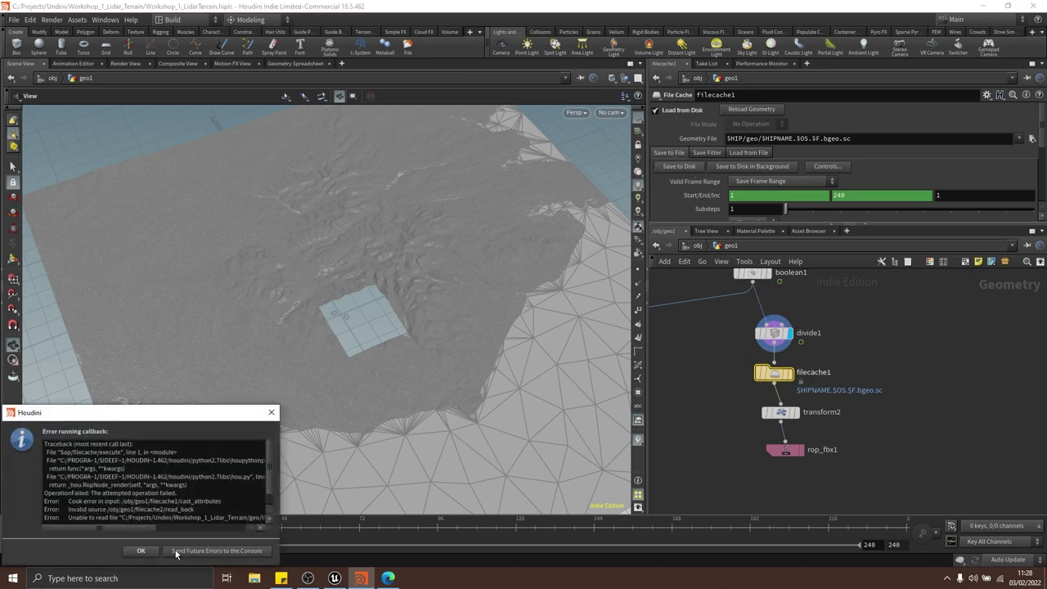
{"action": "mouse_move", "coordinate": [127, 528]}
{"action": "left_mouse_down"}
{"action": "mouse_move", "coordinate": [222, 528]}
{"action": "mouse_move", "coordinate": [107, 529]}
{"action": "left_mouse_up"}
{"action": "left_click", "coordinate": [143, 553]}
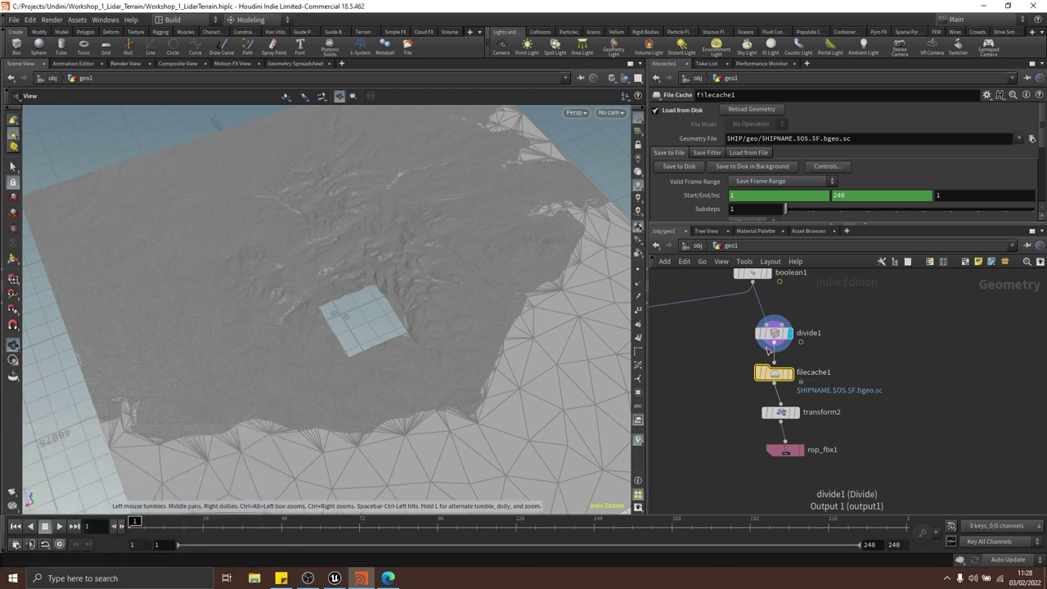
Display filecache1's output and move it with transform2 and rop_fbx1 slightly farther below divide1
{"action": "left_click_drag", "start_coordinate": [377, 274], "coordinate": [499, 221]}
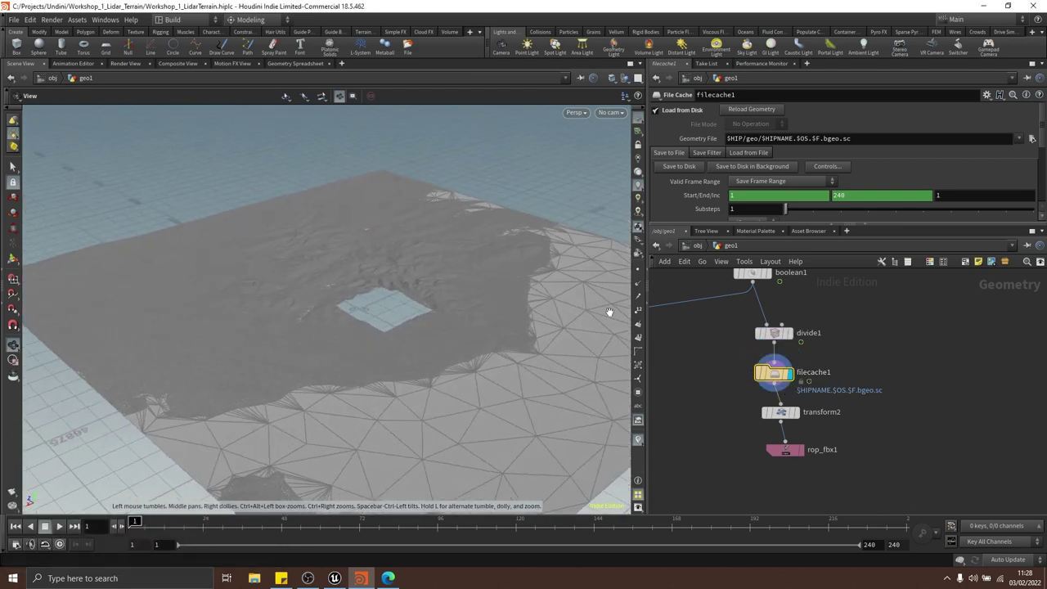
{"action": "middle_click_drag", "start_coordinate": [870, 483], "coordinate": [874, 458]}
{"action": "left_click_drag", "start_coordinate": [873, 459], "coordinate": [784, 349]}
{"action": "left_click_drag", "start_coordinate": [784, 350], "coordinate": [784, 365]}
{"action": "middle_click_drag", "start_coordinate": [827, 345], "coordinate": [833, 357]}
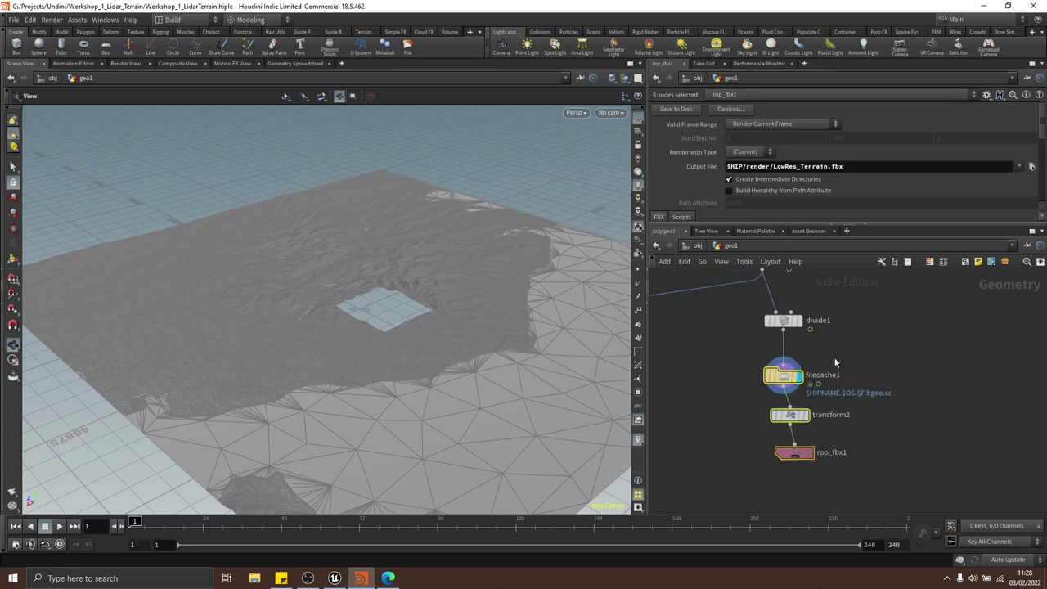
{"action": "left_click", "coordinate": [779, 377]}
Disconnect filecache1 from divide1 and view the cached terrain from a higher angle
{"action": "left_click_drag", "start_coordinate": [570, 185], "coordinate": [589, 204]}
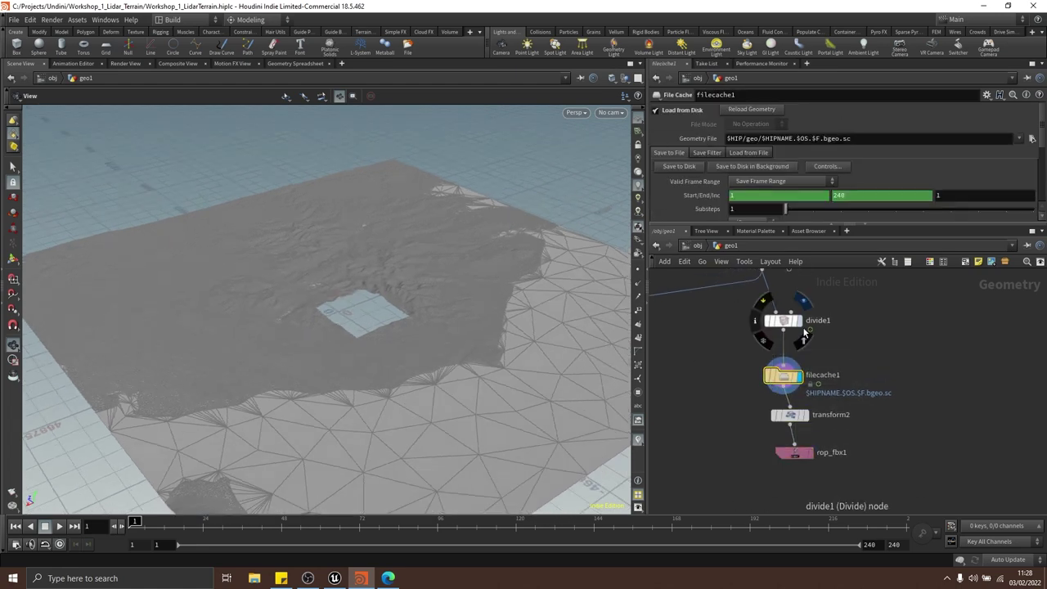
{"action": "scroll", "coordinate": [825, 350], "scroll_direction": "up", "scroll_amount": 2}
{"action": "left_click_drag", "start_coordinate": [745, 345], "coordinate": [743, 345]}
{"action": "left_click_drag", "start_coordinate": [393, 260], "coordinate": [367, 283]}
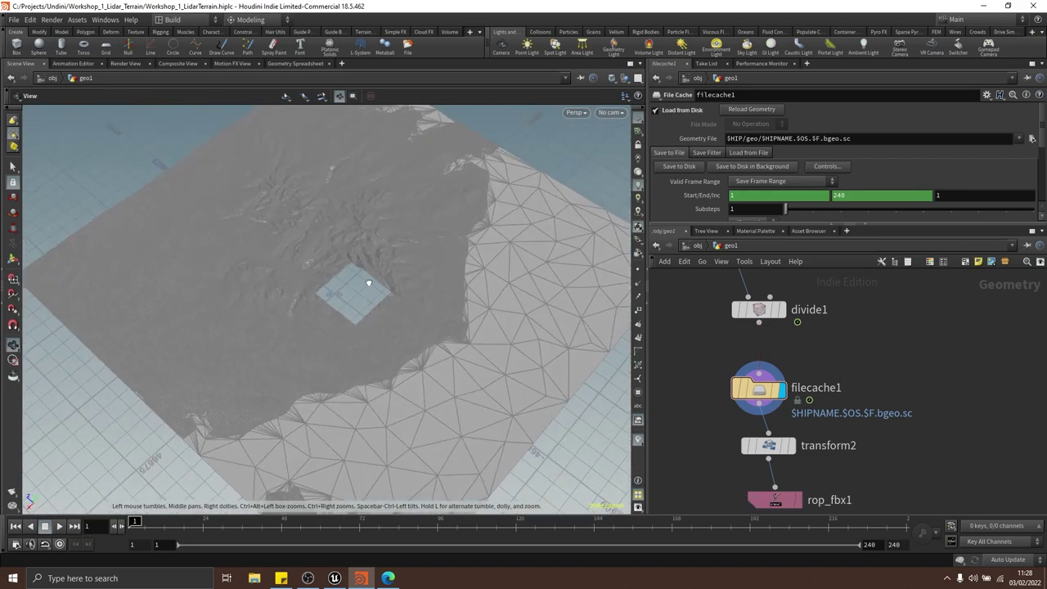
Survey the upstream nodes and reconnect divide1's output to the input of filecache1
{"action": "middle_click_drag", "start_coordinate": [787, 330], "coordinate": [836, 453]}
{"action": "scroll", "coordinate": [853, 367], "scroll_direction": "down", "scroll_amount": 4}
{"action": "scroll", "coordinate": [824, 383], "scroll_direction": "up", "scroll_amount": 5}
{"action": "scroll", "coordinate": [871, 352], "scroll_direction": "down", "scroll_amount": 4}
{"action": "scroll", "coordinate": [859, 362], "scroll_direction": "down", "scroll_amount": 3}
{"action": "middle_click_drag", "start_coordinate": [841, 326], "coordinate": [835, 372]}
{"action": "middle_click_drag", "start_coordinate": [836, 503], "coordinate": [864, 337]}
{"action": "scroll", "coordinate": [848, 366], "scroll_direction": "up", "scroll_amount": 4}
{"action": "left_click", "coordinate": [833, 327]}
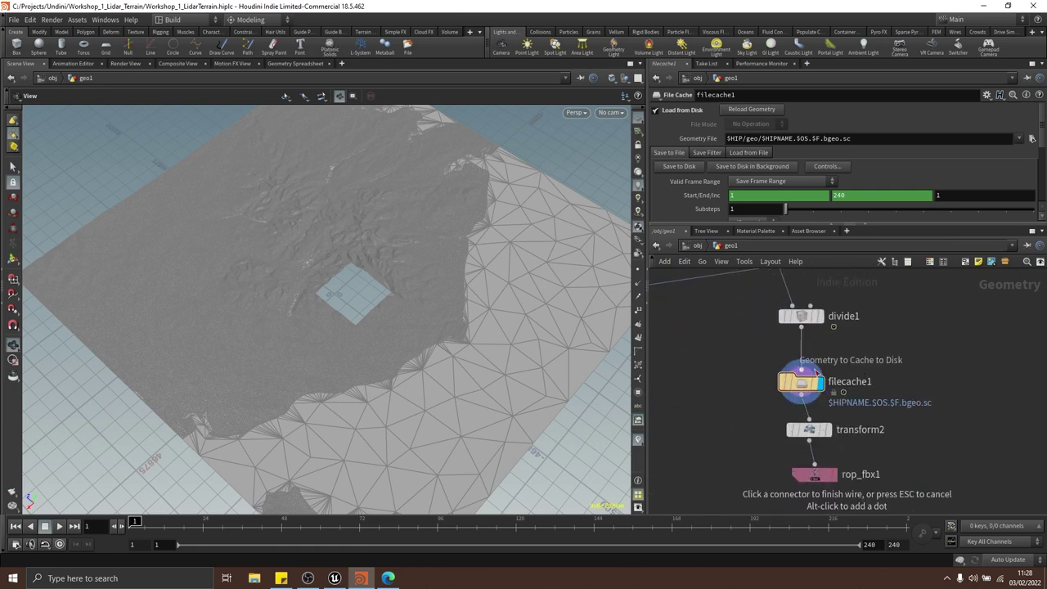
{"action": "left_click", "coordinate": [813, 367]}
Examine the settings of polyreduce1 and ray1 and their place in the terrain node chain
{"action": "middle_click_drag", "start_coordinate": [904, 292], "coordinate": [852, 411]}
{"action": "scroll", "coordinate": [878, 406], "scroll_direction": "down", "scroll_amount": 2}
{"action": "middle_click_drag", "start_coordinate": [863, 355], "coordinate": [856, 390]}
{"action": "left_click_drag", "start_coordinate": [436, 291], "coordinate": [439, 259]}
{"action": "middle_click_drag", "start_coordinate": [922, 391], "coordinate": [921, 436]}
{"action": "middle_click_drag", "start_coordinate": [873, 331], "coordinate": [899, 367]}
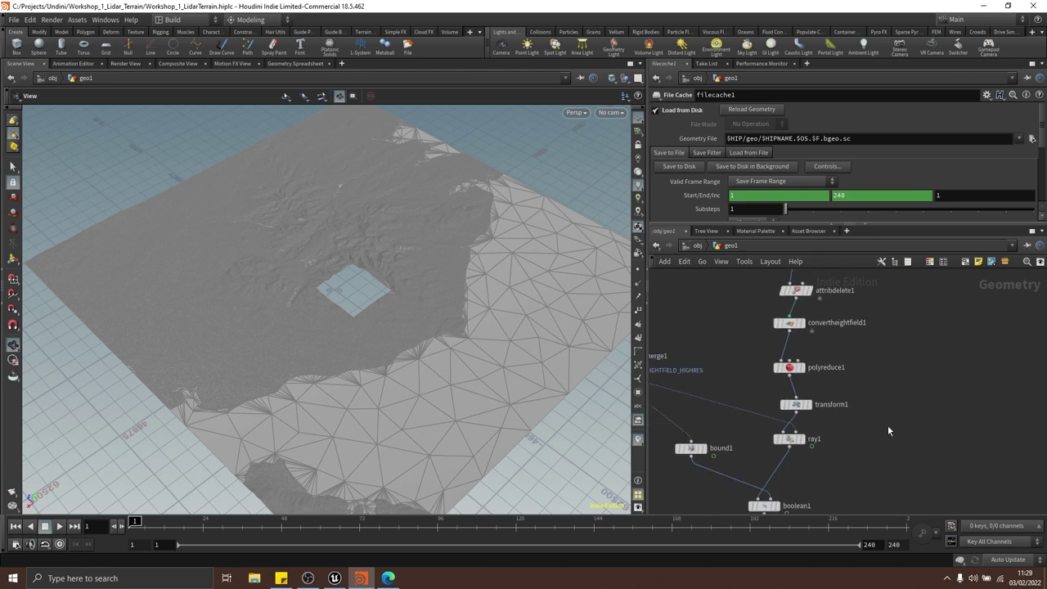
{"action": "middle_click_drag", "start_coordinate": [888, 425], "coordinate": [911, 457]}
{"action": "left_click", "coordinate": [813, 399]}
{"action": "middle_click_drag", "start_coordinate": [915, 493], "coordinate": [910, 448]}
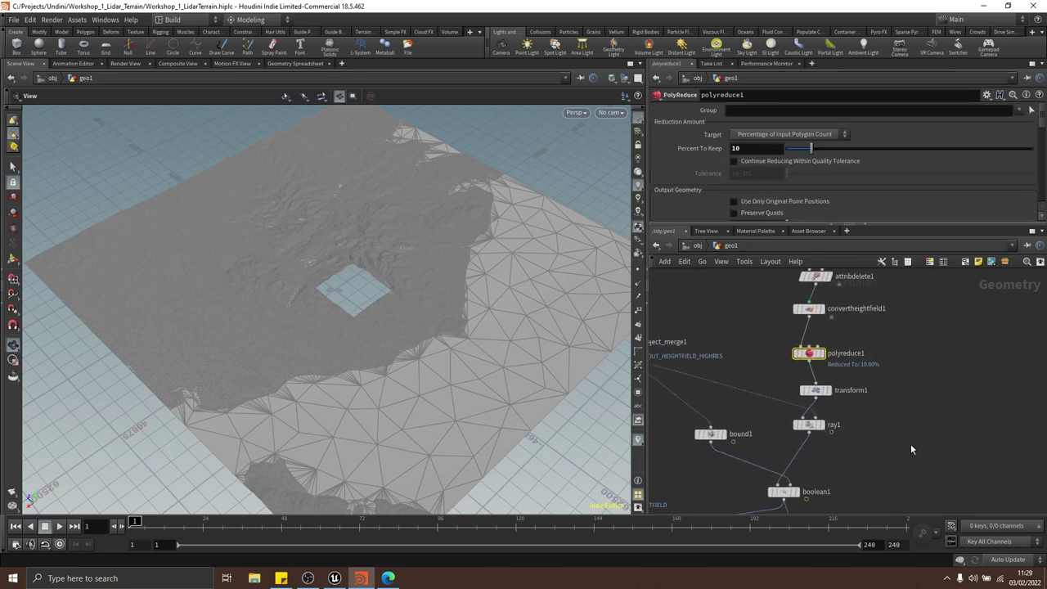
{"action": "left_click", "coordinate": [813, 431]}
{"action": "scroll", "coordinate": [883, 426], "scroll_direction": "down", "scroll_amount": 3}
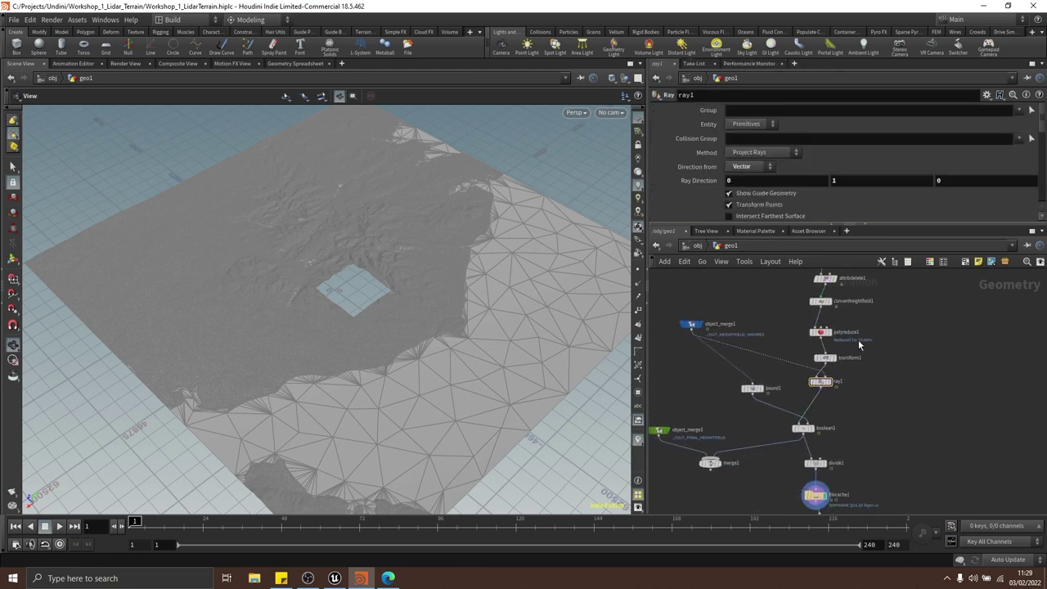
{"action": "scroll", "coordinate": [874, 413], "scroll_direction": "up", "scroll_amount": 5}
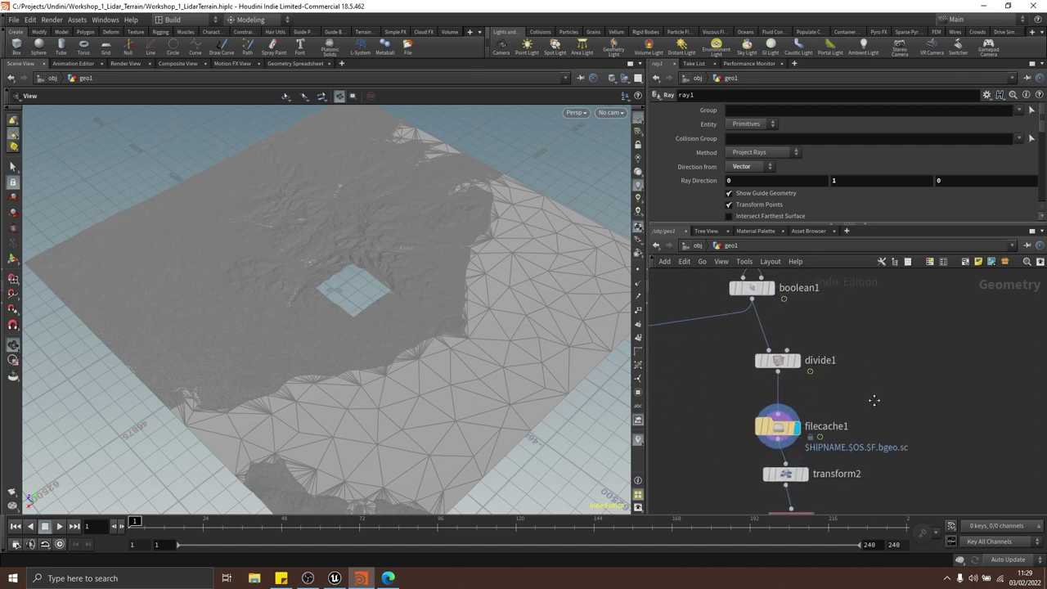
Show filecache1's settings and examine the cached terrain mesh around its square cut-out
{"action": "left_click", "coordinate": [786, 415]}
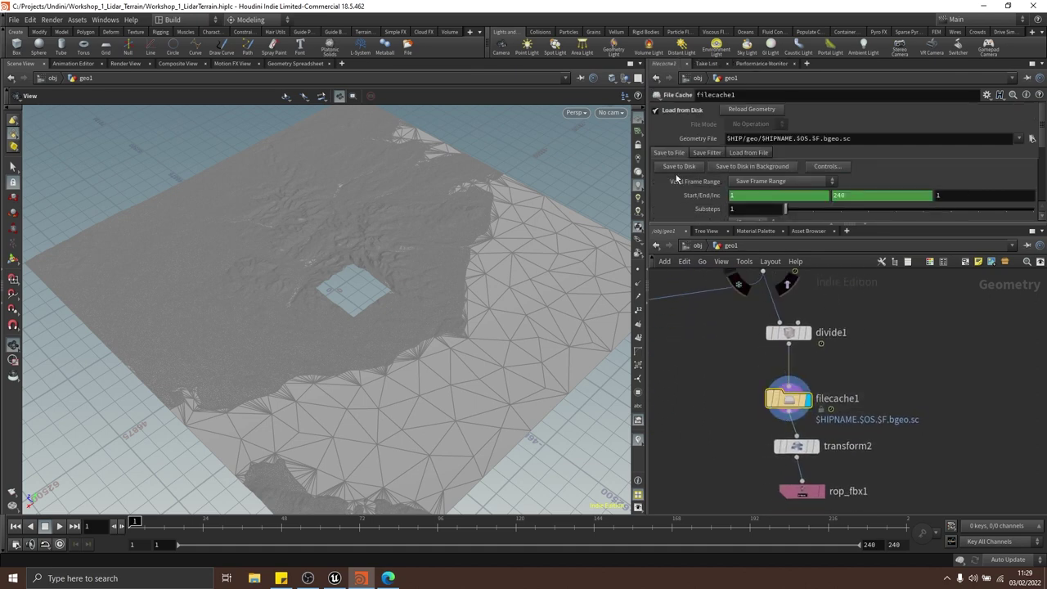
{"action": "scroll", "coordinate": [401, 256], "scroll_direction": "up", "scroll_amount": 5}
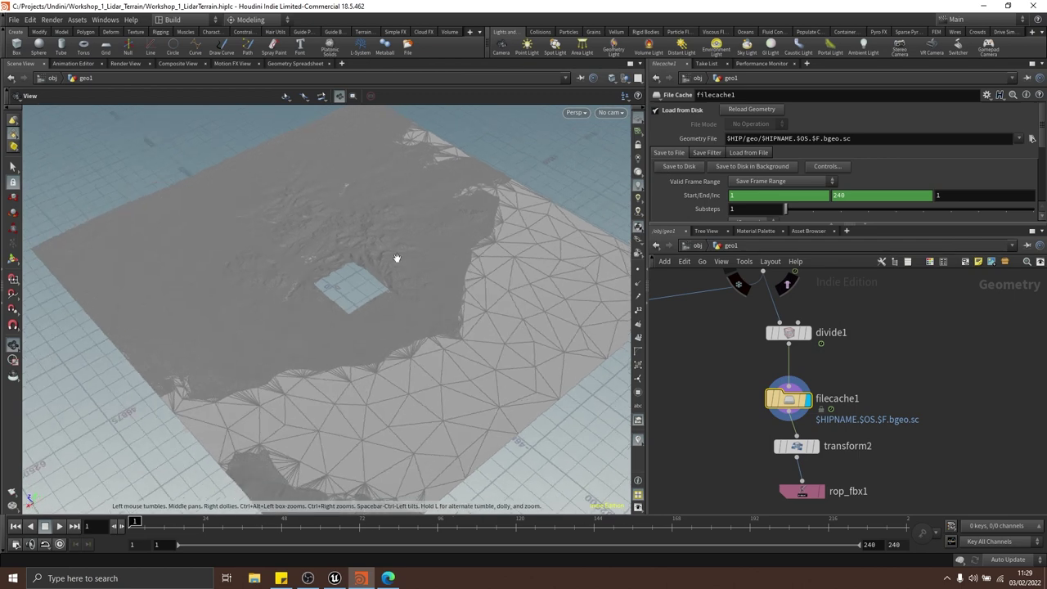
{"action": "key", "text": "ctrl+shift+s"}
{"action": "left_click", "coordinate": [388, 277]}
{"action": "left_click_drag", "start_coordinate": [414, 252], "coordinate": [430, 233]}
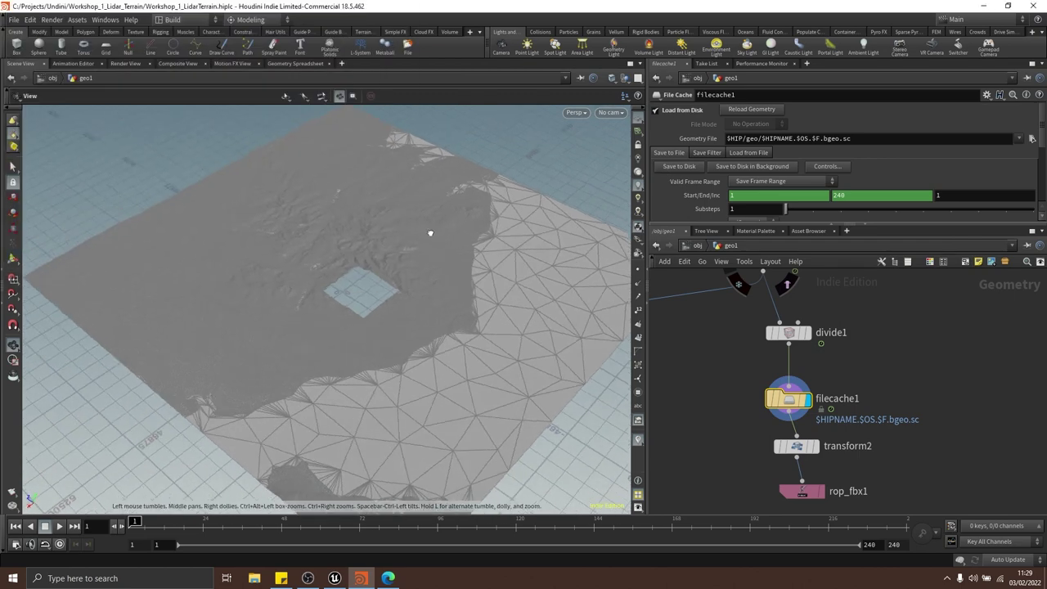
Save the project over the existing Workshop_1_LidarTerrain.hiplc in the $HIP folder
{"action": "key", "text": "ctrl+shift+s"}
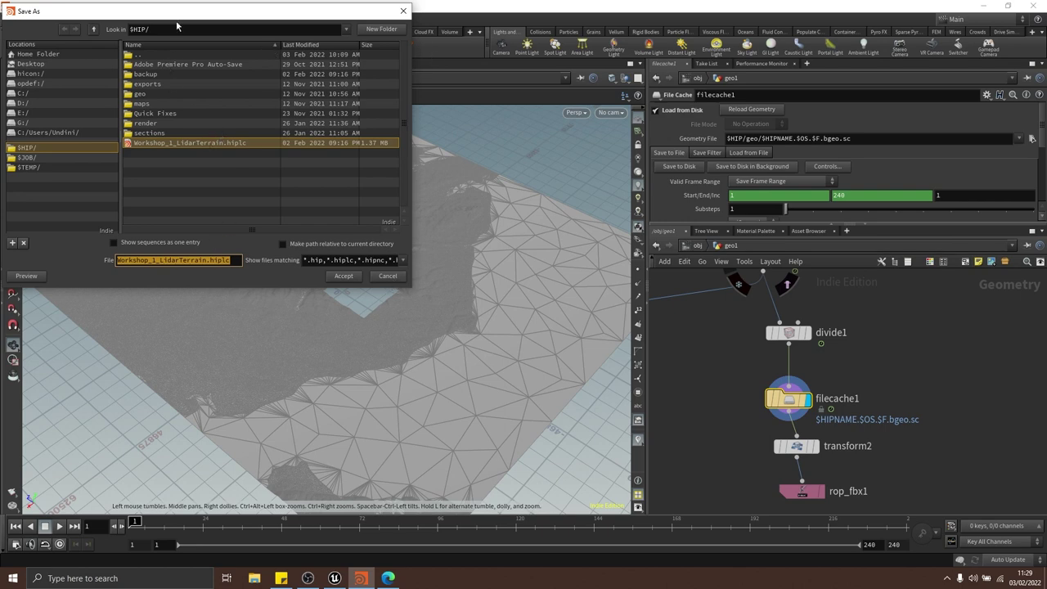
{"action": "left_click_drag", "start_coordinate": [187, 14], "coordinate": [301, 83]}
{"action": "left_click", "coordinate": [291, 187]}
{"action": "left_click", "coordinate": [297, 197]}
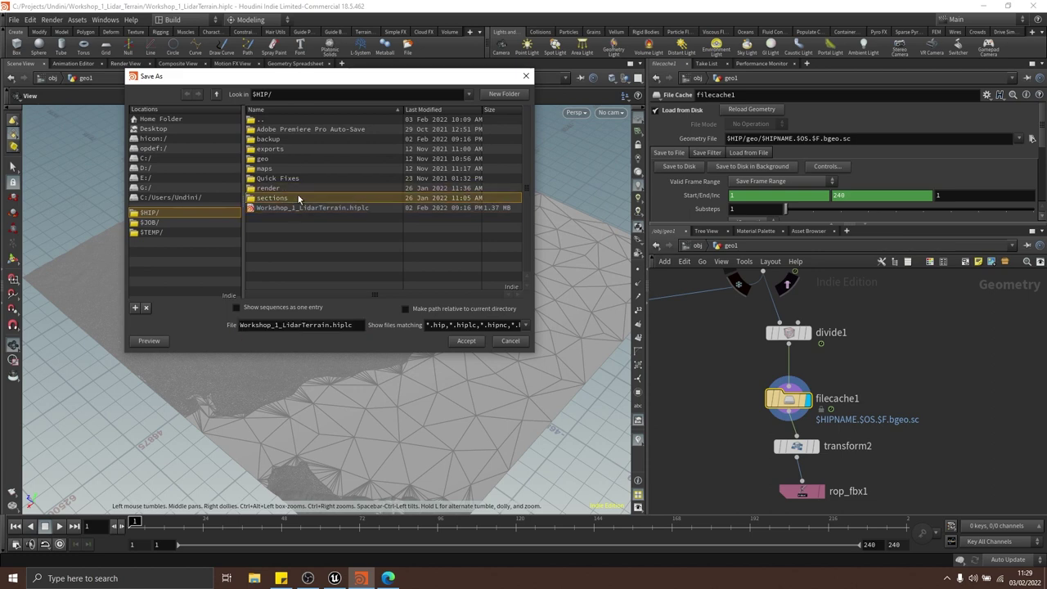
{"action": "left_click", "coordinate": [304, 209]}
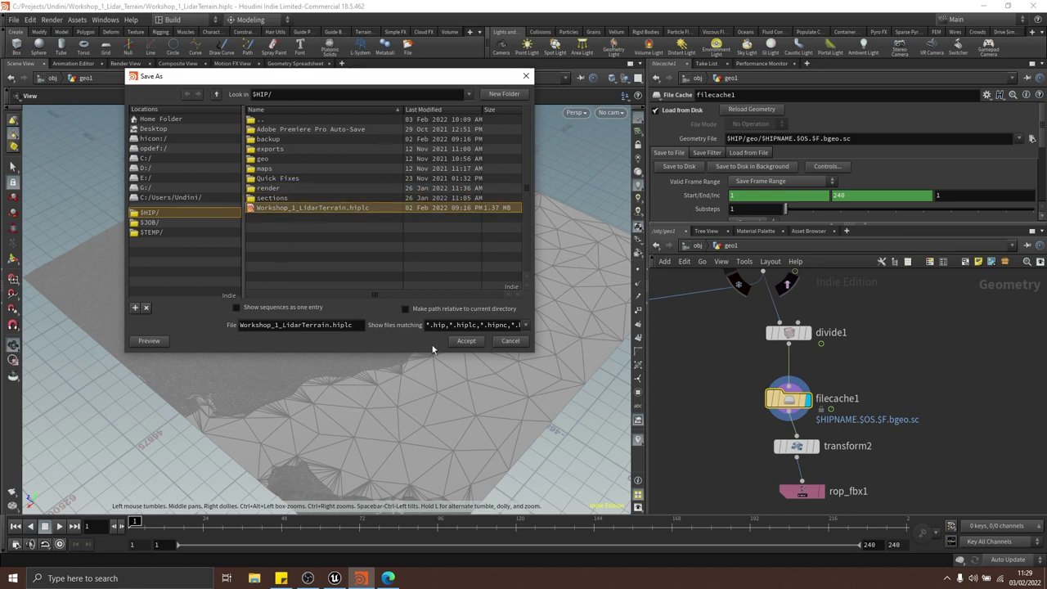
{"action": "left_click", "coordinate": [465, 342]}
{"action": "left_click", "coordinate": [497, 374]}
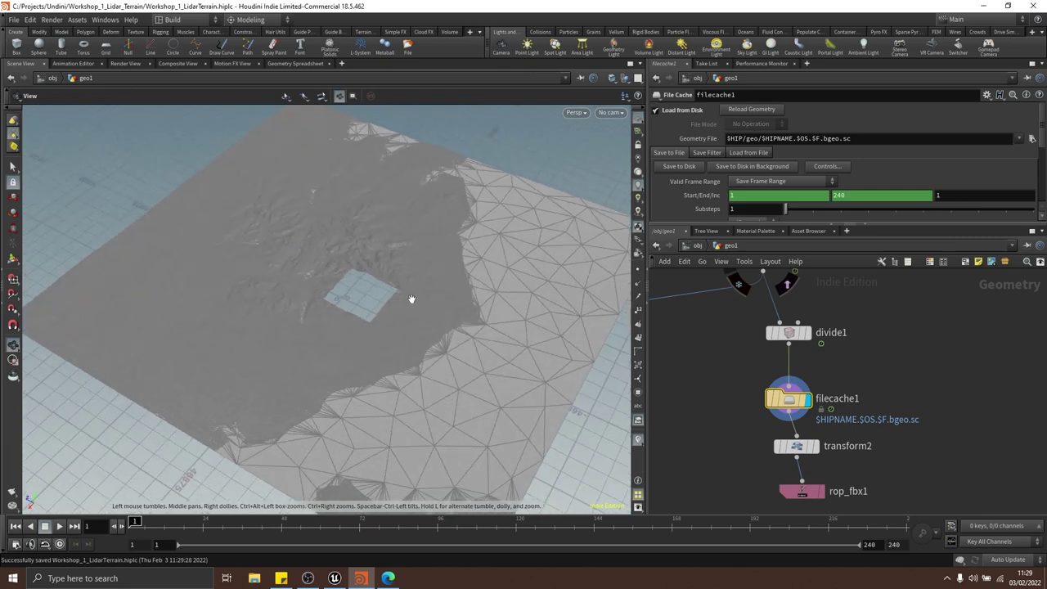
Display transform2's output and frame the whole transformed terrain in the viewport
{"action": "left_click_drag", "start_coordinate": [363, 325], "coordinate": [345, 341]}
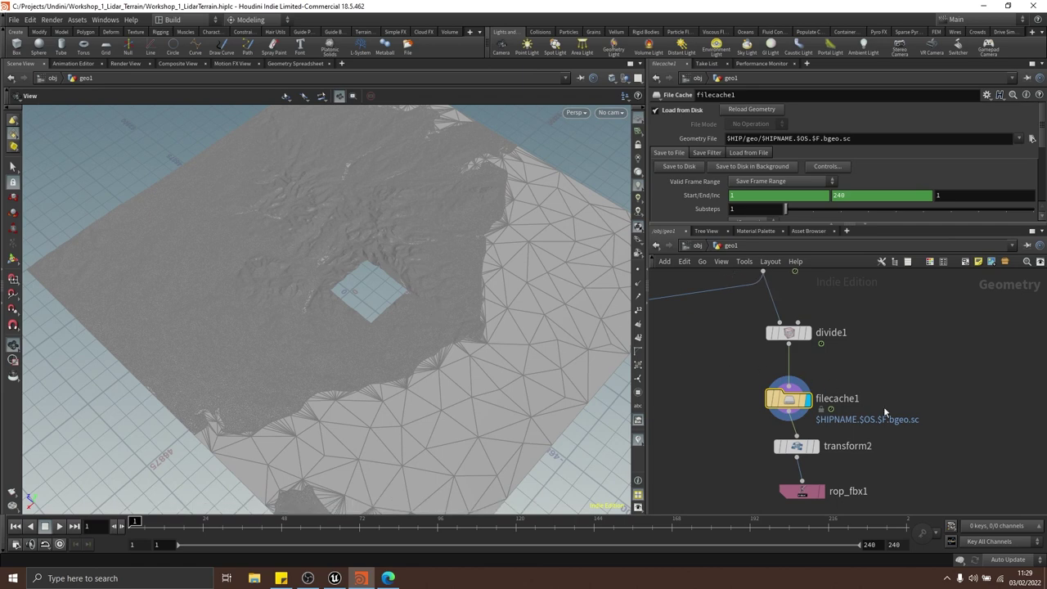
{"action": "middle_click_drag", "start_coordinate": [884, 409], "coordinate": [914, 445]}
{"action": "scroll", "coordinate": [846, 360], "scroll_direction": "up", "scroll_amount": 4}
{"action": "middle_click_drag", "start_coordinate": [847, 343], "coordinate": [886, 336]}
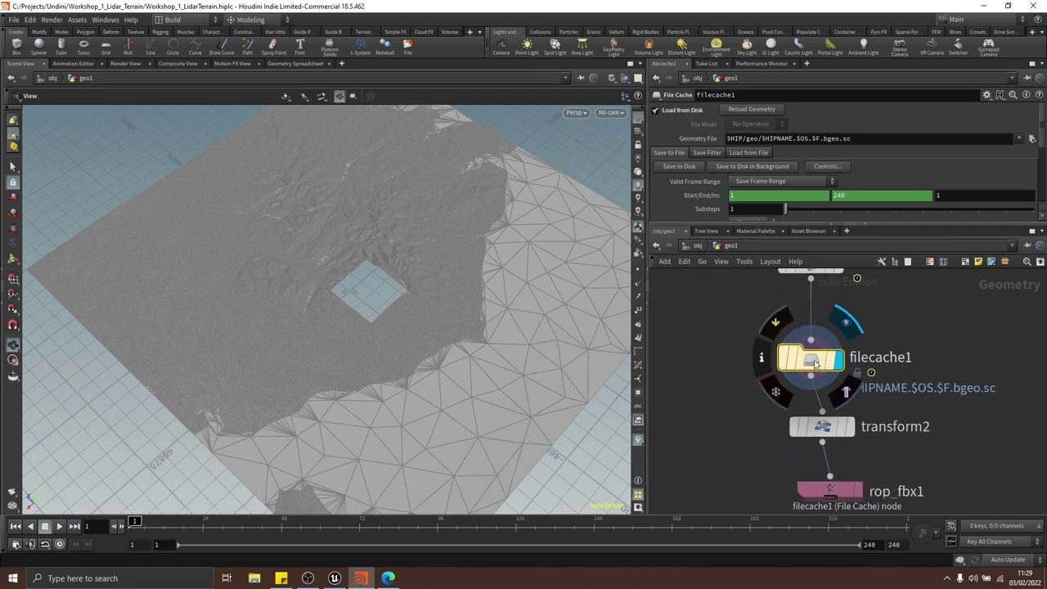
{"action": "left_click_drag", "start_coordinate": [812, 362], "coordinate": [811, 358]}
{"action": "middle_click_drag", "start_coordinate": [915, 428], "coordinate": [899, 392]}
{"action": "left_click", "coordinate": [844, 358]}
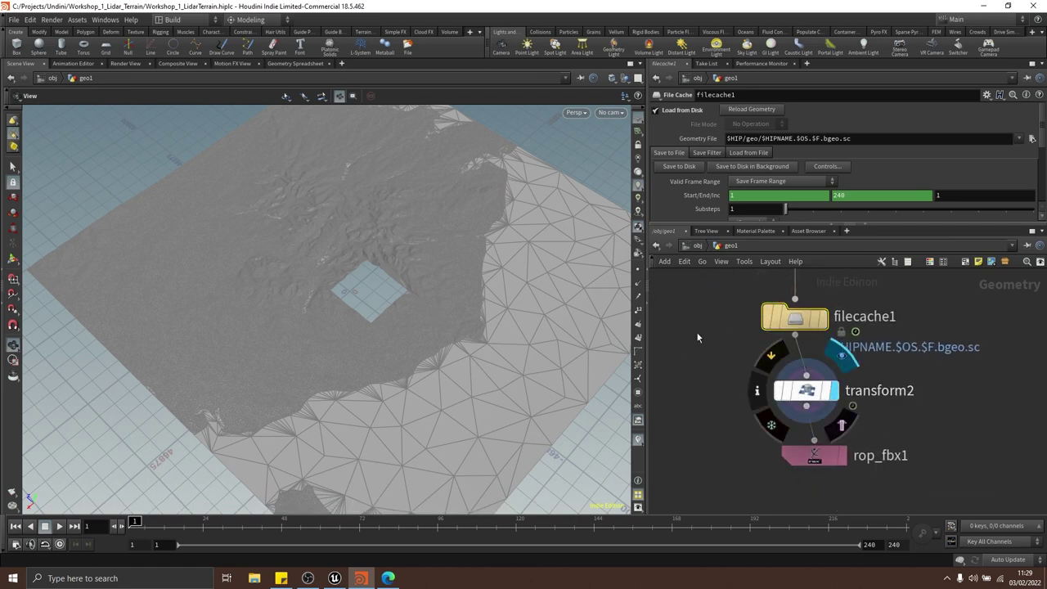
{"action": "key", "text": "f"}
{"action": "left_click_drag", "start_coordinate": [552, 314], "coordinate": [488, 285]}
Select rop_fbx1 below transform2 and examine its FBX output settings
{"action": "middle_click_drag", "start_coordinate": [931, 442], "coordinate": [894, 385]}
{"action": "scroll", "coordinate": [894, 384], "scroll_direction": "down", "scroll_amount": 2}
{"action": "left_click_drag", "start_coordinate": [909, 449], "coordinate": [800, 441]}
{"action": "mouse_move", "coordinate": [864, 373]}
{"action": "middle_mouse_down"}
{"action": "mouse_move", "coordinate": [876, 433]}
{"action": "mouse_move", "coordinate": [860, 365]}
{"action": "middle_mouse_up"}
{"action": "left_click", "coordinate": [792, 341]}
{"action": "left_click_drag", "start_coordinate": [918, 359], "coordinate": [739, 490]}
{"action": "left_click", "coordinate": [886, 418]}
{"action": "middle_click_drag", "start_coordinate": [888, 421], "coordinate": [890, 365]}
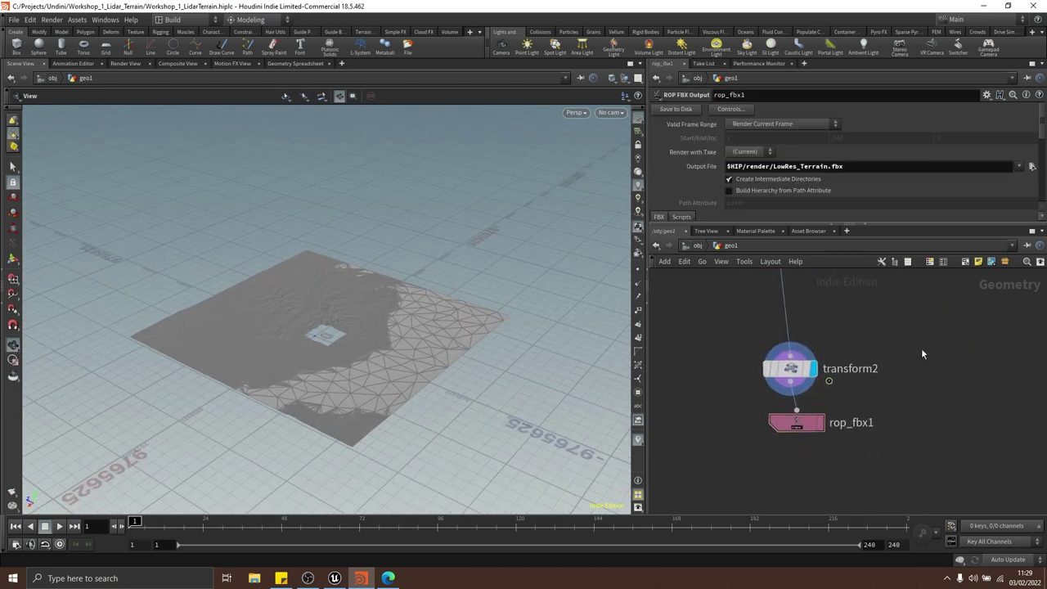
Examine transform2's scale parameters and rop_fbx1's FBX output settings at the end of the node chain
{"action": "left_click_drag", "start_coordinate": [921, 347], "coordinate": [716, 399]}
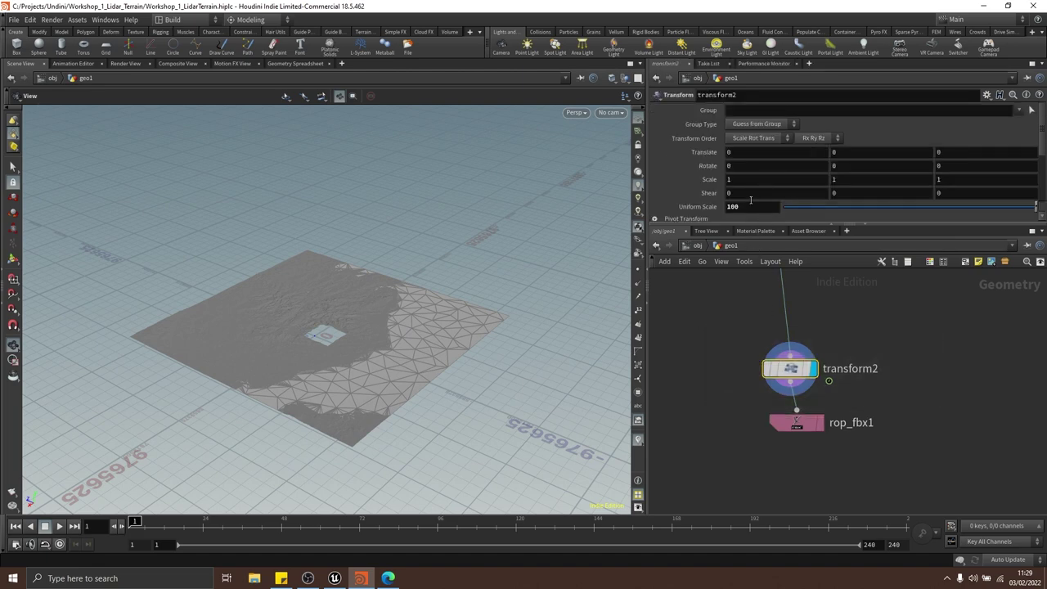
{"action": "scroll", "coordinate": [825, 327], "scroll_direction": "down", "scroll_amount": 2}
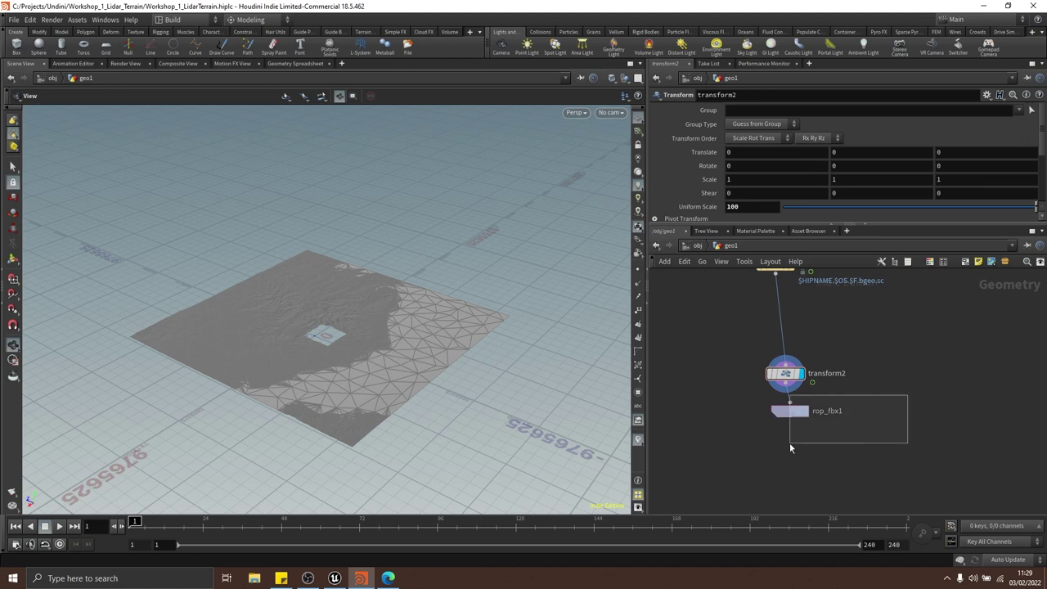
{"action": "left_click_drag", "start_coordinate": [789, 442], "coordinate": [789, 442]}
{"action": "middle_click_drag", "start_coordinate": [887, 363], "coordinate": [908, 398]}
{"action": "mouse_move", "coordinate": [897, 357]}
{"action": "middle_mouse_down"}
{"action": "mouse_move", "coordinate": [890, 381]}
{"action": "mouse_move", "coordinate": [906, 348]}
{"action": "middle_mouse_up"}
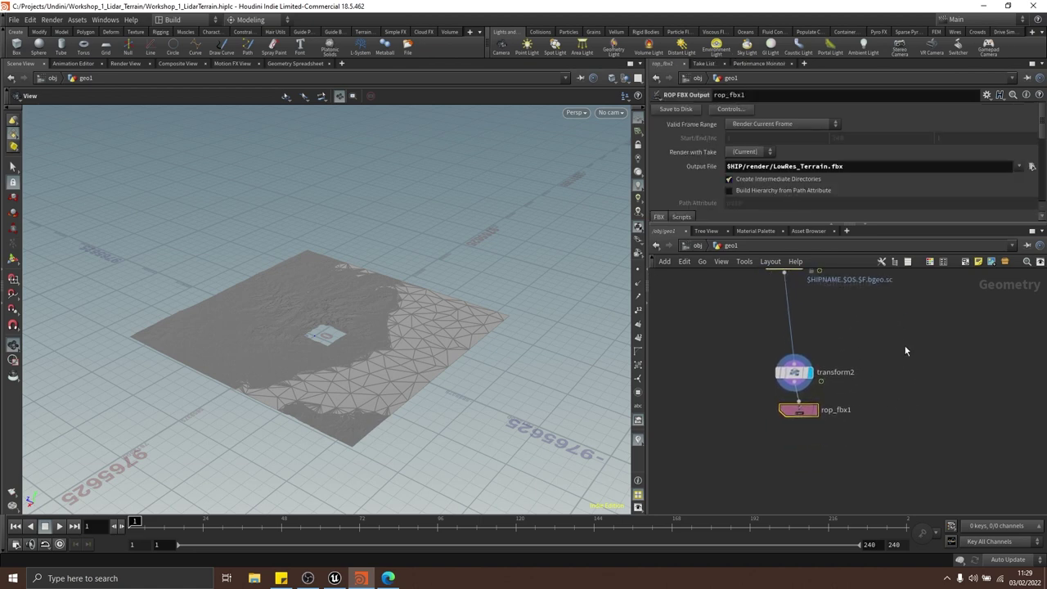
{"action": "left_click_drag", "start_coordinate": [911, 342], "coordinate": [781, 454]}
{"action": "left_click", "coordinate": [805, 409]}
{"action": "left_click", "coordinate": [790, 373]}
{"action": "left_click", "coordinate": [802, 410]}
{"action": "scroll", "coordinate": [851, 431], "scroll_direction": "down", "scroll_amount": 2}
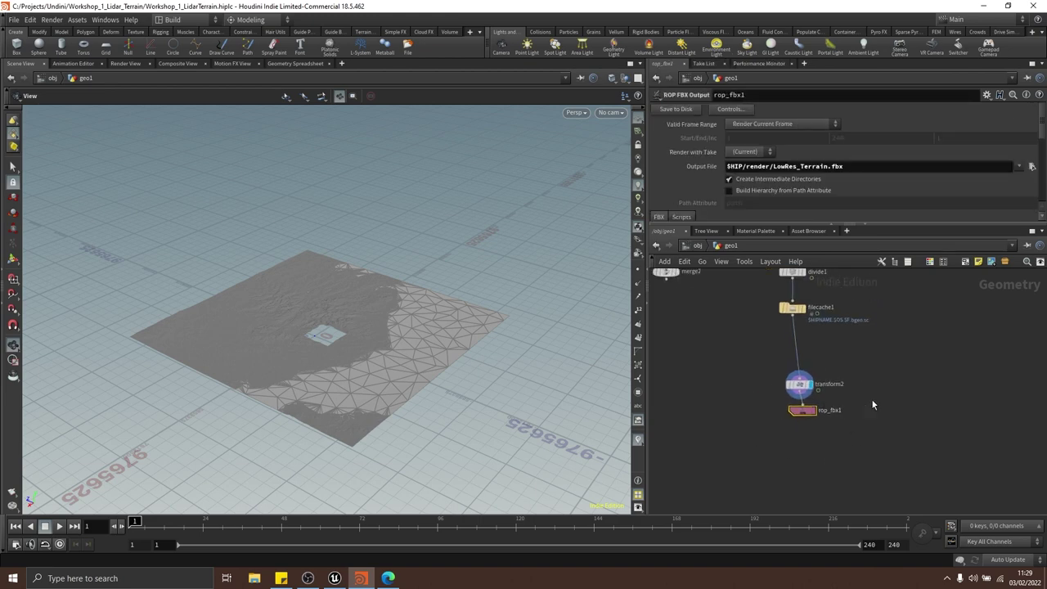
{"action": "scroll", "coordinate": [855, 392], "scroll_direction": "up", "scroll_amount": 3}
{"action": "middle_click_drag", "start_coordinate": [872, 392], "coordinate": [887, 397]}
{"action": "scroll", "coordinate": [896, 374], "scroll_direction": "down", "scroll_amount": 2}
{"action": "middle_click_drag", "start_coordinate": [876, 331], "coordinate": [844, 322]}
{"action": "left_click", "coordinate": [790, 337]}
{"action": "left_click", "coordinate": [801, 383]}
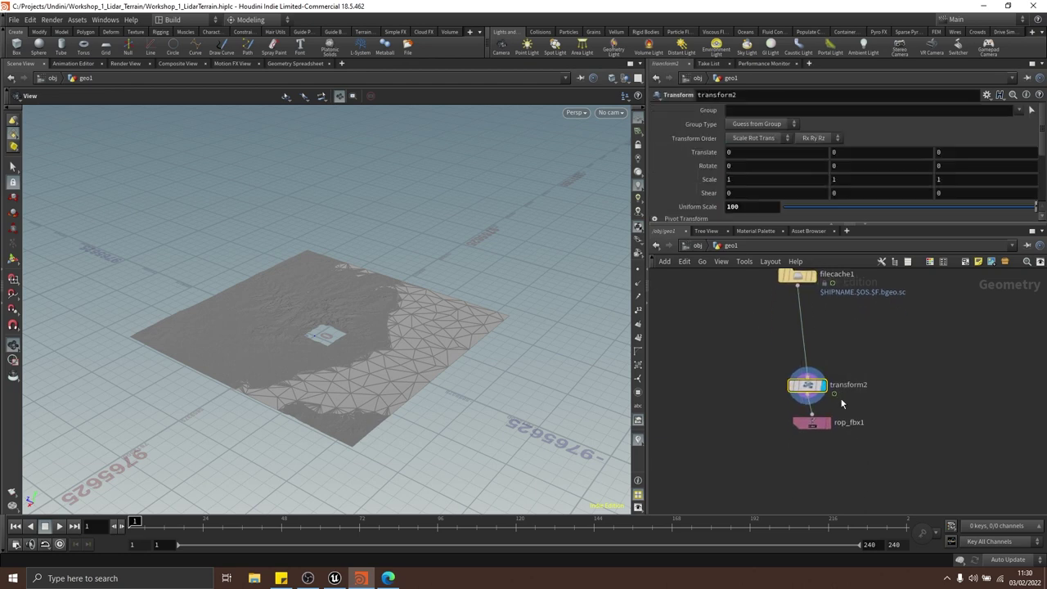
{"action": "scroll", "coordinate": [794, 385], "scroll_direction": "up", "scroll_amount": 3}
{"action": "scroll", "coordinate": [911, 398], "scroll_direction": "down", "scroll_amount": 2}
{"action": "middle_click_drag", "start_coordinate": [914, 402], "coordinate": [875, 369]}
{"action": "left_click", "coordinate": [808, 400]}
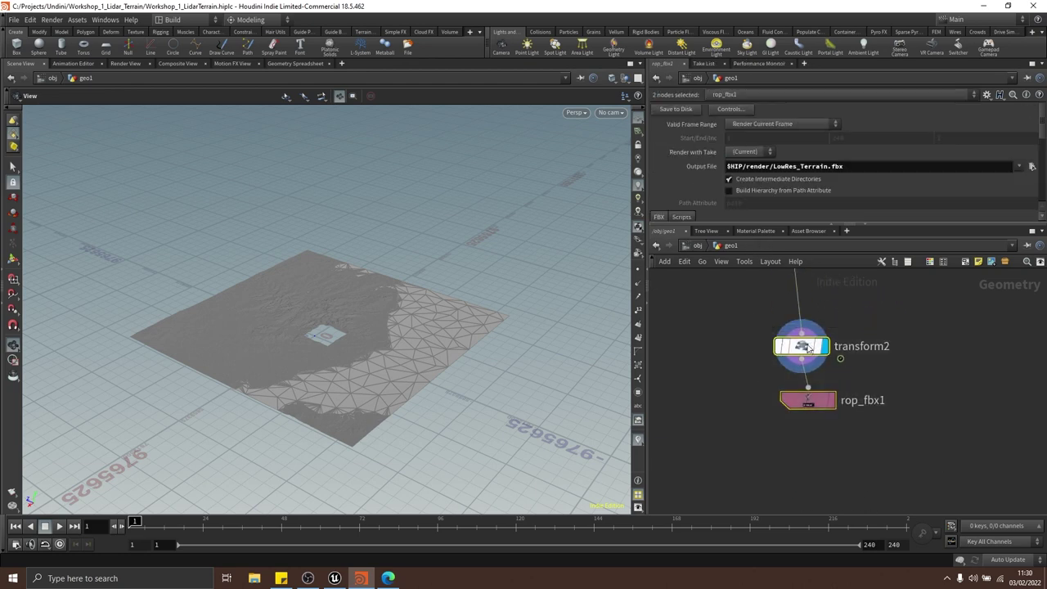
Add a Null node beside the connection between filecache1 and transform2
{"action": "middle_click_drag", "start_coordinate": [878, 286], "coordinate": [881, 389]}
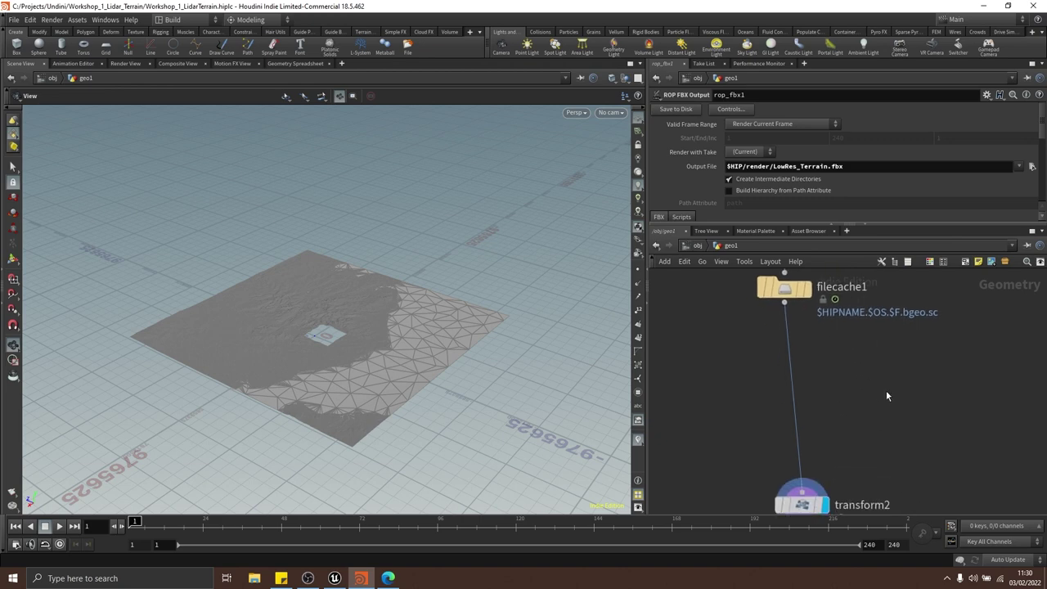
{"action": "key", "text": "Tab"}
{"action": "type", "text": "null"}
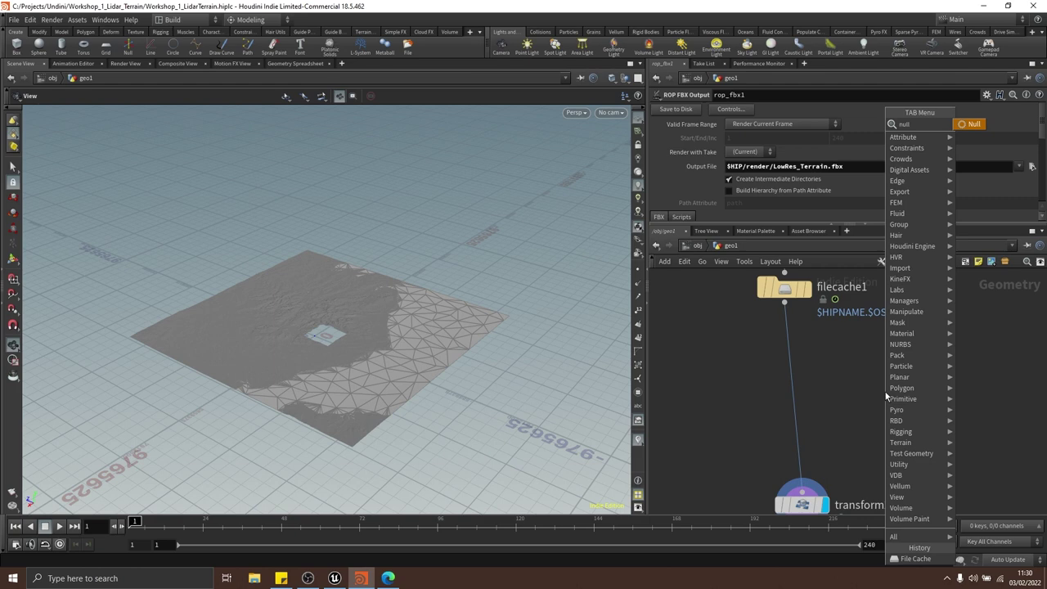
{"action": "key", "text": "Return"}
{"action": "left_click", "coordinate": [886, 400]}
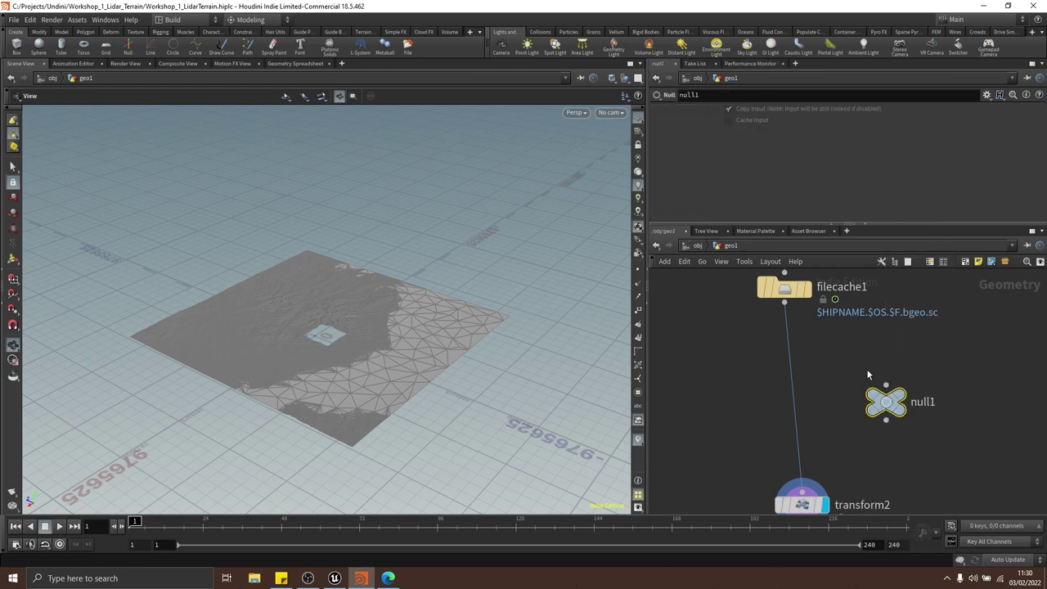
Rename the new null node as OUT_BackgroundTerrainUnoptimized
{"action": "middle_click_drag", "start_coordinate": [979, 385], "coordinate": [894, 342]}
{"action": "double_click", "coordinate": [844, 366]}
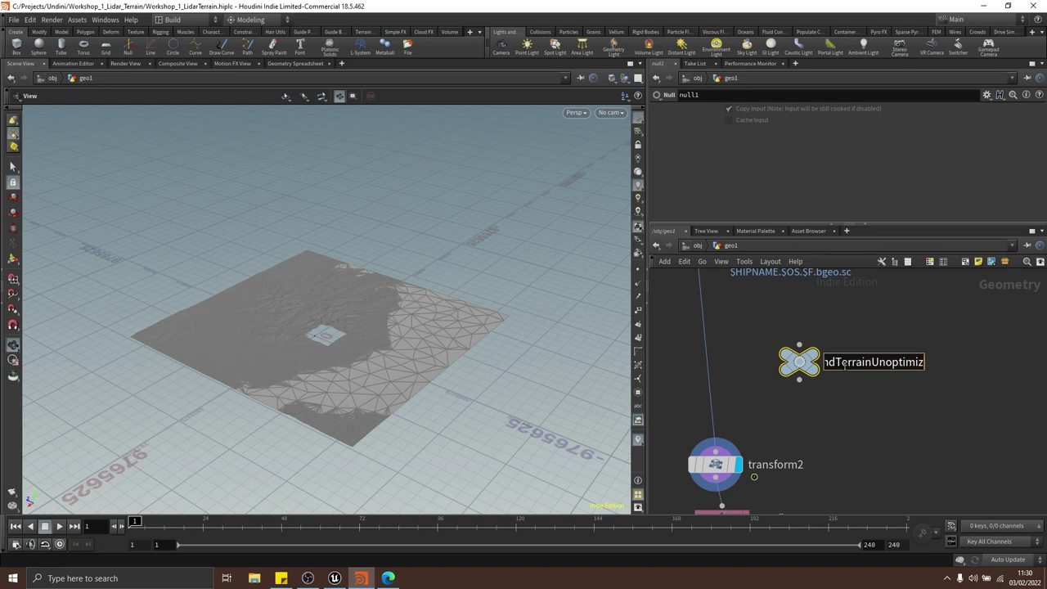
{"action": "left_click", "coordinate": [902, 412]}
{"action": "middle_click_drag", "start_coordinate": [885, 411], "coordinate": [907, 414]}
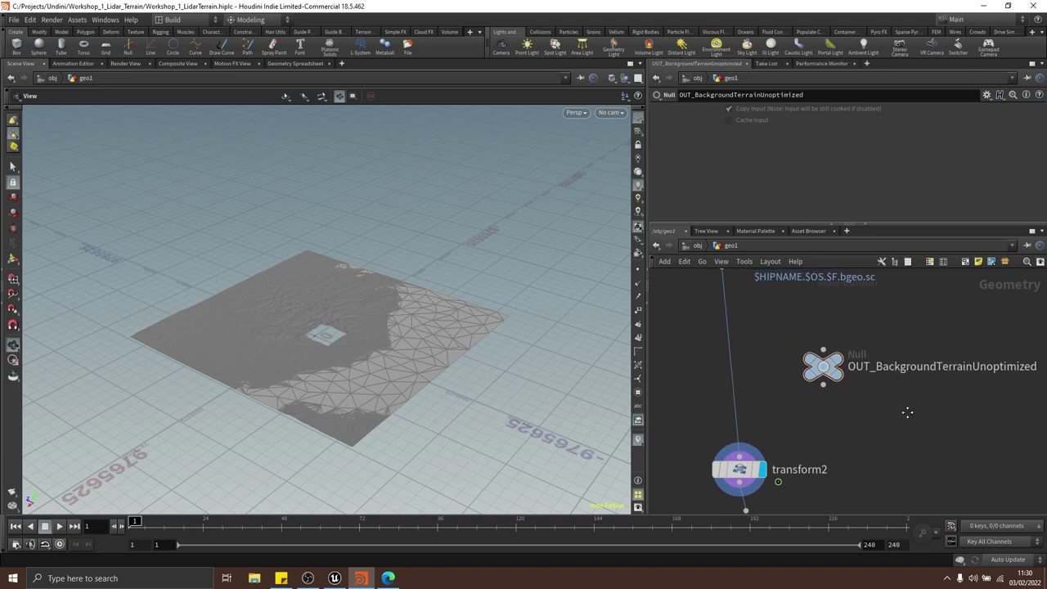
{"action": "scroll", "coordinate": [906, 413], "scroll_direction": "down", "scroll_amount": 3}
{"action": "scroll", "coordinate": [905, 412], "scroll_direction": "up", "scroll_amount": 3}
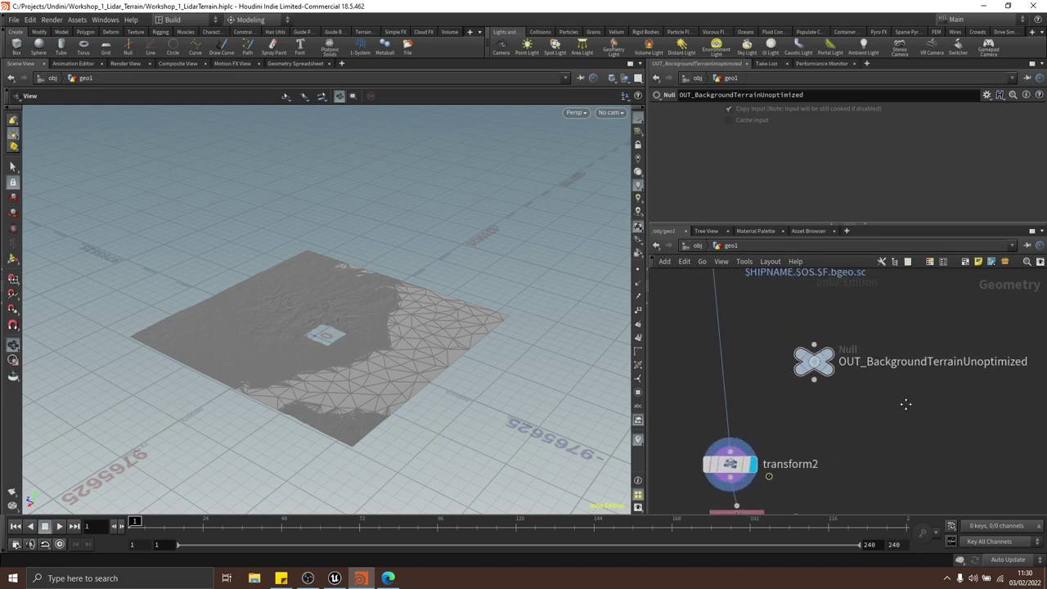
Colour the OUT_BackgroundTerrainUnoptimized node blue and give it a circular node shape
{"action": "left_click_drag", "start_coordinate": [912, 407], "coordinate": [825, 359]}
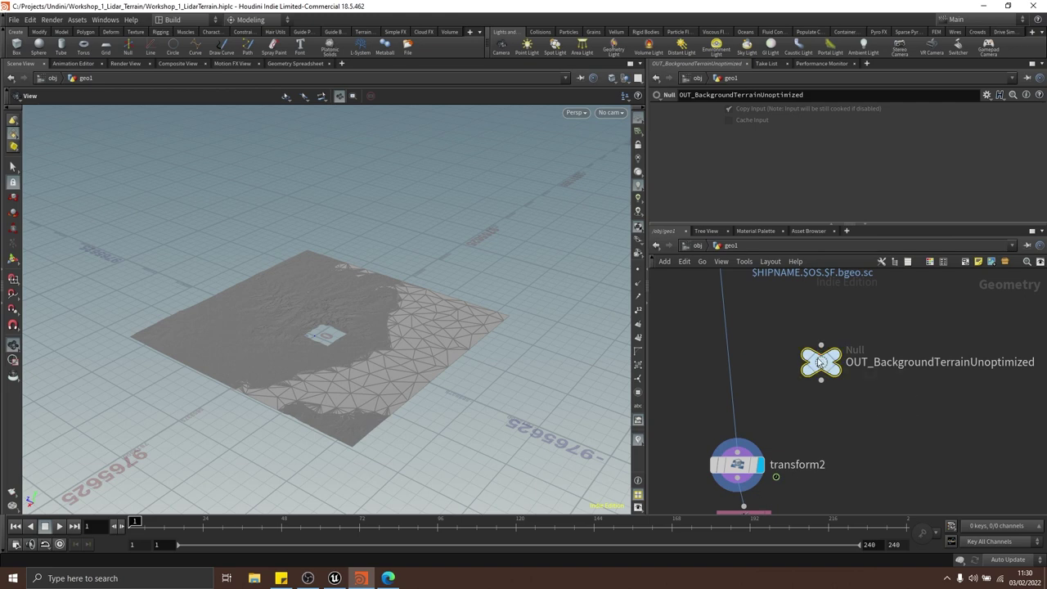
{"action": "key", "text": "c"}
{"action": "left_click", "coordinate": [971, 479]}
{"action": "key", "text": "z"}
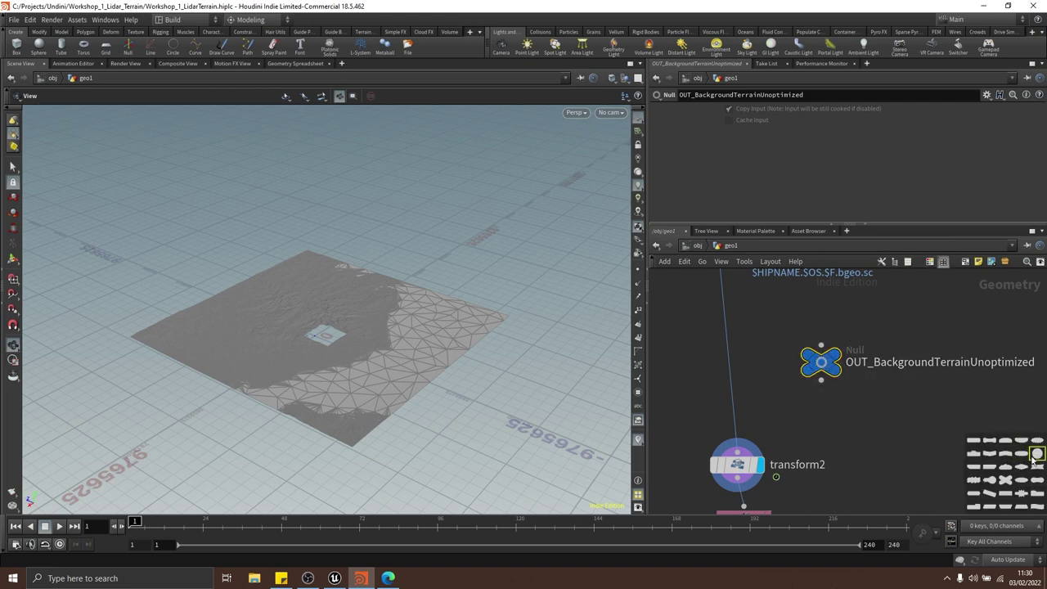
{"action": "left_click", "coordinate": [1037, 454]}
{"action": "scroll", "coordinate": [877, 395], "scroll_direction": "down", "scroll_amount": 3}
{"action": "key", "text": "z"}
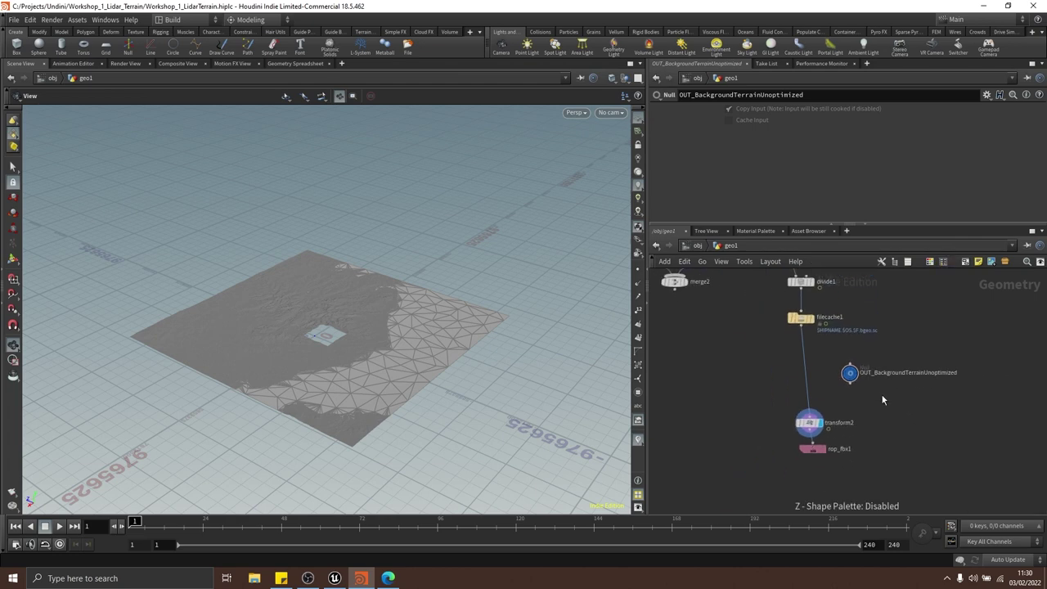
{"action": "scroll", "coordinate": [870, 391], "scroll_direction": "up", "scroll_amount": 3}
{"action": "scroll", "coordinate": [870, 392], "scroll_direction": "down", "scroll_amount": 2}
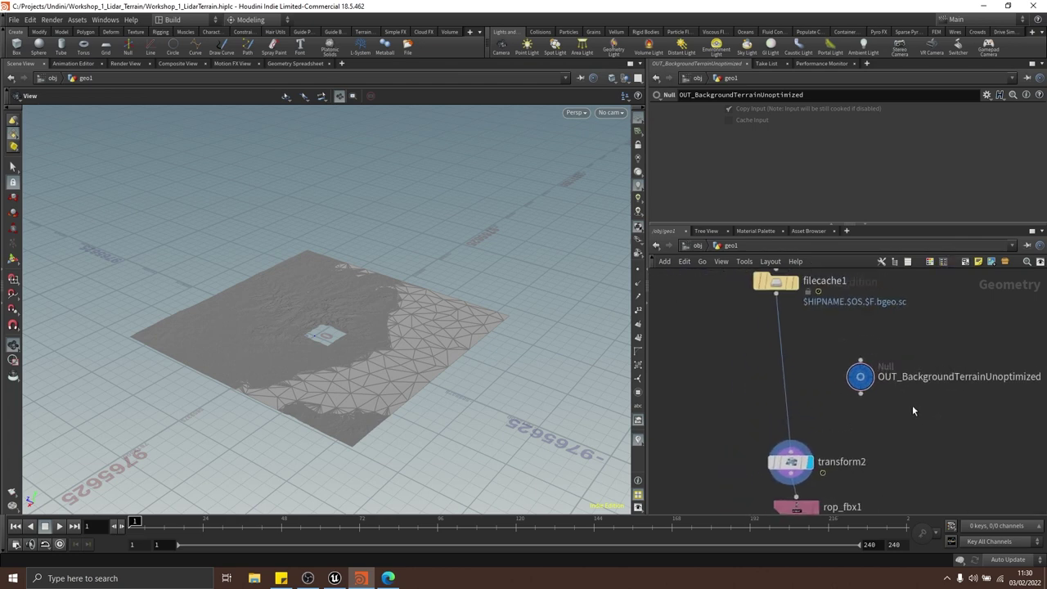
Insert OUT_BackgroundTerrainUnoptimized into the connection between filecache1 and transform2
{"action": "middle_click_drag", "start_coordinate": [909, 401], "coordinate": [897, 398]}
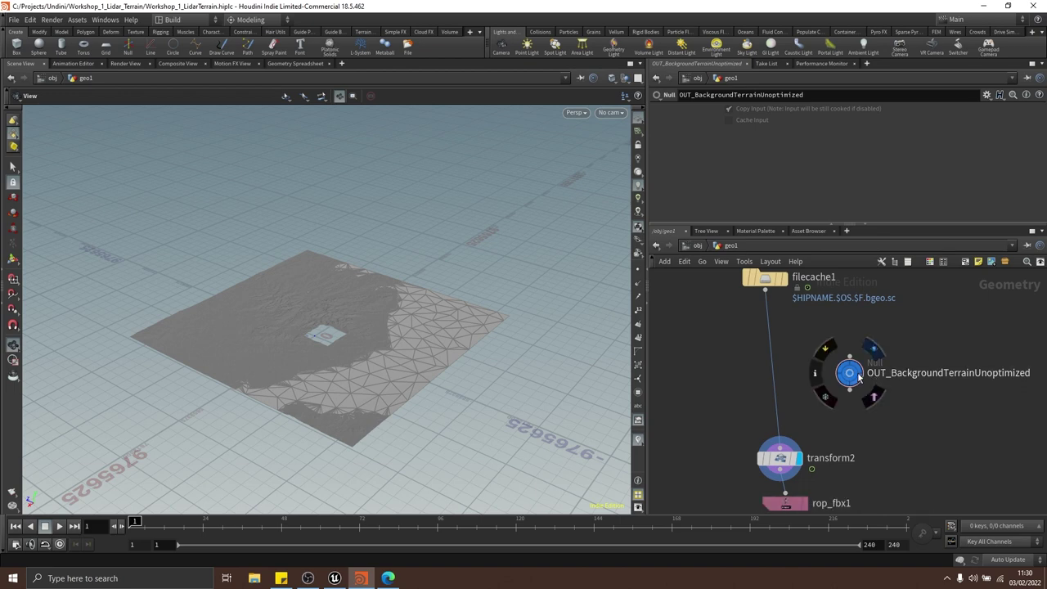
{"action": "left_click_drag", "start_coordinate": [864, 379], "coordinate": [787, 381]}
{"action": "middle_click_drag", "start_coordinate": [876, 419], "coordinate": [857, 394]}
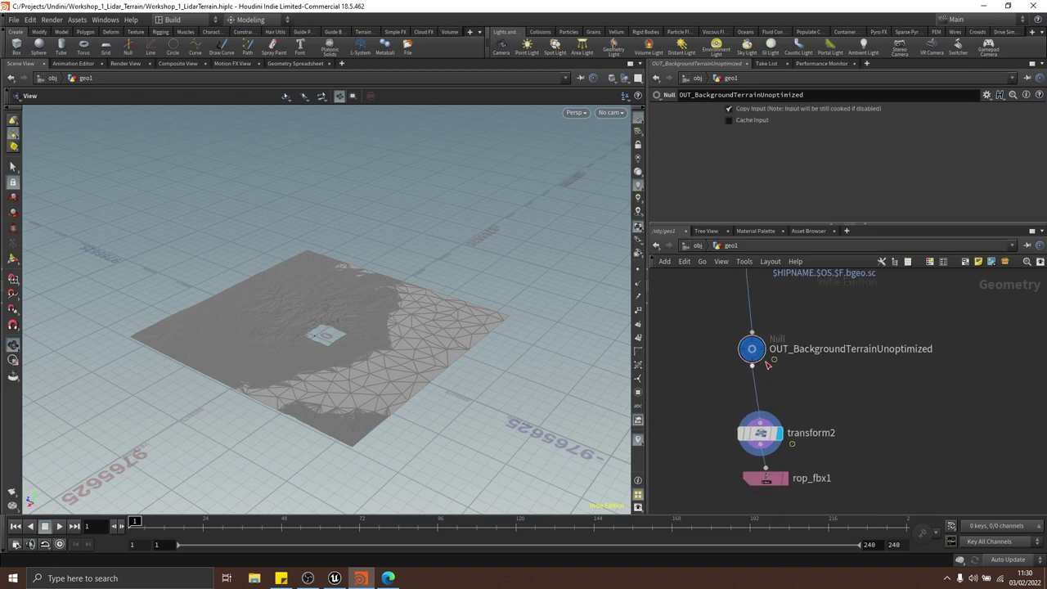
{"action": "mouse_move", "coordinate": [755, 355]}
{"action": "left_mouse_down"}
{"action": "mouse_move", "coordinate": [780, 357]}
{"action": "mouse_move", "coordinate": [759, 355]}
{"action": "left_mouse_up"}
{"action": "scroll", "coordinate": [873, 386], "scroll_direction": "down", "scroll_amount": 3}
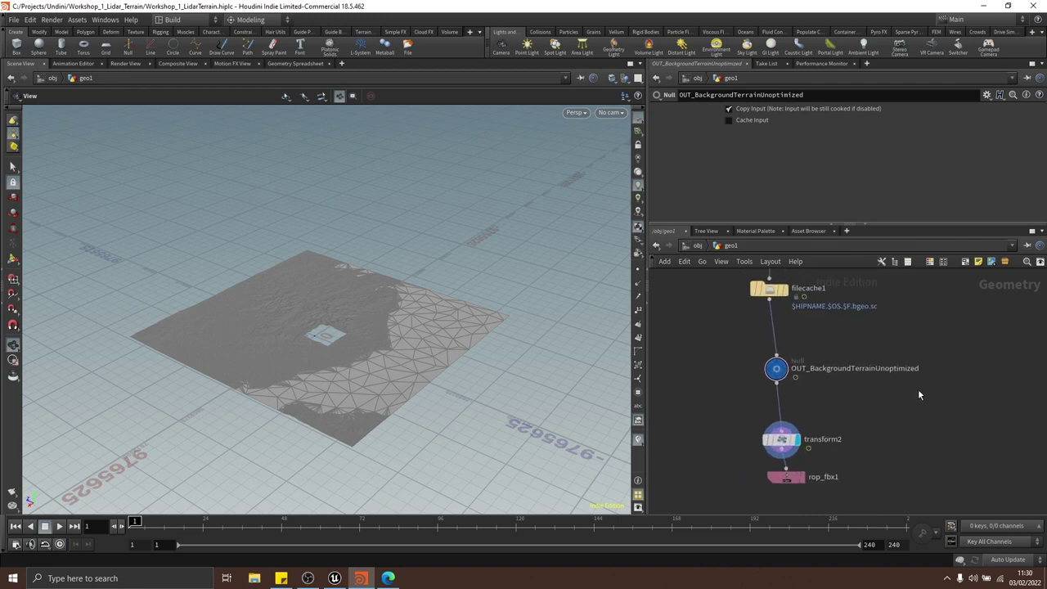
Enlarge the network editor and examine the chain from mapbox1 to rop_fbx1 together with the terrain around its cut-out
{"action": "left_click_drag", "start_coordinate": [913, 223], "coordinate": [912, 182]}
{"action": "scroll", "coordinate": [904, 360], "scroll_direction": "down", "scroll_amount": 6}
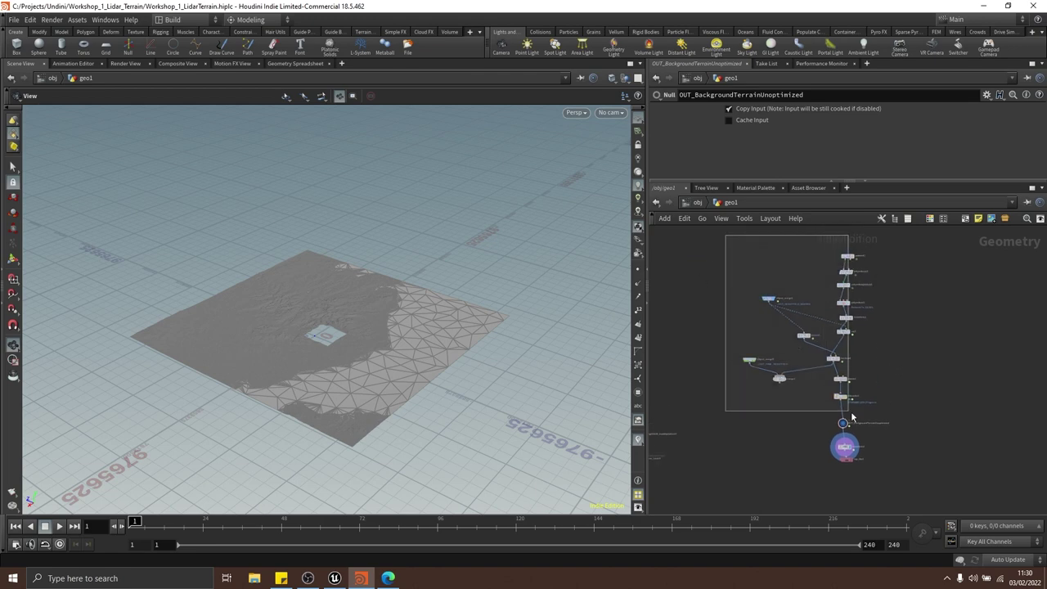
{"action": "left_click_drag", "start_coordinate": [851, 413], "coordinate": [903, 466]}
{"action": "right_click_drag", "start_coordinate": [561, 346], "coordinate": [673, 307]}
{"action": "left_click_drag", "start_coordinate": [446, 282], "coordinate": [528, 289]}
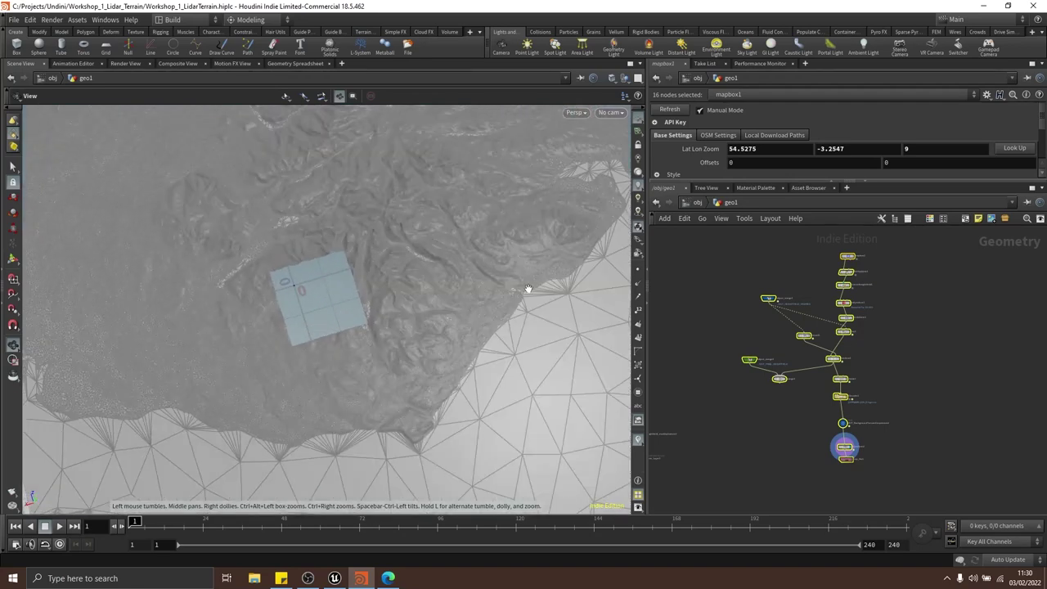
{"action": "scroll", "coordinate": [821, 305], "scroll_direction": "up", "scroll_amount": 4}
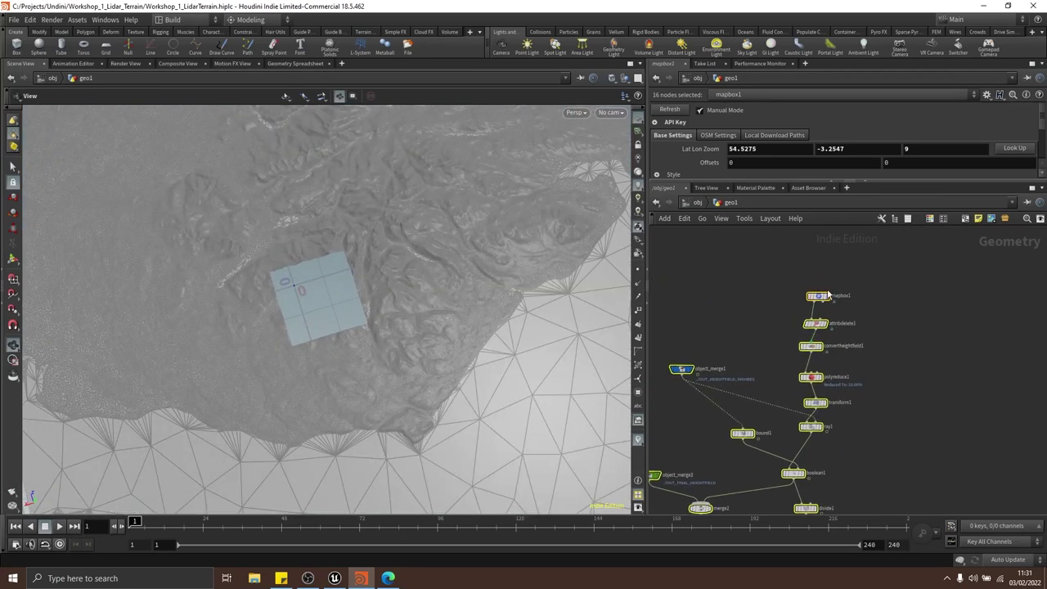
{"action": "middle_click_drag", "start_coordinate": [885, 395], "coordinate": [877, 308]}
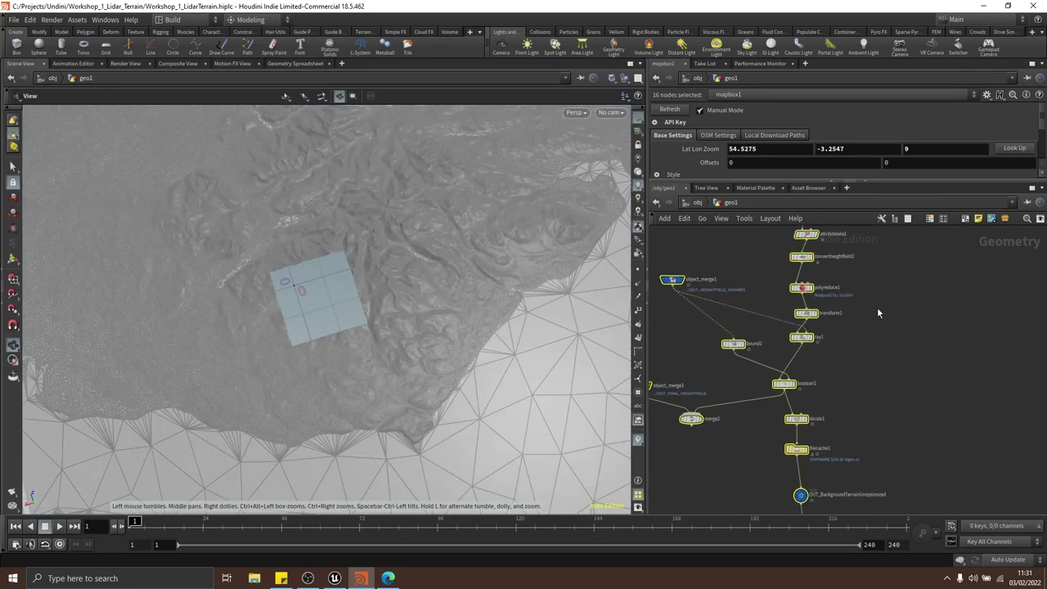
{"action": "left_click", "coordinate": [888, 425]}
{"action": "mouse_move", "coordinate": [890, 435]}
{"action": "middle_mouse_down"}
{"action": "mouse_move", "coordinate": [865, 308]}
{"action": "mouse_move", "coordinate": [873, 297]}
{"action": "middle_mouse_up"}
{"action": "left_click_drag", "start_coordinate": [491, 294], "coordinate": [346, 282]}
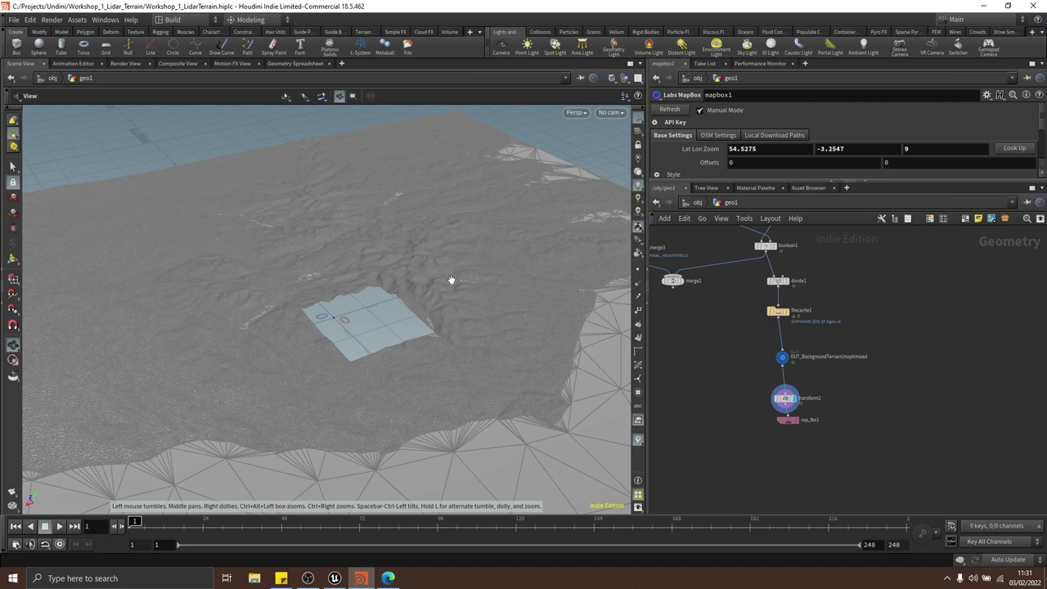
{"action": "scroll", "coordinate": [890, 343], "scroll_direction": "down", "scroll_amount": 4}
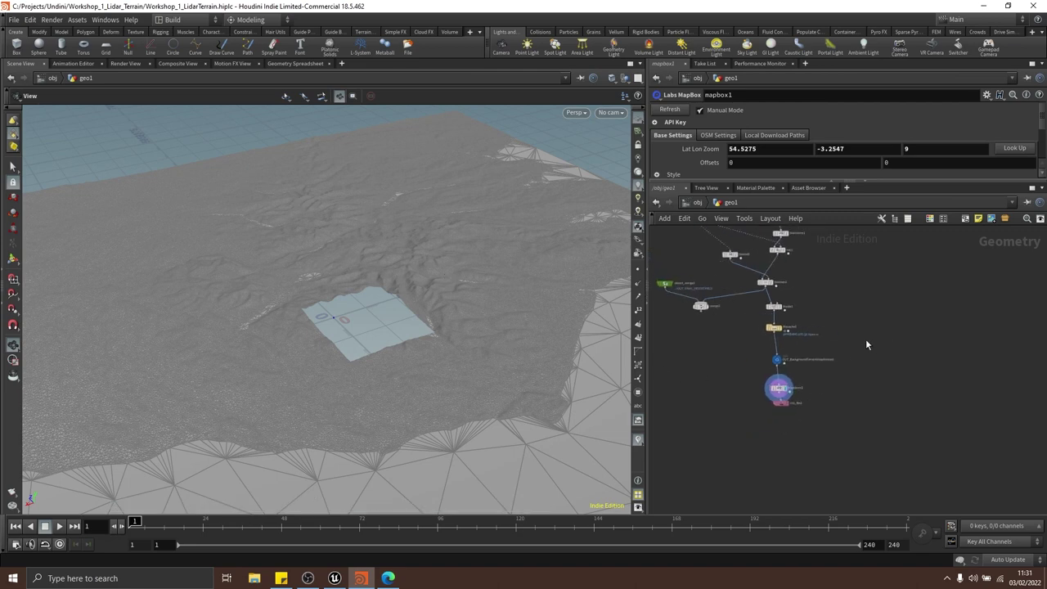
{"action": "scroll", "coordinate": [867, 342], "scroll_direction": "down", "scroll_amount": 3}
{"action": "middle_click_drag", "start_coordinate": [867, 341], "coordinate": [771, 388]}
{"action": "scroll", "coordinate": [728, 431], "scroll_direction": "up", "scroll_amount": 4}
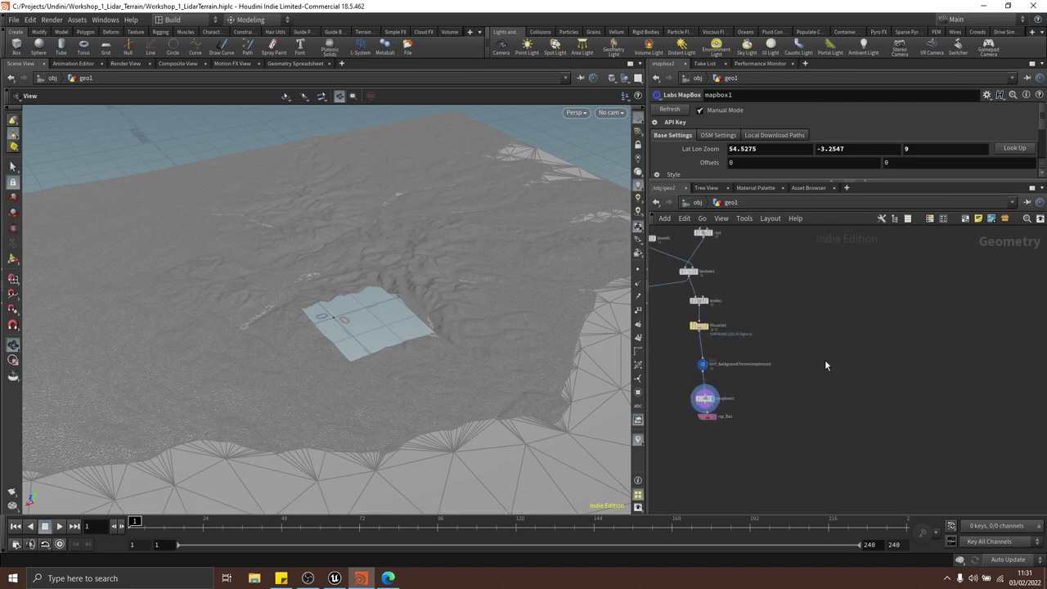
{"action": "scroll", "coordinate": [825, 366], "scroll_direction": "up", "scroll_amount": 2}
{"action": "scroll", "coordinate": [818, 342], "scroll_direction": "down", "scroll_amount": 4}
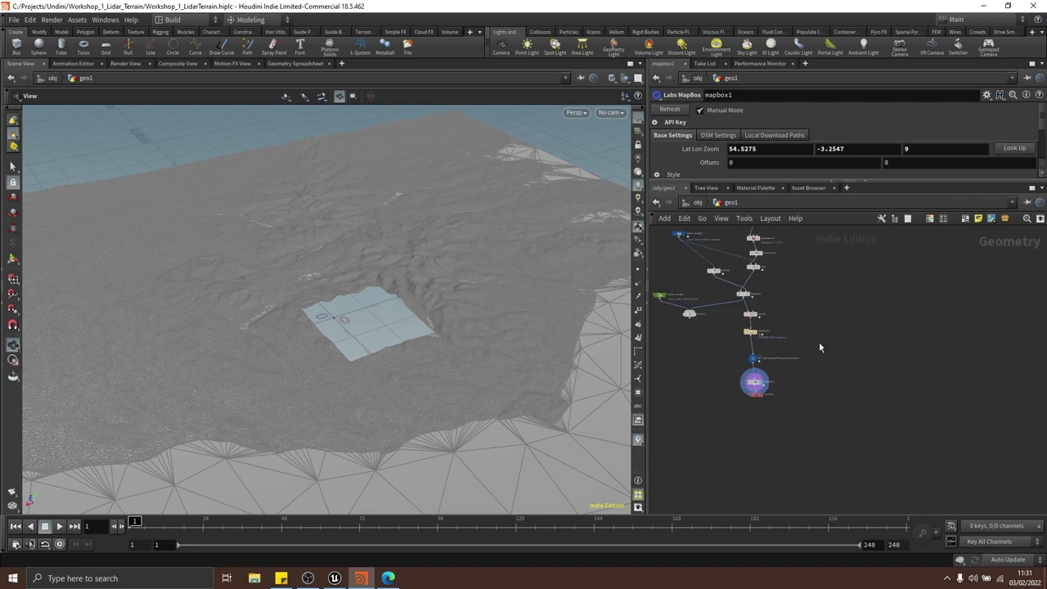
{"action": "scroll", "coordinate": [778, 389], "scroll_direction": "up", "scroll_amount": 2}
{"action": "scroll", "coordinate": [809, 401], "scroll_direction": "up", "scroll_amount": 3}
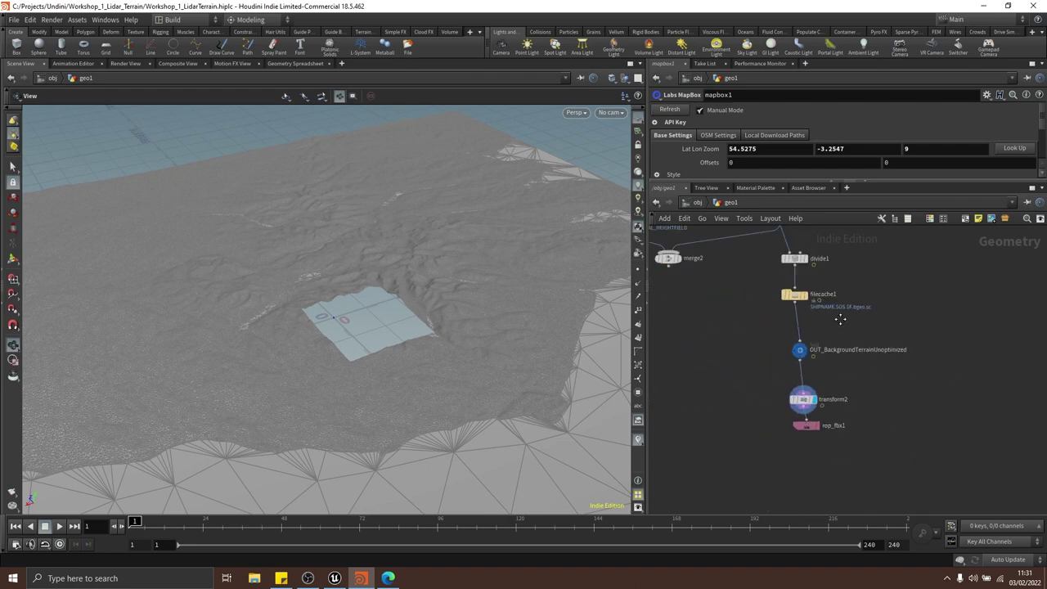
Add an Object Merge node in the empty network area beside OUT_BackgroundTerrainUnoptimized
{"action": "scroll", "coordinate": [730, 301], "scroll_direction": "up", "scroll_amount": 4}
{"action": "scroll", "coordinate": [856, 345], "scroll_direction": "down", "scroll_amount": 5}
{"action": "scroll", "coordinate": [880, 375], "scroll_direction": "up", "scroll_amount": 4}
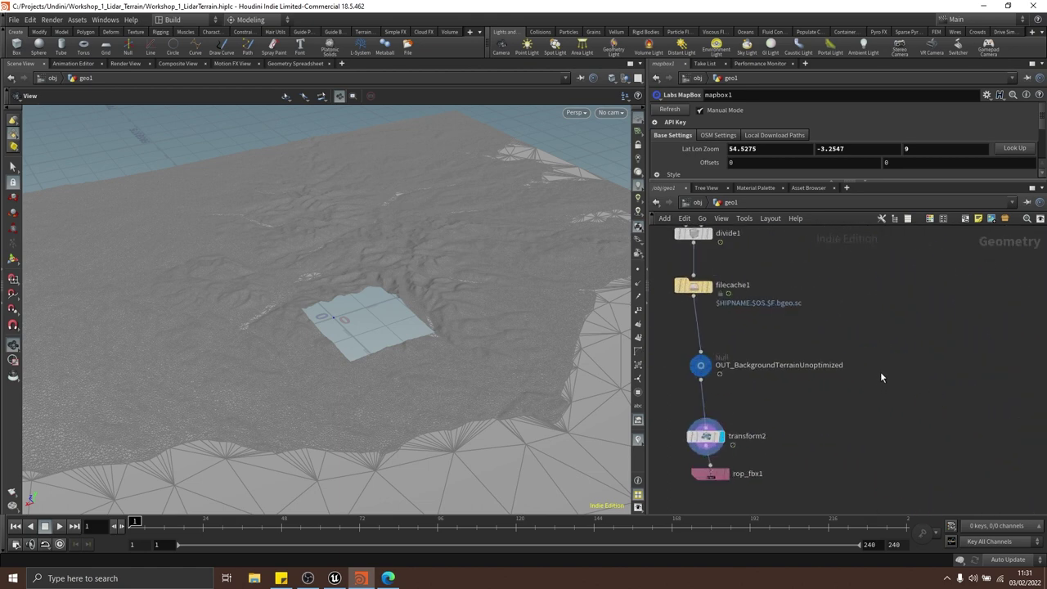
{"action": "key", "text": "Tab"}
{"action": "type", "text": "objecte"}
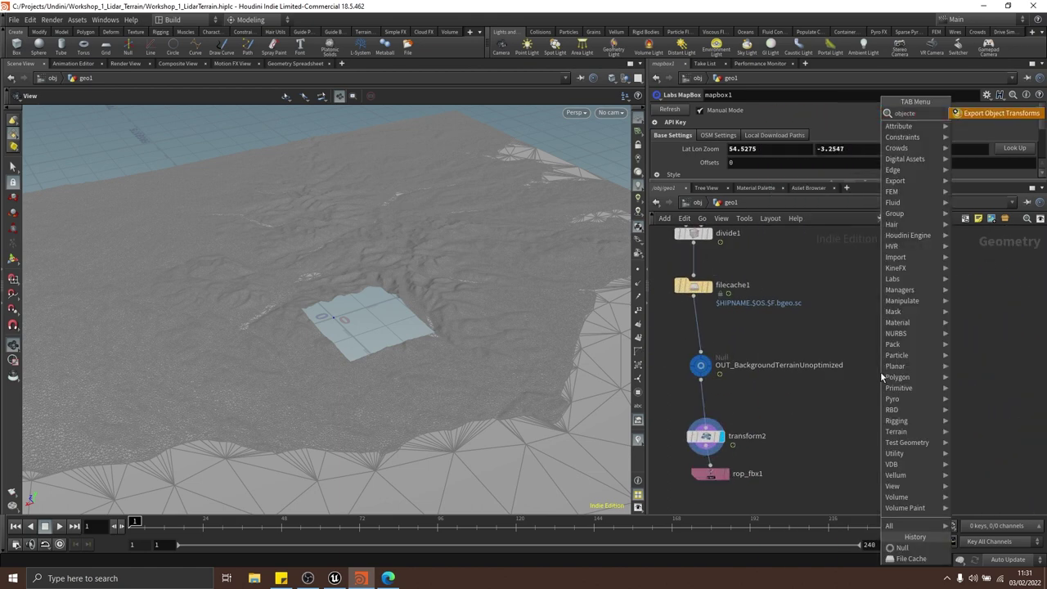
{"action": "key", "text": "BackSpace"}
{"action": "key", "text": "Return"}
{"action": "left_click", "coordinate": [894, 365]}
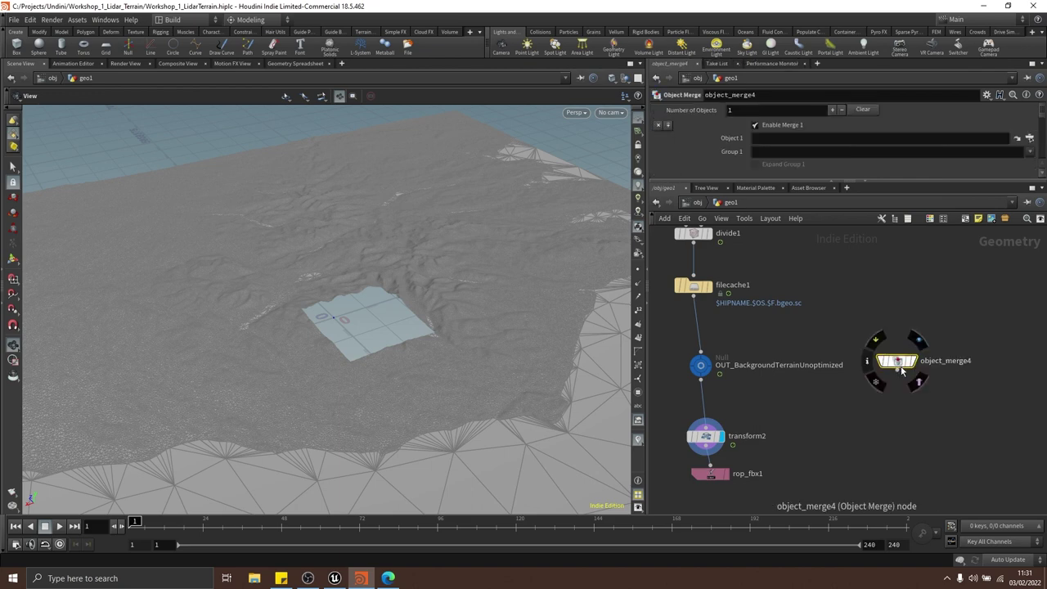
Select object_merge1 above bound1 and check which source object it references, for comparison with the new Object Merge node
{"action": "scroll", "coordinate": [919, 411], "scroll_direction": "down", "scroll_amount": 2}
{"action": "scroll", "coordinate": [918, 409], "scroll_direction": "up", "scroll_amount": 2}
{"action": "scroll", "coordinate": [816, 287], "scroll_direction": "down", "scroll_amount": 4}
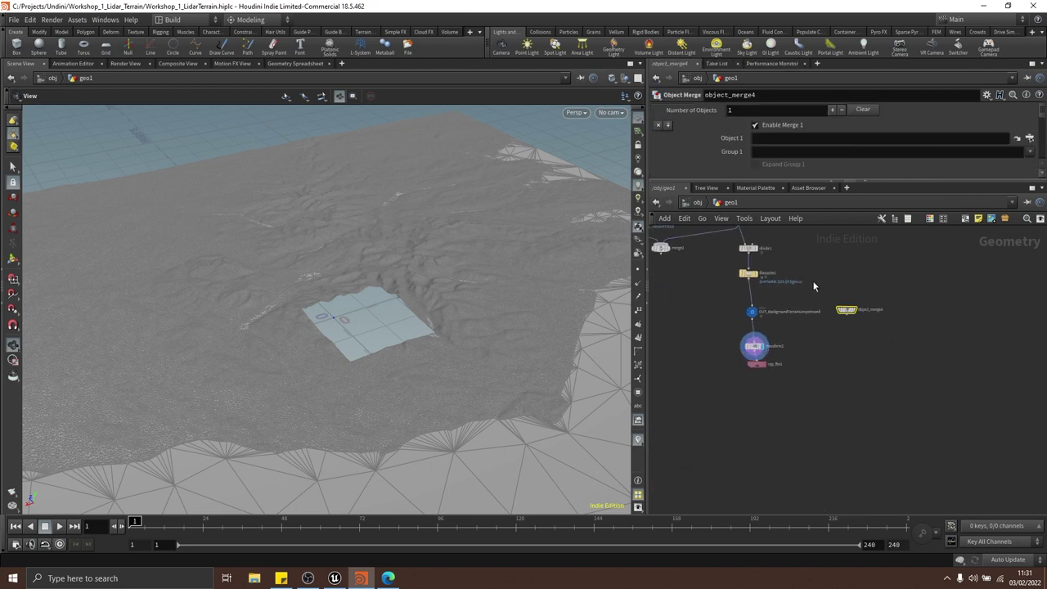
{"action": "middle_click_drag", "start_coordinate": [821, 272], "coordinate": [918, 412]}
{"action": "scroll", "coordinate": [718, 257], "scroll_direction": "up", "scroll_amount": 5}
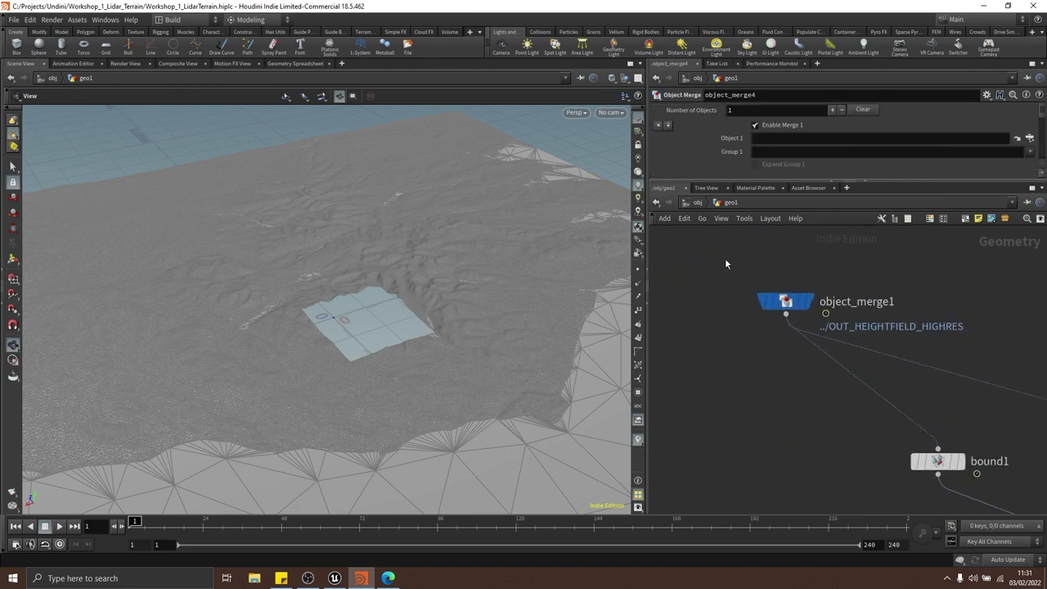
{"action": "left_click", "coordinate": [792, 302]}
{"action": "scroll", "coordinate": [808, 351], "scroll_direction": "down", "scroll_amount": 4}
{"action": "middle_click_drag", "start_coordinate": [807, 357], "coordinate": [717, 257]}
{"action": "middle_click_drag", "start_coordinate": [917, 349], "coordinate": [825, 242]}
{"action": "scroll", "coordinate": [871, 364], "scroll_direction": "up", "scroll_amount": 3}
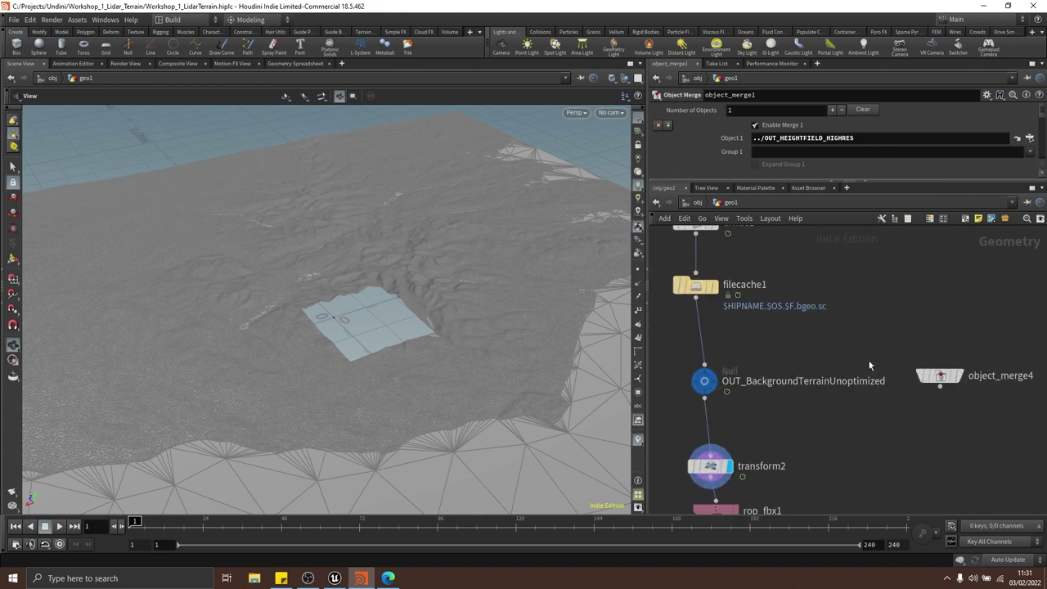
{"action": "middle_click_drag", "start_coordinate": [804, 359], "coordinate": [914, 369]}
{"action": "scroll", "coordinate": [760, 302], "scroll_direction": "down", "scroll_amount": 5}
{"action": "middle_click_drag", "start_coordinate": [787, 342], "coordinate": [725, 303]}
{"action": "scroll", "coordinate": [840, 334], "scroll_direction": "up", "scroll_amount": 4}
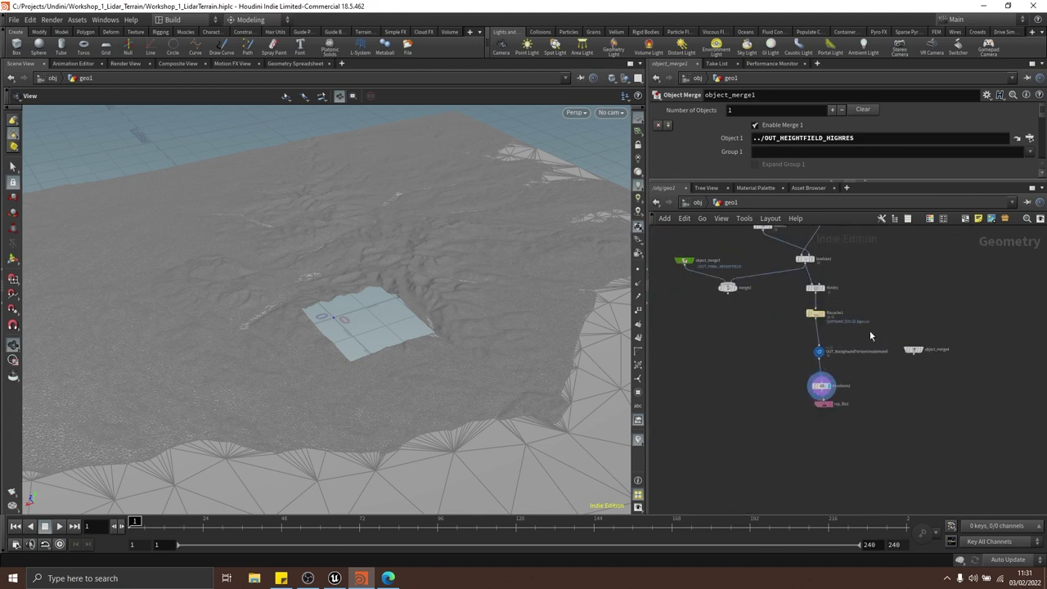
Give OUT_BackgroundTerrainUnoptimized and object_merge4 the same dark pink node colour
{"action": "middle_click_drag", "start_coordinate": [858, 333], "coordinate": [820, 325]}
{"action": "scroll", "coordinate": [818, 325], "scroll_direction": "up", "scroll_amount": 3}
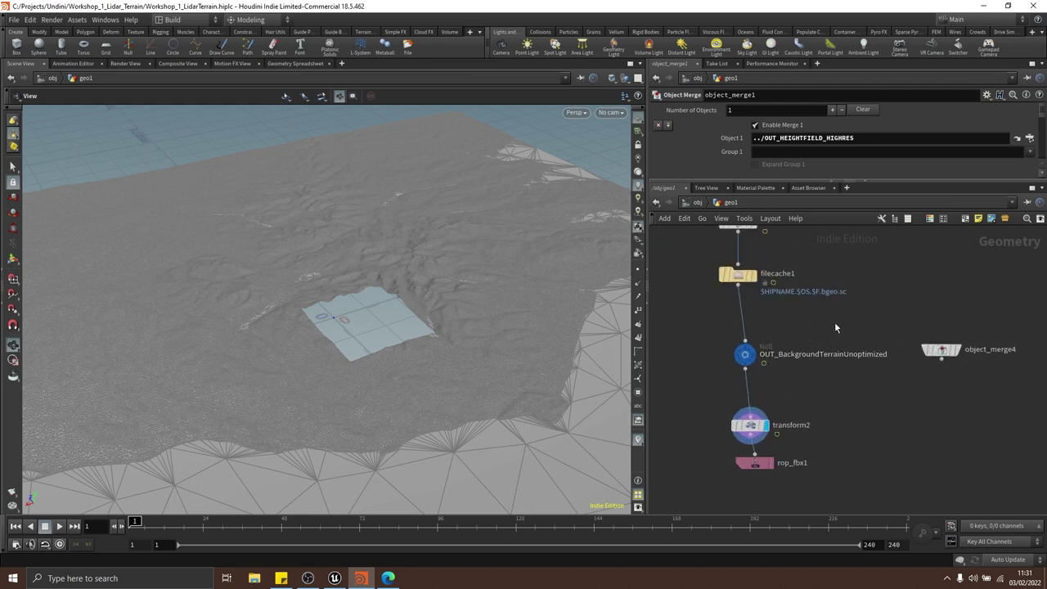
{"action": "middle_click_drag", "start_coordinate": [824, 344], "coordinate": [807, 314]}
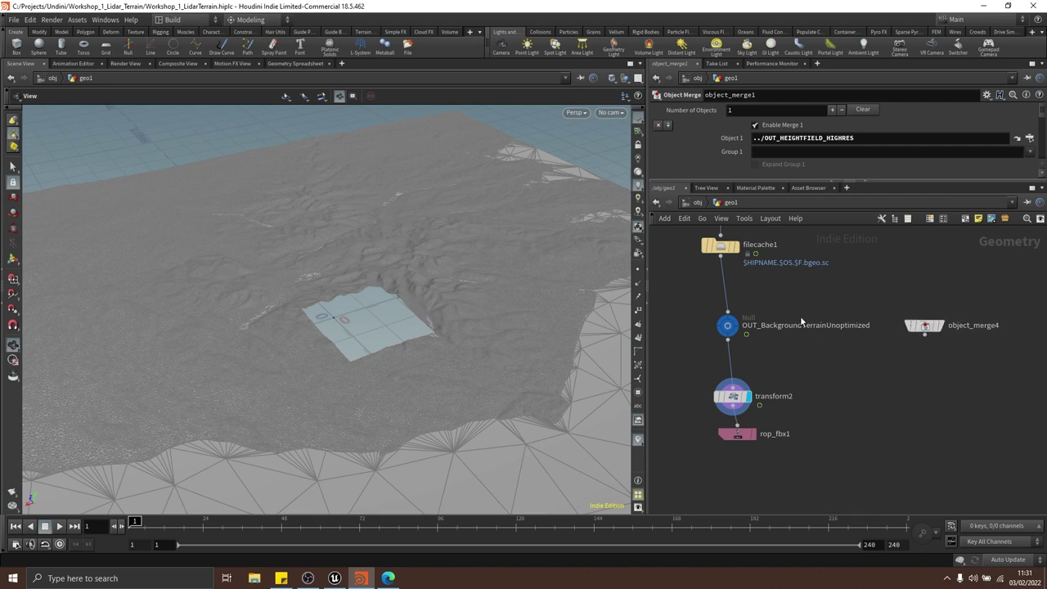
{"action": "left_click_drag", "start_coordinate": [953, 303], "coordinate": [713, 365]}
{"action": "key", "text": "c"}
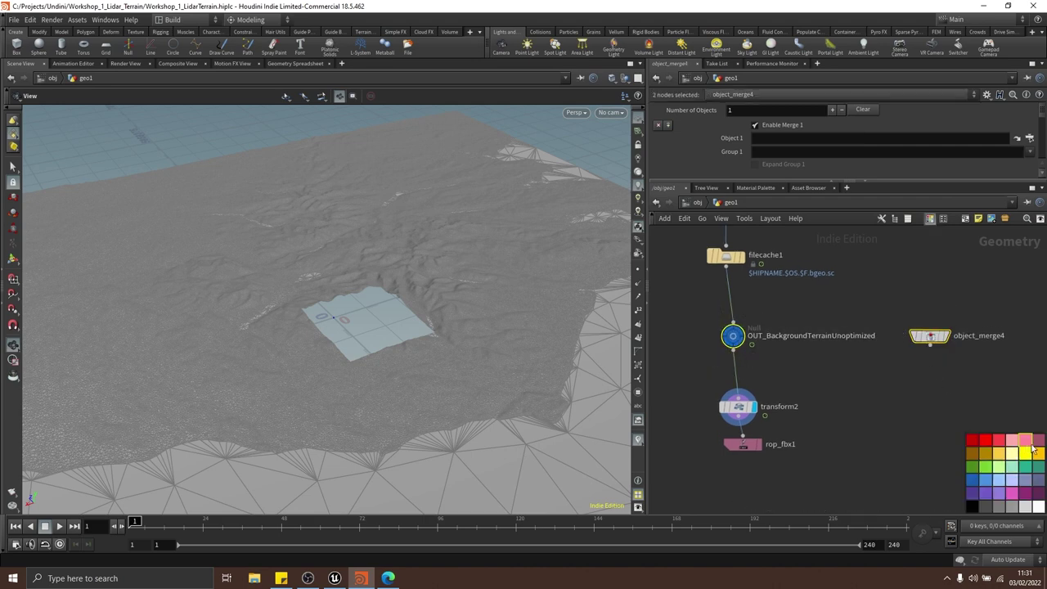
{"action": "key", "text": "c"}
{"action": "left_click", "coordinate": [851, 364]}
{"action": "scroll", "coordinate": [849, 363], "scroll_direction": "down", "scroll_amount": 5}
{"action": "middle_click_drag", "start_coordinate": [852, 317], "coordinate": [806, 337]}
{"action": "scroll", "coordinate": [818, 373], "scroll_direction": "up", "scroll_amount": 5}
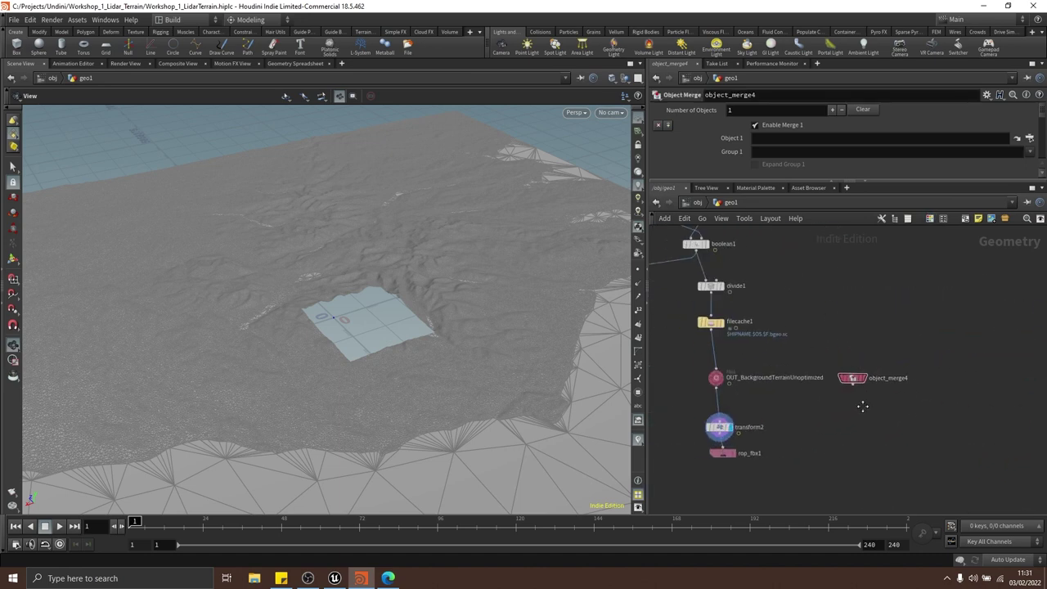
{"action": "scroll", "coordinate": [790, 401], "scroll_direction": "up", "scroll_amount": 1}
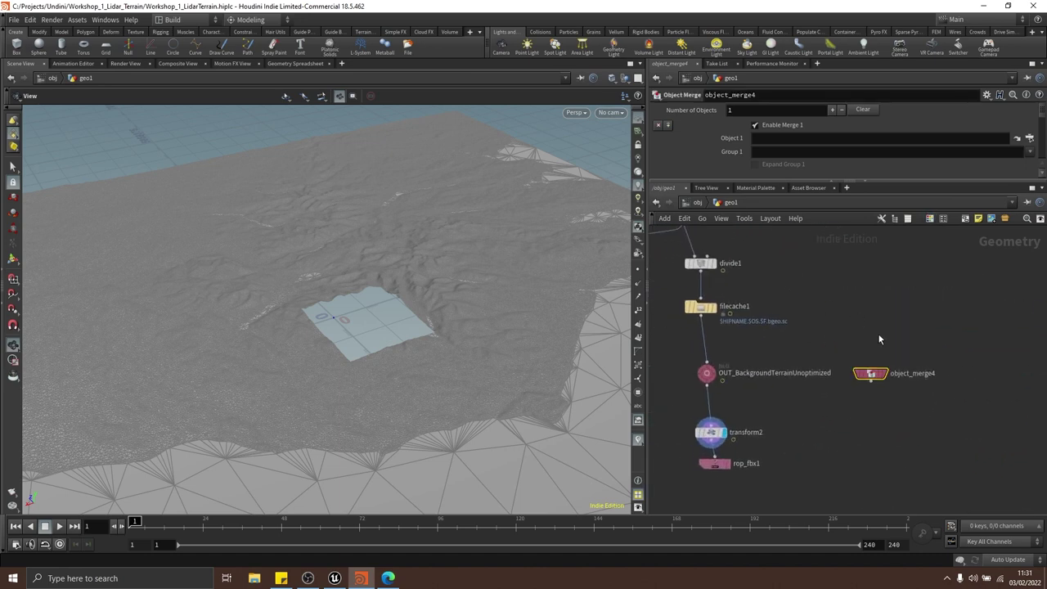
Set Object 1 of object_merge4 to OUT_BackgroundTerrainUnoptimized and display the merged geometry
{"action": "left_click_drag", "start_coordinate": [856, 181], "coordinate": [850, 238]}
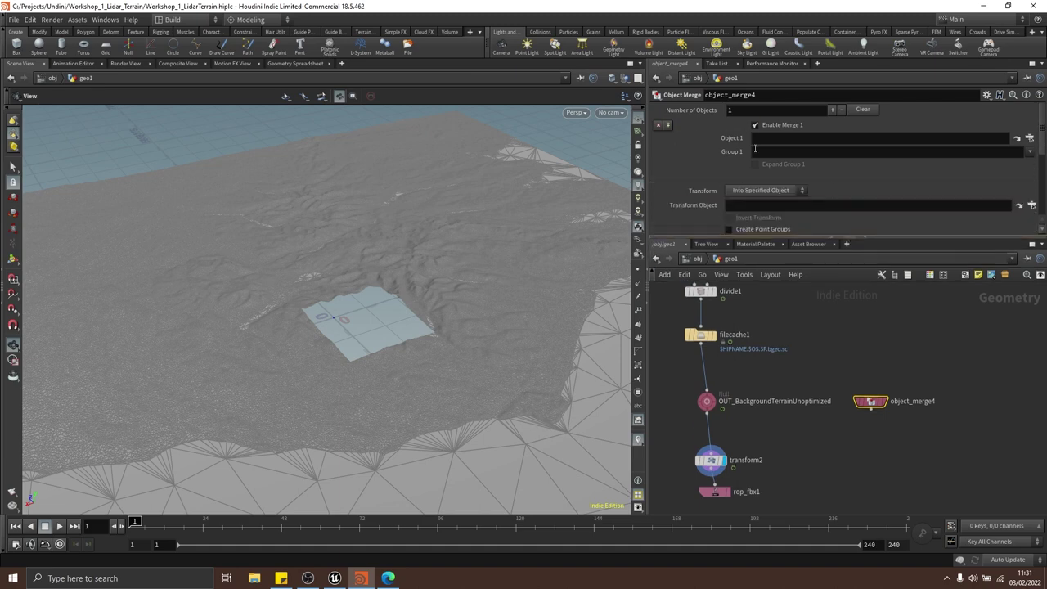
{"action": "scroll", "coordinate": [741, 385], "scroll_direction": "up", "scroll_amount": 3}
{"action": "left_click_drag", "start_coordinate": [741, 385], "coordinate": [743, 195]}
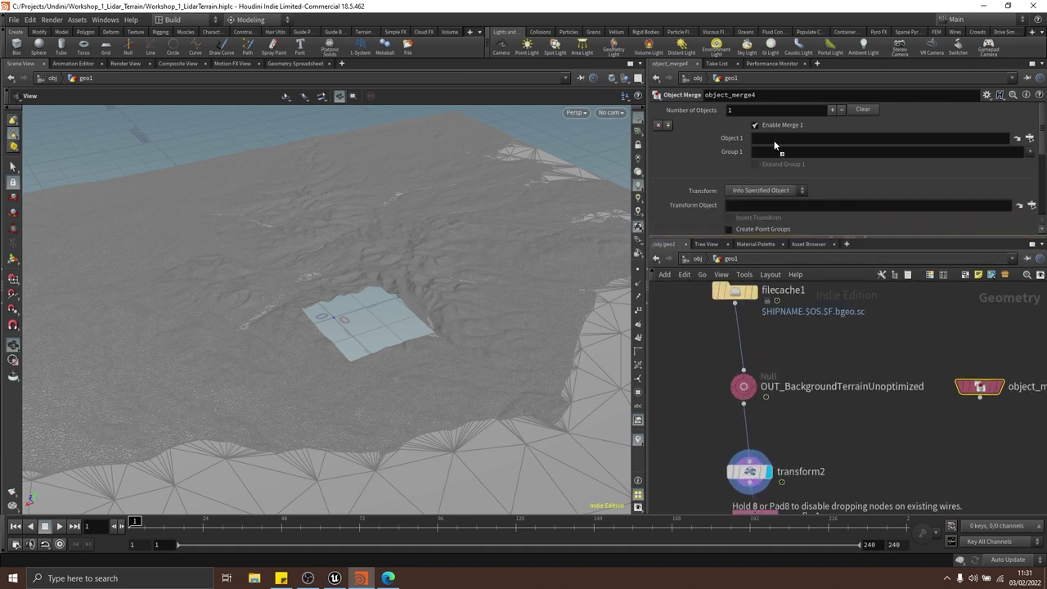
{"action": "left_click_drag", "start_coordinate": [777, 138], "coordinate": [779, 138]}
{"action": "middle_click_drag", "start_coordinate": [979, 389], "coordinate": [830, 347]}
{"action": "left_click", "coordinate": [856, 326]}
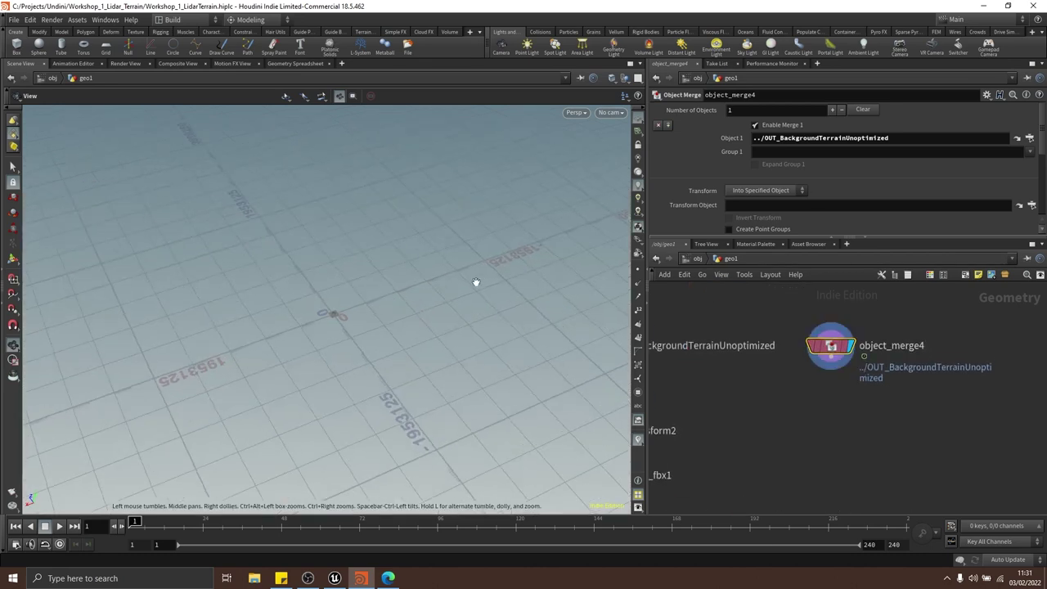
{"action": "key", "text": "h"}
Display transform2 to compare its terrain with the object_merge4 geometry
{"action": "scroll", "coordinate": [817, 393], "scroll_direction": "up", "scroll_amount": 3}
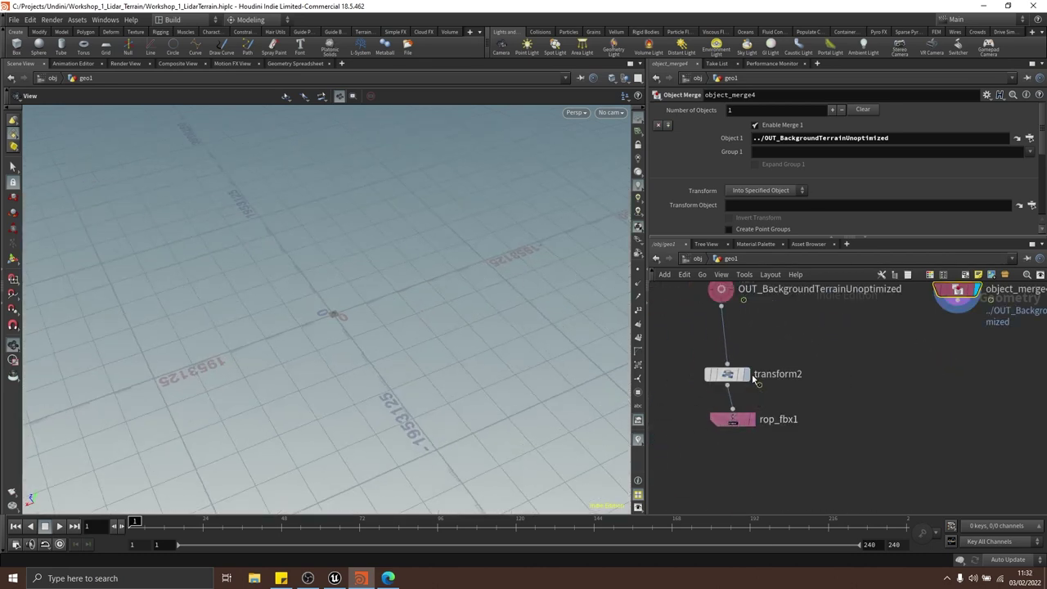
{"action": "left_click", "coordinate": [746, 373]}
{"action": "left_click", "coordinate": [856, 387]}
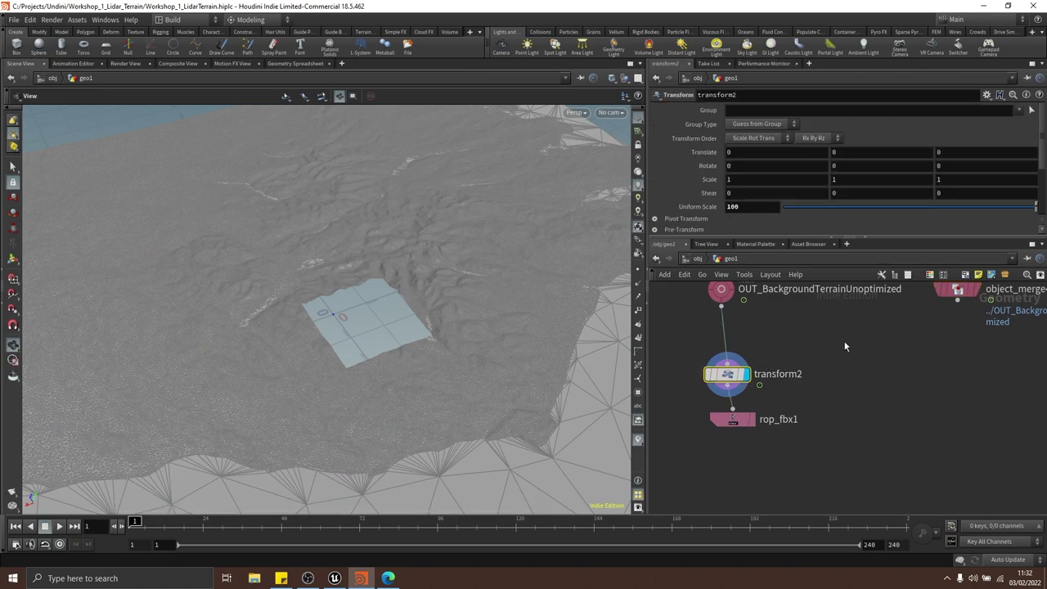
Display object_merge4 and frame its terrain closely around the square cut-out
{"action": "middle_click_drag", "start_coordinate": [859, 347], "coordinate": [760, 395]}
{"action": "mouse_move", "coordinate": [880, 320]}
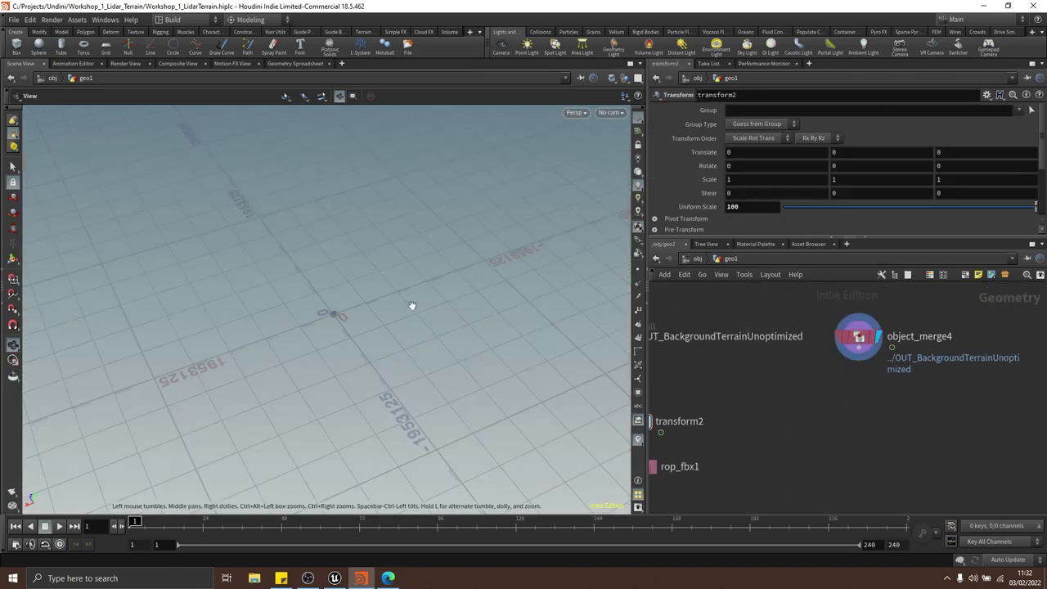
{"action": "left_click_drag", "start_coordinate": [412, 305], "coordinate": [392, 292]}
{"action": "key", "text": "f"}
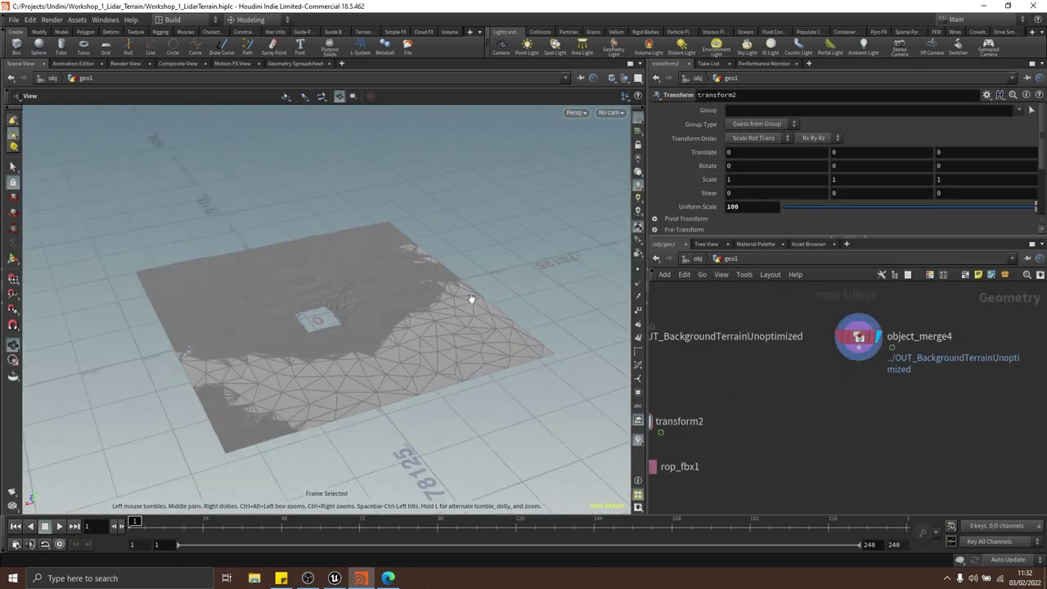
{"action": "left_click_drag", "start_coordinate": [437, 324], "coordinate": [369, 303]}
{"action": "scroll", "coordinate": [367, 305], "scroll_direction": "up", "scroll_amount": 2}
{"action": "middle_click_drag", "start_coordinate": [353, 339], "coordinate": [352, 290]}
{"action": "scroll", "coordinate": [353, 285], "scroll_direction": "up", "scroll_amount": 6}
{"action": "left_click_drag", "start_coordinate": [357, 246], "coordinate": [400, 240]}
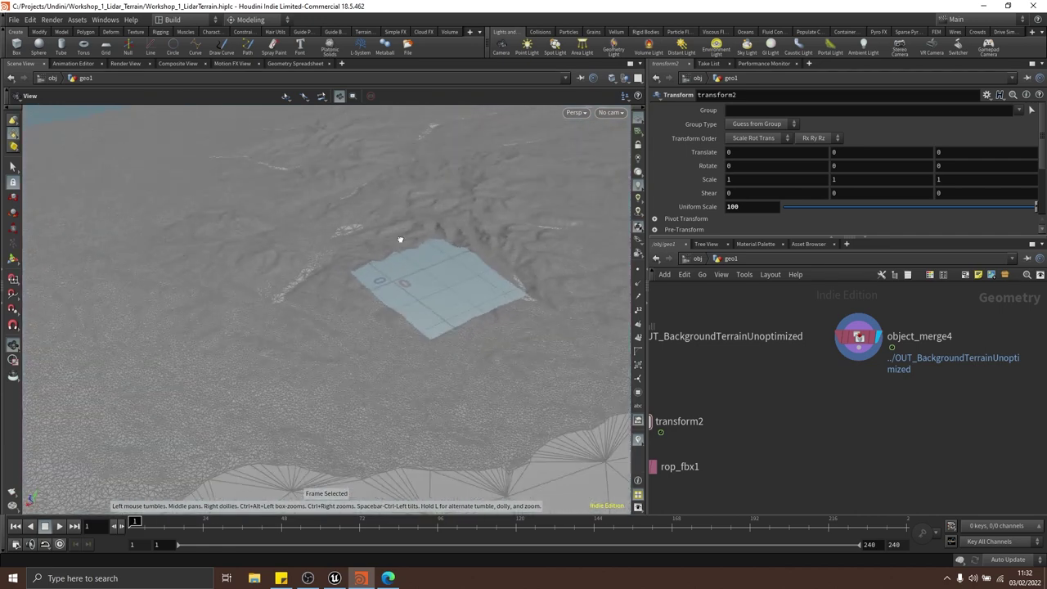
{"action": "key", "text": "h"}
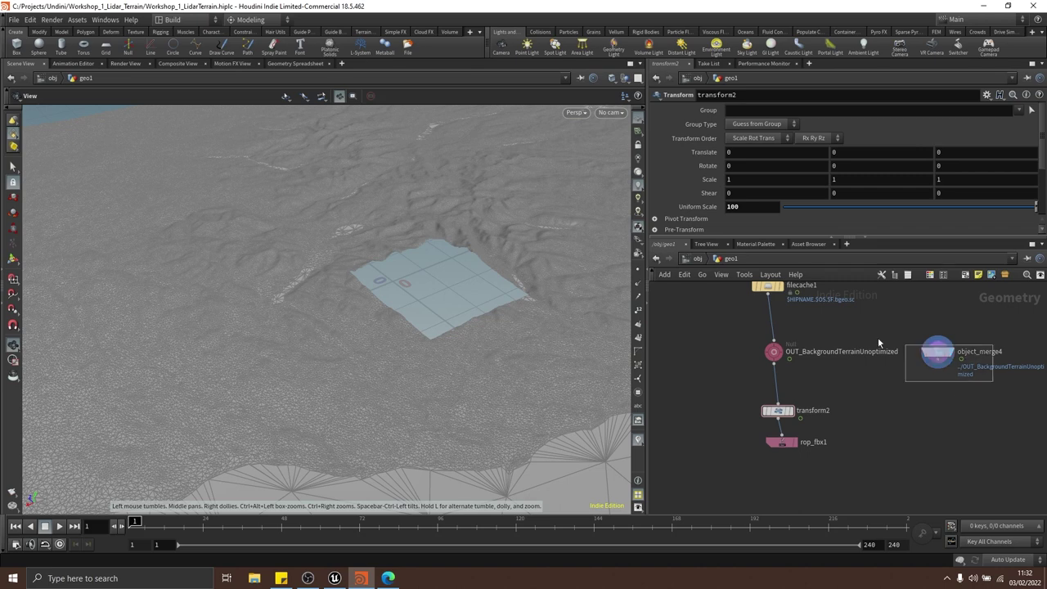
Move object_merge4 farther from OUT_BackgroundTerrainUnoptimized and select filecache1 to view its cache settings
{"action": "left_click", "coordinate": [935, 353]}
{"action": "scroll", "coordinate": [932, 393], "scroll_direction": "down", "scroll_amount": 5}
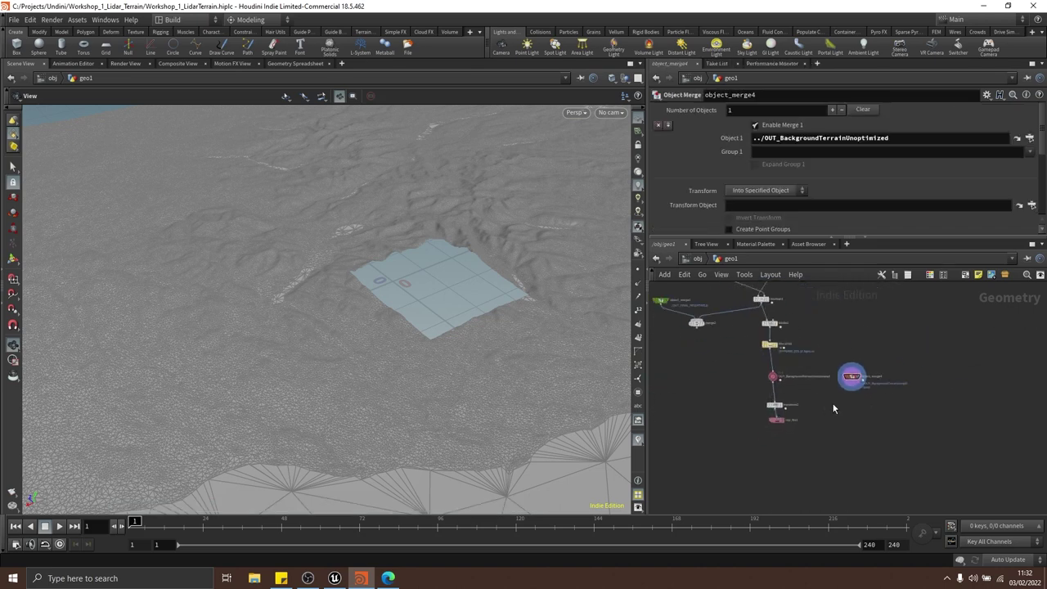
{"action": "scroll", "coordinate": [834, 406], "scroll_direction": "up", "scroll_amount": 5}
{"action": "left_click_drag", "start_coordinate": [869, 349], "coordinate": [903, 353]}
{"action": "middle_click_drag", "start_coordinate": [809, 333], "coordinate": [867, 379]}
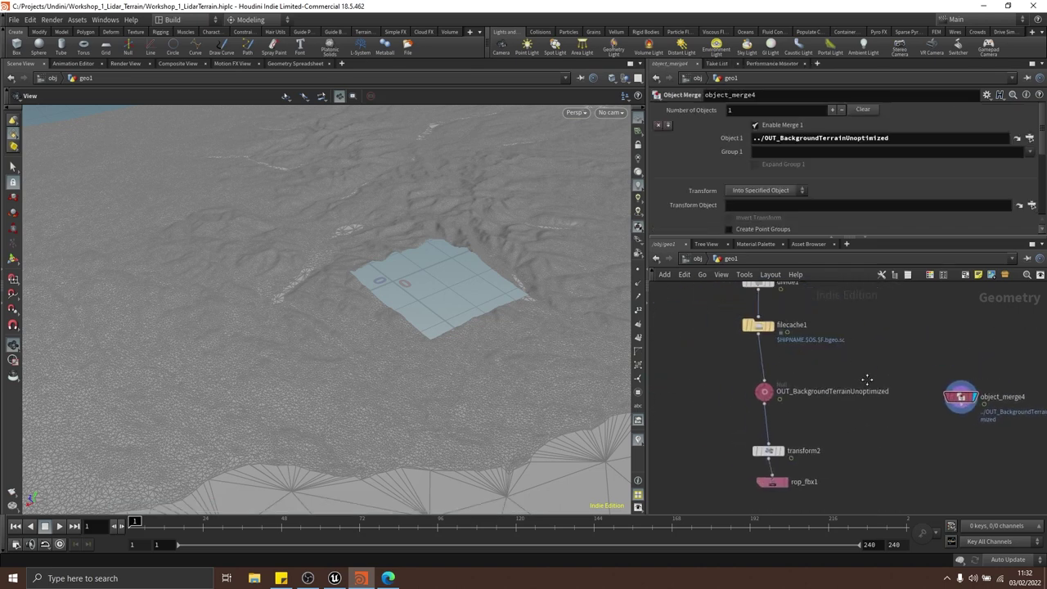
{"action": "scroll", "coordinate": [879, 381], "scroll_direction": "up", "scroll_amount": 3}
{"action": "left_click_drag", "start_coordinate": [738, 320], "coordinate": [738, 320]}
{"action": "scroll", "coordinate": [804, 374], "scroll_direction": "down", "scroll_amount": 3}
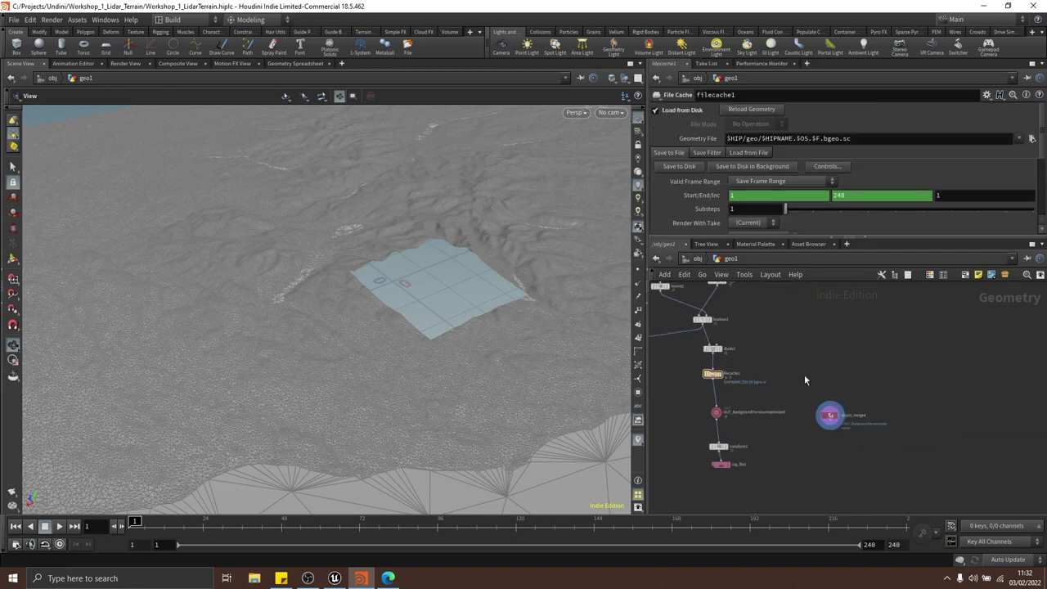
Save the scene and select transform1 in the terrain chain
{"action": "key", "text": "ctrl+s"}
{"action": "scroll", "coordinate": [888, 387], "scroll_direction": "down", "scroll_amount": 4}
{"action": "middle_click_drag", "start_coordinate": [851, 329], "coordinate": [876, 417]}
{"action": "left_click", "coordinate": [804, 380]}
{"action": "middle_click_drag", "start_coordinate": [956, 445], "coordinate": [833, 377]}
{"action": "scroll", "coordinate": [805, 421], "scroll_direction": "down", "scroll_amount": 2}
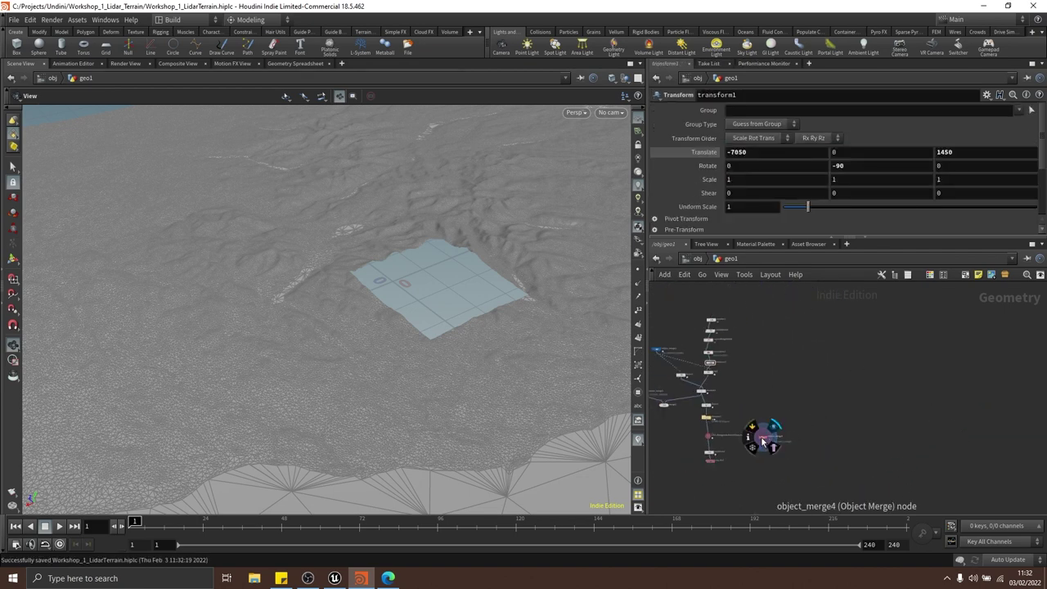
Move object_merge4 into the empty network area beside the upper part of the terrain chain and select it
{"action": "left_click_drag", "start_coordinate": [763, 440], "coordinate": [822, 324]}
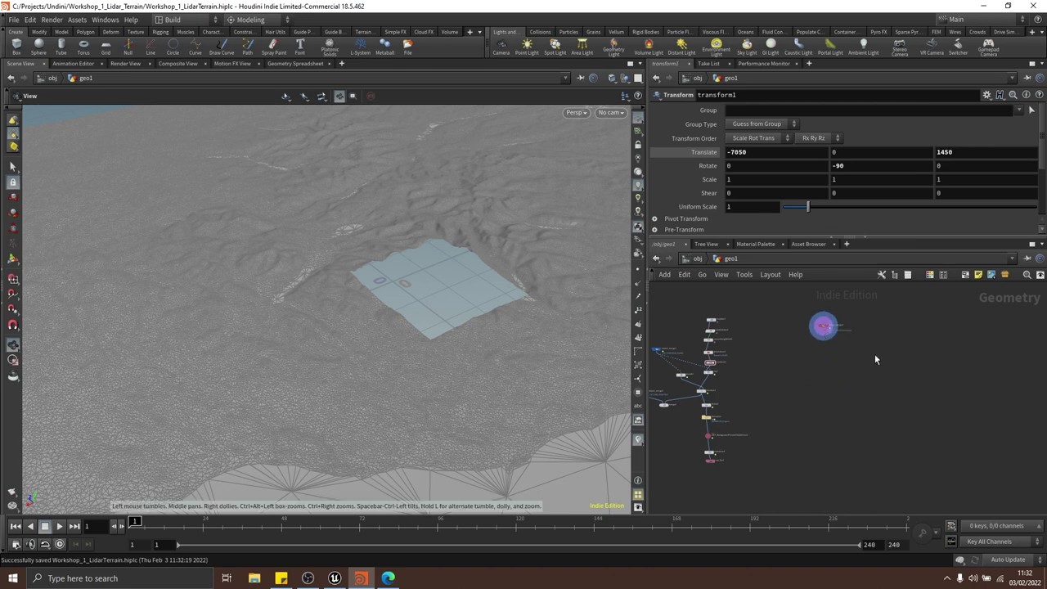
{"action": "middle_click_drag", "start_coordinate": [875, 356], "coordinate": [831, 365]}
{"action": "scroll", "coordinate": [805, 337], "scroll_direction": "up", "scroll_amount": 3}
{"action": "scroll", "coordinate": [728, 331], "scroll_direction": "up", "scroll_amount": 4}
{"action": "scroll", "coordinate": [888, 412], "scroll_direction": "down", "scroll_amount": 3}
{"action": "middle_click_drag", "start_coordinate": [888, 412], "coordinate": [812, 378]}
{"action": "scroll", "coordinate": [831, 384], "scroll_direction": "down", "scroll_amount": 2}
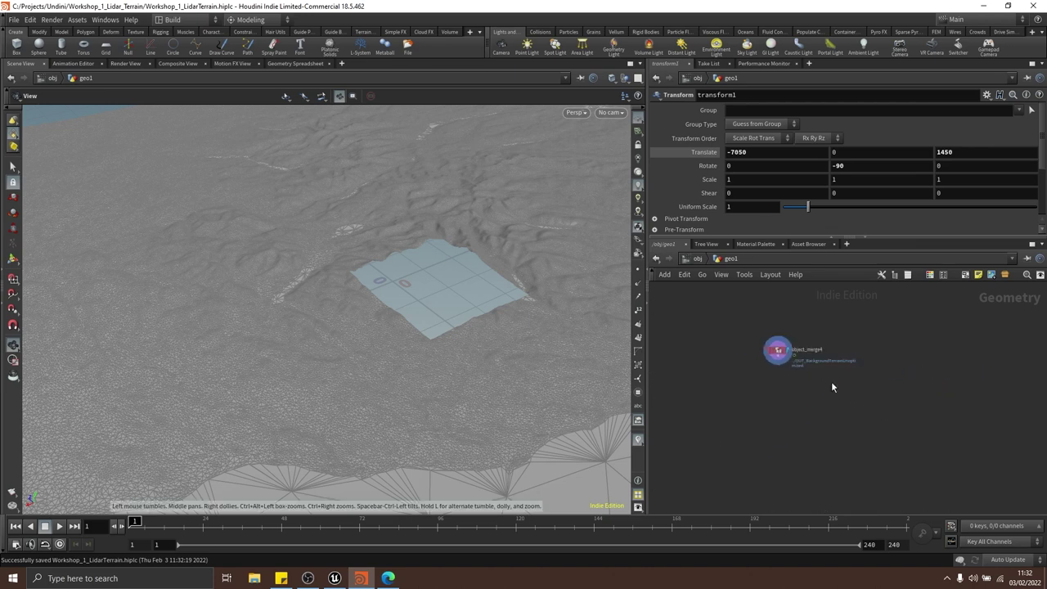
{"action": "scroll", "coordinate": [851, 376], "scroll_direction": "down", "scroll_amount": 4}
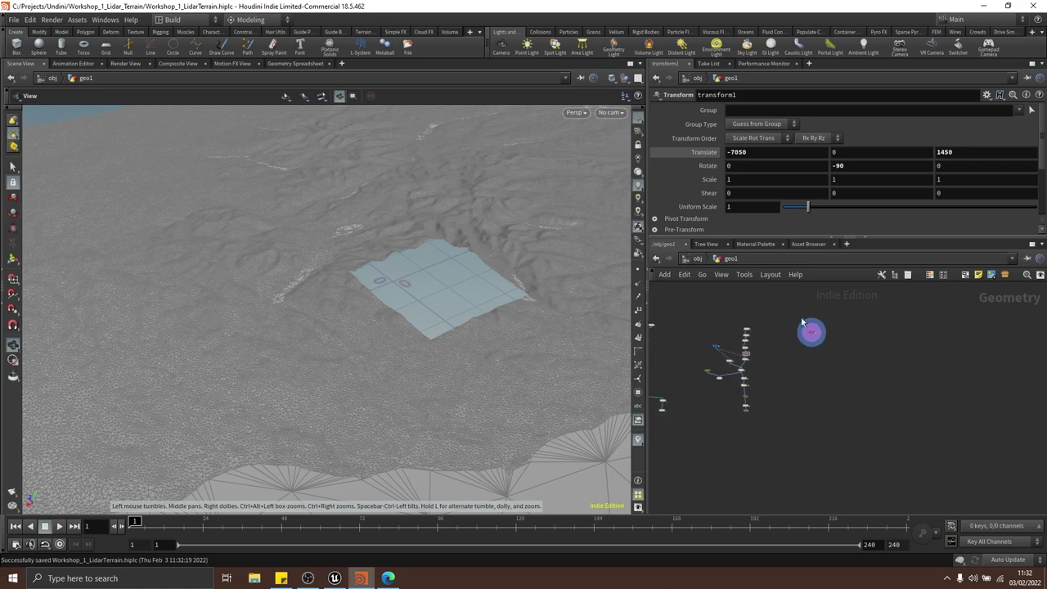
{"action": "left_click_drag", "start_coordinate": [914, 425], "coordinate": [910, 423]}
{"action": "scroll", "coordinate": [782, 330], "scroll_direction": "up", "scroll_amount": 6}
Look over the whole background terrain and add a Circle node beside object_merge4
{"action": "left_click_drag", "start_coordinate": [468, 304], "coordinate": [515, 289]}
{"action": "scroll", "coordinate": [514, 290], "scroll_direction": "down", "scroll_amount": 4}
{"action": "middle_click_drag", "start_coordinate": [515, 289], "coordinate": [401, 310]}
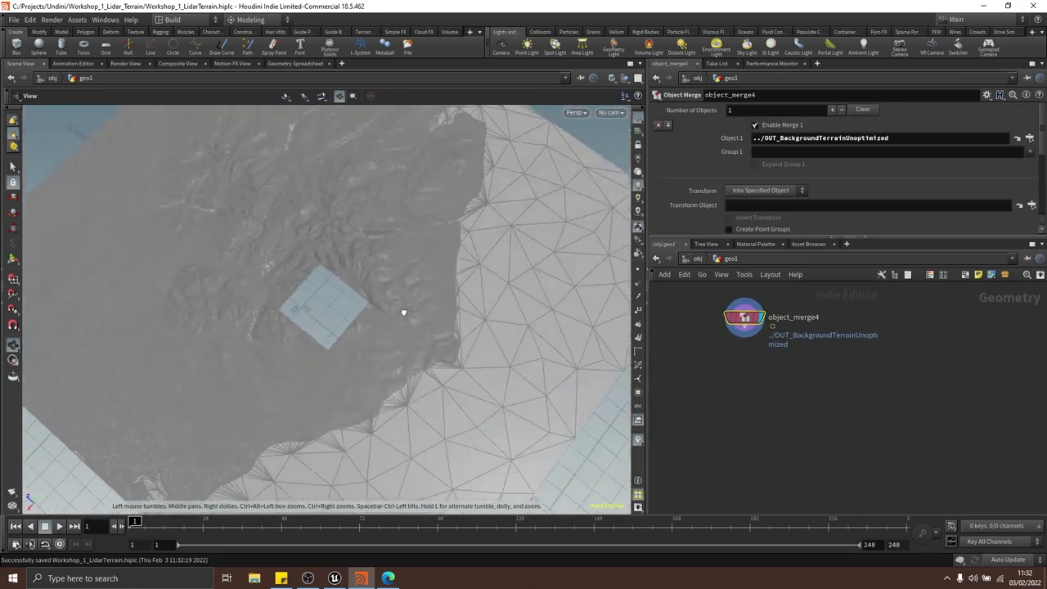
{"action": "left_click_drag", "start_coordinate": [401, 311], "coordinate": [385, 282]}
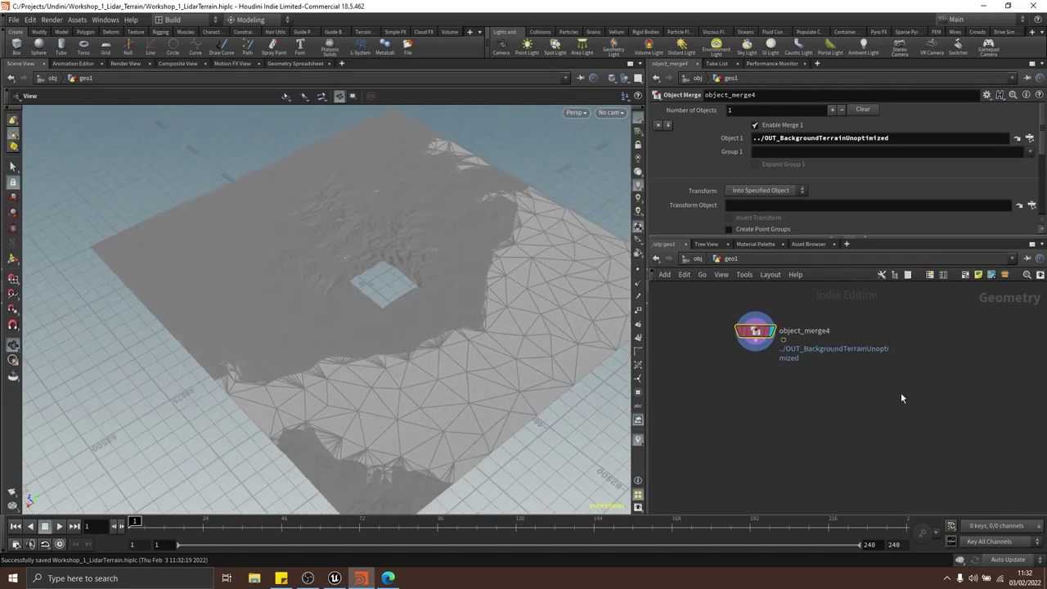
{"action": "key", "text": "Tab"}
{"action": "type", "text": "circle"}
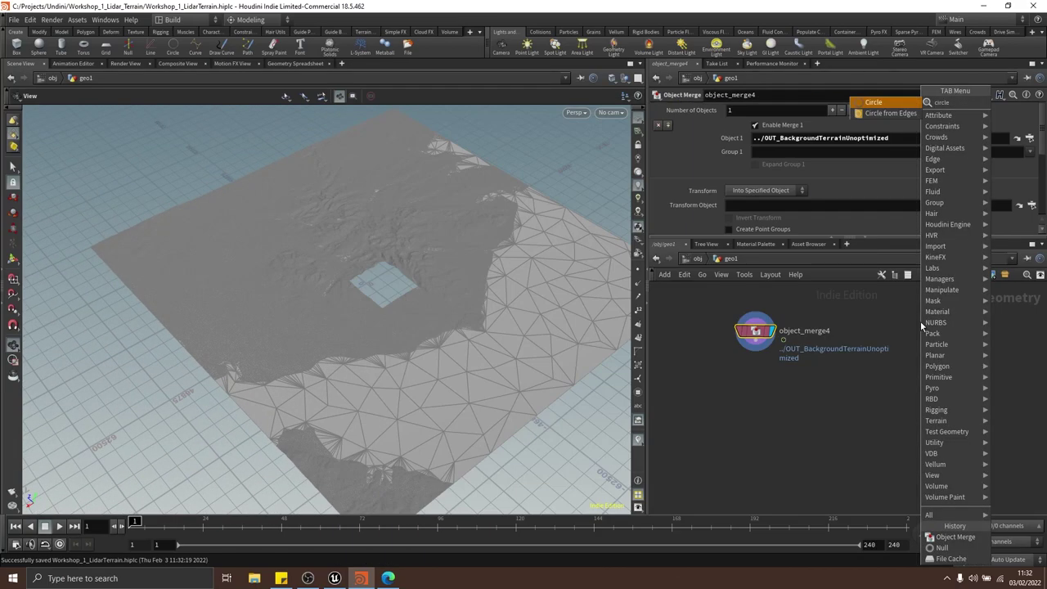
{"action": "key", "text": "Return"}
{"action": "left_click", "coordinate": [927, 326]}
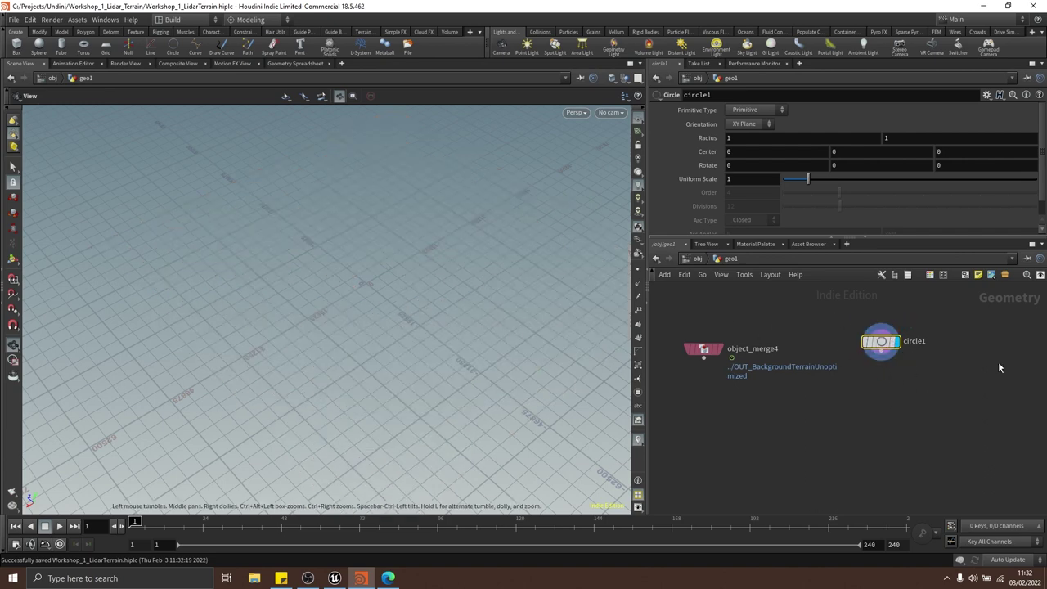
Line up circle1 with object_merge4 and frame the circle in the viewport
{"action": "left_click_drag", "start_coordinate": [877, 329], "coordinate": [876, 328]}
{"action": "left_click_drag", "start_coordinate": [881, 341], "coordinate": [887, 348]}
{"action": "middle_click_drag", "start_coordinate": [887, 349], "coordinate": [920, 346]}
{"action": "left_click_drag", "start_coordinate": [856, 313], "coordinate": [740, 358]}
{"action": "left_click", "coordinate": [920, 346]}
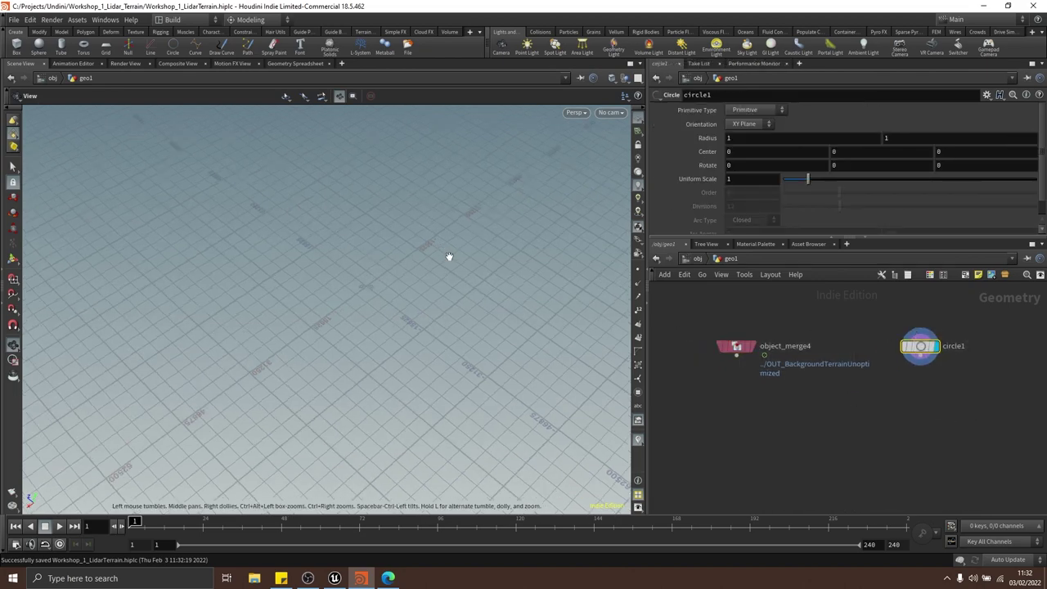
{"action": "key", "text": "space+f"}
{"action": "left_click_drag", "start_coordinate": [355, 286], "coordinate": [379, 273]}
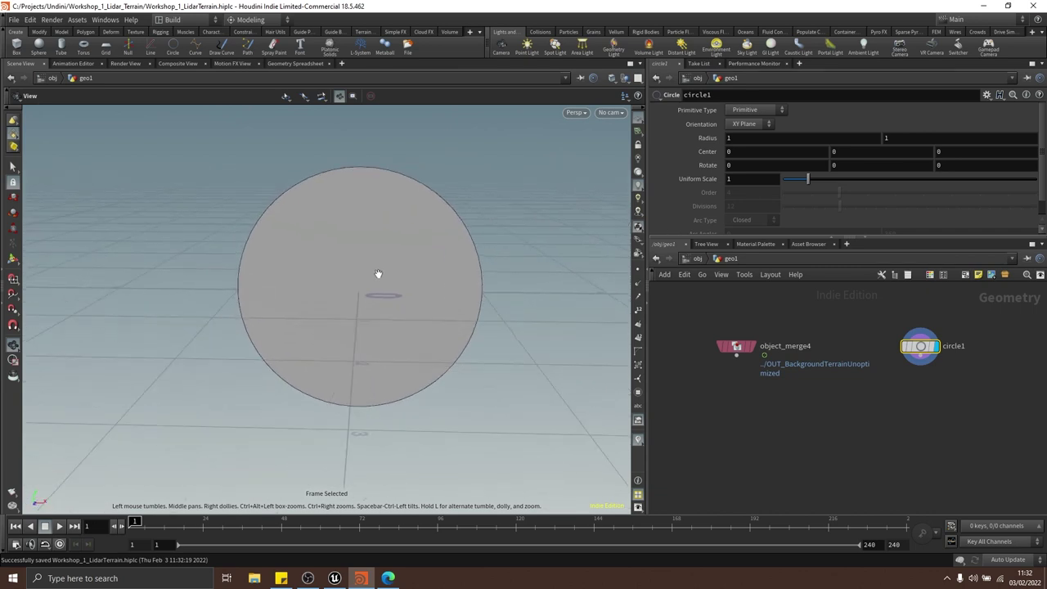
Set circle1's primitive type to Polygon and the viewport shading to Smooth Wire Shaded
{"action": "left_click", "coordinate": [752, 112]}
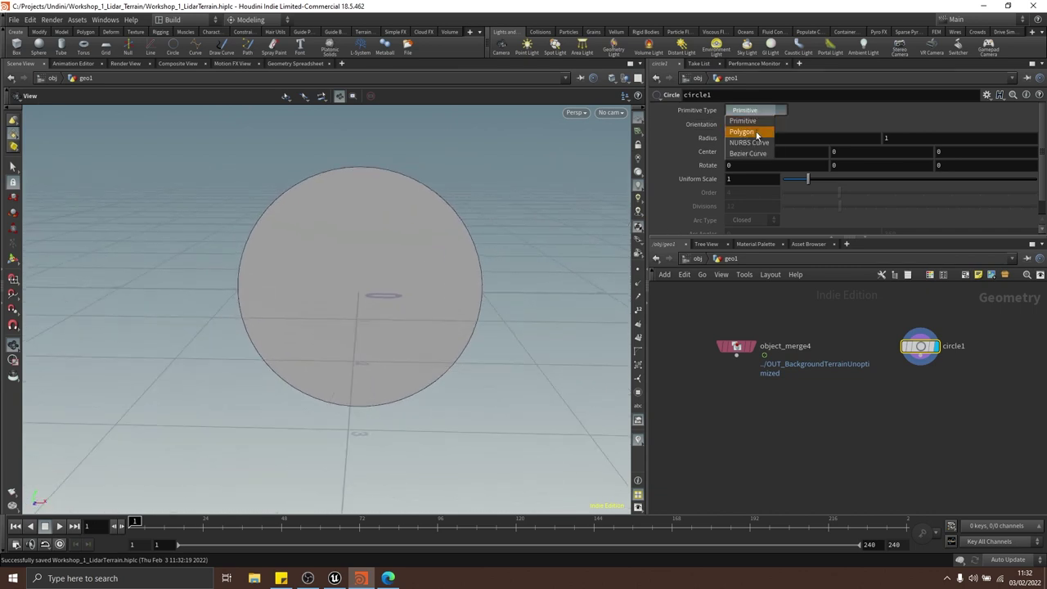
{"action": "left_click", "coordinate": [757, 132]}
{"action": "left_click_drag", "start_coordinate": [482, 198], "coordinate": [351, 193]}
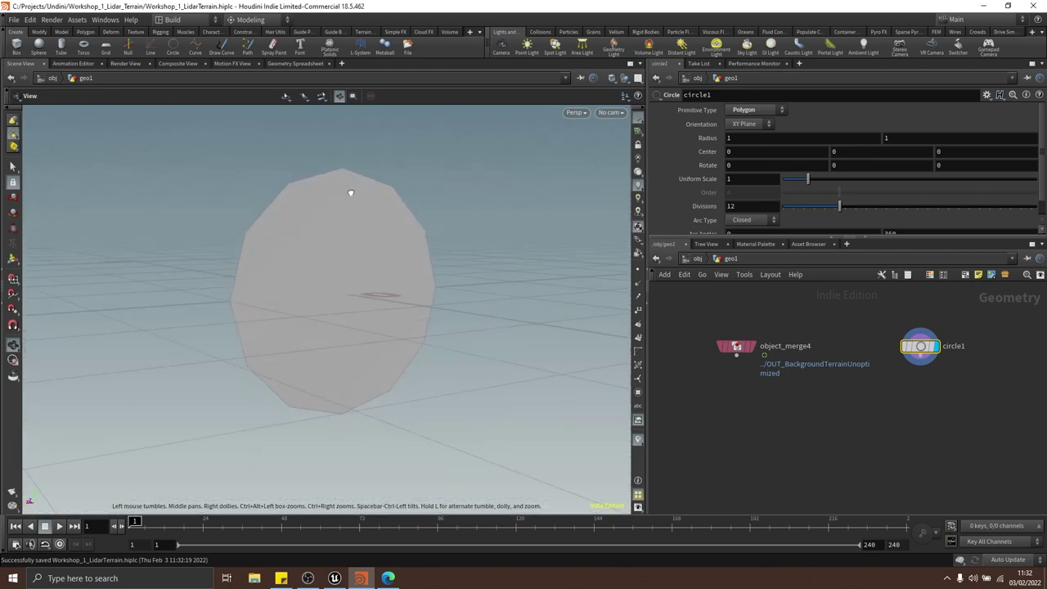
{"action": "left_click", "coordinate": [612, 77]}
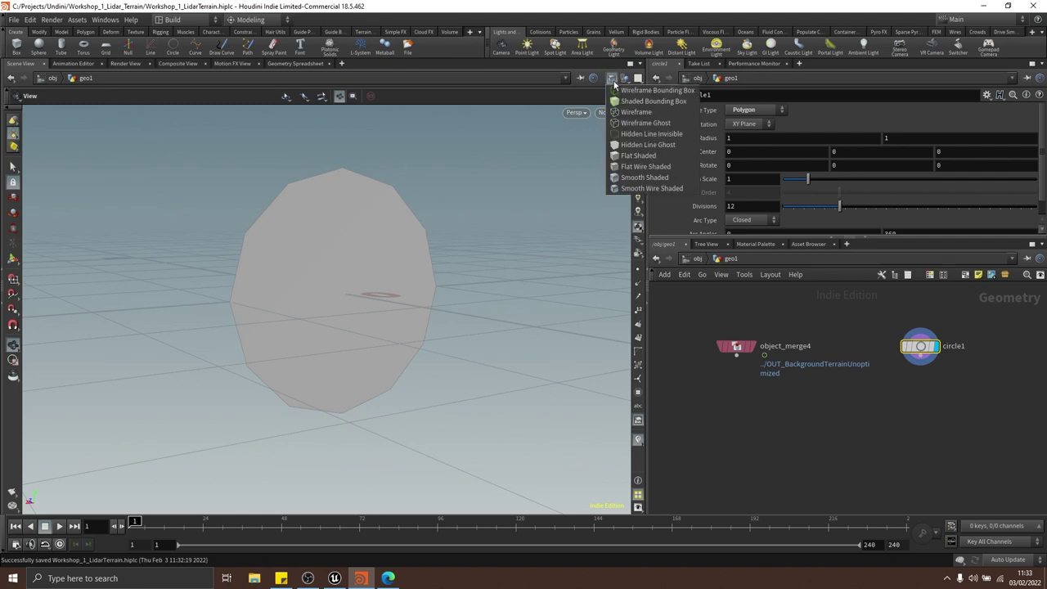
{"action": "left_click", "coordinate": [646, 188]}
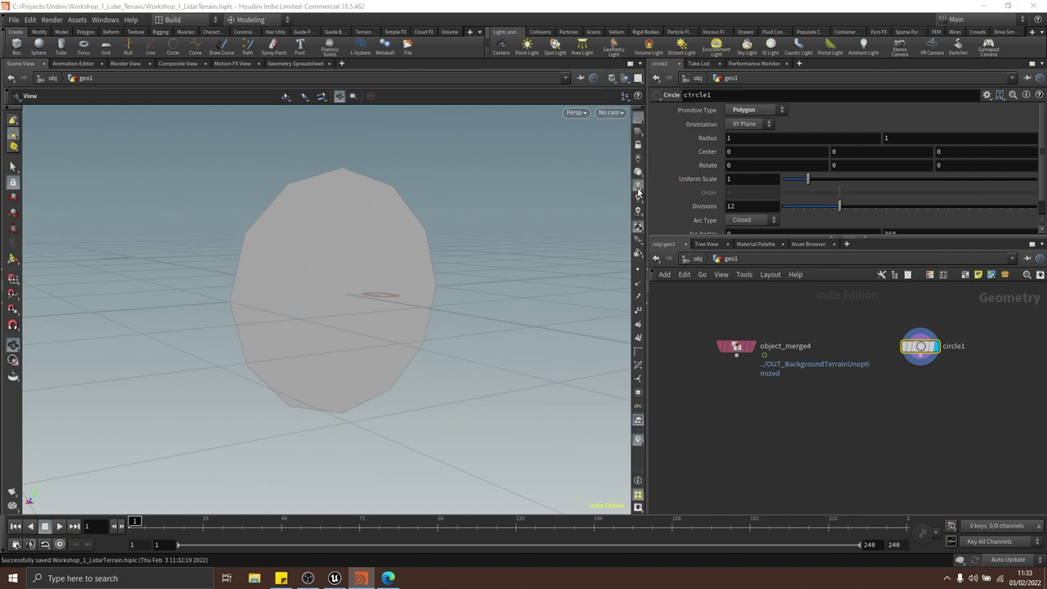
{"action": "mouse_move", "coordinate": [400, 238]}
{"action": "left_mouse_down"}
{"action": "mouse_move", "coordinate": [341, 368]}
{"action": "mouse_move", "coordinate": [404, 220]}
{"action": "mouse_move", "coordinate": [390, 244]}
{"action": "left_mouse_up"}
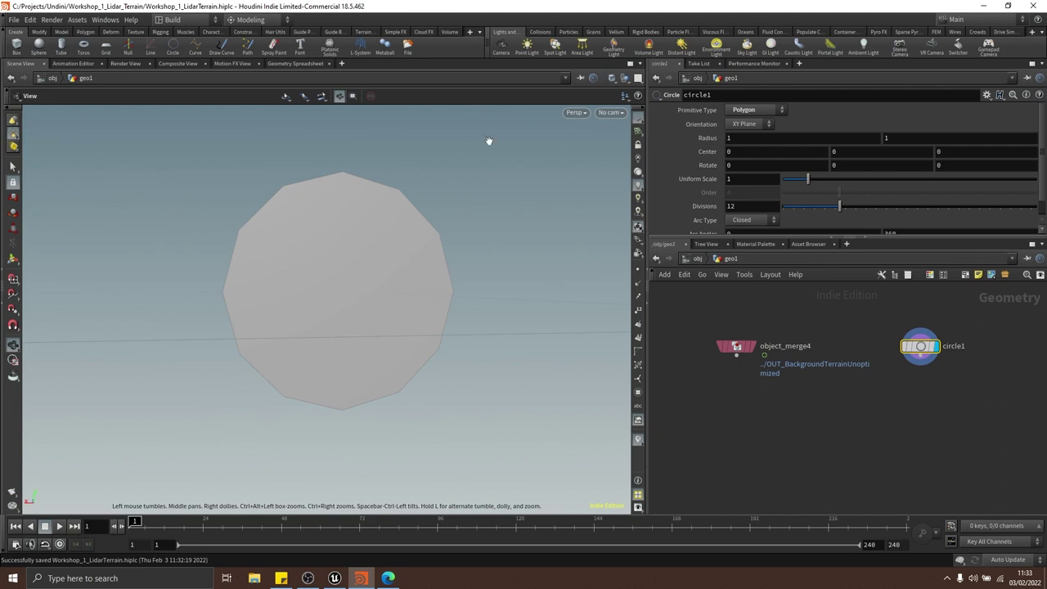
Set circle1's arc type to Sliced Arc and examine the resulting wedges
{"action": "scroll", "coordinate": [703, 225], "scroll_direction": "down", "scroll_amount": 1}
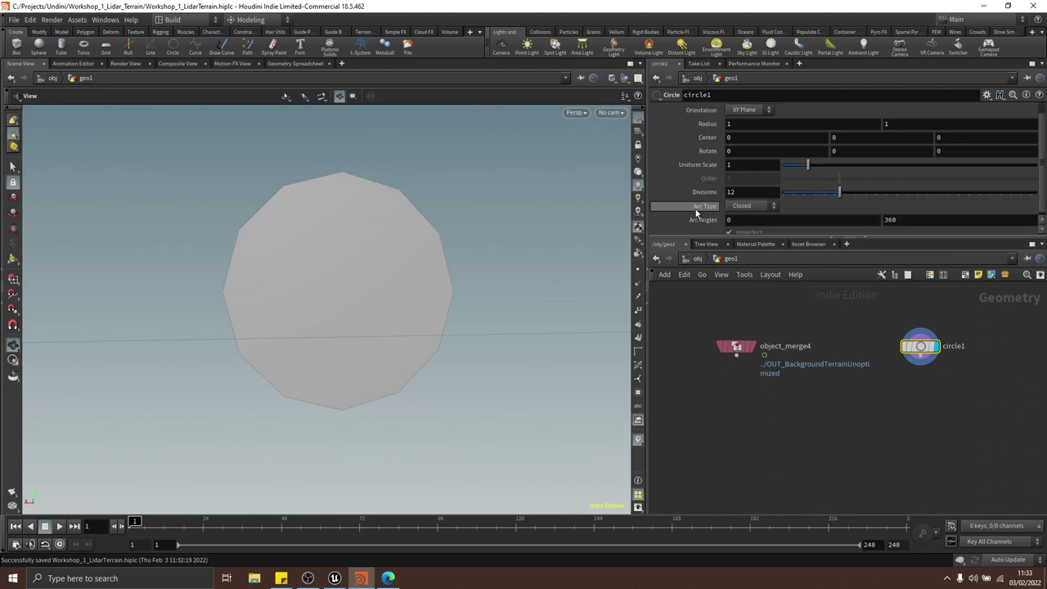
{"action": "left_click", "coordinate": [755, 206]}
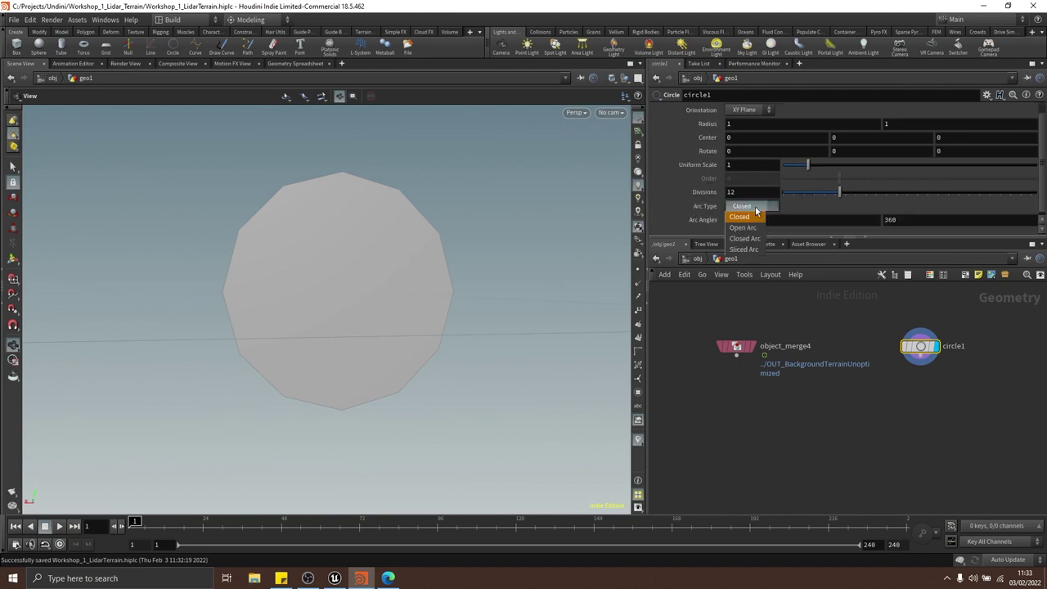
{"action": "left_click", "coordinate": [756, 251]}
{"action": "mouse_move", "coordinate": [422, 241]}
{"action": "left_mouse_down"}
{"action": "mouse_move", "coordinate": [415, 264]}
{"action": "mouse_move", "coordinate": [427, 257]}
{"action": "left_mouse_up"}
{"action": "scroll", "coordinate": [355, 264], "scroll_direction": "up", "scroll_amount": 3}
{"action": "left_click_drag", "start_coordinate": [363, 273], "coordinate": [331, 263]}
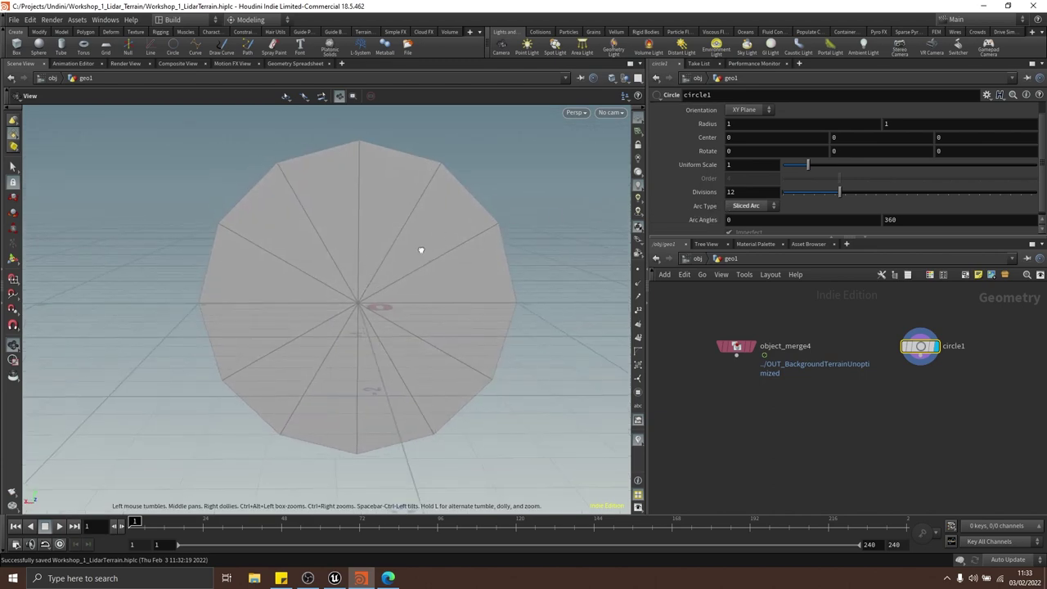
Set circle1's number of divisions to 8
{"action": "left_click_drag", "start_coordinate": [421, 249], "coordinate": [397, 273]}
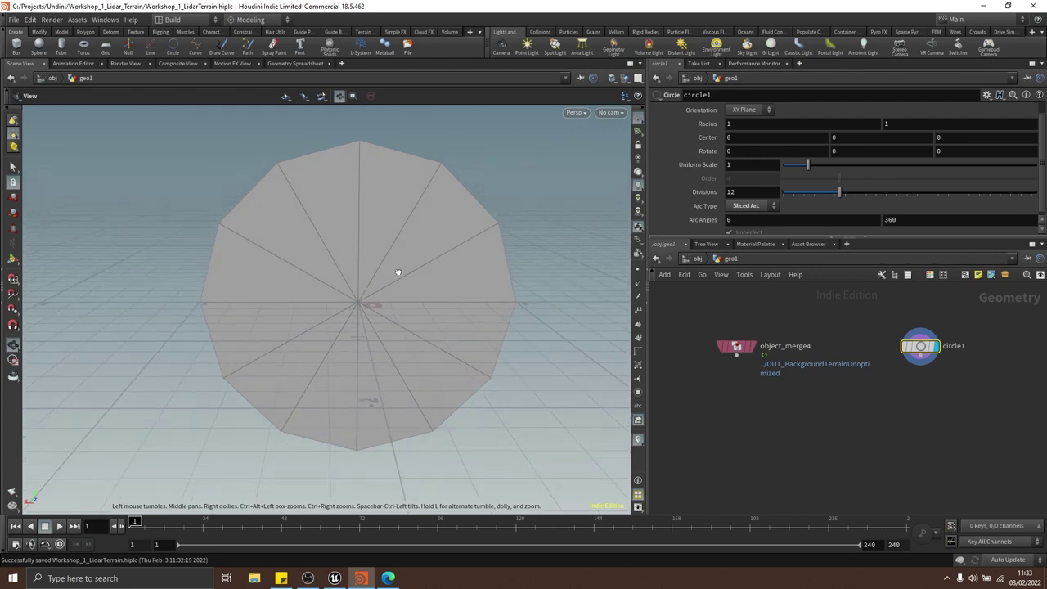
{"action": "left_click_drag", "start_coordinate": [745, 192], "coordinate": [397, 221]}
{"action": "type", "text": "8"}
{"action": "key", "text": "Return"}
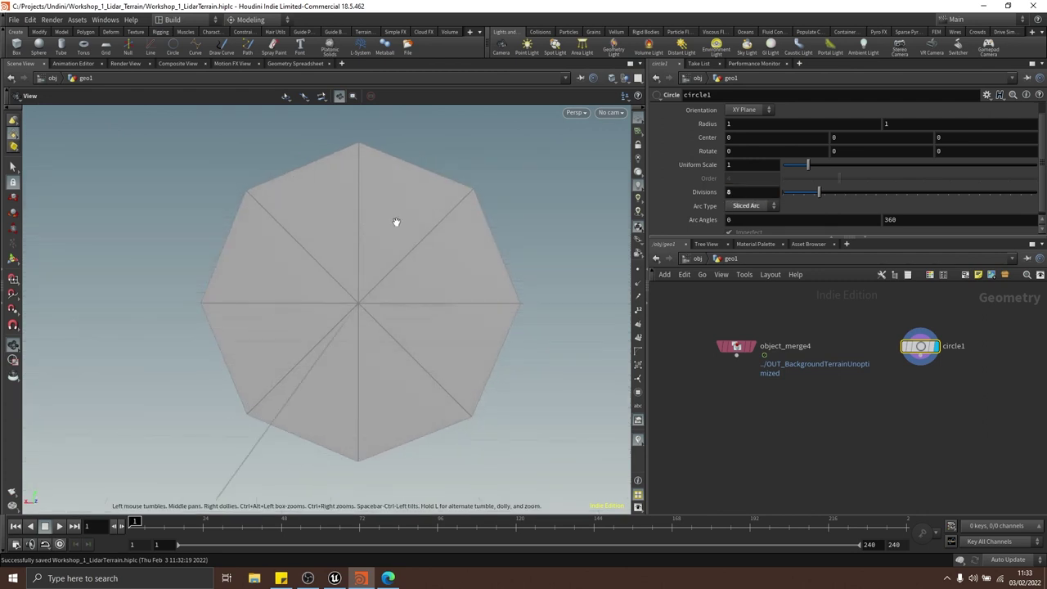
Try 9 and 10 divisions on circle1 and return the value to 8
{"action": "left_click_drag", "start_coordinate": [746, 193], "coordinate": [429, 206]}
{"action": "type", "text": "9"}
{"action": "key", "text": "Return"}
{"action": "left_click_drag", "start_coordinate": [745, 192], "coordinate": [597, 196]}
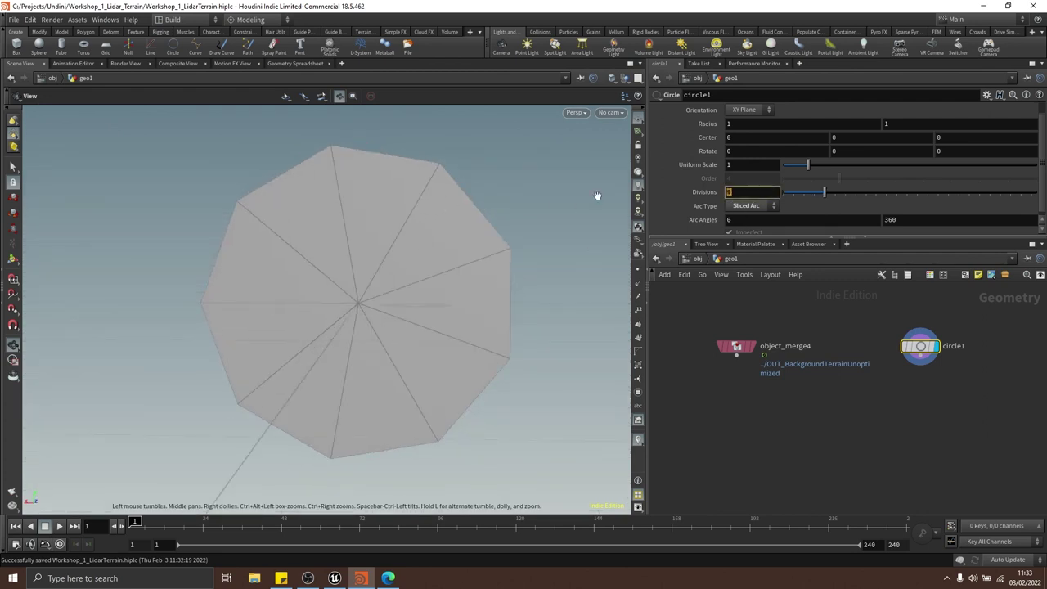
{"action": "type", "text": "10"}
{"action": "key", "text": "Return"}
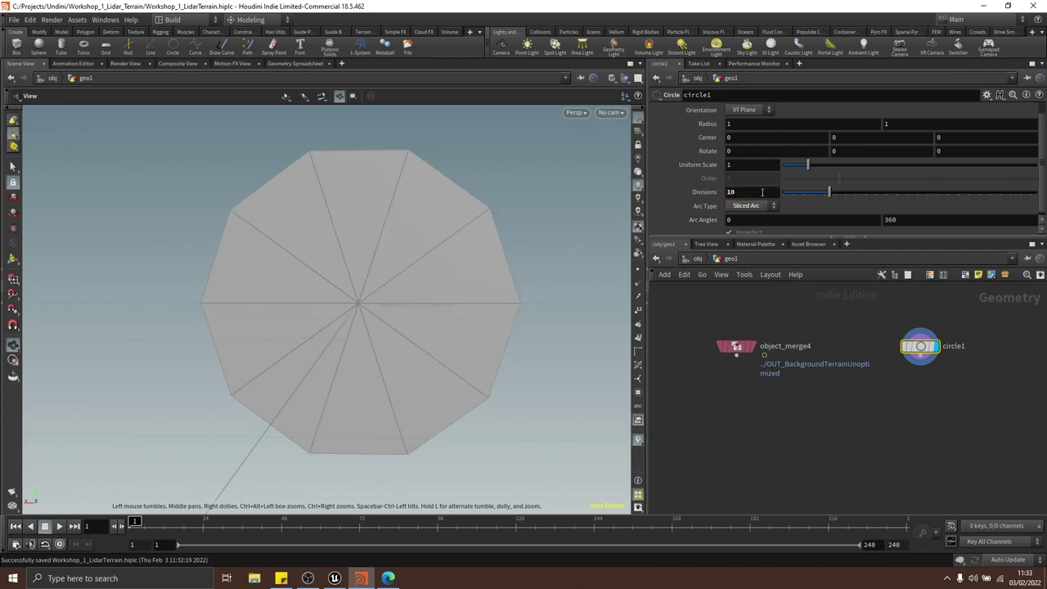
{"action": "type", "text": "8"}
{"action": "key", "text": "Return"}
Set circle1's orientation to ZX Plane so the sliced circle lies flat
{"action": "mouse_move", "coordinate": [449, 251]}
{"action": "left_mouse_down"}
{"action": "mouse_move", "coordinate": [446, 226]}
{"action": "mouse_move", "coordinate": [452, 276]}
{"action": "mouse_move", "coordinate": [458, 250]}
{"action": "mouse_move", "coordinate": [477, 253]}
{"action": "mouse_move", "coordinate": [465, 259]}
{"action": "mouse_move", "coordinate": [619, 252]}
{"action": "mouse_move", "coordinate": [507, 243]}
{"action": "left_mouse_up"}
{"action": "scroll", "coordinate": [667, 176], "scroll_direction": "up", "scroll_amount": 1}
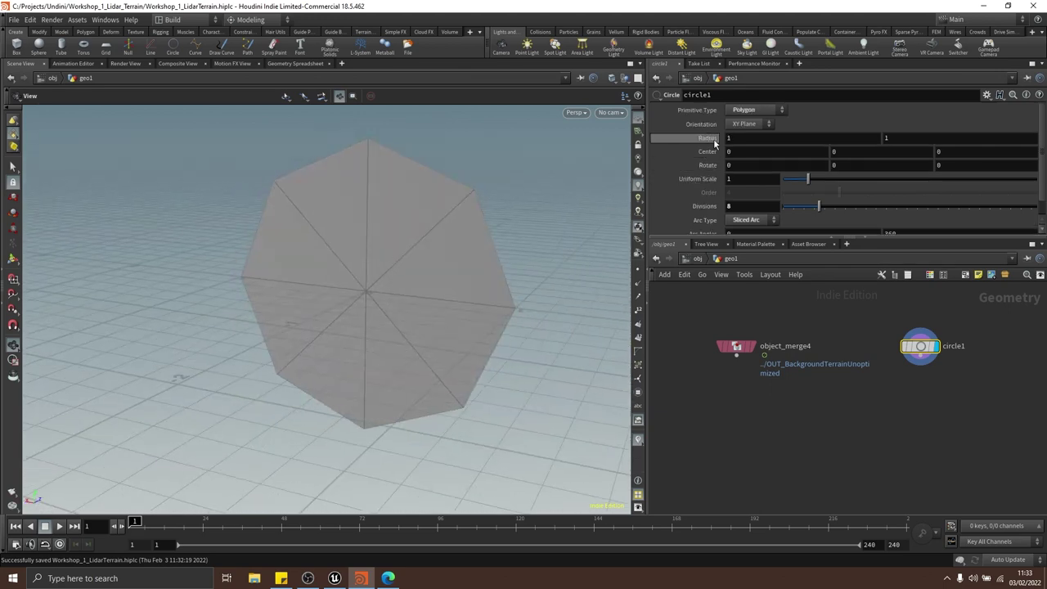
{"action": "left_click", "coordinate": [734, 127]}
{"action": "left_click", "coordinate": [741, 156]}
{"action": "mouse_move", "coordinate": [393, 270]}
{"action": "left_mouse_down"}
{"action": "mouse_move", "coordinate": [387, 381]}
{"action": "mouse_move", "coordinate": [402, 250]}
{"action": "mouse_move", "coordinate": [412, 312]}
{"action": "mouse_move", "coordinate": [387, 250]}
{"action": "mouse_move", "coordinate": [376, 278]}
{"action": "mouse_move", "coordinate": [385, 208]}
{"action": "mouse_move", "coordinate": [374, 287]}
{"action": "mouse_move", "coordinate": [384, 270]}
{"action": "left_mouse_up"}
Add a Reverse node below circle1, connected to its output, and display its result
{"action": "middle_click_drag", "start_coordinate": [941, 398], "coordinate": [895, 376]}
{"action": "key", "text": "Tab"}
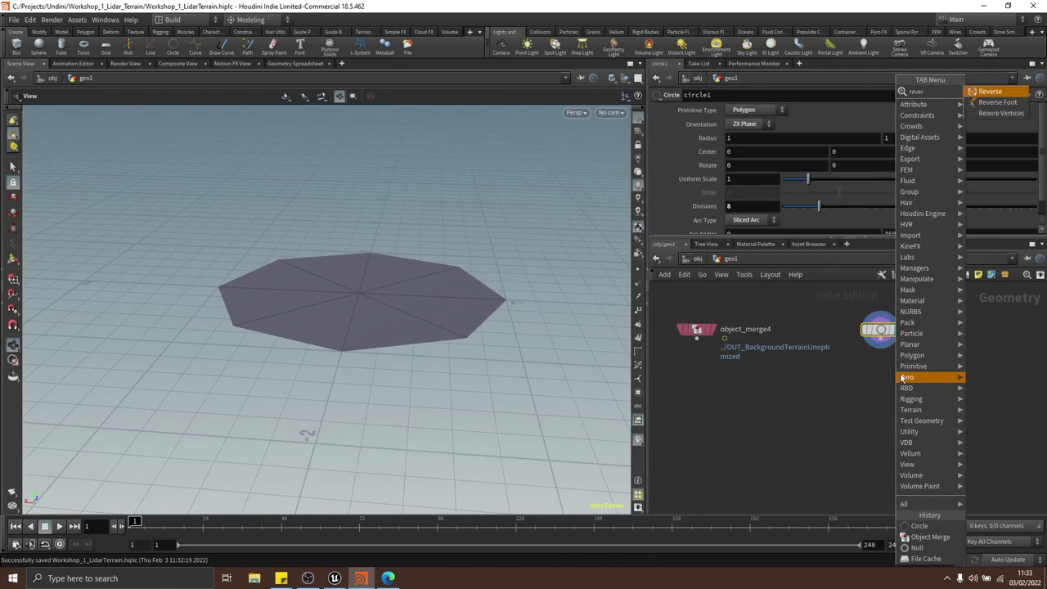
{"action": "key", "text": "Return"}
{"action": "left_click", "coordinate": [879, 368]}
{"action": "scroll", "coordinate": [882, 369], "scroll_direction": "up", "scroll_amount": 3}
{"action": "left_click", "coordinate": [921, 344]}
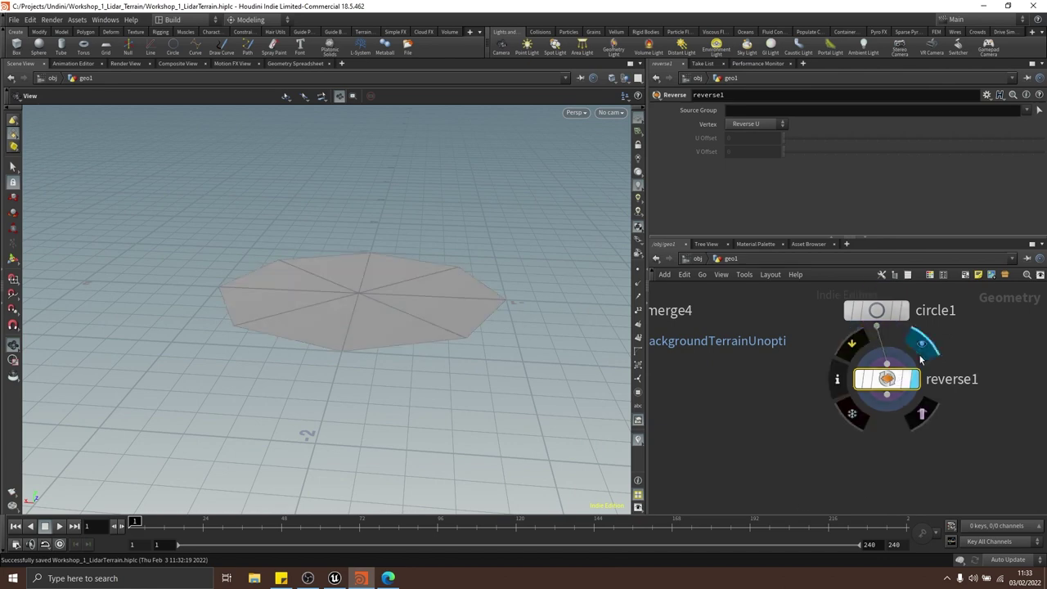
{"action": "left_click_drag", "start_coordinate": [433, 249], "coordinate": [512, 285]}
Select circle1, then display object_merge4 and frame the terrain in the viewport
{"action": "scroll", "coordinate": [785, 405], "scroll_direction": "down", "scroll_amount": 4}
{"action": "left_click_drag", "start_coordinate": [827, 417], "coordinate": [824, 370]}
{"action": "scroll", "coordinate": [826, 369], "scroll_direction": "up", "scroll_amount": 2}
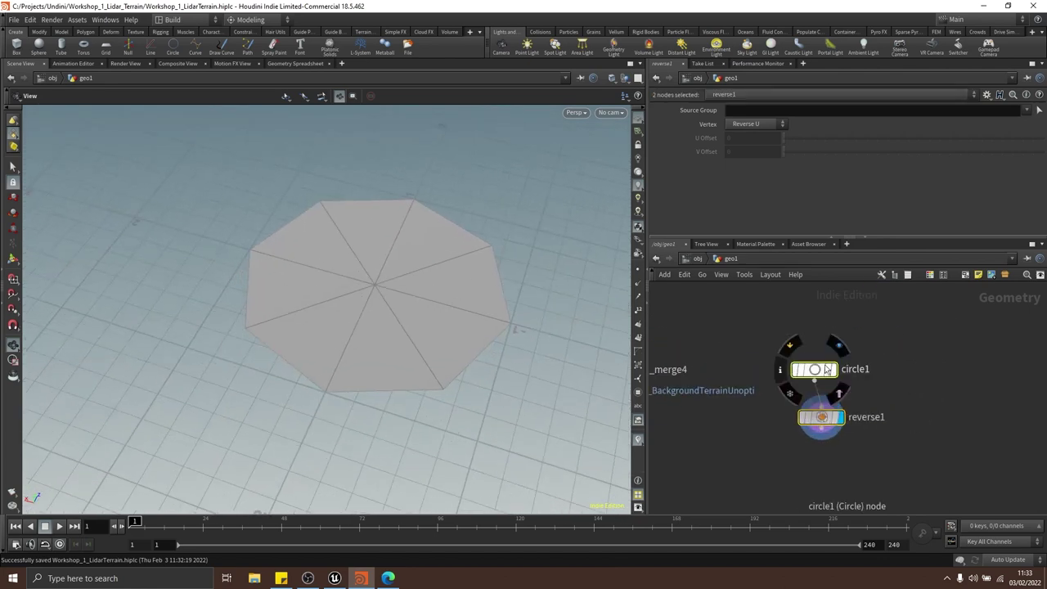
{"action": "scroll", "coordinate": [825, 369], "scroll_direction": "down", "scroll_amount": 2}
{"action": "middle_click_drag", "start_coordinate": [764, 369], "coordinate": [797, 360]}
{"action": "left_click", "coordinate": [822, 322]}
{"action": "left_click", "coordinate": [845, 346]}
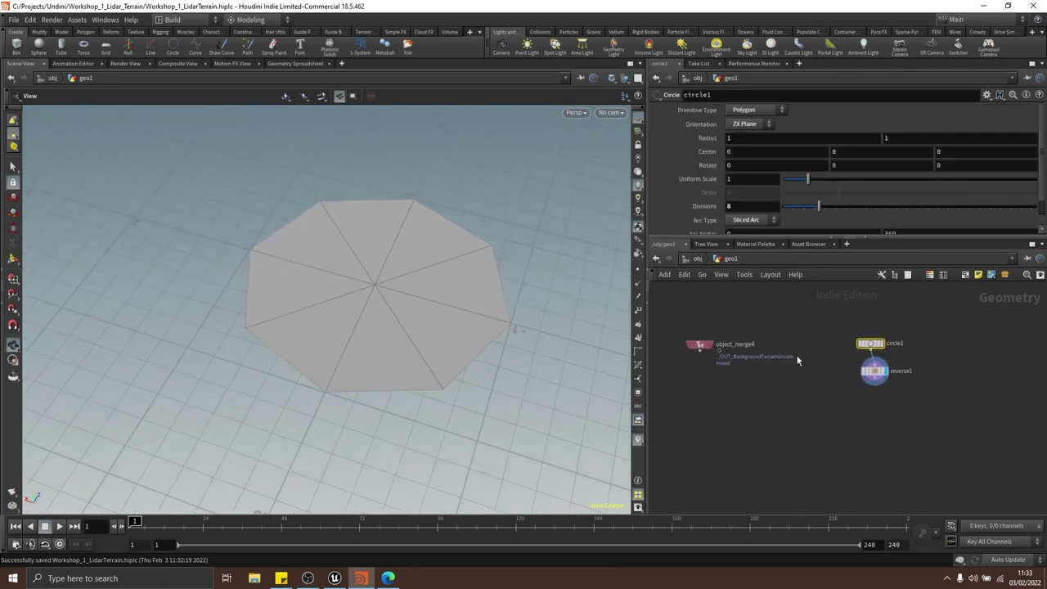
{"action": "left_click", "coordinate": [712, 343]}
{"action": "key", "text": "f"}
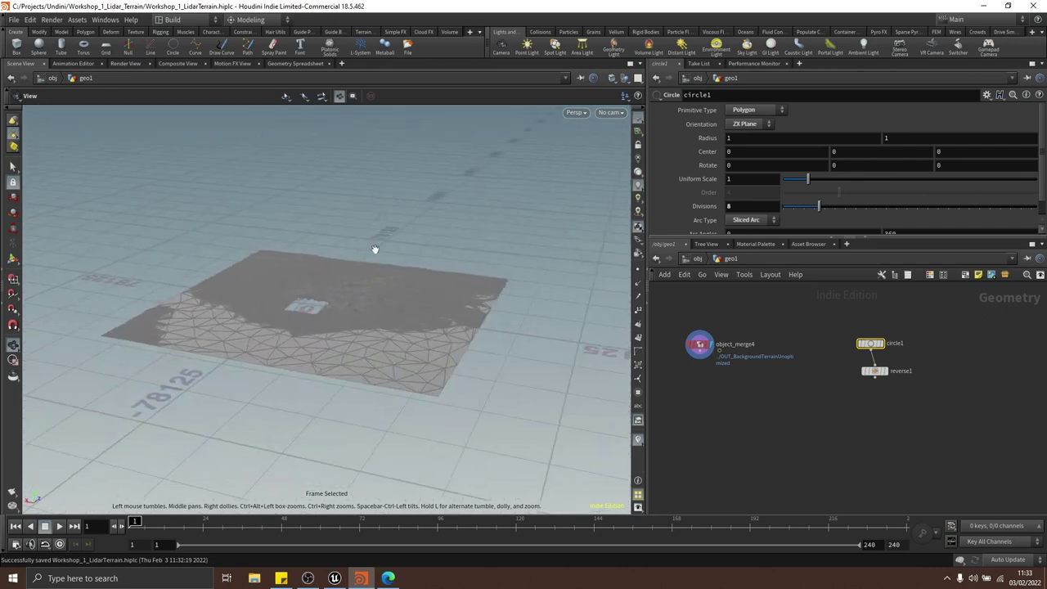
Display the reverse1 result and show object_merge4 as a template over it
{"action": "left_click", "coordinate": [883, 344]}
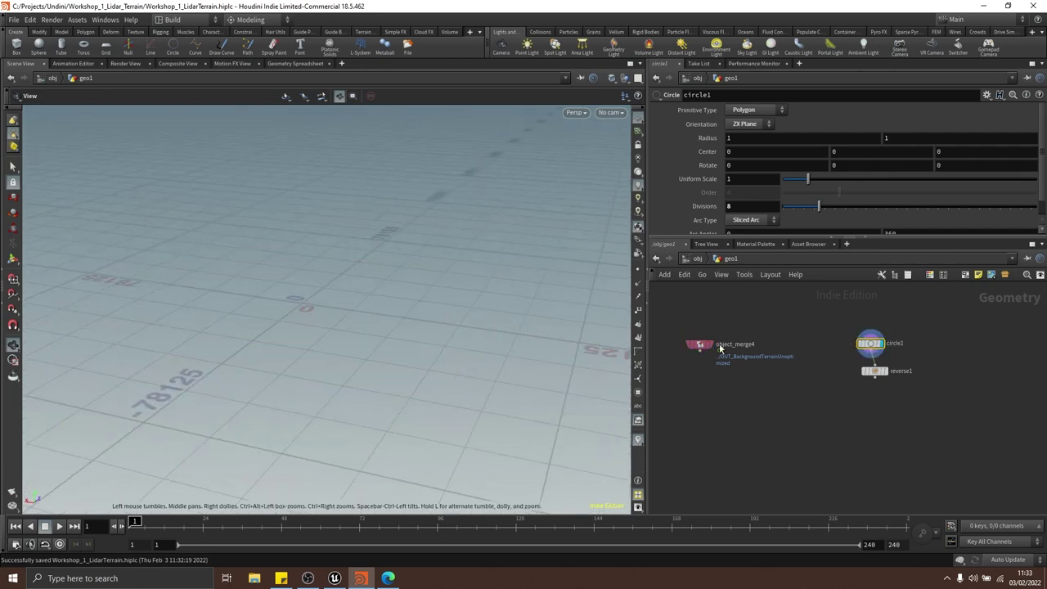
{"action": "left_click", "coordinate": [886, 372]}
{"action": "middle_click_drag", "start_coordinate": [728, 342], "coordinate": [774, 337]}
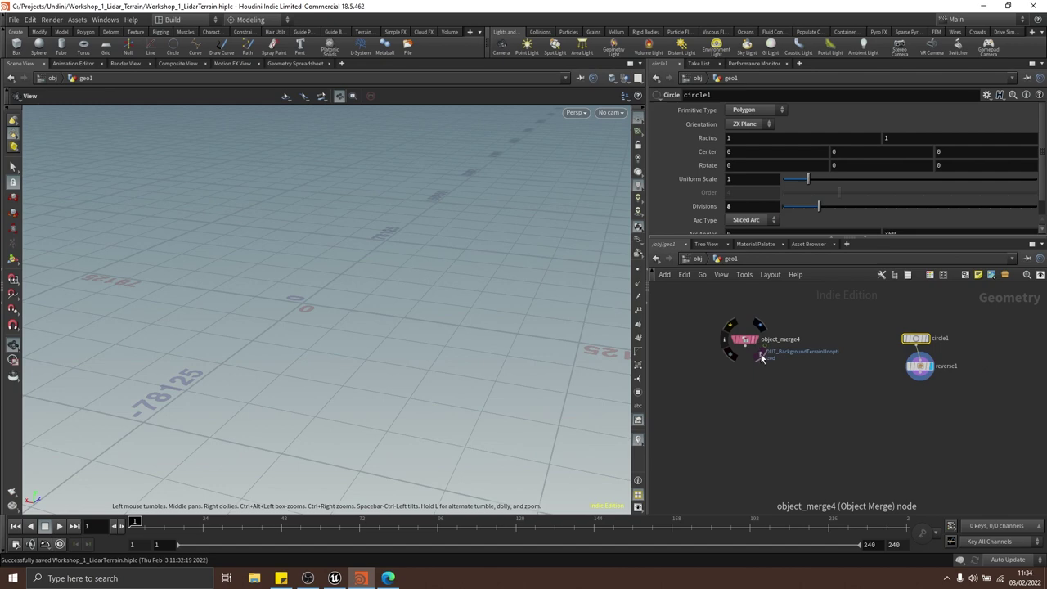
{"action": "left_click", "coordinate": [759, 357]}
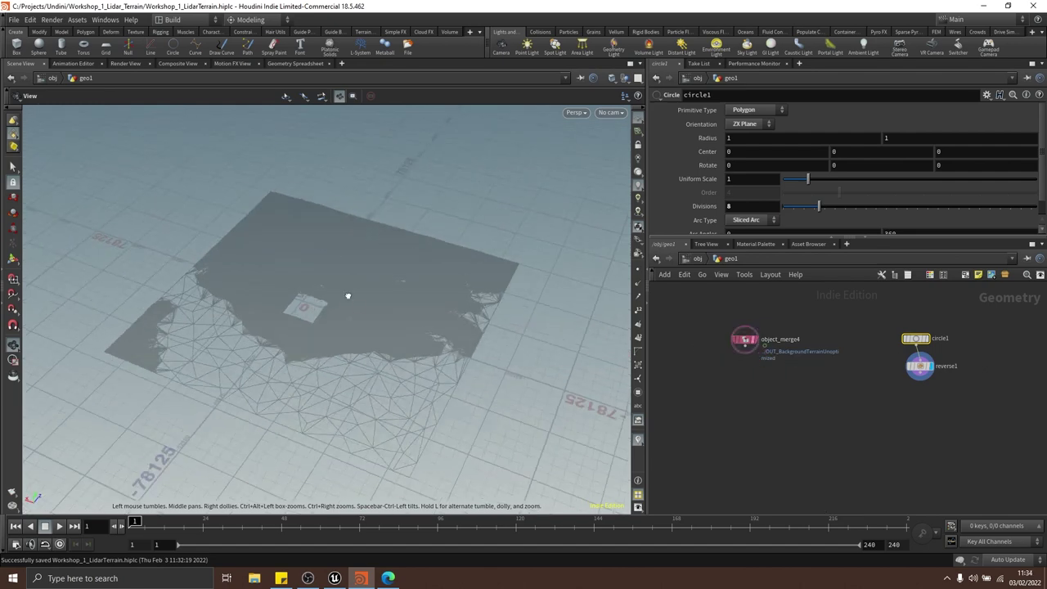
{"action": "left_click_drag", "start_coordinate": [347, 296], "coordinate": [442, 294]}
{"action": "key", "text": "f"}
Display the object_merge4 terrain and show reverse1 as a template over it
{"action": "left_click", "coordinate": [764, 329]}
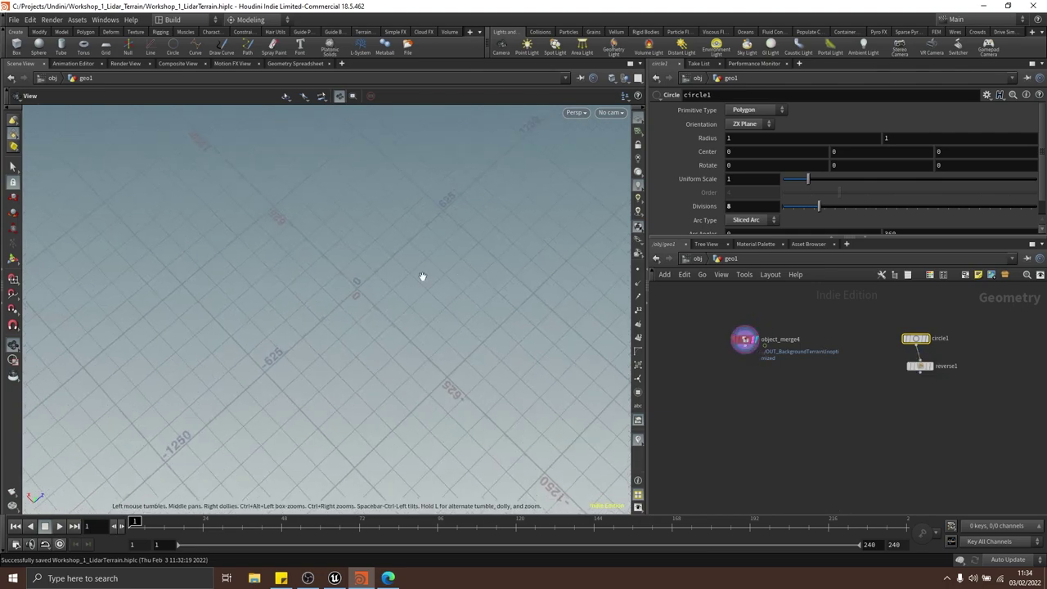
{"action": "scroll", "coordinate": [422, 295], "scroll_direction": "up", "scroll_amount": 3}
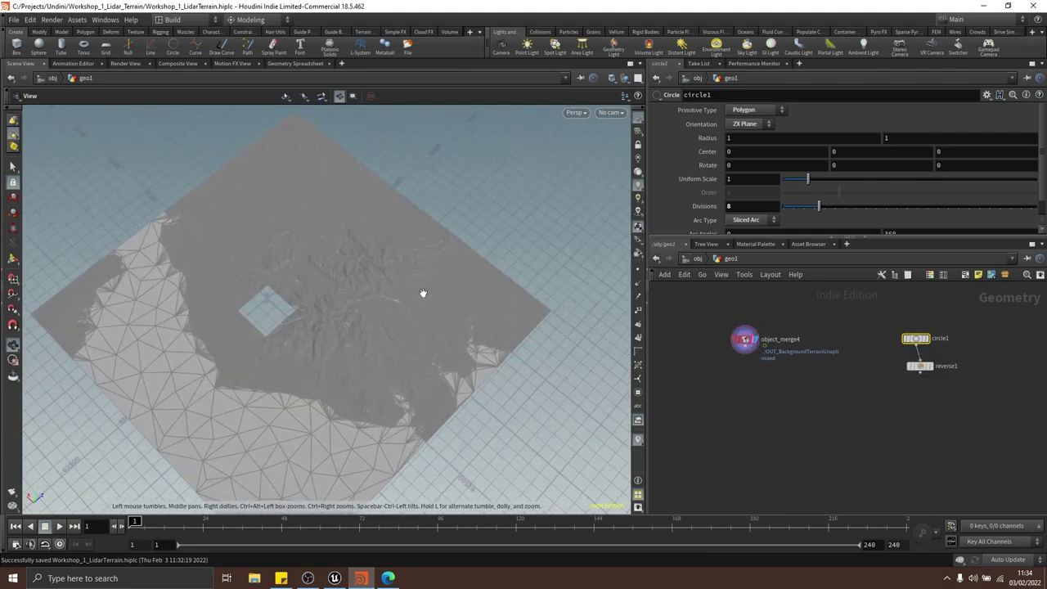
{"action": "left_click_drag", "start_coordinate": [523, 304], "coordinate": [354, 304]}
{"action": "scroll", "coordinate": [482, 322], "scroll_direction": "down", "scroll_amount": 3}
{"action": "middle_click_drag", "start_coordinate": [980, 359], "coordinate": [951, 356]}
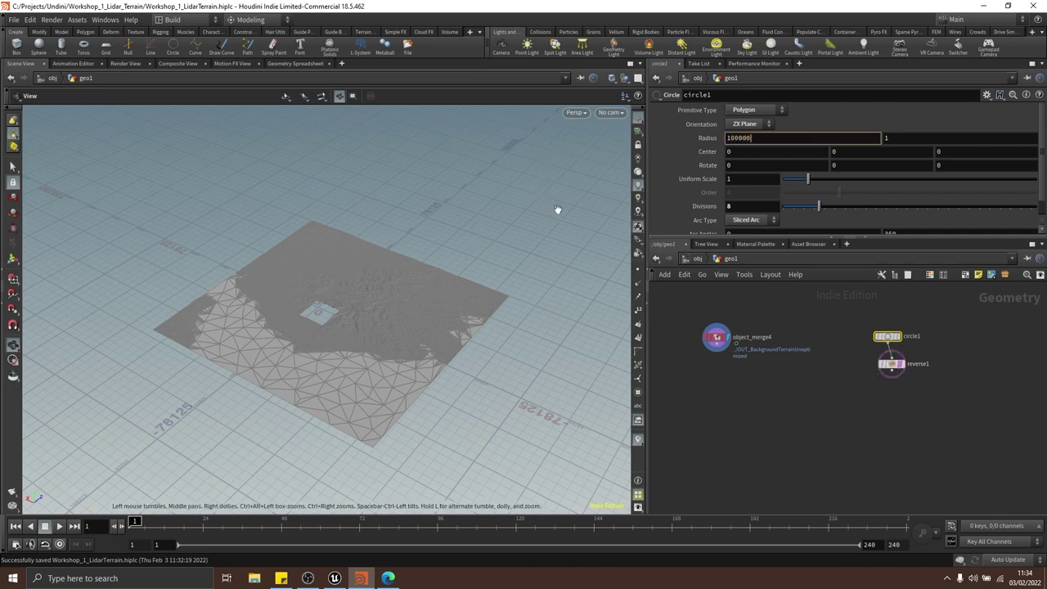
Try a radius of 100000 in both directions on circle1 and compare its outline with the terrain
{"action": "left_click_drag", "start_coordinate": [422, 253], "coordinate": [381, 273]}
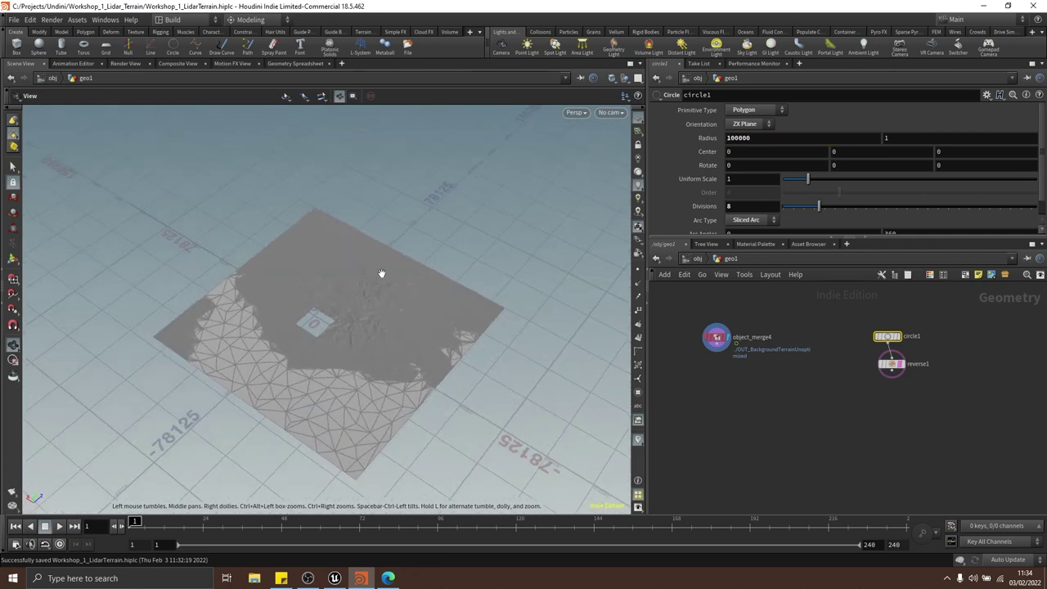
{"action": "left_click", "coordinate": [761, 139]}
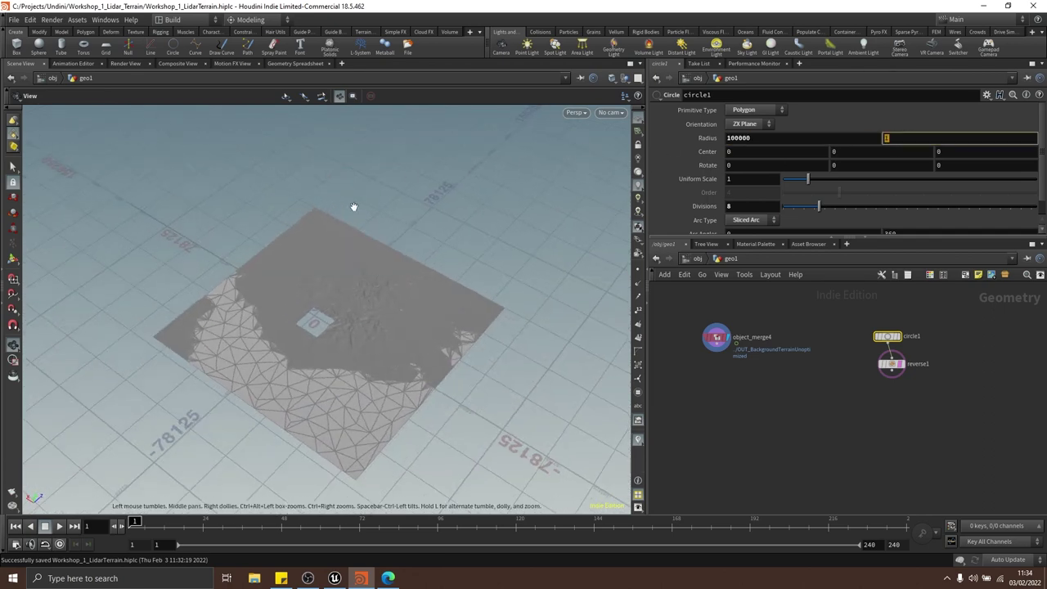
{"action": "mouse_move", "coordinate": [371, 268]}
{"action": "left_mouse_down"}
{"action": "mouse_move", "coordinate": [289, 271]}
{"action": "mouse_move", "coordinate": [381, 220]}
{"action": "mouse_move", "coordinate": [474, 208]}
{"action": "mouse_move", "coordinate": [377, 226]}
{"action": "mouse_move", "coordinate": [355, 289]}
{"action": "mouse_move", "coordinate": [366, 252]}
{"action": "left_mouse_up"}
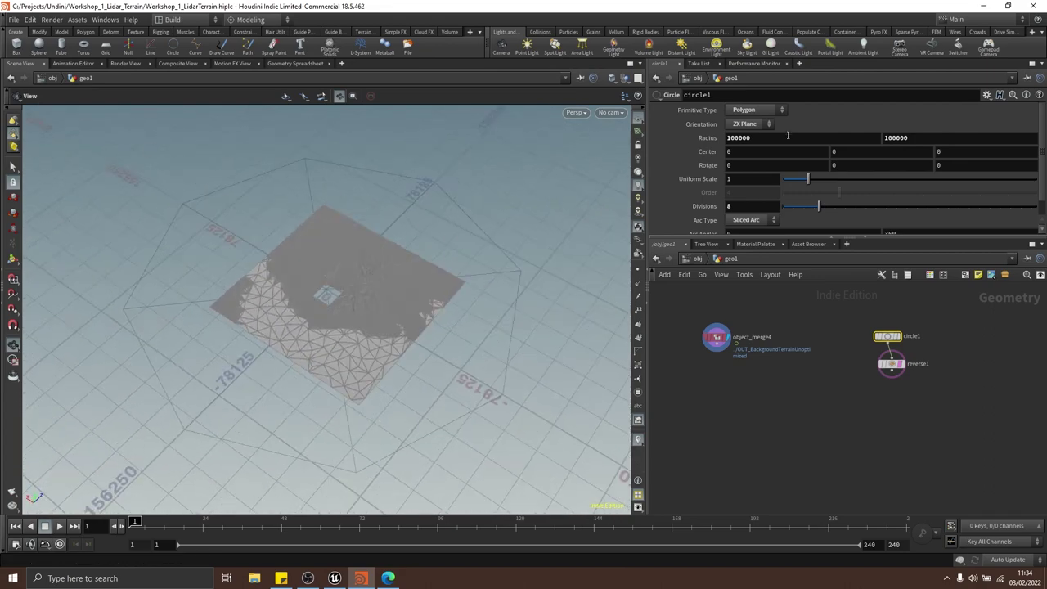
Set both radius values of circle1 to 50000
{"action": "type", "text": "0"}
{"action": "key", "text": "Return"}
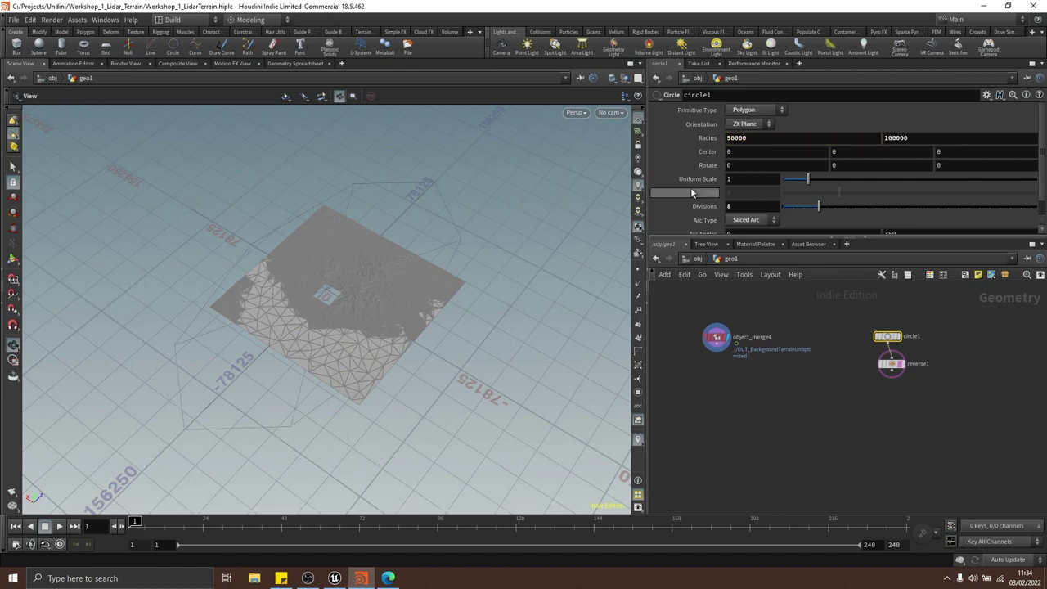
{"action": "key", "text": "Return"}
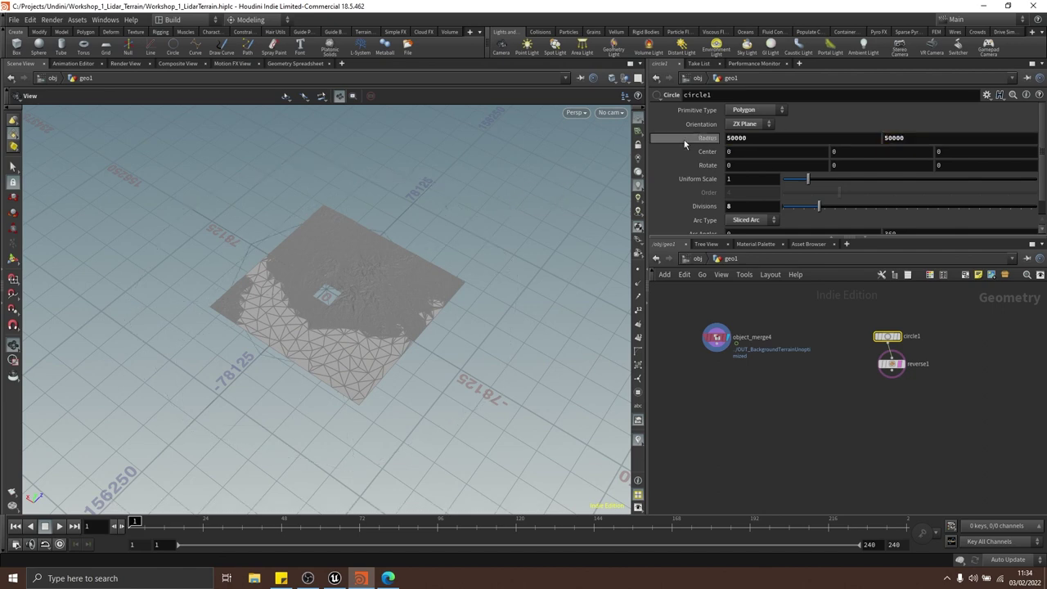
Copy circle1's first radius parameter and paste it into the second as a relative reference, ch("radx")
{"action": "right_click", "coordinate": [748, 140]}
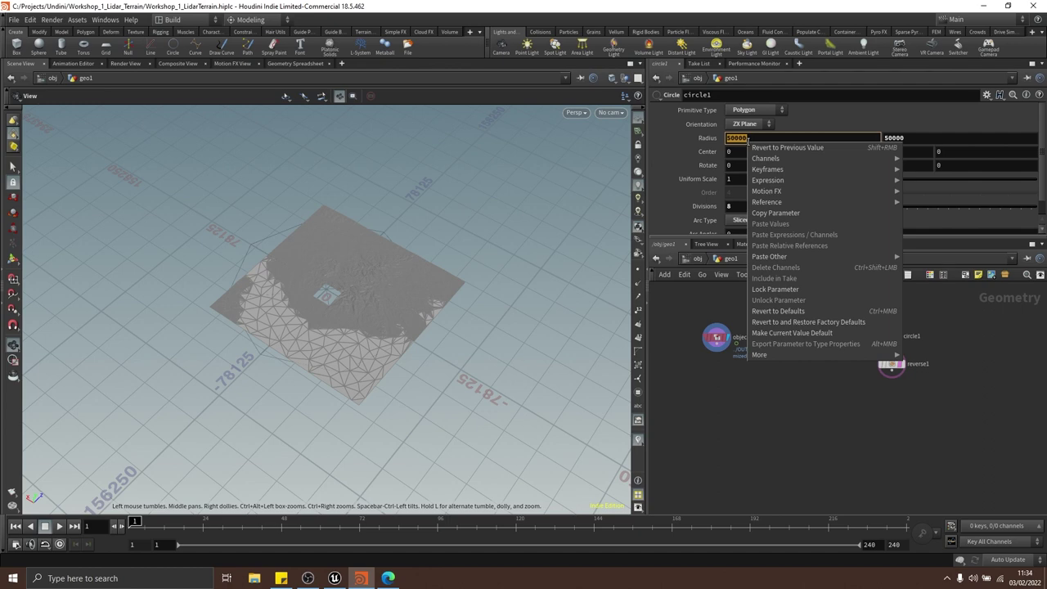
{"action": "left_click", "coordinate": [783, 214]}
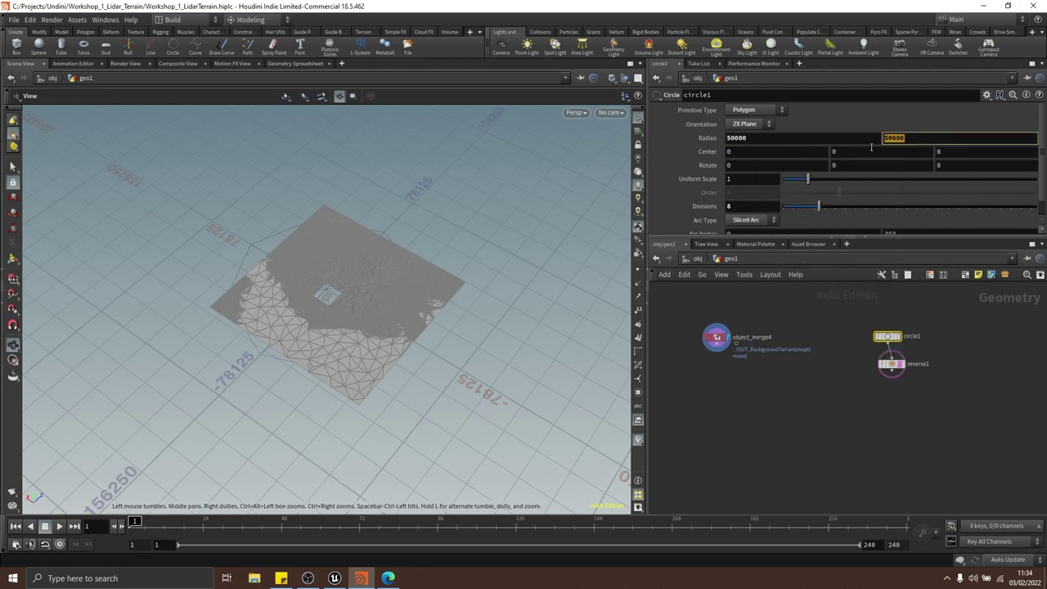
{"action": "right_click", "coordinate": [908, 139]}
{"action": "left_click", "coordinate": [948, 243]}
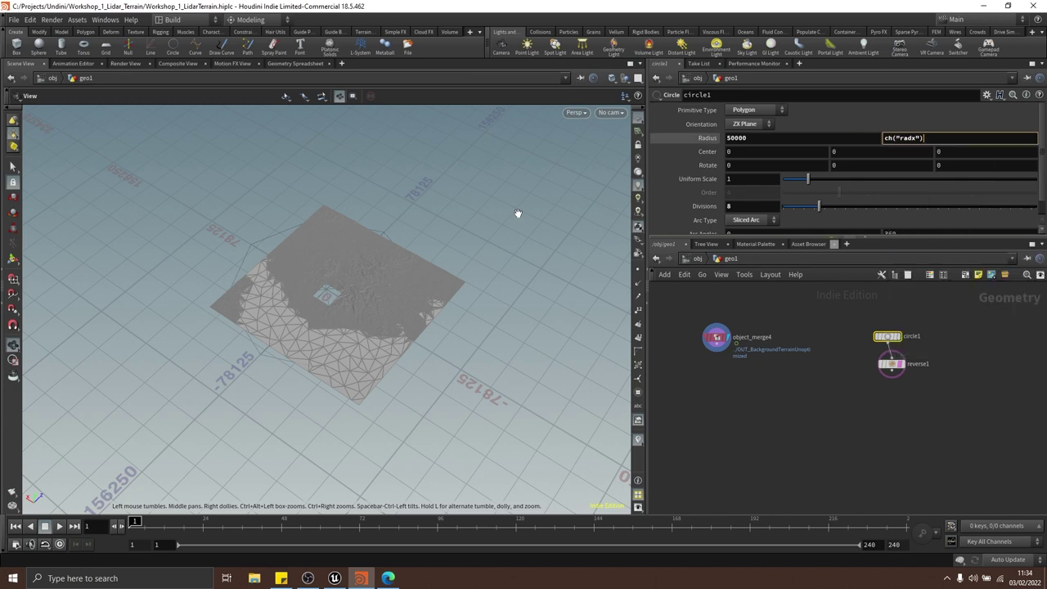
{"action": "left_click_drag", "start_coordinate": [430, 251], "coordinate": [435, 220]}
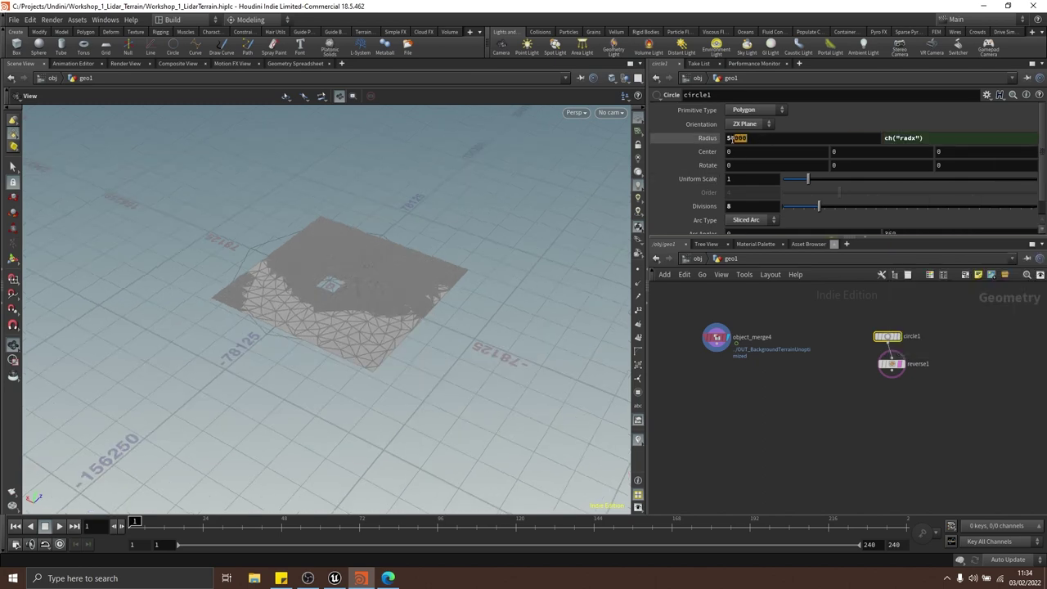
Try a circle1 radius of 70000 against the terrain and return it to 50000
{"action": "left_click", "coordinate": [730, 138]}
{"action": "left_click", "coordinate": [730, 138]}
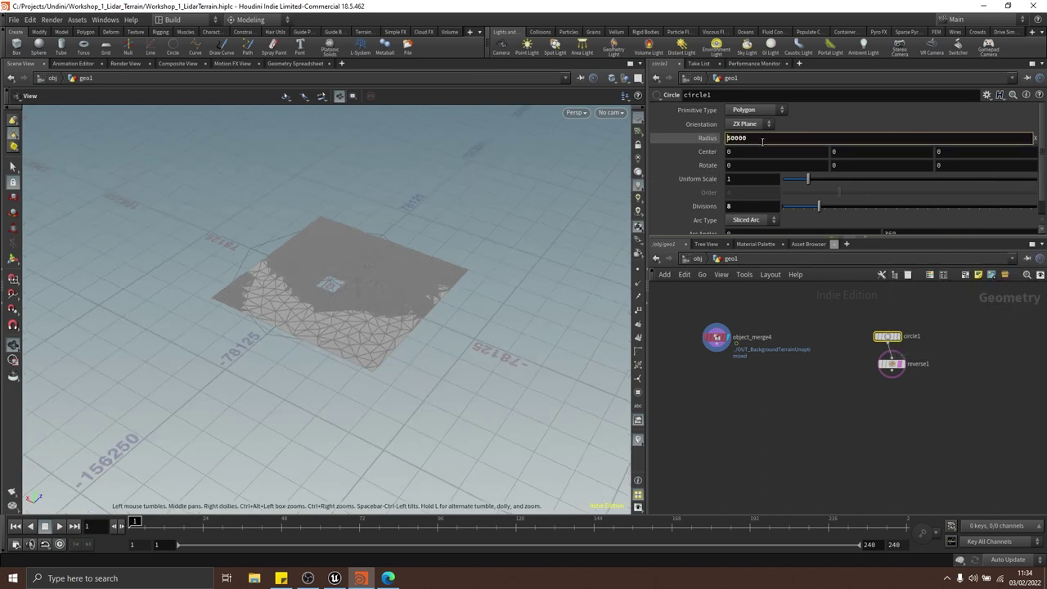
{"action": "type", "text": "7"}
{"action": "key", "text": "Return"}
{"action": "left_click_drag", "start_coordinate": [421, 217], "coordinate": [423, 264]}
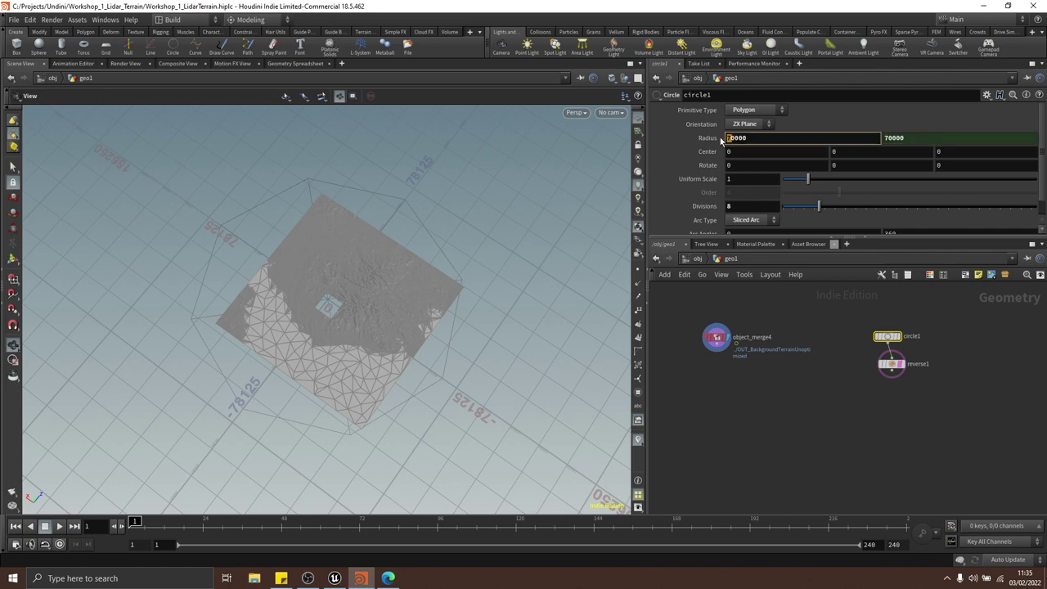
{"action": "type", "text": "5"}
{"action": "key", "text": "Return"}
{"action": "left_click_drag", "start_coordinate": [479, 180], "coordinate": [415, 227]}
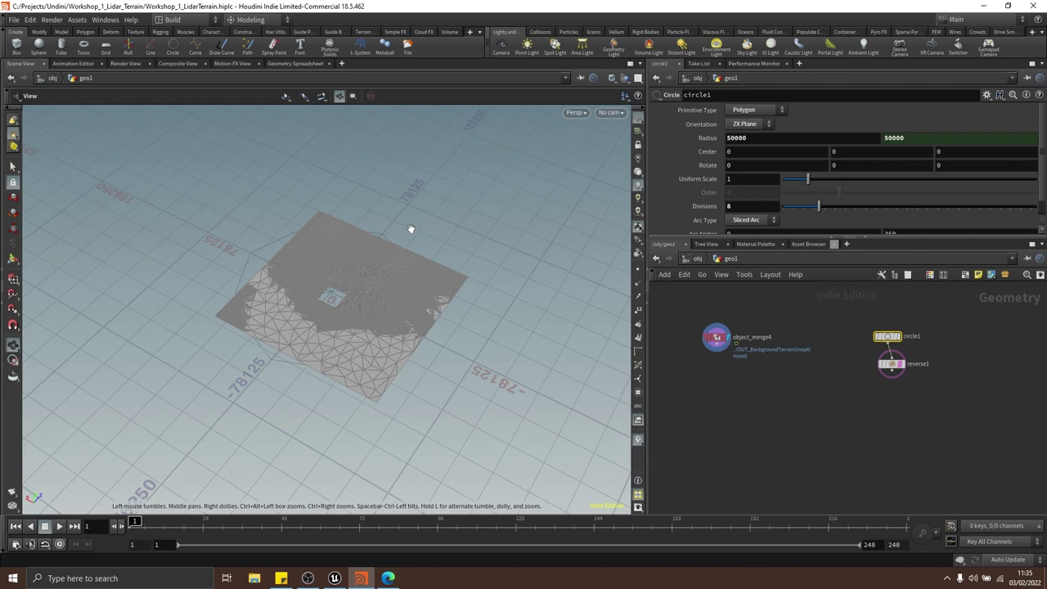
Examine the circle outline against the terrain from several angles and look over the earlier nodes in the network
{"action": "scroll", "coordinate": [424, 317], "scroll_direction": "up", "scroll_amount": 4}
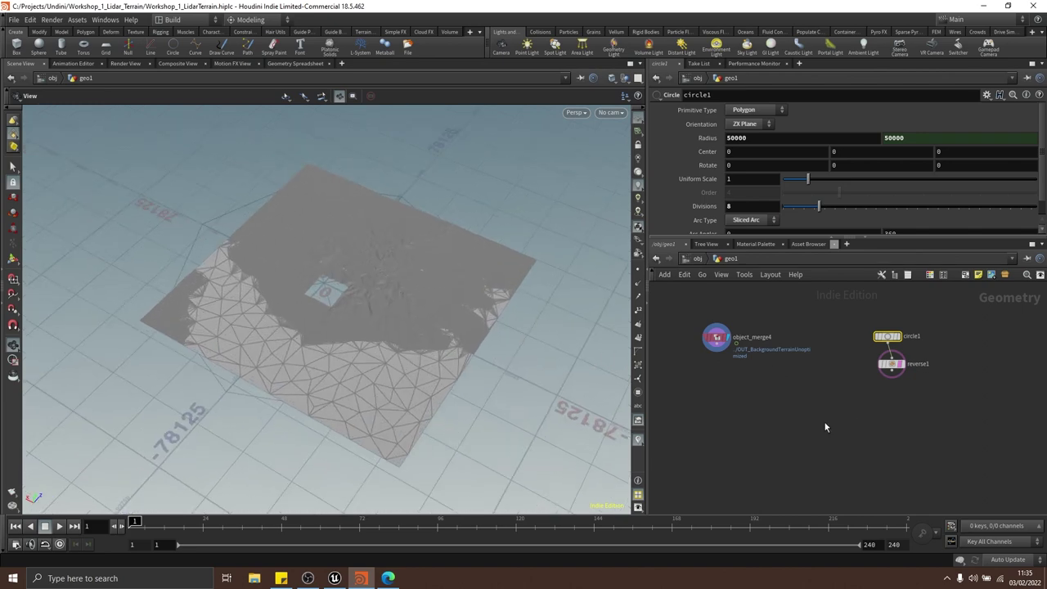
{"action": "left_click_drag", "start_coordinate": [475, 257], "coordinate": [362, 344]}
{"action": "middle_click_drag", "start_coordinate": [732, 360], "coordinate": [920, 361]}
{"action": "scroll", "coordinate": [867, 358], "scroll_direction": "down", "scroll_amount": 5}
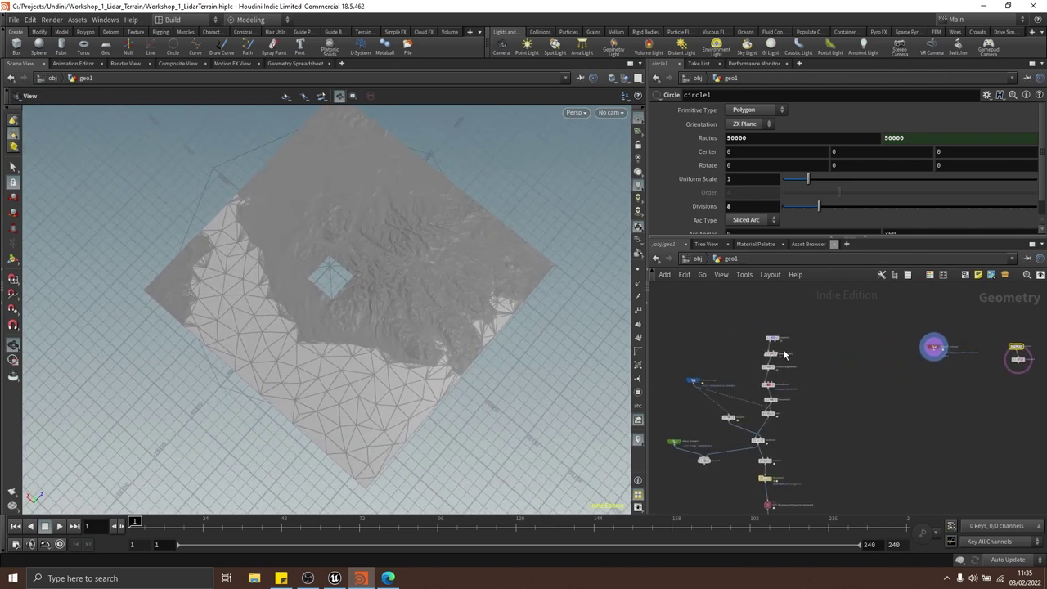
{"action": "middle_click_drag", "start_coordinate": [806, 347], "coordinate": [805, 307]}
{"action": "scroll", "coordinate": [801, 306], "scroll_direction": "up", "scroll_amount": 2}
{"action": "middle_click_drag", "start_coordinate": [799, 446], "coordinate": [804, 360]}
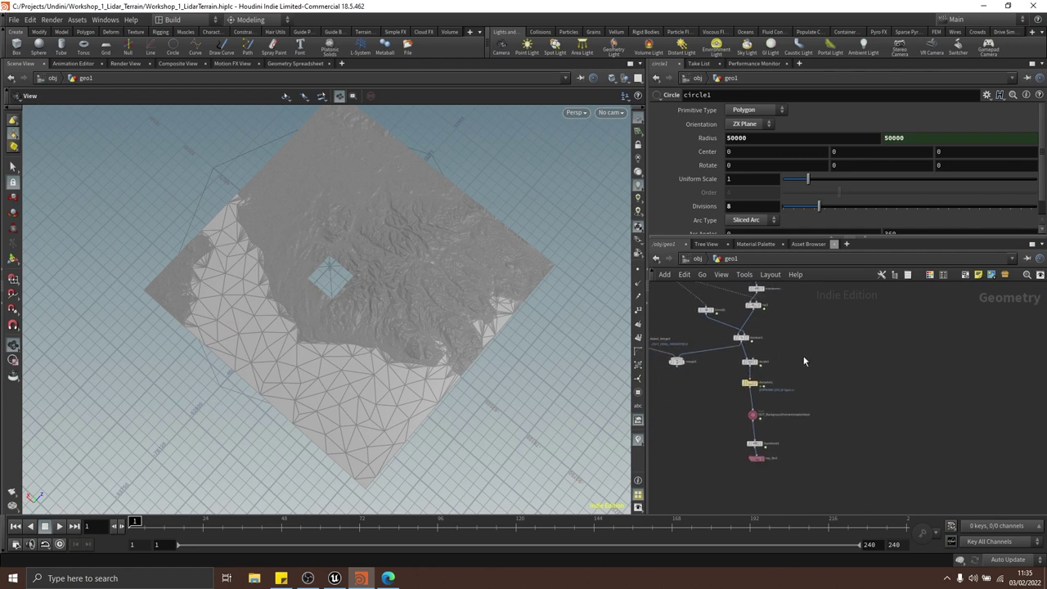
{"action": "scroll", "coordinate": [769, 388], "scroll_direction": "up", "scroll_amount": 4}
{"action": "scroll", "coordinate": [938, 368], "scroll_direction": "down", "scroll_amount": 3}
{"action": "middle_click_drag", "start_coordinate": [939, 362], "coordinate": [734, 492]}
{"action": "scroll", "coordinate": [675, 401], "scroll_direction": "down", "scroll_amount": 3}
{"action": "left_click_drag", "start_coordinate": [305, 324], "coordinate": [442, 282]}
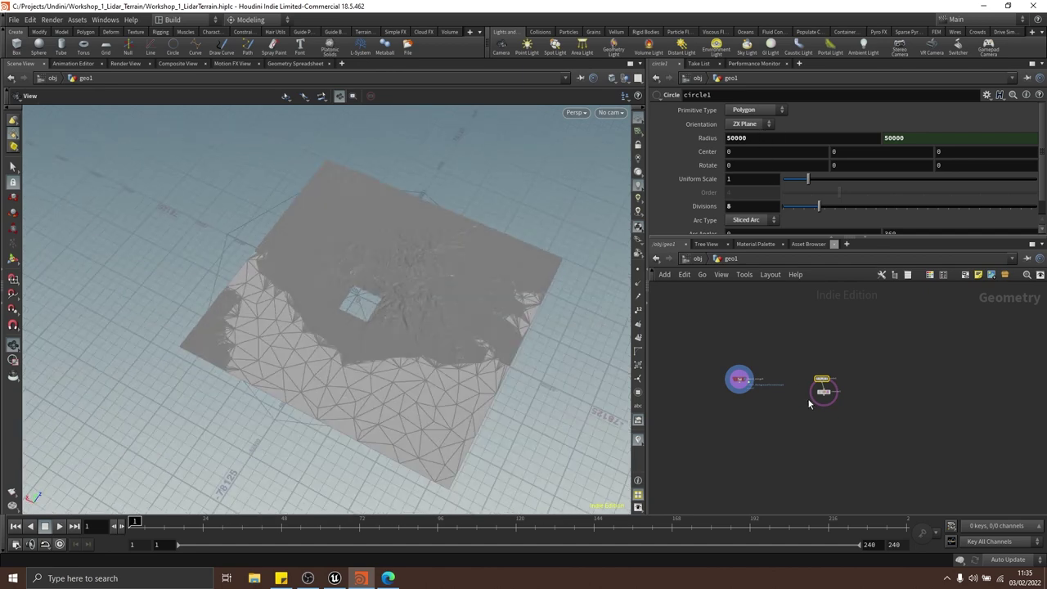
{"action": "scroll", "coordinate": [809, 403], "scroll_direction": "up", "scroll_amount": 3}
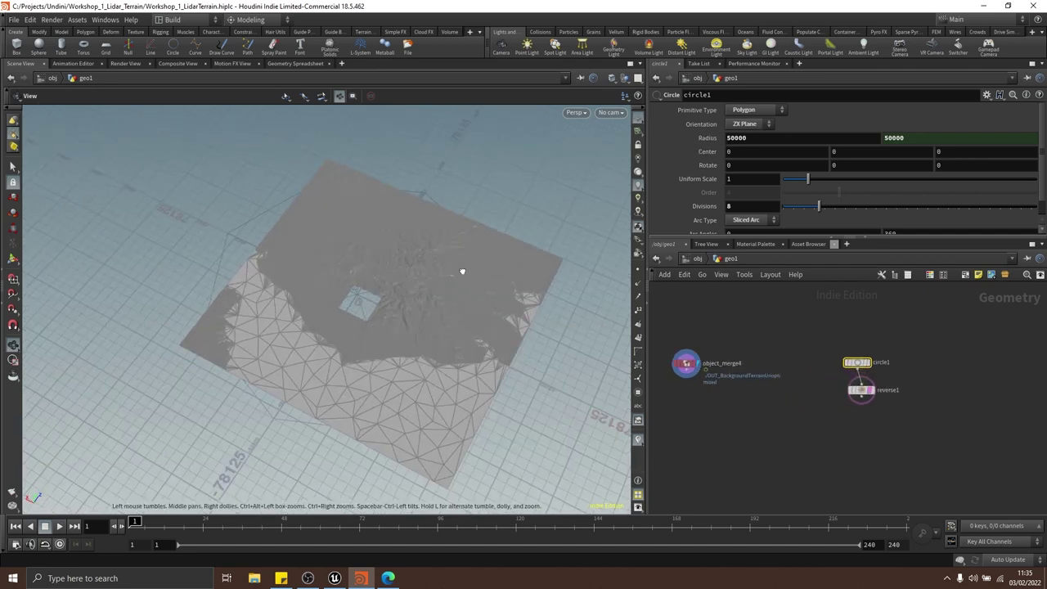
{"action": "left_click_drag", "start_coordinate": [460, 271], "coordinate": [493, 286]}
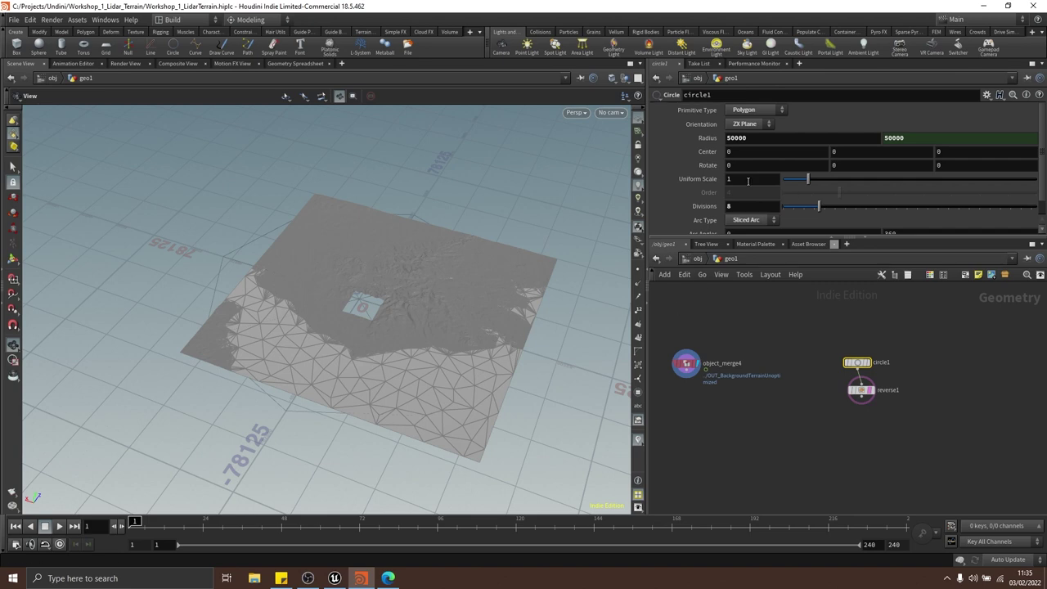
{"action": "left_click_drag", "start_coordinate": [476, 221], "coordinate": [420, 230]}
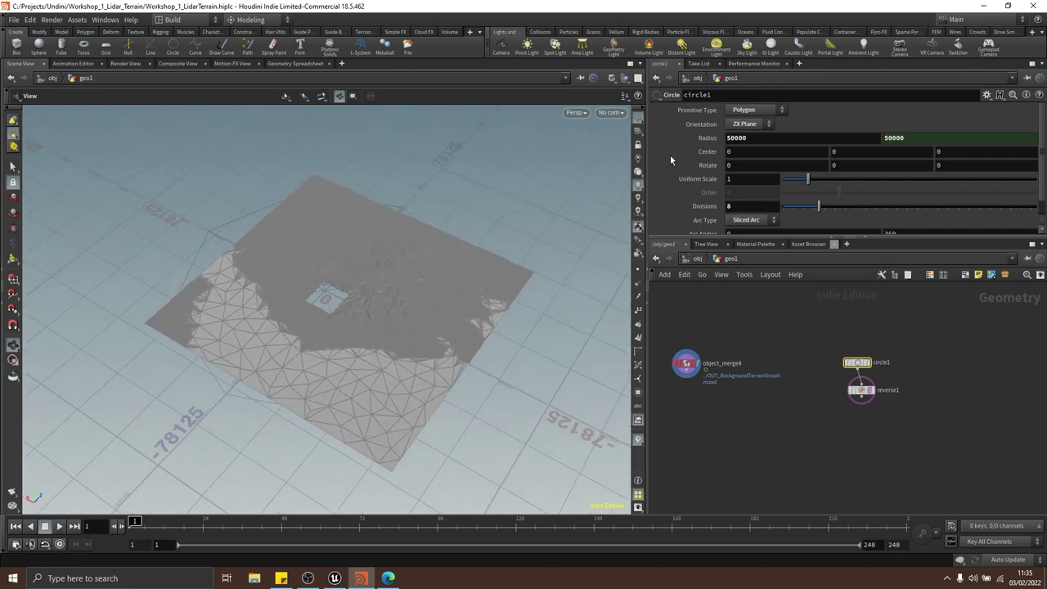
Replace circle1's first radius value with the expression bbox("../object_merge4/")
{"action": "double_click", "coordinate": [739, 138]}
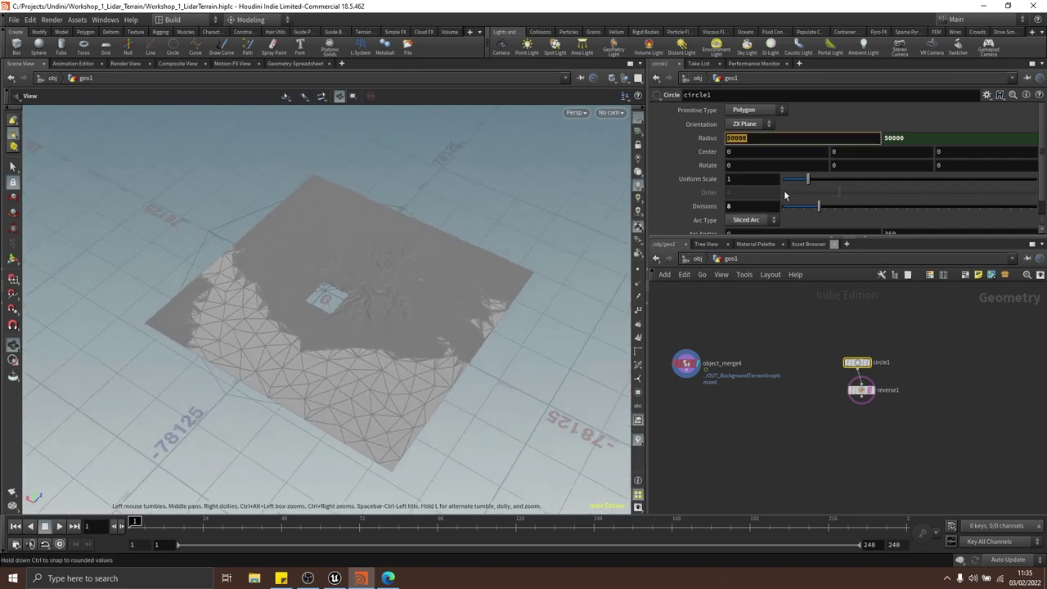
{"action": "type", "text": "bbox("}
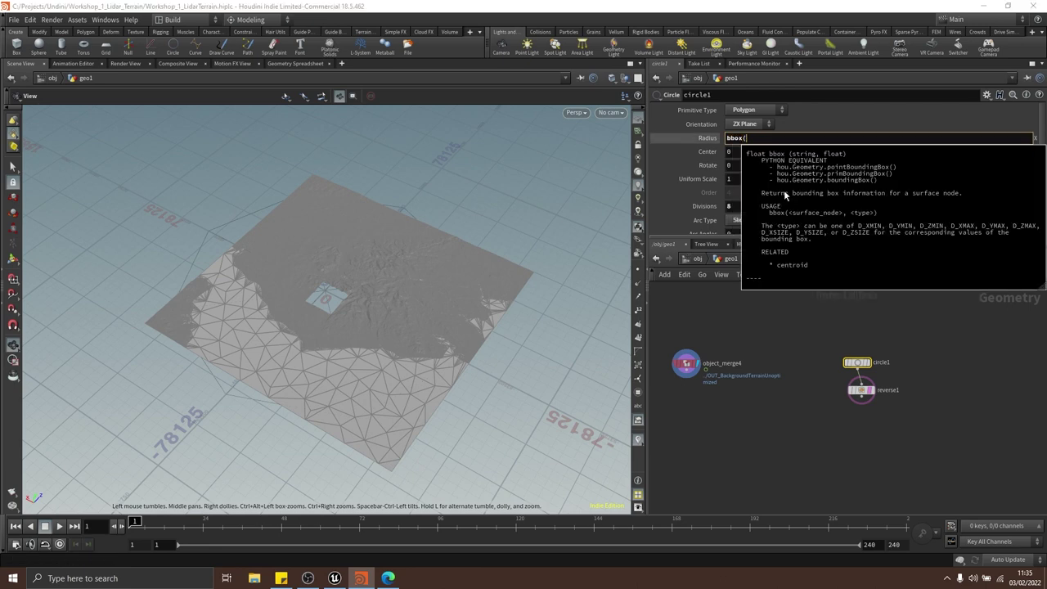
{"action": "type", "text": "\""}
{"action": "type", "text": "\""}
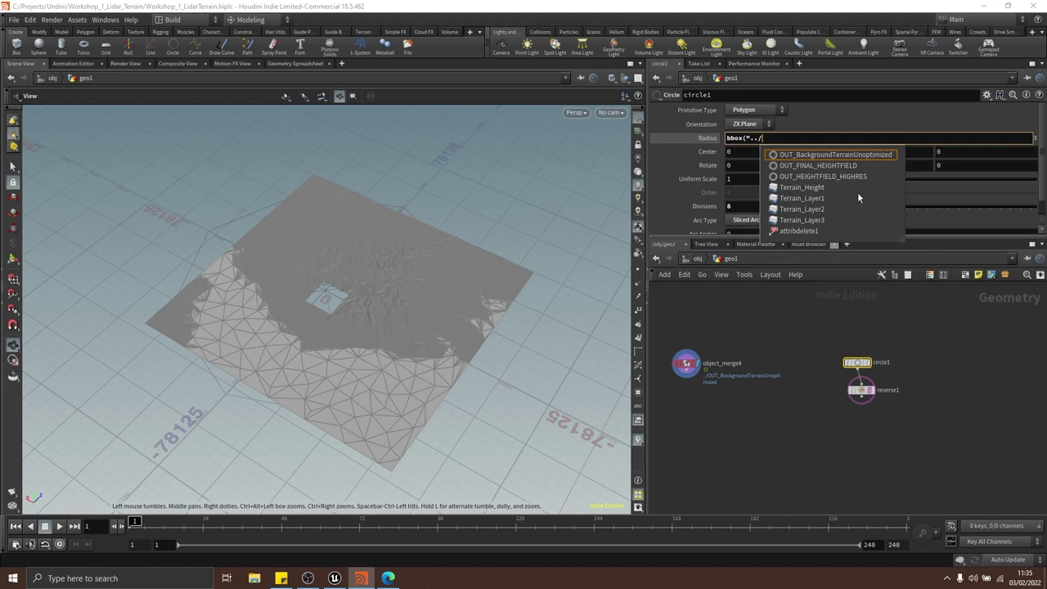
{"action": "type", "text": "object"}
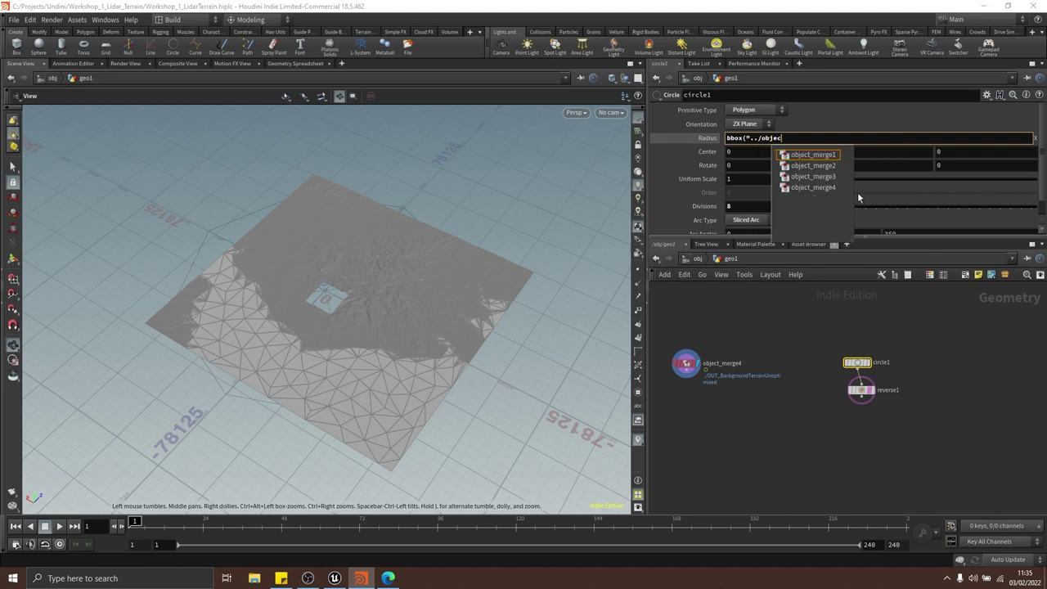
{"action": "left_click", "coordinate": [821, 187]}
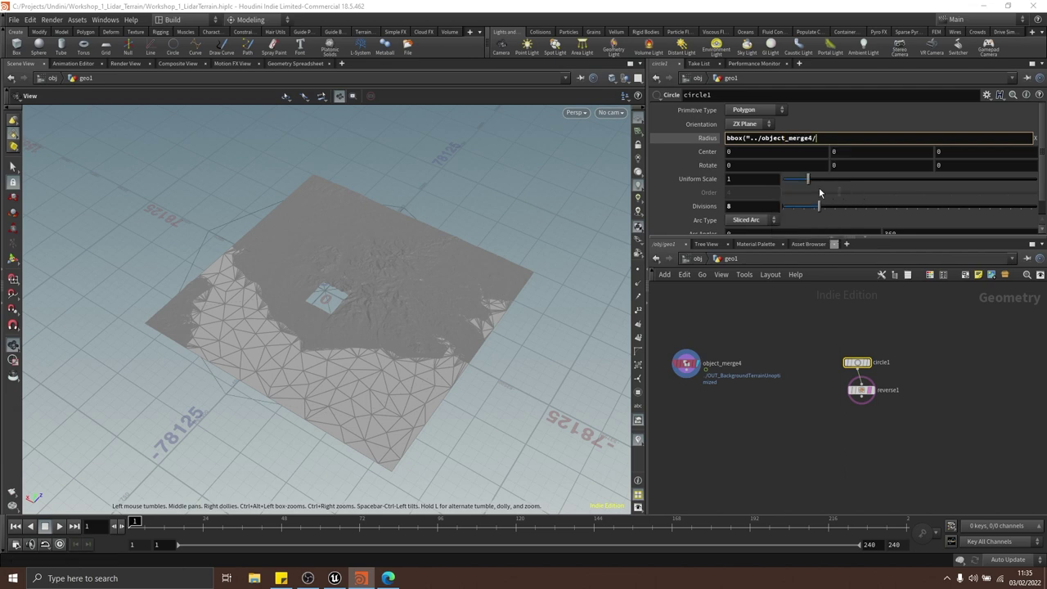
{"action": "type", "text": "\""}
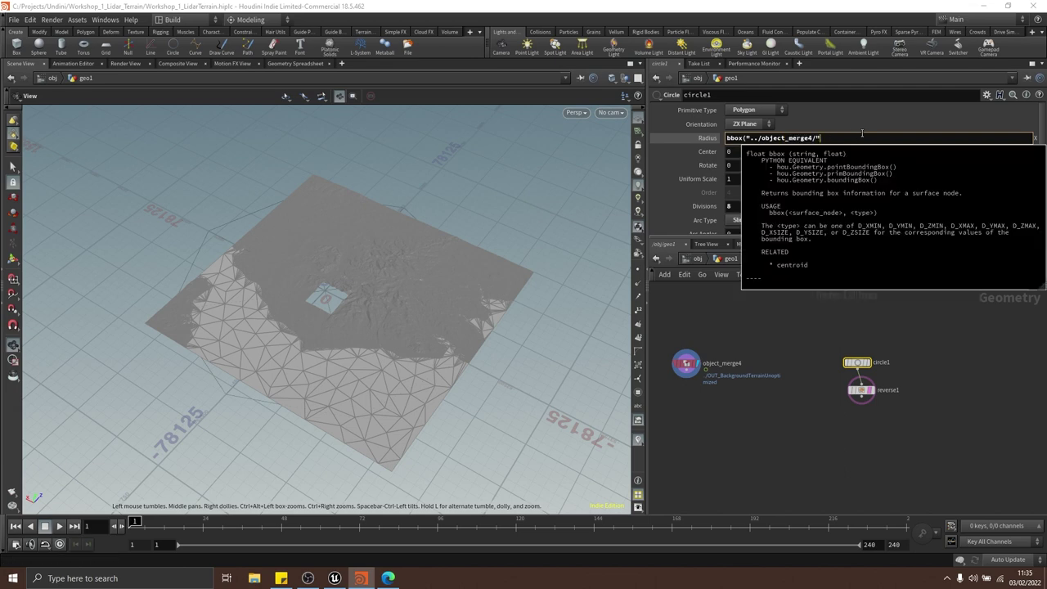
{"action": "type", "text": ")"}
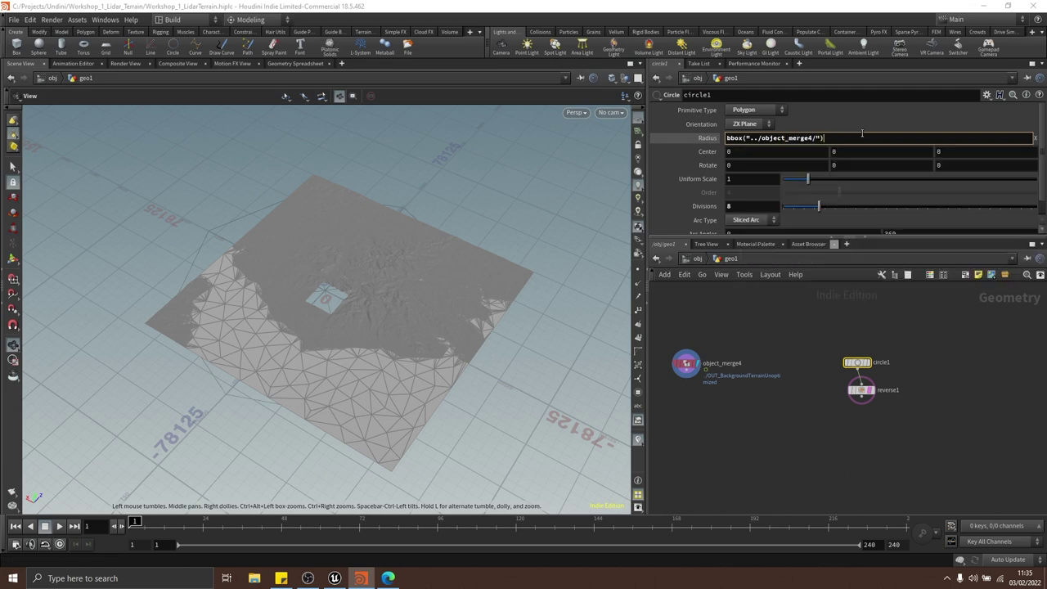
{"action": "key", "text": "Return"}
{"action": "left_click_drag", "start_coordinate": [475, 224], "coordinate": [467, 250]}
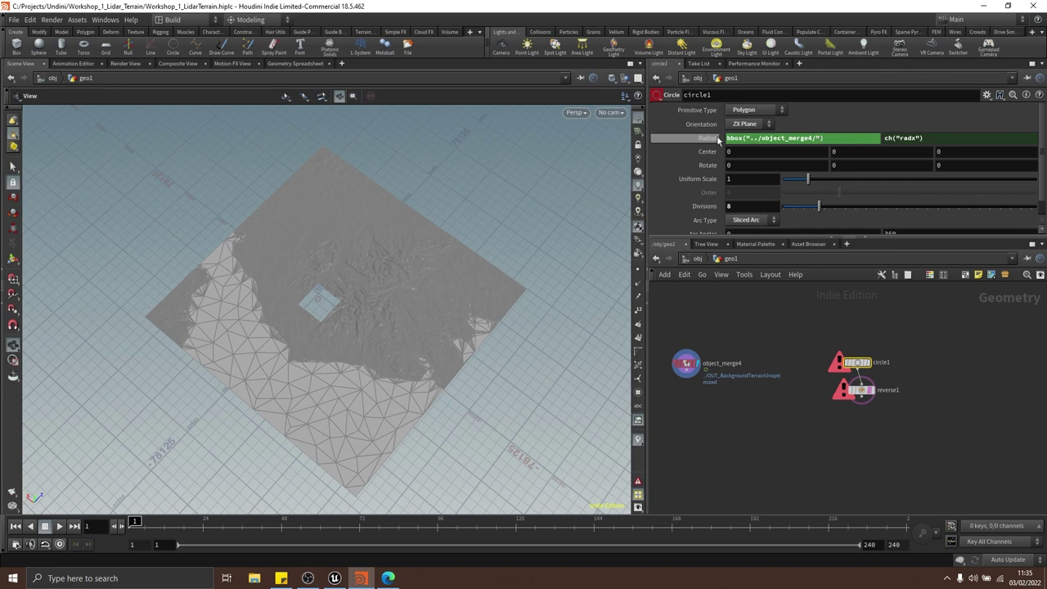
Complete circle1's radius expression with the X-size argument so it reads bbox("../object_merge4/",D_XSIZE)
{"action": "left_click", "coordinate": [817, 137]}
{"action": "left_click_drag", "start_coordinate": [820, 146], "coordinate": [744, 140]}
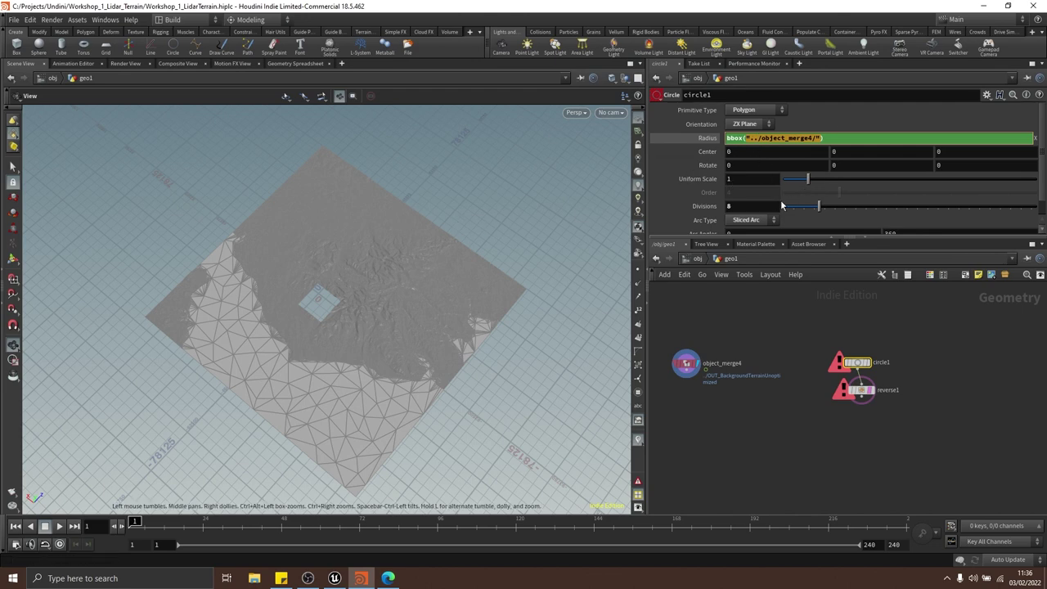
{"action": "key", "text": "BackSpace"}
{"action": "key", "text": "Return"}
{"action": "left_click", "coordinate": [787, 140]}
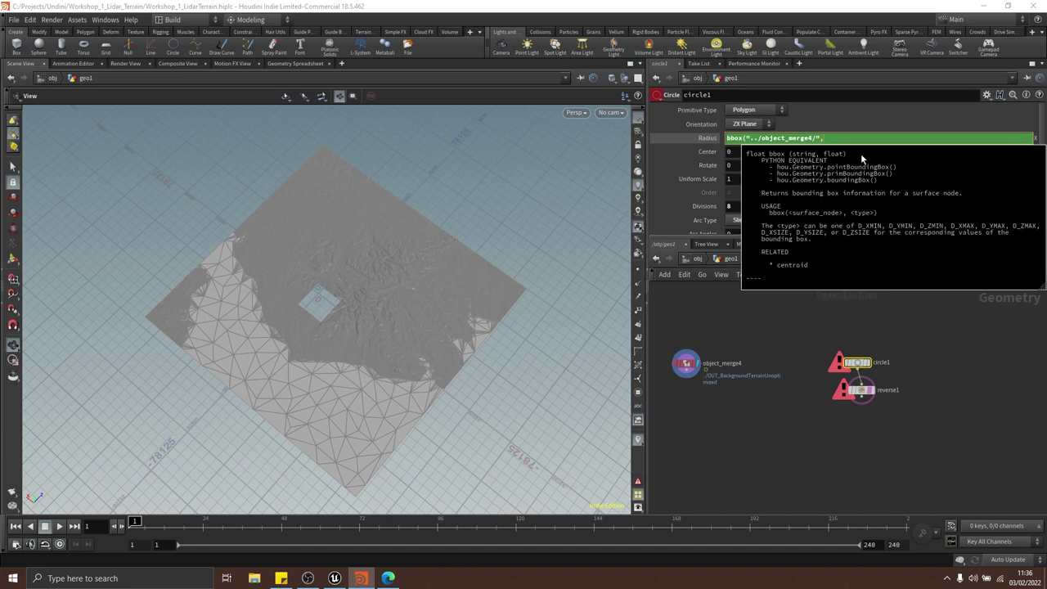
{"action": "type", "text": ",D_XSIZE"}
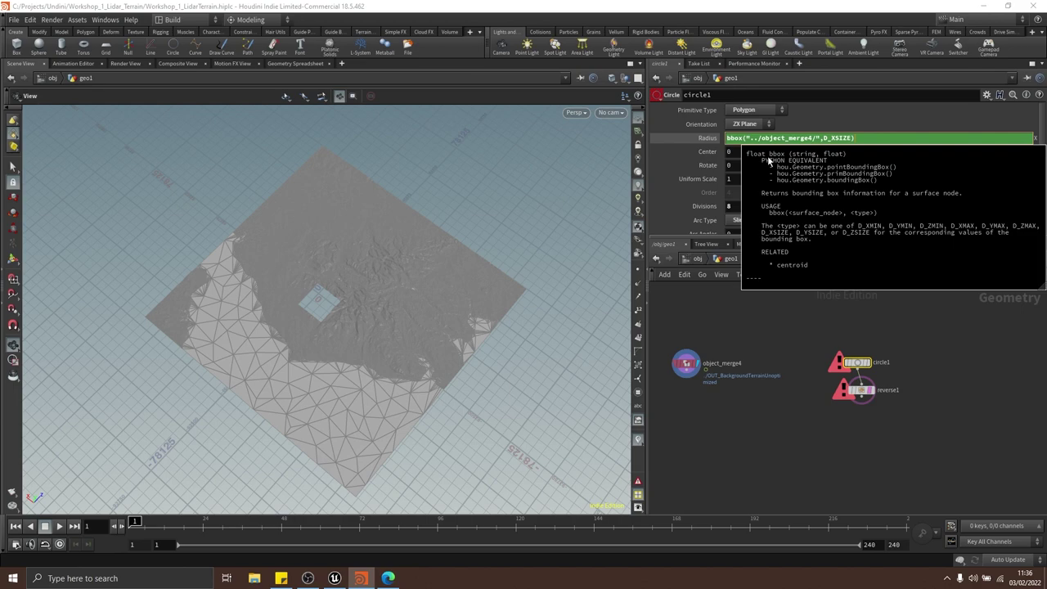
{"action": "key", "text": "Return"}
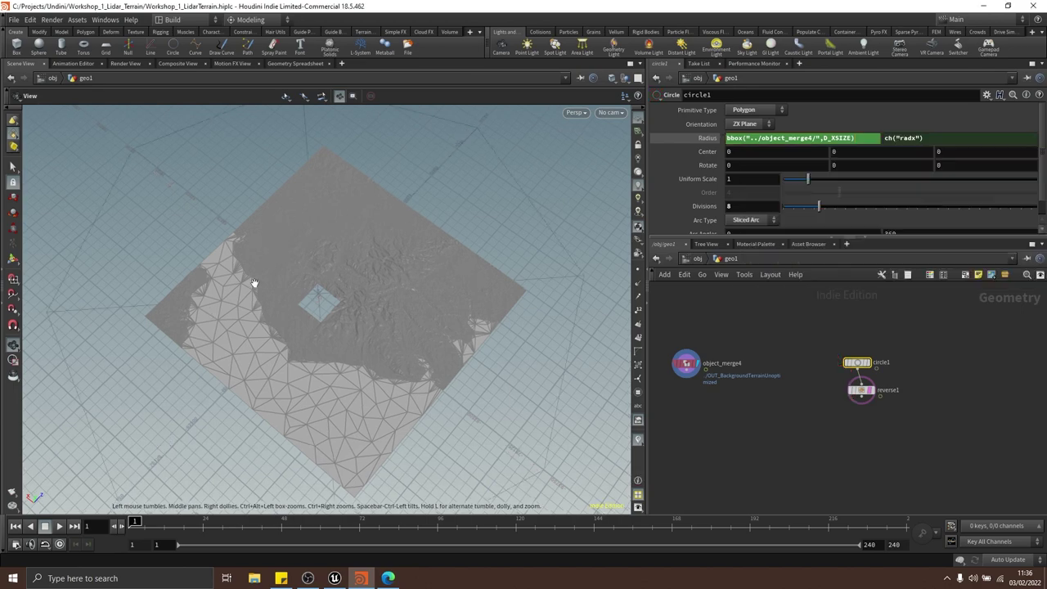
{"action": "left_click_drag", "start_coordinate": [355, 247], "coordinate": [391, 170]}
{"action": "right_click_drag", "start_coordinate": [390, 170], "coordinate": [327, 227]}
{"action": "left_click_drag", "start_coordinate": [327, 227], "coordinate": [366, 324]}
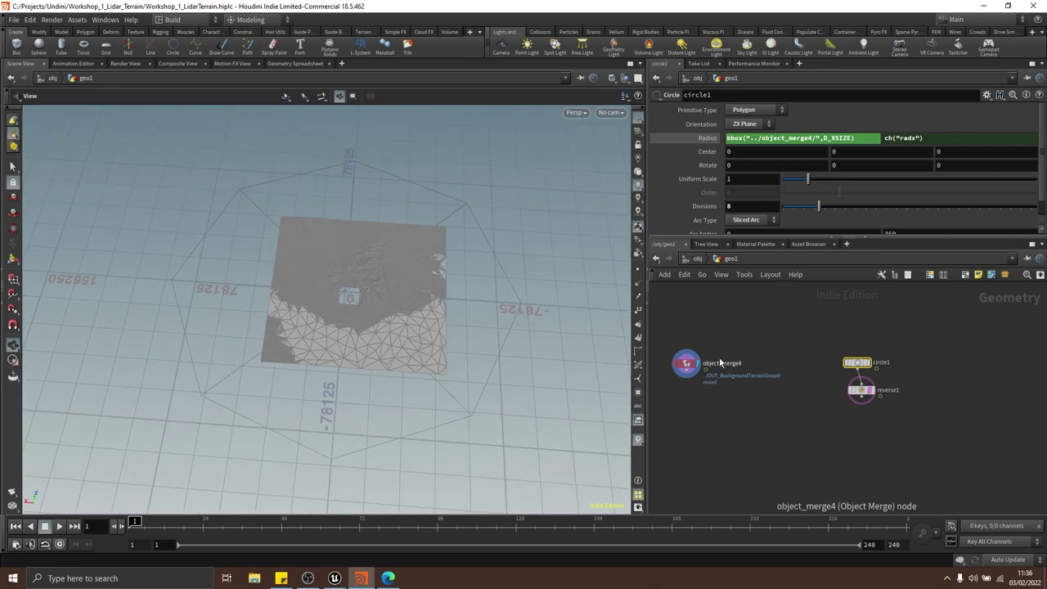
Insert a Transform node between filecache1 and OUT_BackgroundTerrainUnoptimized
{"action": "scroll", "coordinate": [753, 405], "scroll_direction": "down", "scroll_amount": 4}
{"action": "scroll", "coordinate": [713, 384], "scroll_direction": "up", "scroll_amount": 3}
{"action": "scroll", "coordinate": [777, 382], "scroll_direction": "up", "scroll_amount": 1}
{"action": "scroll", "coordinate": [780, 412], "scroll_direction": "down", "scroll_amount": 6}
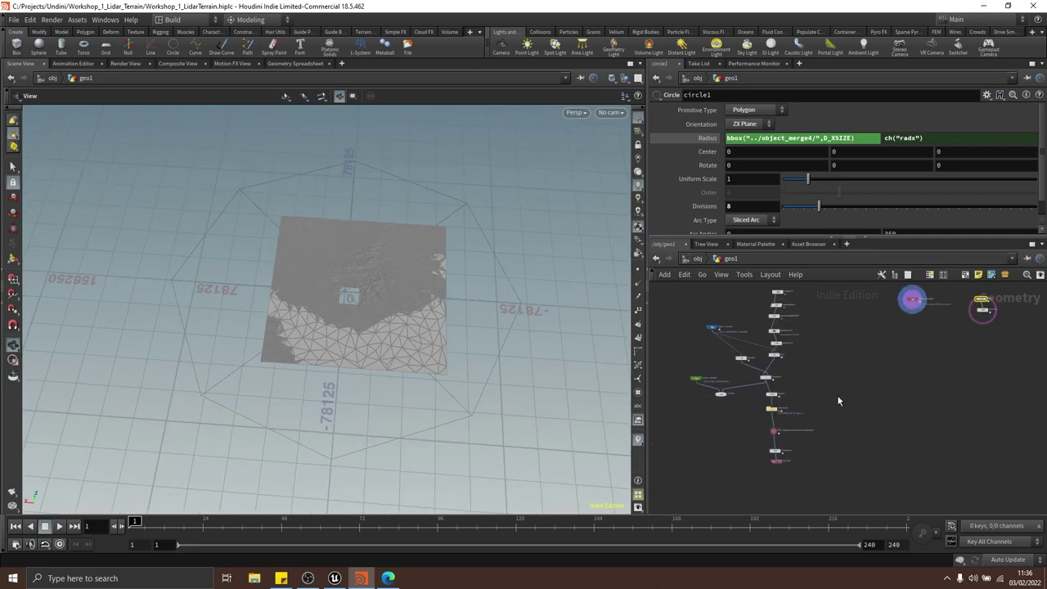
{"action": "scroll", "coordinate": [797, 437], "scroll_direction": "up", "scroll_amount": 5}
{"action": "key", "text": "Tab"}
{"action": "type", "text": "transform"}
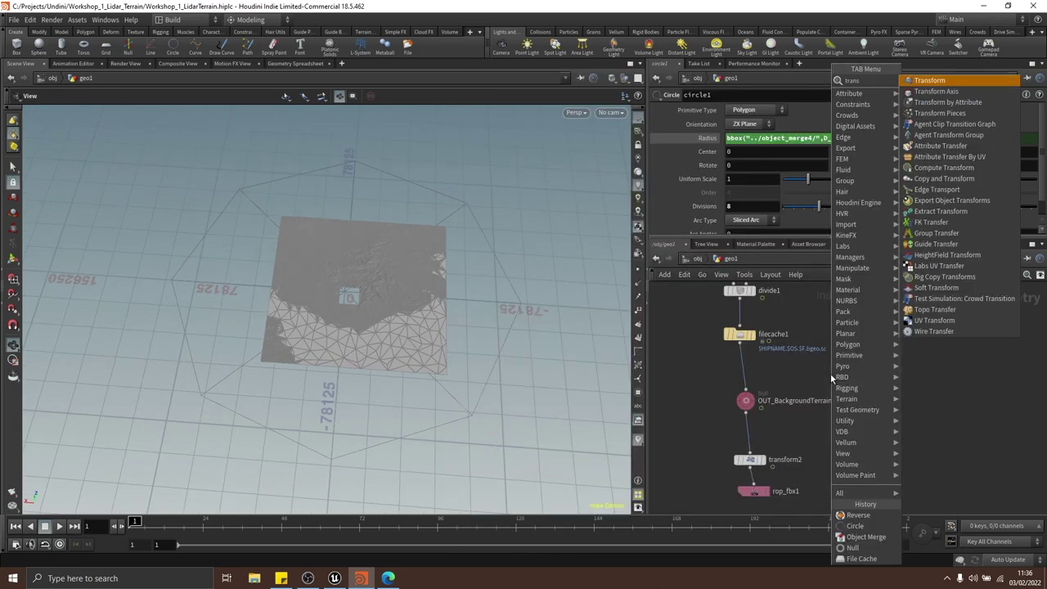
{"action": "key", "text": "Return"}
{"action": "left_click", "coordinate": [830, 376]}
{"action": "left_click_drag", "start_coordinate": [836, 380], "coordinate": [745, 373]}
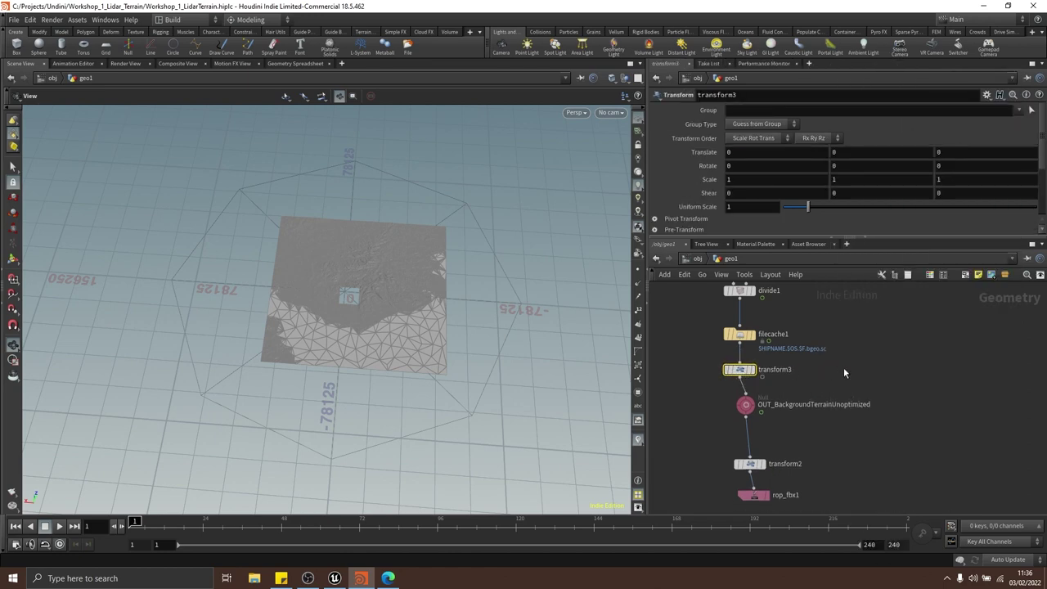
Vary the new Transform node's uniform scale to test whether the circle follows the terrain's size
{"action": "left_click_drag", "start_coordinate": [808, 207], "coordinate": [816, 213]}
{"action": "left_click_drag", "start_coordinate": [597, 231], "coordinate": [567, 231]}
{"action": "key", "text": "space+h"}
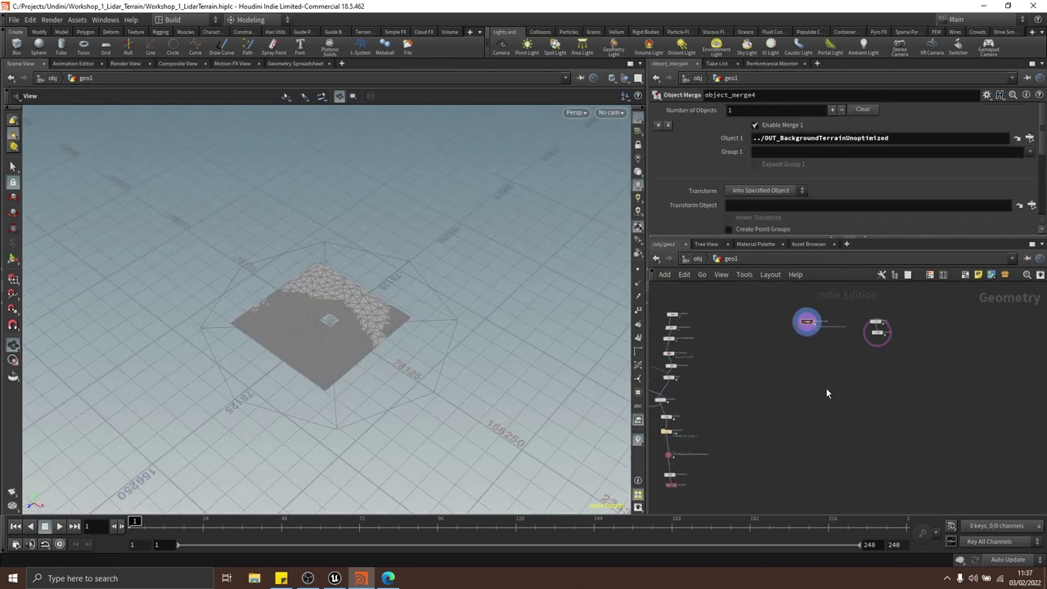
Halve circle1's radius by extending its expression to bbox("../object_merge4/",D_XSIZE)*.5
{"action": "middle_click_drag", "start_coordinate": [910, 334], "coordinate": [781, 359]}
{"action": "scroll", "coordinate": [521, 329], "scroll_direction": "up", "scroll_amount": 3}
{"action": "left_click_drag", "start_coordinate": [516, 328], "coordinate": [401, 201]}
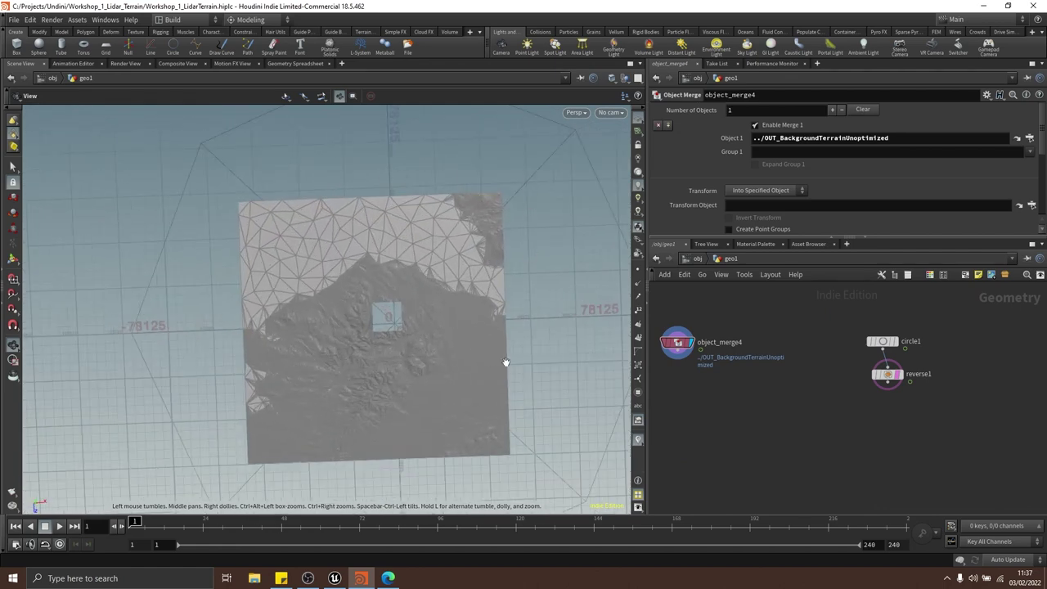
{"action": "scroll", "coordinate": [954, 358], "scroll_direction": "up", "scroll_amount": 1}
{"action": "scroll", "coordinate": [954, 358], "scroll_direction": "up", "scroll_amount": 2}
{"action": "left_click", "coordinate": [830, 332]}
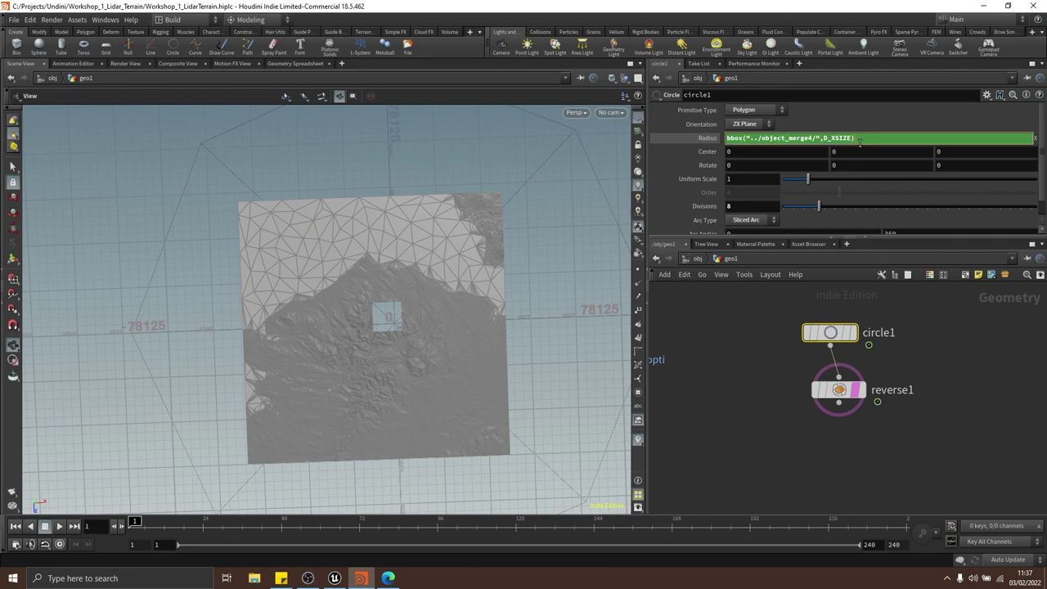
{"action": "type", "text": ".5"}
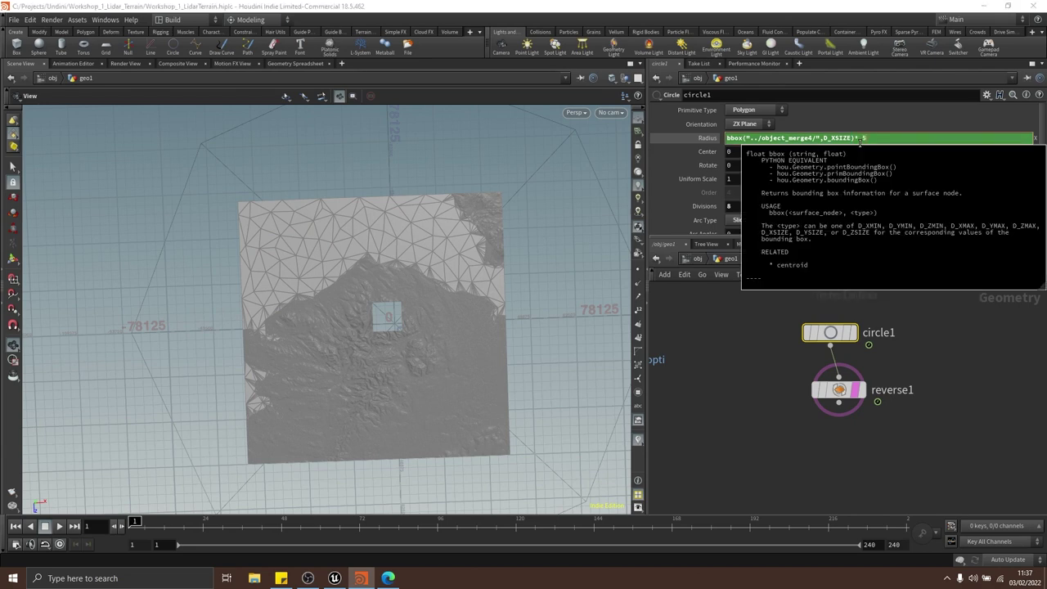
{"action": "key", "text": "Return"}
Examine how the circle's outline fits around the background terrain and its square centre opening
{"action": "mouse_move", "coordinate": [385, 319]}
{"action": "left_mouse_down"}
{"action": "mouse_move", "coordinate": [417, 312]}
{"action": "mouse_move", "coordinate": [385, 290]}
{"action": "mouse_move", "coordinate": [402, 322]}
{"action": "mouse_move", "coordinate": [441, 173]}
{"action": "mouse_move", "coordinate": [449, 222]}
{"action": "mouse_move", "coordinate": [442, 184]}
{"action": "mouse_move", "coordinate": [416, 348]}
{"action": "mouse_move", "coordinate": [413, 278]}
{"action": "mouse_move", "coordinate": [398, 240]}
{"action": "mouse_move", "coordinate": [388, 271]}
{"action": "mouse_move", "coordinate": [392, 251]}
{"action": "mouse_move", "coordinate": [374, 268]}
{"action": "mouse_move", "coordinate": [381, 240]}
{"action": "left_mouse_up"}
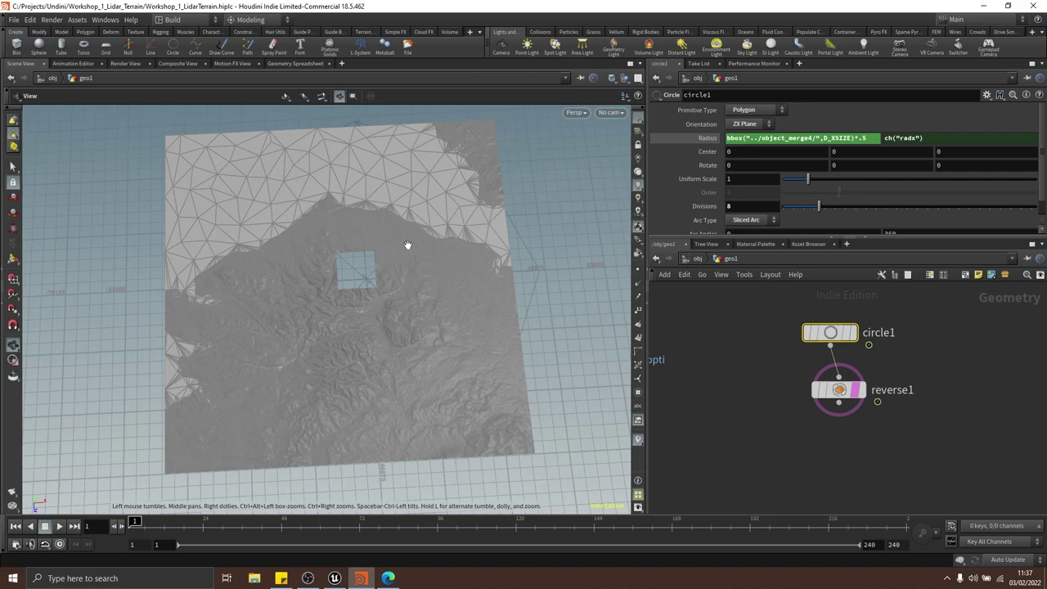
{"action": "scroll", "coordinate": [404, 217], "scroll_direction": "up", "scroll_amount": 5}
{"action": "scroll", "coordinate": [455, 232], "scroll_direction": "down", "scroll_amount": 10}
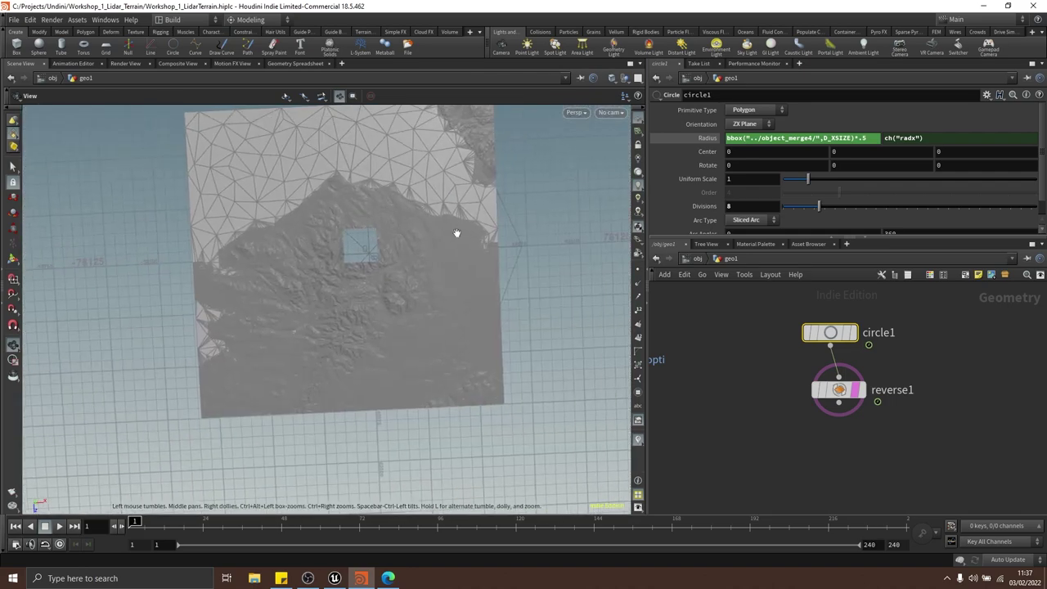
{"action": "left_click_drag", "start_coordinate": [461, 231], "coordinate": [433, 241]}
{"action": "left_click_drag", "start_coordinate": [906, 352], "coordinate": [811, 310]}
{"action": "mouse_move", "coordinate": [485, 272]}
{"action": "left_mouse_down"}
{"action": "mouse_move", "coordinate": [491, 259]}
{"action": "mouse_move", "coordinate": [467, 270]}
{"action": "left_mouse_up"}
{"action": "middle_click_drag", "start_coordinate": [467, 271], "coordinate": [470, 285]}
{"action": "scroll", "coordinate": [439, 276], "scroll_direction": "up", "scroll_amount": 2}
{"action": "left_click_drag", "start_coordinate": [438, 276], "coordinate": [449, 276]}
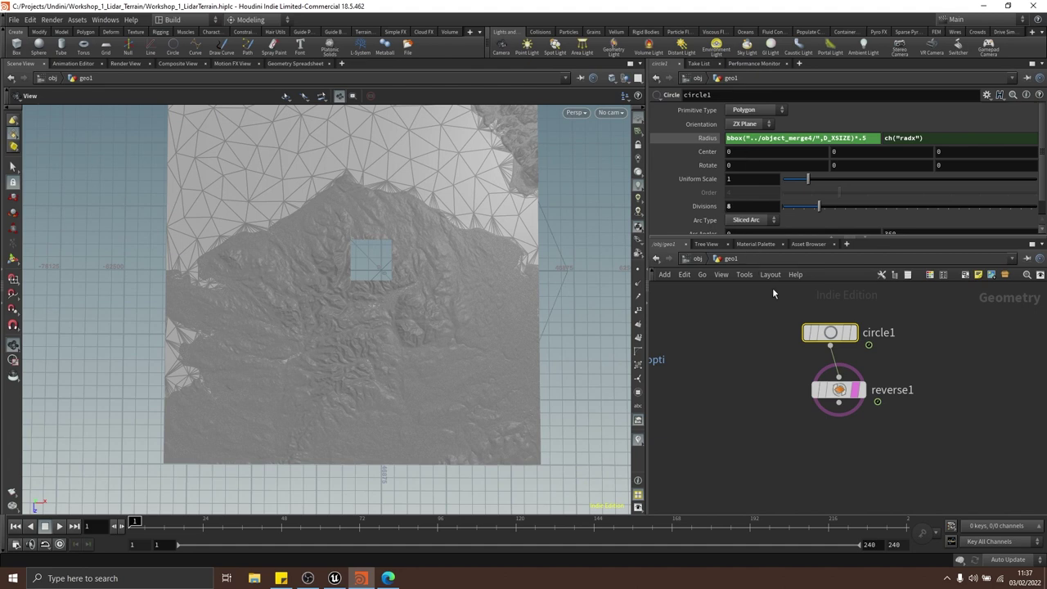
Display the high-resolution heightfield from object_merge1 and view it closely at an angle
{"action": "scroll", "coordinate": [771, 295], "scroll_direction": "down", "scroll_amount": 3}
{"action": "middle_click_drag", "start_coordinate": [748, 316], "coordinate": [781, 332]}
{"action": "scroll", "coordinate": [798, 351], "scroll_direction": "down", "scroll_amount": 5}
{"action": "middle_click_drag", "start_coordinate": [779, 373], "coordinate": [832, 381]}
{"action": "scroll", "coordinate": [833, 373], "scroll_direction": "up", "scroll_amount": 5}
{"action": "middle_click_drag", "start_coordinate": [828, 336], "coordinate": [824, 356]}
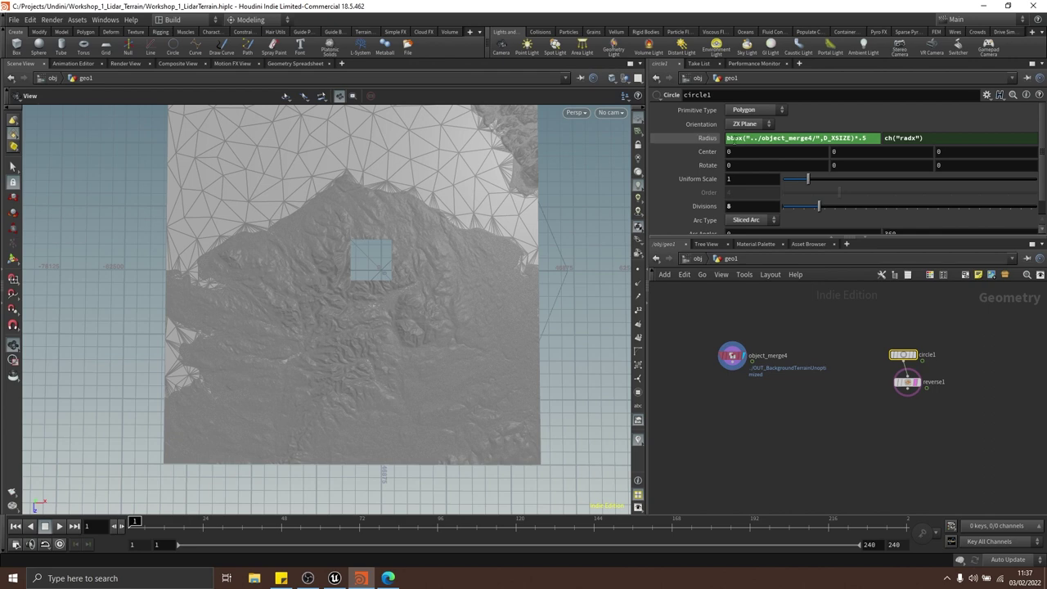
{"action": "key", "text": "h"}
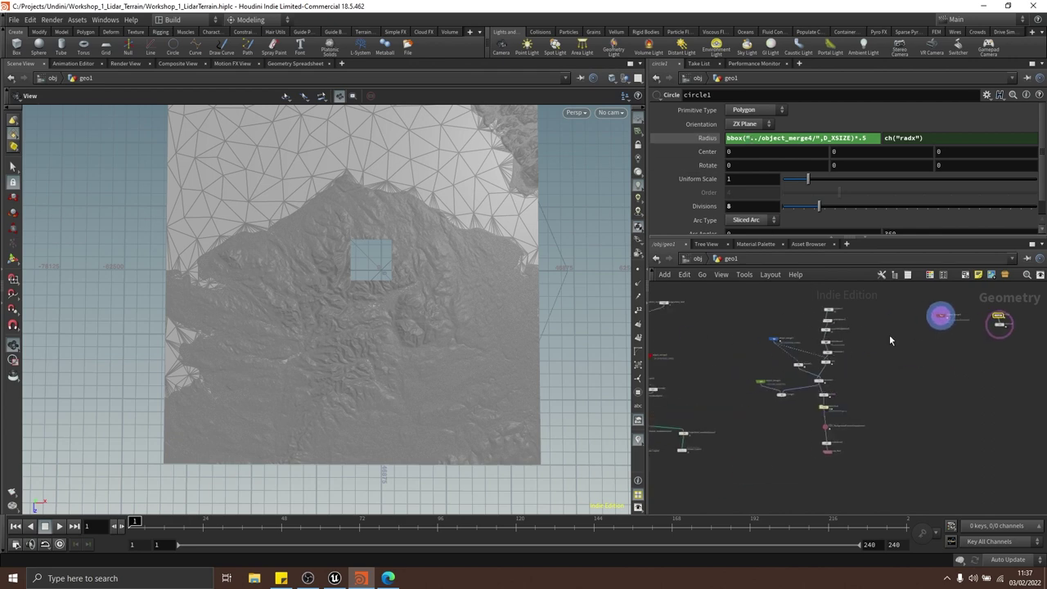
{"action": "scroll", "coordinate": [768, 340], "scroll_direction": "up", "scroll_amount": 6}
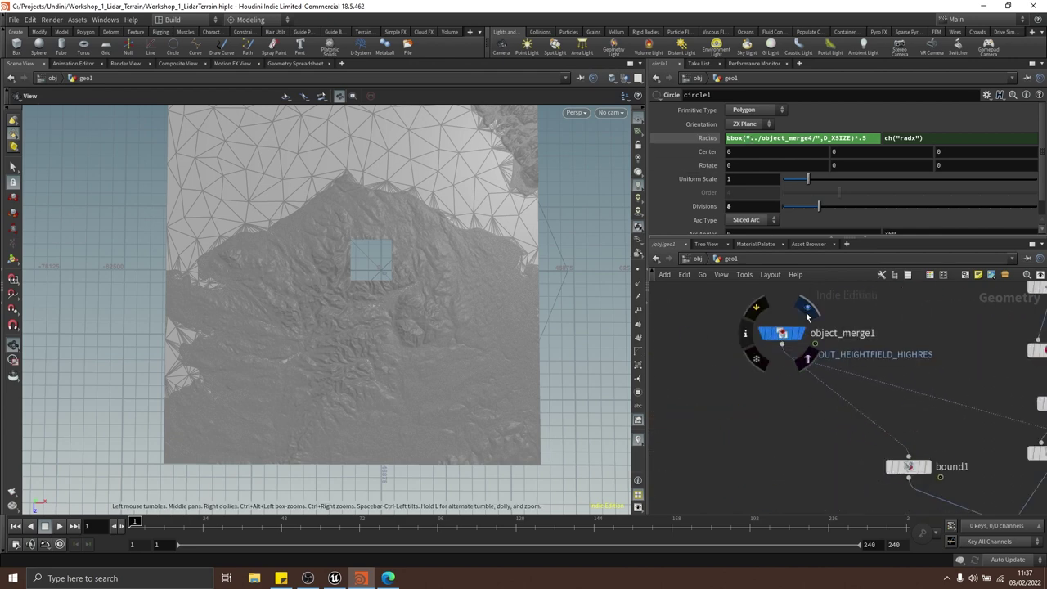
{"action": "left_click", "coordinate": [807, 315]}
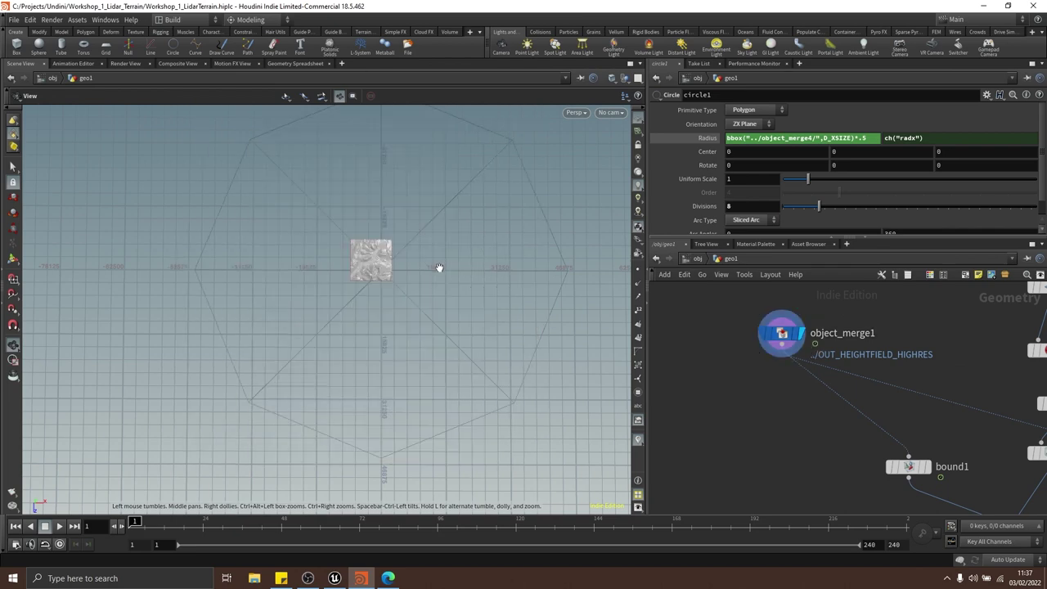
{"action": "left_click_drag", "start_coordinate": [398, 248], "coordinate": [405, 244]}
{"action": "right_click_drag", "start_coordinate": [405, 244], "coordinate": [479, 255]}
Look over the network around filecache2 and OUT_HEIGHTFIELD_HIGHRES, the source of object_merge1
{"action": "scroll", "coordinate": [783, 376], "scroll_direction": "down", "scroll_amount": 4}
{"action": "middle_click_drag", "start_coordinate": [775, 389], "coordinate": [921, 333]}
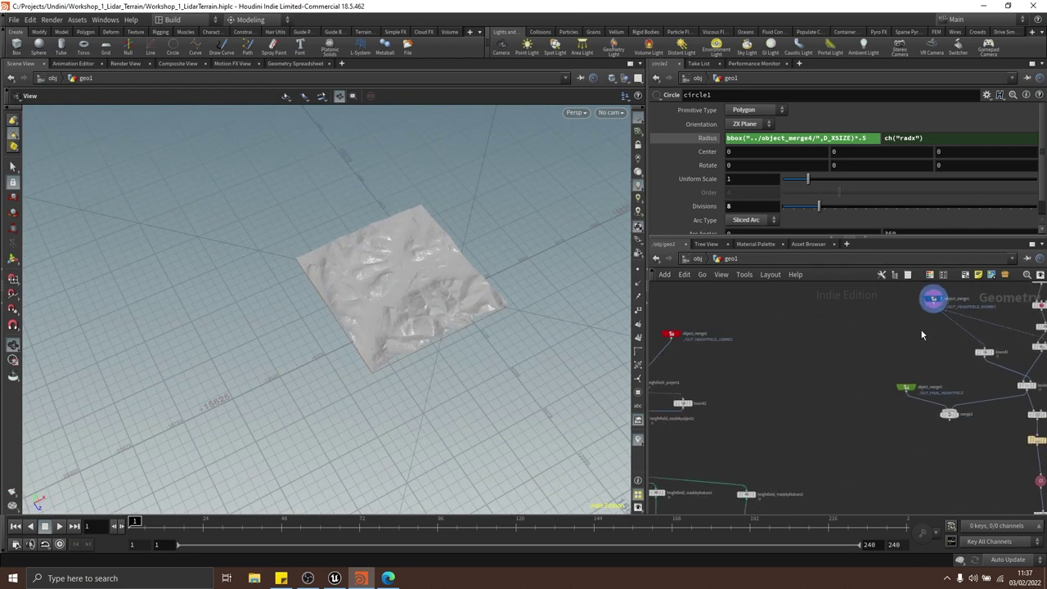
{"action": "scroll", "coordinate": [910, 320], "scroll_direction": "down", "scroll_amount": 3}
{"action": "scroll", "coordinate": [759, 314], "scroll_direction": "up", "scroll_amount": 5}
{"action": "scroll", "coordinate": [762, 335], "scroll_direction": "up", "scroll_amount": 3}
{"action": "middle_click_drag", "start_coordinate": [830, 329], "coordinate": [841, 379]}
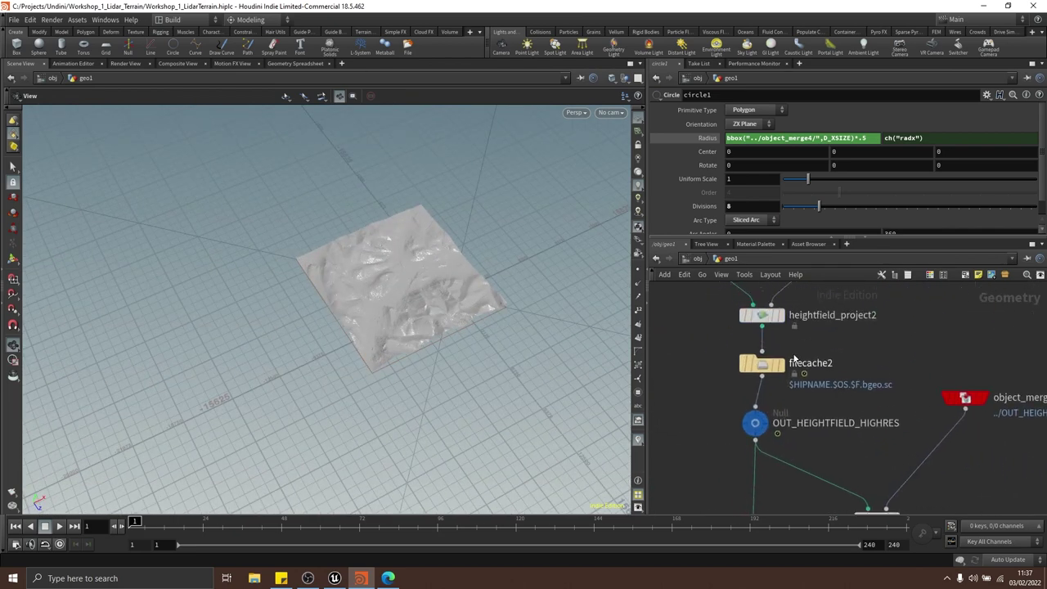
{"action": "scroll", "coordinate": [880, 353], "scroll_direction": "down", "scroll_amount": 5}
{"action": "middle_click_drag", "start_coordinate": [1014, 360], "coordinate": [777, 367]}
{"action": "scroll", "coordinate": [812, 349], "scroll_direction": "up", "scroll_amount": 4}
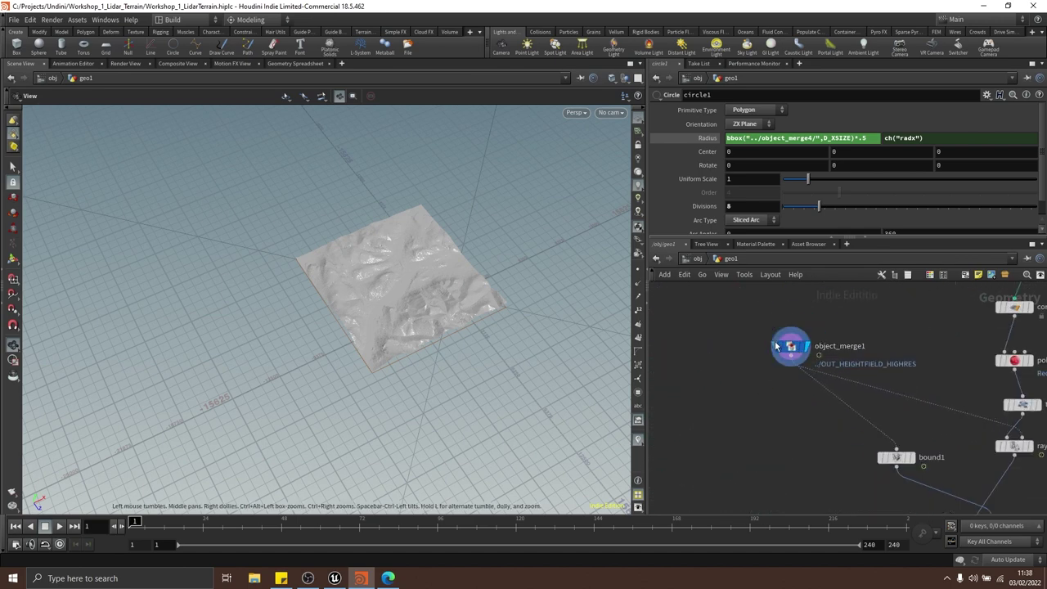
Copy the object_merge1 node and paste the duplicate between object_merge4 and circle1
{"action": "scroll", "coordinate": [798, 348], "scroll_direction": "down", "scroll_amount": 3}
{"action": "left_click_drag", "start_coordinate": [854, 326], "coordinate": [771, 371]}
{"action": "key", "text": "ctrl+c"}
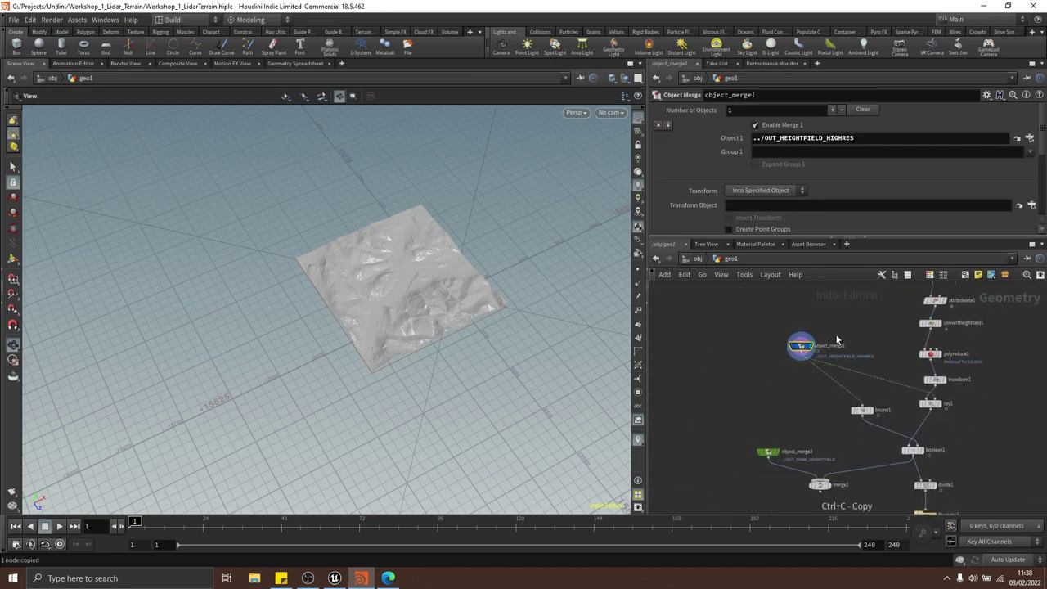
{"action": "scroll", "coordinate": [836, 338], "scroll_direction": "down", "scroll_amount": 4}
{"action": "middle_click_drag", "start_coordinate": [837, 337], "coordinate": [722, 335]}
{"action": "middle_click_drag", "start_coordinate": [901, 306], "coordinate": [830, 332]}
{"action": "scroll", "coordinate": [830, 332], "scroll_direction": "up", "scroll_amount": 6}
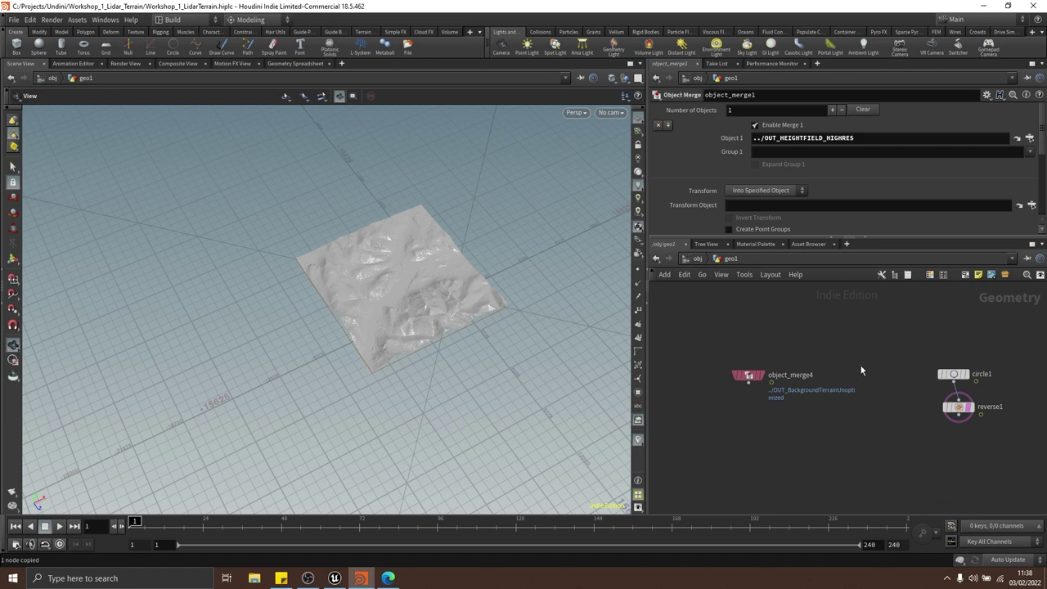
{"action": "key", "text": "ctrl+v"}
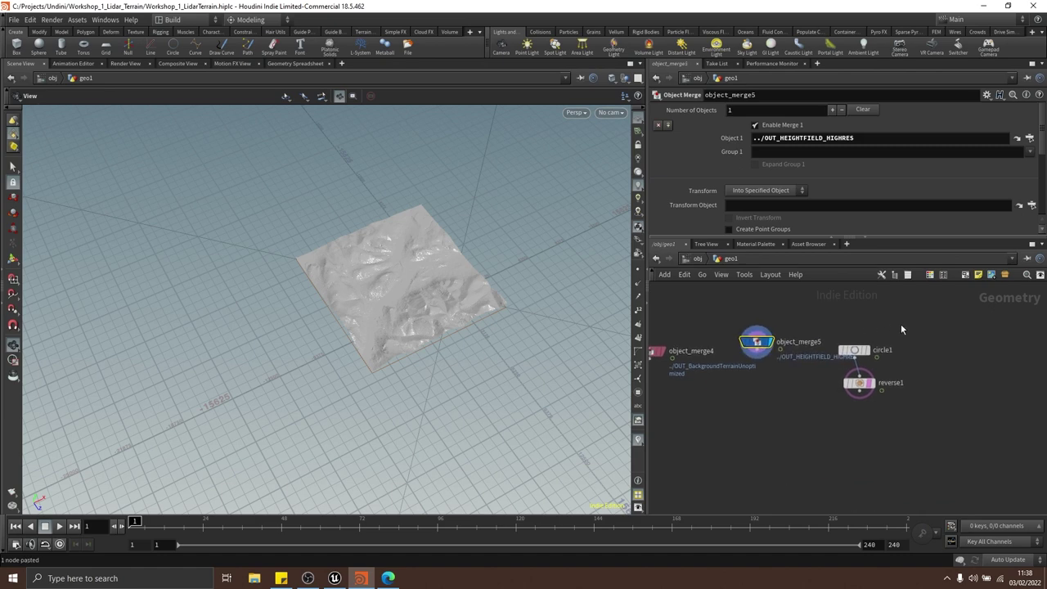
Check circle1's parameters and line up the object_merge4 node with the pasted object_merge5
{"action": "left_click", "coordinate": [856, 350]}
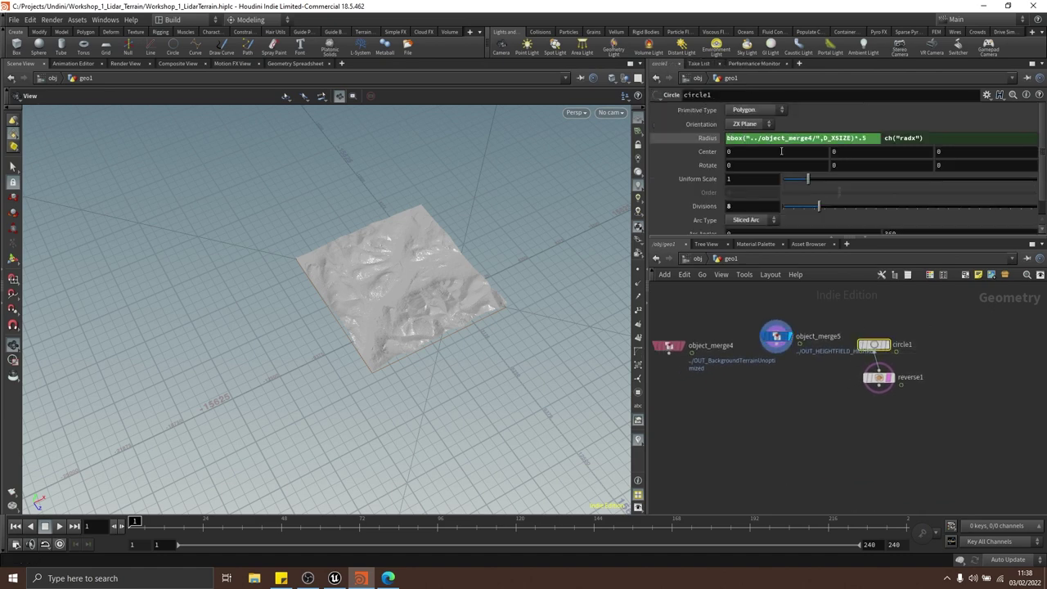
{"action": "middle_click_drag", "start_coordinate": [800, 302], "coordinate": [845, 295]}
{"action": "left_click_drag", "start_coordinate": [716, 341], "coordinate": [713, 334]}
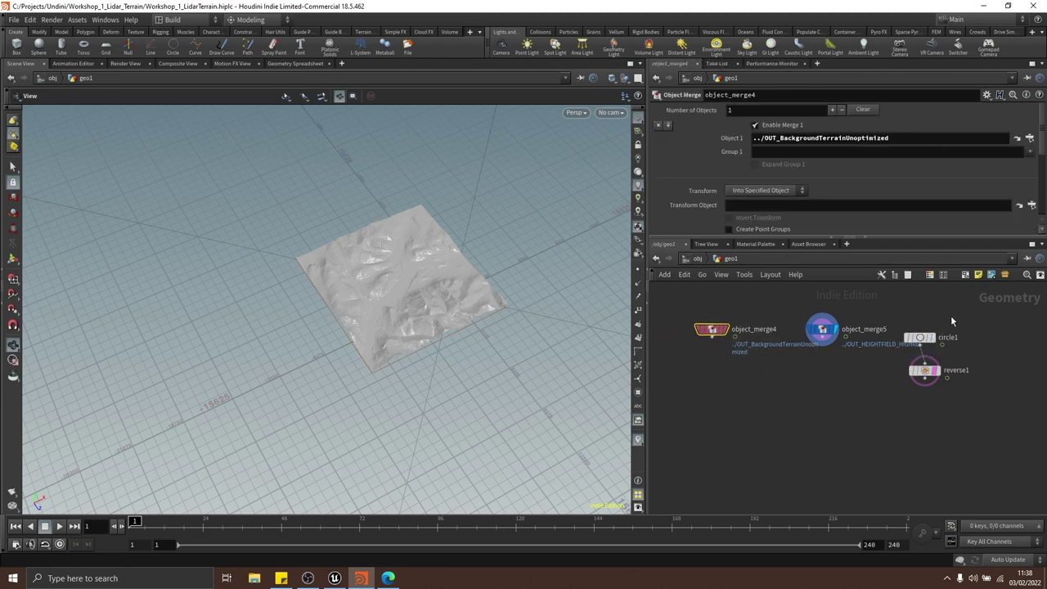
Set circle1's Center X to centroid("../object_merge5/",D_X) and its Center Z to the same expression with D_Z
{"action": "left_click", "coordinate": [919, 336]}
{"action": "left_click", "coordinate": [753, 151]}
{"action": "type", "text": "cent"}
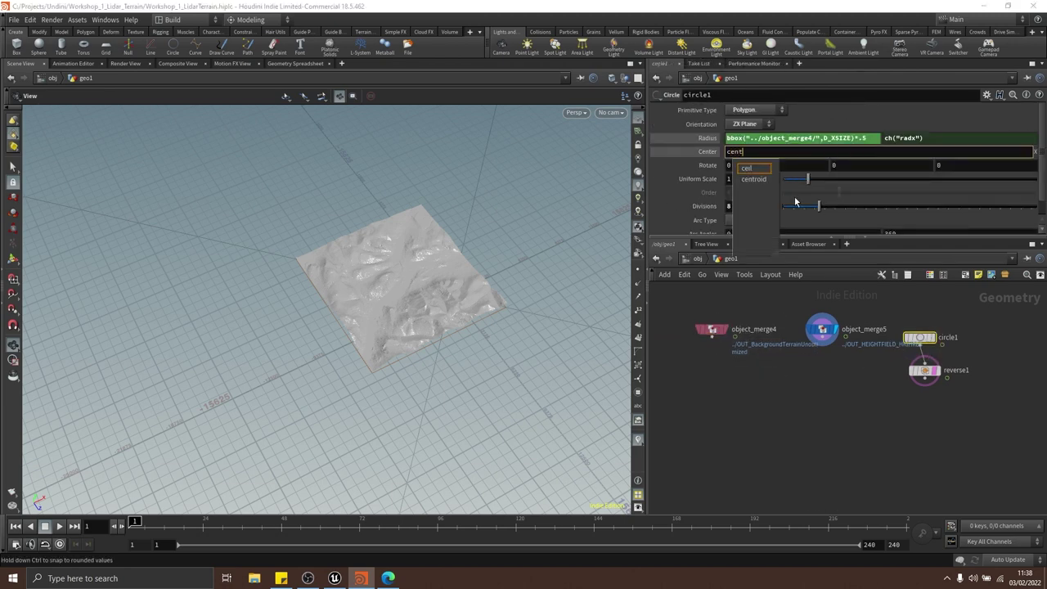
{"action": "type", "text": "roid("}
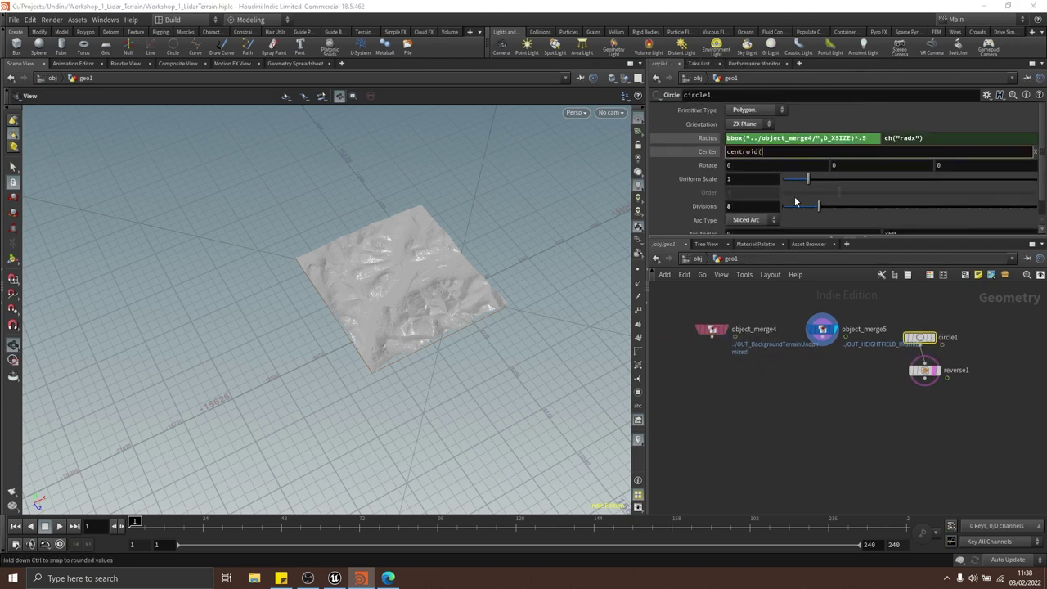
{"action": "type", "text": "\""}
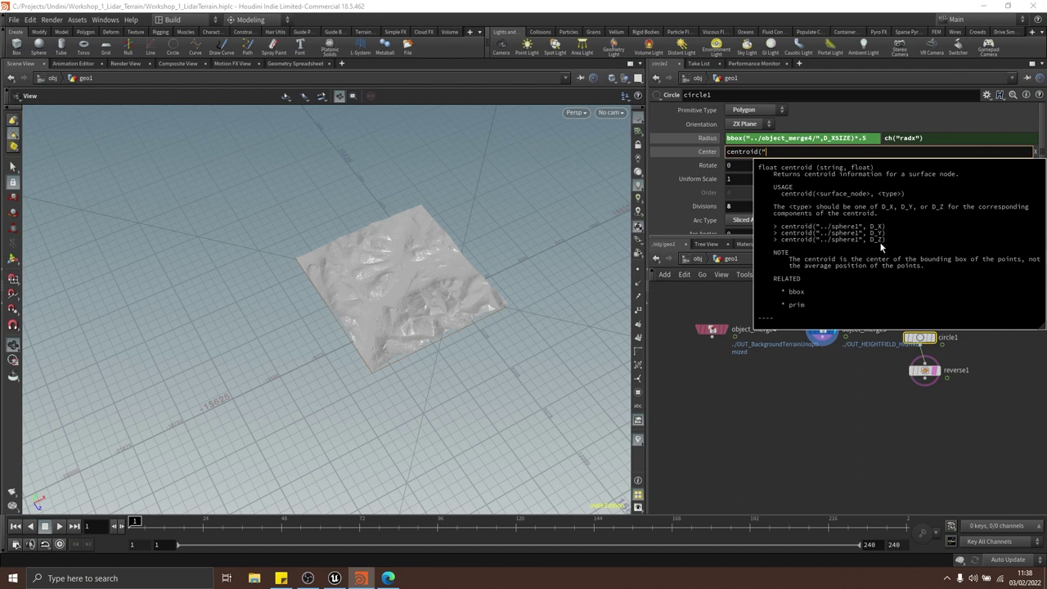
{"action": "type", "text": "../object"}
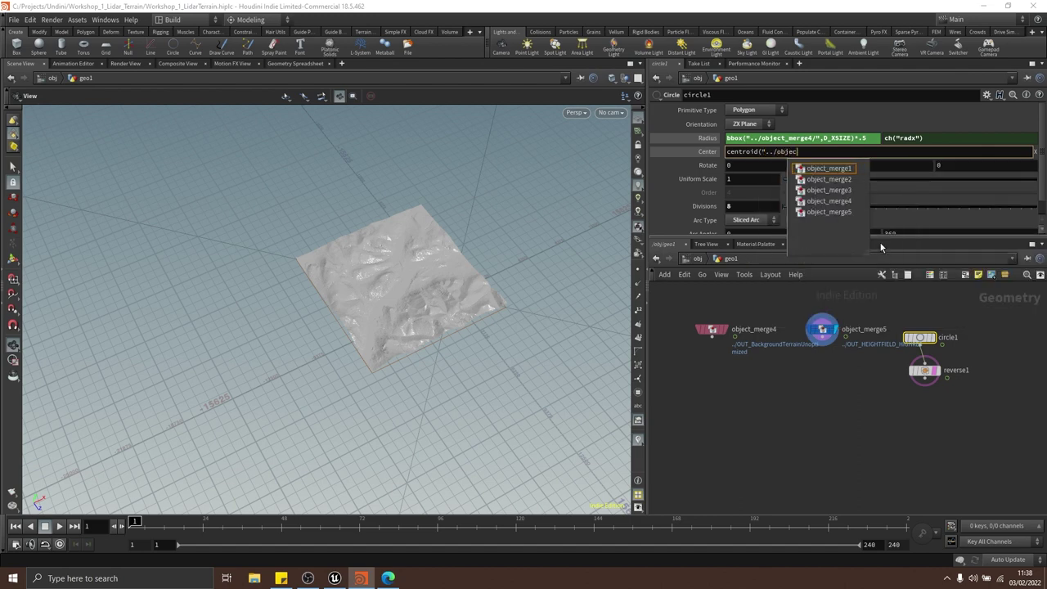
{"action": "left_click", "coordinate": [842, 213]}
{"action": "key", "text": "Escape"}
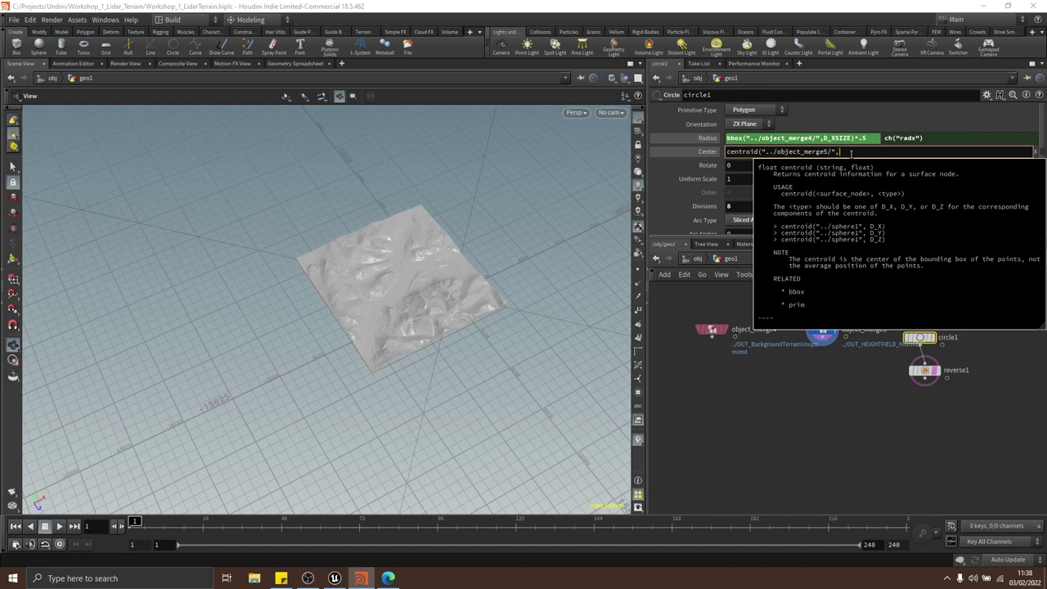
{"action": "type", "text": ",D_X)"}
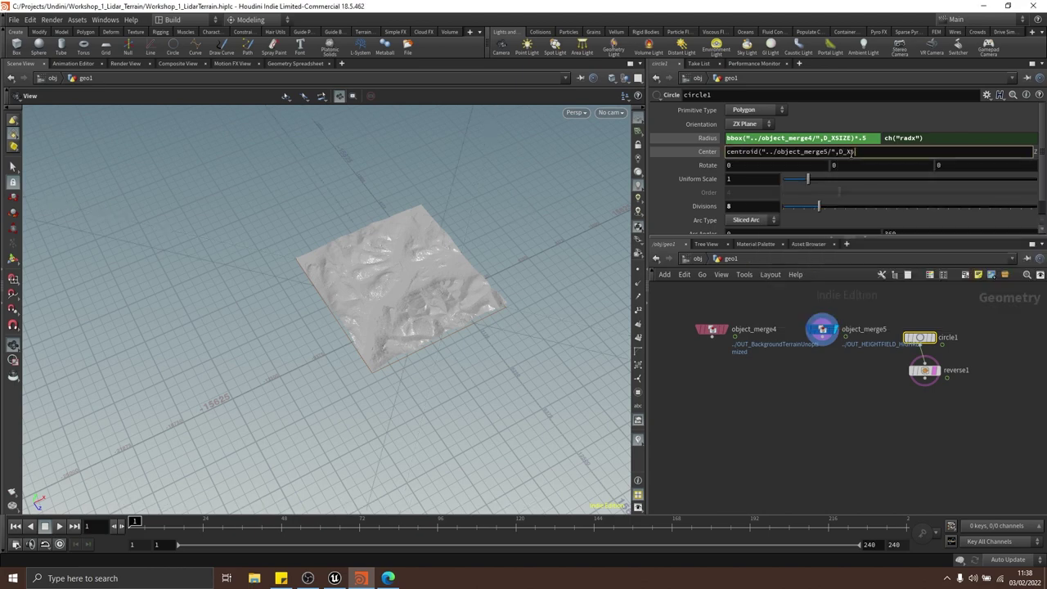
{"action": "type", "text": "Z"}
{"action": "key", "text": "Return"}
Check the circle's centering on the high-resolution heightfield from above and display the reverse1 output
{"action": "left_click_drag", "start_coordinate": [497, 210], "coordinate": [355, 259]}
{"action": "scroll", "coordinate": [366, 260], "scroll_direction": "down", "scroll_amount": 5}
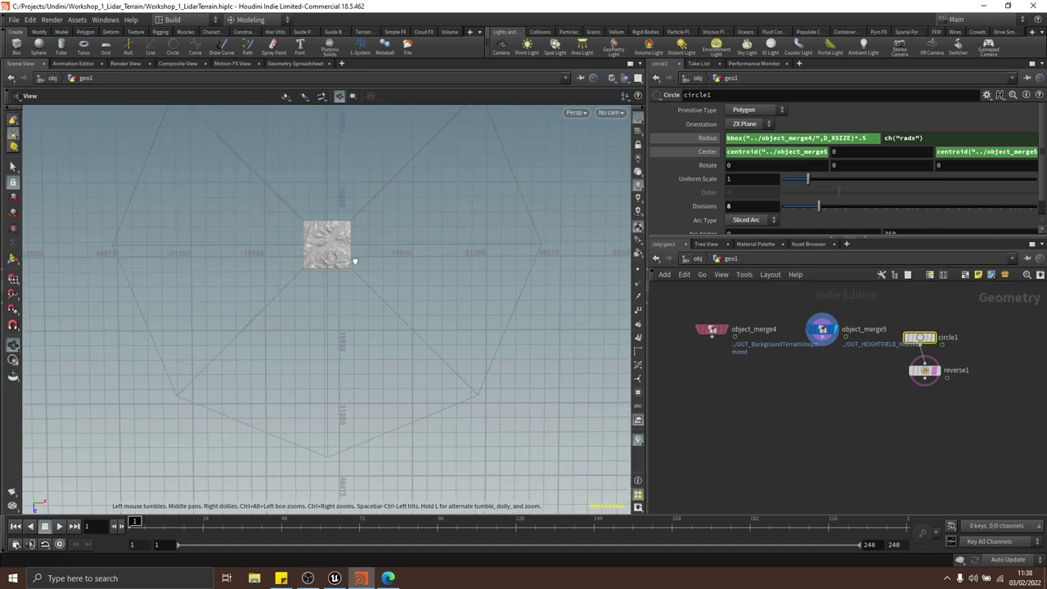
{"action": "scroll", "coordinate": [818, 342], "scroll_direction": "up", "scroll_amount": 5}
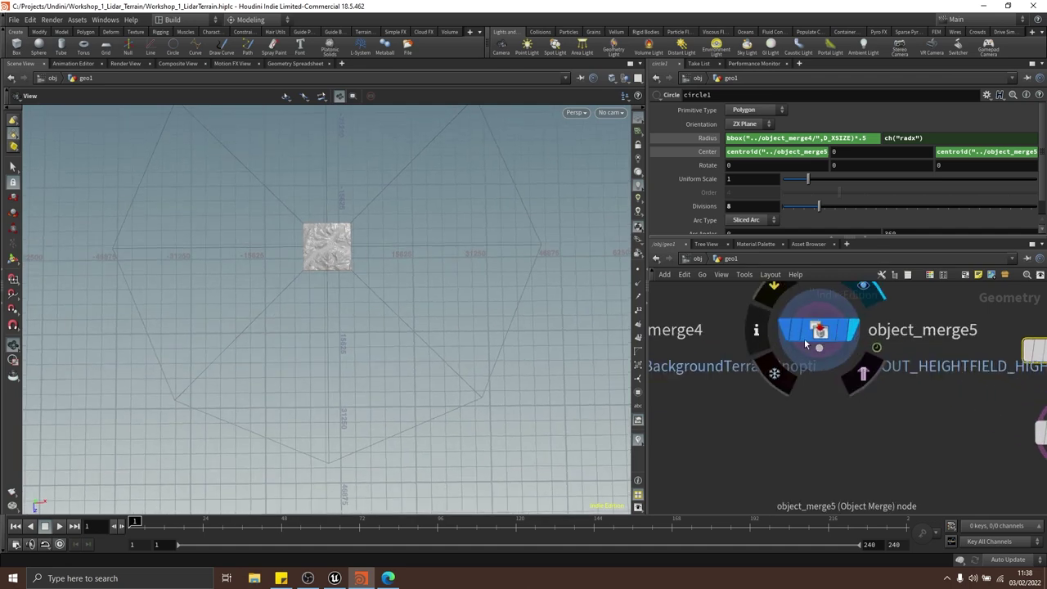
{"action": "scroll", "coordinate": [842, 368], "scroll_direction": "down", "scroll_amount": 4}
{"action": "middle_click_drag", "start_coordinate": [863, 396], "coordinate": [826, 386]}
{"action": "mouse_move", "coordinate": [762, 387]}
{"action": "middle_mouse_down"}
{"action": "mouse_move", "coordinate": [802, 386]}
{"action": "mouse_move", "coordinate": [757, 390]}
{"action": "middle_mouse_up"}
{"action": "scroll", "coordinate": [905, 383], "scroll_direction": "up", "scroll_amount": 3}
{"action": "left_click", "coordinate": [941, 361]}
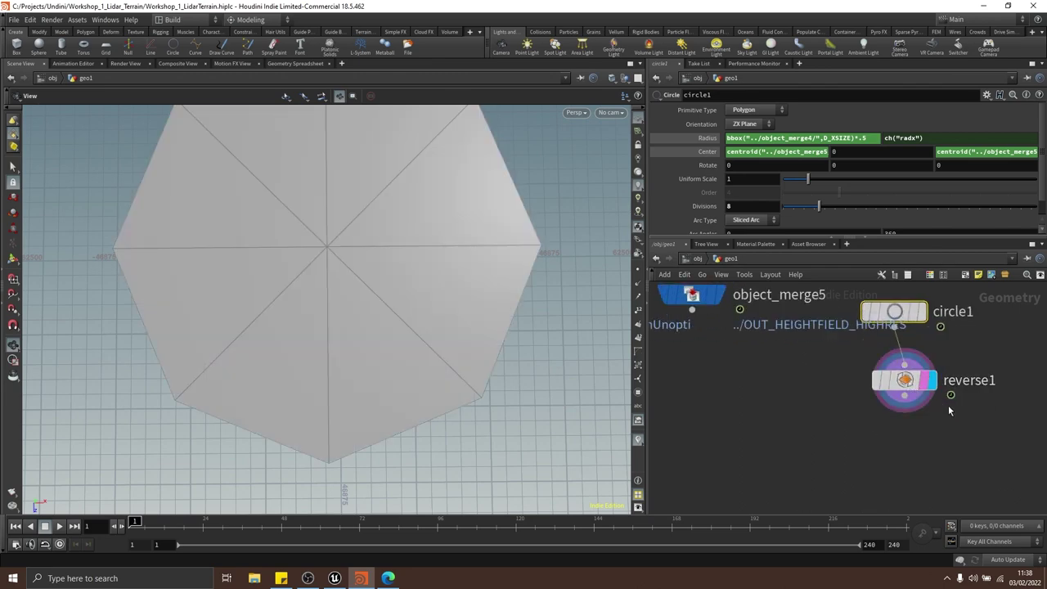
Show object_merge4 as a template and compare the circle's outline with the background terrain's edges
{"action": "scroll", "coordinate": [947, 408], "scroll_direction": "down", "scroll_amount": 3}
{"action": "middle_click_drag", "start_coordinate": [691, 376], "coordinate": [777, 389]}
{"action": "scroll", "coordinate": [776, 389], "scroll_direction": "up", "scroll_amount": 2}
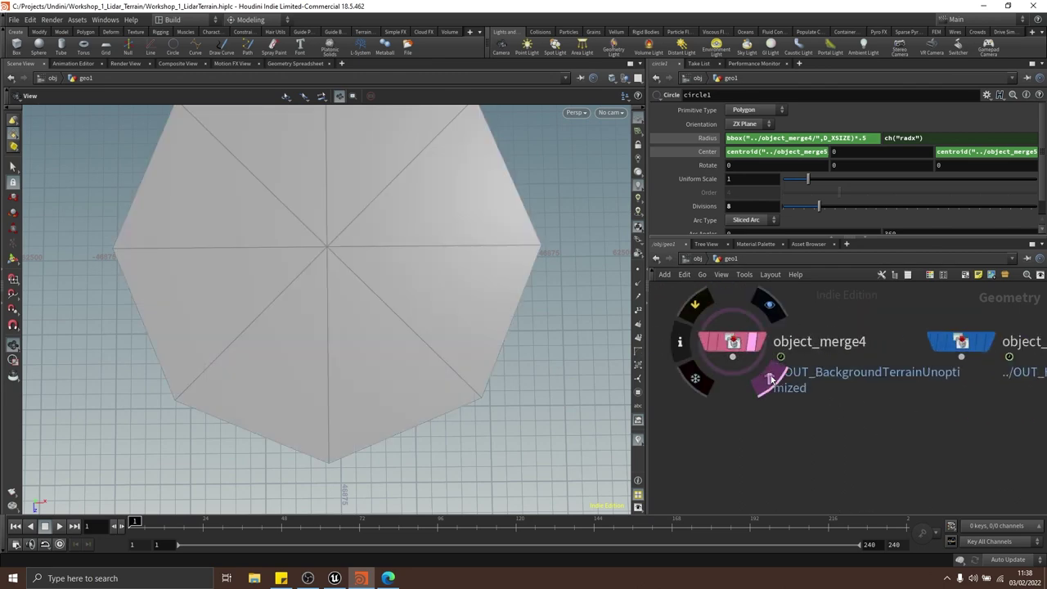
{"action": "left_click_drag", "start_coordinate": [329, 320], "coordinate": [344, 267]}
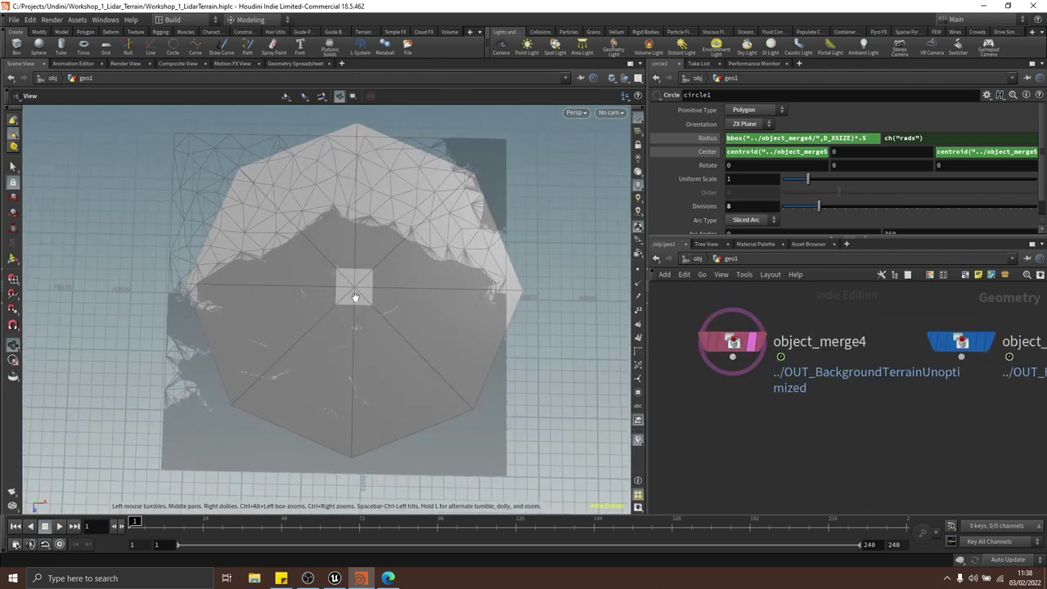
{"action": "right_click_drag", "start_coordinate": [355, 296], "coordinate": [53, 316]}
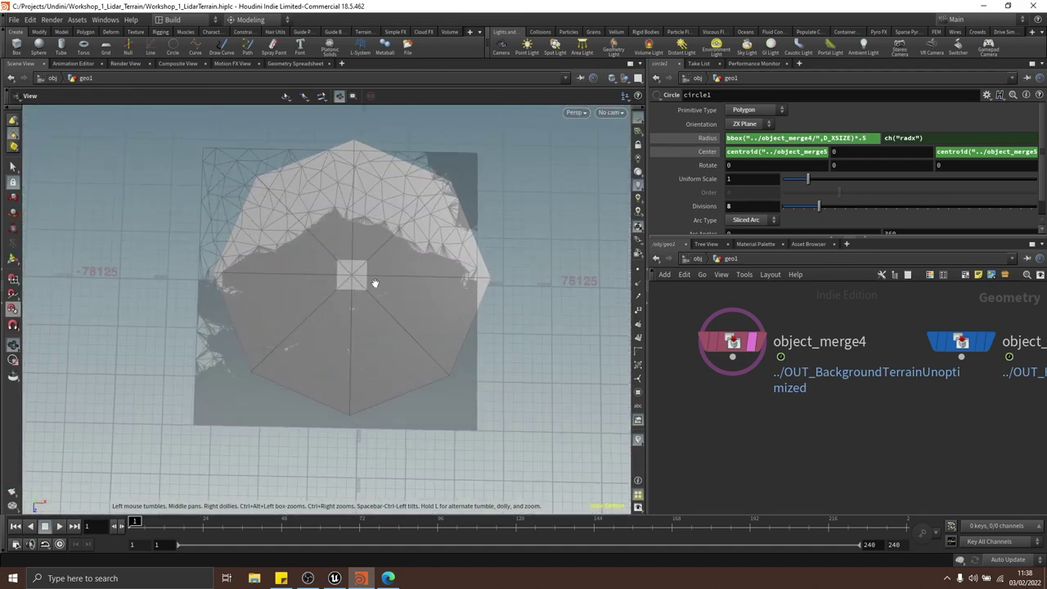
{"action": "scroll", "coordinate": [357, 276], "scroll_direction": "up", "scroll_amount": 5}
{"action": "scroll", "coordinate": [369, 276], "scroll_direction": "down", "scroll_amount": 3}
{"action": "middle_click_drag", "start_coordinate": [369, 276], "coordinate": [341, 283]}
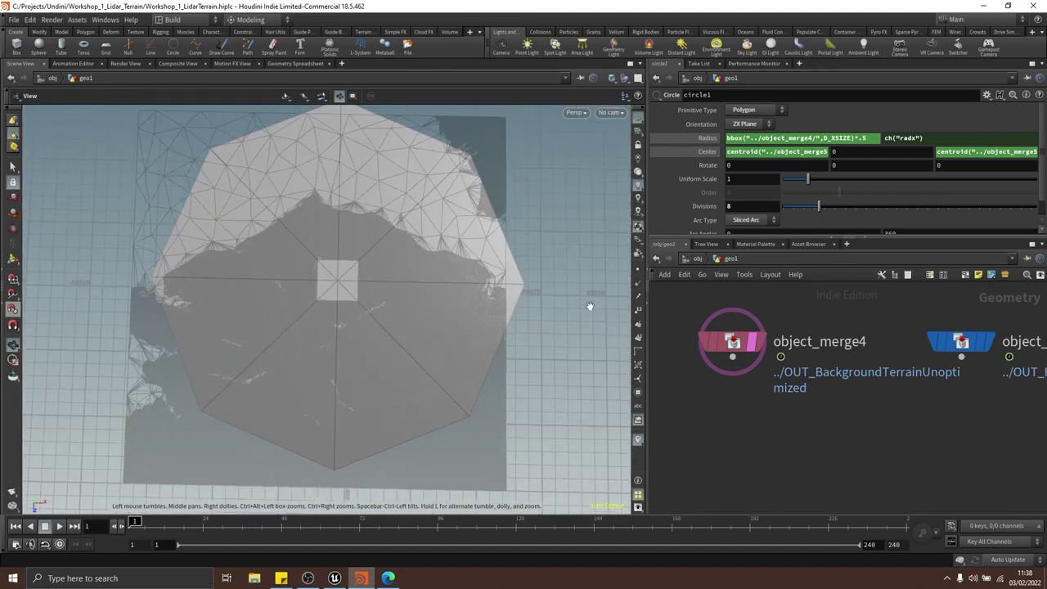
{"action": "right_click_drag", "start_coordinate": [467, 232], "coordinate": [718, 242]}
{"action": "left_click_drag", "start_coordinate": [396, 298], "coordinate": [538, 368]}
{"action": "right_click_drag", "start_coordinate": [538, 368], "coordinate": [271, 266]}
{"action": "left_click_drag", "start_coordinate": [270, 266], "coordinate": [282, 327]}
{"action": "scroll", "coordinate": [332, 199], "scroll_direction": "down", "scroll_amount": 3}
{"action": "scroll", "coordinate": [884, 397], "scroll_direction": "down", "scroll_amount": 4}
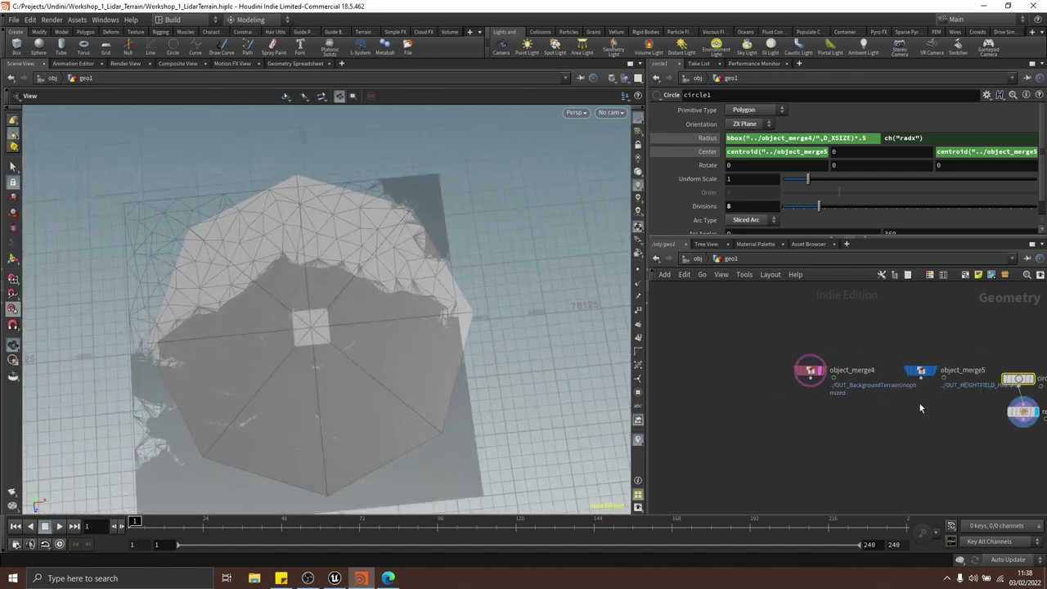
Set the multiplier in circle1's bounding-box radius expression to .45 and check the circle's fit inside the terrain
{"action": "middle_click_drag", "start_coordinate": [973, 425], "coordinate": [778, 414]}
{"action": "scroll", "coordinate": [851, 389], "scroll_direction": "up", "scroll_amount": 2}
{"action": "left_click_drag", "start_coordinate": [392, 270], "coordinate": [379, 229]}
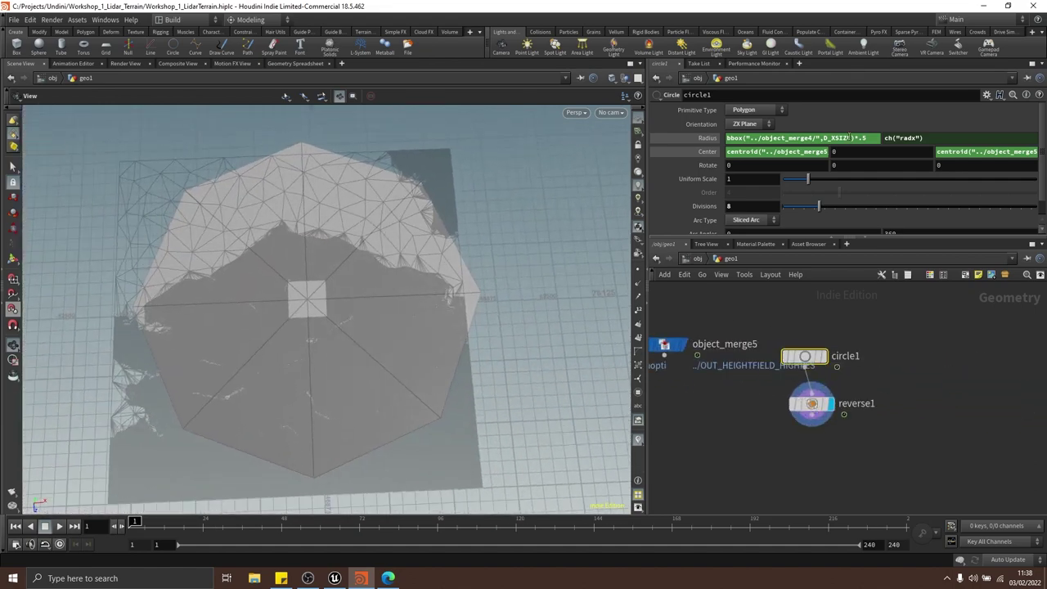
{"action": "type", "text": "45"}
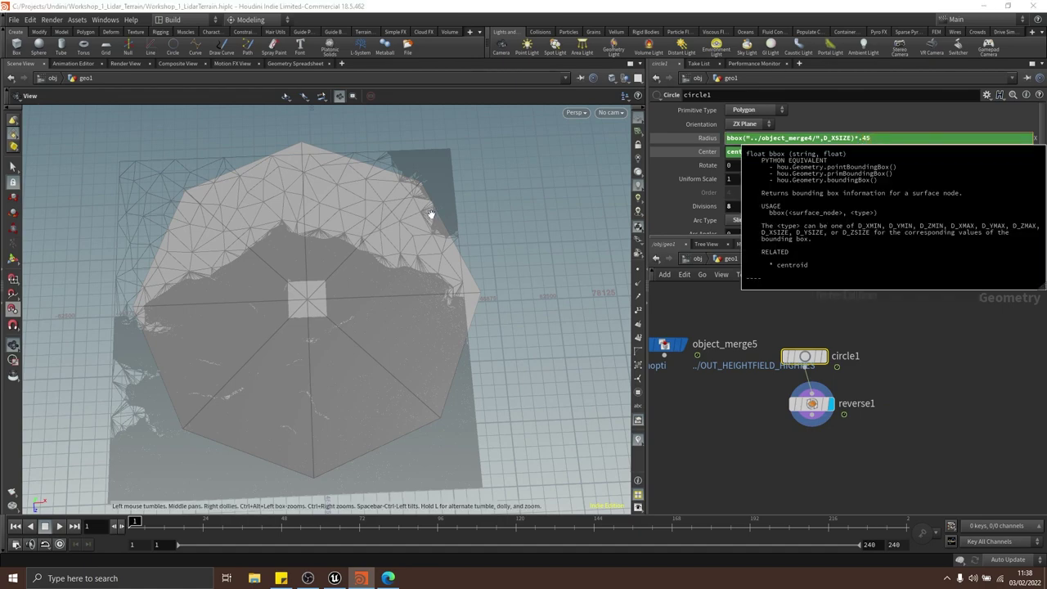
{"action": "key", "text": "Return"}
{"action": "left_click_drag", "start_coordinate": [434, 214], "coordinate": [386, 211]}
{"action": "left_click_drag", "start_coordinate": [614, 316], "coordinate": [390, 326]}
{"action": "left_click_drag", "start_coordinate": [404, 275], "coordinate": [445, 195]}
{"action": "scroll", "coordinate": [729, 424], "scroll_direction": "down", "scroll_amount": 1}
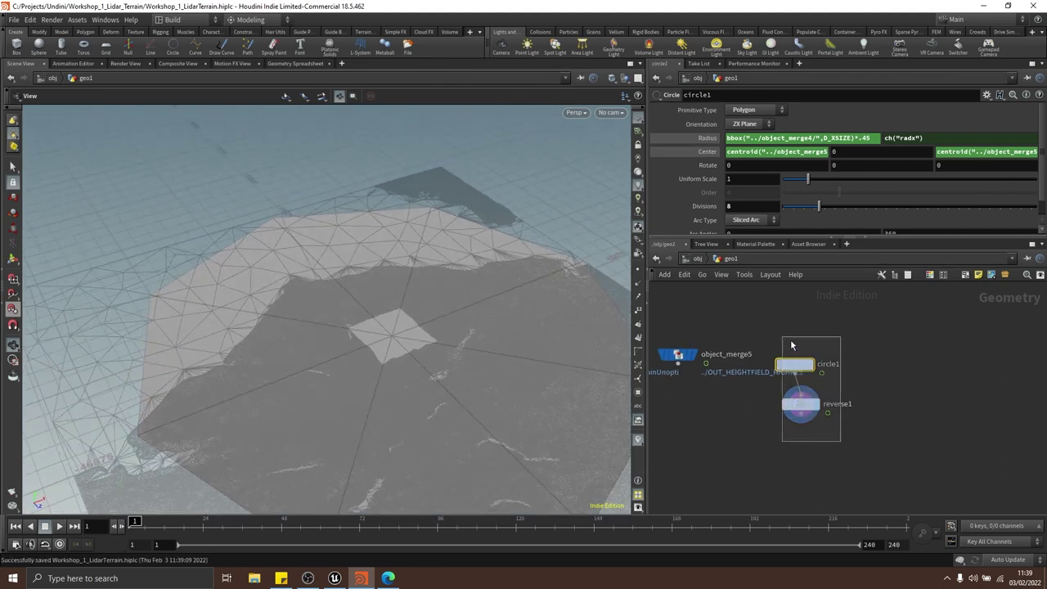
Select circle1 and reverse1 together and move them farther away from object_merge5
{"action": "left_click_drag", "start_coordinate": [791, 345], "coordinate": [781, 336]}
{"action": "left_click_drag", "start_coordinate": [796, 364], "coordinate": [842, 360]}
{"action": "left_click_drag", "start_coordinate": [442, 287], "coordinate": [469, 278]}
{"action": "middle_click_drag", "start_coordinate": [469, 278], "coordinate": [486, 245]}
{"action": "middle_click_drag", "start_coordinate": [747, 418], "coordinate": [860, 379]}
{"action": "scroll", "coordinate": [859, 378], "scroll_direction": "down", "scroll_amount": 1}
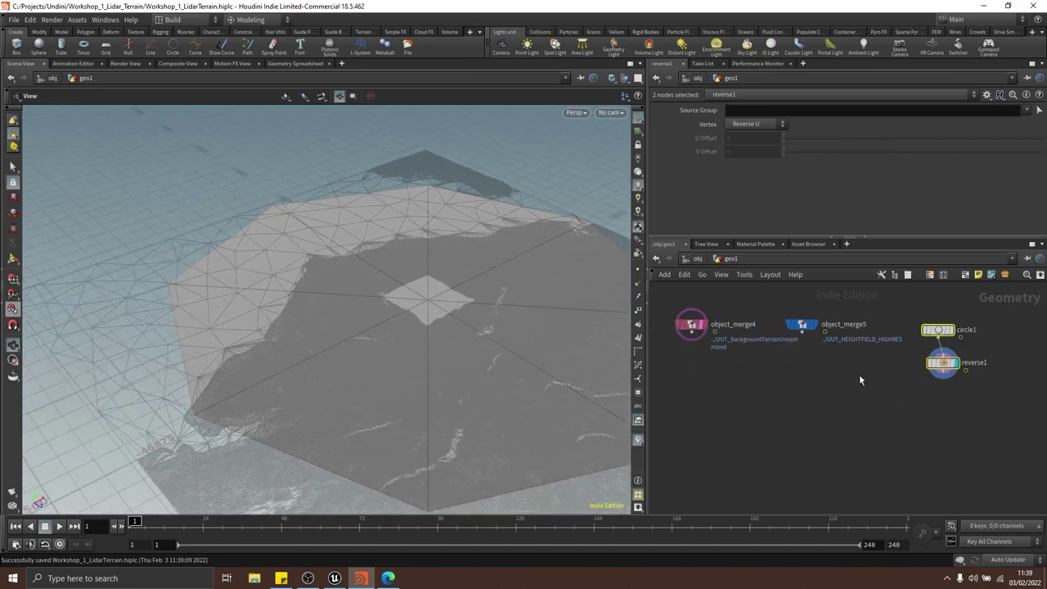
Display object_merge4 and examine the unoptimized background terrain around its central hole
{"action": "left_click_drag", "start_coordinate": [415, 286], "coordinate": [333, 314]}
{"action": "left_click", "coordinate": [709, 309]}
{"action": "scroll", "coordinate": [379, 301], "scroll_direction": "up", "scroll_amount": 3}
{"action": "left_click_drag", "start_coordinate": [392, 287], "coordinate": [537, 274]}
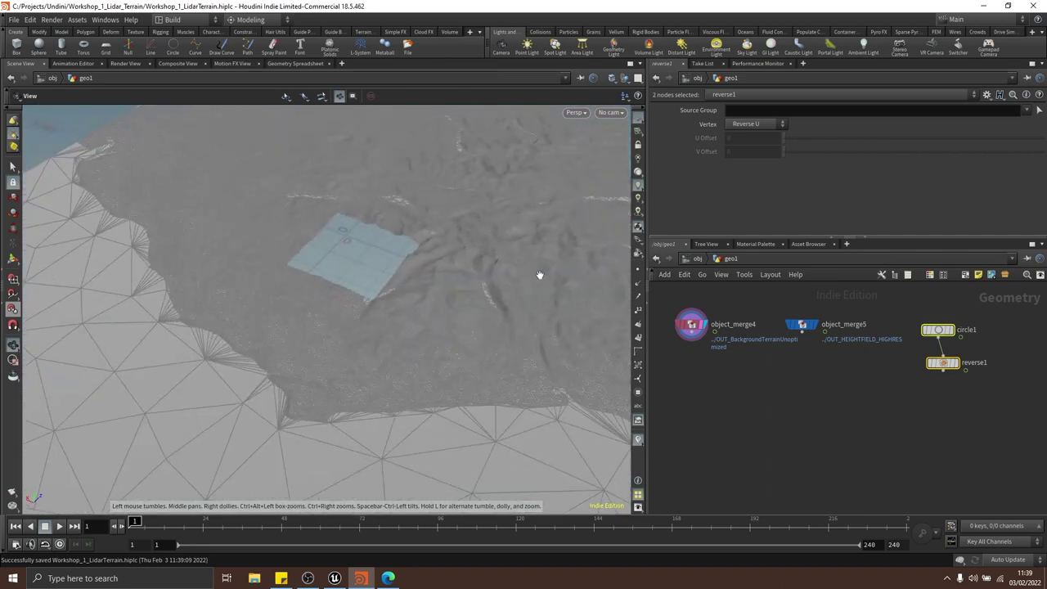
{"action": "left_click_drag", "start_coordinate": [363, 274], "coordinate": [333, 278]}
{"action": "scroll", "coordinate": [804, 362], "scroll_direction": "down", "scroll_amount": 3}
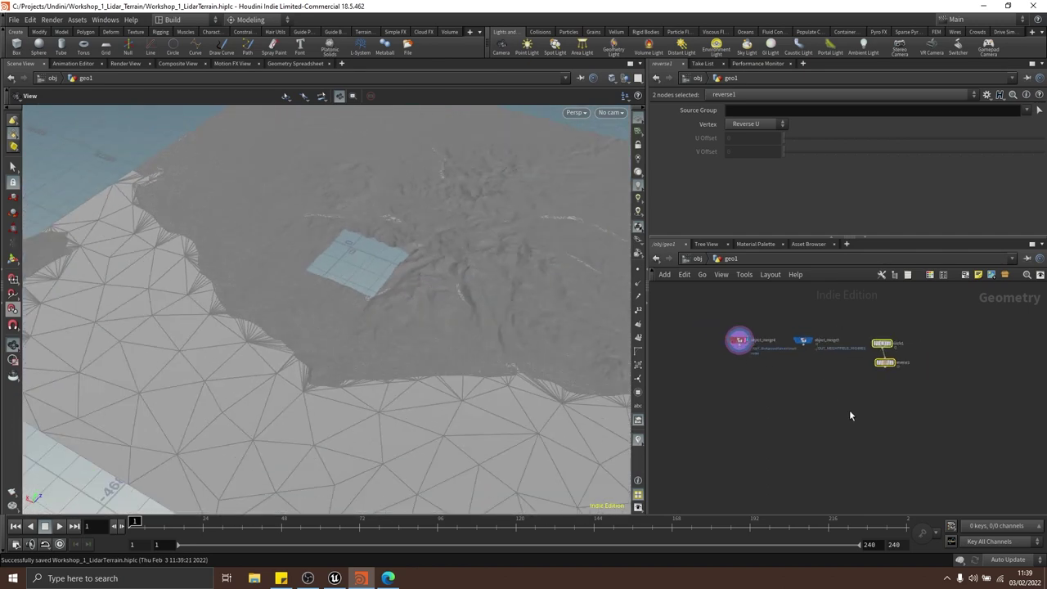
{"action": "scroll", "coordinate": [834, 378], "scroll_direction": "up", "scroll_amount": 2}
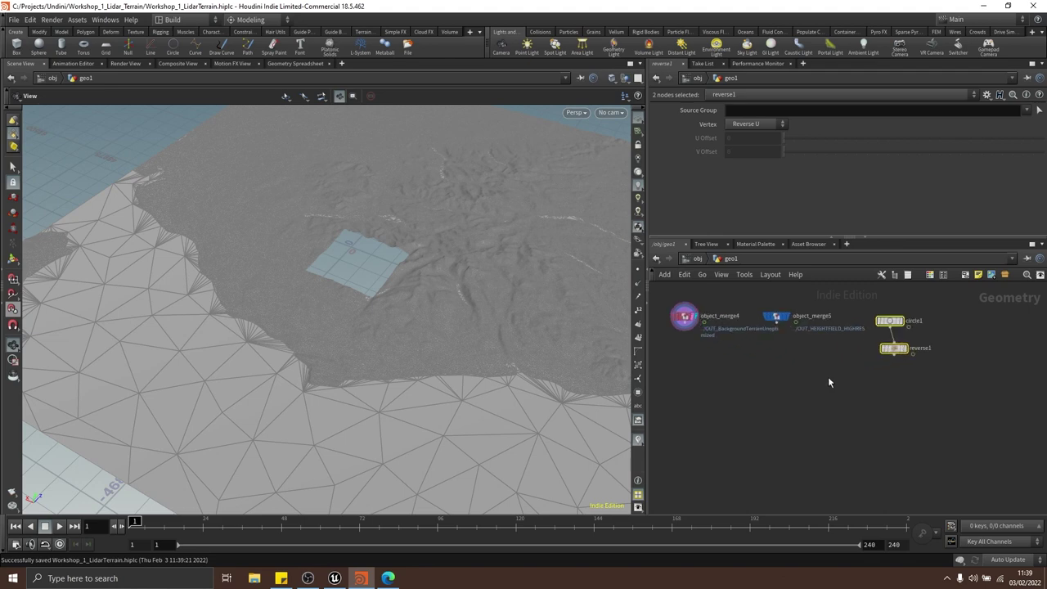
Add a For-Each Primitive block below the reverse1 node
{"action": "key", "text": "Tab"}
{"action": "type", "text": "for"}
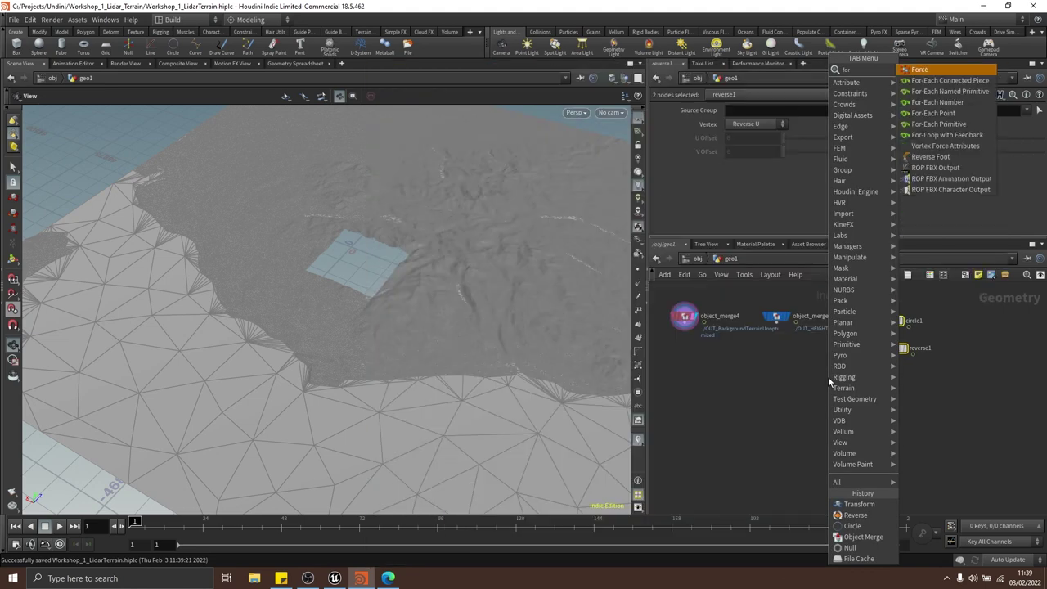
{"action": "left_click", "coordinate": [939, 125]}
{"action": "left_click", "coordinate": [810, 388]}
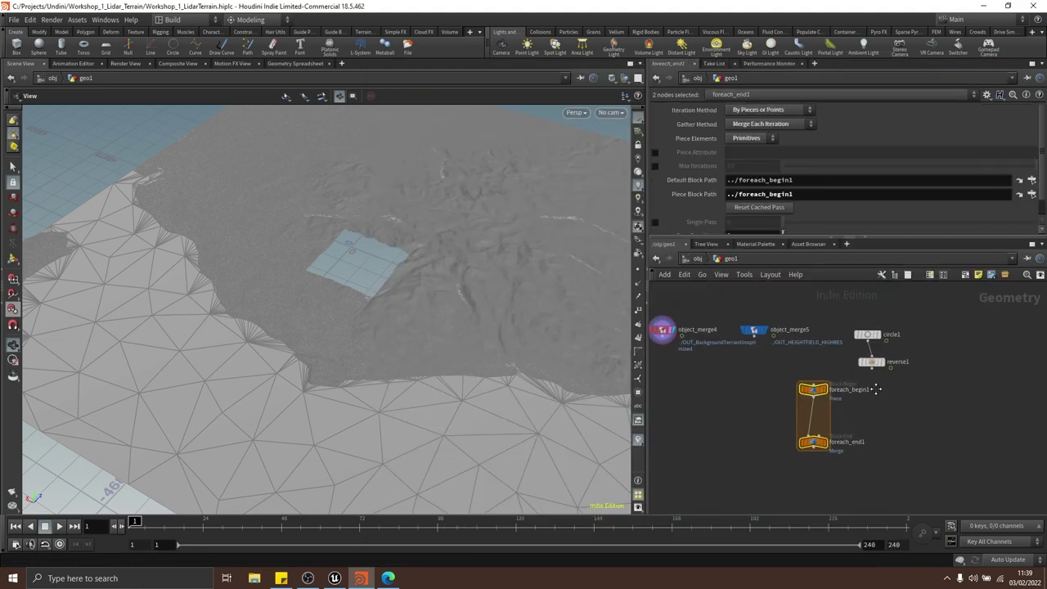
{"action": "middle_click_drag", "start_coordinate": [385, 283], "coordinate": [389, 283]}
Display reverse1 and turn on primitive numbers for the circle's slices
{"action": "middle_click_drag", "start_coordinate": [720, 356], "coordinate": [881, 357]}
{"action": "left_click", "coordinate": [748, 329]}
{"action": "right_click_drag", "start_coordinate": [490, 220], "coordinate": [449, 245]}
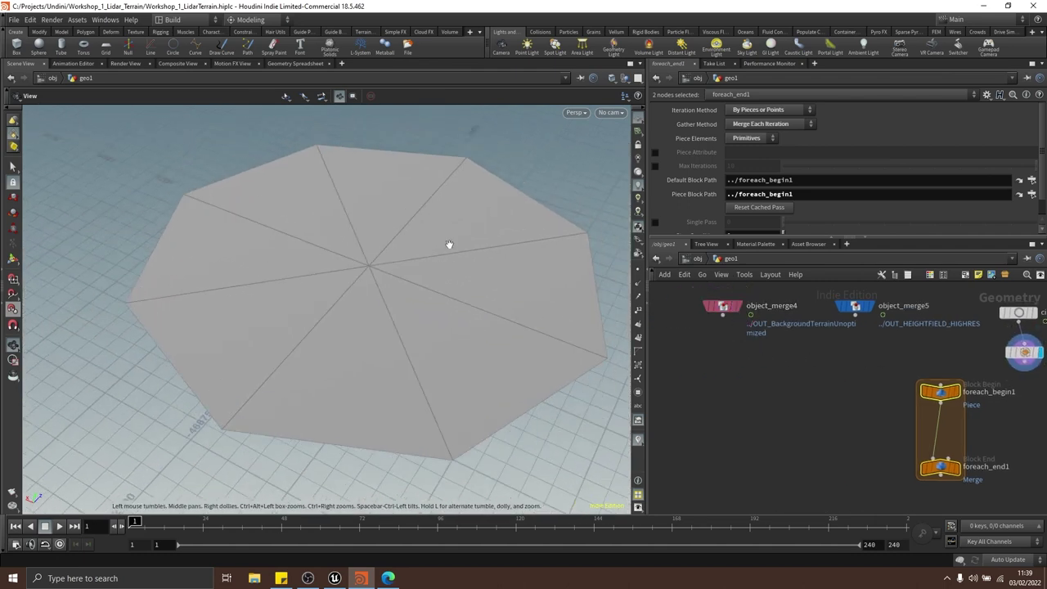
{"action": "left_click_drag", "start_coordinate": [383, 209], "coordinate": [392, 246]}
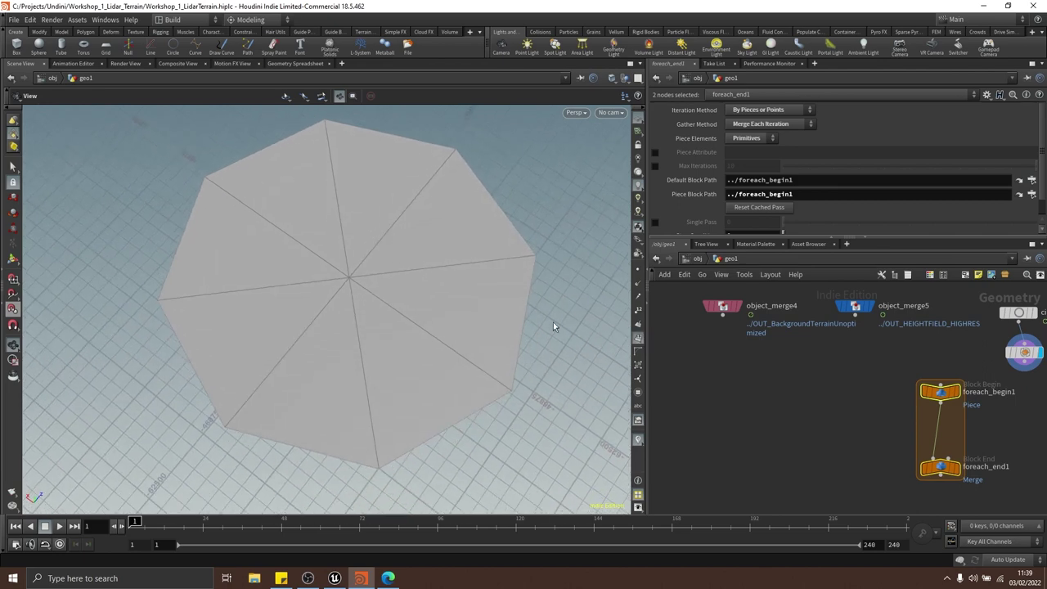
{"action": "left_click_drag", "start_coordinate": [463, 315], "coordinate": [453, 260]}
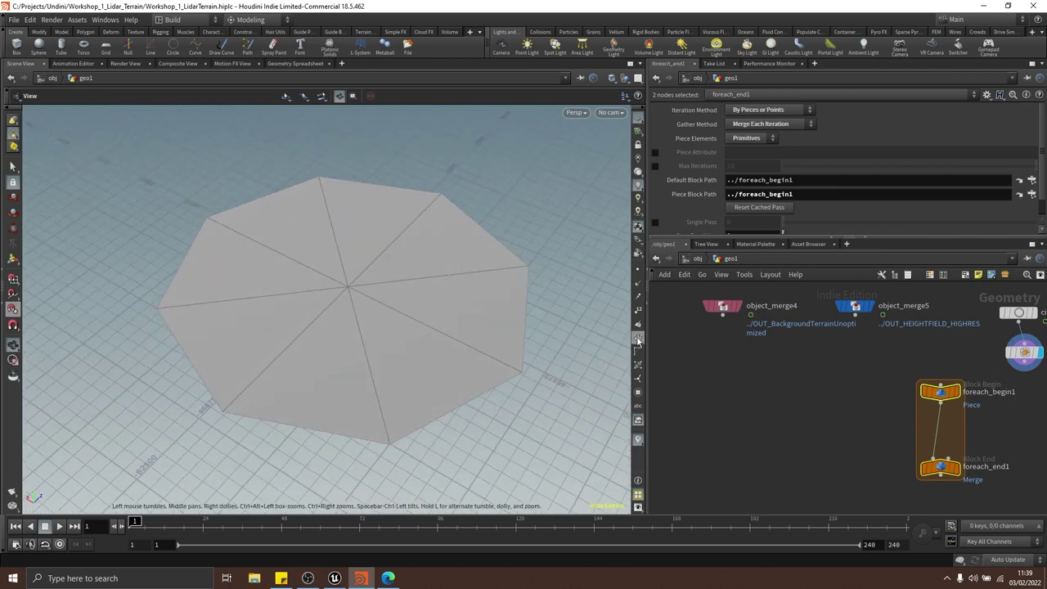
{"action": "left_click_drag", "start_coordinate": [638, 341], "coordinate": [345, 236]}
Connect reverse1 to foreach_begin1, align the loop block beneath it, and display foreach_begin1's single slice
{"action": "middle_click_drag", "start_coordinate": [801, 414], "coordinate": [664, 410]}
{"action": "left_click_drag", "start_coordinate": [806, 390], "coordinate": [893, 392]}
{"action": "left_click", "coordinate": [915, 385]}
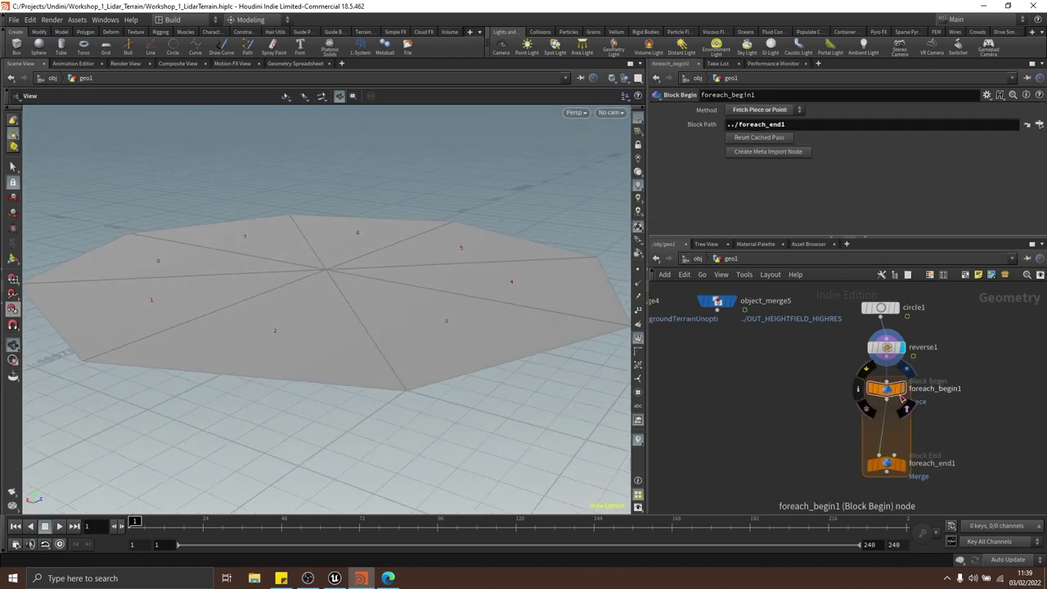
{"action": "left_click", "coordinate": [907, 369]}
{"action": "left_click_drag", "start_coordinate": [338, 223], "coordinate": [487, 318]}
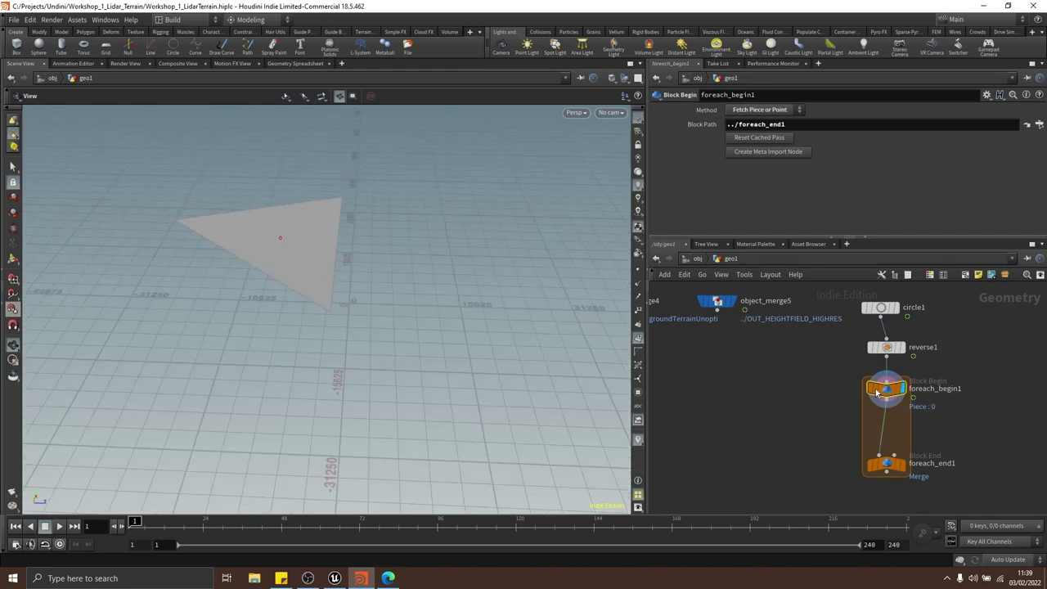
{"action": "left_click_drag", "start_coordinate": [411, 206], "coordinate": [411, 221]}
Display foreach_end1 to view the merged result of all loop iterations
{"action": "middle_click_drag", "start_coordinate": [969, 465], "coordinate": [954, 430]}
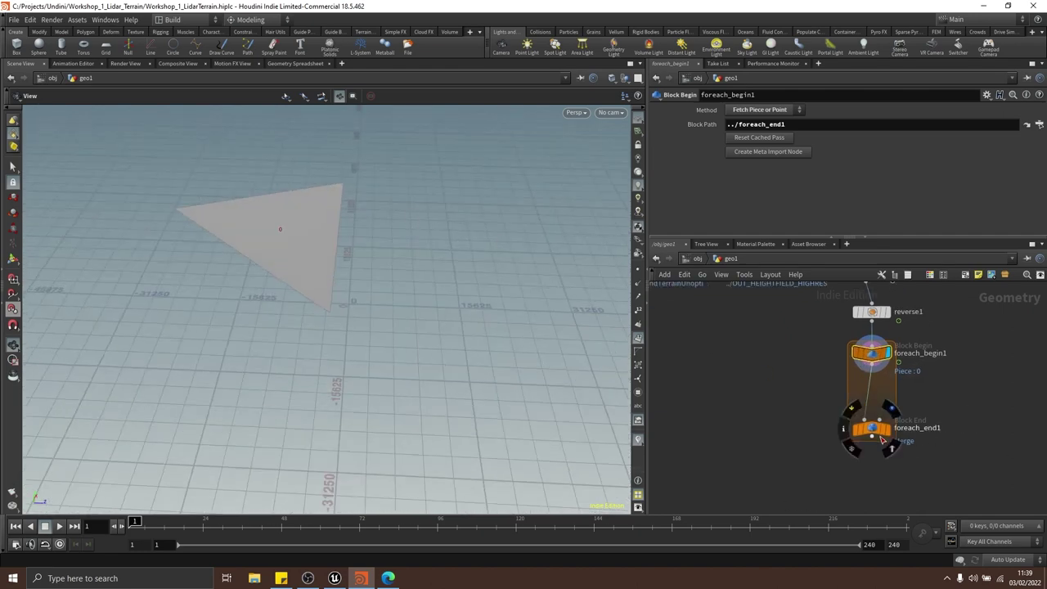
{"action": "left_click", "coordinate": [891, 411]}
{"action": "left_click_drag", "start_coordinate": [442, 352], "coordinate": [554, 251]}
{"action": "middle_click_drag", "start_coordinate": [928, 391], "coordinate": [922, 392]}
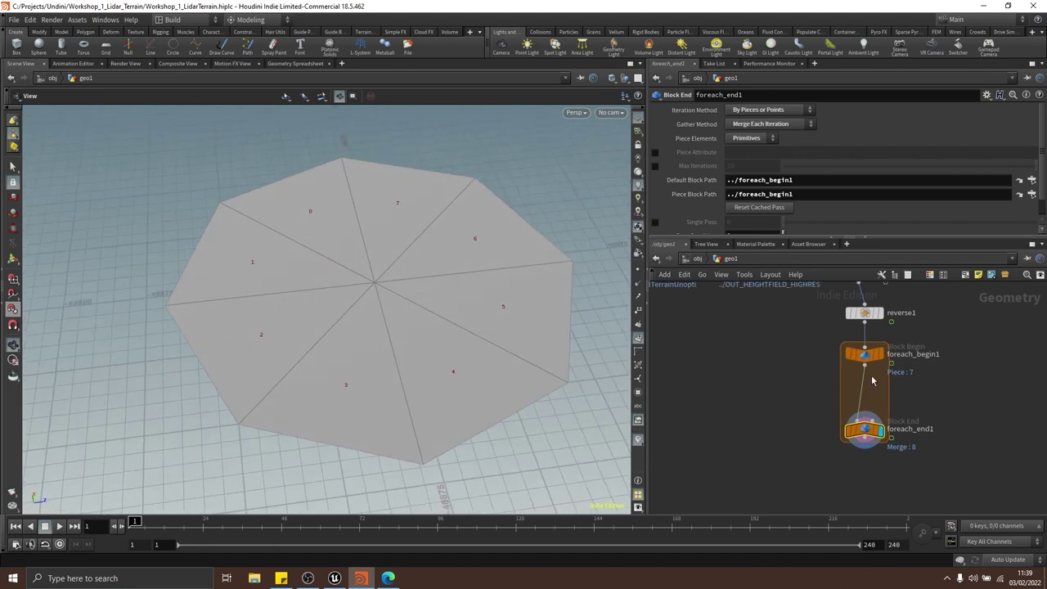
Preview the circle's individual slices with Single Pass on foreach_end1 and turn the option back off
{"action": "left_click_drag", "start_coordinate": [795, 235], "coordinate": [786, 274]}
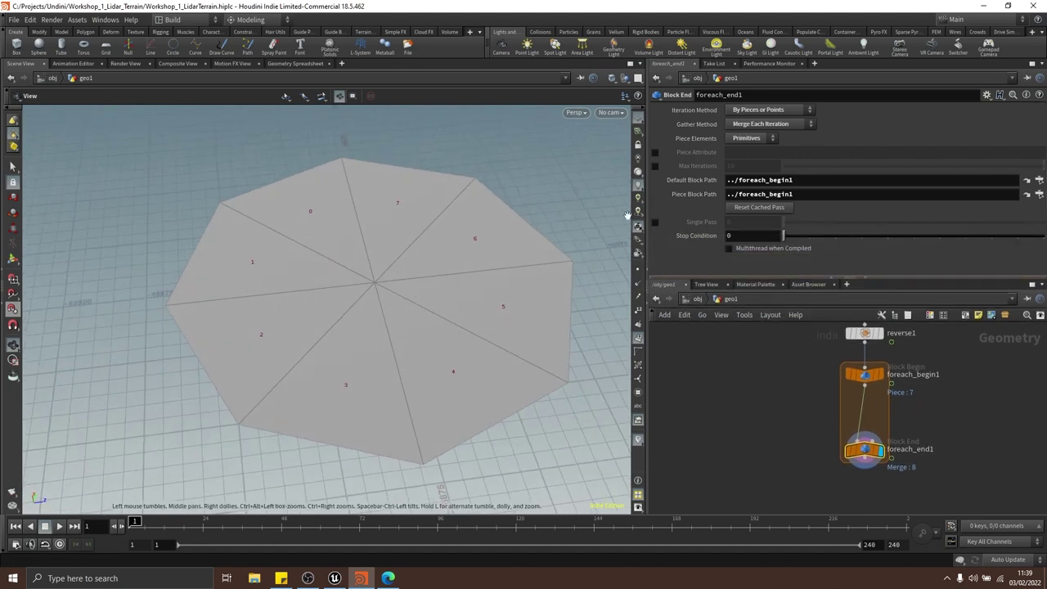
{"action": "left_click", "coordinate": [654, 222]}
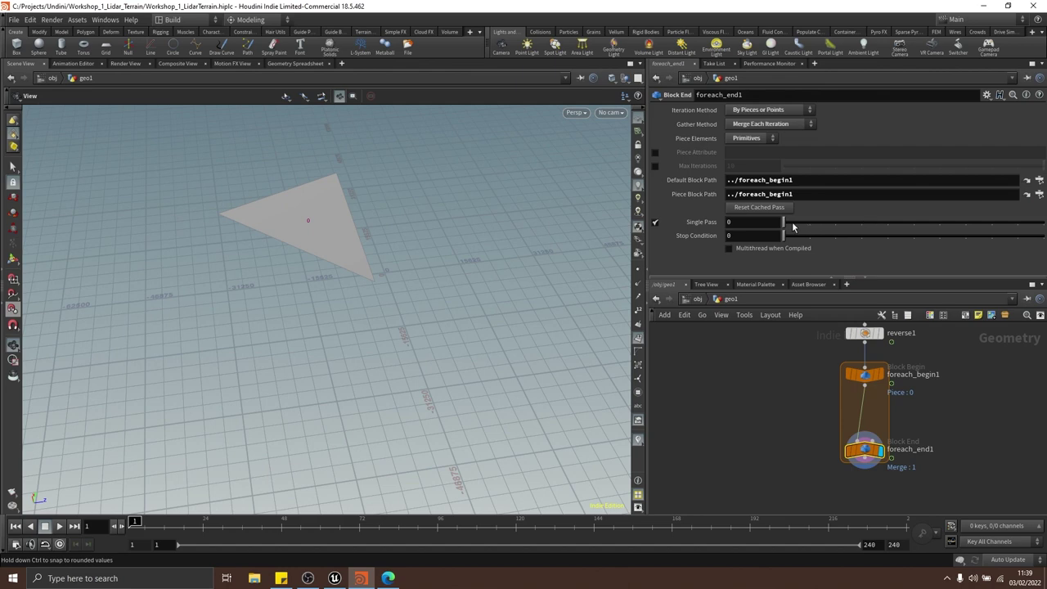
{"action": "left_click_drag", "start_coordinate": [791, 222], "coordinate": [690, 221]}
{"action": "left_click", "coordinate": [654, 224]}
Move object_merge5 to the other side of circle1, away from object_merge4
{"action": "scroll", "coordinate": [834, 432], "scroll_direction": "down", "scroll_amount": 3}
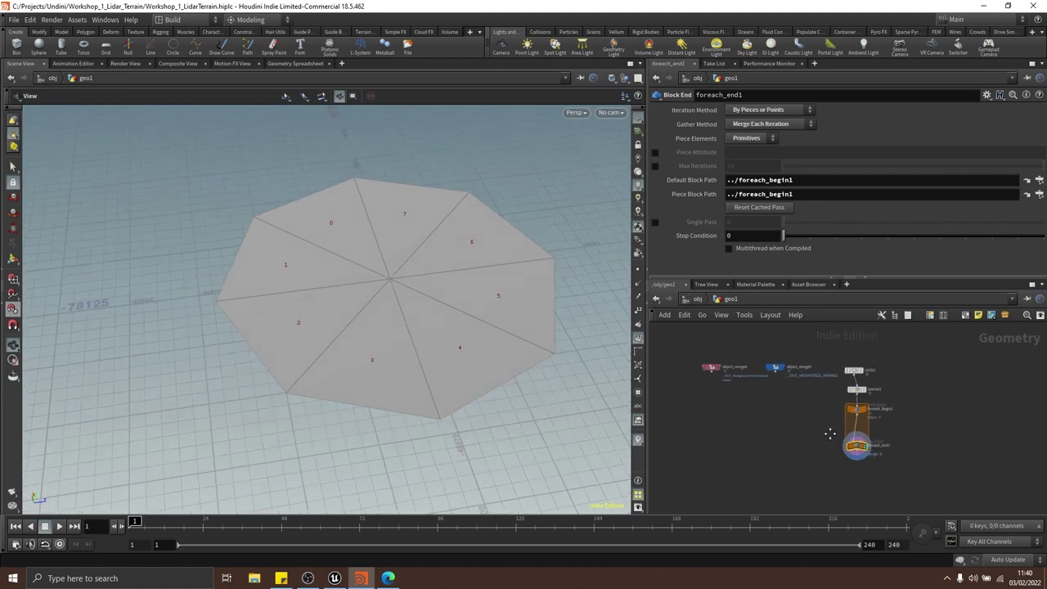
{"action": "mouse_move", "coordinate": [815, 403]}
{"action": "middle_mouse_down"}
{"action": "mouse_move", "coordinate": [846, 398]}
{"action": "mouse_move", "coordinate": [872, 420]}
{"action": "mouse_move", "coordinate": [822, 402]}
{"action": "middle_mouse_up"}
{"action": "scroll", "coordinate": [847, 397], "scroll_direction": "up", "scroll_amount": 3}
{"action": "scroll", "coordinate": [853, 411], "scroll_direction": "down", "scroll_amount": 3}
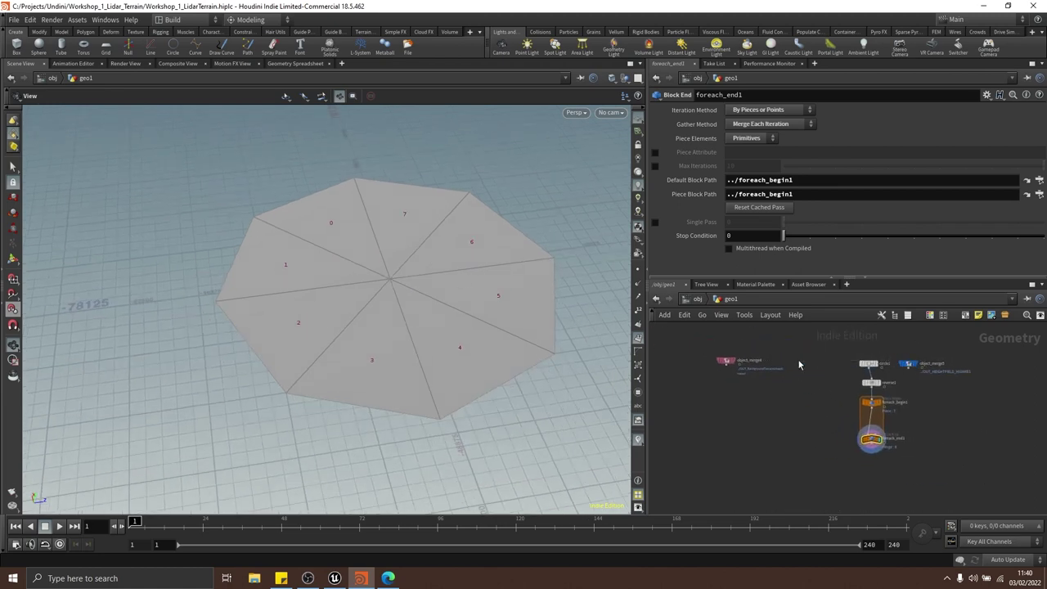
{"action": "scroll", "coordinate": [818, 383], "scroll_direction": "up", "scroll_amount": 5}
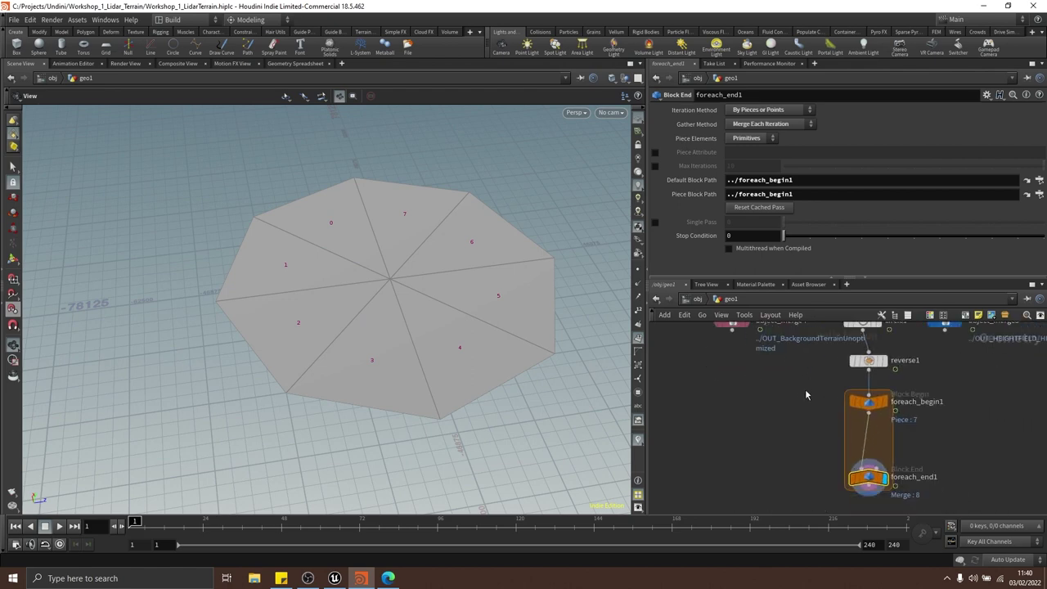
Display object_merge4's background terrain in the viewport
{"action": "left_click_drag", "start_coordinate": [534, 294], "coordinate": [491, 278]}
{"action": "scroll", "coordinate": [793, 371], "scroll_direction": "up", "scroll_amount": 2}
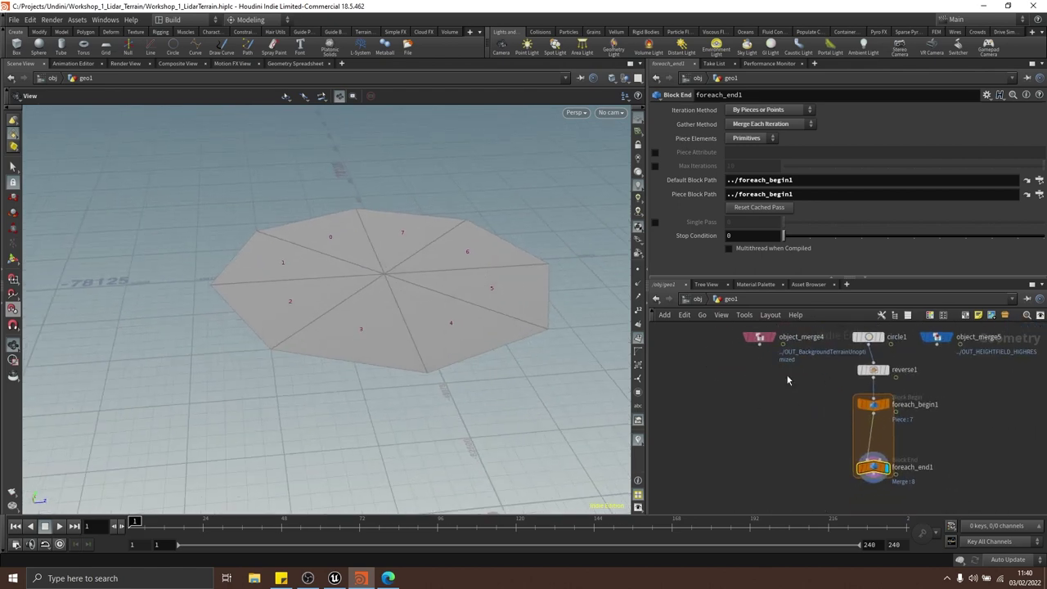
{"action": "middle_click_drag", "start_coordinate": [746, 372], "coordinate": [766, 391]}
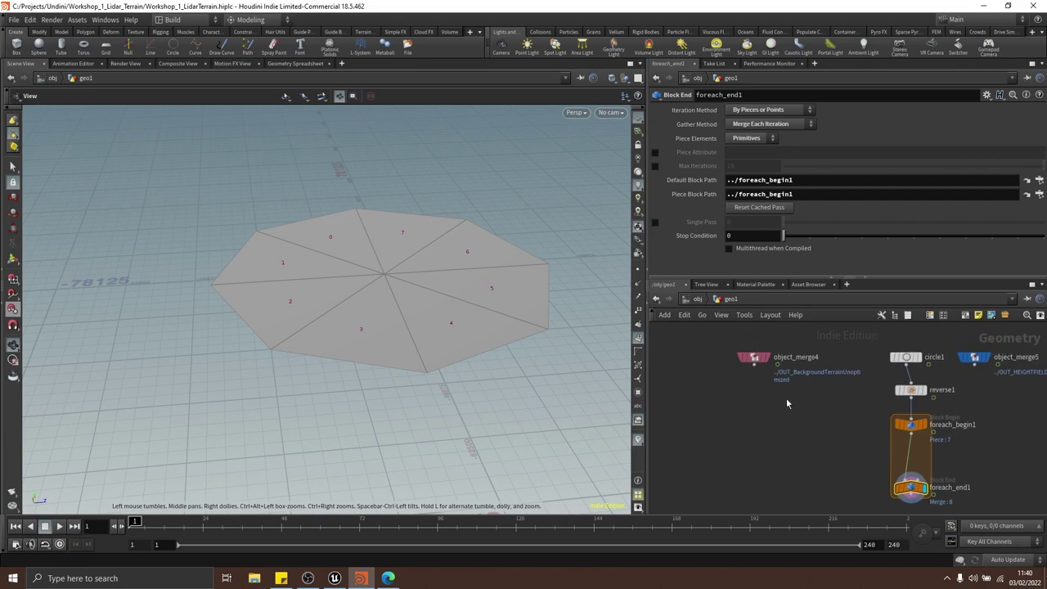
{"action": "left_click_drag", "start_coordinate": [536, 302], "coordinate": [541, 334]}
{"action": "middle_click_drag", "start_coordinate": [813, 386], "coordinate": [822, 397]}
{"action": "left_click", "coordinate": [778, 353]}
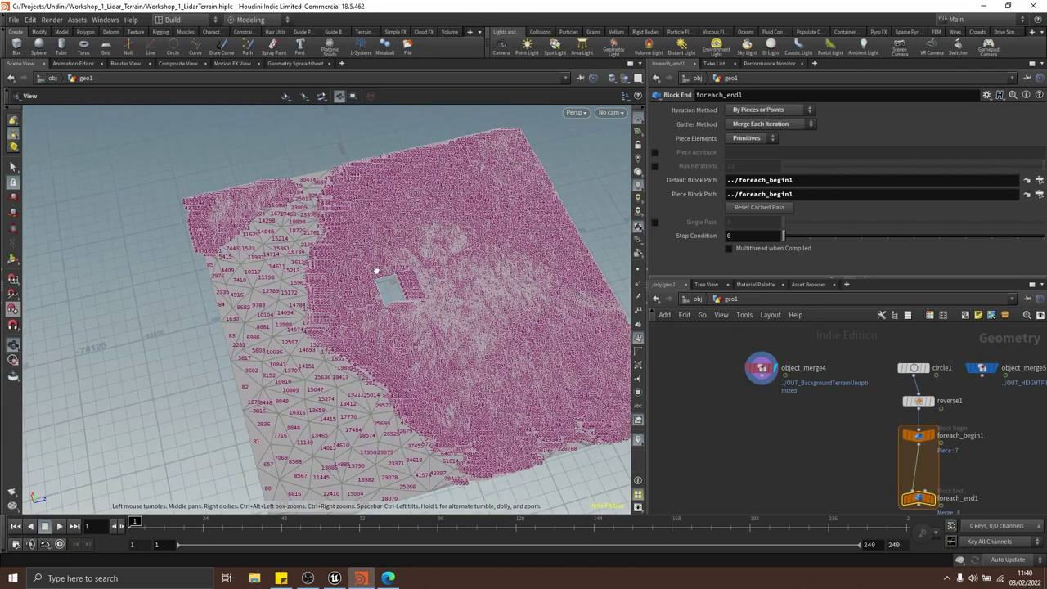
Turn off the viewport's primitive numbers and inspect the background terrain around its square hole
{"action": "left_click", "coordinate": [639, 340]}
{"action": "scroll", "coordinate": [539, 257], "scroll_direction": "up", "scroll_amount": 3}
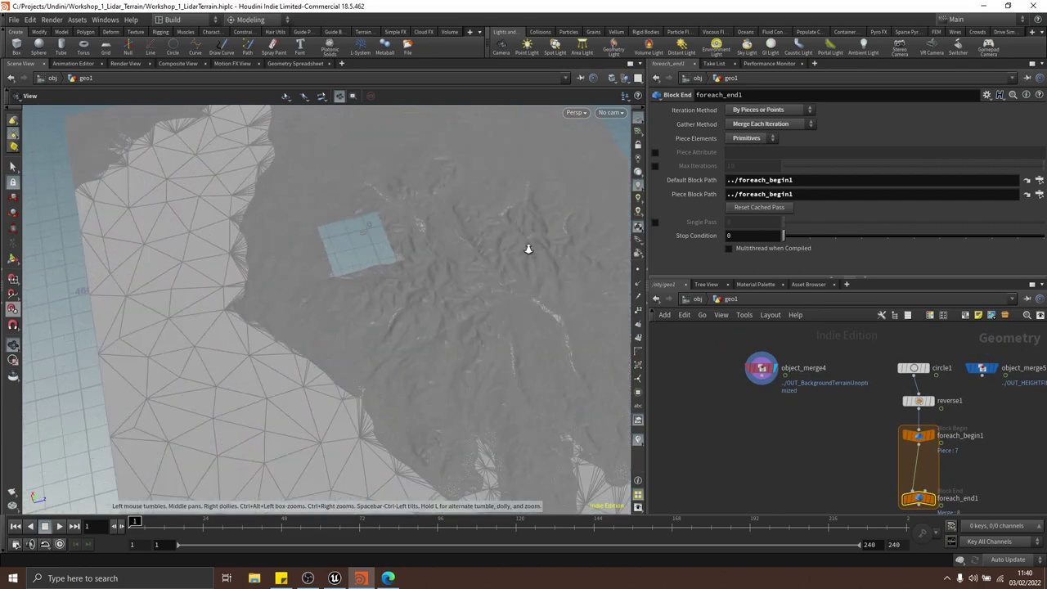
{"action": "left_click_drag", "start_coordinate": [528, 248], "coordinate": [414, 324]}
{"action": "scroll", "coordinate": [924, 450], "scroll_direction": "down", "scroll_amount": 1}
{"action": "middle_click_drag", "start_coordinate": [973, 472], "coordinate": [895, 397]}
{"action": "key", "text": "h"}
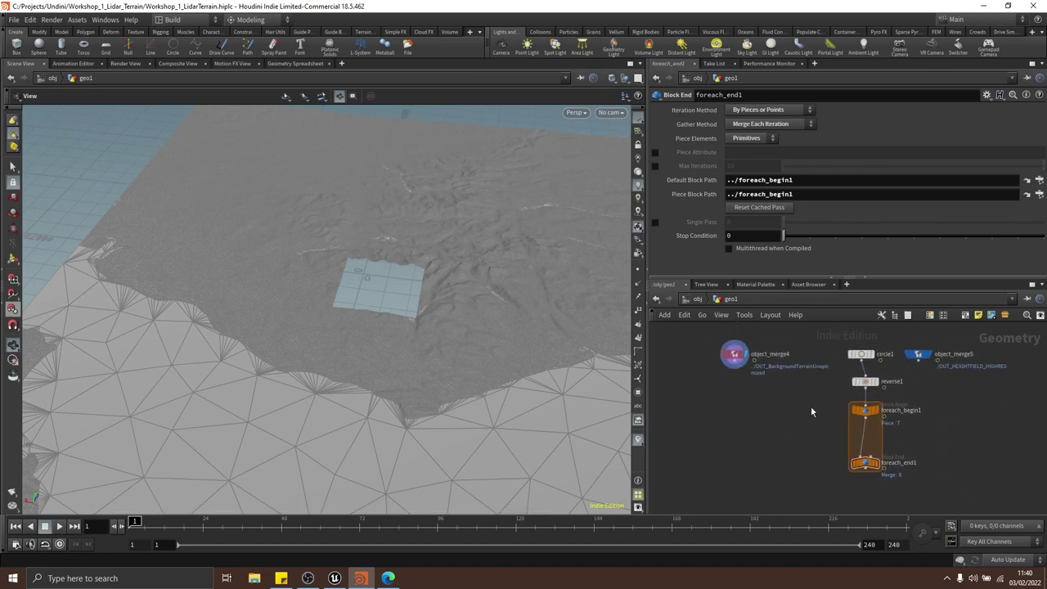
Duplicate foreach_begin1 beside the original, disconnect the copy from reverse1 and set its method to Fetch Input
{"action": "mouse_move", "coordinate": [804, 402]}
{"action": "middle_mouse_down"}
{"action": "mouse_move", "coordinate": [783, 395]}
{"action": "mouse_move", "coordinate": [791, 381]}
{"action": "middle_mouse_up"}
{"action": "left_click_drag", "start_coordinate": [796, 377], "coordinate": [865, 395]}
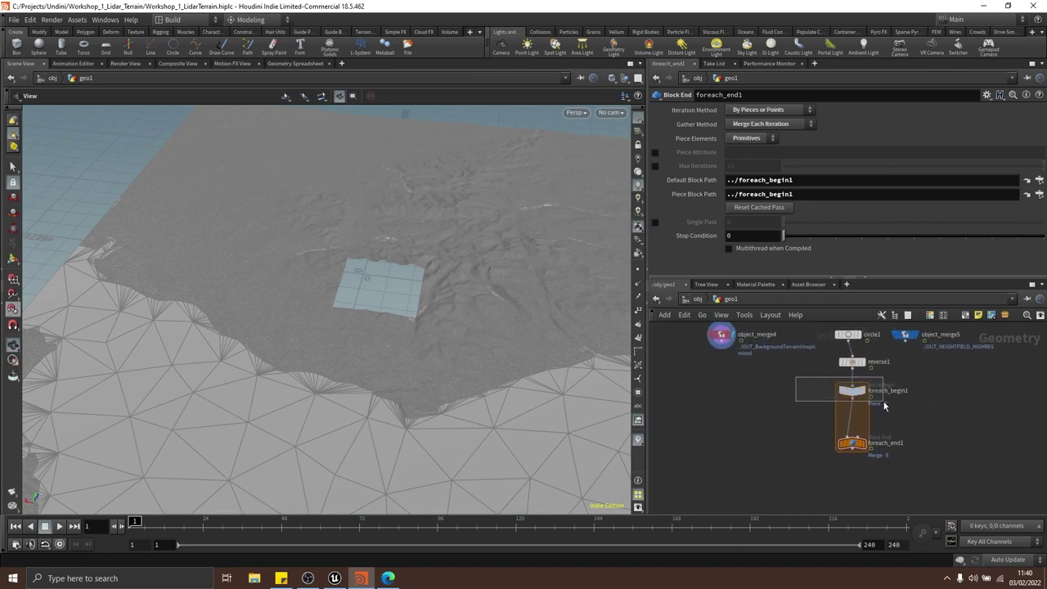
{"action": "left_click", "coordinate": [853, 391]}
{"action": "key", "text": "ctrl+c"}
{"action": "middle_click_drag", "start_coordinate": [799, 425], "coordinate": [807, 432]}
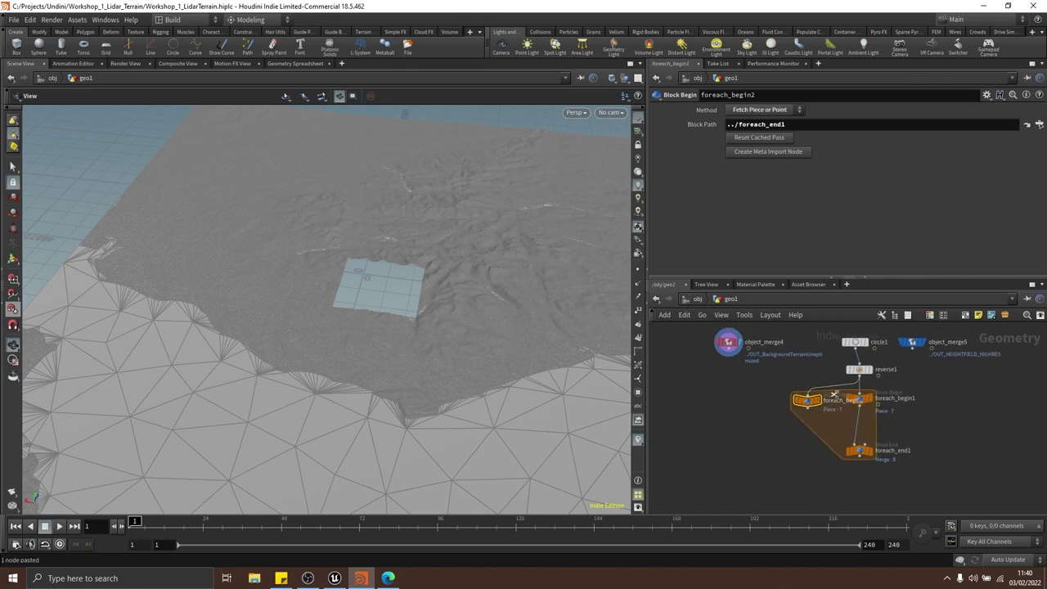
{"action": "left_click", "coordinate": [775, 111]}
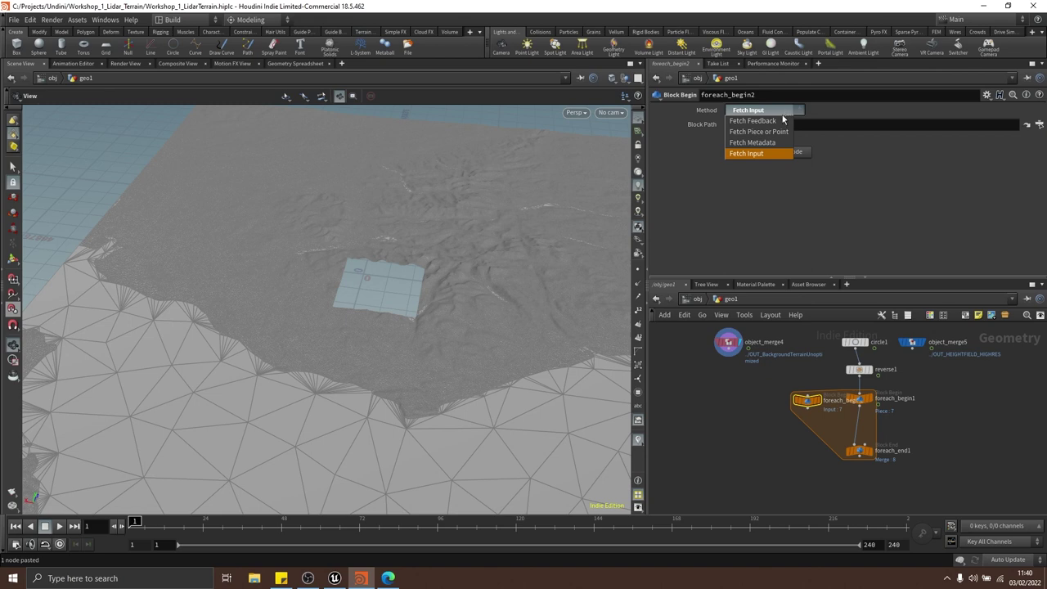
{"action": "left_click", "coordinate": [845, 120]}
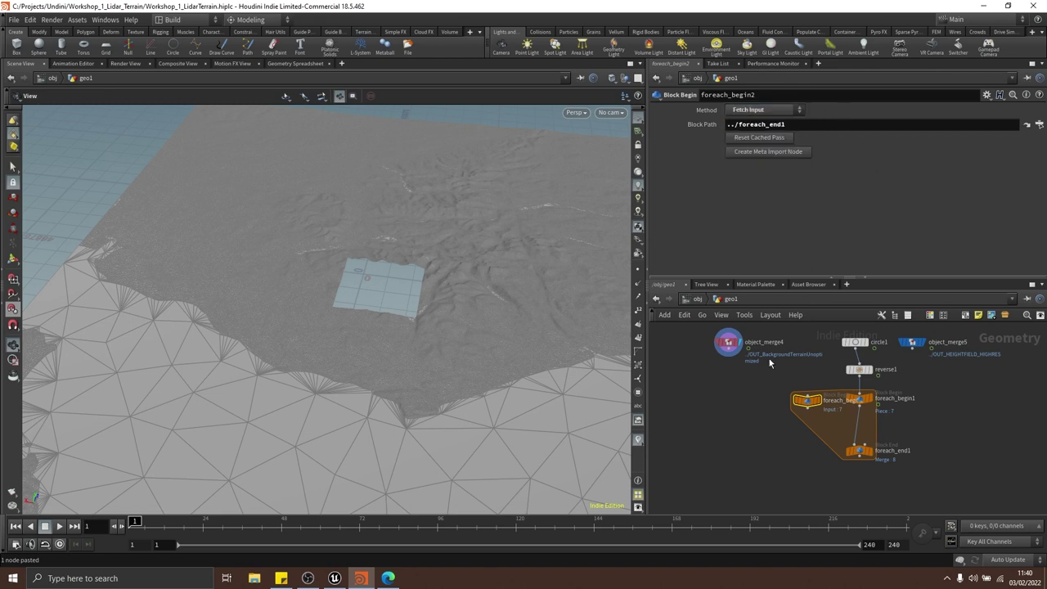
Connect object_merge4 to foreach_begin2 and display foreach_begin2
{"action": "scroll", "coordinate": [744, 364], "scroll_direction": "up", "scroll_amount": 3}
{"action": "left_click", "coordinate": [839, 416]}
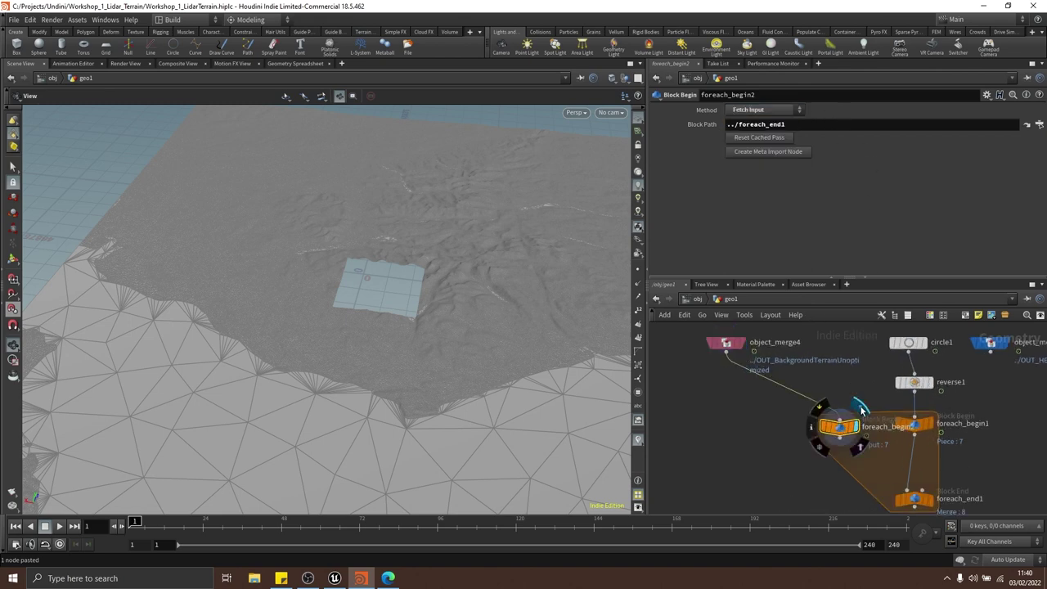
{"action": "left_click_drag", "start_coordinate": [474, 360], "coordinate": [432, 341]}
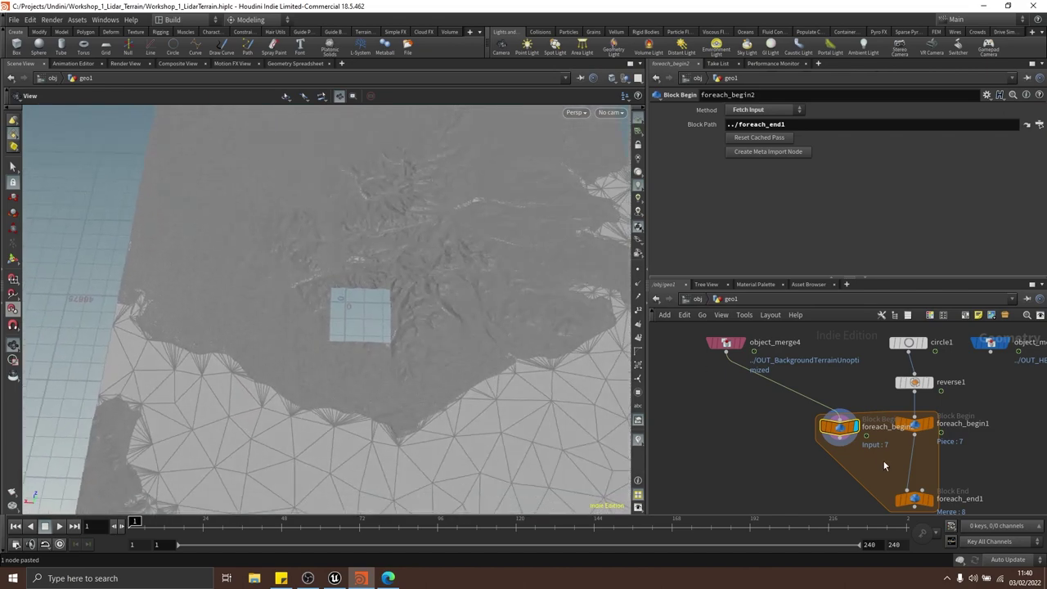
Move foreach_begin2 further from foreach_begin1 and lower foreach_end1 to make room inside the loop block
{"action": "left_click_drag", "start_coordinate": [844, 434], "coordinate": [816, 430]}
{"action": "middle_click_drag", "start_coordinate": [849, 462], "coordinate": [776, 408]}
{"action": "scroll", "coordinate": [776, 409], "scroll_direction": "down", "scroll_amount": 2}
{"action": "left_click_drag", "start_coordinate": [829, 434], "coordinate": [829, 457]}
{"action": "middle_click_drag", "start_coordinate": [790, 433], "coordinate": [801, 417]}
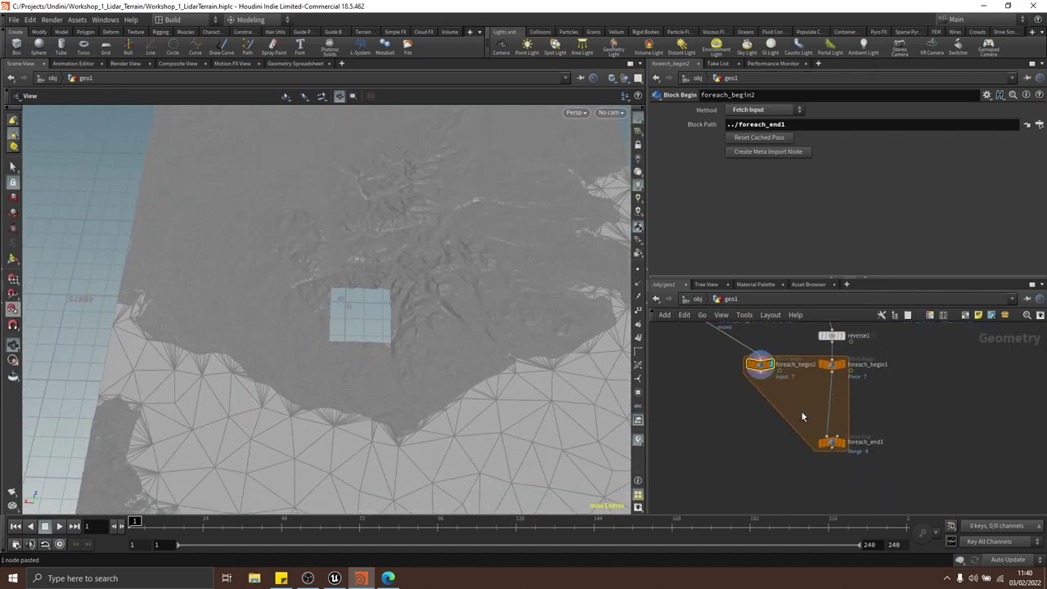
Locate boolean1 above divide1 in the earlier terrain network and examine its Boolean settings
{"action": "scroll", "coordinate": [840, 439], "scroll_direction": "up", "scroll_amount": 1}
{"action": "scroll", "coordinate": [811, 425], "scroll_direction": "up", "scroll_amount": 3}
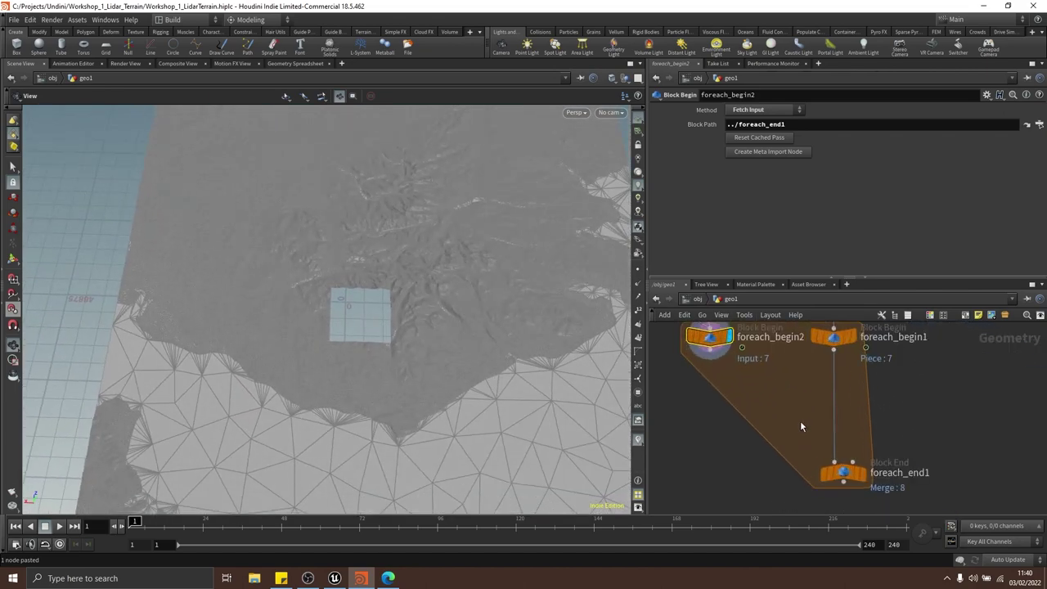
{"action": "scroll", "coordinate": [820, 415], "scroll_direction": "down", "scroll_amount": 6}
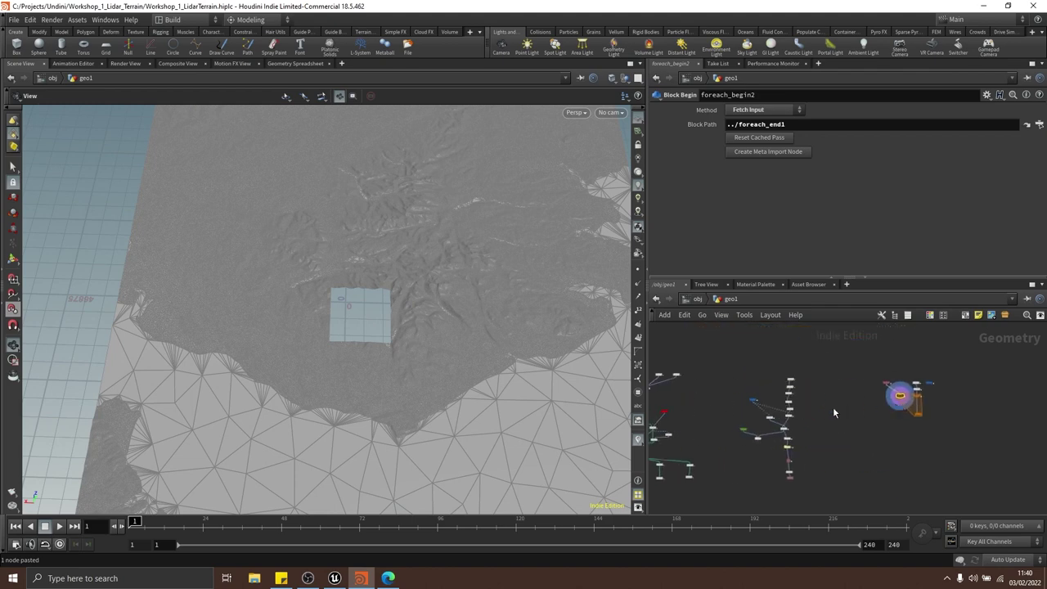
{"action": "scroll", "coordinate": [823, 408], "scroll_direction": "up", "scroll_amount": 6}
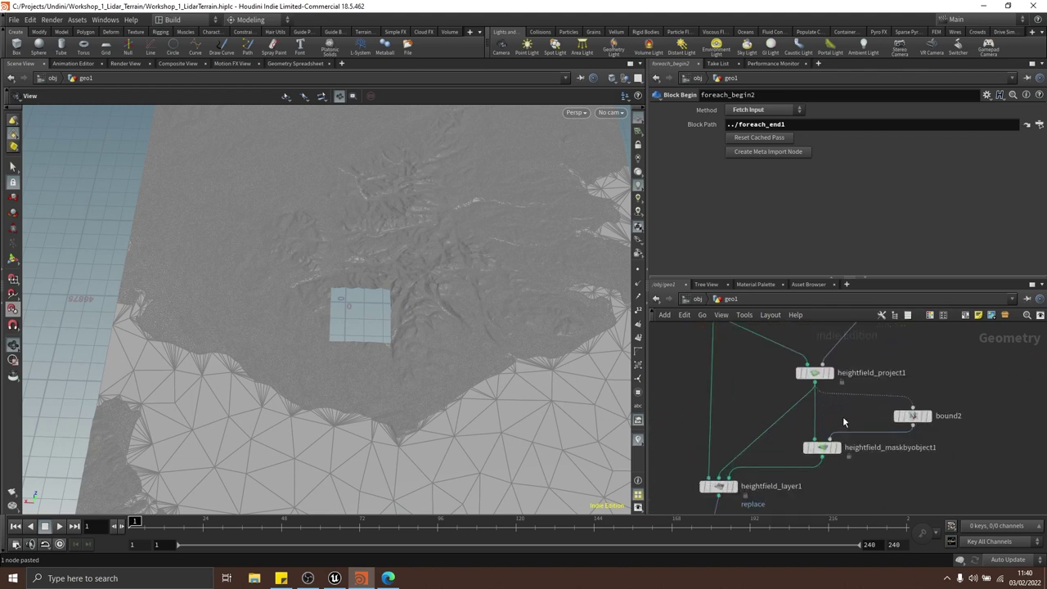
{"action": "middle_click_drag", "start_coordinate": [844, 415], "coordinate": [797, 417]}
{"action": "scroll", "coordinate": [835, 371], "scroll_direction": "down", "scroll_amount": 3}
{"action": "scroll", "coordinate": [846, 384], "scroll_direction": "down", "scroll_amount": 4}
{"action": "scroll", "coordinate": [817, 384], "scroll_direction": "up", "scroll_amount": 5}
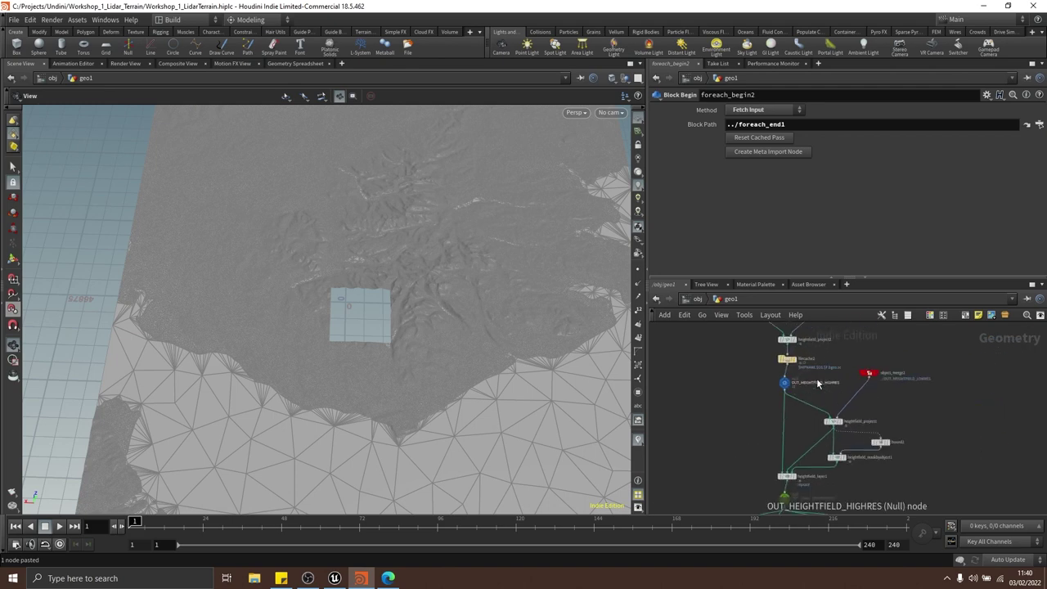
{"action": "scroll", "coordinate": [841, 378], "scroll_direction": "down", "scroll_amount": 3}
{"action": "middle_click_drag", "start_coordinate": [842, 374], "coordinate": [656, 381]}
{"action": "scroll", "coordinate": [842, 420], "scroll_direction": "up", "scroll_amount": 8}
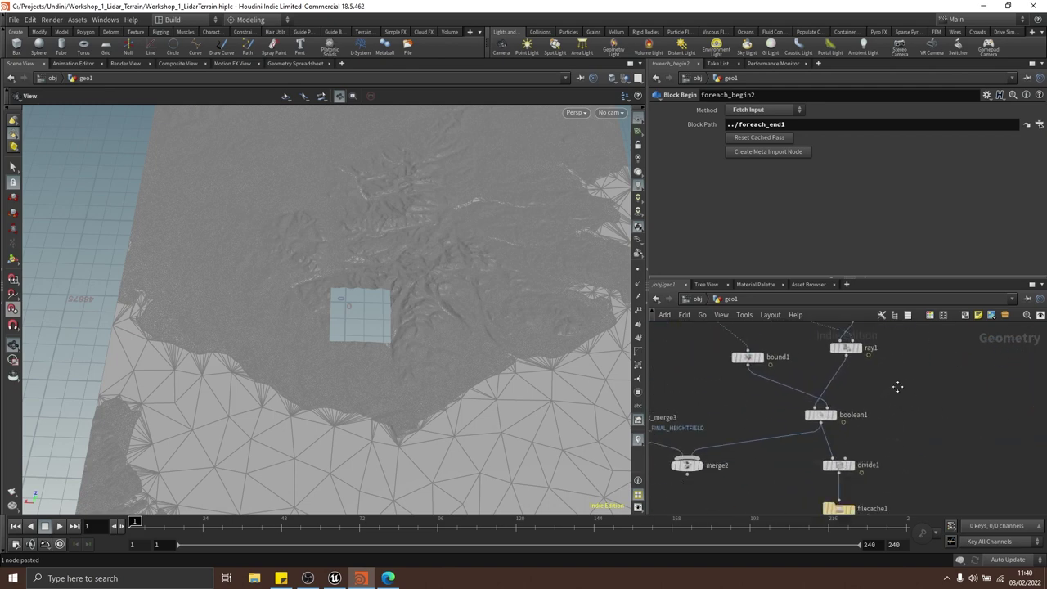
{"action": "left_click", "coordinate": [793, 407]}
{"action": "scroll", "coordinate": [796, 409], "scroll_direction": "down", "scroll_amount": 5}
{"action": "scroll", "coordinate": [836, 446], "scroll_direction": "up", "scroll_amount": 3}
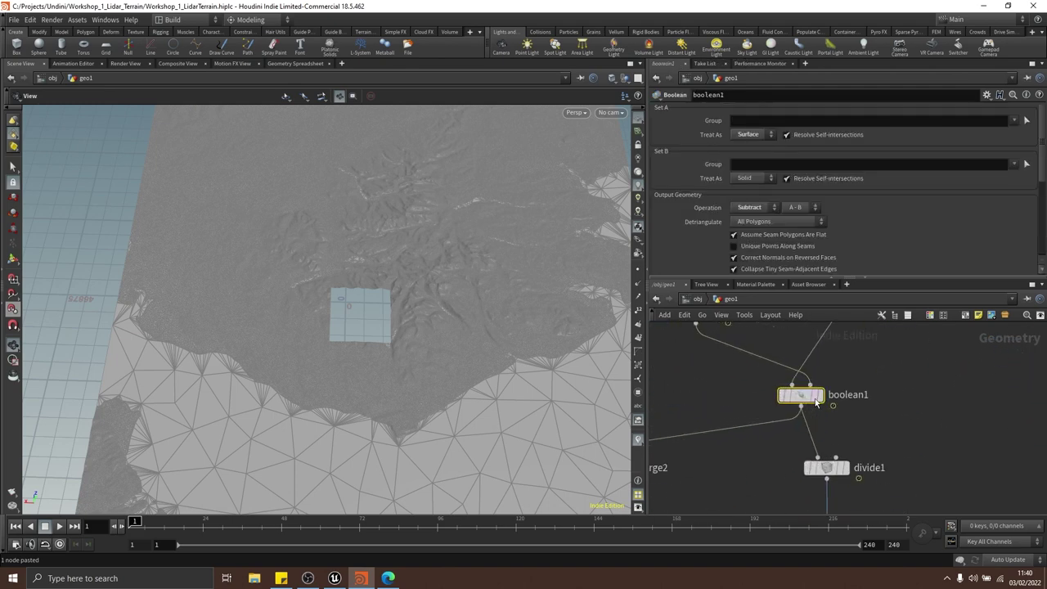
Add a Boolean node inside the loop block between the two begin nodes and foreach_end1
{"action": "scroll", "coordinate": [900, 400], "scroll_direction": "down", "scroll_amount": 3}
{"action": "middle_click_drag", "start_coordinate": [900, 400], "coordinate": [689, 400]}
{"action": "scroll", "coordinate": [832, 384], "scroll_direction": "up", "scroll_amount": 7}
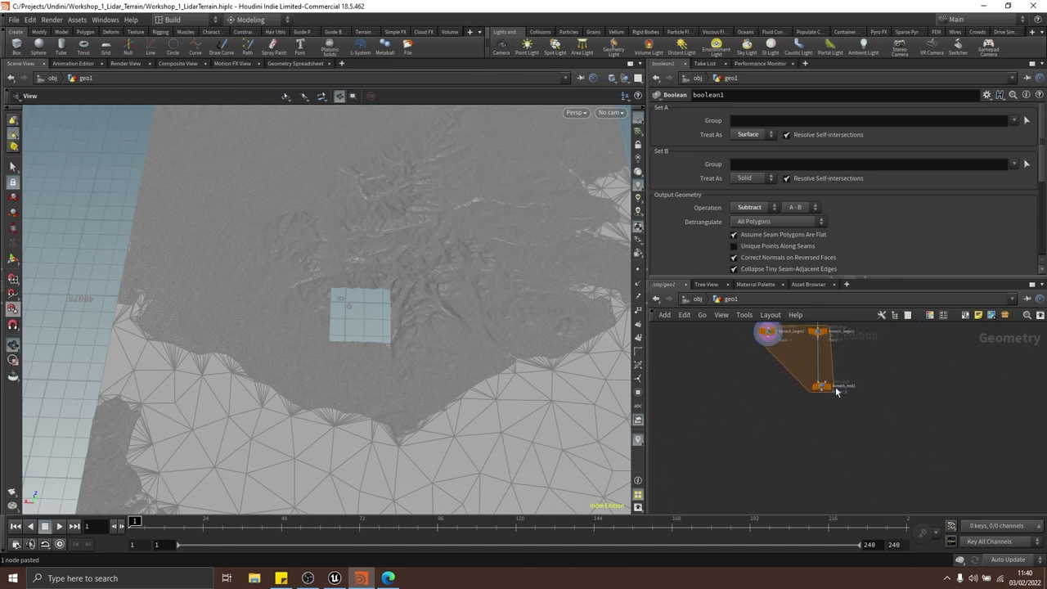
{"action": "middle_click_drag", "start_coordinate": [837, 390], "coordinate": [931, 468]}
{"action": "scroll", "coordinate": [931, 468], "scroll_direction": "up", "scroll_amount": 1}
{"action": "key", "text": "Tab"}
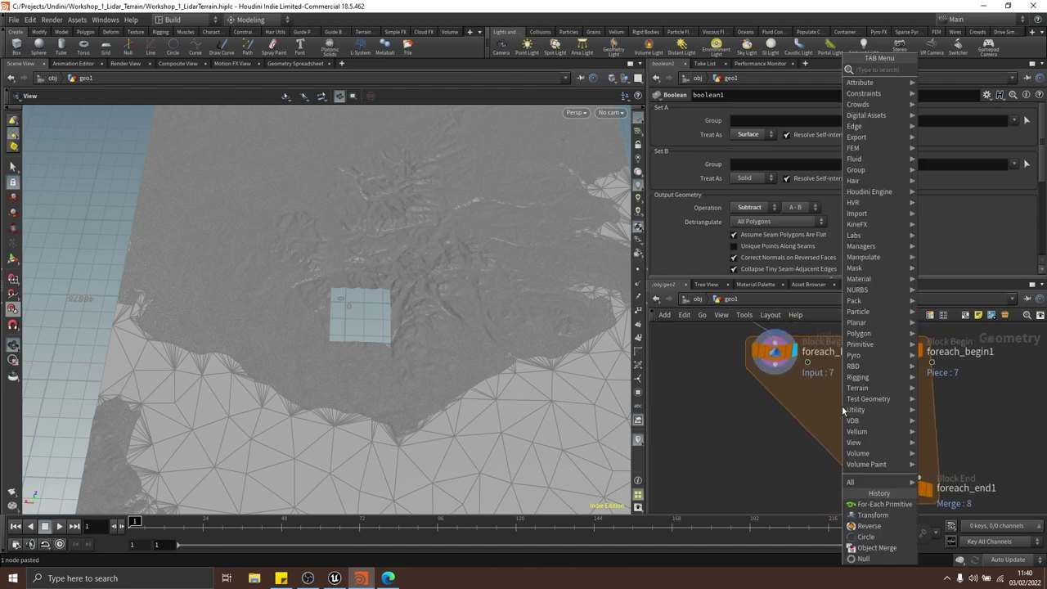
{"action": "type", "text": "boolean"}
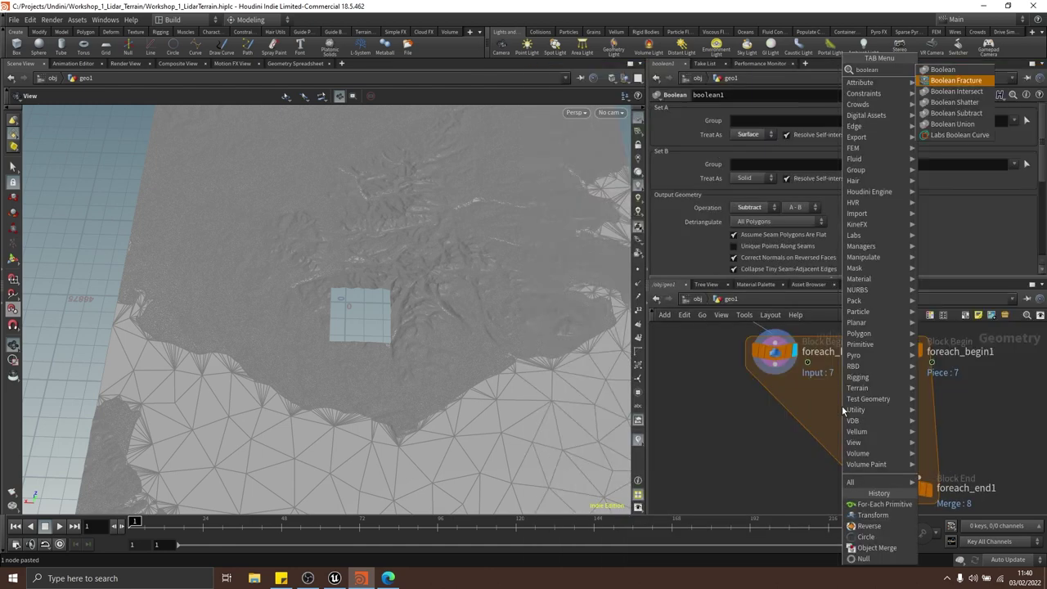
Add a Boolean Intersect node inside the for-each block, between the two block begins and foreach_end1
{"action": "key", "text": "Down"}
{"action": "key", "text": "Return"}
{"action": "left_click", "coordinate": [844, 418]}
{"action": "scroll", "coordinate": [851, 387], "scroll_direction": "down", "scroll_amount": 4}
{"action": "mouse_move", "coordinate": [893, 385]}
{"action": "middle_mouse_down"}
{"action": "mouse_move", "coordinate": [857, 401]}
{"action": "mouse_move", "coordinate": [902, 436]}
{"action": "mouse_move", "coordinate": [909, 384]}
{"action": "middle_mouse_up"}
{"action": "left_click_drag", "start_coordinate": [477, 322], "coordinate": [445, 282]}
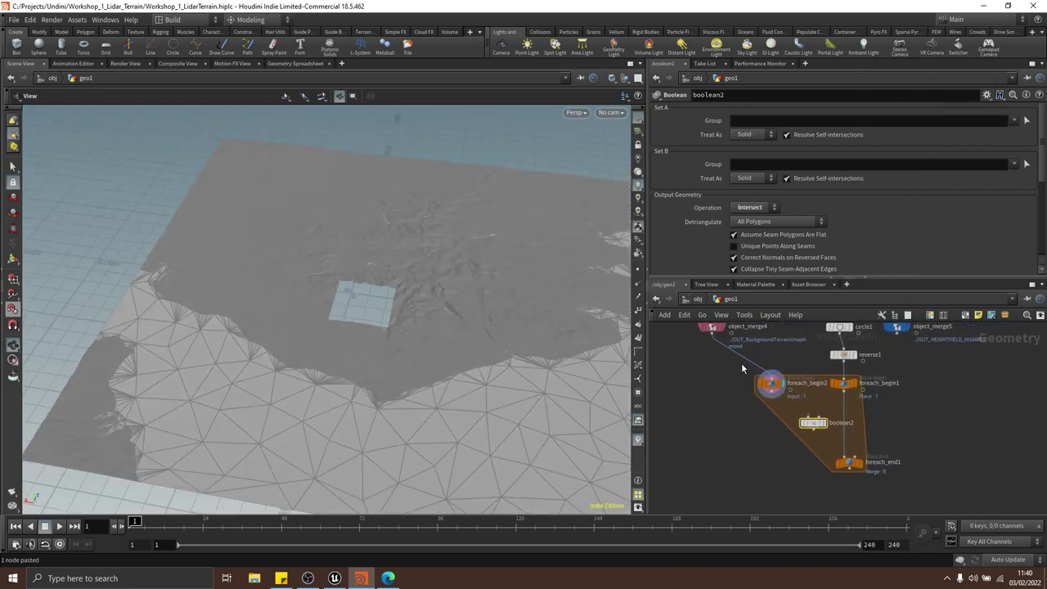
{"action": "middle_click_drag", "start_coordinate": [729, 376], "coordinate": [754, 388]}
Examine the hole in the terrain, and display reverse1 to inspect the segments of the circle
{"action": "right_click_drag", "start_coordinate": [364, 264], "coordinate": [570, 227]}
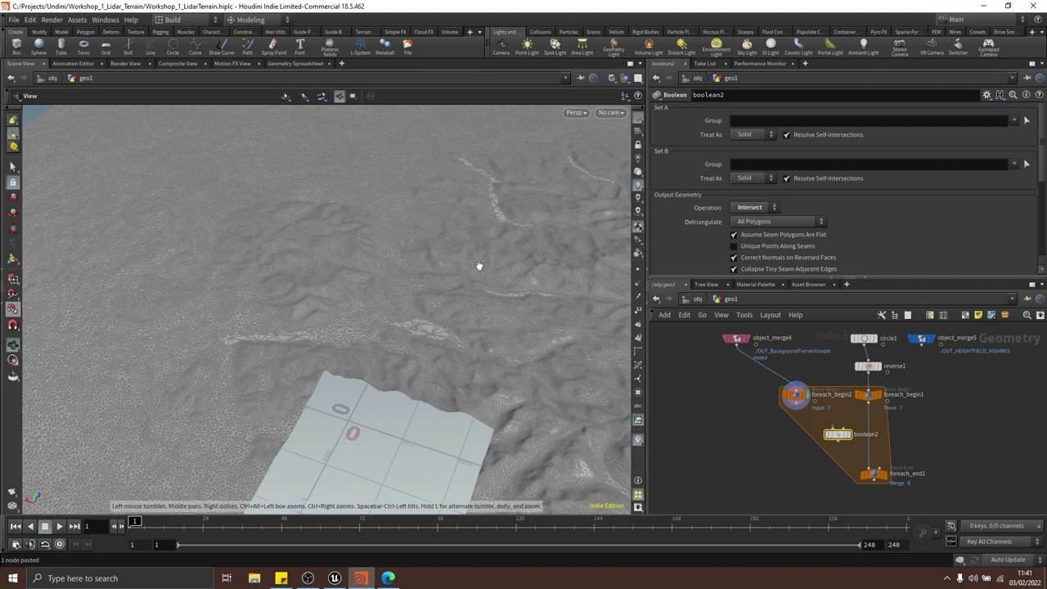
{"action": "left_click_drag", "start_coordinate": [479, 266], "coordinate": [360, 260]}
{"action": "right_click_drag", "start_coordinate": [360, 260], "coordinate": [315, 264]}
{"action": "scroll", "coordinate": [858, 363], "scroll_direction": "up", "scroll_amount": 4}
{"action": "left_click", "coordinate": [901, 369]}
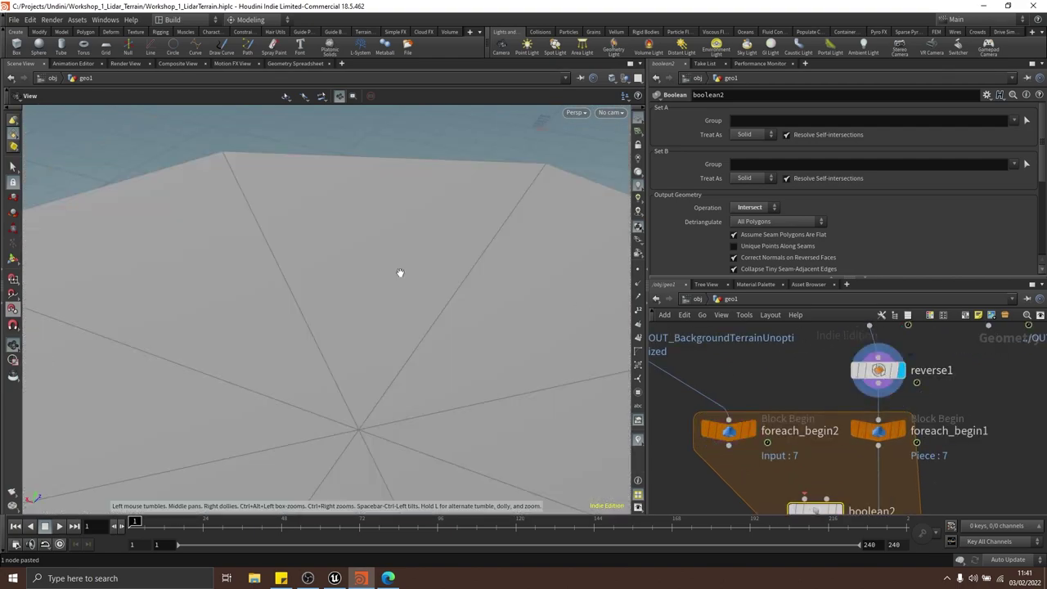
{"action": "right_click_drag", "start_coordinate": [400, 272], "coordinate": [318, 261]}
{"action": "left_click_drag", "start_coordinate": [502, 288], "coordinate": [440, 314]}
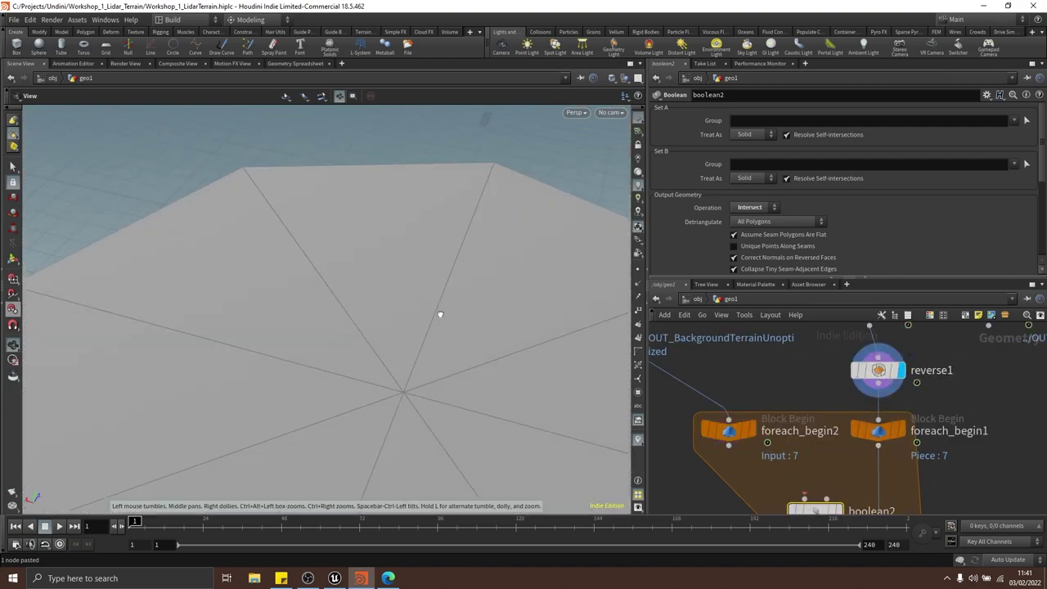
Wire foreach_begin2 and foreach_begin1 into the first and second inputs of boolean2 and display its result
{"action": "scroll", "coordinate": [818, 430], "scroll_direction": "down", "scroll_amount": 1}
{"action": "middle_click_drag", "start_coordinate": [799, 458], "coordinate": [742, 413]}
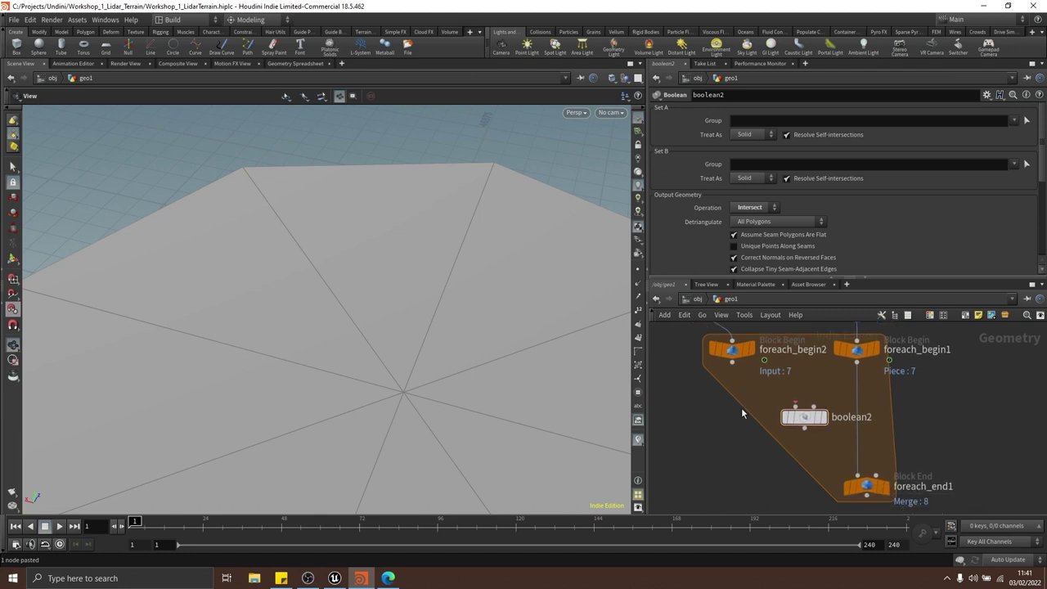
{"action": "left_click", "coordinate": [856, 350]}
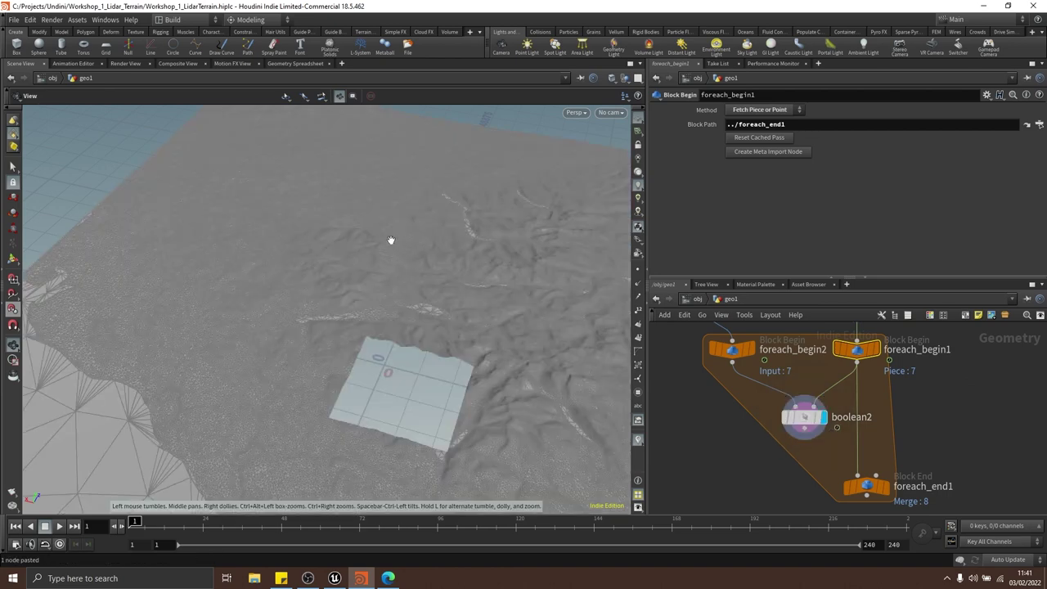
{"action": "right_click_drag", "start_coordinate": [408, 291], "coordinate": [329, 294]}
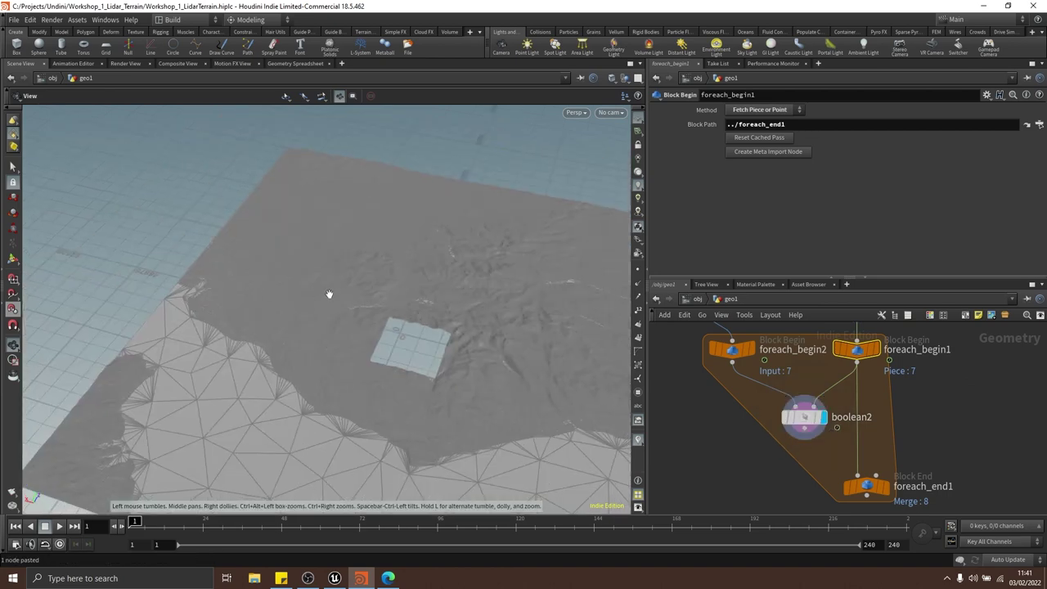
{"action": "left_click_drag", "start_coordinate": [329, 295], "coordinate": [598, 327]}
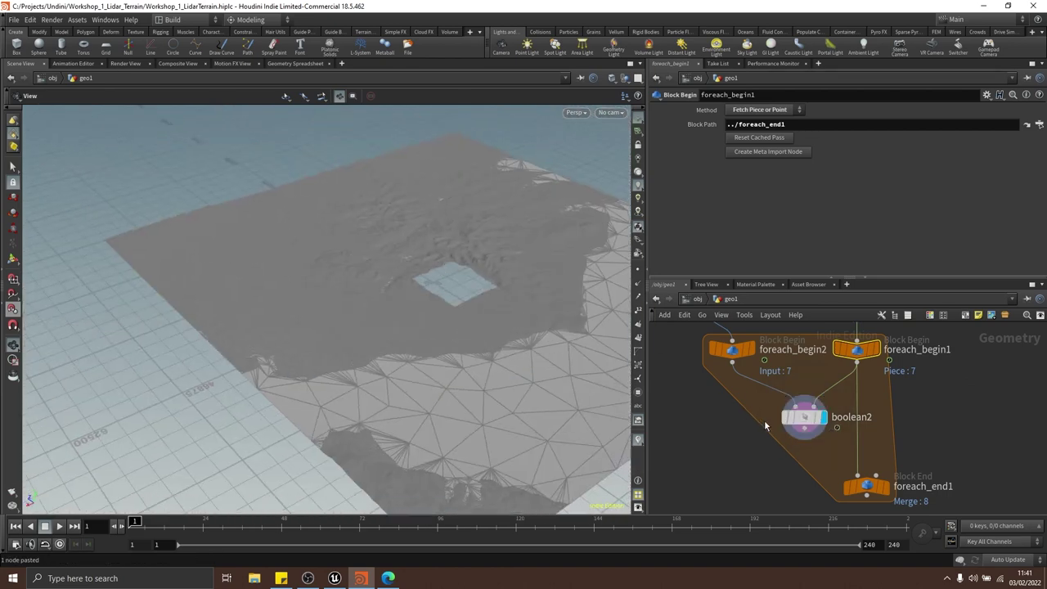
Examine the boolean2 output around the terrain and its square hole, and check the node's intersect settings
{"action": "middle_click_drag", "start_coordinate": [810, 427], "coordinate": [836, 404]}
{"action": "left_click_drag", "start_coordinate": [836, 404], "coordinate": [814, 397]}
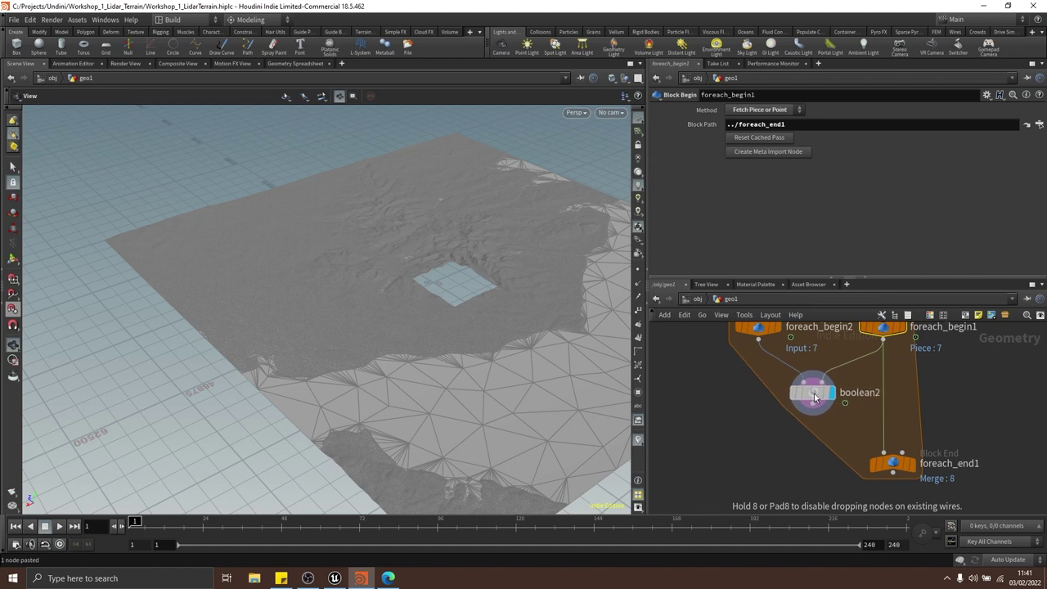
{"action": "middle_click_drag", "start_coordinate": [930, 391], "coordinate": [902, 397]}
{"action": "middle_click_drag", "start_coordinate": [803, 364], "coordinate": [859, 405]}
{"action": "left_click_drag", "start_coordinate": [790, 381], "coordinate": [762, 382]}
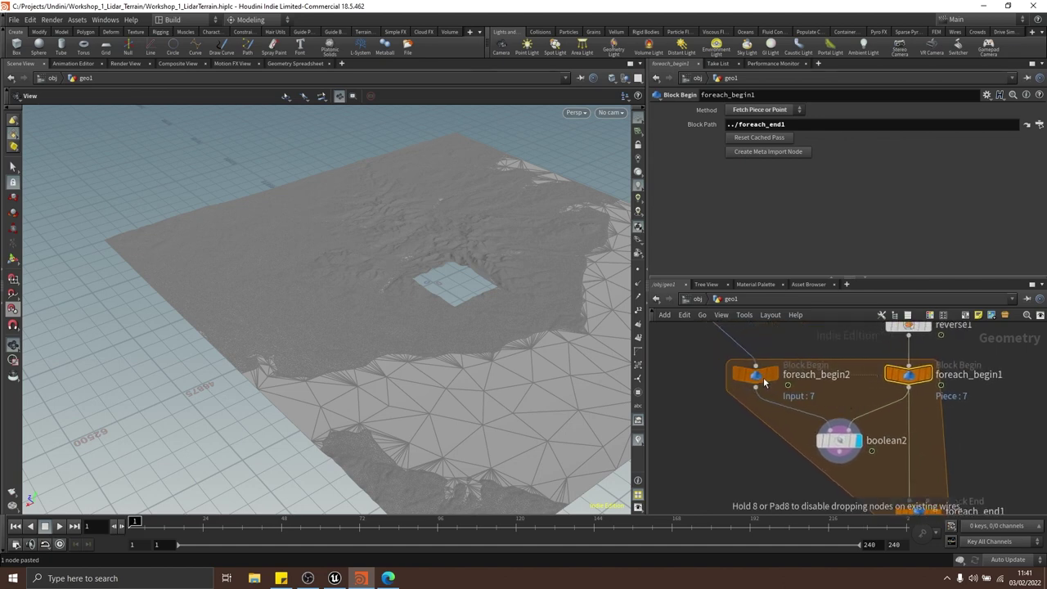
{"action": "middle_click_drag", "start_coordinate": [769, 399], "coordinate": [754, 399]}
{"action": "left_click_drag", "start_coordinate": [501, 362], "coordinate": [437, 304]}
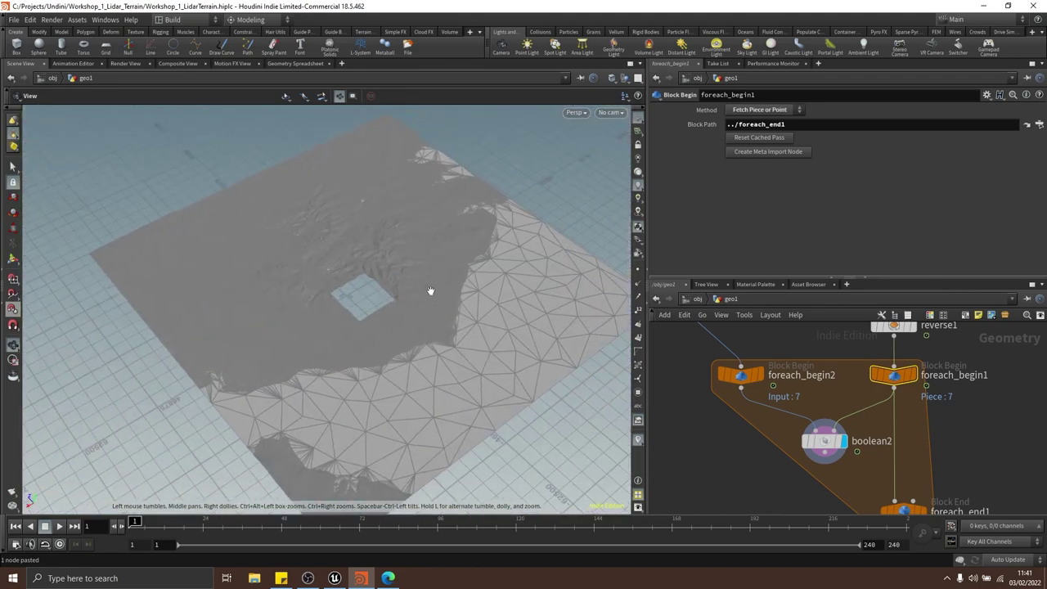
{"action": "right_click_drag", "start_coordinate": [430, 291], "coordinate": [529, 215]}
{"action": "left_click_drag", "start_coordinate": [376, 340], "coordinate": [374, 266]}
{"action": "left_click", "coordinate": [816, 450]}
{"action": "scroll", "coordinate": [846, 416], "scroll_direction": "down", "scroll_amount": 4}
{"action": "left_click_drag", "start_coordinate": [468, 304], "coordinate": [480, 347]}
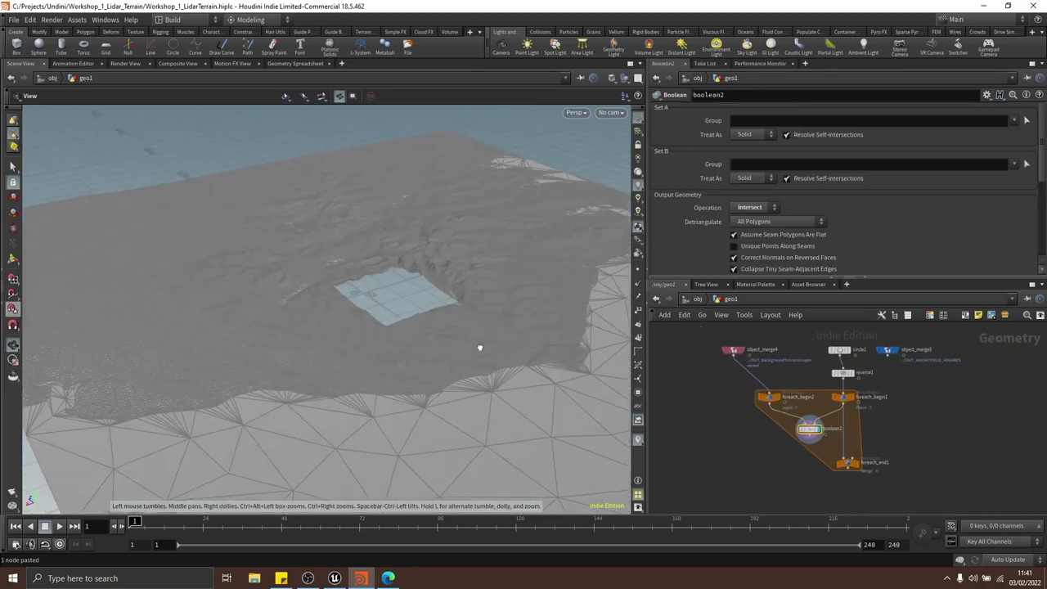
Display foreach_begin1 and examine the single flat wedge that feeds the boolean
{"action": "scroll", "coordinate": [854, 424], "scroll_direction": "up", "scroll_amount": 5}
{"action": "left_click", "coordinate": [848, 366]}
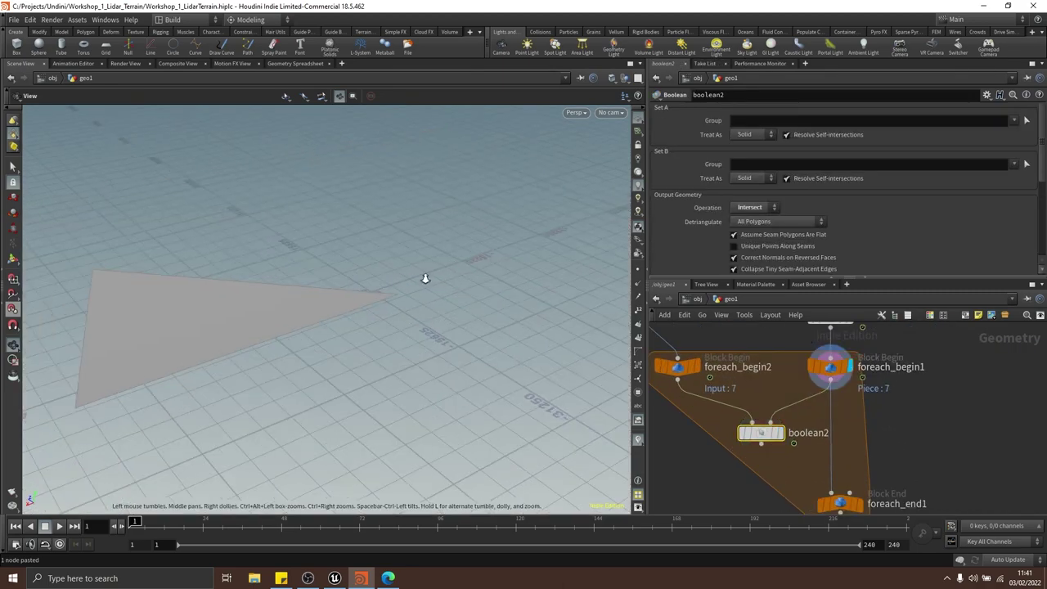
{"action": "left_click_drag", "start_coordinate": [425, 278], "coordinate": [247, 280]}
{"action": "middle_click_drag", "start_coordinate": [764, 472], "coordinate": [778, 457]}
{"action": "left_click", "coordinate": [775, 429]}
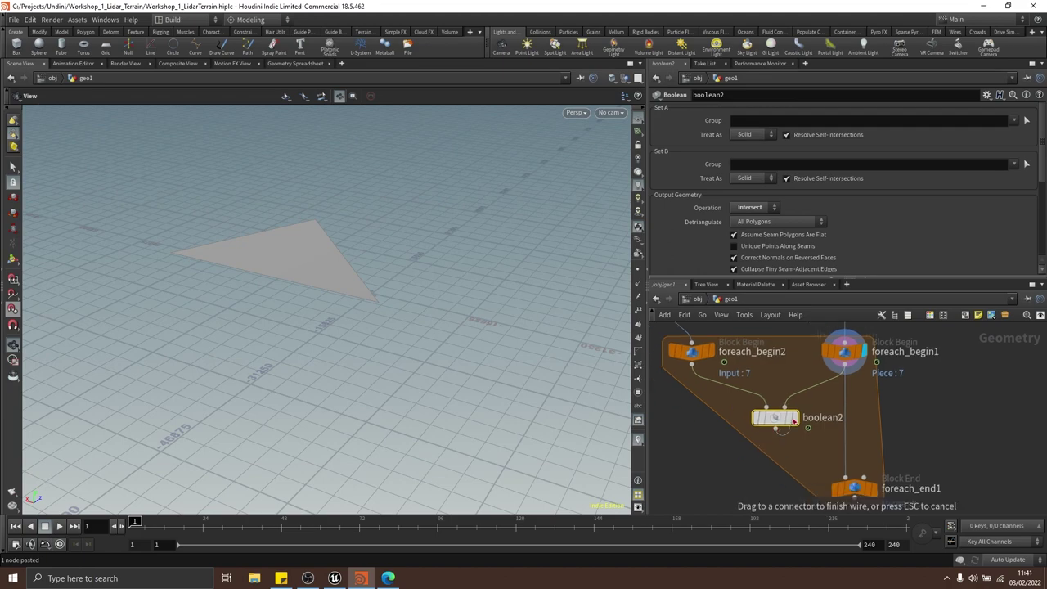
{"action": "left_click_drag", "start_coordinate": [791, 419], "coordinate": [778, 441]}
{"action": "left_click_drag", "start_coordinate": [393, 344], "coordinate": [389, 305]}
{"action": "mouse_move", "coordinate": [326, 300]}
{"action": "left_mouse_down"}
{"action": "mouse_move", "coordinate": [325, 248]}
{"action": "mouse_move", "coordinate": [329, 319]}
{"action": "left_mouse_up"}
Add a Labs Thicken node, insert it between foreach_begin1 and boolean2, and display it
{"action": "middle_click_drag", "start_coordinate": [914, 409], "coordinate": [869, 401]}
{"action": "key", "text": "Tab"}
{"action": "type", "text": "thic"}
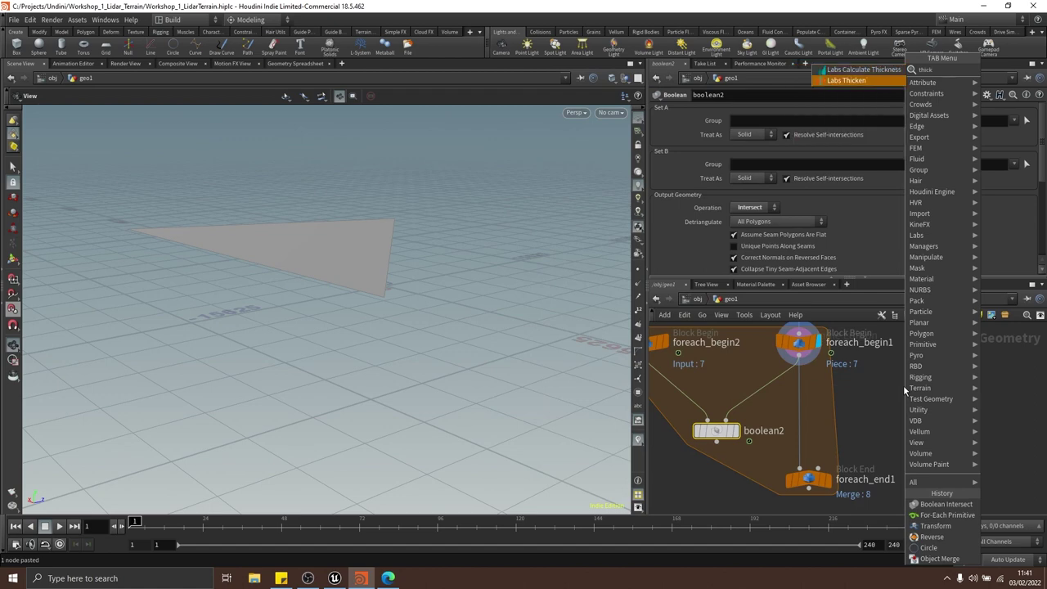
{"action": "type", "text": "k"}
{"action": "key", "text": "Return"}
{"action": "left_click", "coordinate": [908, 390]}
{"action": "scroll", "coordinate": [924, 396], "scroll_direction": "up", "scroll_amount": 1}
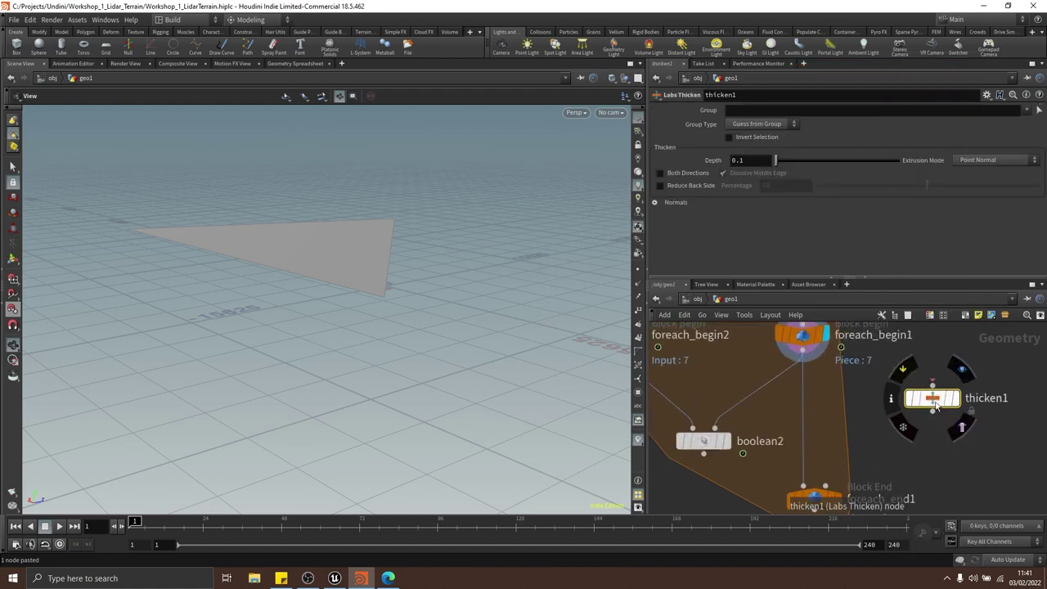
{"action": "left_click_drag", "start_coordinate": [935, 402], "coordinate": [758, 393]}
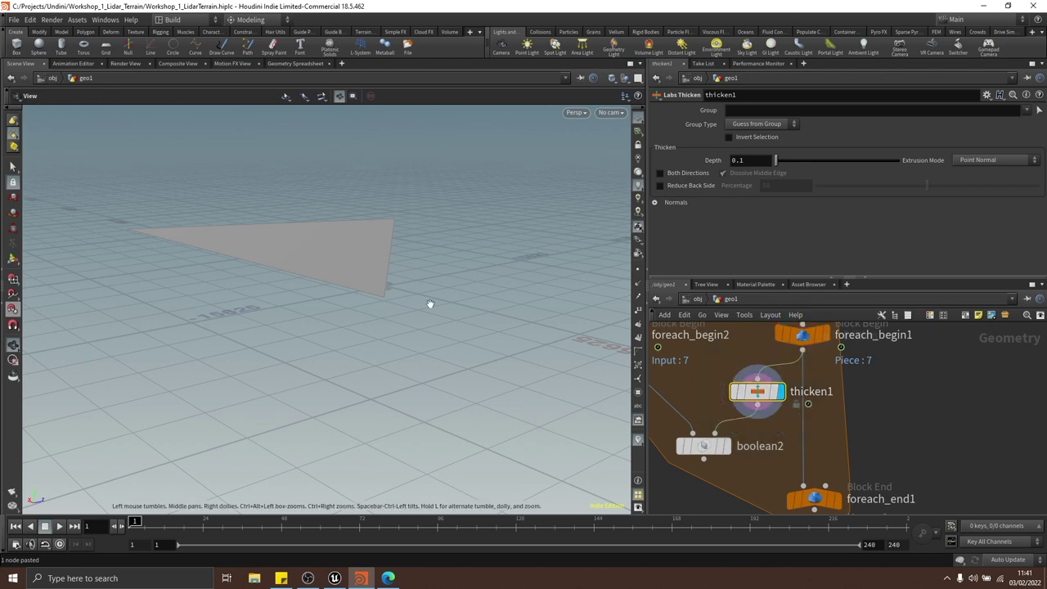
Try a depth of 100 on the Thicken node, and raise it to 1000
{"action": "left_click_drag", "start_coordinate": [430, 304], "coordinate": [402, 274]}
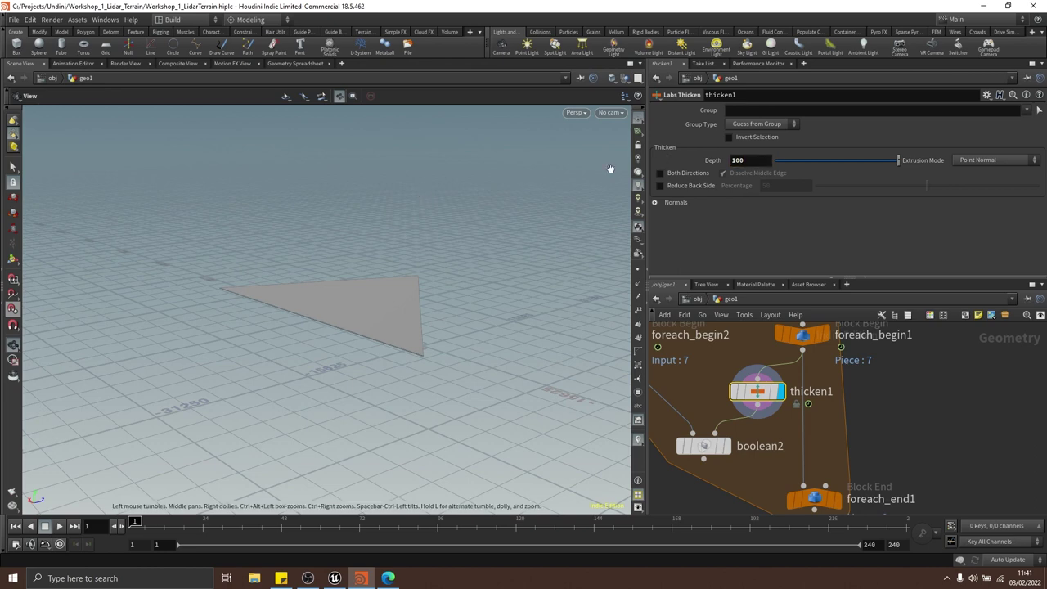
{"action": "left_click_drag", "start_coordinate": [609, 169], "coordinate": [507, 200]}
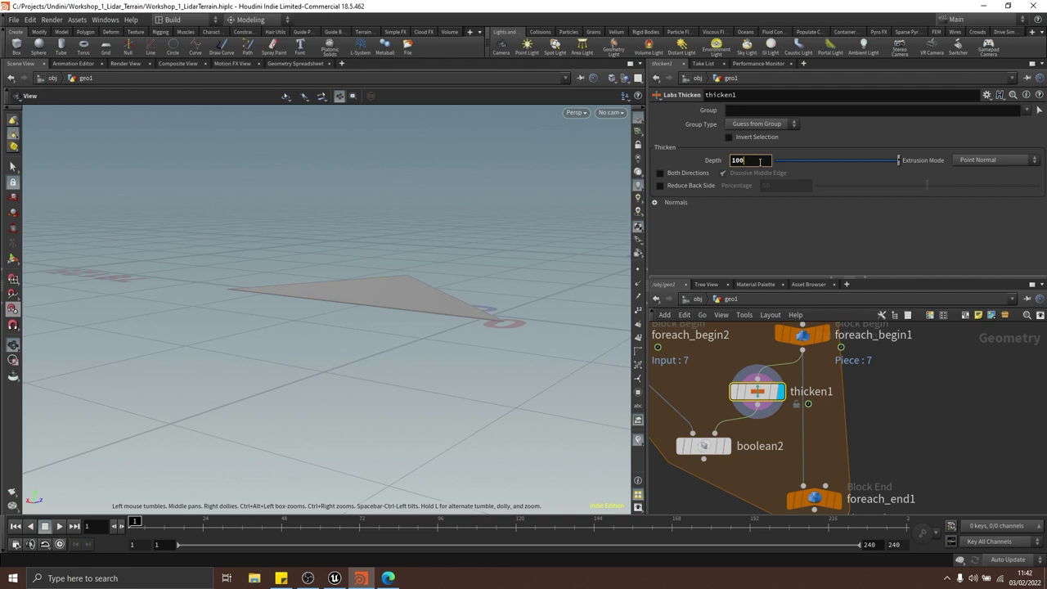
{"action": "left_click_drag", "start_coordinate": [441, 252], "coordinate": [580, 248]}
{"action": "right_click_drag", "start_coordinate": [580, 248], "coordinate": [407, 304]}
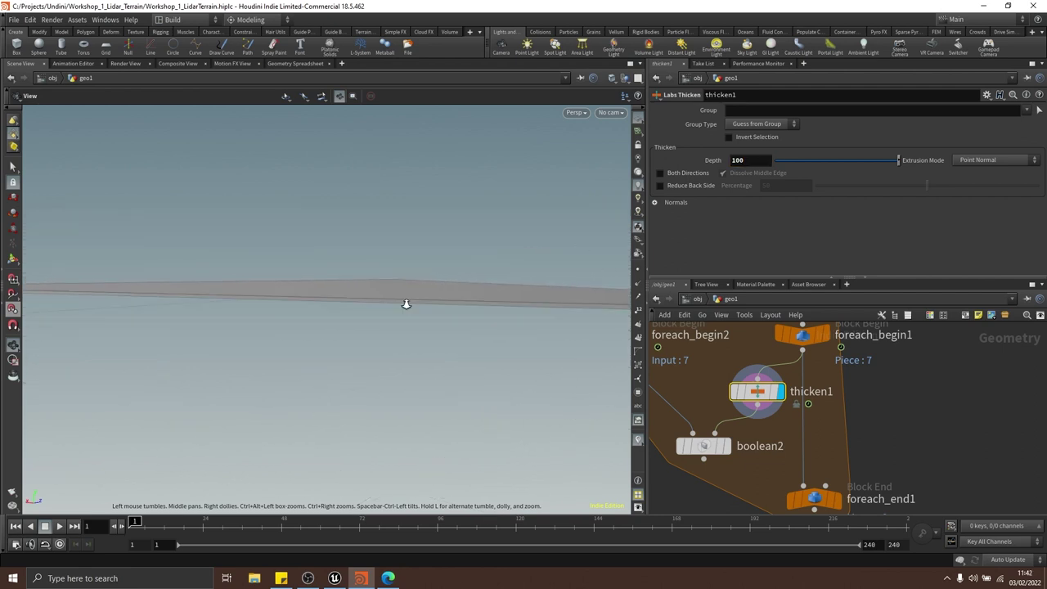
{"action": "left_click_drag", "start_coordinate": [433, 250], "coordinate": [449, 236]}
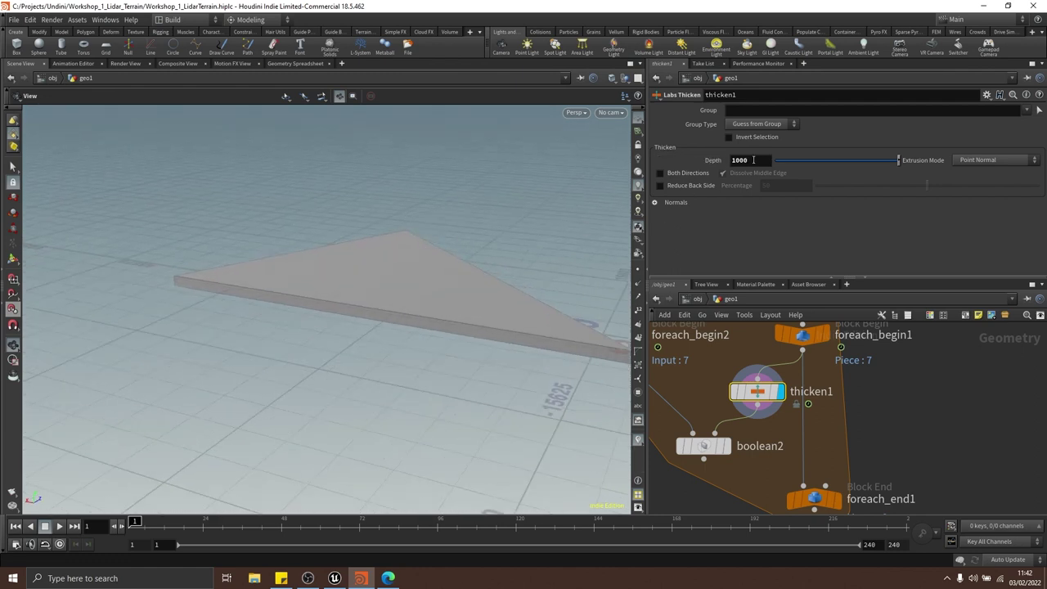
{"action": "left_click_drag", "start_coordinate": [384, 260], "coordinate": [440, 272]}
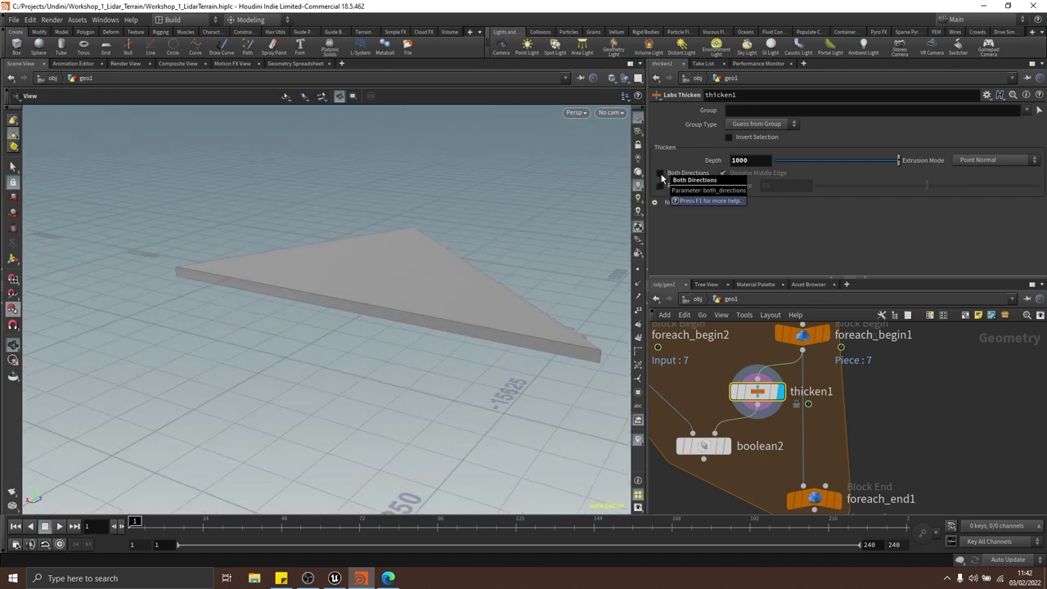
Thicken the wedge in both directions and display the boolean2 result
{"action": "left_click", "coordinate": [660, 174]}
{"action": "left_click_drag", "start_coordinate": [439, 306], "coordinate": [526, 311]}
{"action": "scroll", "coordinate": [894, 439], "scroll_direction": "down", "scroll_amount": 3}
{"action": "scroll", "coordinate": [828, 442], "scroll_direction": "up", "scroll_amount": 2}
{"action": "mouse_move", "coordinate": [799, 419]}
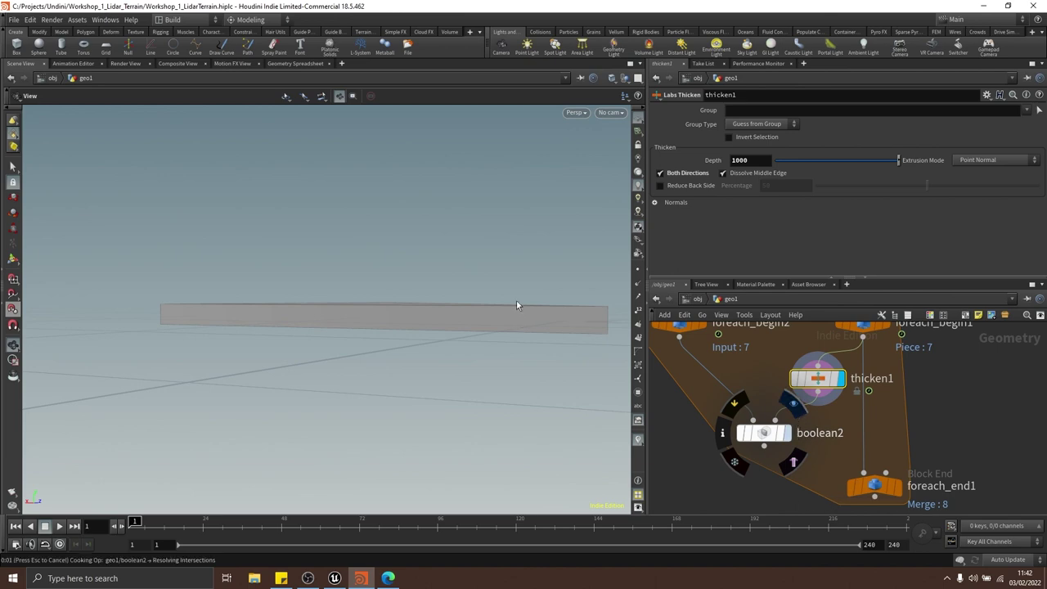
{"action": "left_click_drag", "start_coordinate": [516, 300], "coordinate": [360, 295]}
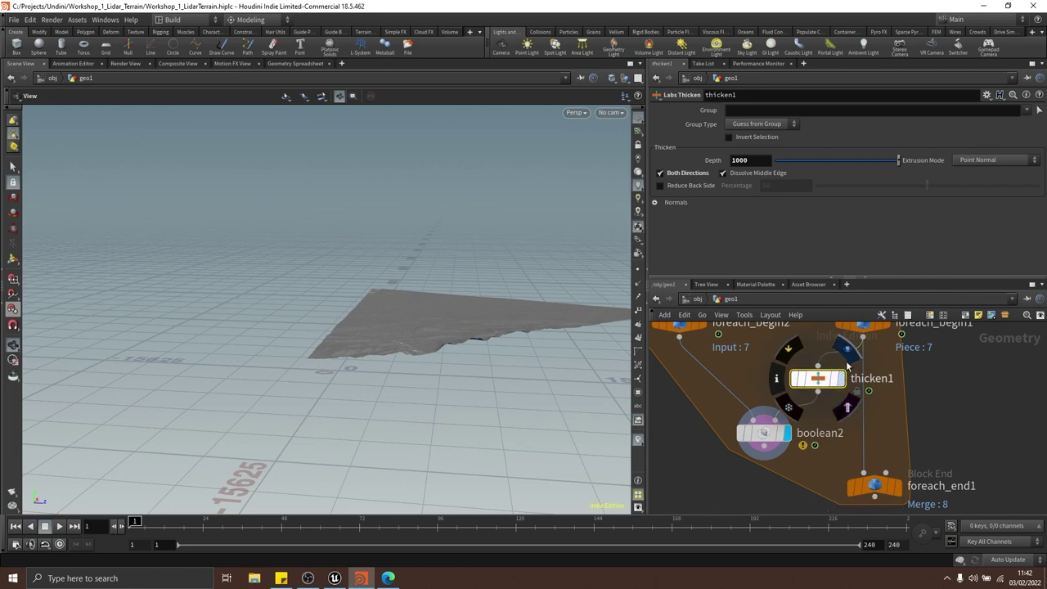
Set the Thicken node's depth to 5000 and display boolean2 again
{"action": "left_click", "coordinate": [840, 378]}
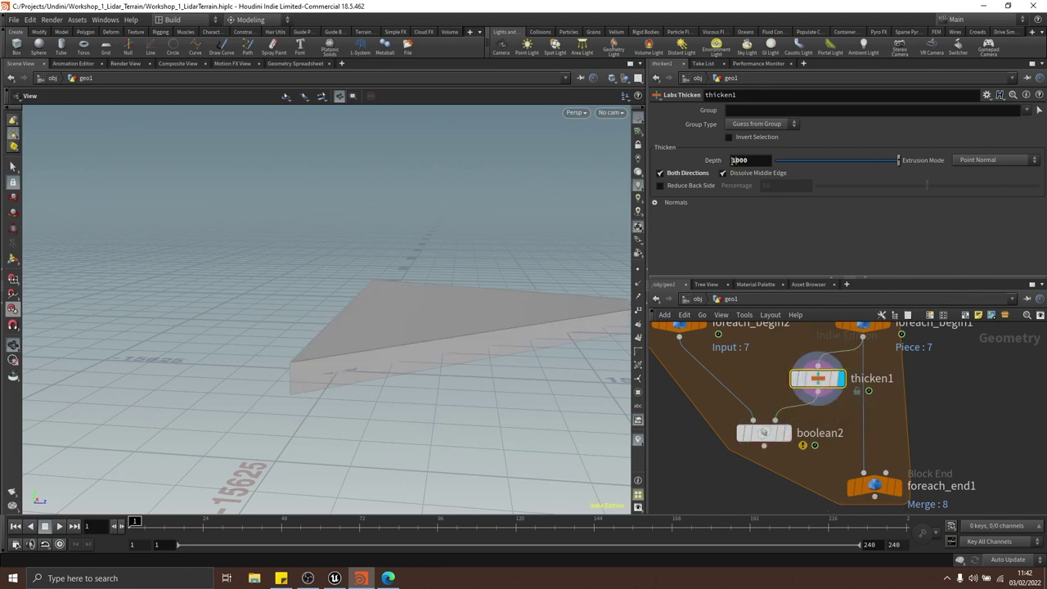
{"action": "type", "text": "5"}
{"action": "left_click_drag", "start_coordinate": [480, 215], "coordinate": [434, 299]}
{"action": "mouse_move", "coordinate": [790, 440]}
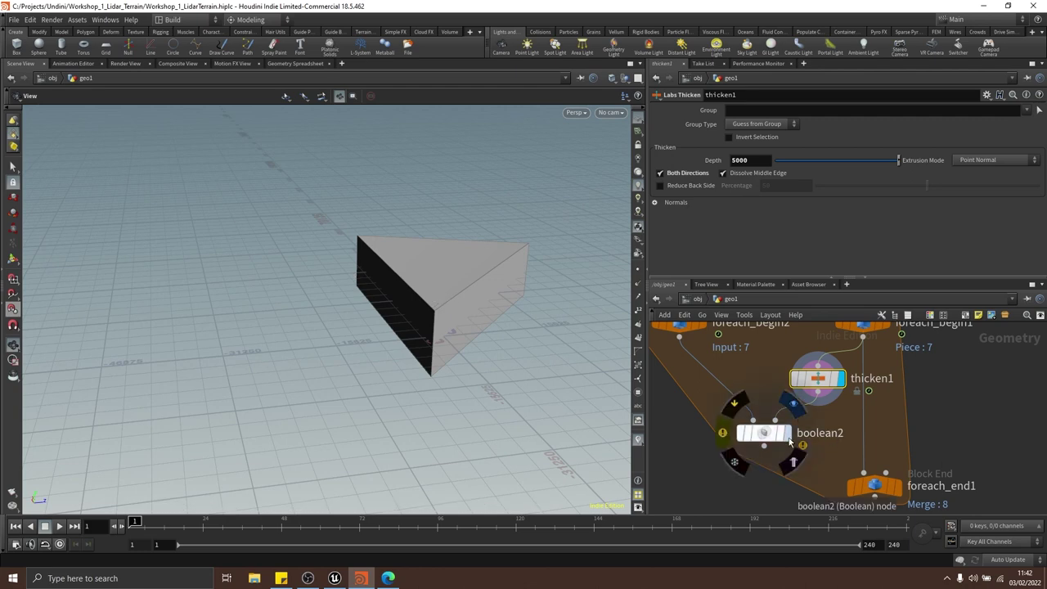
{"action": "left_click", "coordinate": [792, 401]}
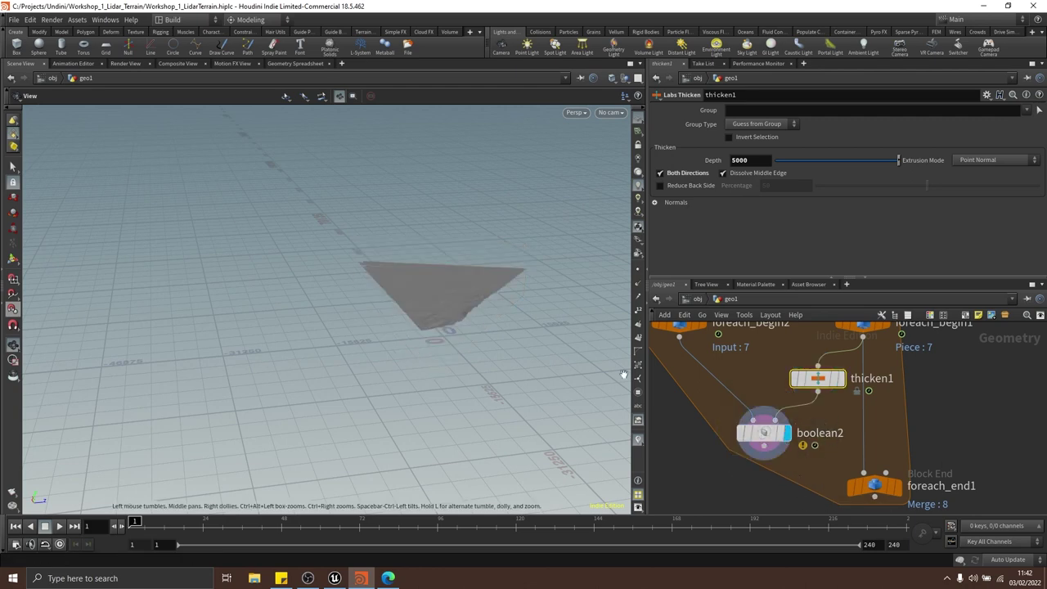
Inspect the warning on boolean2 and examine the intersected terrain wedge from several angles
{"action": "left_click", "coordinate": [756, 437]}
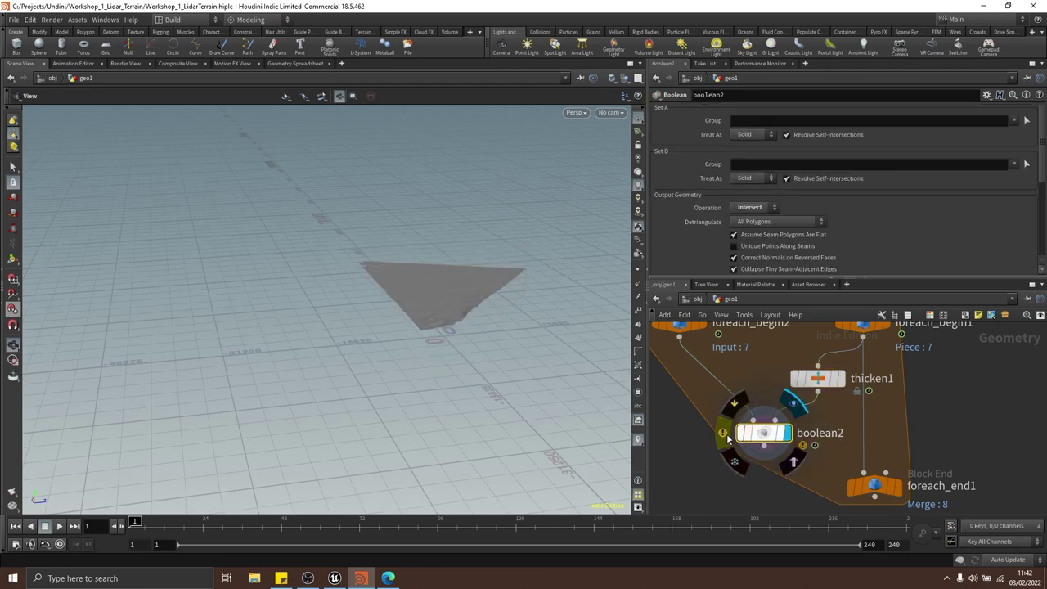
{"action": "left_click", "coordinate": [725, 435]}
{"action": "left_click_drag", "start_coordinate": [523, 265], "coordinate": [537, 347]}
{"action": "left_click_drag", "start_coordinate": [727, 462], "coordinate": [776, 432]}
{"action": "left_click_drag", "start_coordinate": [468, 378], "coordinate": [382, 300]}
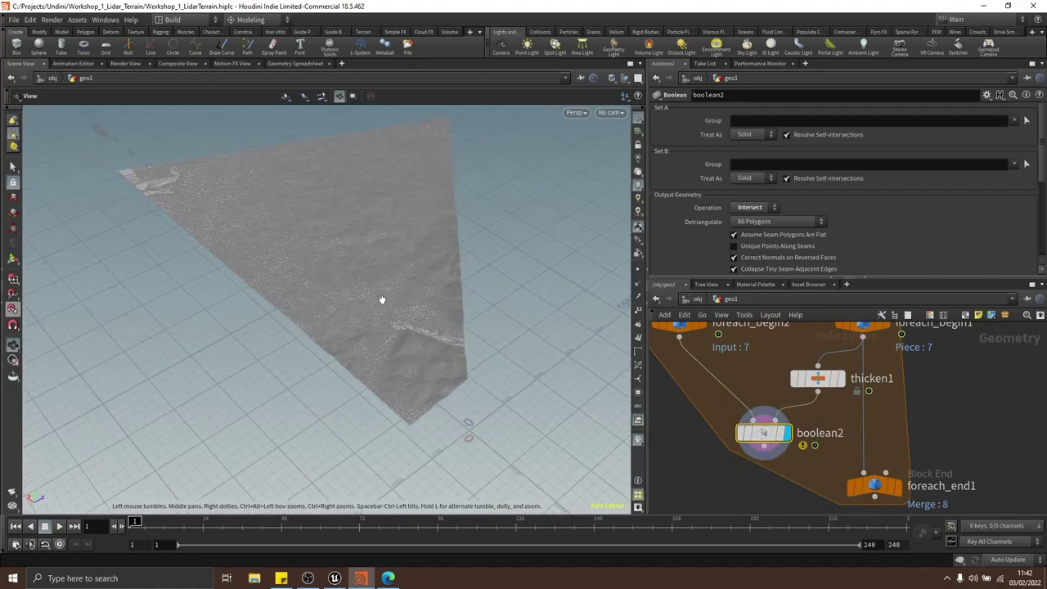
{"action": "left_click_drag", "start_coordinate": [447, 276], "coordinate": [368, 281]}
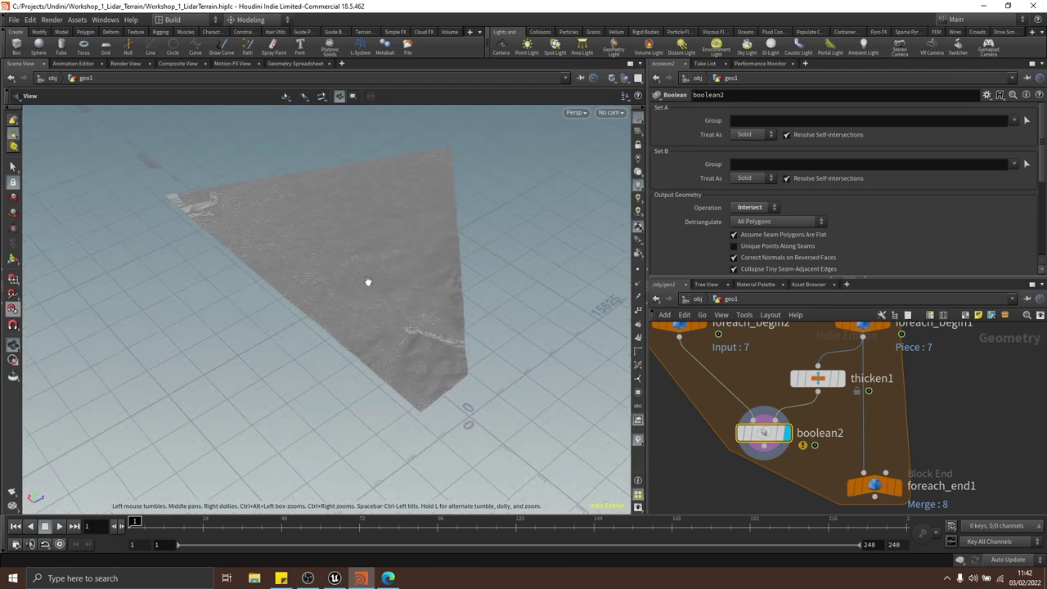
{"action": "left_click_drag", "start_coordinate": [434, 305], "coordinate": [467, 311]}
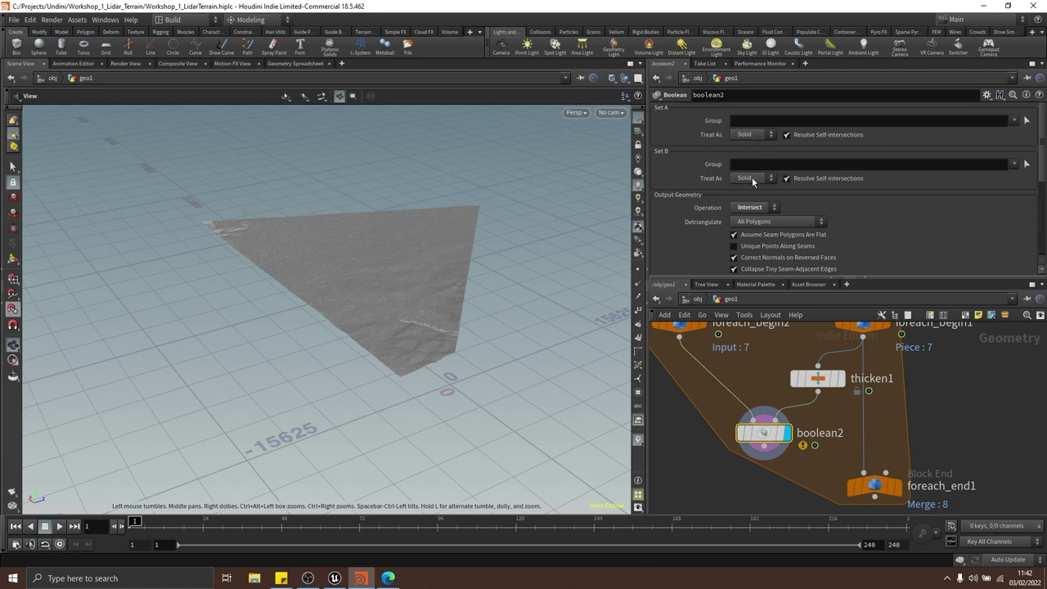
{"action": "middle_click_drag", "start_coordinate": [753, 338], "coordinate": [752, 382]}
{"action": "left_click", "coordinate": [776, 397]}
{"action": "left_click", "coordinate": [831, 448]}
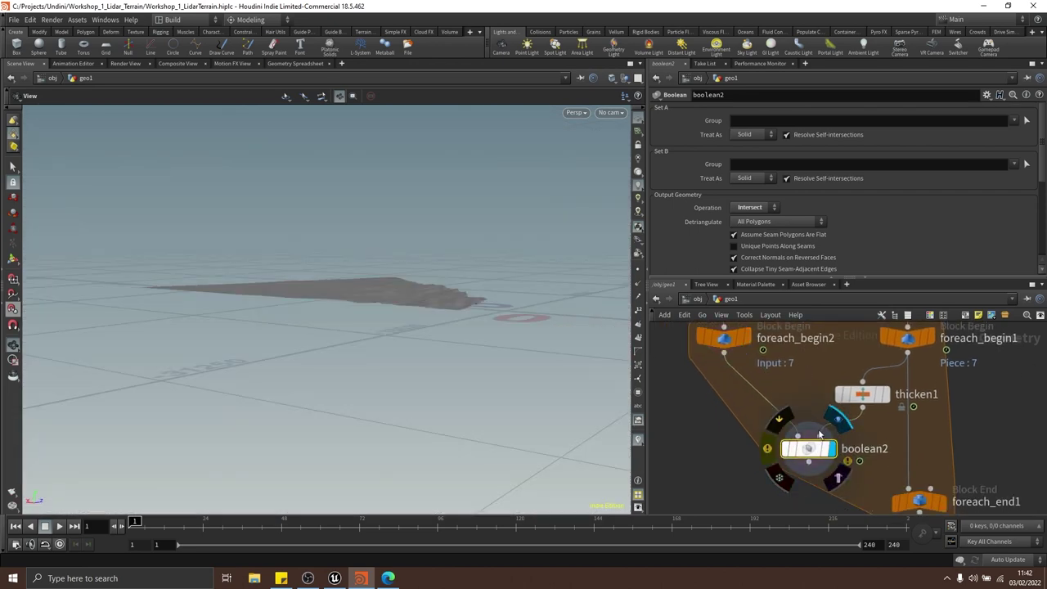
Treat Set A of boolean2 as Surface, turn off its Resolve Self-intersections option, and check the resulting terrain wedge
{"action": "left_click", "coordinate": [751, 134]}
{"action": "left_click", "coordinate": [748, 146]}
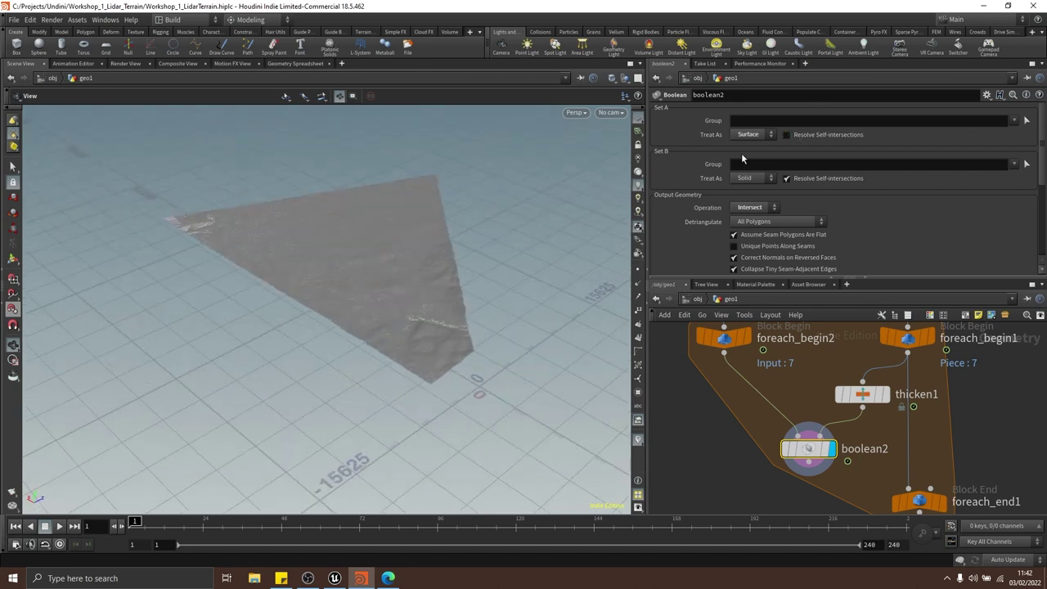
{"action": "left_click_drag", "start_coordinate": [496, 229], "coordinate": [496, 258]}
{"action": "middle_click_drag", "start_coordinate": [824, 454], "coordinate": [792, 399]}
{"action": "mouse_move", "coordinate": [792, 399]}
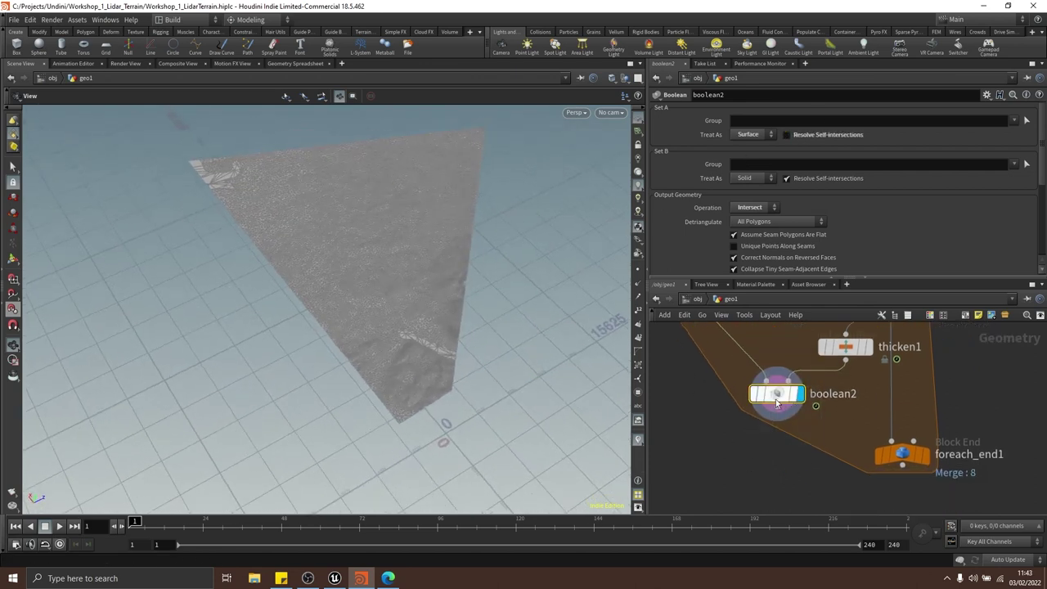
{"action": "left_click_drag", "start_coordinate": [490, 327], "coordinate": [493, 303]}
{"action": "middle_click_drag", "start_coordinate": [773, 426], "coordinate": [749, 390]}
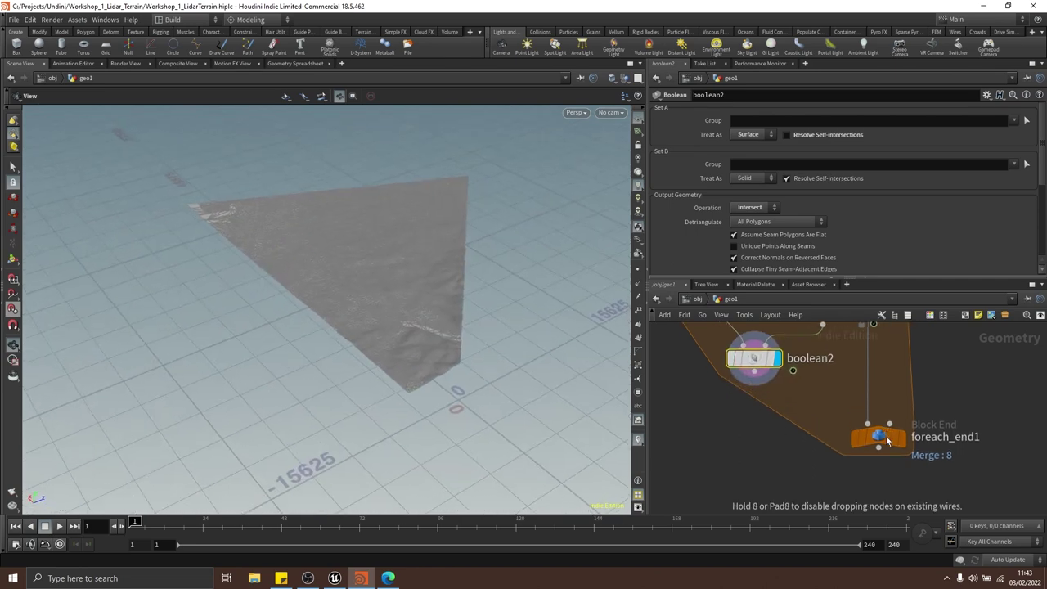
Connect boolean2 to the foreach_end1 node and display the merged result of the loop
{"action": "left_click", "coordinate": [864, 426]}
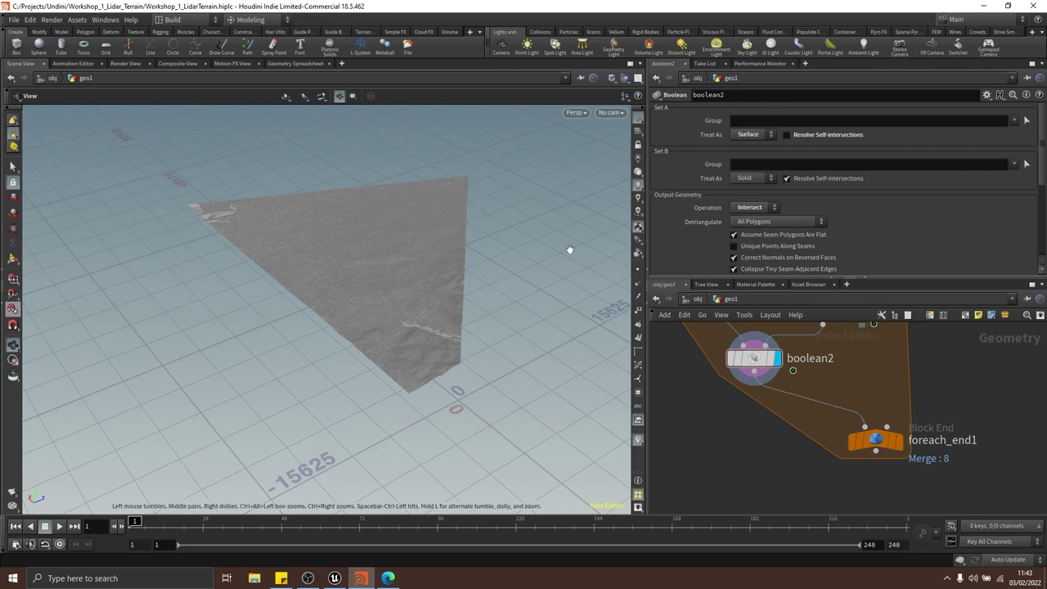
{"action": "left_click_drag", "start_coordinate": [567, 248], "coordinate": [491, 311]}
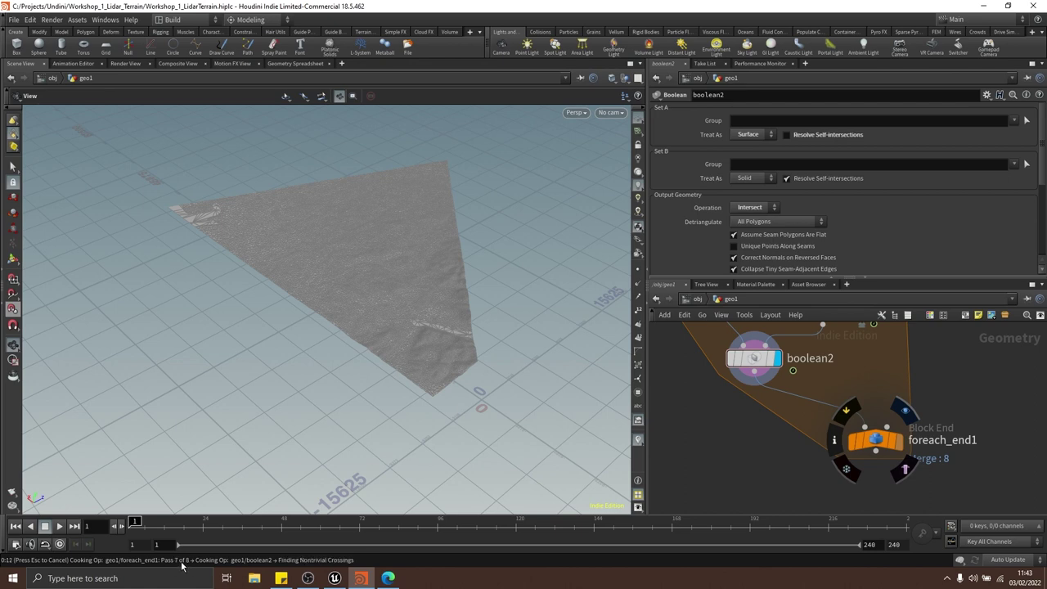
{"action": "right_click_drag", "start_coordinate": [379, 315], "coordinate": [254, 299]}
{"action": "left_click_drag", "start_coordinate": [254, 299], "coordinate": [321, 318]}
{"action": "middle_click_drag", "start_coordinate": [322, 318], "coordinate": [341, 289]}
{"action": "scroll", "coordinate": [842, 412], "scroll_direction": "down", "scroll_amount": 5}
{"action": "middle_click_drag", "start_coordinate": [843, 411], "coordinate": [881, 471]}
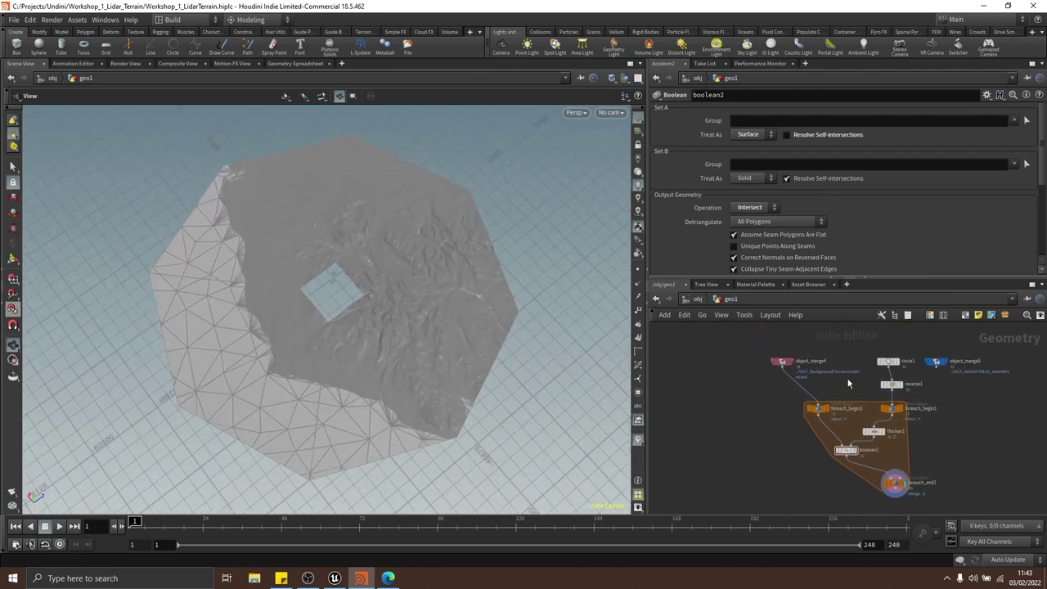
Compare the original background terrain from object_merge4 with the foreach_end1 result in the viewport
{"action": "scroll", "coordinate": [802, 374], "scroll_direction": "up", "scroll_amount": 3}
{"action": "left_click", "coordinate": [791, 339]}
{"action": "left_click_drag", "start_coordinate": [392, 314], "coordinate": [350, 283]}
{"action": "scroll", "coordinate": [888, 444], "scroll_direction": "down", "scroll_amount": 3}
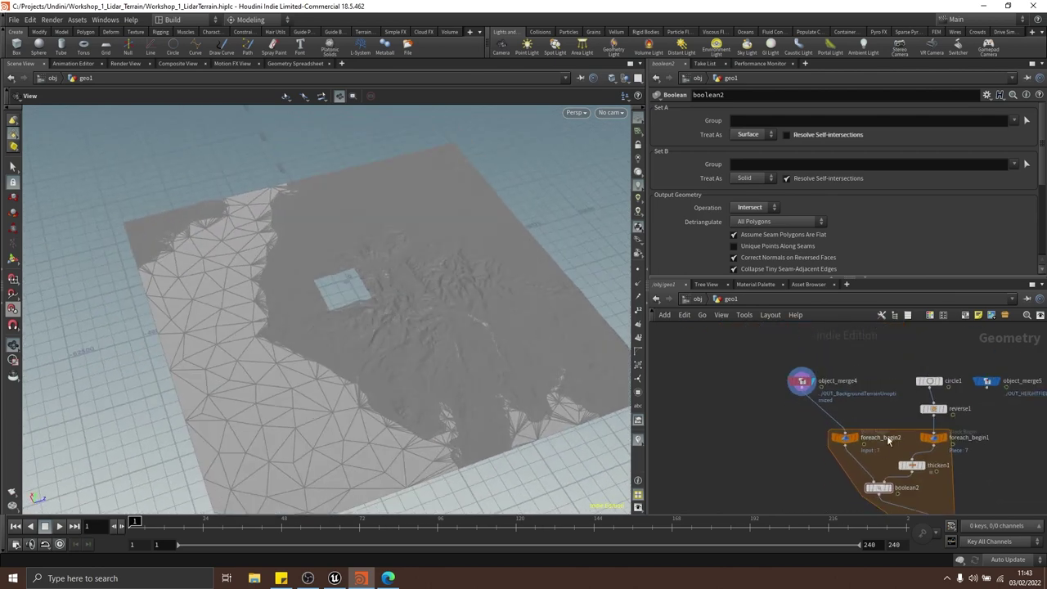
{"action": "middle_click_drag", "start_coordinate": [889, 444], "coordinate": [822, 359]}
{"action": "scroll", "coordinate": [896, 461], "scroll_direction": "up", "scroll_amount": 5}
{"action": "left_click", "coordinate": [872, 427]}
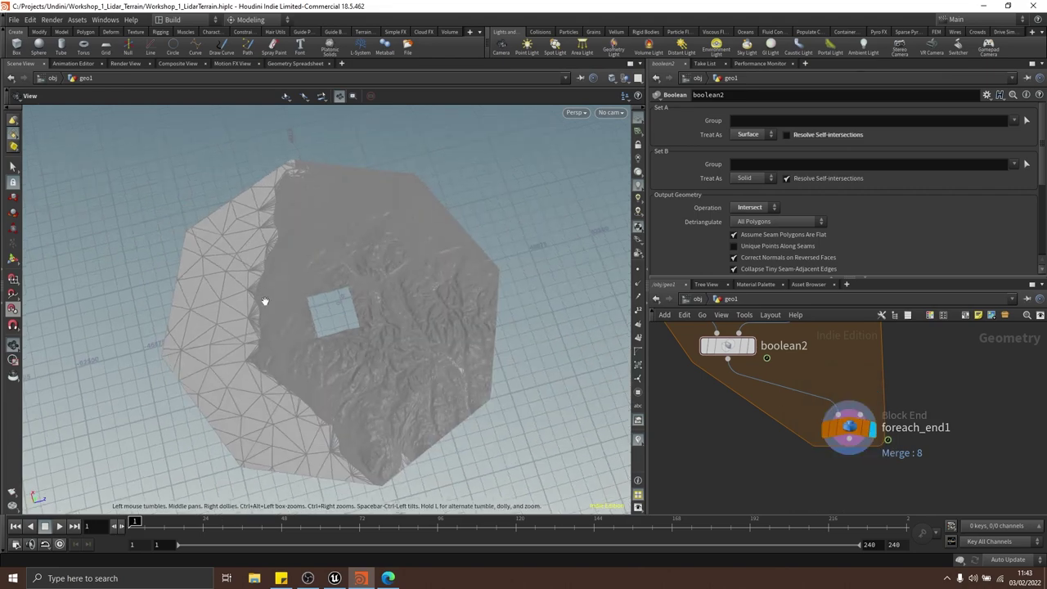
{"action": "scroll", "coordinate": [264, 299], "scroll_direction": "up", "scroll_amount": 5}
{"action": "scroll", "coordinate": [383, 297], "scroll_direction": "down", "scroll_amount": 6}
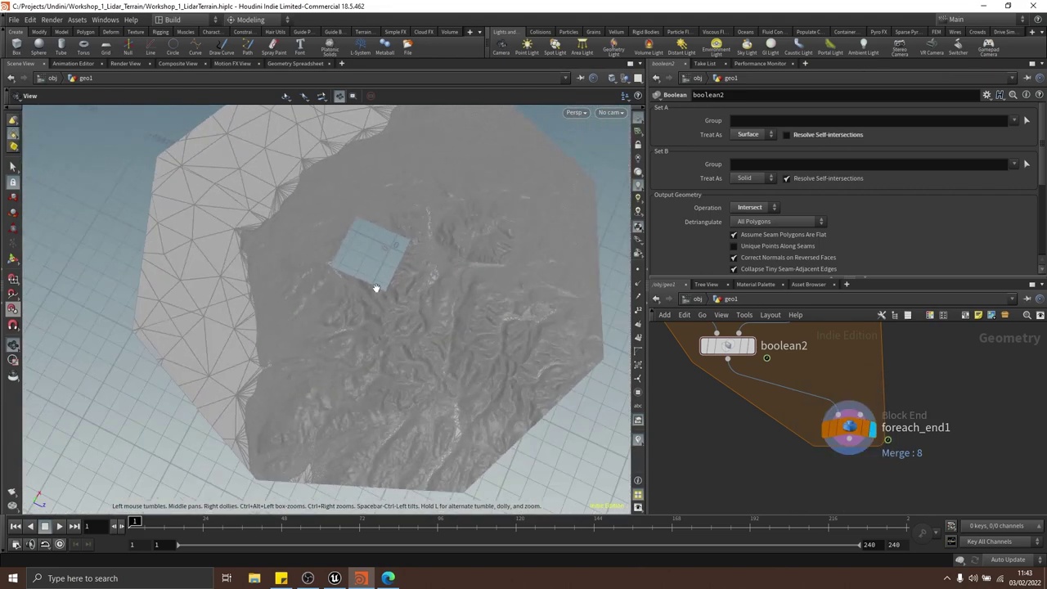
{"action": "middle_click_drag", "start_coordinate": [360, 306], "coordinate": [353, 317]}
Sketch the wedge boundaries in white and red over a screen capture of the terrain, and discard the capture
{"action": "key", "text": "Print"}
{"action": "mouse_move", "coordinate": [117, 120]}
{"action": "left_mouse_down"}
{"action": "mouse_move", "coordinate": [392, 381]}
{"action": "mouse_move", "coordinate": [597, 513]}
{"action": "left_mouse_up"}
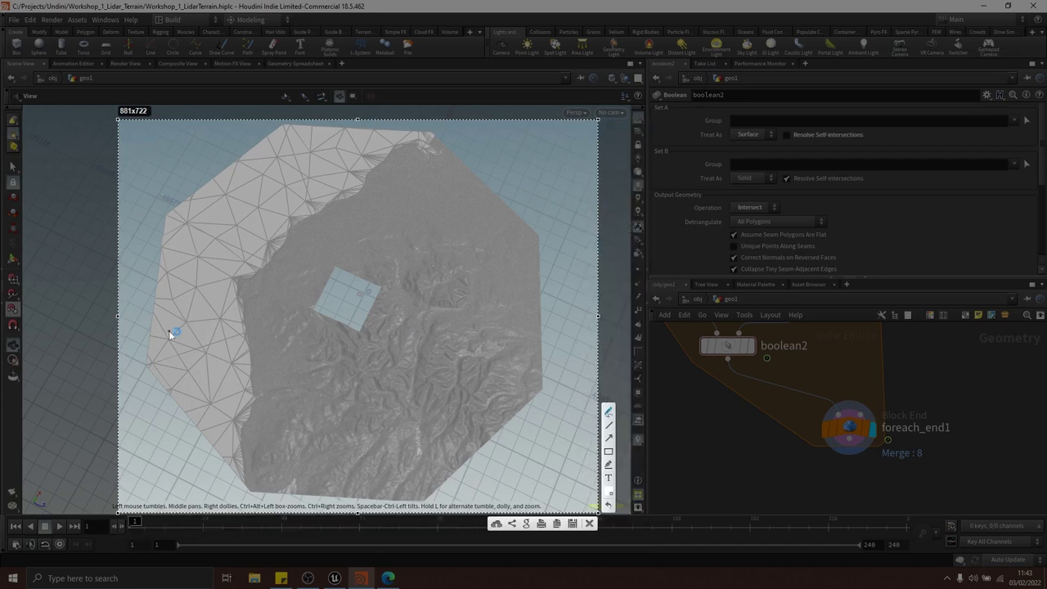
{"action": "left_click_drag", "start_coordinate": [155, 364], "coordinate": [154, 365]}
{"action": "left_click_drag", "start_coordinate": [177, 219], "coordinate": [321, 295]}
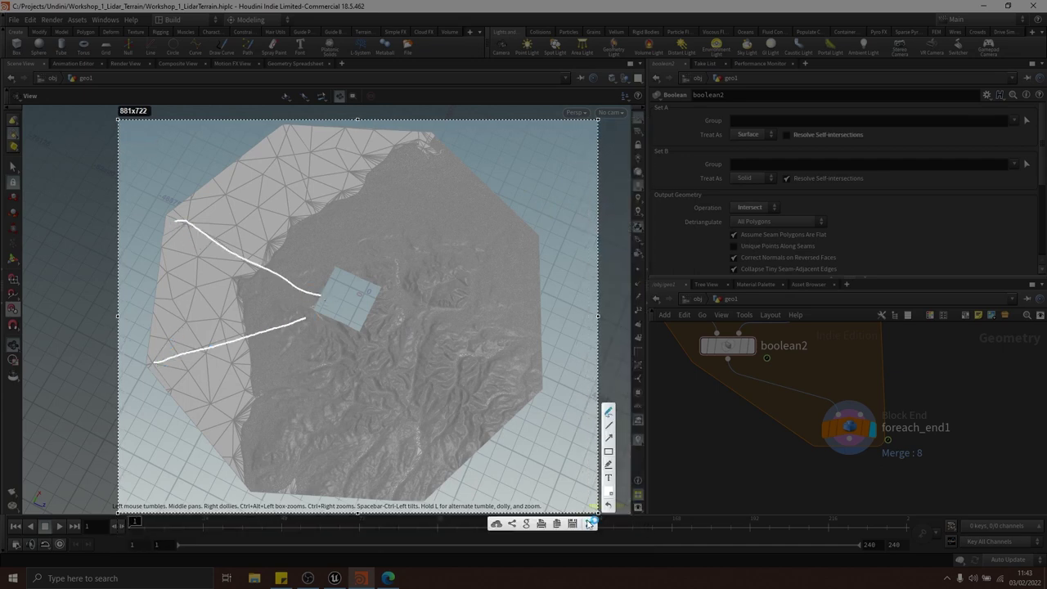
{"action": "left_click", "coordinate": [613, 493]}
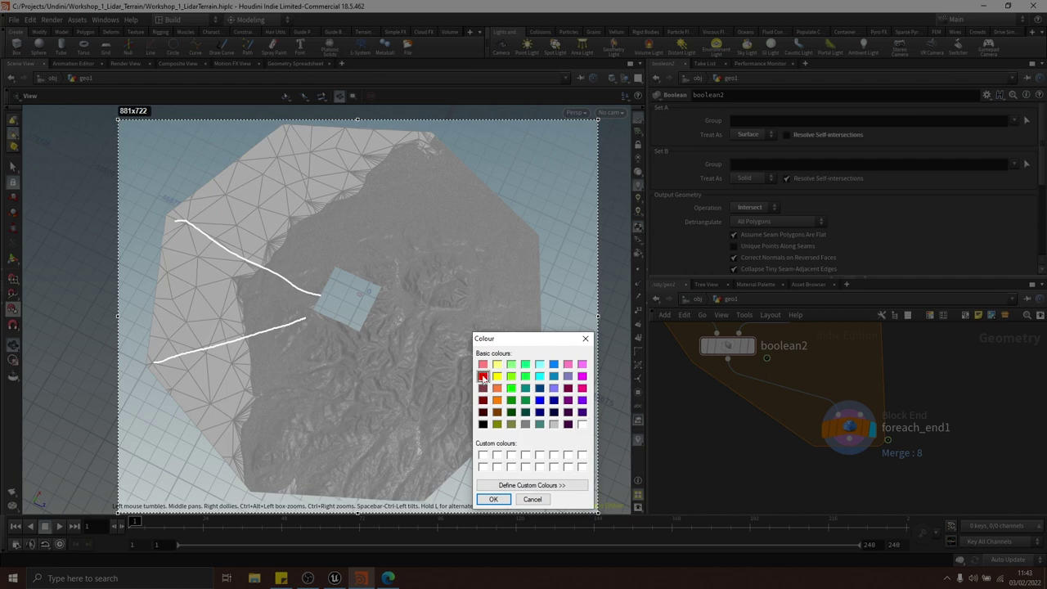
{"action": "left_click", "coordinate": [493, 499]}
{"action": "left_click_drag", "start_coordinate": [283, 131], "coordinate": [325, 280]}
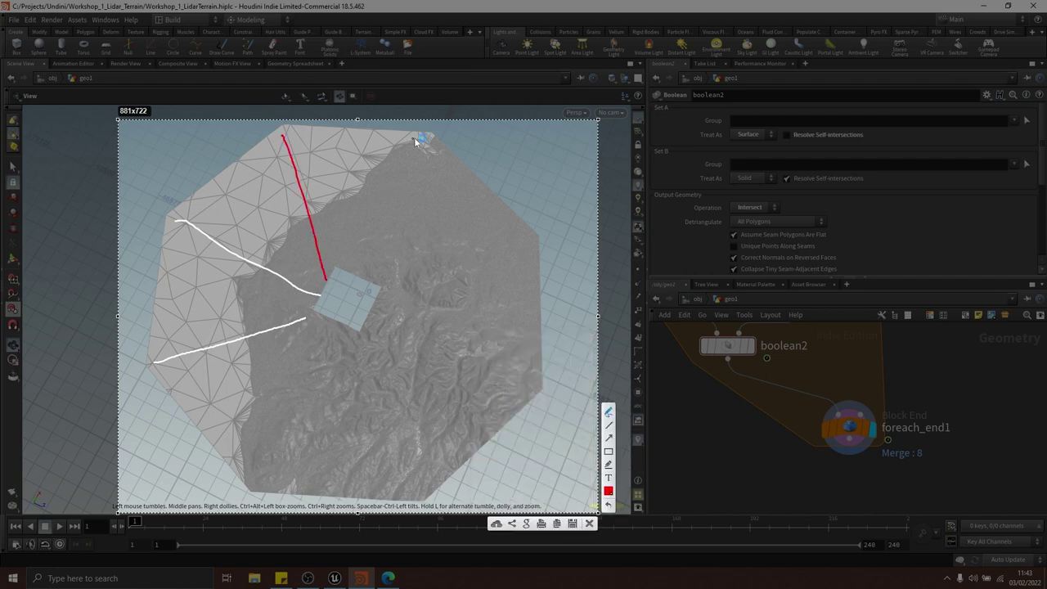
{"action": "left_click_drag", "start_coordinate": [423, 132], "coordinate": [368, 309]}
{"action": "left_click_drag", "start_coordinate": [287, 304], "coordinate": [545, 236]}
{"action": "mouse_move", "coordinate": [507, 406]}
{"action": "left_mouse_down"}
{"action": "mouse_move", "coordinate": [305, 300]}
{"action": "mouse_move", "coordinate": [328, 467]}
{"action": "left_mouse_up"}
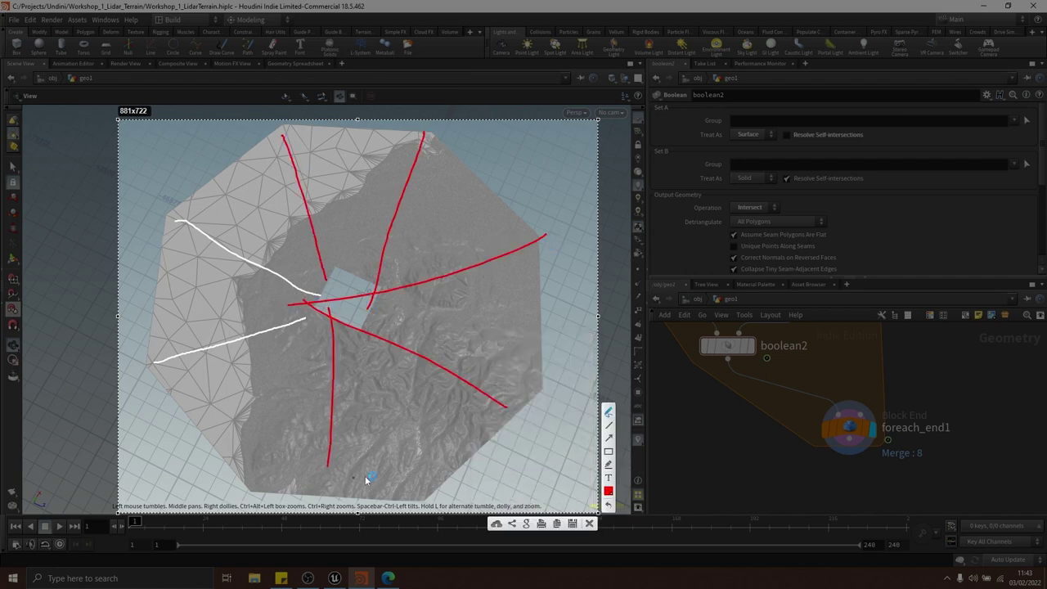
{"action": "left_click", "coordinate": [589, 524]}
Add a Color node beside the for-each loop
{"action": "left_click_drag", "start_coordinate": [404, 304], "coordinate": [360, 311]}
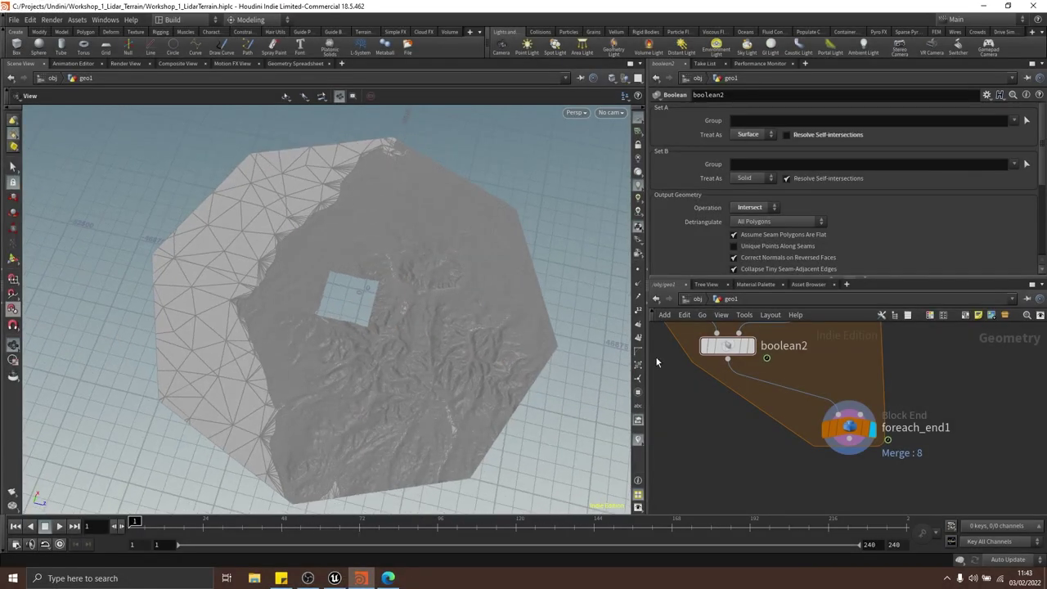
{"action": "scroll", "coordinate": [810, 409], "scroll_direction": "down", "scroll_amount": 3}
{"action": "left_click_drag", "start_coordinate": [841, 425], "coordinate": [785, 421]}
{"action": "key", "text": "Tab"}
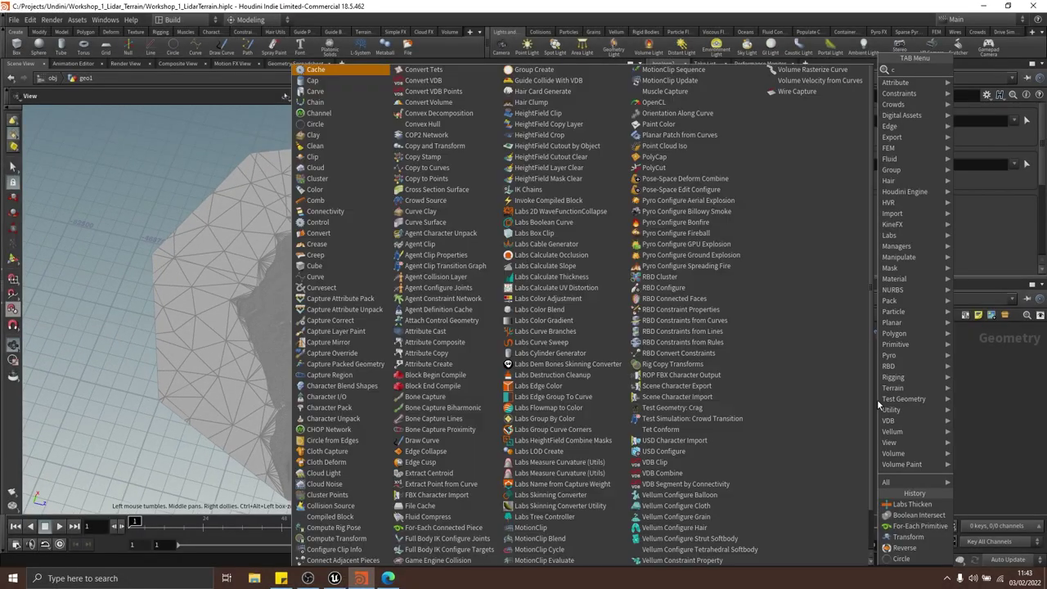
{"action": "type", "text": "colo"}
{"action": "key", "text": "Return"}
{"action": "left_click", "coordinate": [877, 399]}
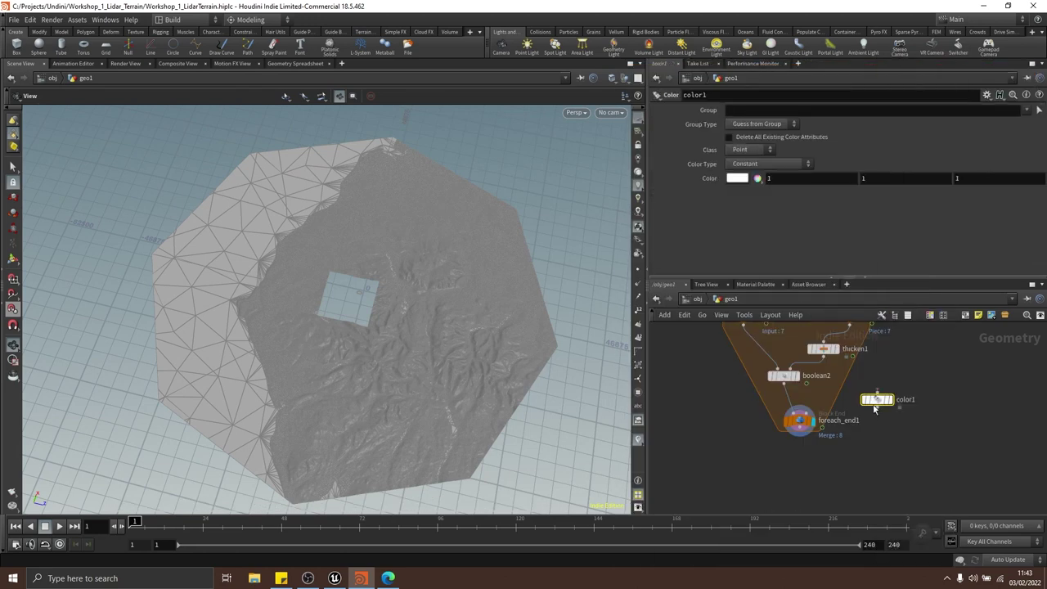
{"action": "left_click_drag", "start_coordinate": [478, 323], "coordinate": [465, 229]}
{"action": "scroll", "coordinate": [762, 438], "scroll_direction": "up", "scroll_amount": 2}
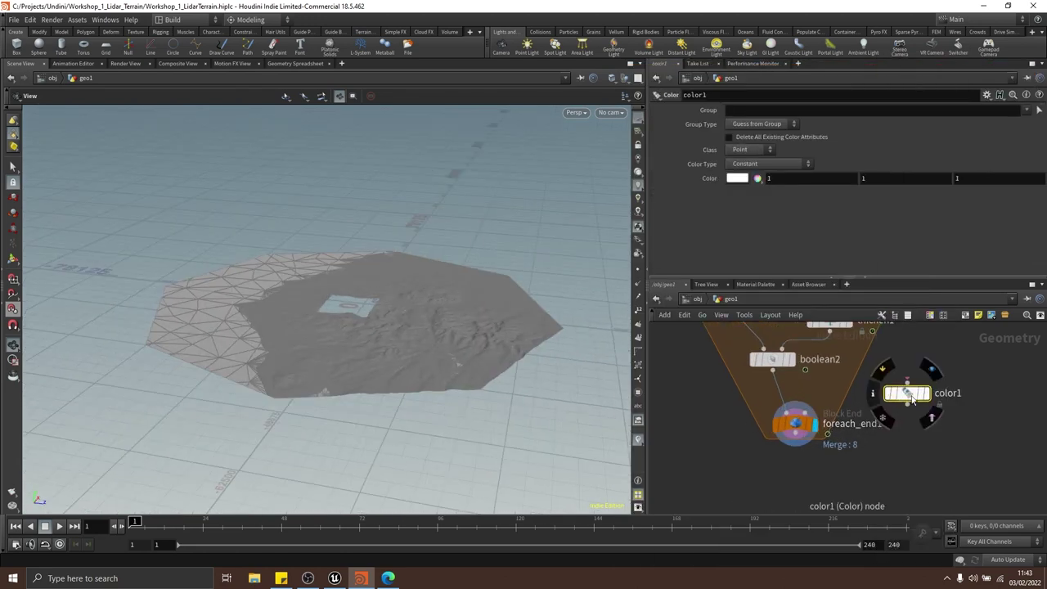
Insert the Color node inside the loop between boolean2 and foreach_end1, and space the nodes out
{"action": "scroll", "coordinate": [889, 395], "scroll_direction": "up", "scroll_amount": 1}
{"action": "left_click_drag", "start_coordinate": [888, 396], "coordinate": [757, 405]}
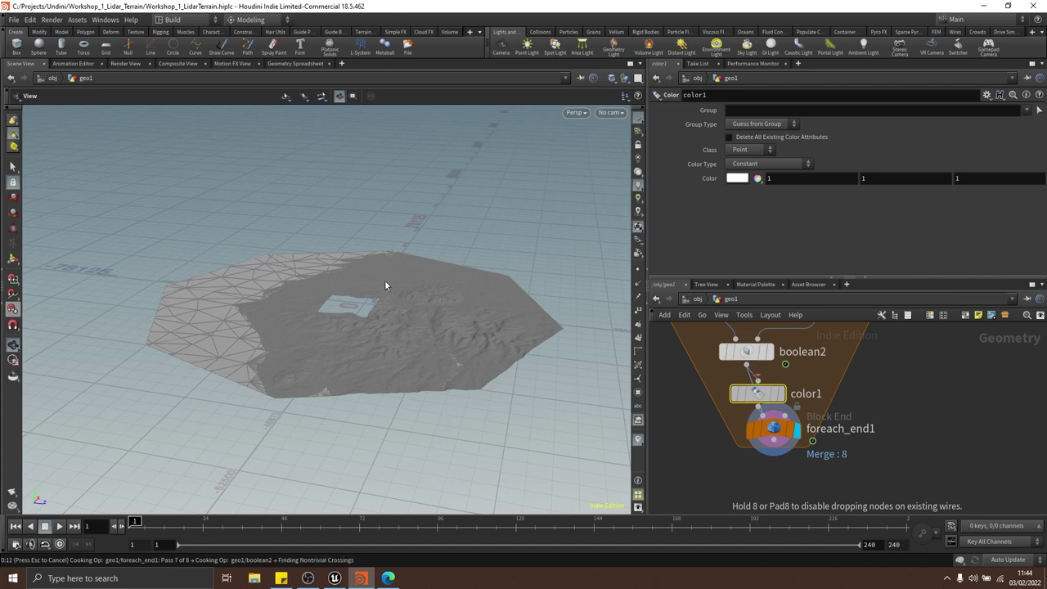
{"action": "left_click_drag", "start_coordinate": [385, 281], "coordinate": [387, 318]}
{"action": "left_click_drag", "start_coordinate": [877, 429], "coordinate": [757, 394]}
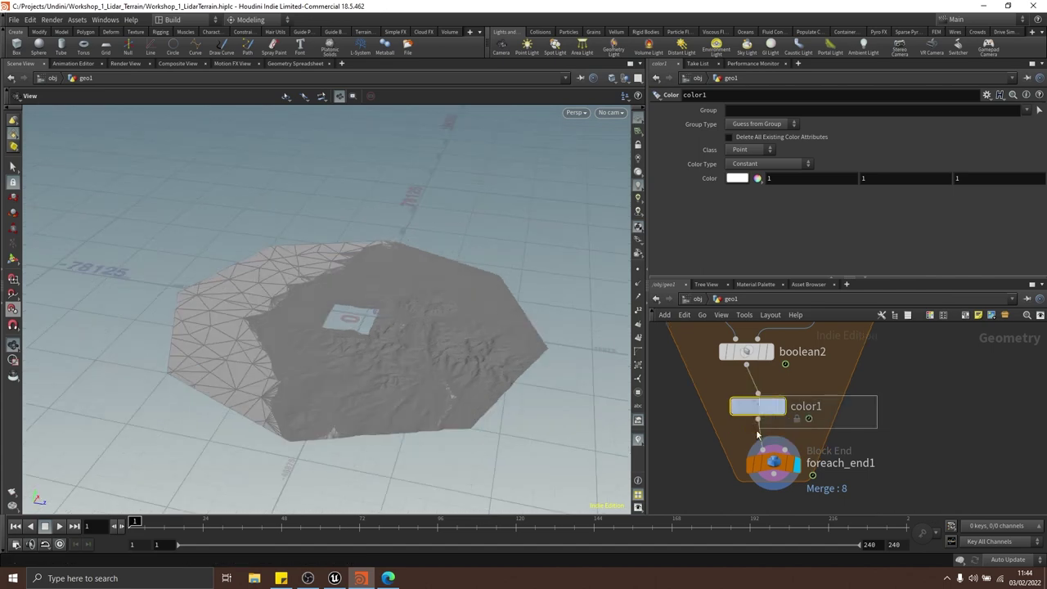
{"action": "mouse_move", "coordinate": [864, 408]}
{"action": "middle_mouse_down"}
{"action": "mouse_move", "coordinate": [884, 371]}
{"action": "mouse_move", "coordinate": [878, 396]}
{"action": "middle_mouse_up"}
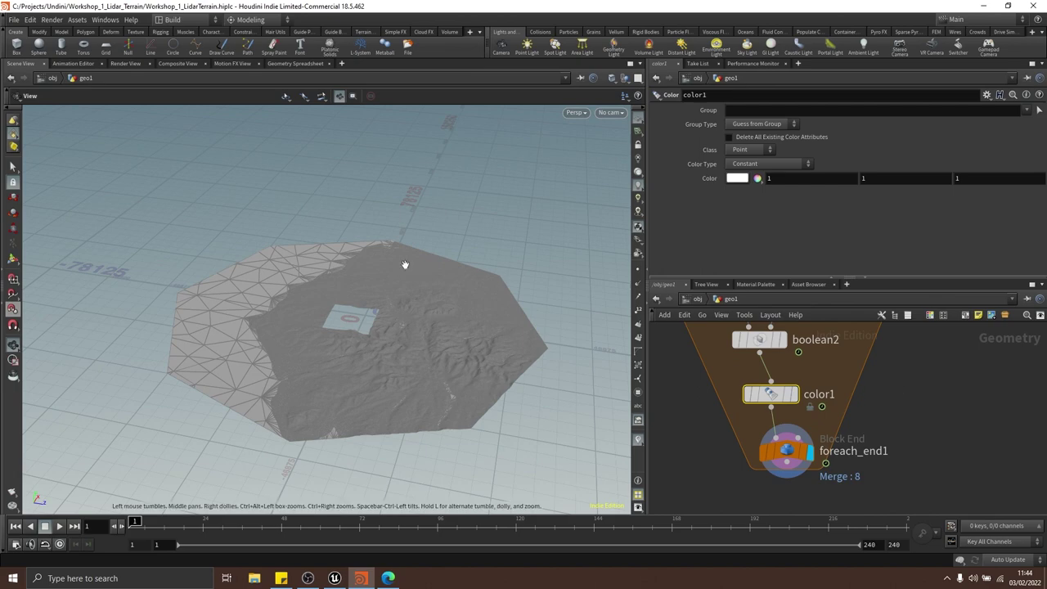
{"action": "left_click_drag", "start_coordinate": [404, 267], "coordinate": [404, 325]}
{"action": "middle_click_drag", "start_coordinate": [888, 380], "coordinate": [897, 367]}
{"action": "mouse_move", "coordinate": [411, 330]}
{"action": "left_mouse_down"}
{"action": "mouse_move", "coordinate": [377, 334]}
{"action": "mouse_move", "coordinate": [392, 335]}
{"action": "mouse_move", "coordinate": [400, 286]}
{"action": "mouse_move", "coordinate": [407, 388]}
{"action": "mouse_move", "coordinate": [405, 336]}
{"action": "left_mouse_up"}
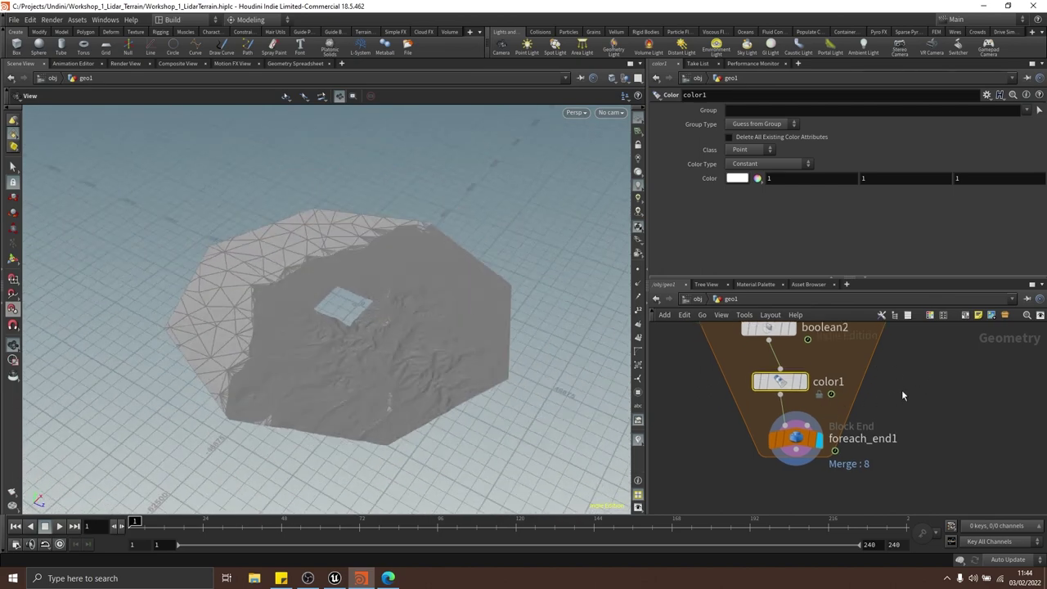
{"action": "mouse_move", "coordinate": [906, 367]}
{"action": "left_mouse_down"}
{"action": "mouse_move", "coordinate": [734, 404]}
{"action": "mouse_move", "coordinate": [757, 398]}
{"action": "left_mouse_up"}
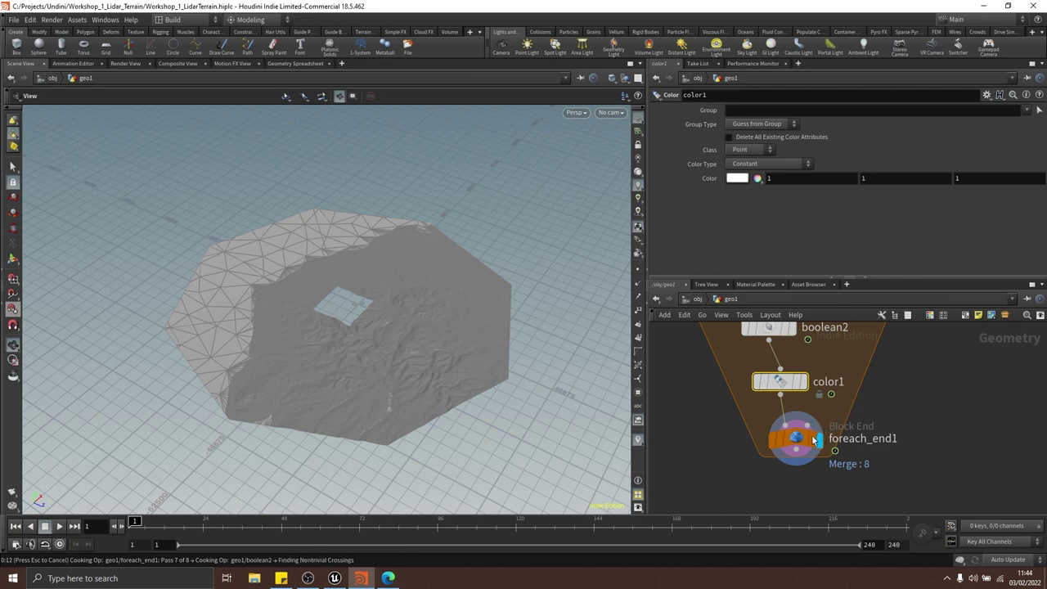
Move the Color node out of the loop, connect it after foreach_end1, and display it
{"action": "key", "text": "ctrl+x"}
{"action": "scroll", "coordinate": [837, 392], "scroll_direction": "down", "scroll_amount": 2}
{"action": "left_click_drag", "start_coordinate": [811, 429], "coordinate": [805, 396]}
{"action": "scroll", "coordinate": [834, 415], "scroll_direction": "down", "scroll_amount": 2}
{"action": "middle_click_drag", "start_coordinate": [858, 419], "coordinate": [823, 412]}
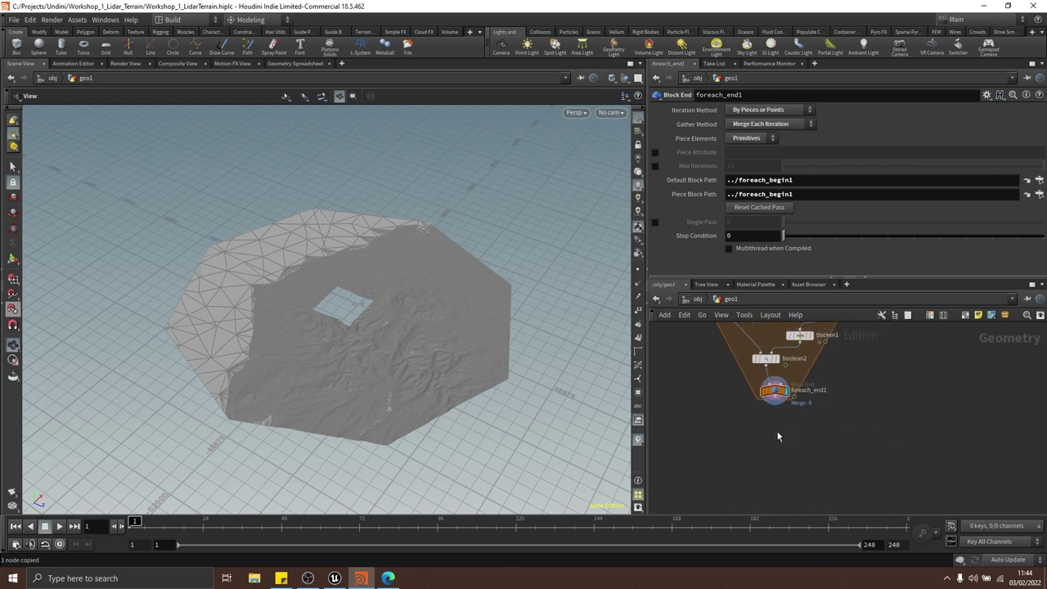
{"action": "key", "text": "ctrl+v"}
{"action": "scroll", "coordinate": [778, 435], "scroll_direction": "up", "scroll_amount": 2}
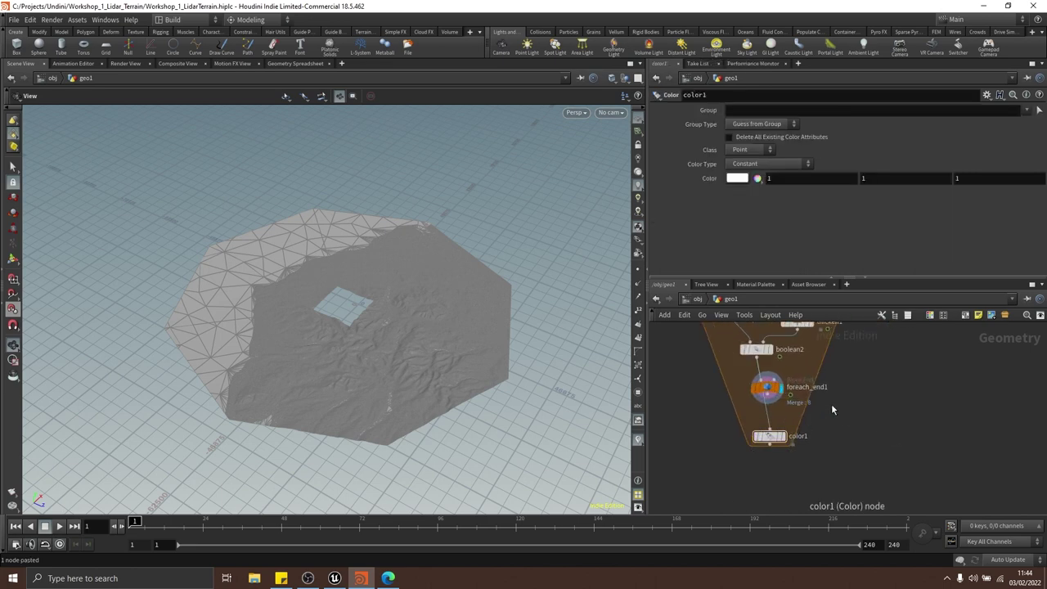
{"action": "left_click", "coordinate": [780, 438]}
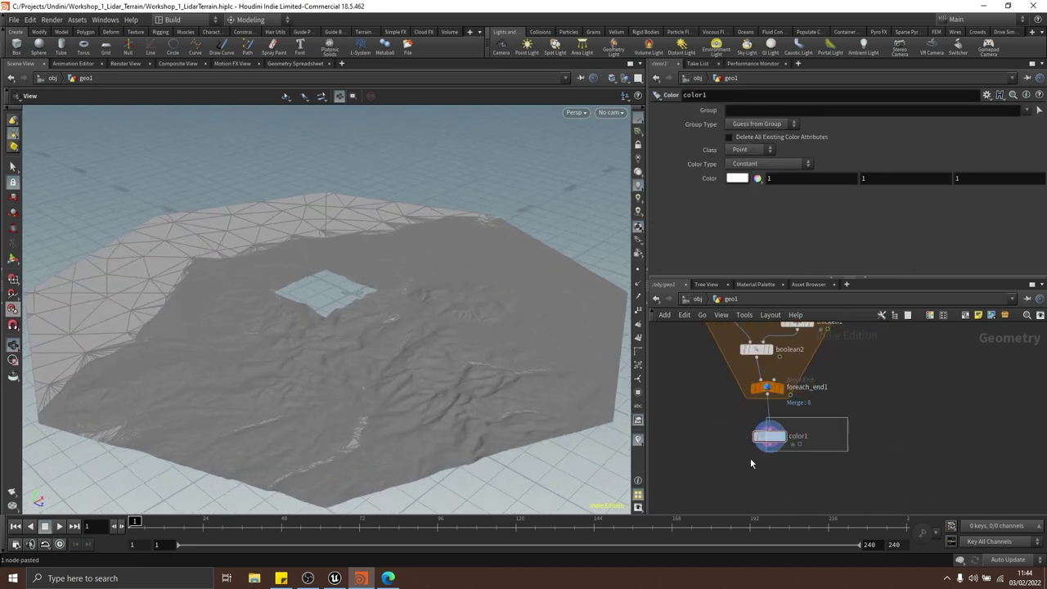
Set the Color node's Color Type to Random from Attribute and inspect the coloured terrain from several angles
{"action": "left_click_drag", "start_coordinate": [373, 321], "coordinate": [365, 385]}
{"action": "middle_click_drag", "start_coordinate": [352, 352], "coordinate": [455, 318]}
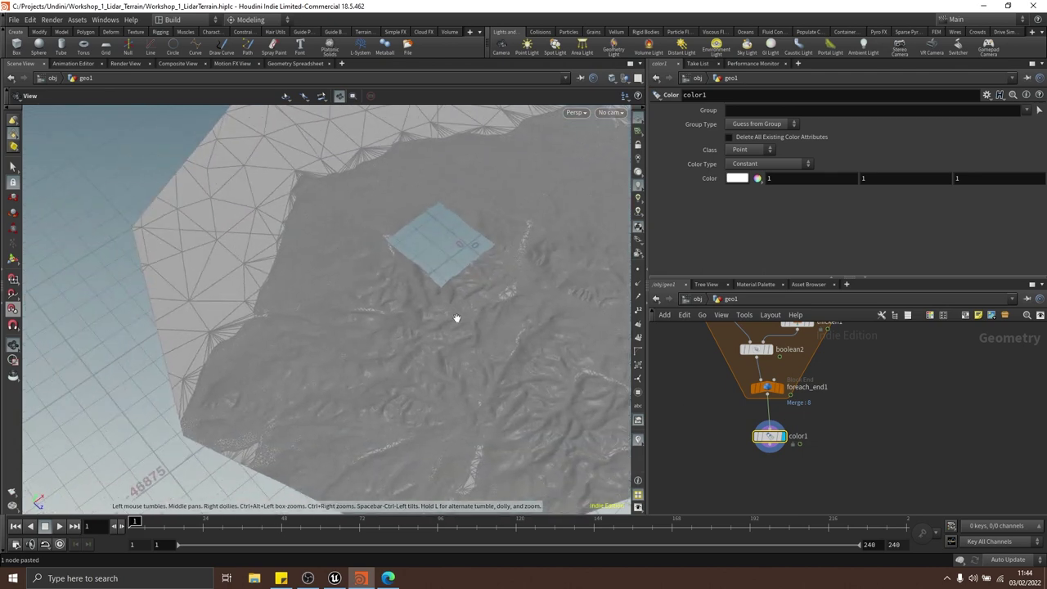
{"action": "left_click", "coordinate": [750, 151]}
{"action": "left_click", "coordinate": [751, 154]}
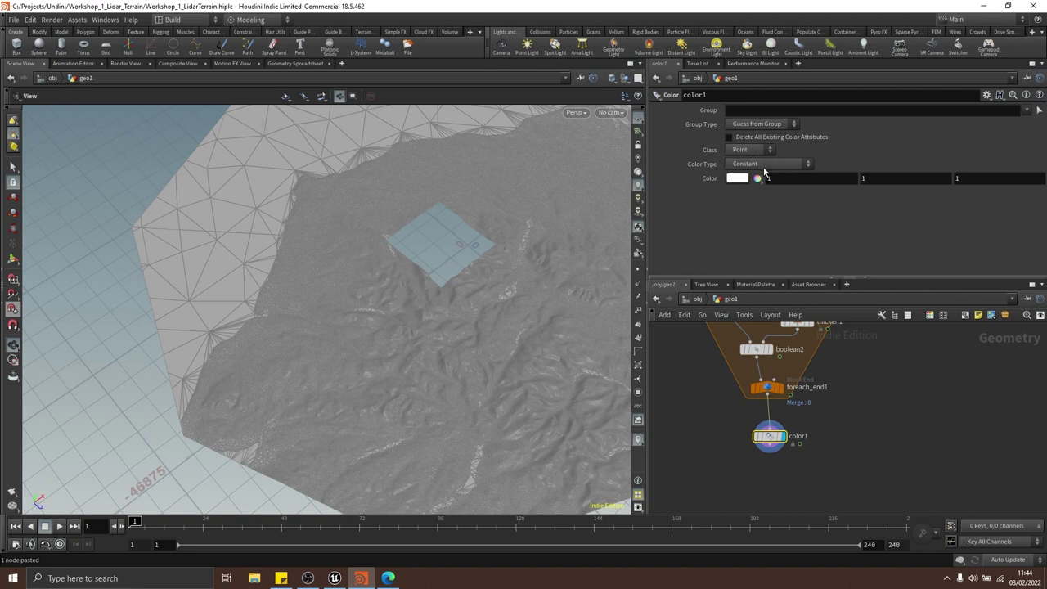
{"action": "left_click", "coordinate": [754, 155]}
{"action": "left_click", "coordinate": [754, 155]}
{"action": "left_click", "coordinate": [747, 166]}
{"action": "left_click", "coordinate": [712, 166]}
{"action": "left_click", "coordinate": [738, 165]}
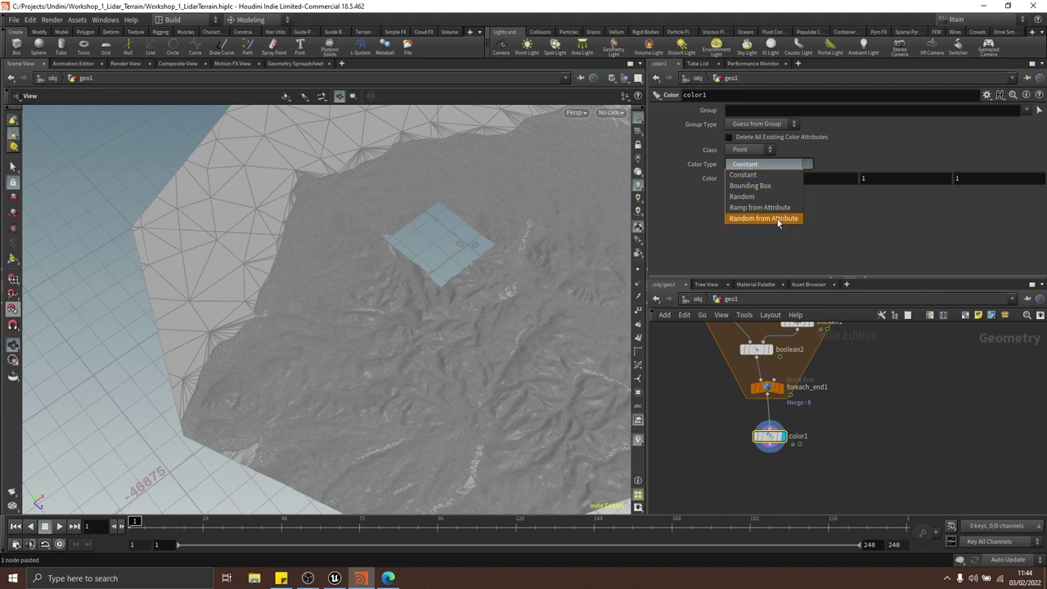
{"action": "left_click", "coordinate": [763, 219]}
{"action": "left_click_drag", "start_coordinate": [404, 285], "coordinate": [491, 262]}
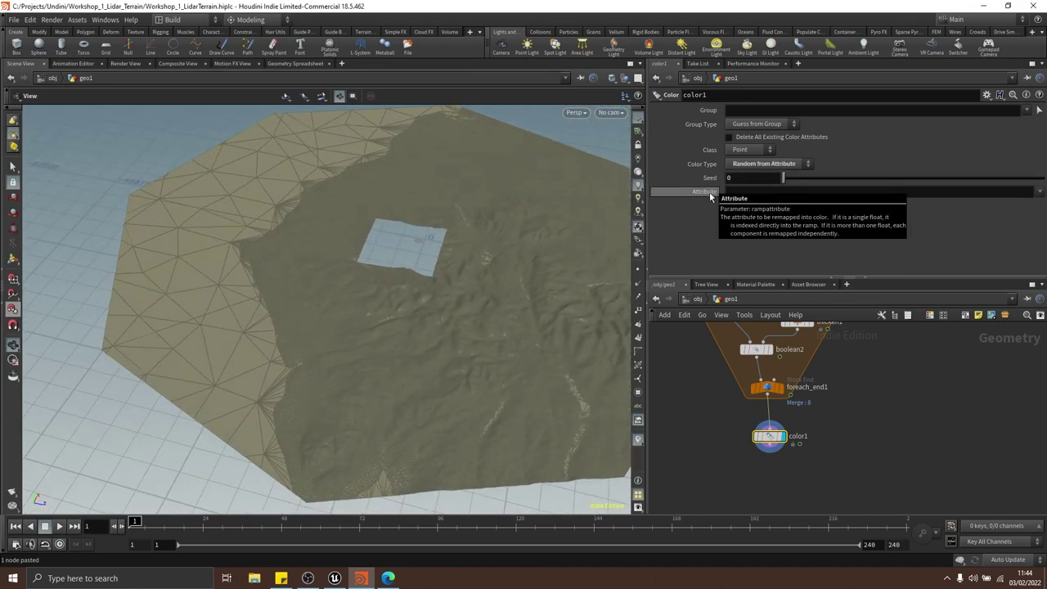
{"action": "left_click_drag", "start_coordinate": [496, 306], "coordinate": [463, 295]}
{"action": "middle_click_drag", "start_coordinate": [464, 295], "coordinate": [418, 322]}
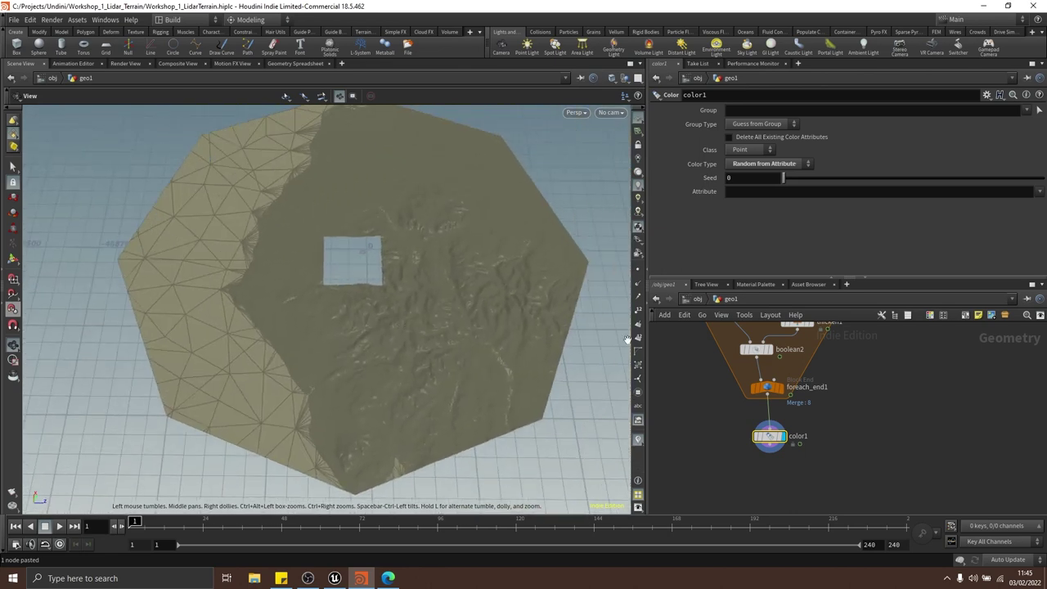
Review the node chain up to object_merge4 and examine the foreach_end1 output without the colour
{"action": "middle_click_drag", "start_coordinate": [846, 388], "coordinate": [862, 450]}
{"action": "left_click", "coordinate": [785, 449]}
{"action": "scroll", "coordinate": [775, 442], "scroll_direction": "up", "scroll_amount": 3}
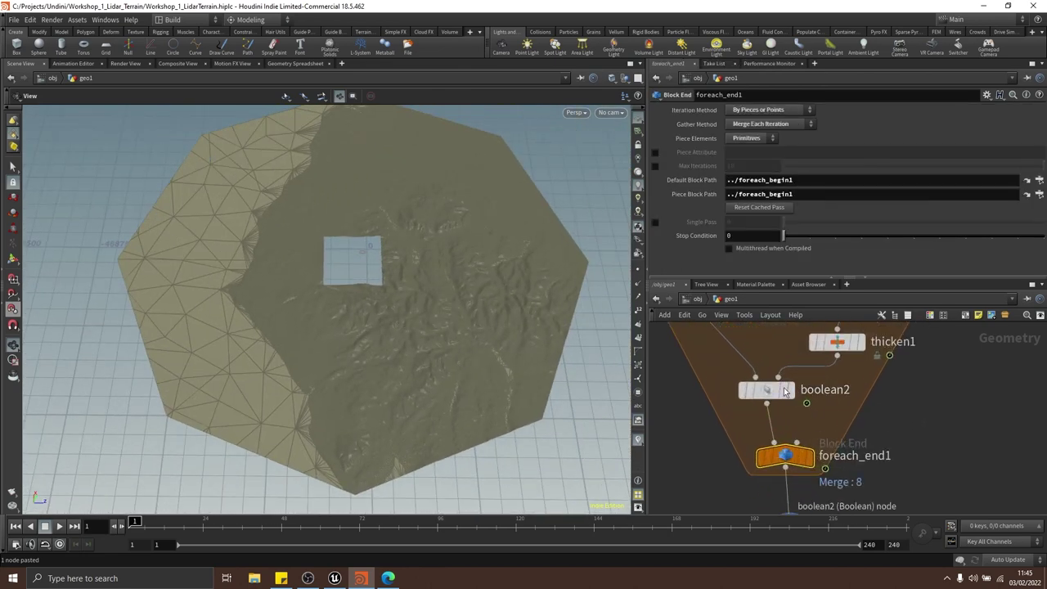
{"action": "scroll", "coordinate": [889, 414], "scroll_direction": "down", "scroll_amount": 3}
{"action": "middle_click_drag", "start_coordinate": [889, 414], "coordinate": [895, 470]}
{"action": "middle_click_drag", "start_coordinate": [905, 371], "coordinate": [945, 408]}
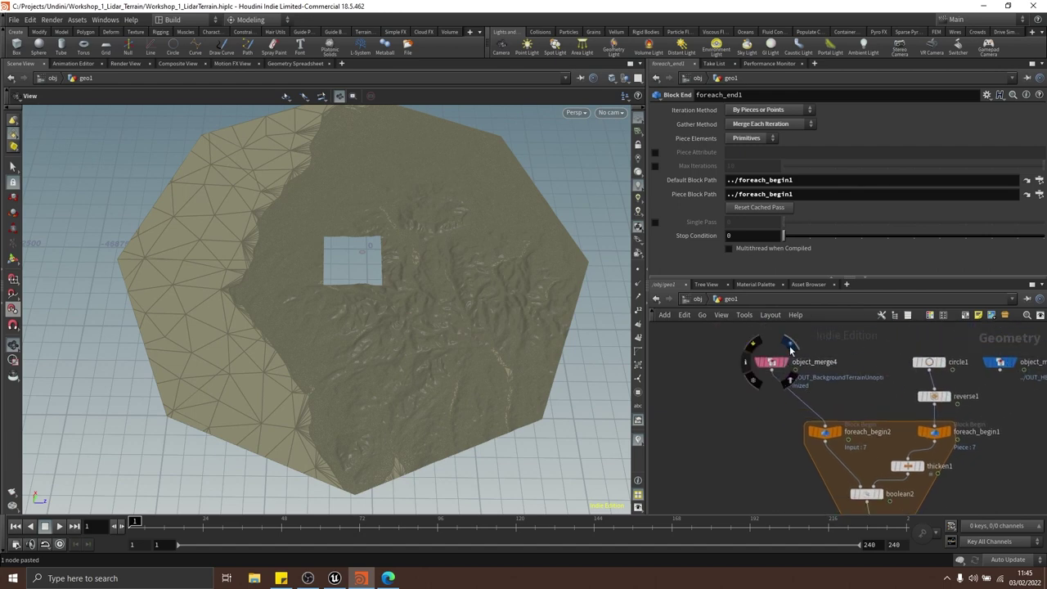
{"action": "left_click", "coordinate": [790, 349]}
{"action": "middle_click_drag", "start_coordinate": [946, 505], "coordinate": [879, 356]}
{"action": "scroll", "coordinate": [840, 377], "scroll_direction": "up", "scroll_amount": 3}
{"action": "left_click", "coordinate": [818, 388]}
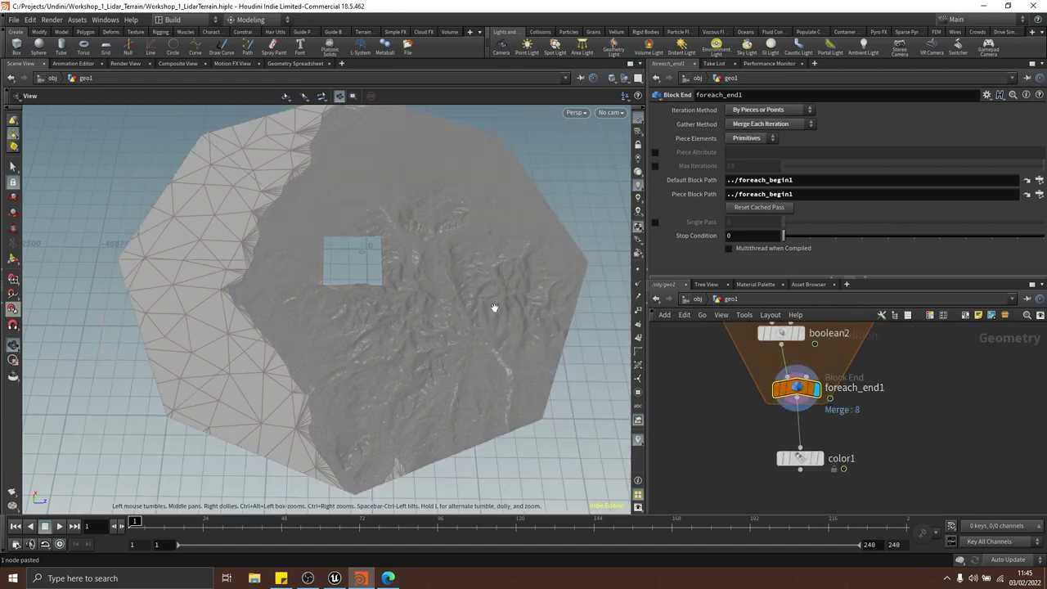
{"action": "left_click_drag", "start_coordinate": [493, 306], "coordinate": [468, 276]}
Insert a Connectivity node between foreach_end1 and color1 and display it
{"action": "middle_click_drag", "start_coordinate": [864, 427], "coordinate": [861, 386]}
{"action": "key", "text": "Tab"}
{"action": "type", "text": "connecti"}
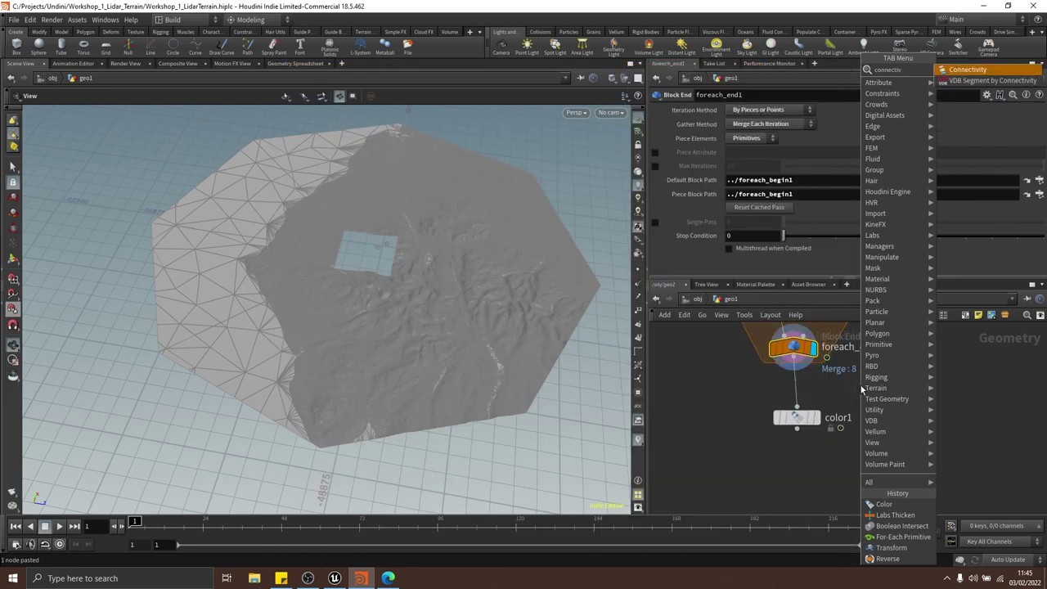
{"action": "key", "text": "Return"}
{"action": "left_click", "coordinate": [864, 390]}
{"action": "left_click_drag", "start_coordinate": [868, 392], "coordinate": [773, 390]}
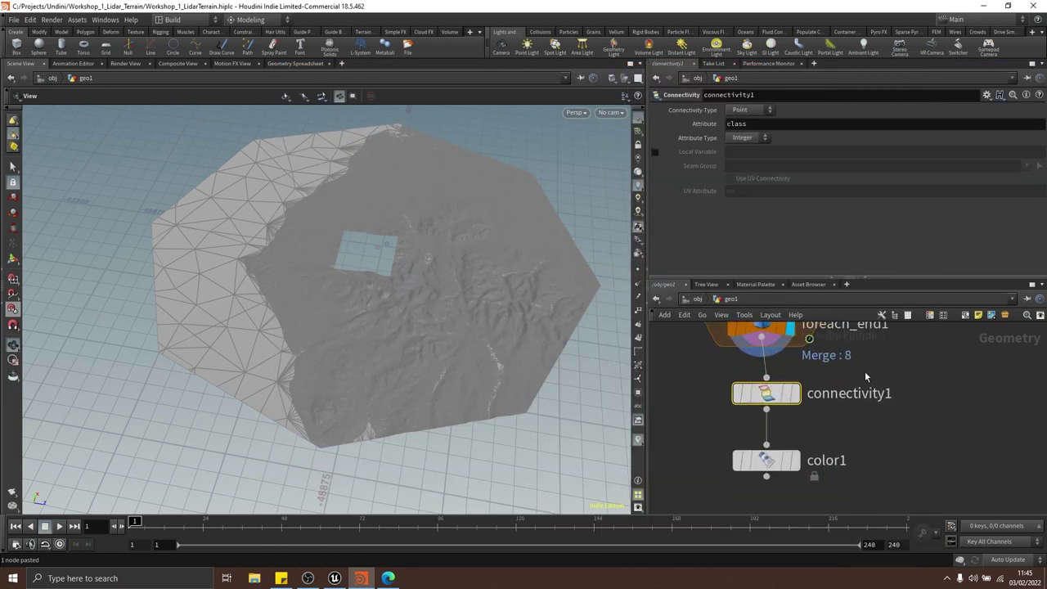
{"action": "middle_click_drag", "start_coordinate": [932, 381], "coordinate": [936, 394]}
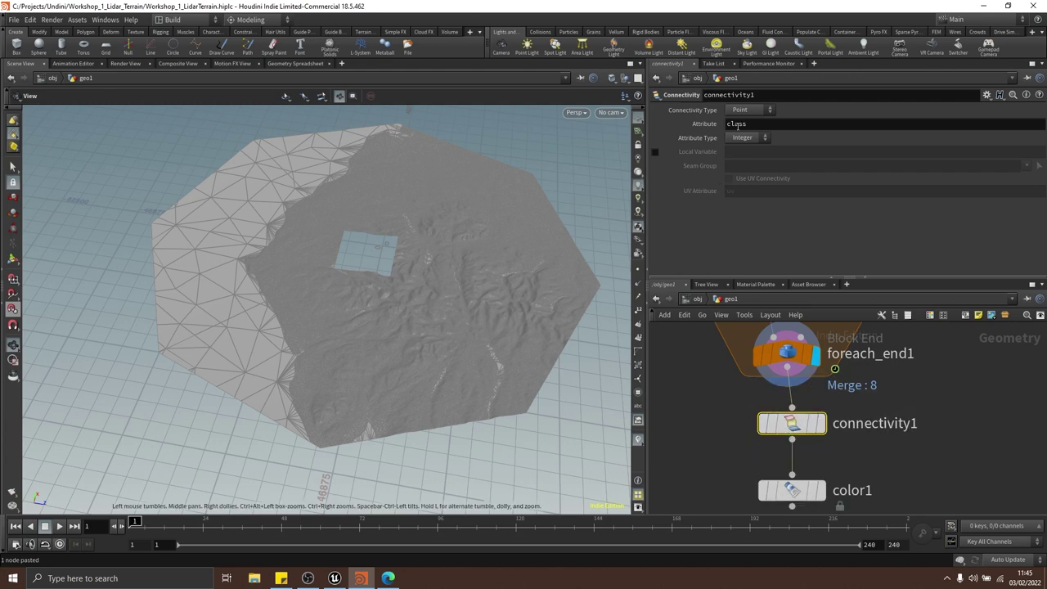
{"action": "left_click", "coordinate": [821, 422]}
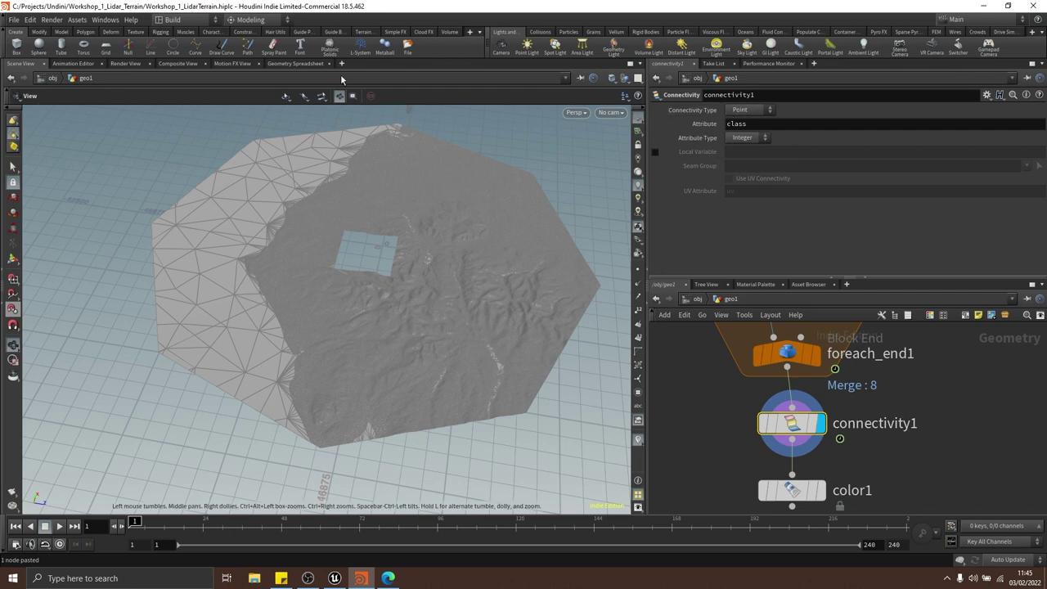
Examine the class attribute values of connectivity1's points through to the end of the geometry spreadsheet, and return to the scene view
{"action": "left_click", "coordinate": [295, 64]}
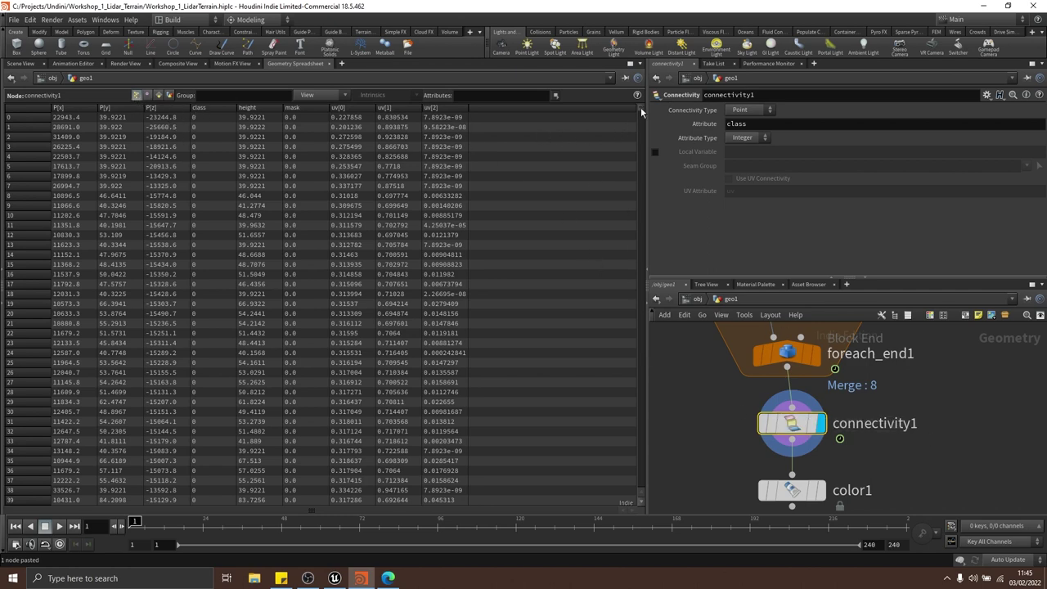
{"action": "left_click_drag", "start_coordinate": [641, 110], "coordinate": [654, 449]}
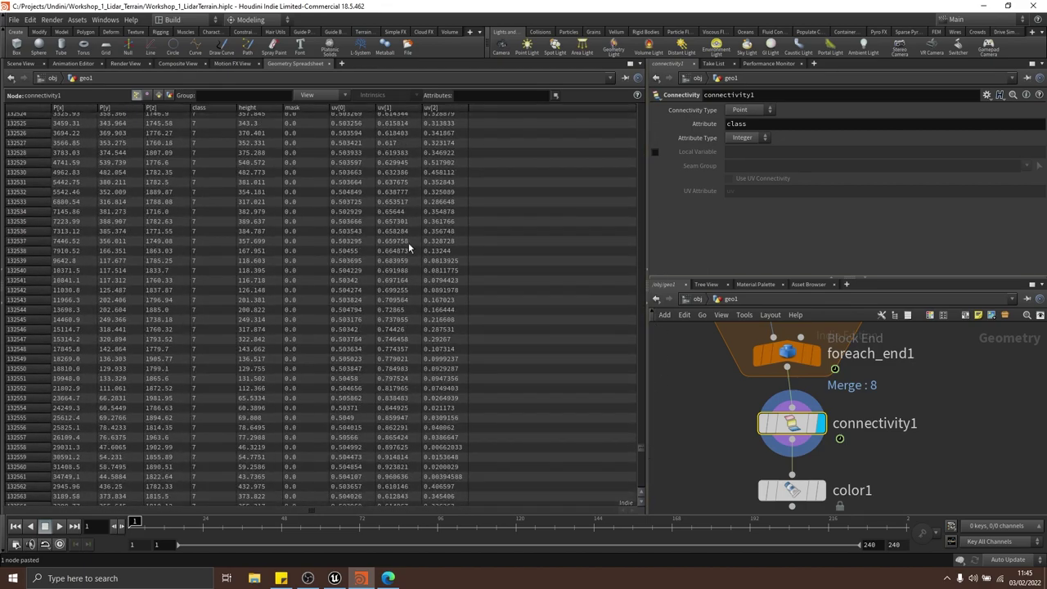
{"action": "left_click_drag", "start_coordinate": [642, 449], "coordinate": [660, 500]}
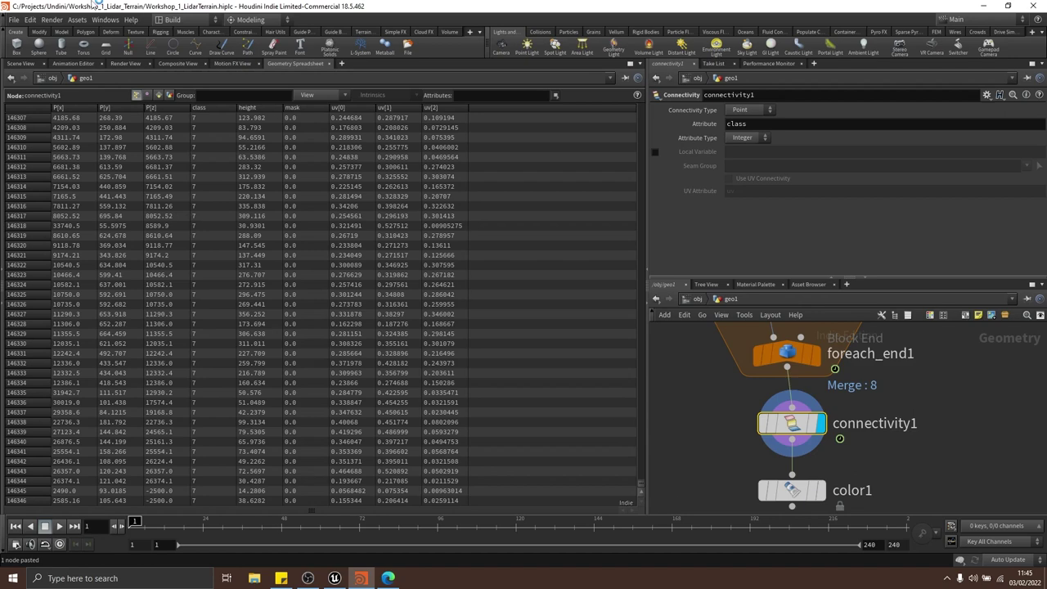
{"action": "left_click", "coordinate": [20, 64]}
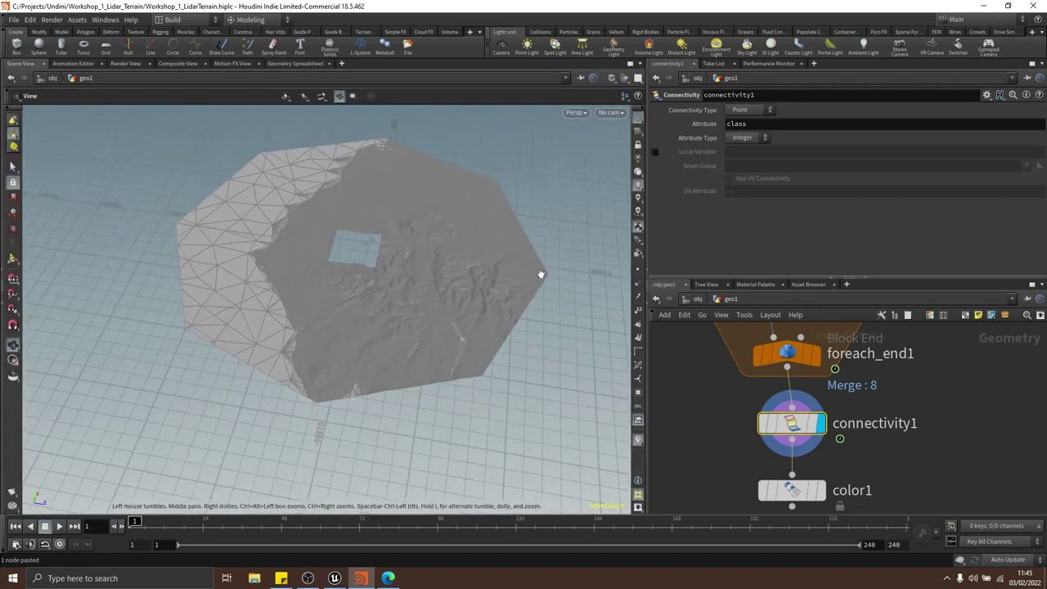
Display the reverse1 node to examine the wedge divisions of the circle used for cutting
{"action": "scroll", "coordinate": [924, 478], "scroll_direction": "down", "scroll_amount": 5}
{"action": "middle_click_drag", "start_coordinate": [933, 352], "coordinate": [886, 406]}
{"action": "scroll", "coordinate": [884, 400], "scroll_direction": "up", "scroll_amount": 2}
{"action": "left_click", "coordinate": [867, 390]}
{"action": "left_click_drag", "start_coordinate": [311, 258], "coordinate": [310, 269]}
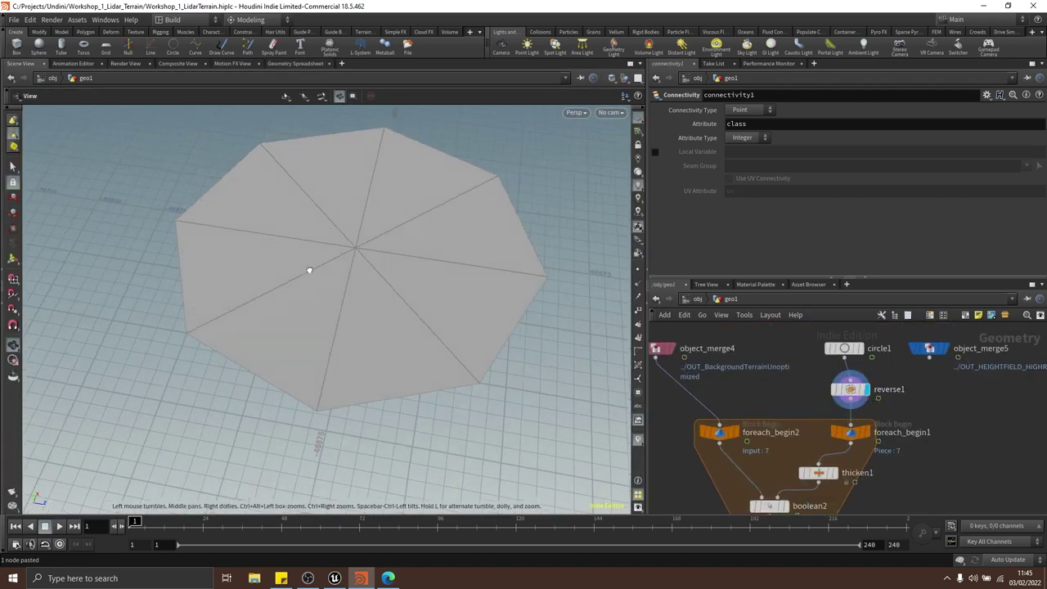
{"action": "scroll", "coordinate": [940, 401], "scroll_direction": "down", "scroll_amount": 4}
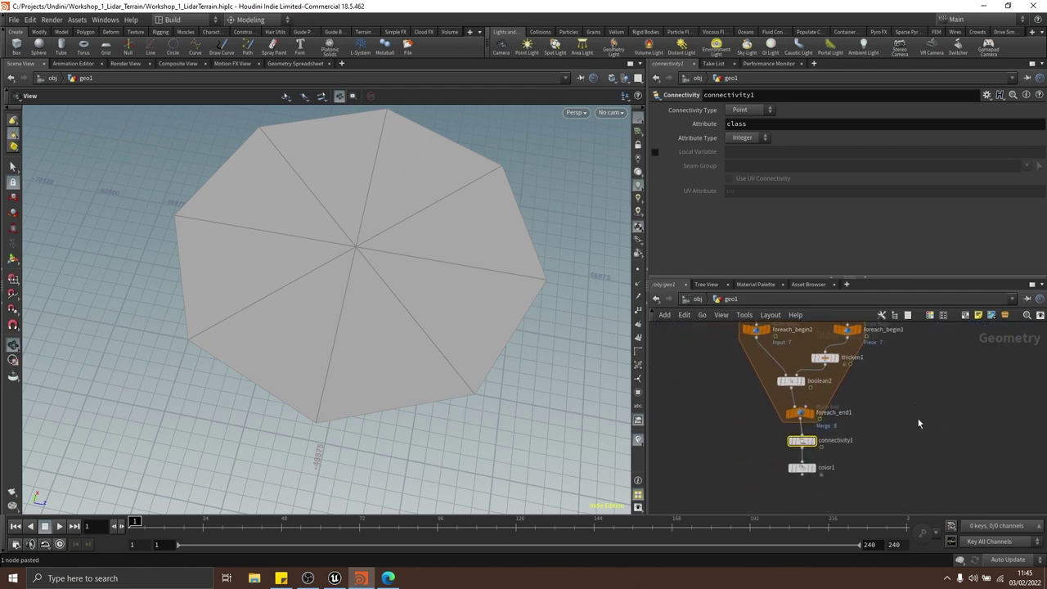
Display connectivity1 again and inspect the cut terrain from several angles
{"action": "scroll", "coordinate": [830, 458], "scroll_direction": "up", "scroll_amount": 4}
{"action": "mouse_move", "coordinate": [779, 417]}
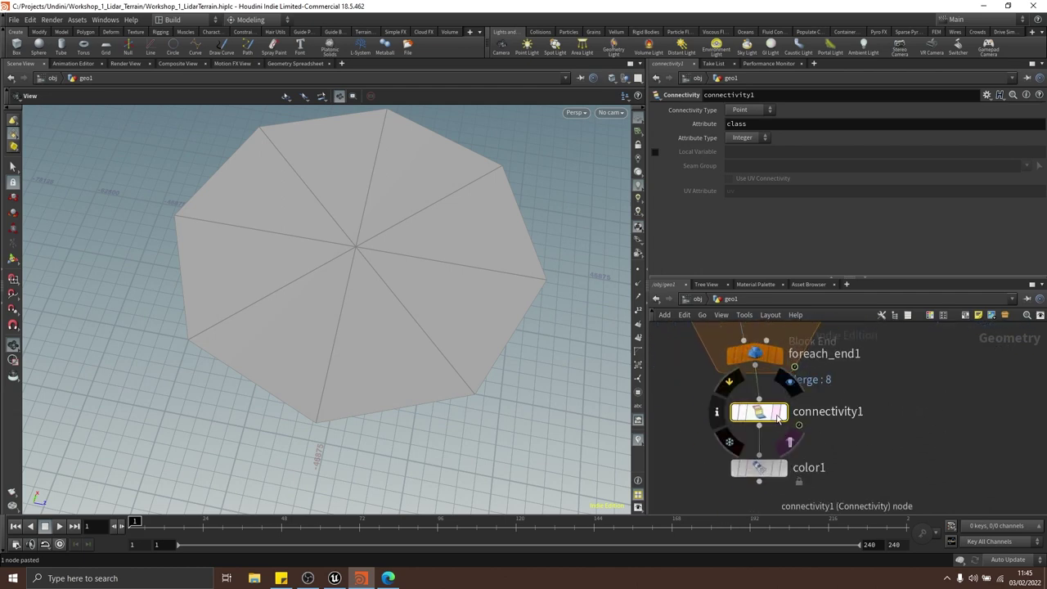
{"action": "left_click", "coordinate": [790, 380]}
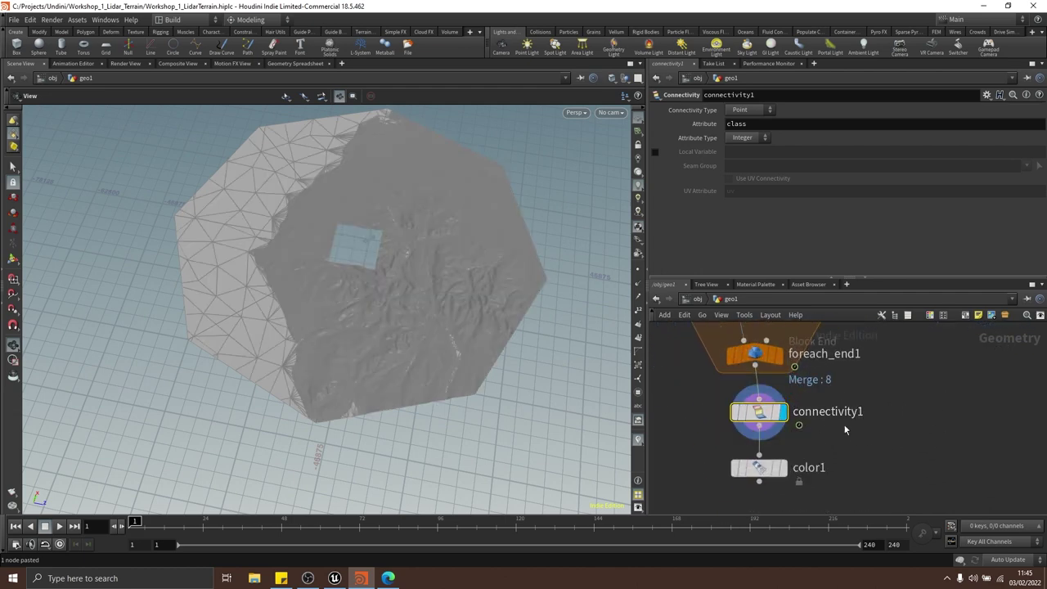
{"action": "left_click_drag", "start_coordinate": [477, 341], "coordinate": [459, 325]}
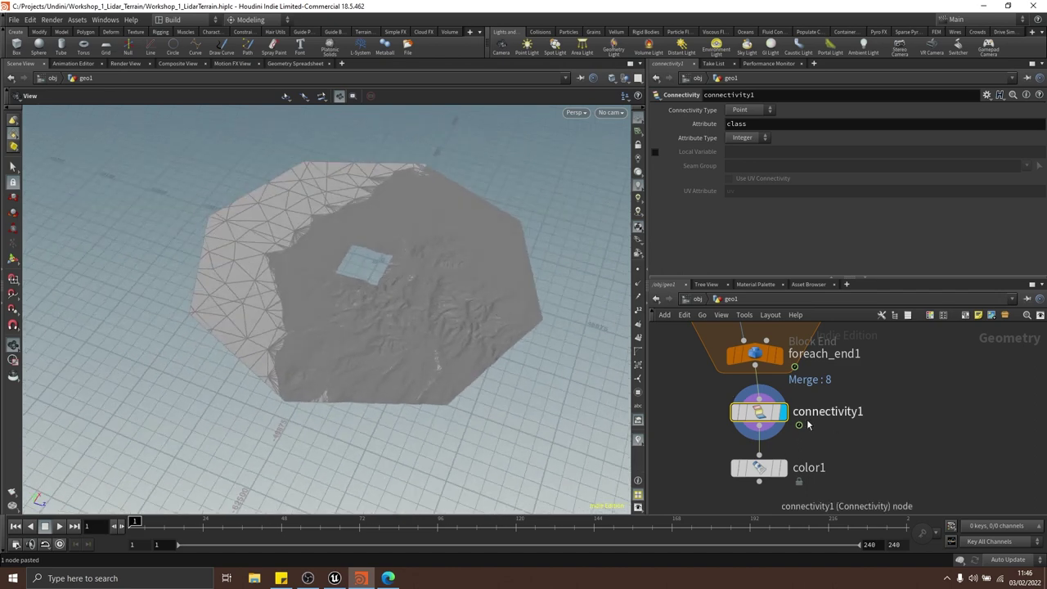
{"action": "left_click_drag", "start_coordinate": [419, 233], "coordinate": [420, 276]}
{"action": "scroll", "coordinate": [420, 276], "scroll_direction": "up", "scroll_amount": 3}
{"action": "middle_click_drag", "start_coordinate": [421, 275], "coordinate": [422, 304]}
Set color1's Attribute to class, display the node, and inspect the coloured terrain wedges
{"action": "middle_click_drag", "start_coordinate": [902, 451], "coordinate": [910, 414]}
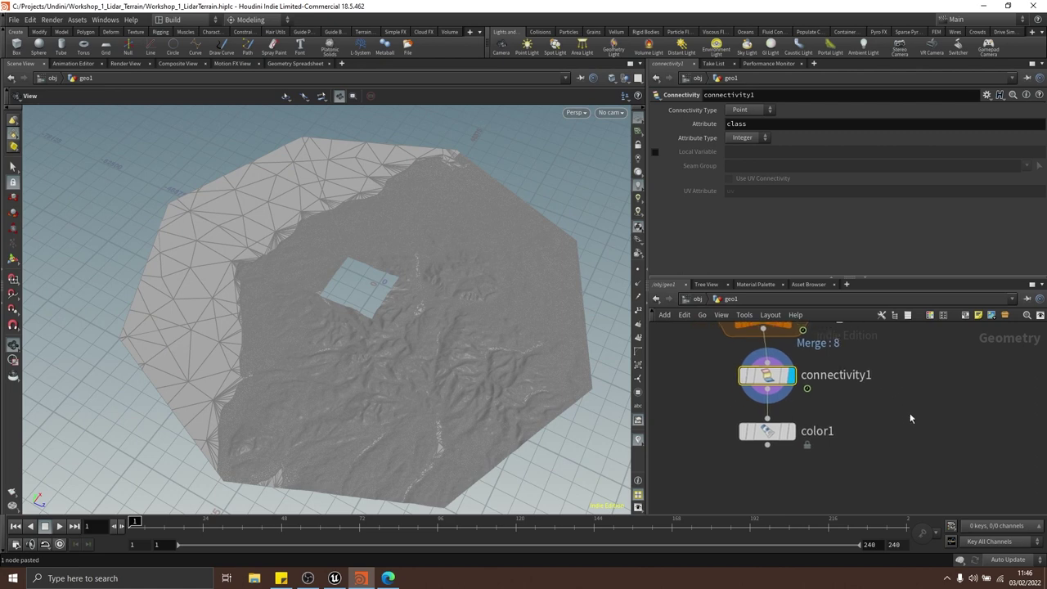
{"action": "left_click", "coordinate": [767, 431]}
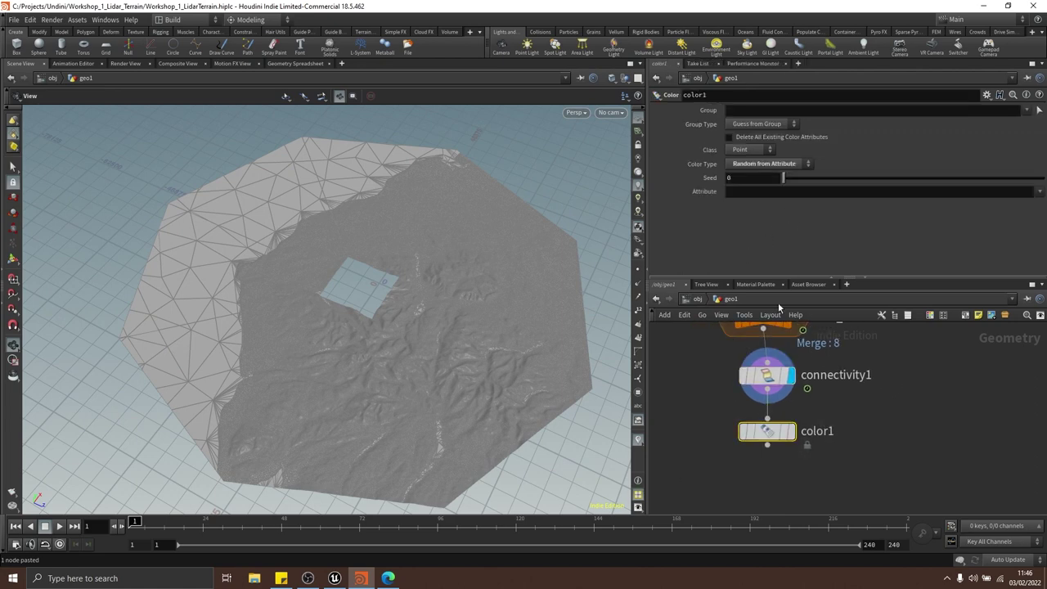
{"action": "left_click", "coordinate": [1037, 193]}
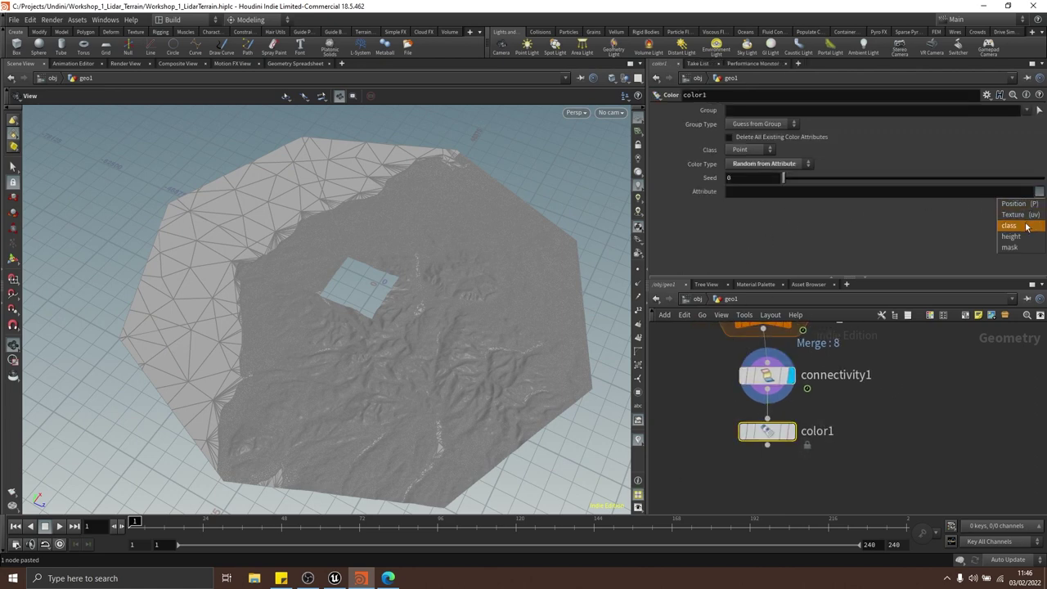
{"action": "left_click", "coordinate": [1024, 227]}
{"action": "left_click_drag", "start_coordinate": [372, 266], "coordinate": [354, 238]}
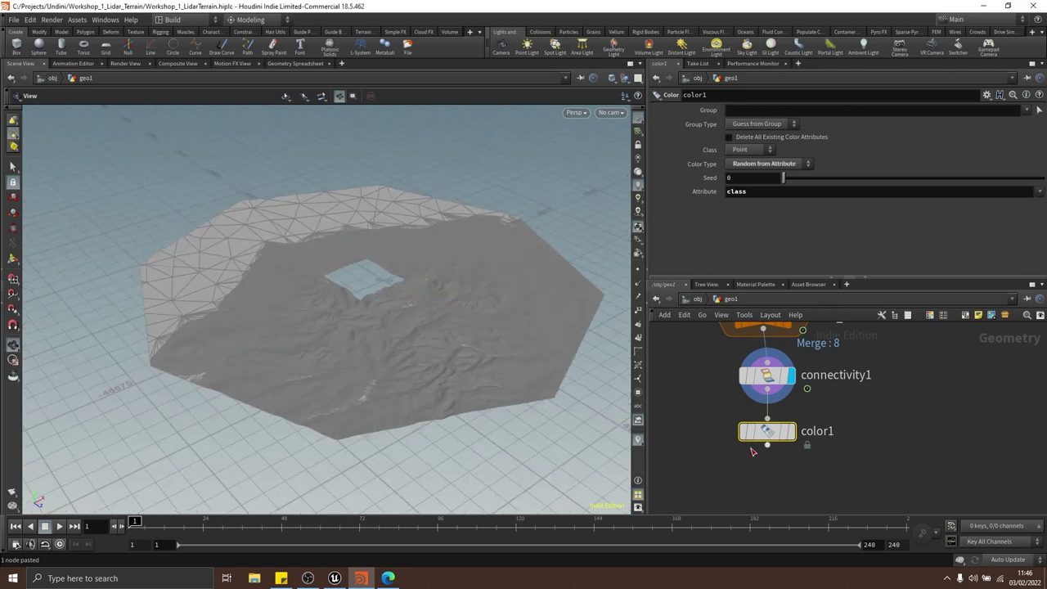
{"action": "left_click", "coordinate": [790, 431]}
{"action": "left_click_drag", "start_coordinate": [429, 229], "coordinate": [402, 290]}
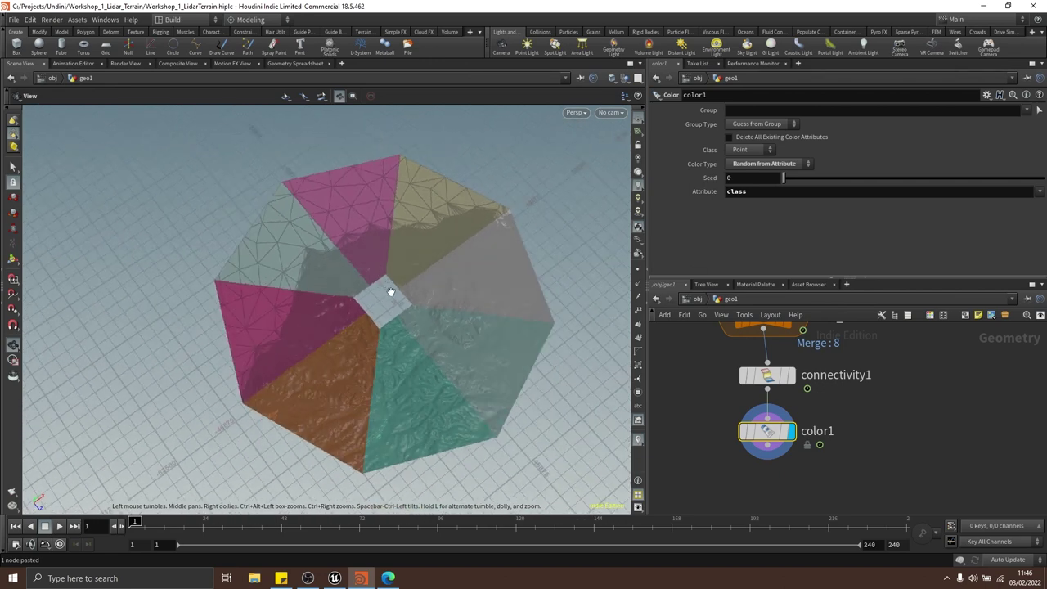
{"action": "left_click_drag", "start_coordinate": [391, 291], "coordinate": [402, 286]}
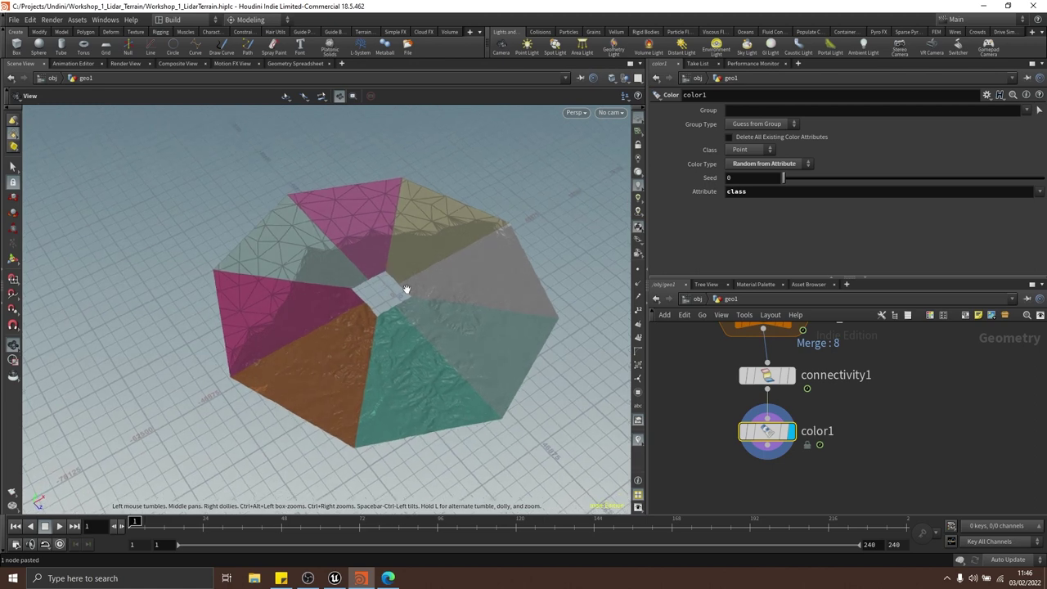
Capture a screen area over the coloured terrain, sketch a line outward along a wedge boundary from the central opening, and discard the capture
{"action": "right_click_drag", "start_coordinate": [397, 273], "coordinate": [556, 234]}
{"action": "left_click_drag", "start_coordinate": [237, 274], "coordinate": [383, 261]}
{"action": "scroll", "coordinate": [383, 261], "scroll_direction": "down", "scroll_amount": 8}
{"action": "key", "text": "Print"}
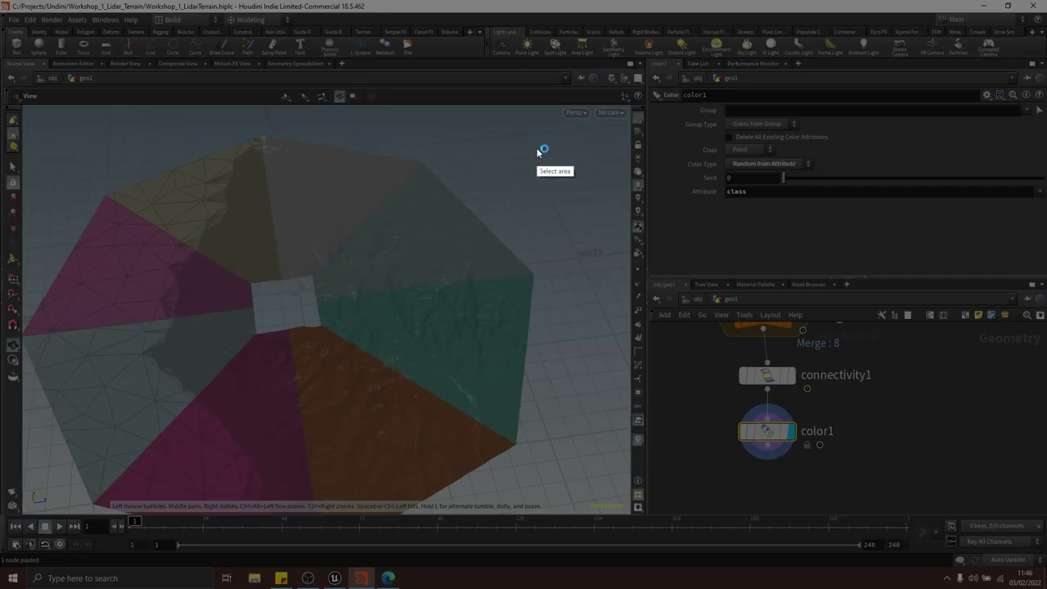
{"action": "left_click_drag", "start_coordinate": [536, 148], "coordinate": [115, 498]}
{"action": "left_click_drag", "start_coordinate": [309, 274], "coordinate": [353, 240]}
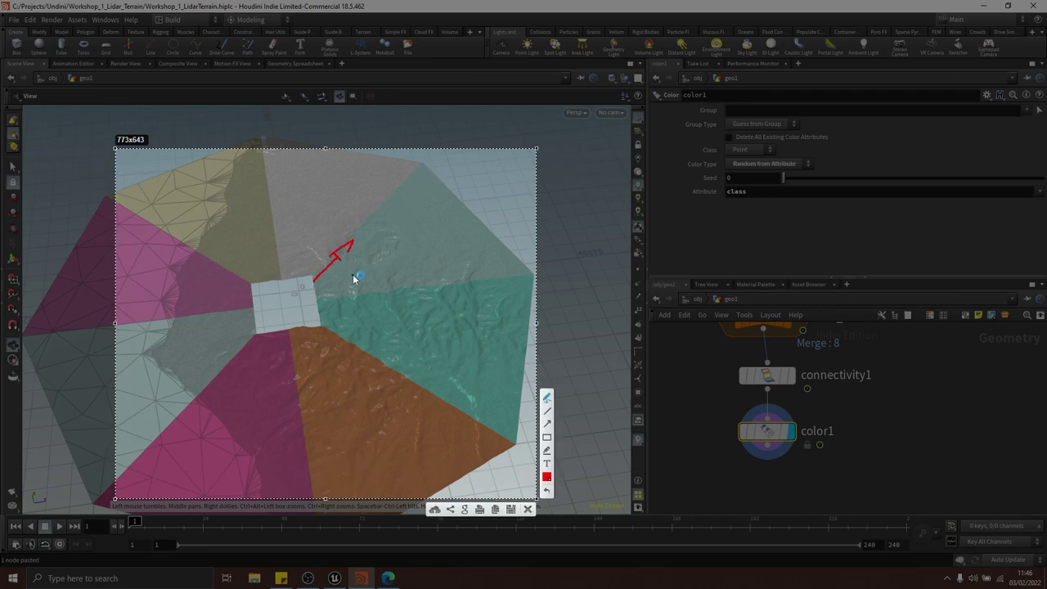
{"action": "key", "text": "ctrl+z"}
{"action": "left_click_drag", "start_coordinate": [316, 278], "coordinate": [345, 247]}
{"action": "key", "text": "ctrl+z"}
{"action": "left_click", "coordinate": [548, 396]}
{"action": "left_click_drag", "start_coordinate": [310, 272], "coordinate": [416, 167]}
{"action": "left_click", "coordinate": [528, 509]}
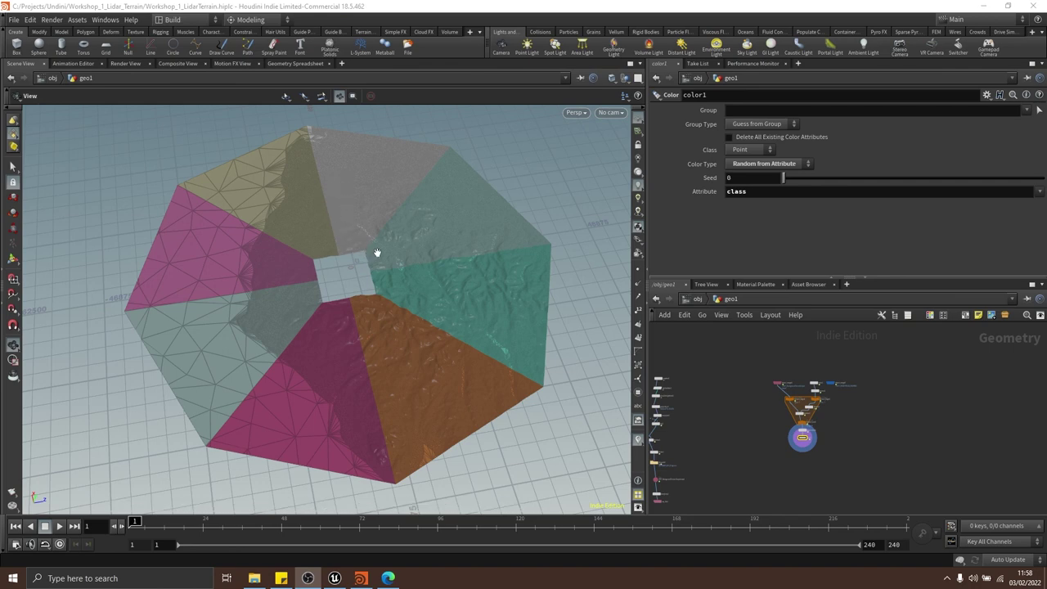
Display object_merge4, place a PolyReduce node beneath it, and move object_merge4 up above the new node
{"action": "scroll", "coordinate": [755, 381], "scroll_direction": "up", "scroll_amount": 8}
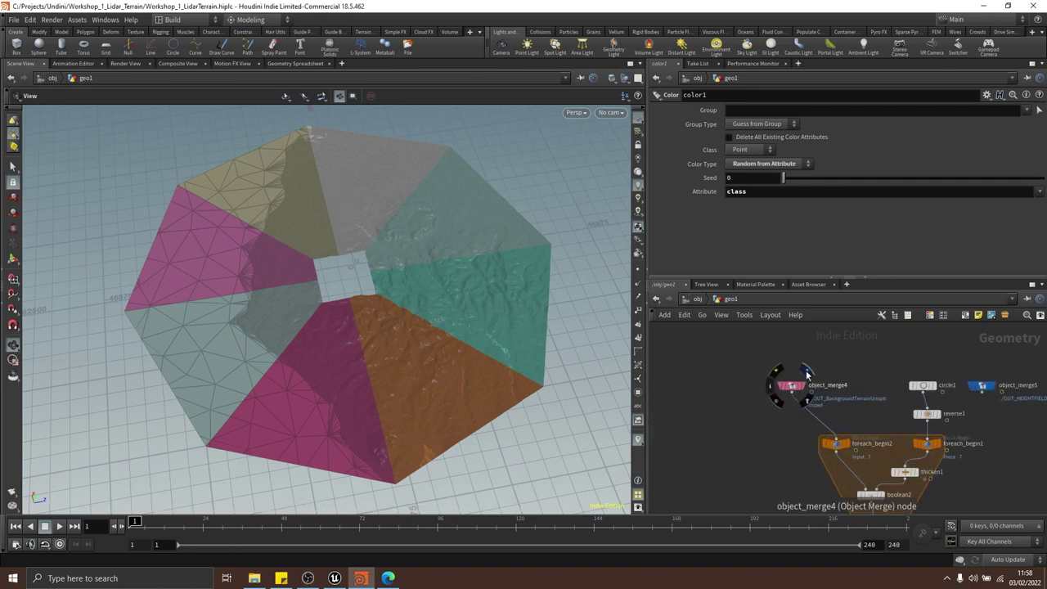
{"action": "left_click", "coordinate": [790, 386]}
{"action": "key", "text": "Tab"}
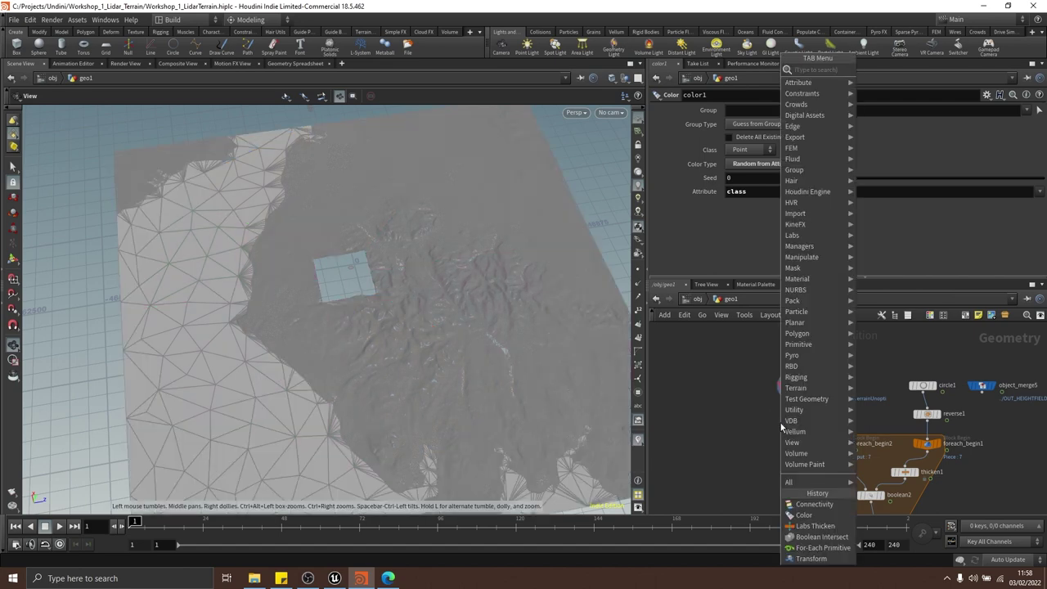
{"action": "type", "text": "polyreduce"}
{"action": "key", "text": "Return"}
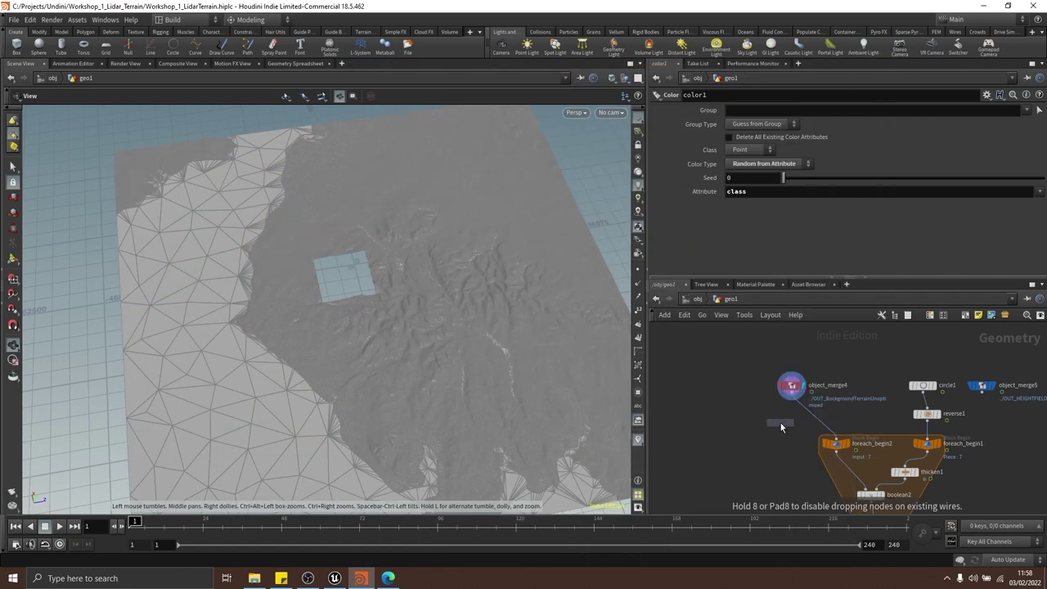
{"action": "left_click", "coordinate": [780, 427]}
{"action": "left_click_drag", "start_coordinate": [792, 388], "coordinate": [771, 360]}
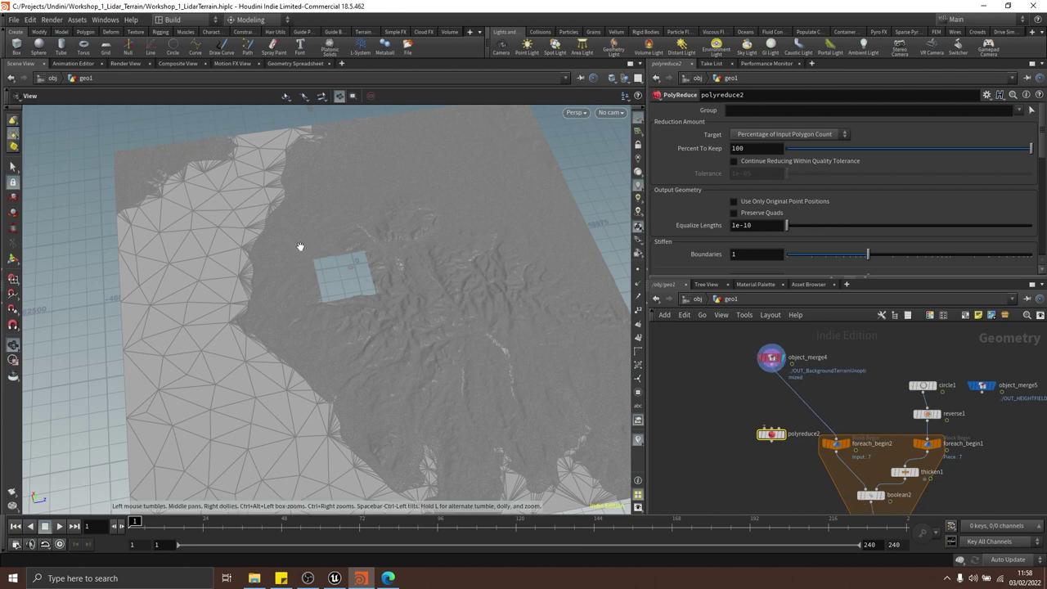
Review PolyReduce's Preserve Features and Retain Density settings, and move the node farther away from the for-each block
{"action": "middle_click_drag", "start_coordinate": [737, 400], "coordinate": [748, 371]}
{"action": "left_click_drag", "start_coordinate": [729, 374], "coordinate": [806, 449]}
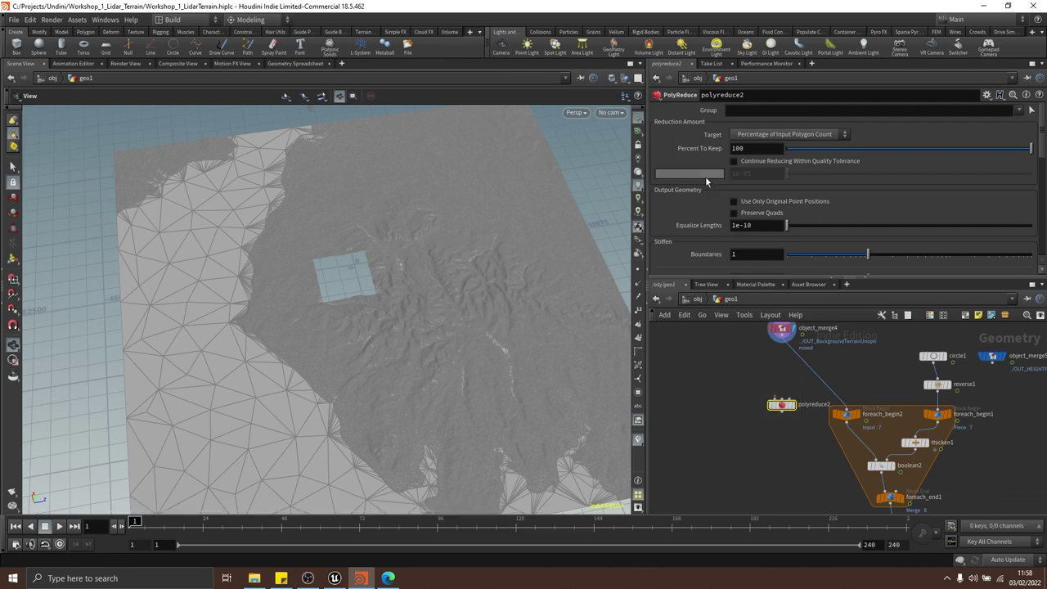
{"action": "scroll", "coordinate": [705, 176], "scroll_direction": "down", "scroll_amount": 6}
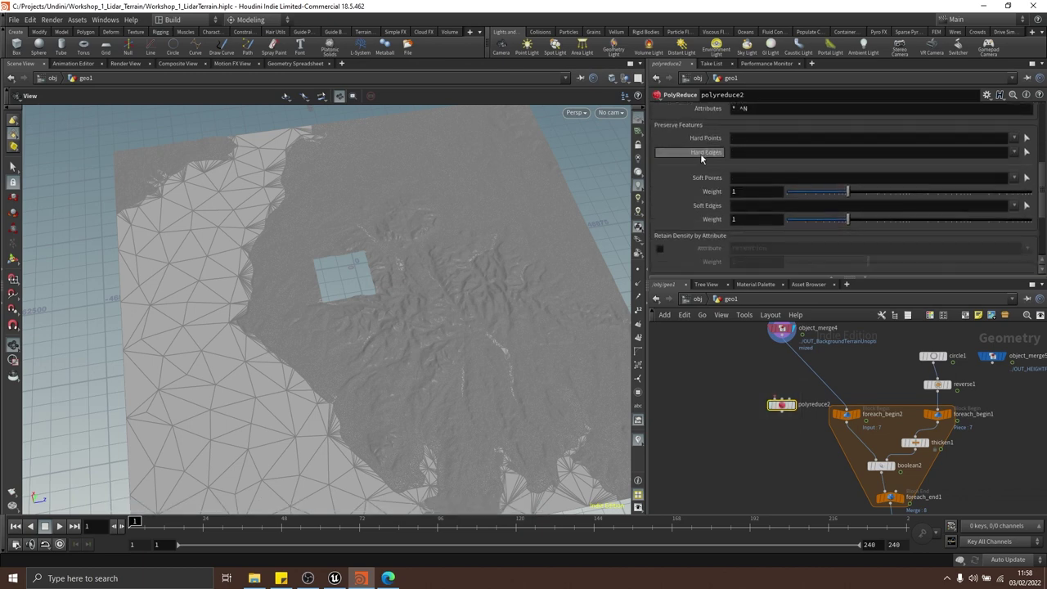
{"action": "scroll", "coordinate": [701, 158], "scroll_direction": "down", "scroll_amount": 2}
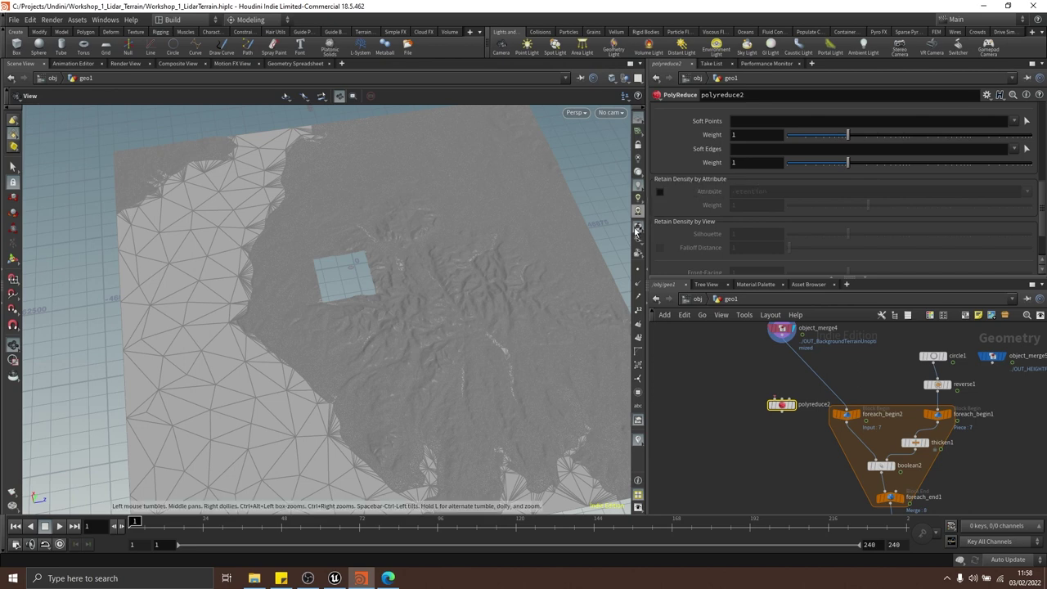
{"action": "left_click_drag", "start_coordinate": [786, 408], "coordinate": [756, 426]}
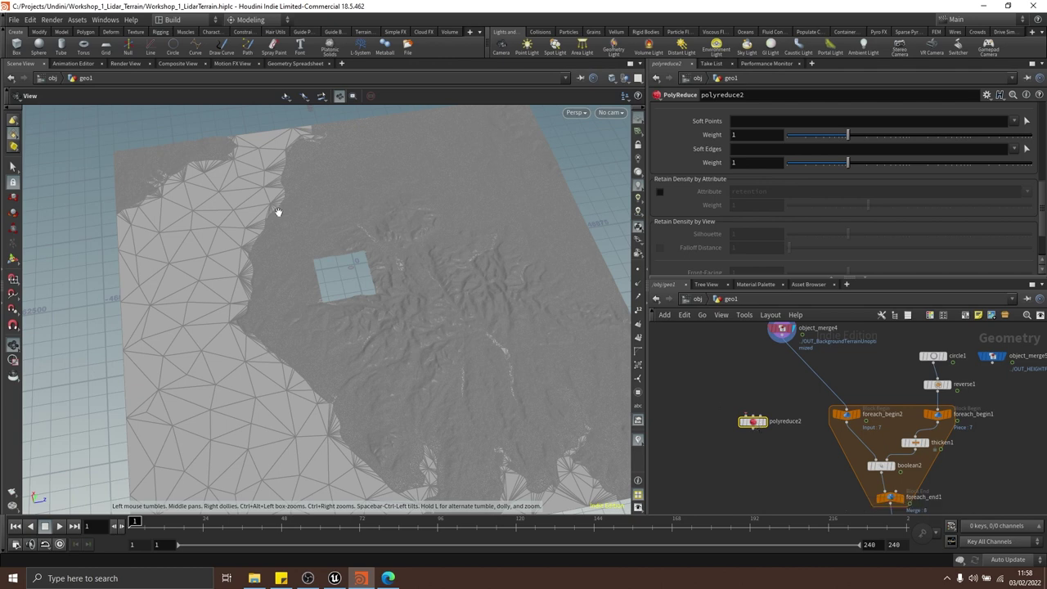
Select object_merge4 and examine the unoptimized terrain mesh around the central square opening
{"action": "left_click_drag", "start_coordinate": [334, 236], "coordinate": [332, 264]}
{"action": "middle_click_drag", "start_coordinate": [796, 375], "coordinate": [808, 404]}
{"action": "left_click", "coordinate": [799, 362]}
{"action": "scroll", "coordinate": [805, 363], "scroll_direction": "up", "scroll_amount": 5}
{"action": "scroll", "coordinate": [368, 282], "scroll_direction": "up", "scroll_amount": 3}
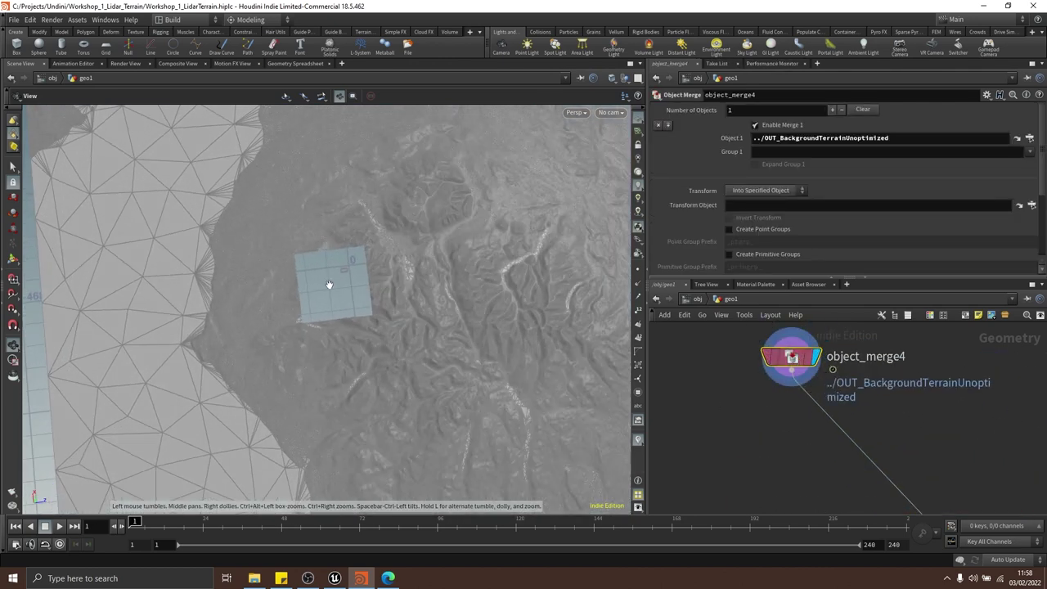
{"action": "left_click_drag", "start_coordinate": [342, 274], "coordinate": [308, 362]}
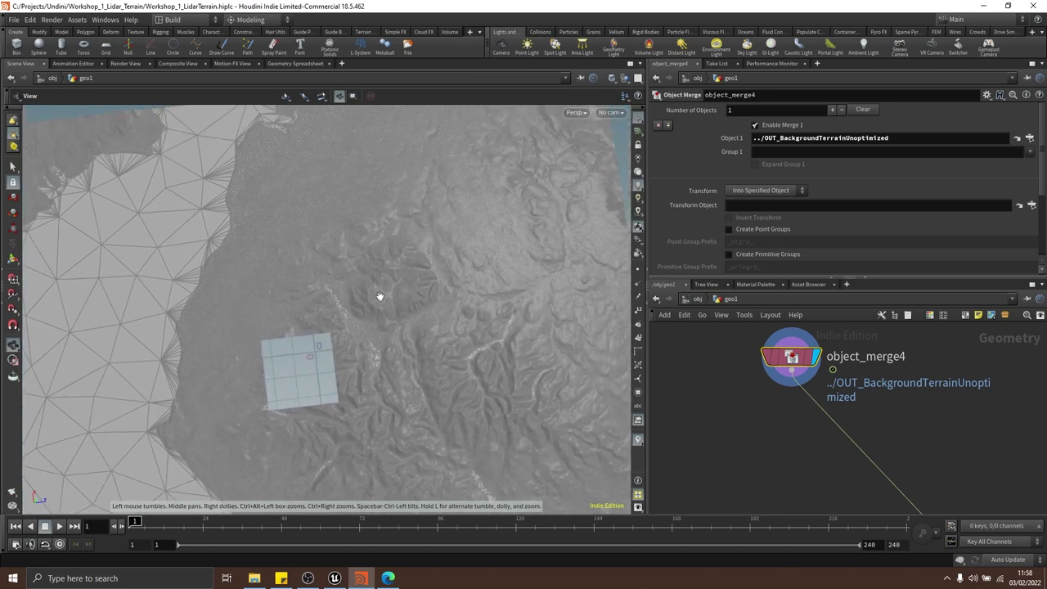
Check the unconnected polyreduce2 node, reselect object_merge4, and inspect its terrain mesh at different distances
{"action": "middle_click_drag", "start_coordinate": [790, 440], "coordinate": [788, 339]}
{"action": "scroll", "coordinate": [766, 378], "scroll_direction": "down", "scroll_amount": 4}
{"action": "left_click", "coordinate": [748, 410]}
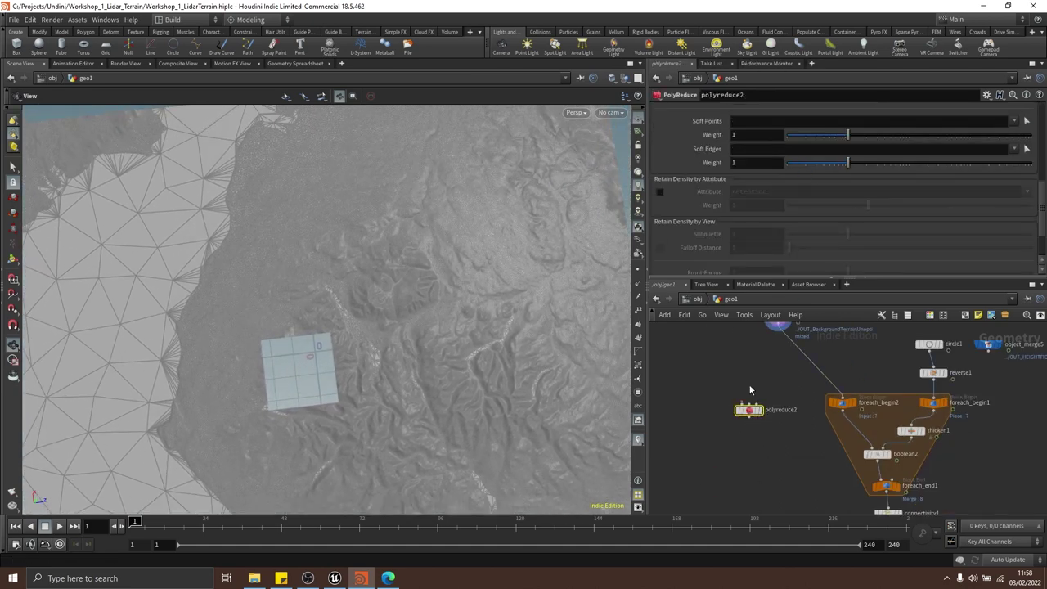
{"action": "middle_click_drag", "start_coordinate": [750, 383], "coordinate": [748, 433]}
{"action": "left_click_drag", "start_coordinate": [750, 400], "coordinate": [781, 375]}
{"action": "left_click", "coordinate": [777, 370]}
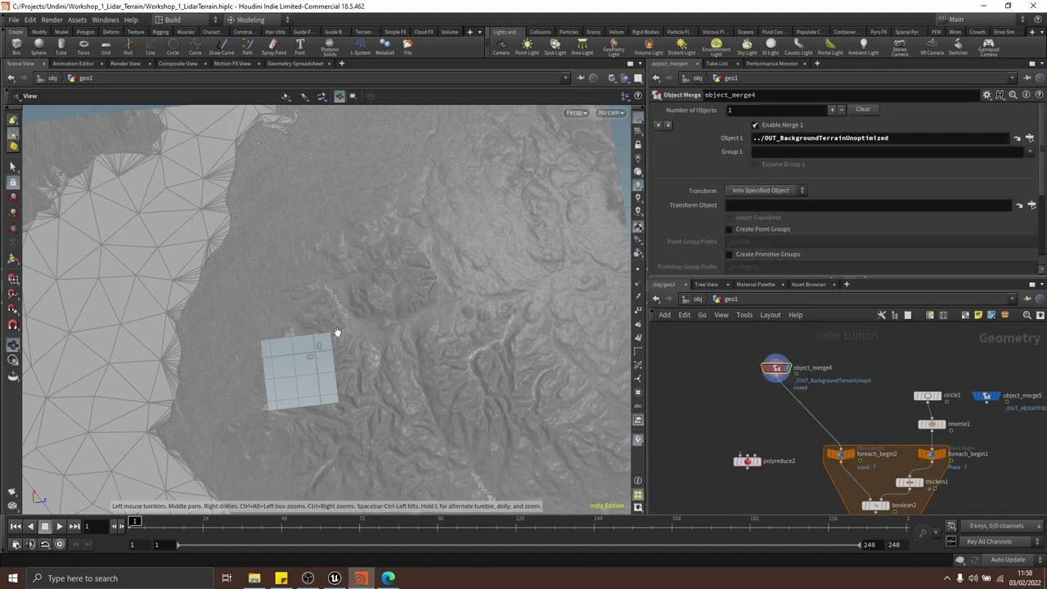
{"action": "left_click_drag", "start_coordinate": [339, 332], "coordinate": [365, 295]}
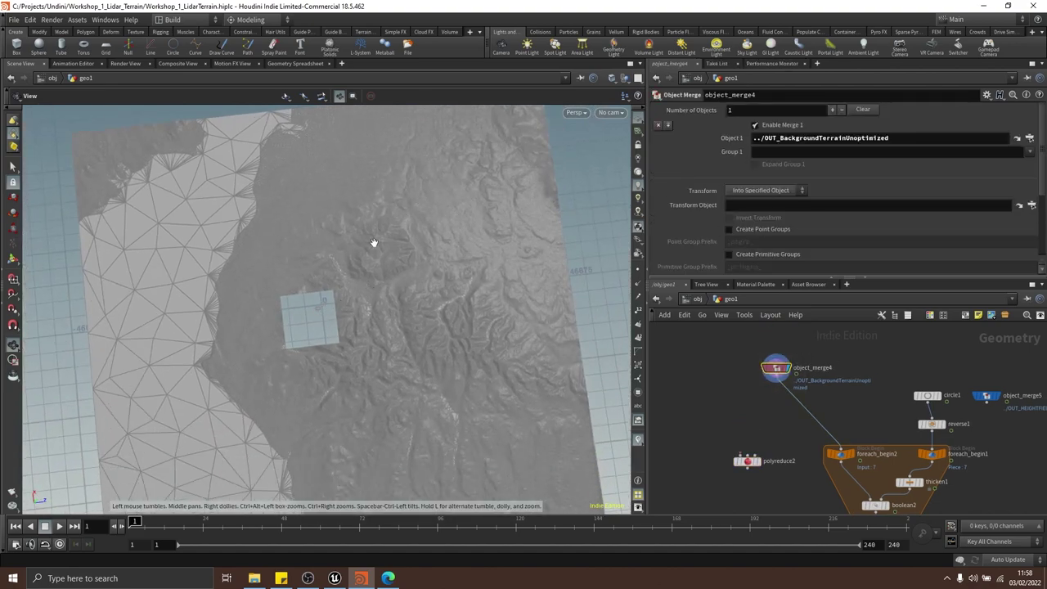
{"action": "mouse_move", "coordinate": [365, 271]}
{"action": "left_mouse_down"}
{"action": "mouse_move", "coordinate": [351, 224]}
{"action": "mouse_move", "coordinate": [369, 270]}
{"action": "mouse_move", "coordinate": [359, 286]}
{"action": "left_mouse_up"}
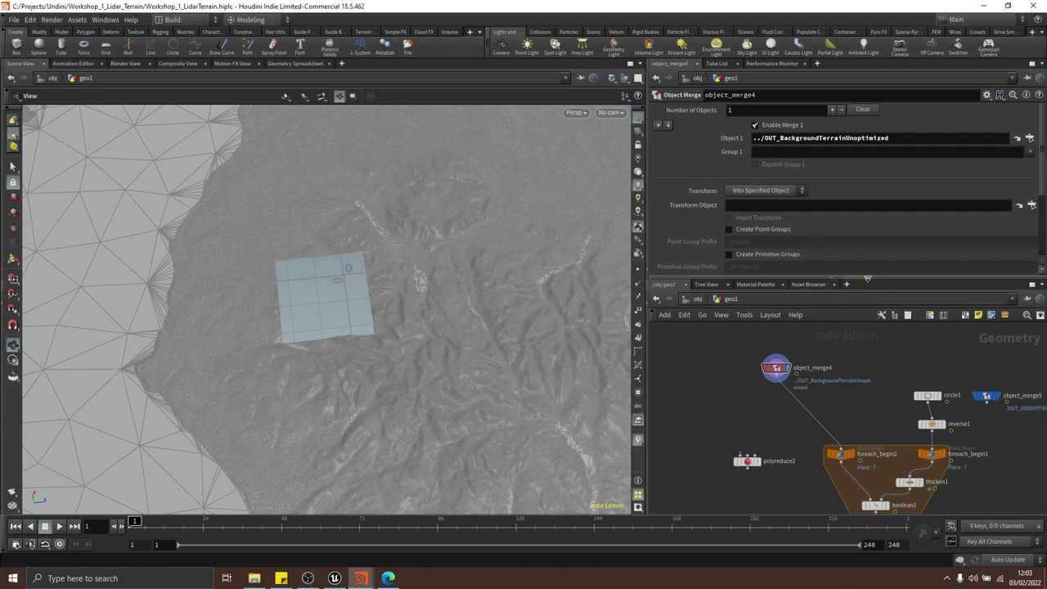
Enlarge the network editor and move object_merge4 to leave more room above polyreduce2
{"action": "left_click_drag", "start_coordinate": [867, 281], "coordinate": [860, 243]}
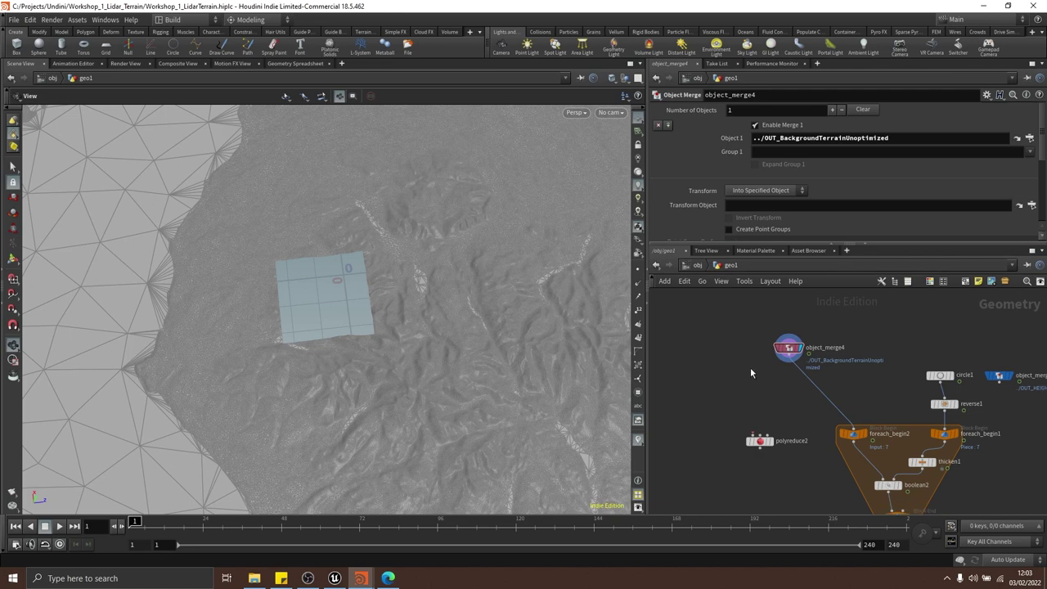
{"action": "left_click_drag", "start_coordinate": [780, 361], "coordinate": [754, 340]}
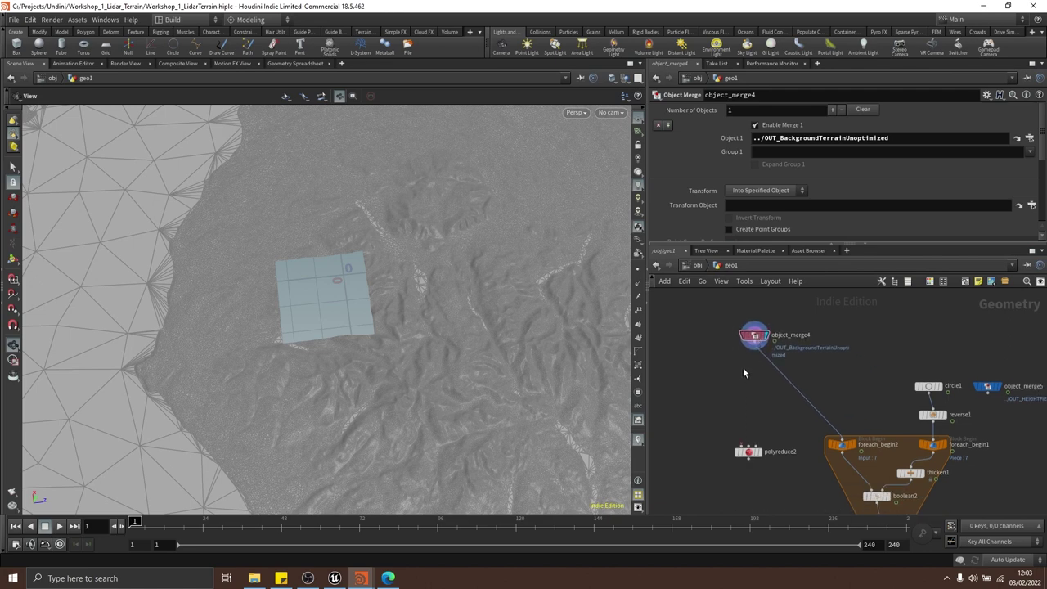
{"action": "middle_click_drag", "start_coordinate": [743, 368], "coordinate": [763, 374]}
{"action": "scroll", "coordinate": [762, 374], "scroll_direction": "up", "scroll_amount": 3}
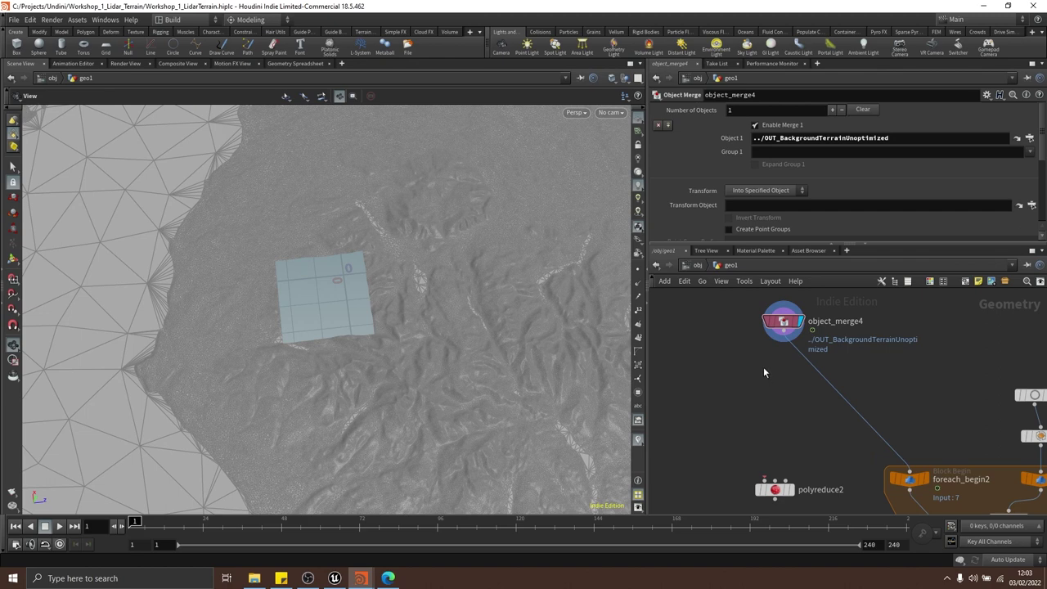
Move object_merge5 up beside object_merge4, clear of the circle1 node
{"action": "mouse_move", "coordinate": [756, 379]}
{"action": "middle_mouse_down"}
{"action": "mouse_move", "coordinate": [747, 388]}
{"action": "mouse_move", "coordinate": [767, 367]}
{"action": "middle_mouse_up"}
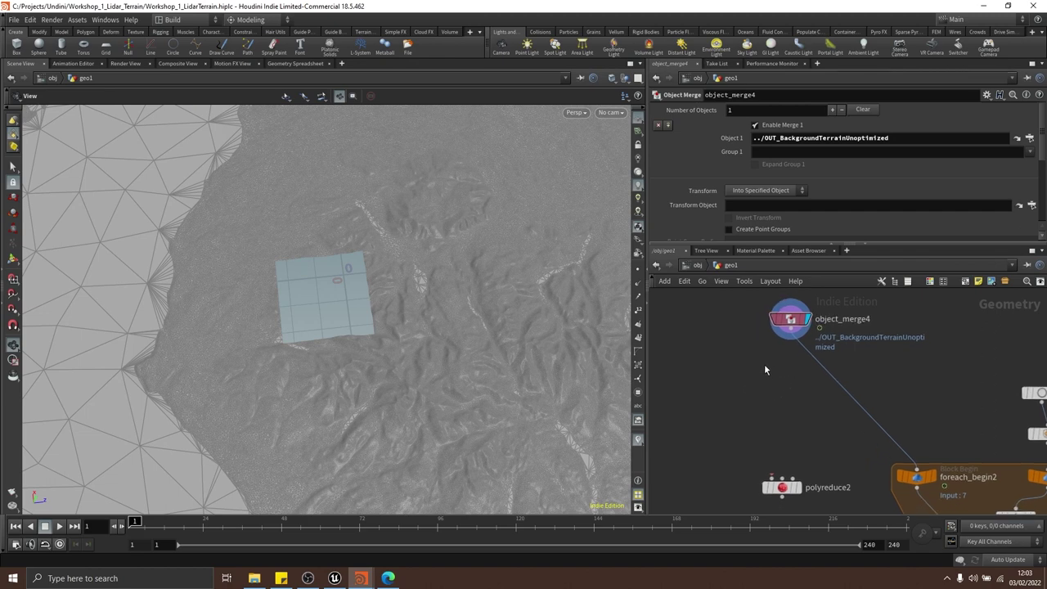
{"action": "key", "text": "h"}
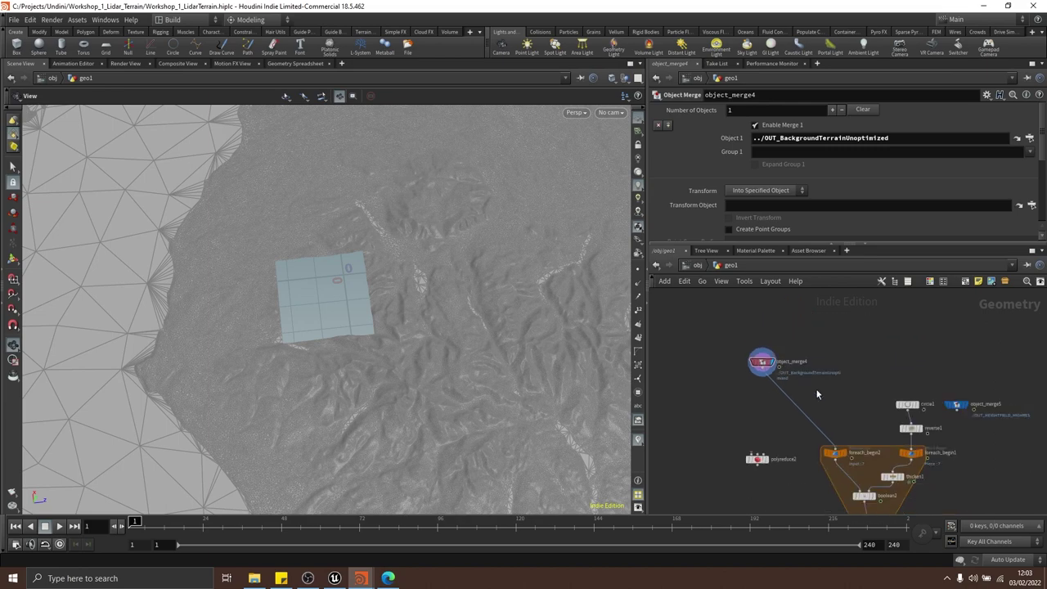
{"action": "left_click_drag", "start_coordinate": [953, 406], "coordinate": [824, 337]}
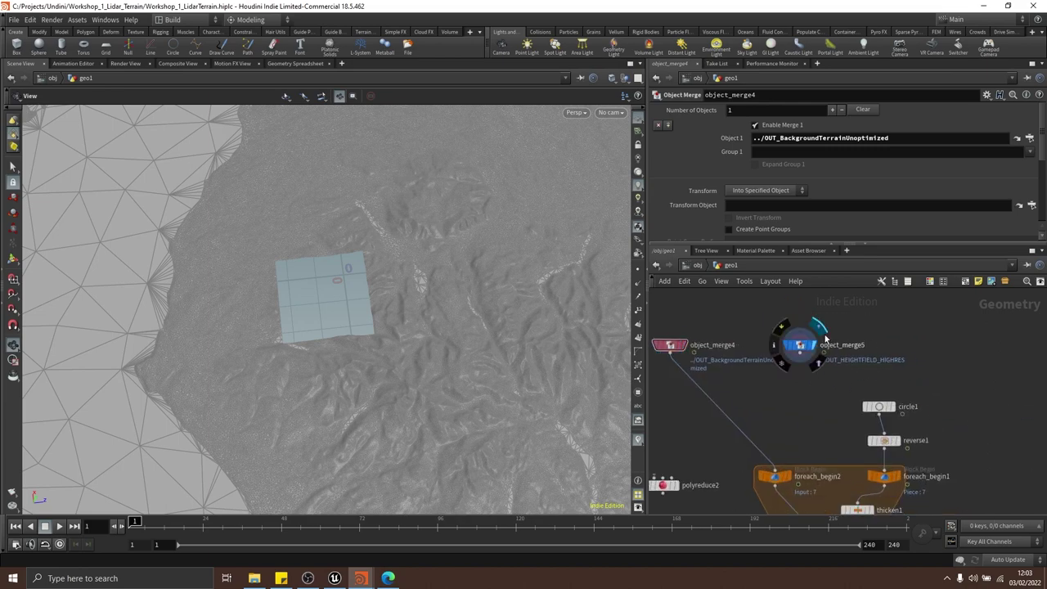
Examine object_merge4's terrain mesh around the central square from low and high angles
{"action": "left_click_drag", "start_coordinate": [442, 266], "coordinate": [384, 219]}
{"action": "right_click_drag", "start_coordinate": [384, 219], "coordinate": [564, 254]}
{"action": "left_click_drag", "start_coordinate": [564, 253], "coordinate": [364, 296]}
{"action": "middle_click_drag", "start_coordinate": [773, 389], "coordinate": [834, 394]}
{"action": "left_click", "coordinate": [750, 335]}
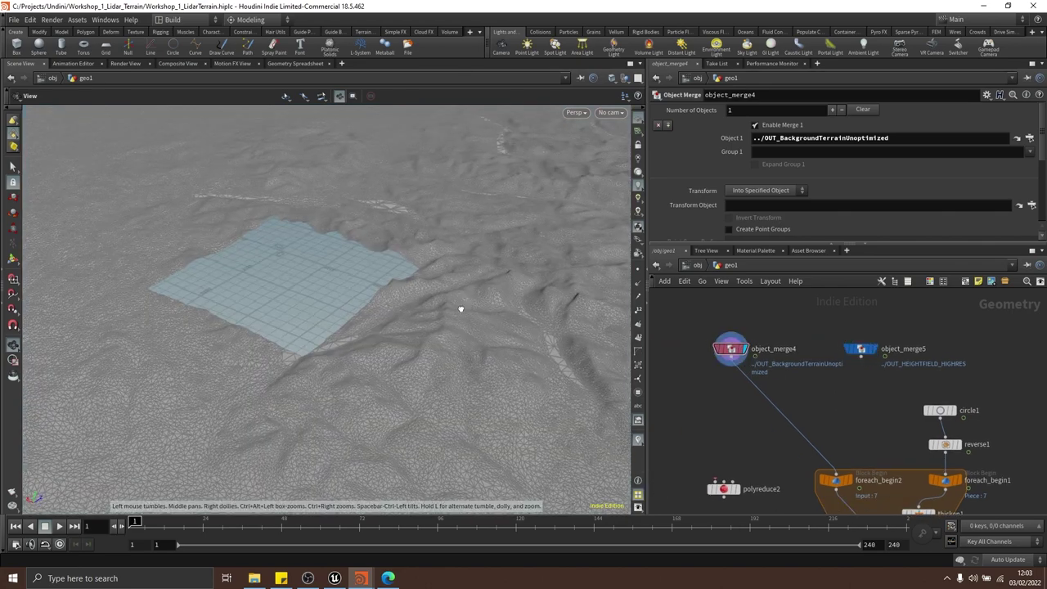
{"action": "left_click_drag", "start_coordinate": [460, 306], "coordinate": [447, 329]}
{"action": "middle_click_drag", "start_coordinate": [800, 400], "coordinate": [876, 431]}
{"action": "scroll", "coordinate": [877, 431], "scroll_direction": "up", "scroll_amount": 1}
{"action": "left_click_drag", "start_coordinate": [800, 377], "coordinate": [775, 366]}
{"action": "scroll", "coordinate": [805, 368], "scroll_direction": "down", "scroll_amount": 2}
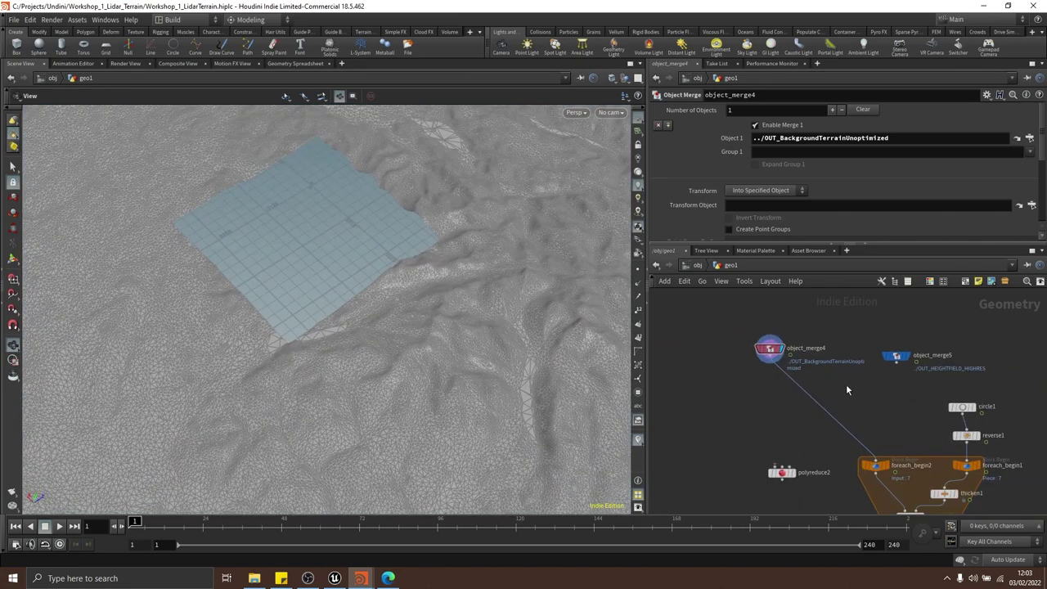
{"action": "left_click_drag", "start_coordinate": [353, 243], "coordinate": [379, 300]}
{"action": "right_click_drag", "start_coordinate": [379, 299], "coordinate": [407, 305]}
{"action": "middle_click_drag", "start_coordinate": [408, 305], "coordinate": [394, 348]}
{"action": "middle_click_drag", "start_coordinate": [874, 366], "coordinate": [931, 367]}
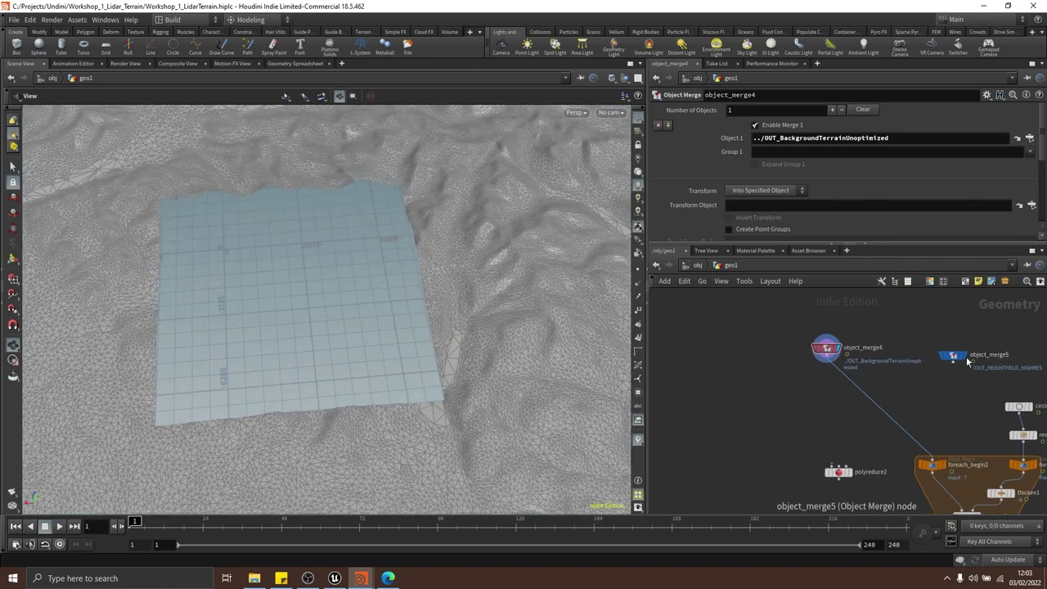
Align object_merge5 with object_merge4, then insert and display a Distance from Target node between object_merge4 and foreach_begin2
{"action": "left_click_drag", "start_coordinate": [957, 358], "coordinate": [945, 351]}
{"action": "middle_click_drag", "start_coordinate": [916, 373], "coordinate": [878, 377]}
{"action": "key", "text": "Tab"}
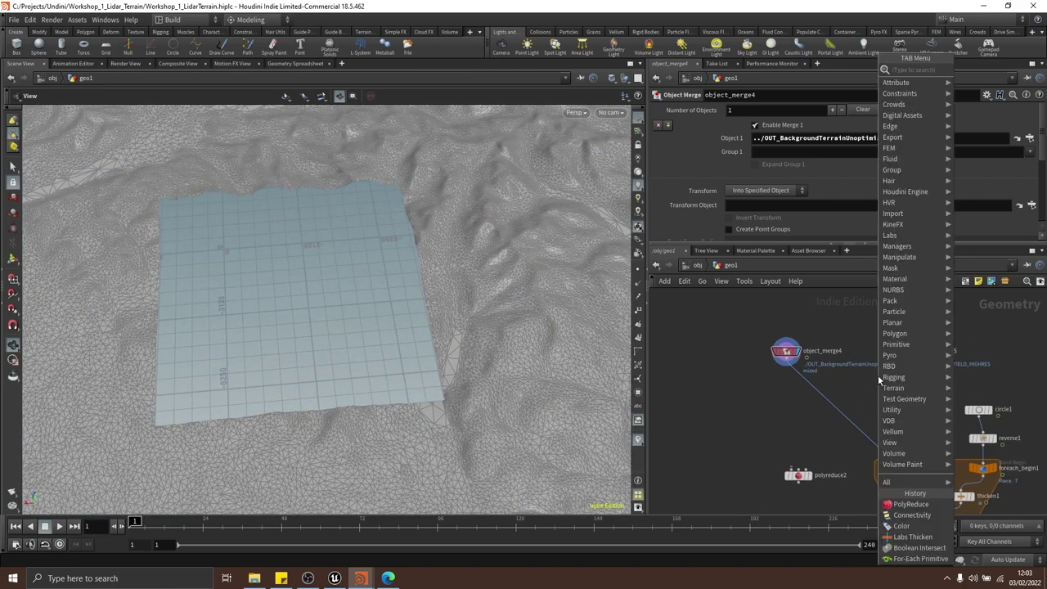
{"action": "type", "text": "distan"}
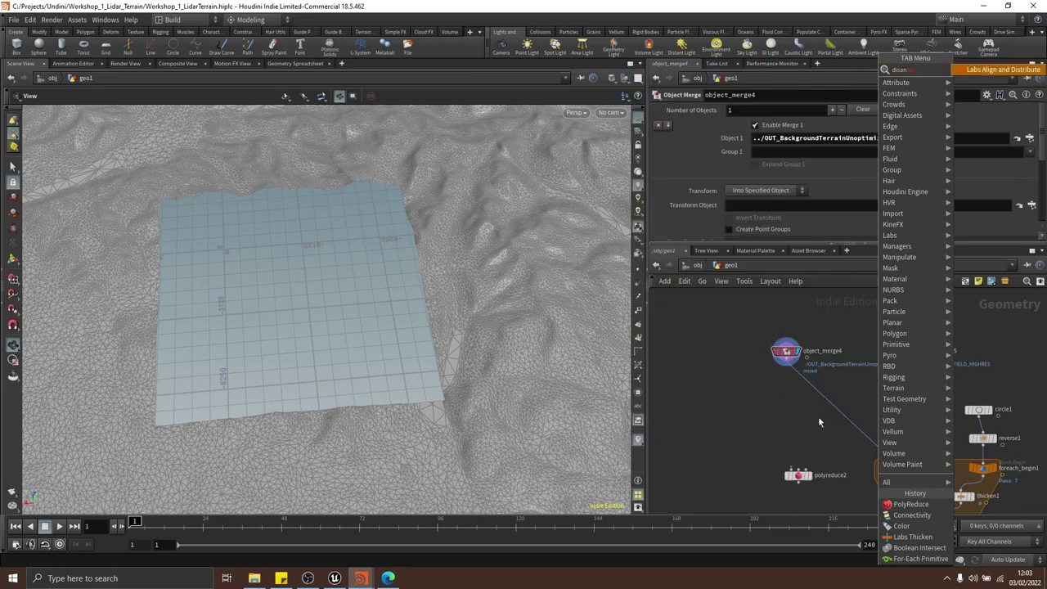
{"action": "type", "text": "ce"}
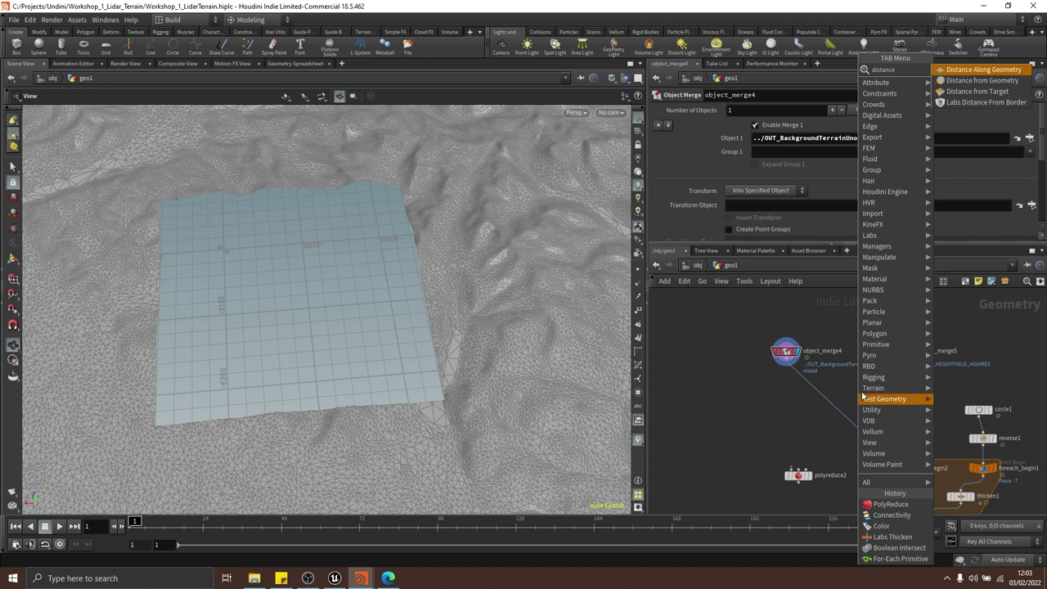
{"action": "left_click", "coordinate": [997, 84]}
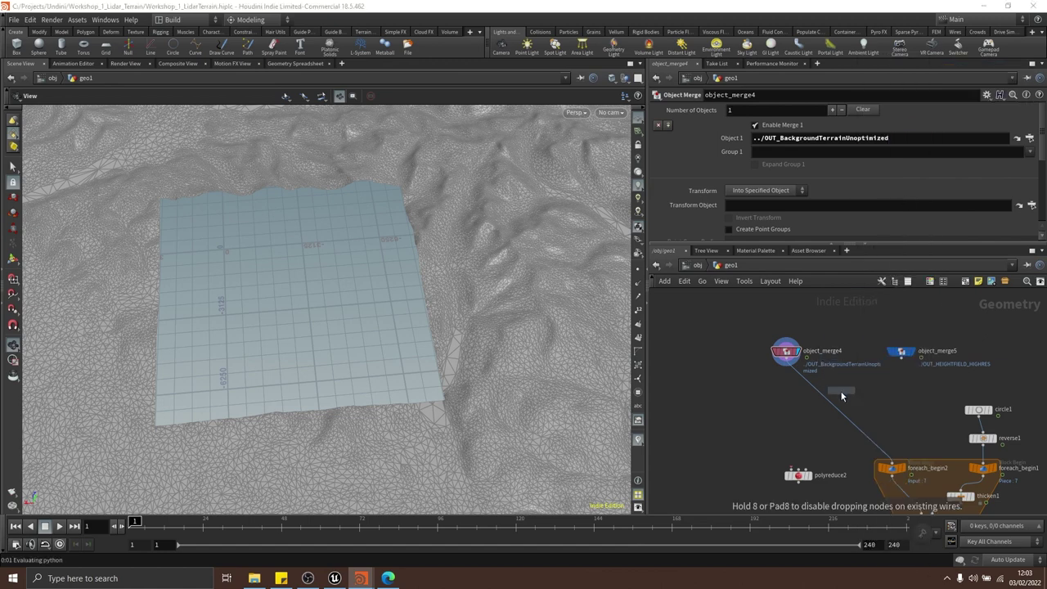
{"action": "scroll", "coordinate": [839, 388], "scroll_direction": "up", "scroll_amount": 3}
{"action": "left_click", "coordinate": [865, 396]}
{"action": "left_click_drag", "start_coordinate": [867, 398], "coordinate": [790, 392]}
{"action": "mouse_move", "coordinate": [851, 370]}
{"action": "left_click", "coordinate": [900, 386]}
{"action": "scroll", "coordinate": [360, 308], "scroll_direction": "down", "scroll_amount": 4}
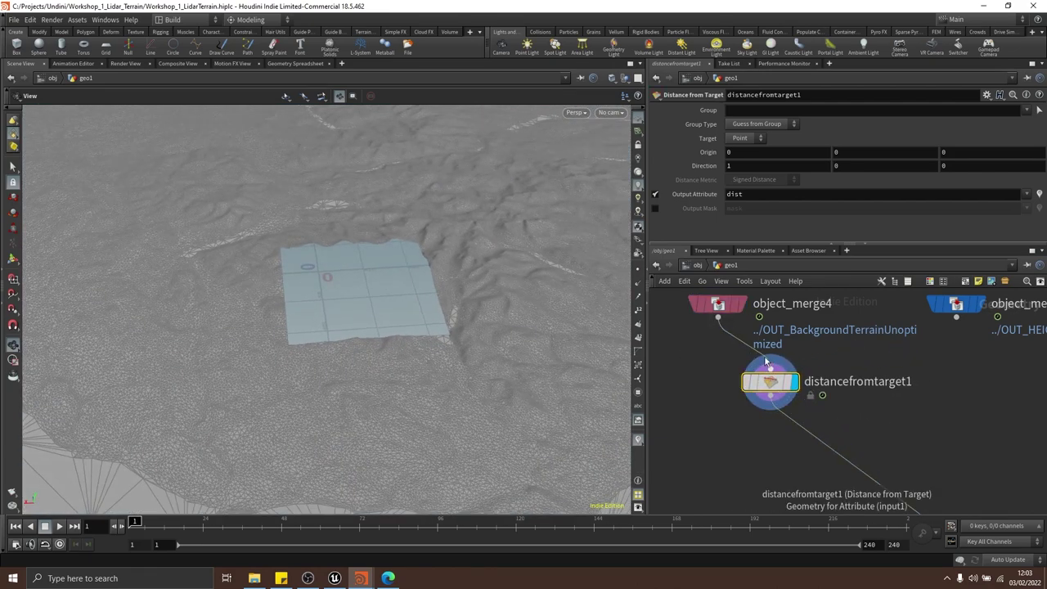
Inspect distancefromtarget1's dist attribute in the Geometry Spreadsheet, and move the node directly below object_merge4
{"action": "left_click_drag", "start_coordinate": [511, 286], "coordinate": [527, 311]}
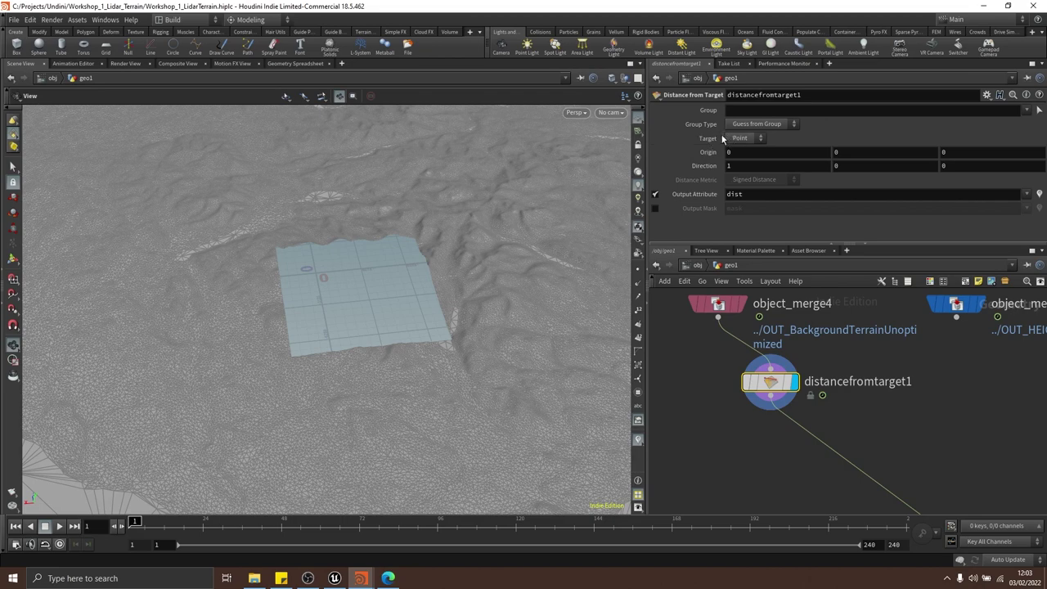
{"action": "left_click", "coordinate": [296, 64]}
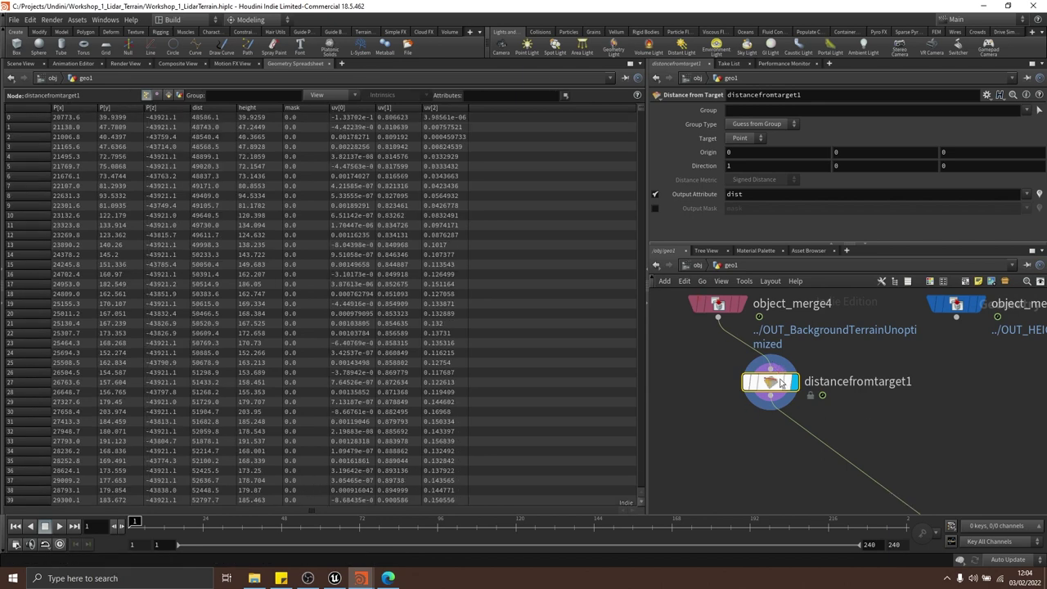
{"action": "left_click_drag", "start_coordinate": [769, 382], "coordinate": [750, 398]}
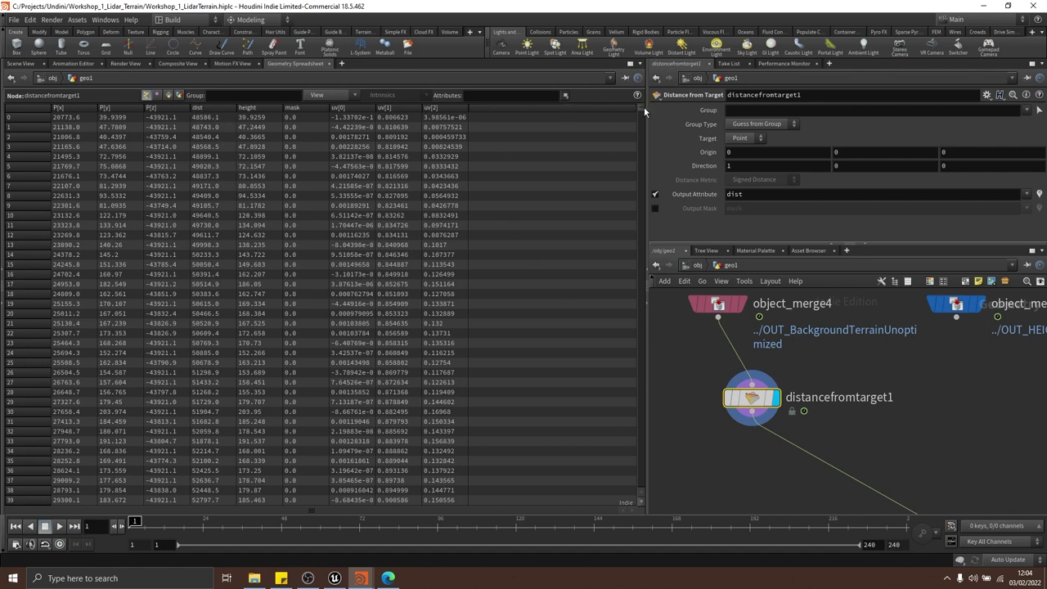
{"action": "left_click_drag", "start_coordinate": [644, 107], "coordinate": [638, 140]}
{"action": "left_click", "coordinate": [24, 63]}
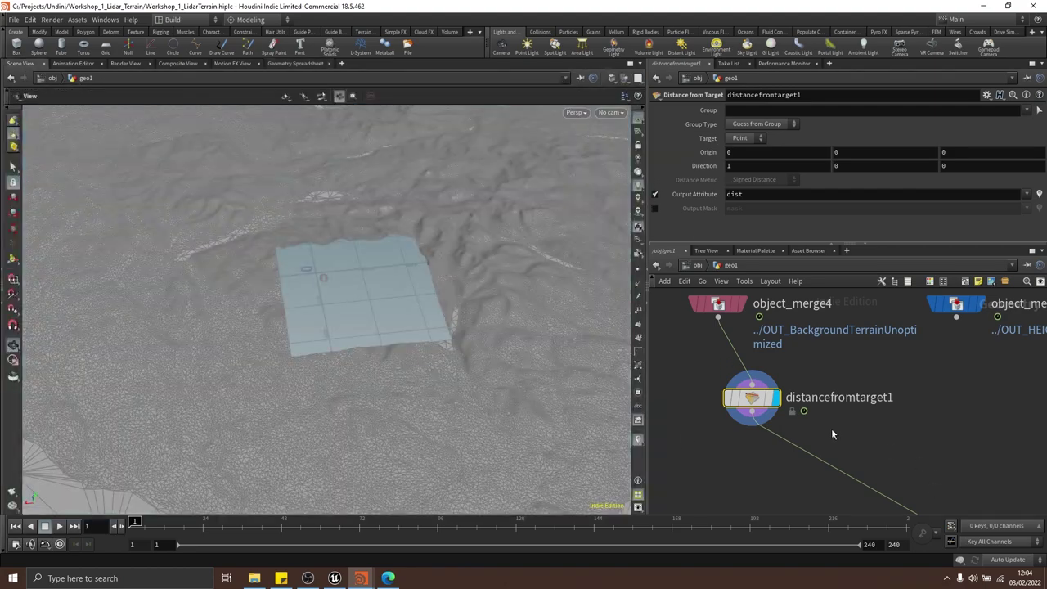
Preview distancefromtarget1's distance falloff across the terrain in the Scene View
{"action": "left_click_drag", "start_coordinate": [488, 304], "coordinate": [460, 325]}
{"action": "scroll", "coordinate": [493, 311], "scroll_direction": "down", "scroll_amount": 3}
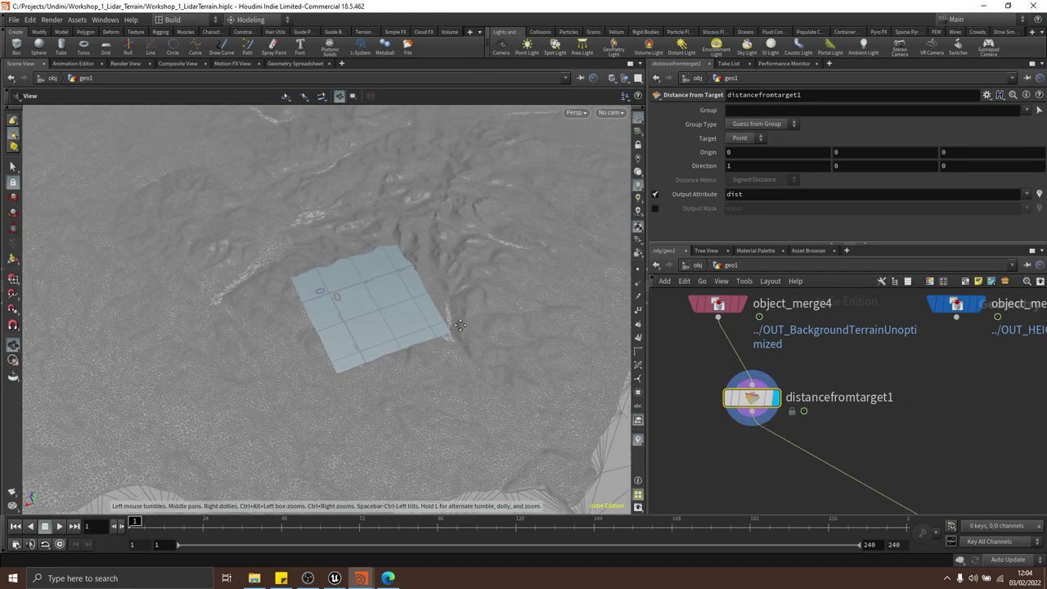
{"action": "scroll", "coordinate": [460, 325], "scroll_direction": "down", "scroll_amount": 3}
{"action": "mouse_move", "coordinate": [449, 299]}
{"action": "middle_mouse_down"}
{"action": "mouse_move", "coordinate": [375, 310]}
{"action": "mouse_move", "coordinate": [420, 278]}
{"action": "middle_mouse_up"}
{"action": "key", "text": "Return"}
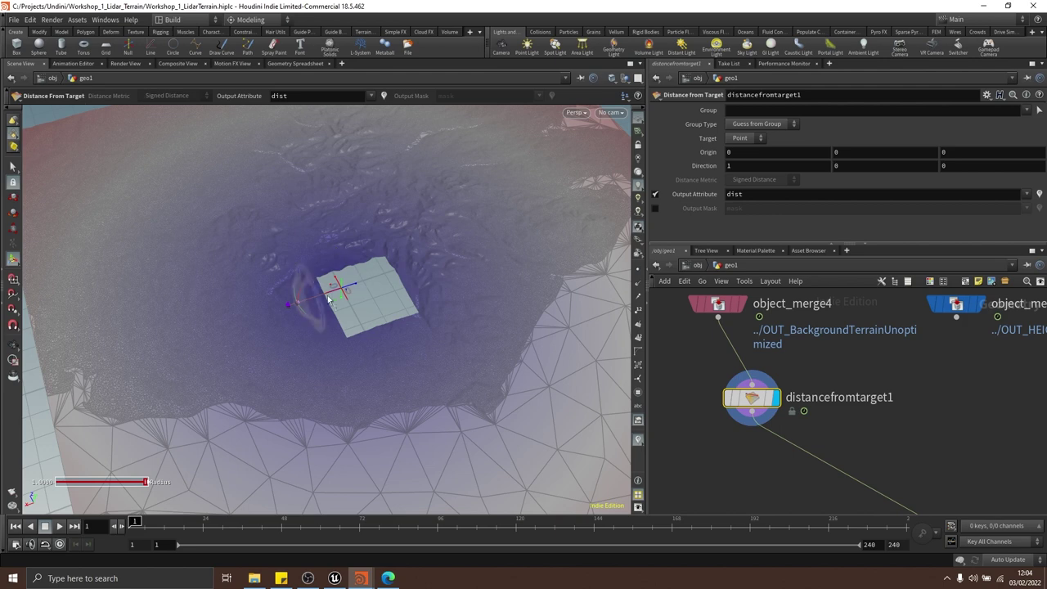
{"action": "key", "text": "Escape"}
Copy circle1's Center X expression, centroid("../object_merge5/",D_X), into the Origin X of distancefromtarget1
{"action": "scroll", "coordinate": [971, 405], "scroll_direction": "down", "scroll_amount": 3}
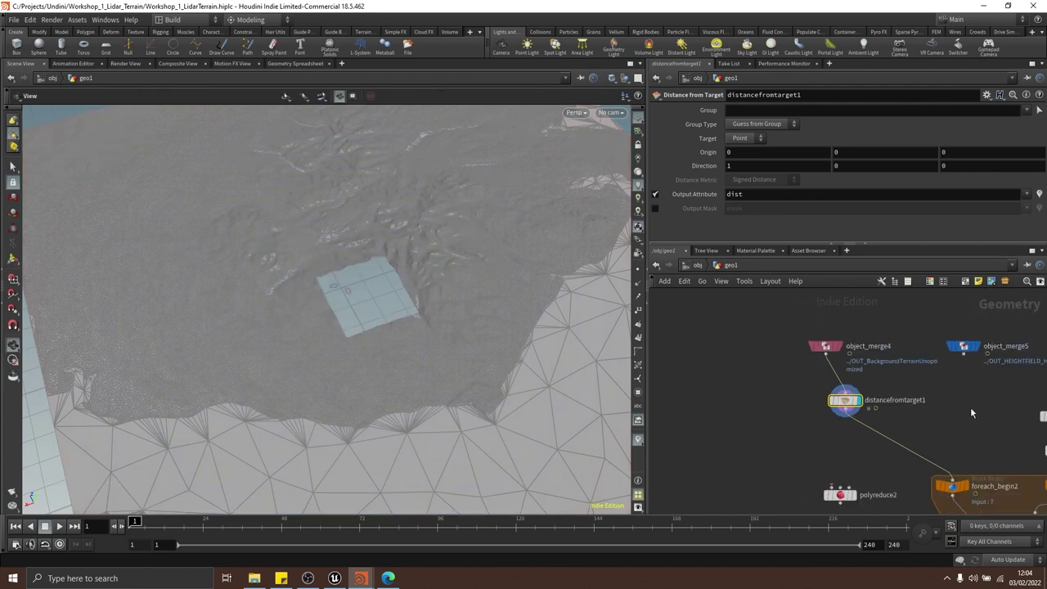
{"action": "middle_click_drag", "start_coordinate": [970, 406], "coordinate": [809, 357]}
{"action": "left_click_drag", "start_coordinate": [835, 351], "coordinate": [814, 356]}
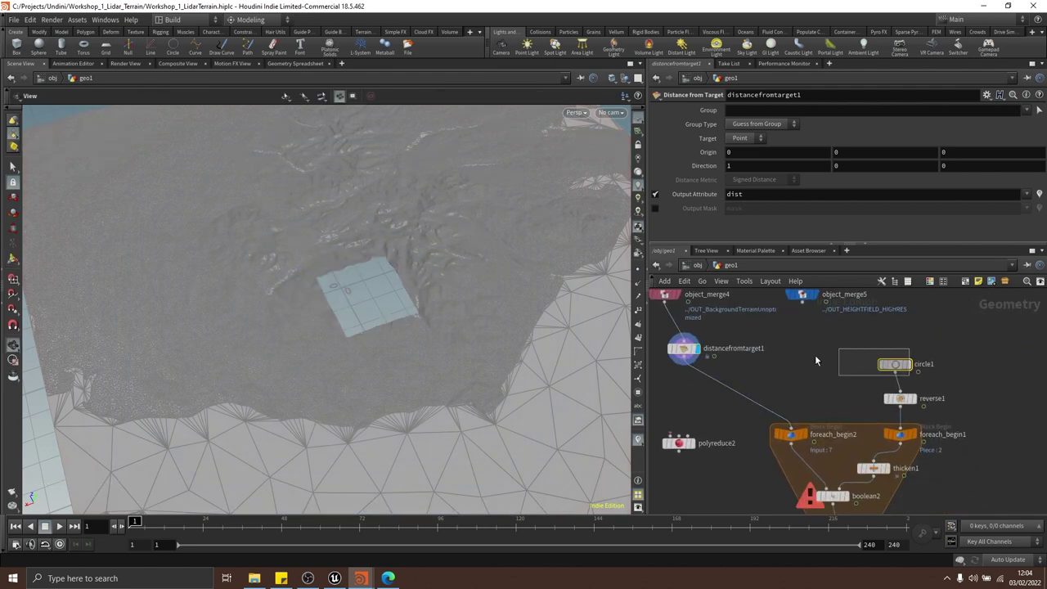
{"action": "left_click", "coordinate": [770, 154]}
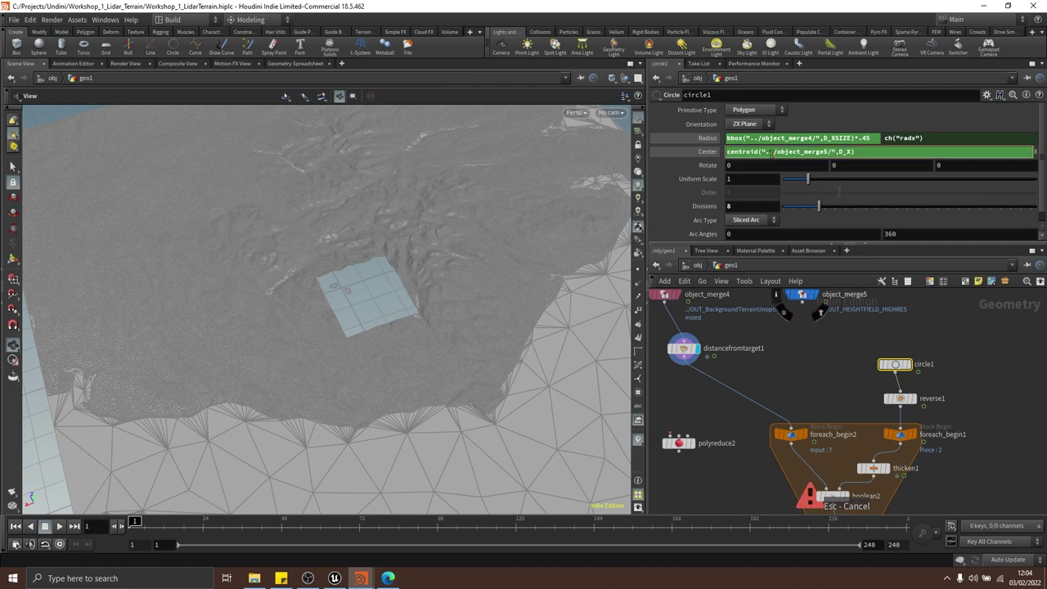
{"action": "left_click_drag", "start_coordinate": [771, 153], "coordinate": [772, 154]}
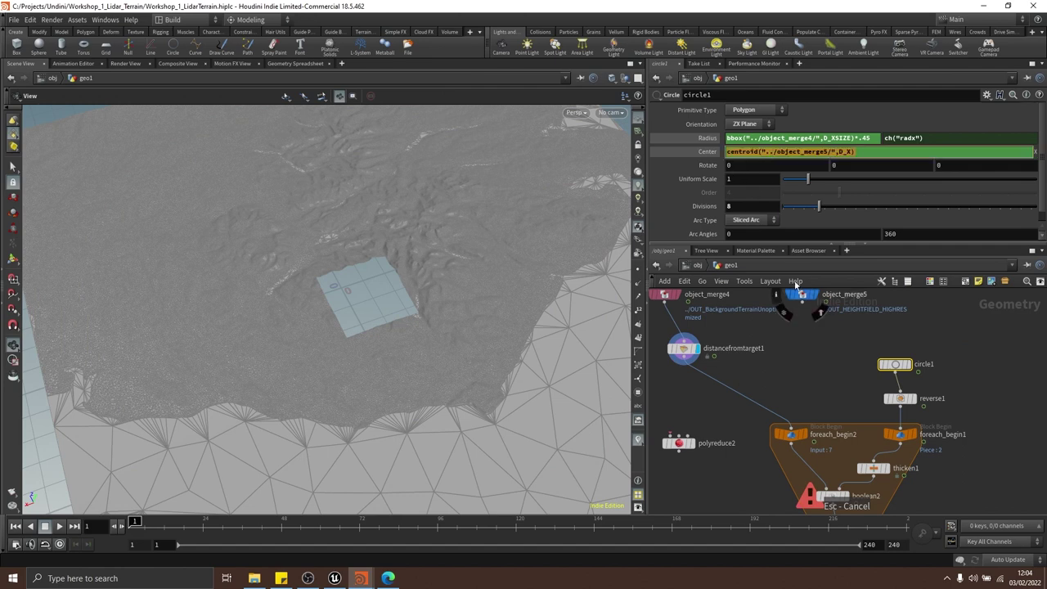
{"action": "middle_click_drag", "start_coordinate": [826, 353], "coordinate": [873, 361]}
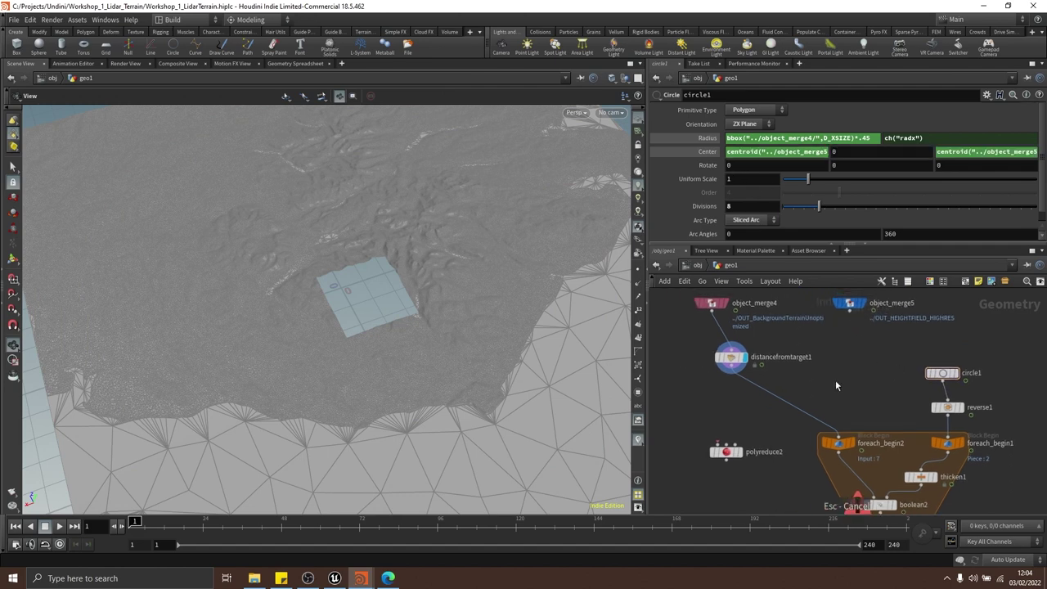
{"action": "left_click", "coordinate": [795, 355]}
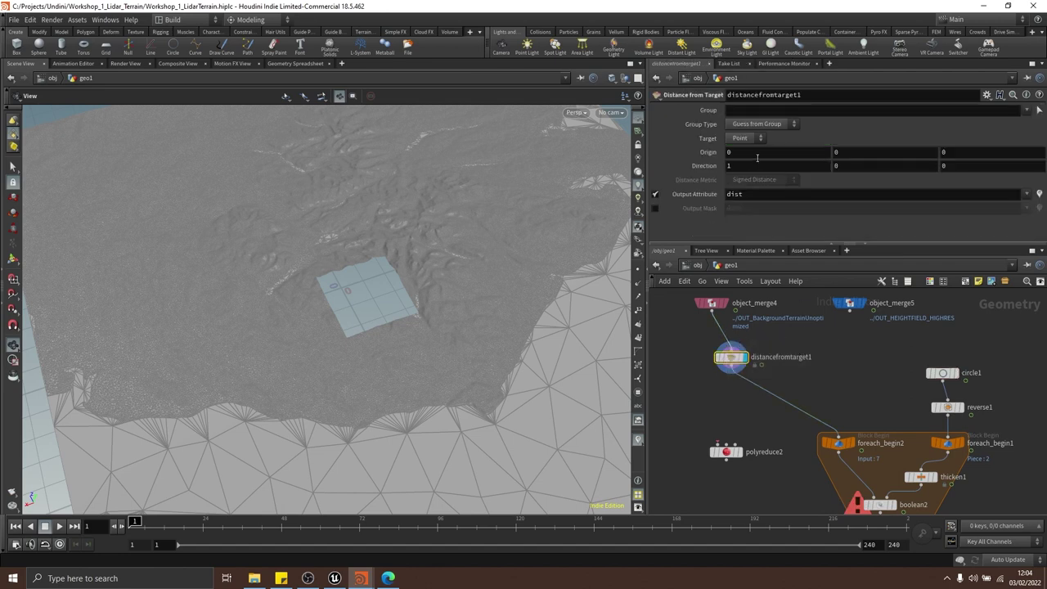
{"action": "left_click", "coordinate": [758, 154]}
{"action": "type", "text": "centroid(\"../object_merge5/\",D_X)"}
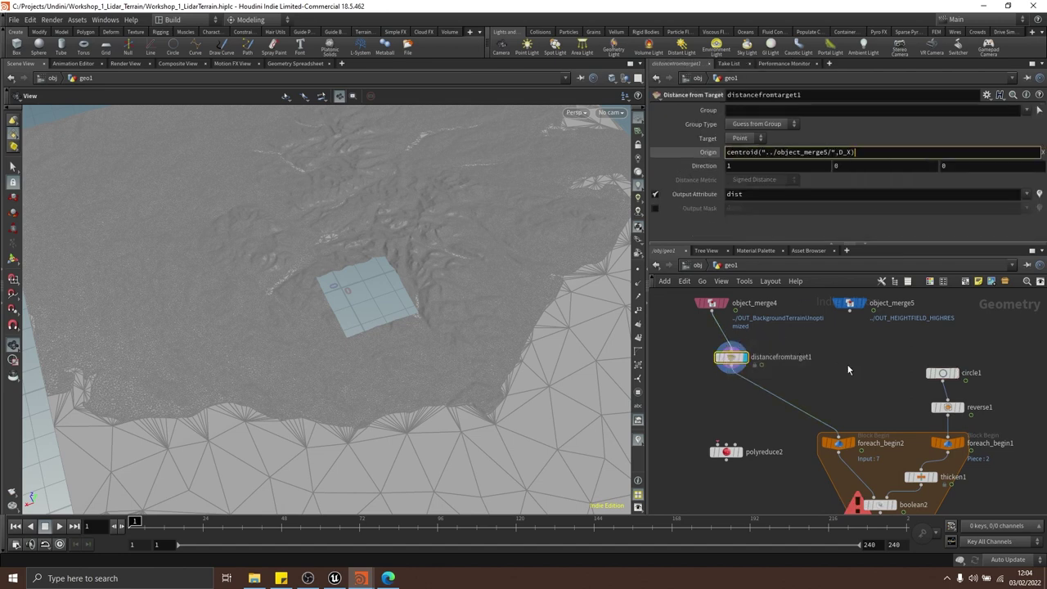
{"action": "key", "text": "Return"}
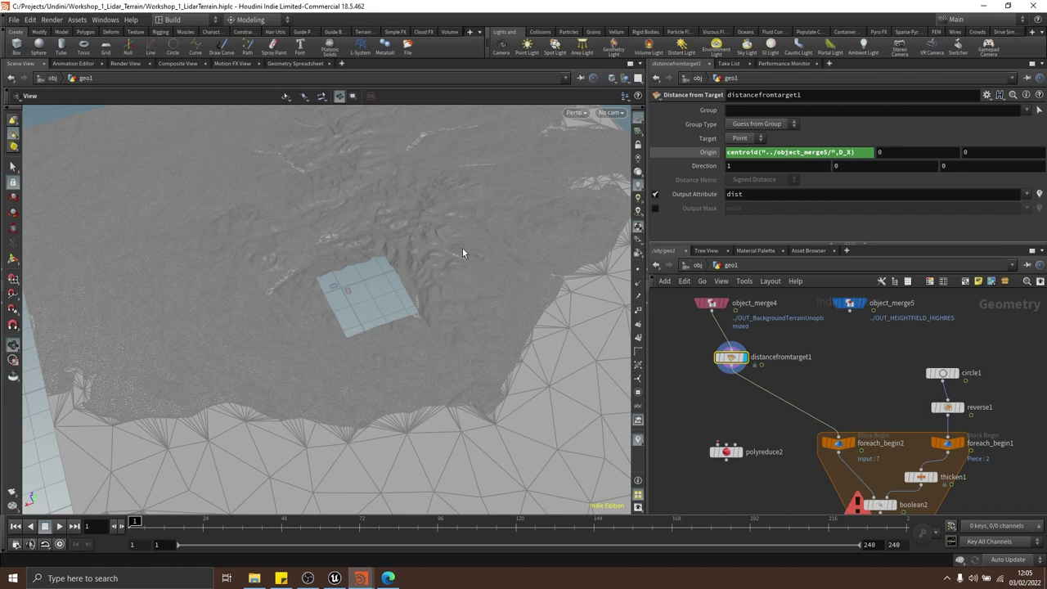
Switch the scene's update mode from automatic to Manual
{"action": "left_click_drag", "start_coordinate": [460, 251], "coordinate": [428, 300]}
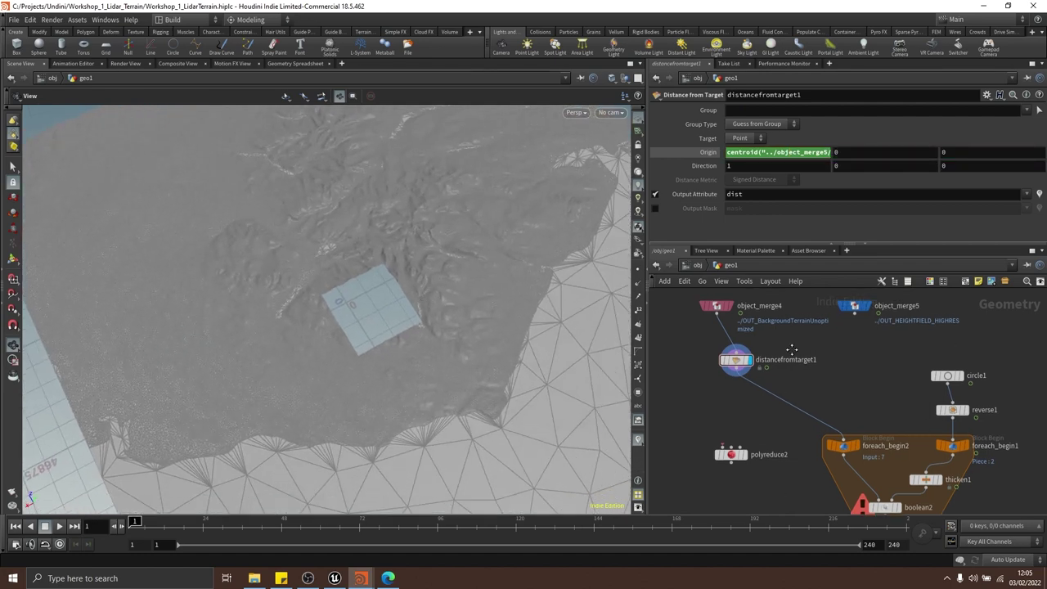
{"action": "scroll", "coordinate": [791, 349], "scroll_direction": "up", "scroll_amount": 4}
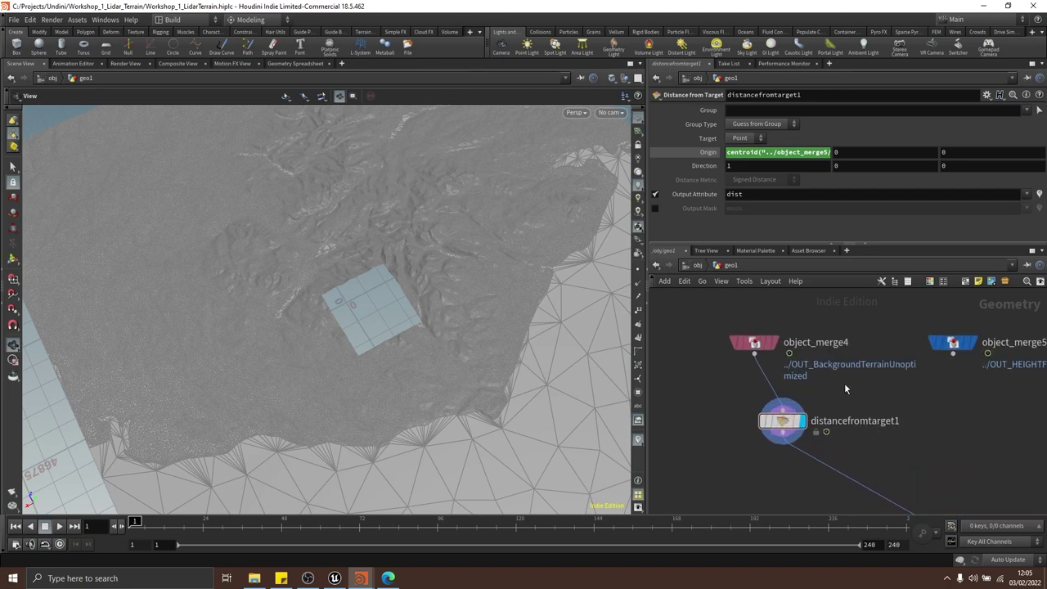
{"action": "scroll", "coordinate": [841, 377], "scroll_direction": "down", "scroll_amount": 2}
{"action": "left_click_drag", "start_coordinate": [362, 215], "coordinate": [374, 308]}
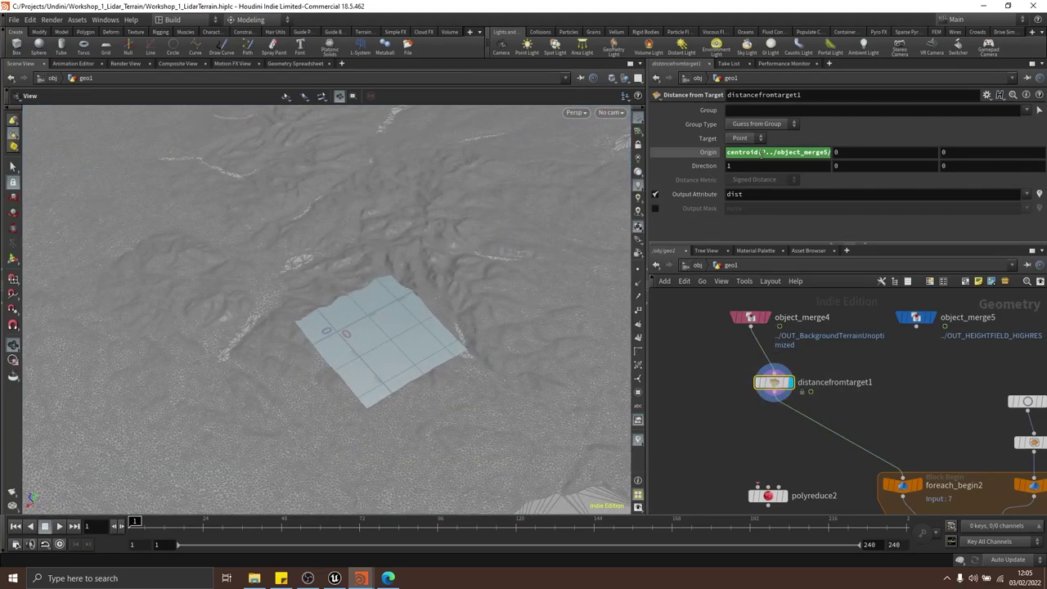
{"action": "left_click", "coordinate": [760, 153]}
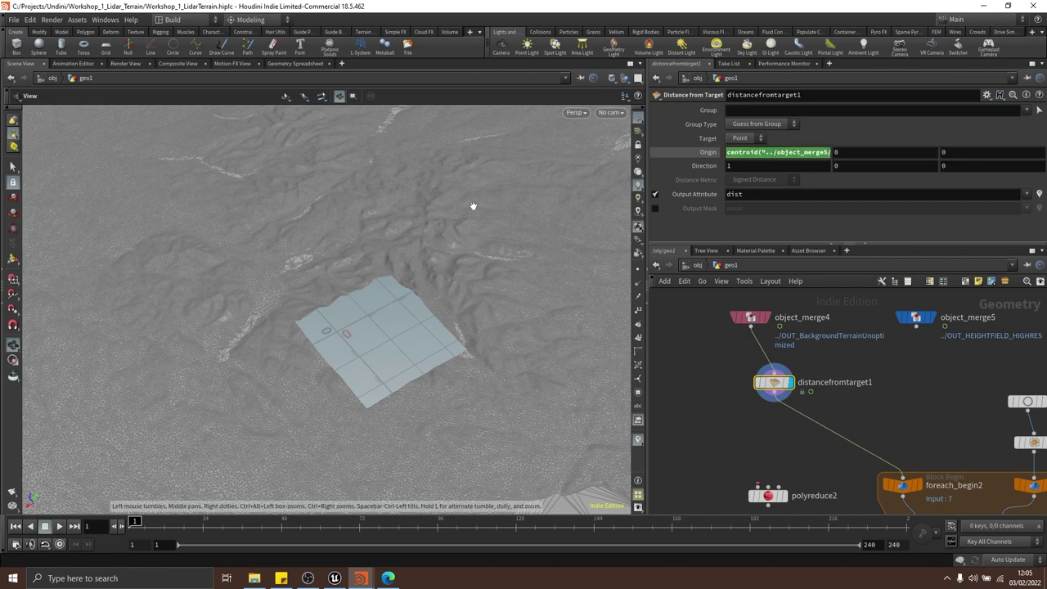
{"action": "left_click", "coordinate": [1008, 559]}
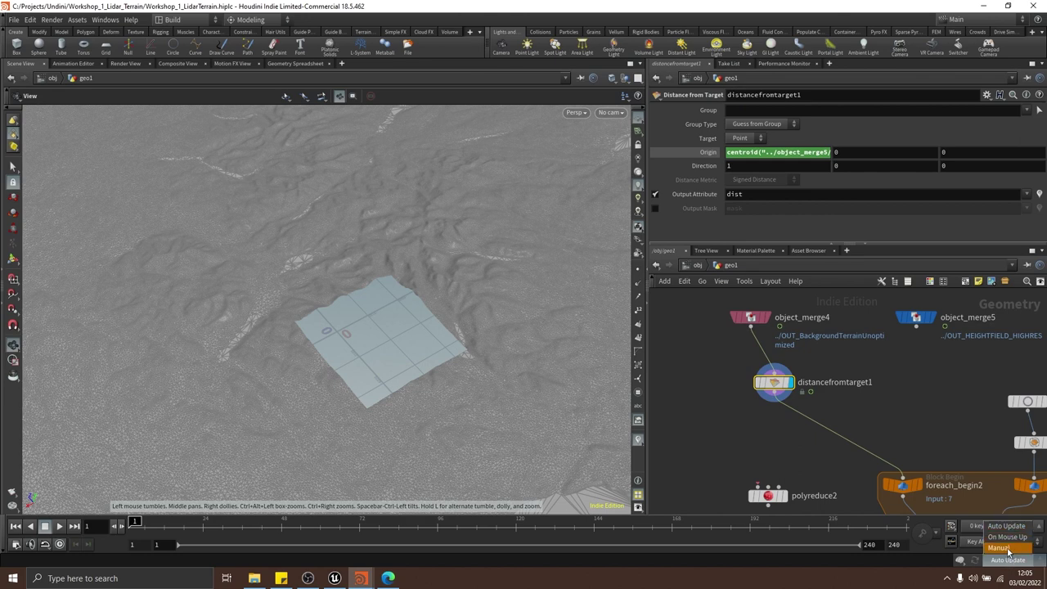
{"action": "left_click", "coordinate": [1000, 548]}
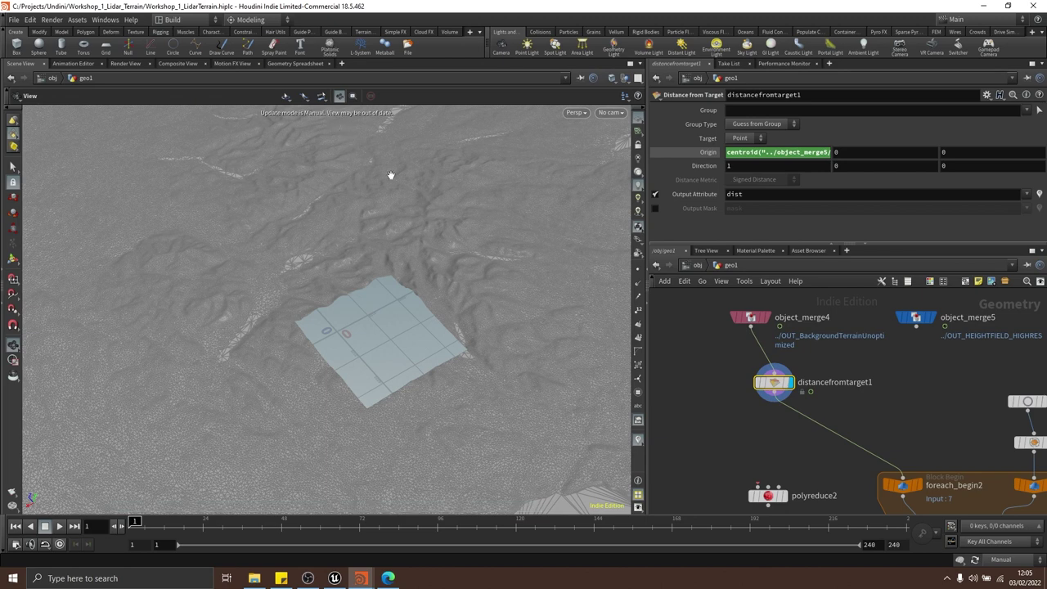
Set the Origin Y and Z of distancefromtarget1 to centroid("../object_merge5/",D_Y) and centroid("../object_merge5/",D_Z)
{"action": "left_click", "coordinate": [794, 153]}
{"action": "key", "text": "ctrl+c"}
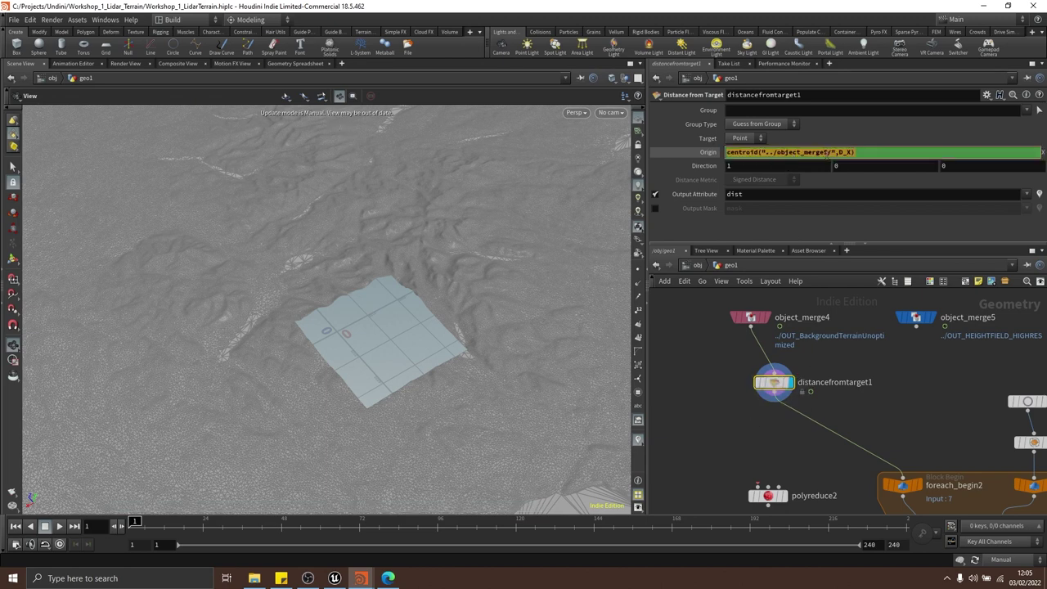
{"action": "left_click", "coordinate": [861, 133]}
{"action": "left_click_drag", "start_coordinate": [864, 153], "coordinate": [789, 163]}
{"action": "key", "text": "ctrl+v"}
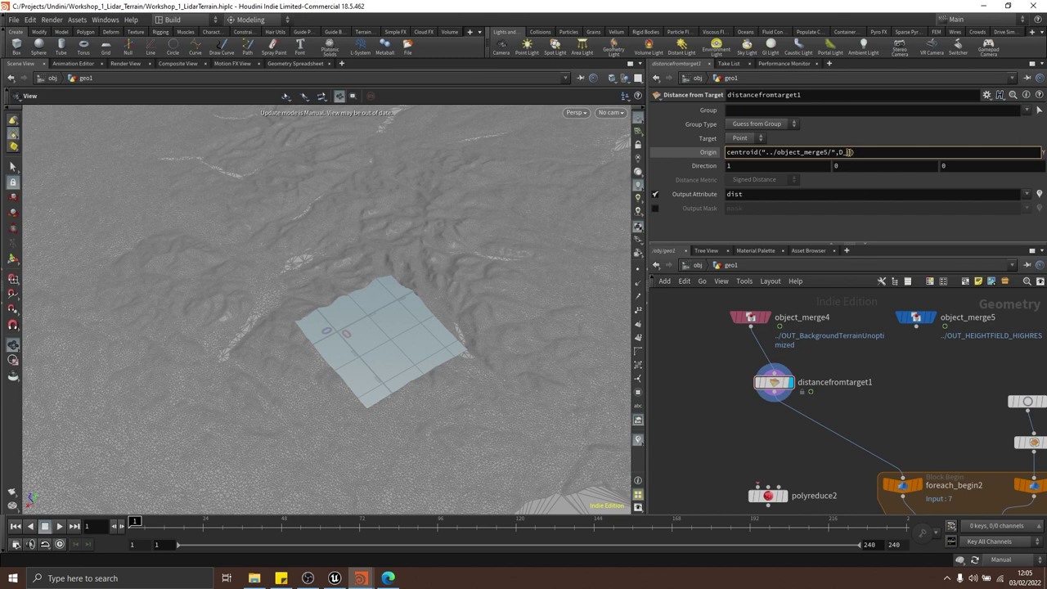
{"action": "key", "text": "Return"}
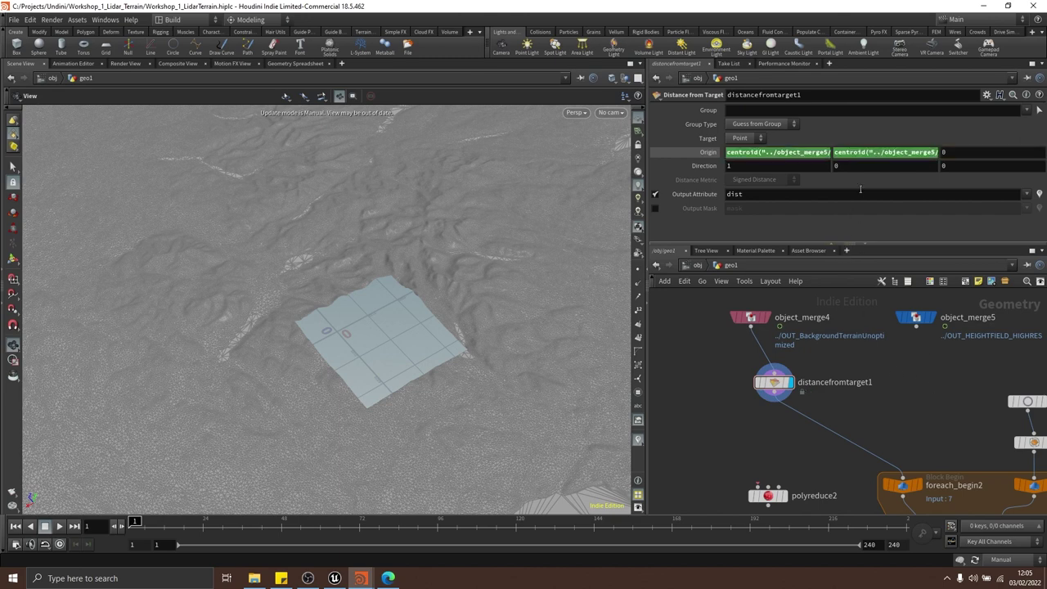
{"action": "left_click", "coordinate": [951, 152]}
{"action": "key", "text": "ctrl+v"}
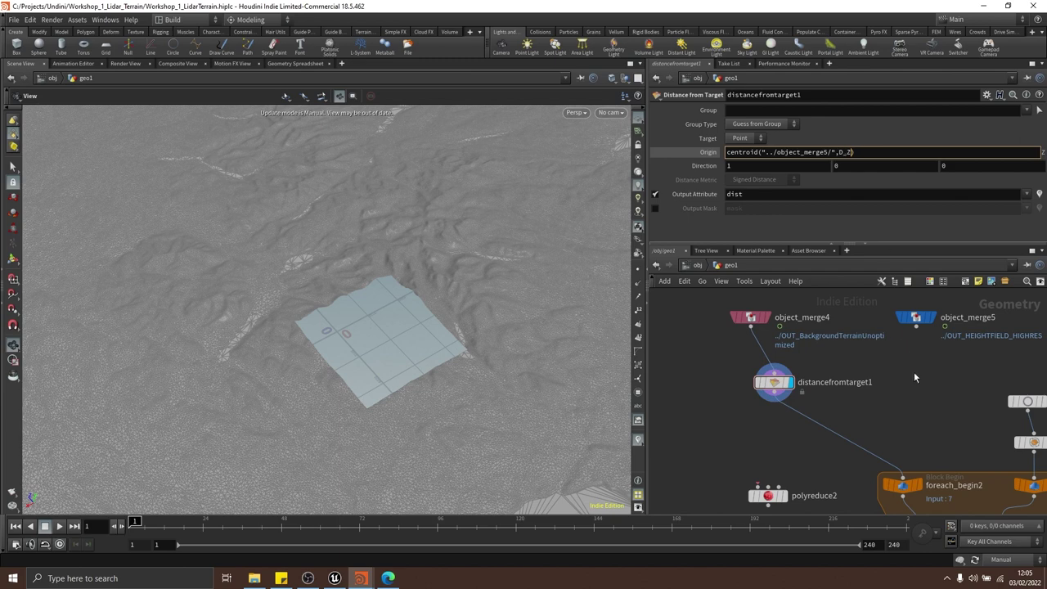
{"action": "key", "text": "Return"}
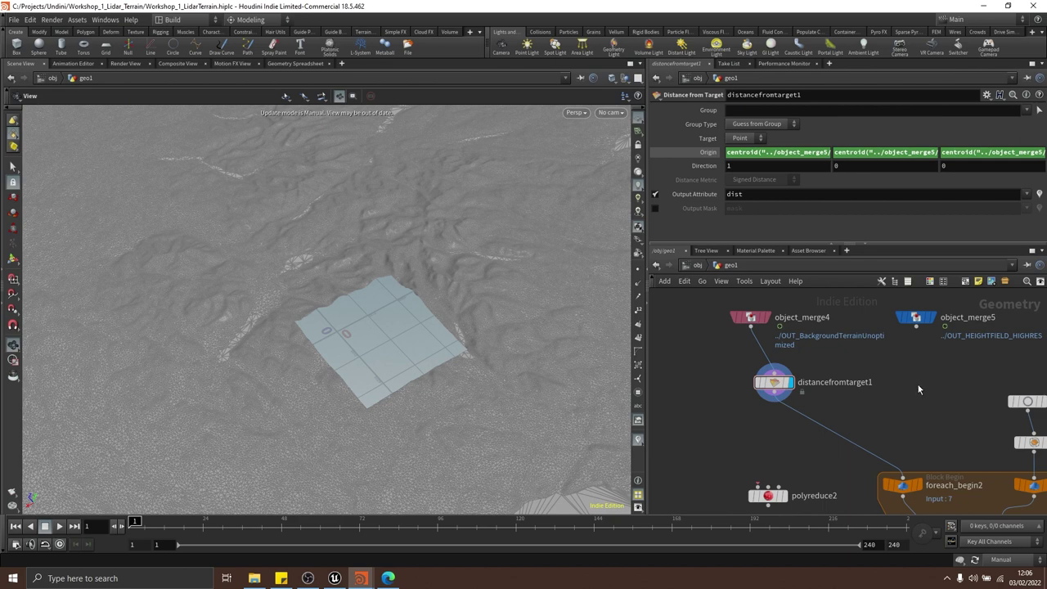
Move object_merge4 and object_merge5 slightly higher in the network, and select distancefromtarget1
{"action": "middle_click_drag", "start_coordinate": [914, 371], "coordinate": [941, 409]}
{"action": "left_click_drag", "start_coordinate": [785, 348], "coordinate": [779, 330]}
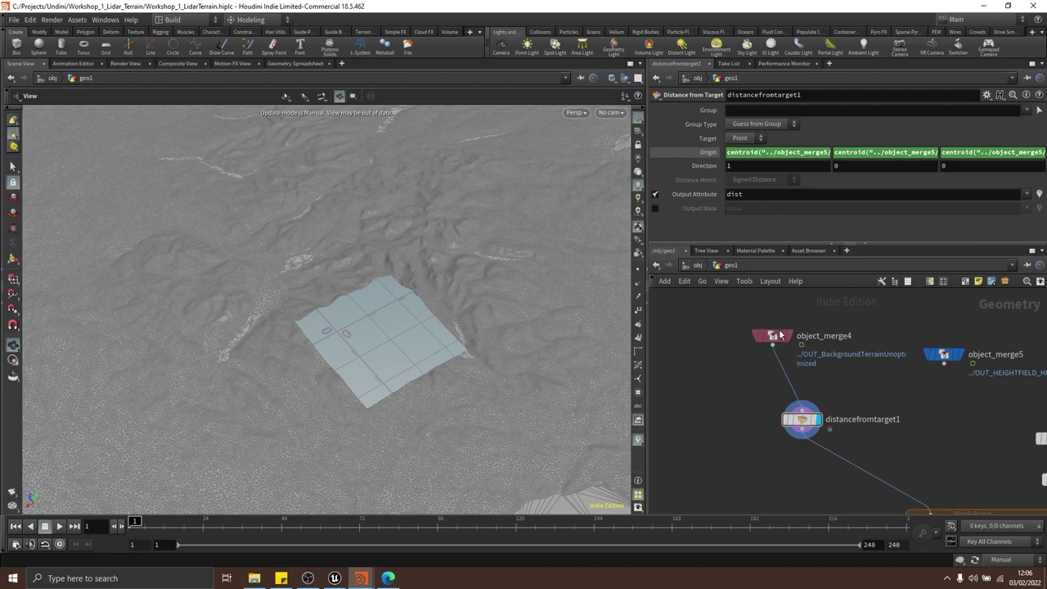
{"action": "middle_click_drag", "start_coordinate": [918, 395], "coordinate": [838, 380]}
{"action": "left_click_drag", "start_coordinate": [863, 341], "coordinate": [854, 323]}
{"action": "middle_click_drag", "start_coordinate": [862, 373], "coordinate": [881, 365]}
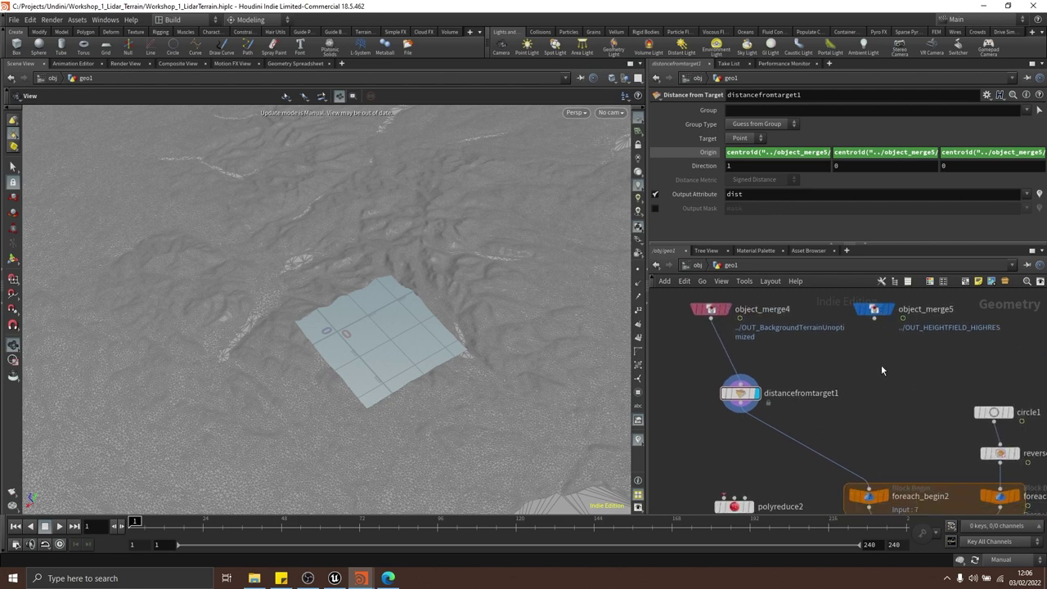
{"action": "left_click_drag", "start_coordinate": [881, 362], "coordinate": [750, 411]}
Examine the terrain around the square cutout in the Scene View, from directly above and at an angle
{"action": "scroll", "coordinate": [427, 294], "scroll_direction": "down", "scroll_amount": 3}
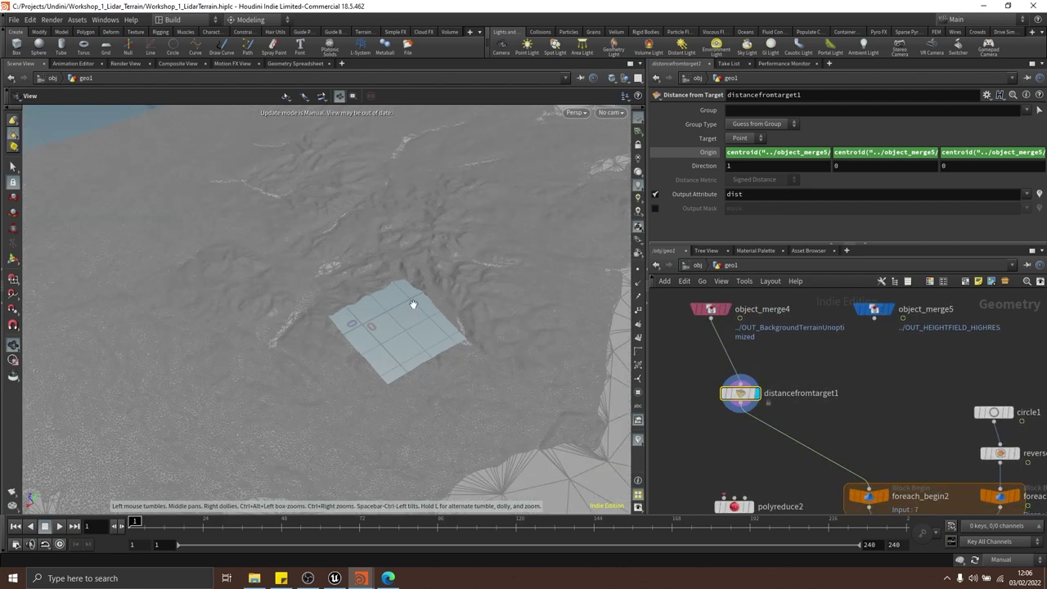
{"action": "scroll", "coordinate": [491, 305], "scroll_direction": "up", "scroll_amount": 1}
{"action": "scroll", "coordinate": [477, 309], "scroll_direction": "down", "scroll_amount": 2}
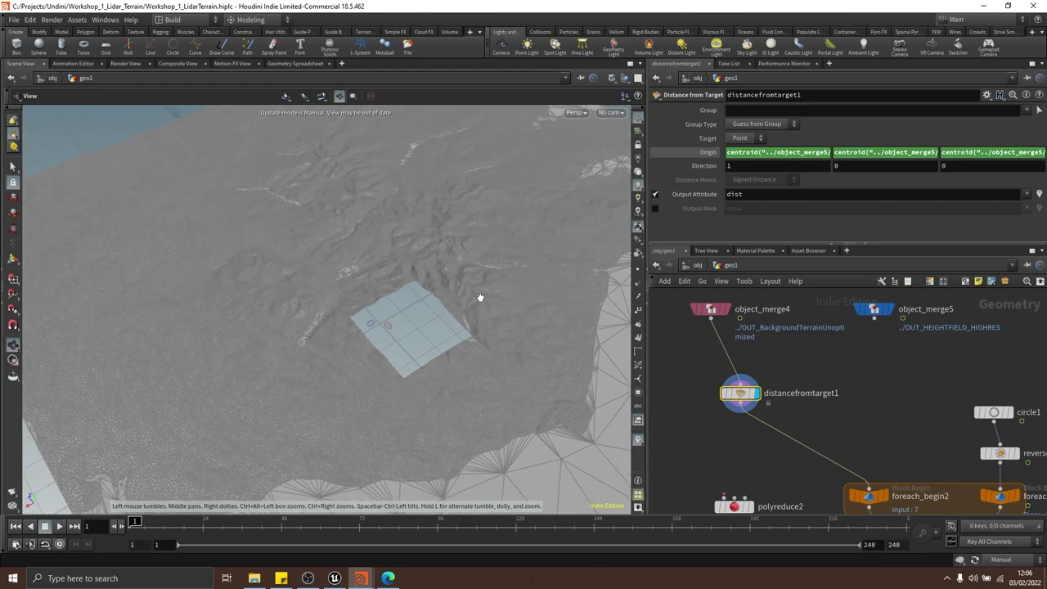
{"action": "key", "text": "Return"}
{"action": "left_click_drag", "start_coordinate": [468, 304], "coordinate": [417, 332], "text": "alt"}
{"action": "scroll", "coordinate": [446, 290], "scroll_direction": "up", "scroll_amount": 2, "text": "alt"}
{"action": "scroll", "coordinate": [461, 315], "scroll_direction": "up", "scroll_amount": 2, "text": "alt"}
{"action": "middle_click_drag", "start_coordinate": [416, 332], "coordinate": [335, 318], "text": "alt"}
{"action": "scroll", "coordinate": [334, 318], "scroll_direction": "down", "scroll_amount": 3, "text": "alt"}
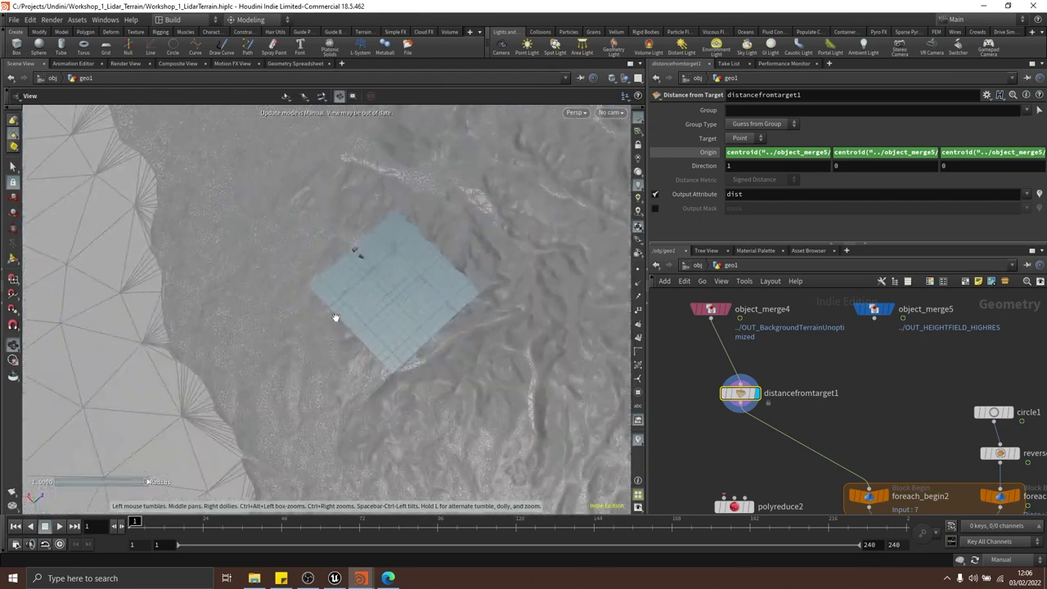
{"action": "left_click_drag", "start_coordinate": [335, 318], "coordinate": [418, 276], "text": "alt"}
{"action": "scroll", "coordinate": [453, 278], "scroll_direction": "down", "scroll_amount": 1, "text": "alt"}
{"action": "scroll", "coordinate": [418, 276], "scroll_direction": "down", "scroll_amount": 2, "text": "alt"}
{"action": "key", "text": "Escape"}
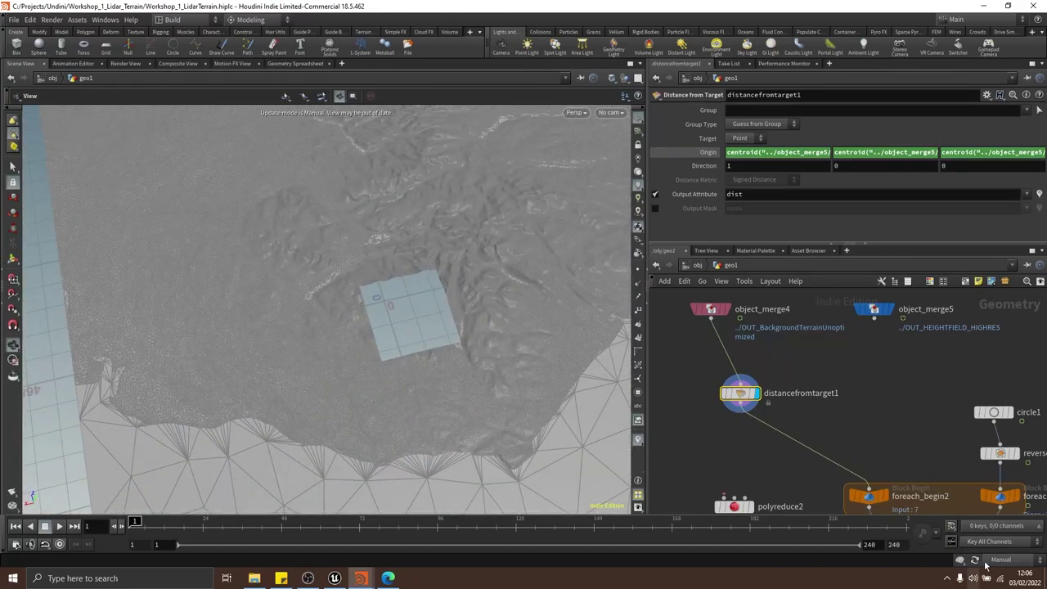
Switch the scene's update mode to Auto Update, and preview distancefromtarget1's recentred distance falloff on the terrain
{"action": "left_click", "coordinate": [1000, 559]}
{"action": "left_click", "coordinate": [1002, 536]}
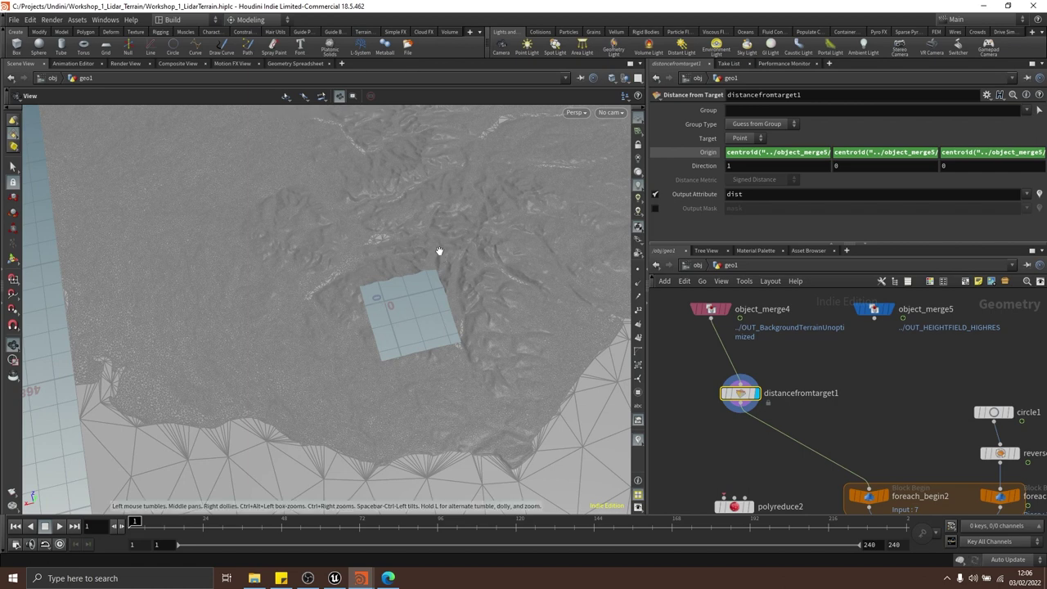
{"action": "left_click_drag", "start_coordinate": [440, 250], "coordinate": [401, 283]}
{"action": "key", "text": "Return"}
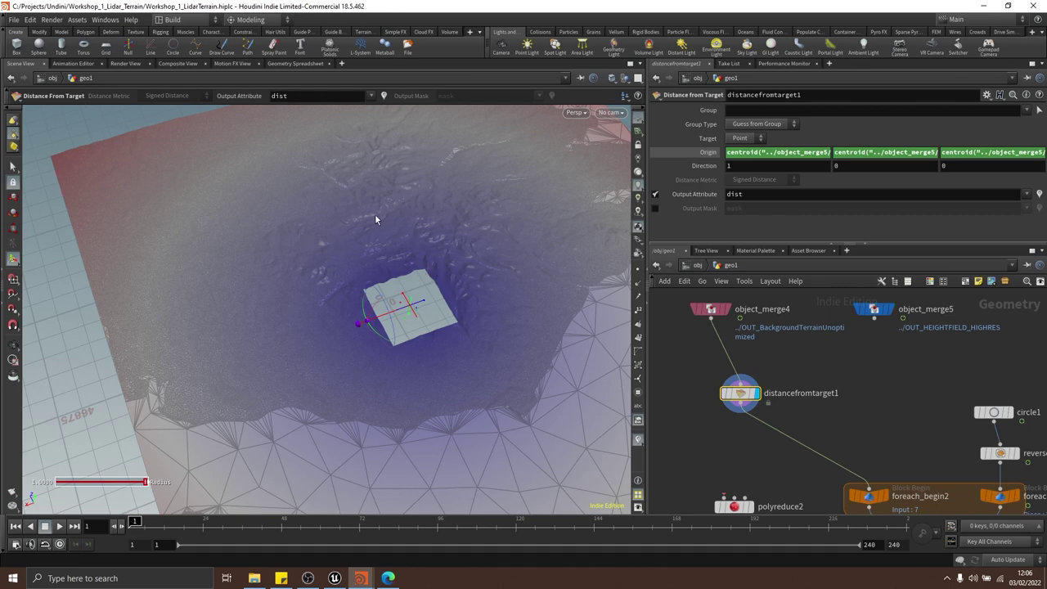
{"action": "key", "text": "Escape"}
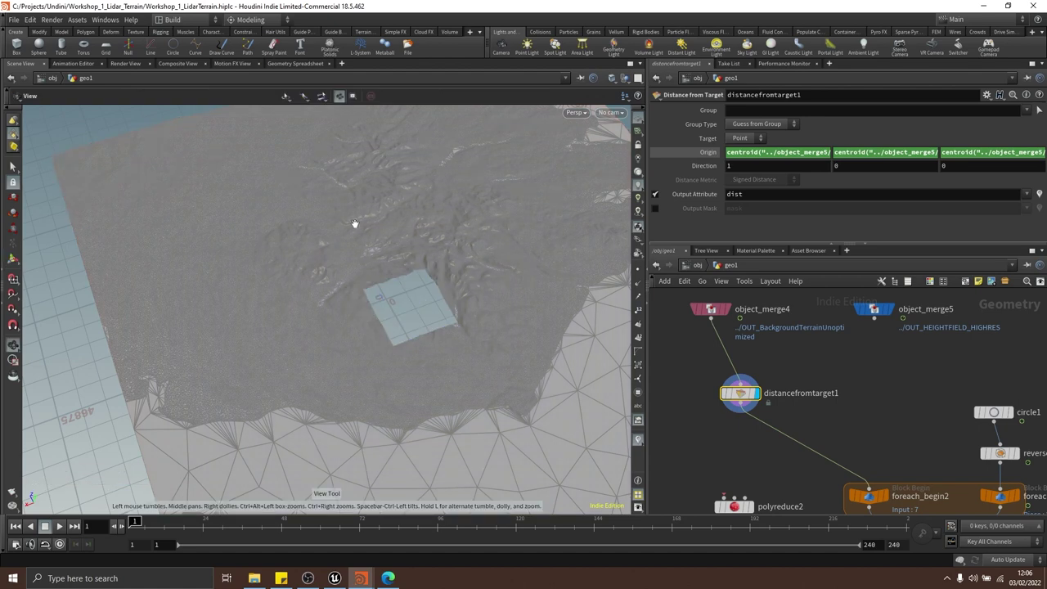
{"action": "left_click_drag", "start_coordinate": [381, 237], "coordinate": [418, 267]}
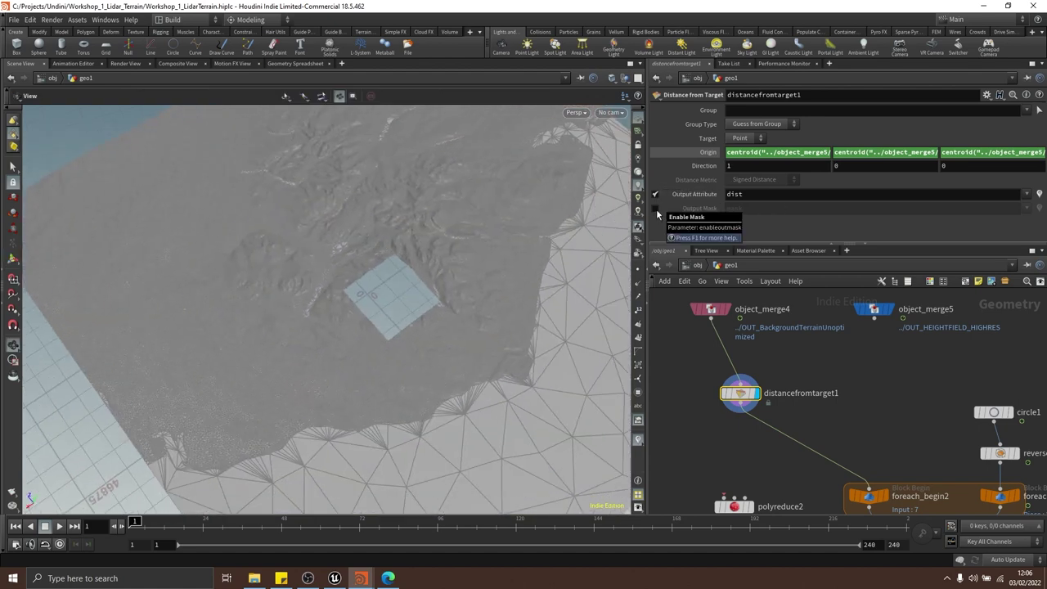
Enable the Output Mask attribute named mask on distancefromtarget1, and check its Radius and Remap settings
{"action": "left_click", "coordinate": [655, 208]}
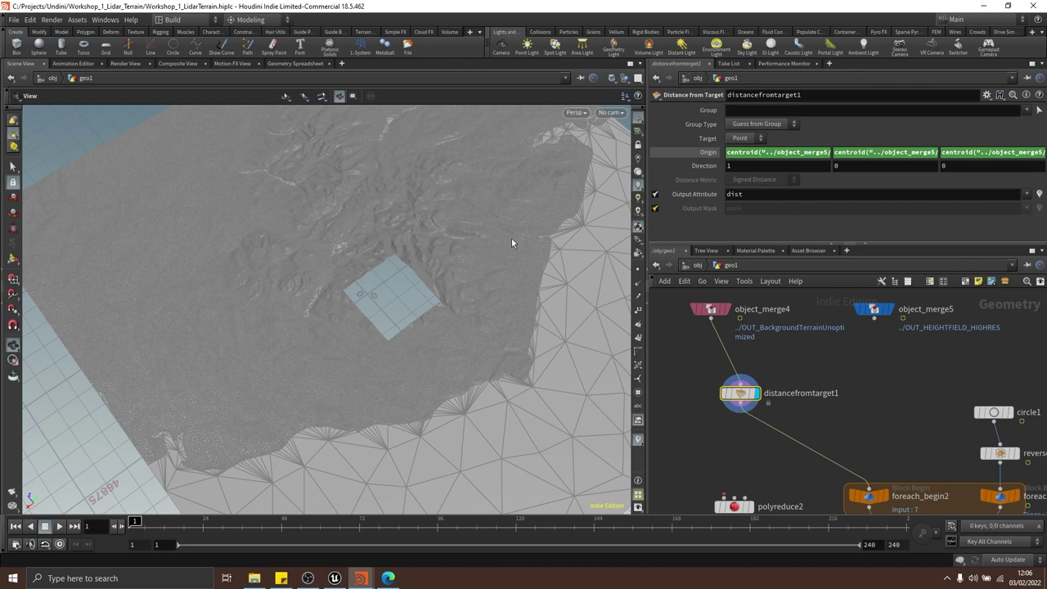
{"action": "scroll", "coordinate": [652, 217], "scroll_direction": "down", "scroll_amount": 1}
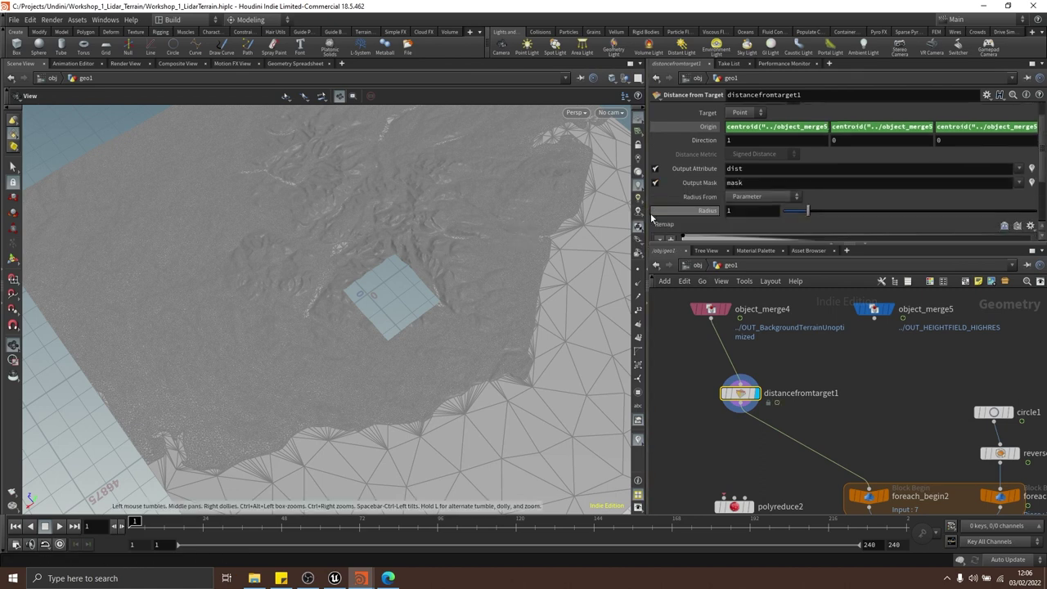
{"action": "scroll", "coordinate": [671, 224], "scroll_direction": "down", "scroll_amount": 4}
{"action": "scroll", "coordinate": [677, 233], "scroll_direction": "up", "scroll_amount": 3}
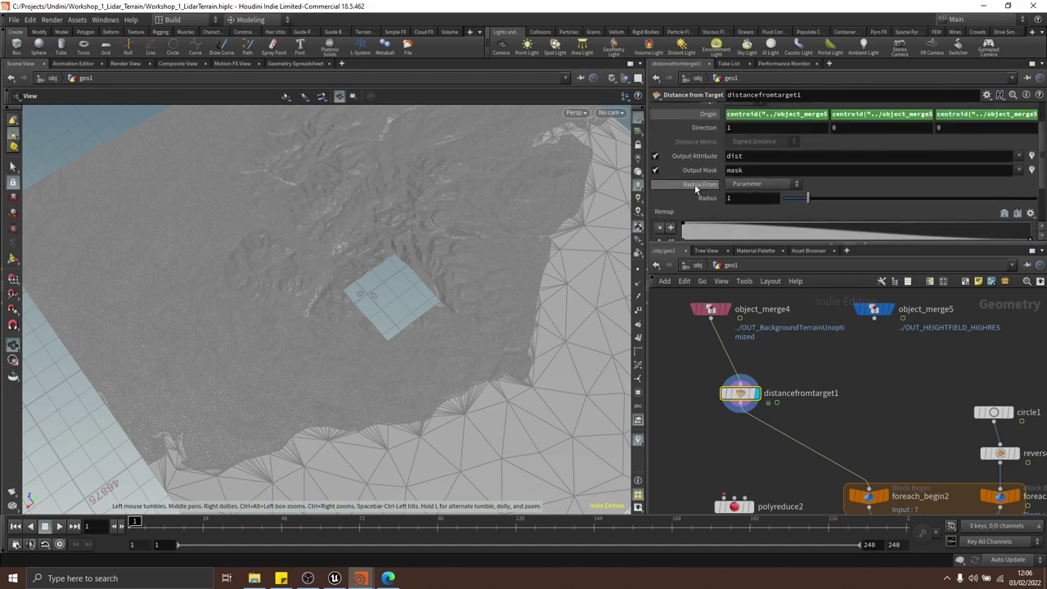
Inspect the mask values of the first points in the Geometry Spreadsheet, and return to the Scene View
{"action": "left_click", "coordinate": [296, 64]}
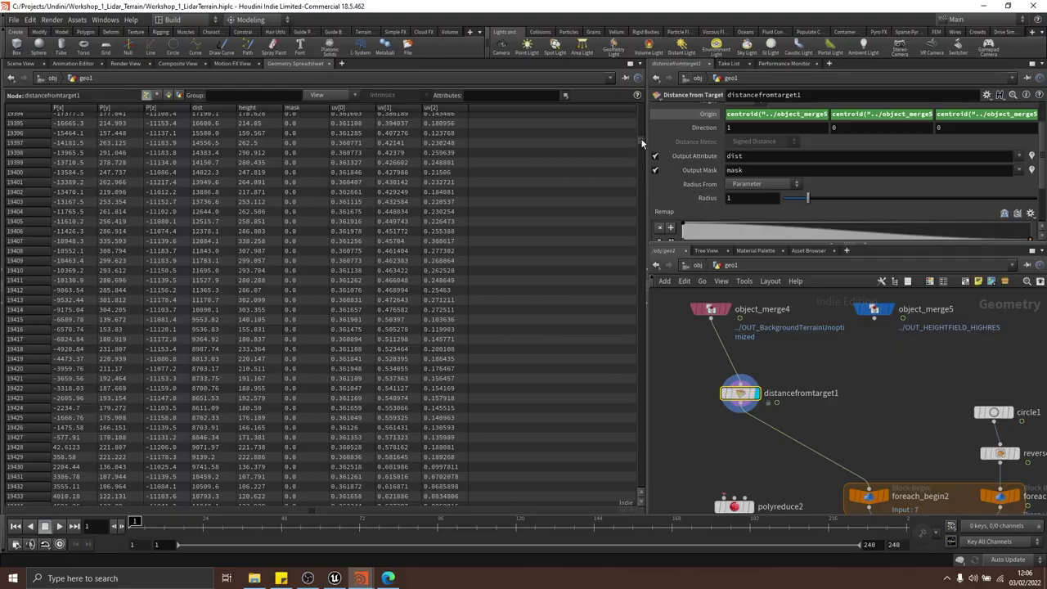
{"action": "left_click_drag", "start_coordinate": [642, 149], "coordinate": [635, 103]}
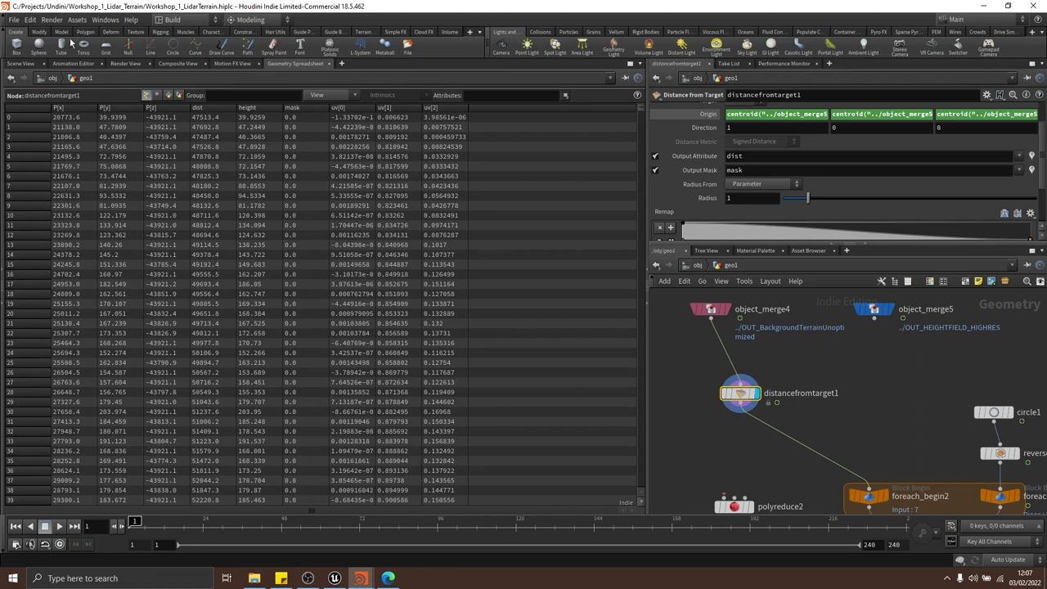
{"action": "left_click", "coordinate": [17, 64]}
{"action": "left_click_drag", "start_coordinate": [385, 243], "coordinate": [369, 288]}
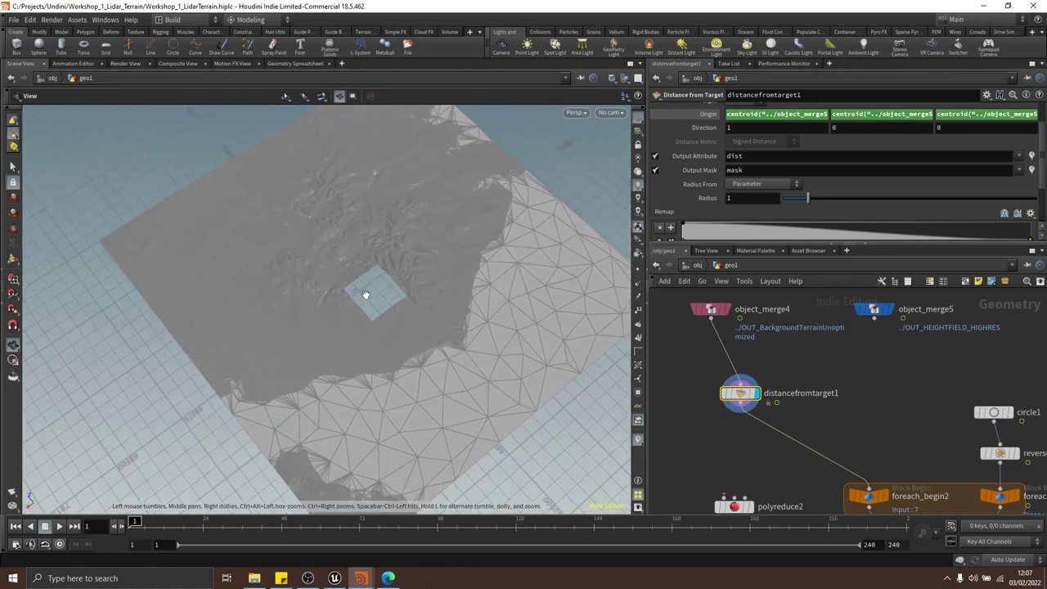
Review the Retain Density by Attribute settings of polyreduce2
{"action": "middle_click_drag", "start_coordinate": [785, 480], "coordinate": [802, 425]}
{"action": "left_click", "coordinate": [751, 451]}
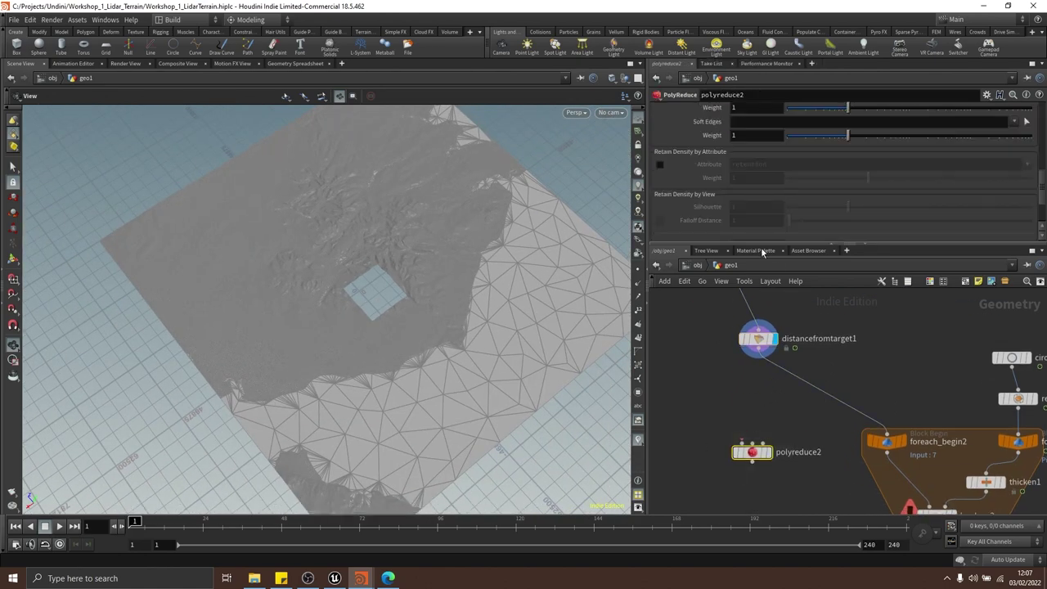
{"action": "scroll", "coordinate": [727, 201], "scroll_direction": "down", "scroll_amount": 5}
{"action": "scroll", "coordinate": [748, 166], "scroll_direction": "up", "scroll_amount": 2}
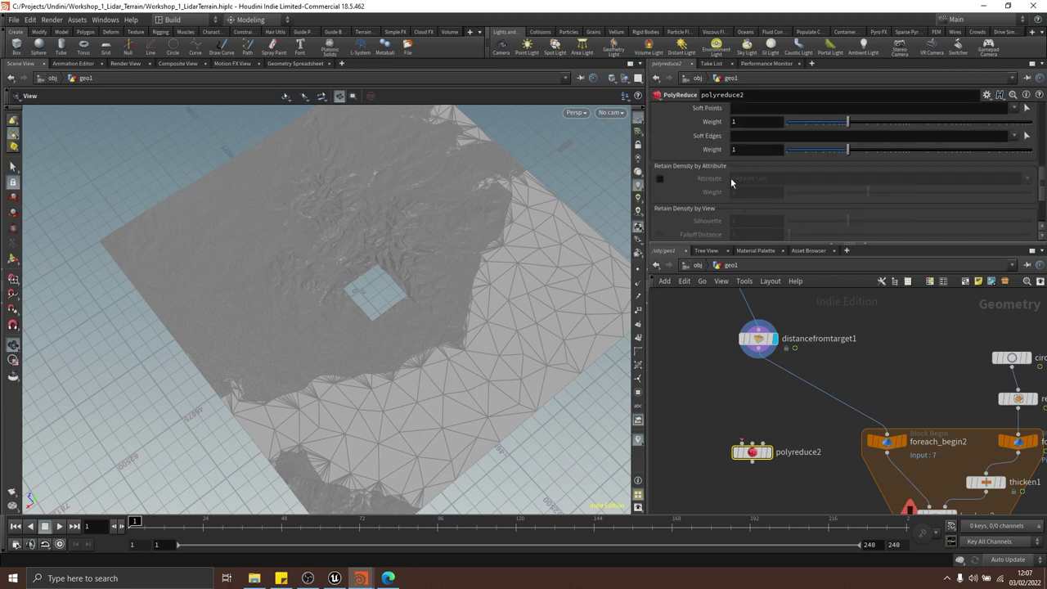
Set Radius From to Maximum Distance on distancefromtarget1
{"action": "left_click", "coordinate": [758, 338]}
{"action": "scroll", "coordinate": [756, 205], "scroll_direction": "up", "scroll_amount": 1}
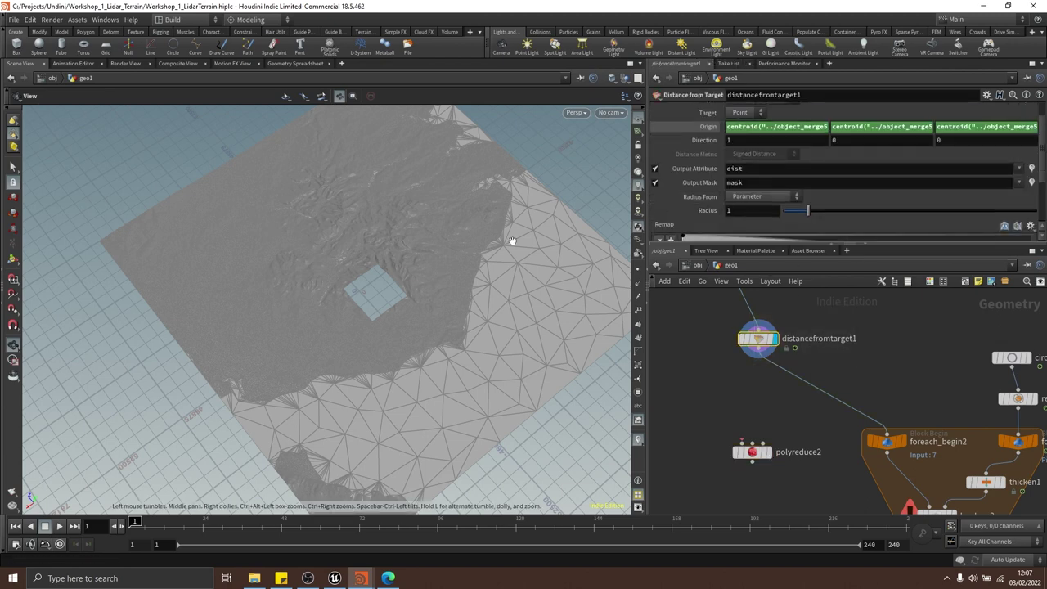
{"action": "left_click_drag", "start_coordinate": [474, 276], "coordinate": [495, 273]}
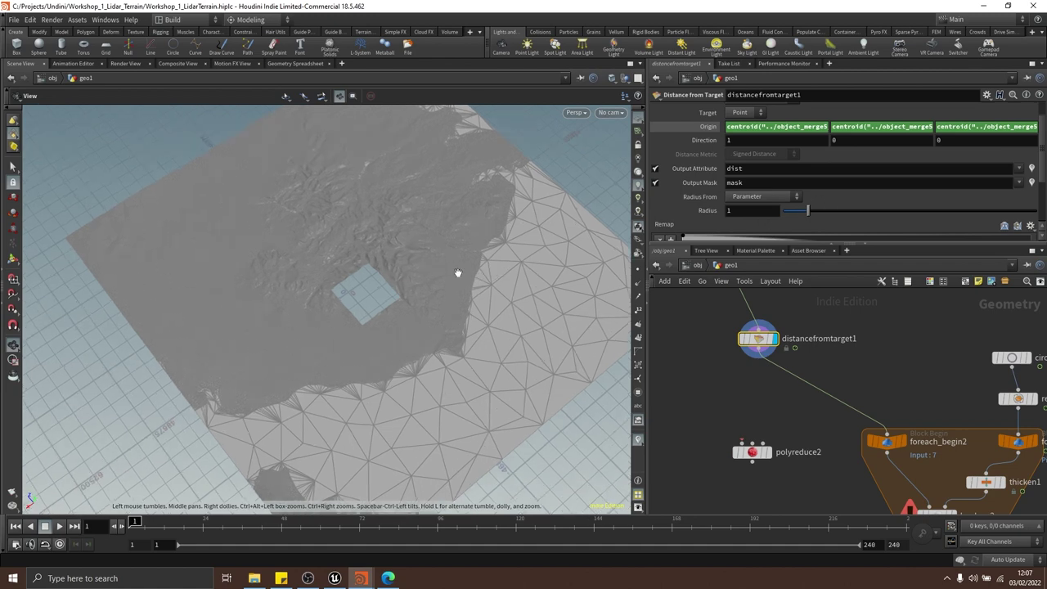
{"action": "left_click", "coordinate": [747, 197]}
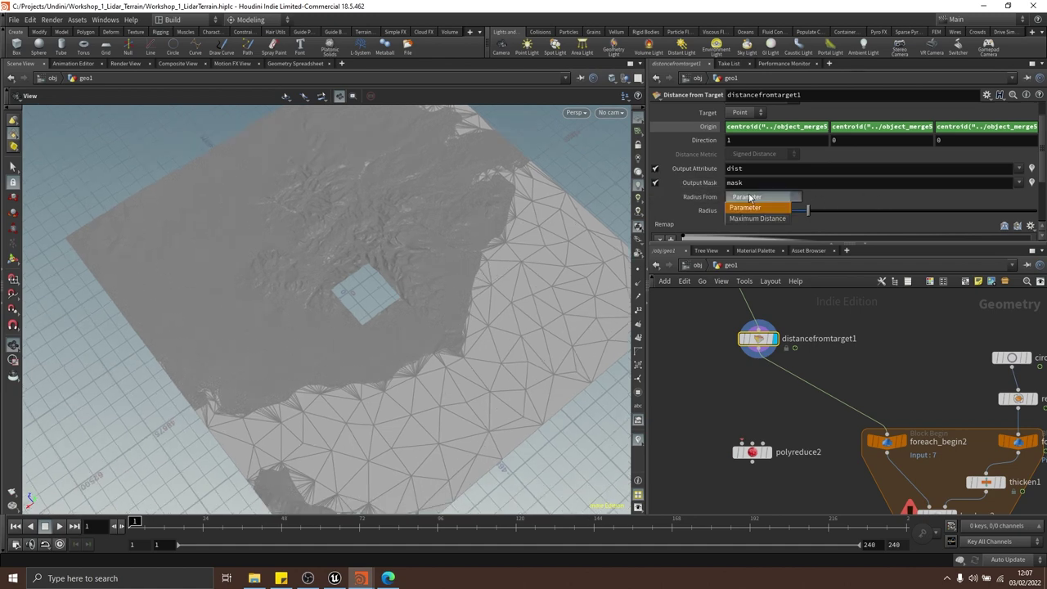
{"action": "left_click", "coordinate": [749, 198]}
{"action": "left_click", "coordinate": [755, 197]}
{"action": "left_click", "coordinate": [759, 218]}
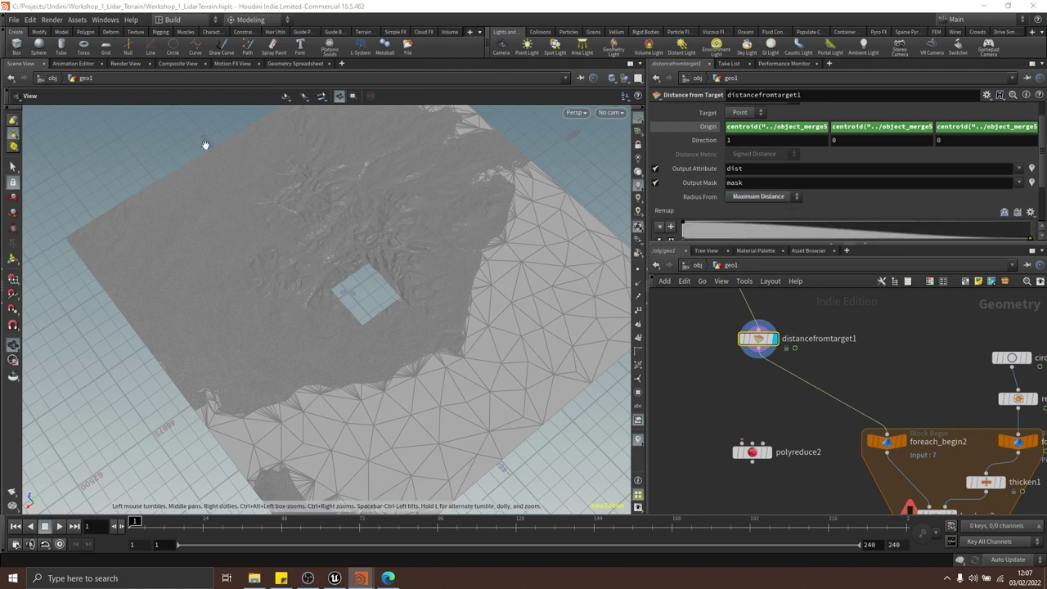
Sort the Geometry Spreadsheet by mask in both directions, widening the column, to check the highest and lowest values
{"action": "left_click", "coordinate": [292, 64]}
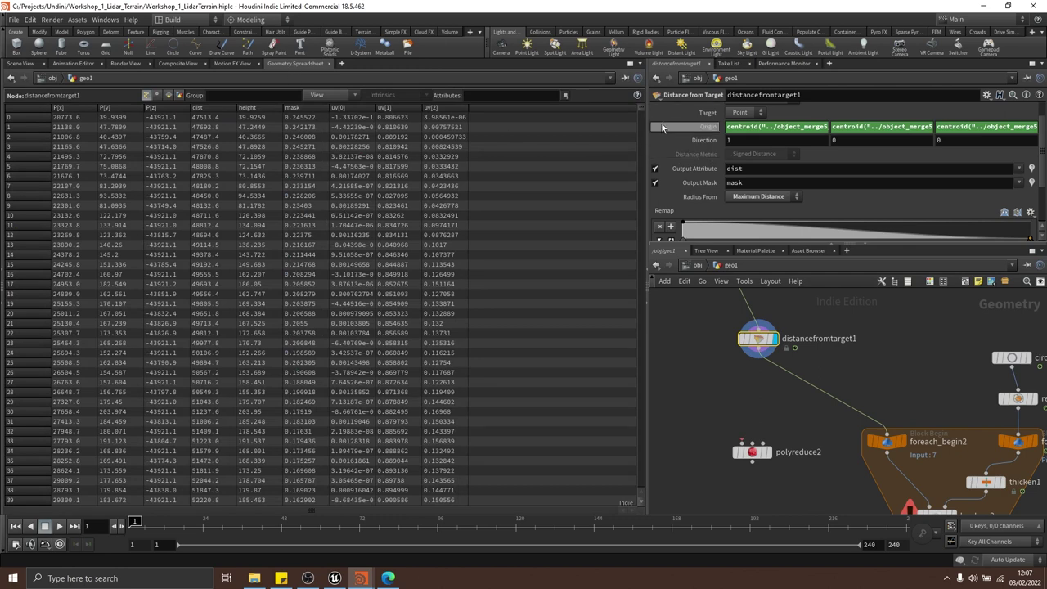
{"action": "left_click", "coordinate": [291, 108]}
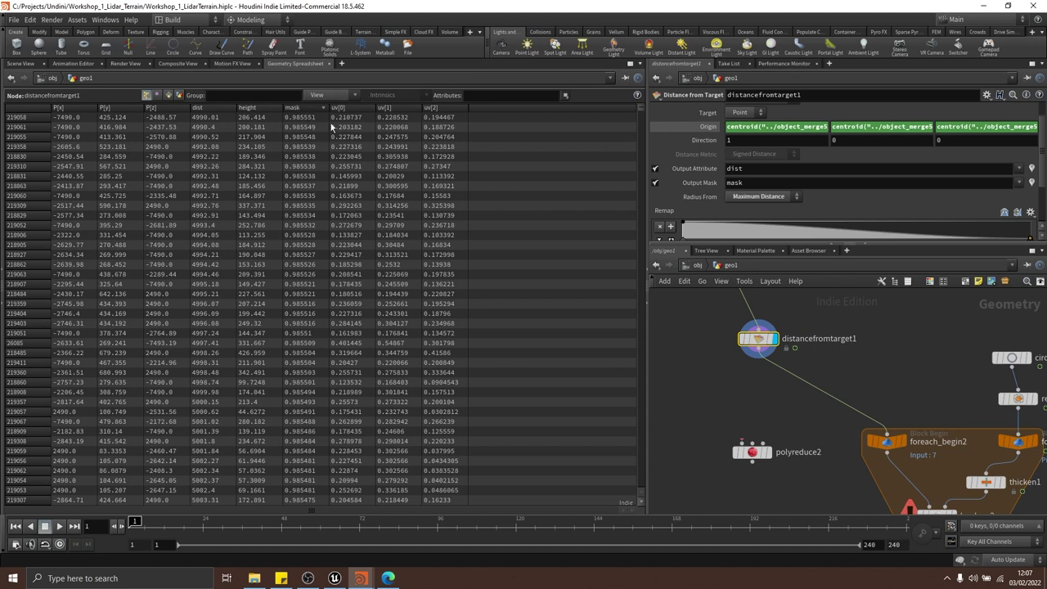
{"action": "left_click", "coordinate": [305, 109]}
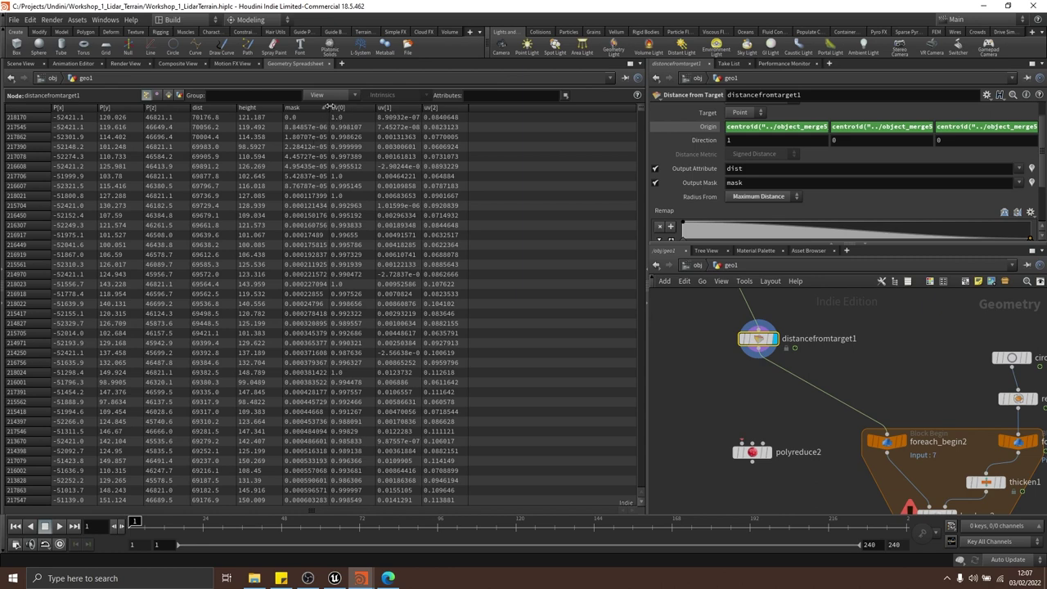
{"action": "double_click", "coordinate": [330, 108]}
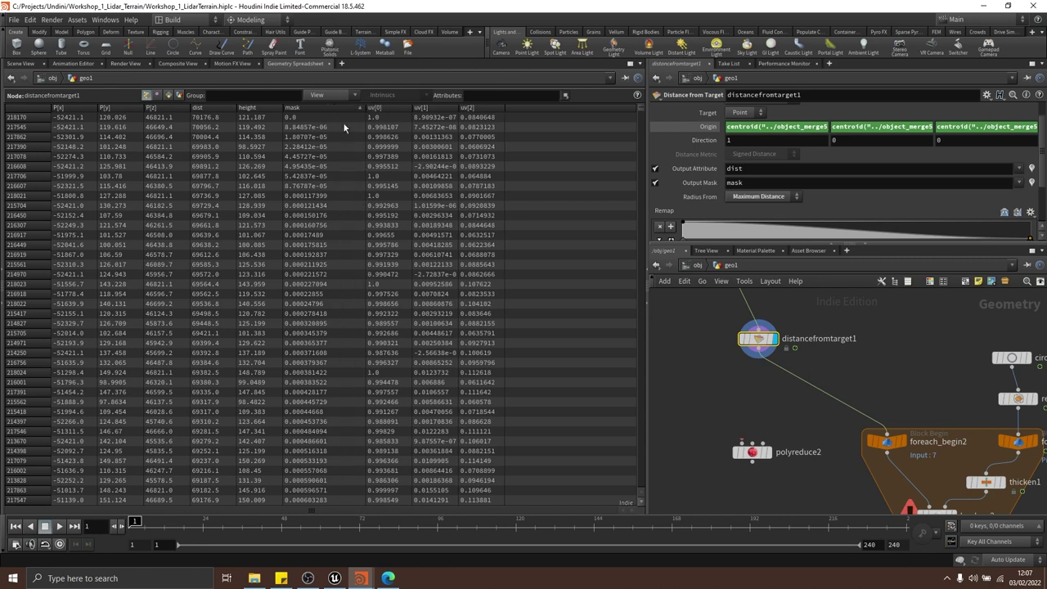
{"action": "left_click", "coordinate": [306, 108]}
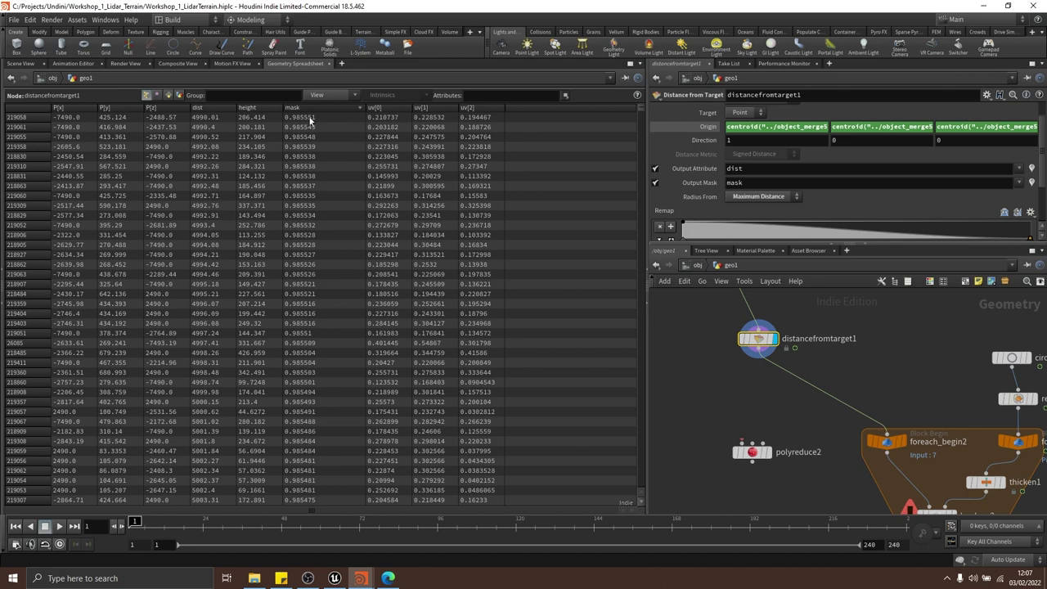
{"action": "left_click", "coordinate": [22, 64]}
{"action": "scroll", "coordinate": [727, 364], "scroll_direction": "up", "scroll_amount": 1}
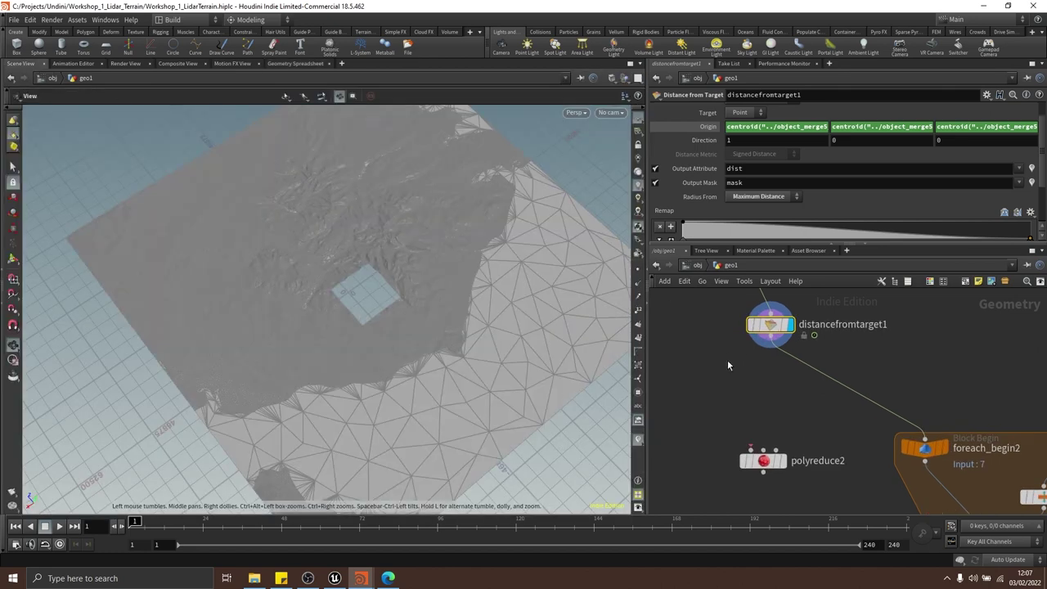
{"action": "key", "text": "Tab"}
{"action": "type", "text": "attrib"}
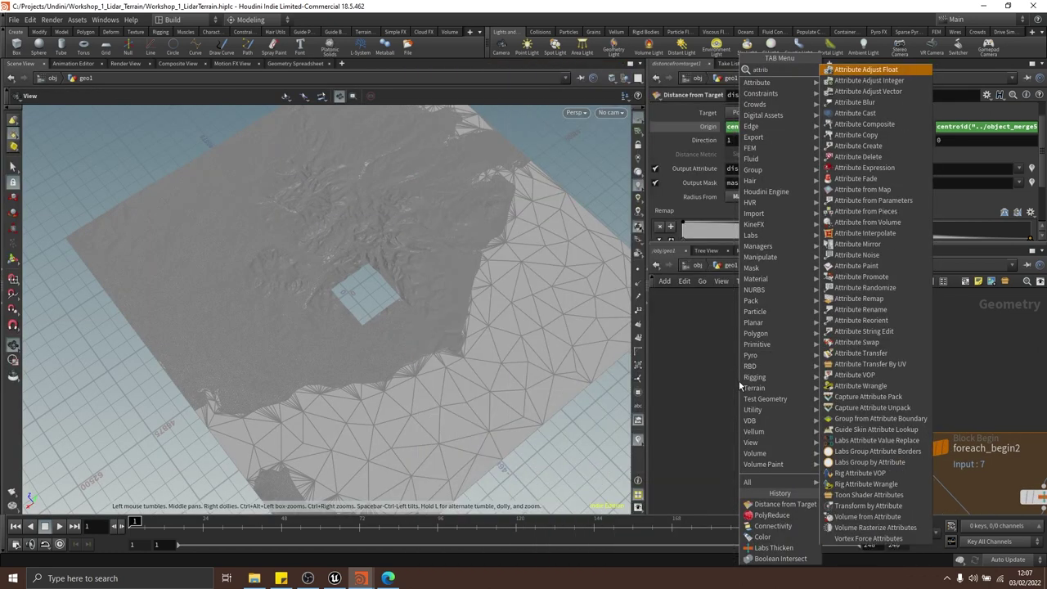
{"action": "key", "text": "Escape"}
Add a Color node, connect it to the output of distancefromtarget1, and display it
{"action": "key", "text": "Tab"}
{"action": "type", "text": "colo"}
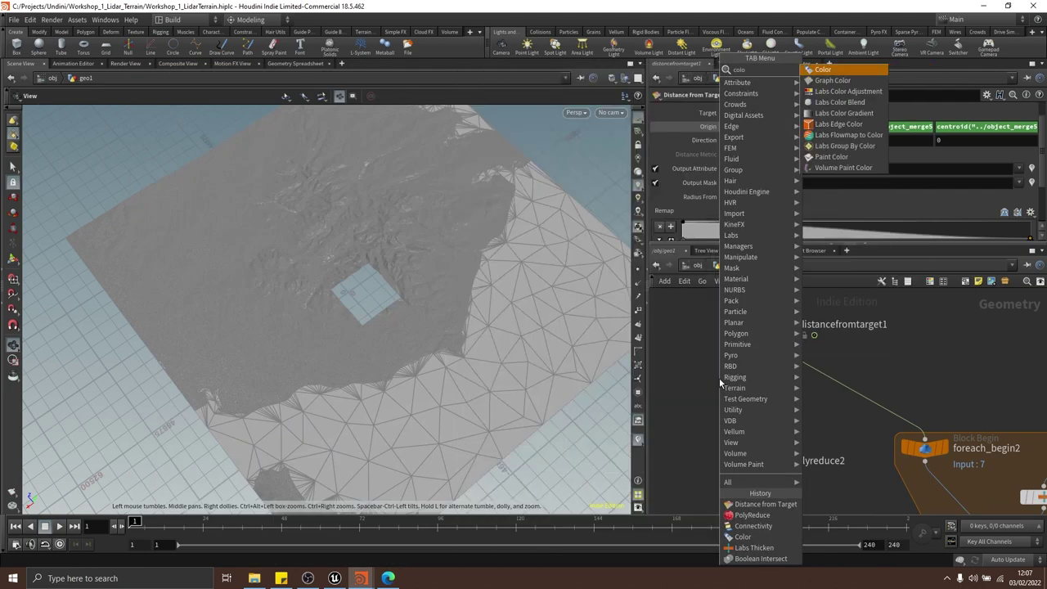
{"action": "key", "text": "Return"}
{"action": "left_click", "coordinate": [726, 385]}
{"action": "left_click", "coordinate": [770, 347]}
{"action": "left_click", "coordinate": [727, 374]}
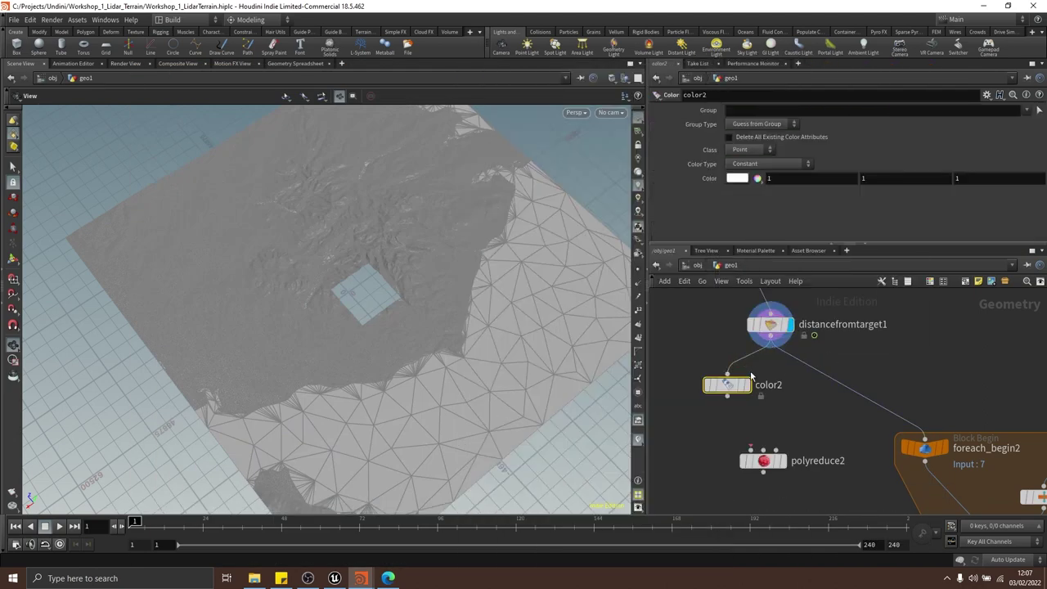
{"action": "left_click", "coordinate": [746, 385]}
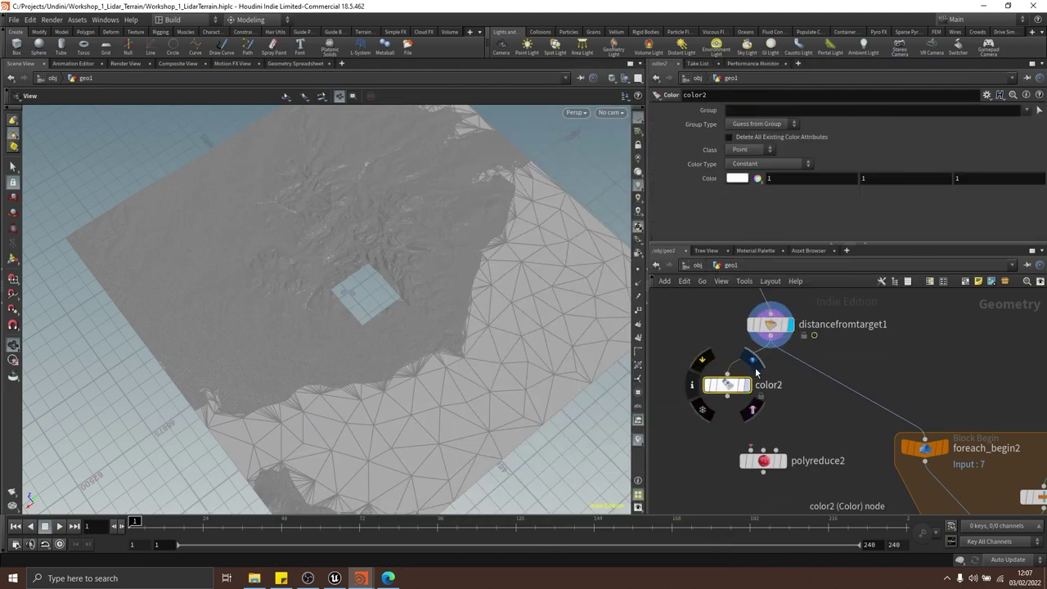
Set color2's Color Type to Ramp from Attribute using the mask attribute, and check the terrain's falloff from several angles
{"action": "left_click", "coordinate": [771, 165]}
{"action": "left_click", "coordinate": [777, 205]}
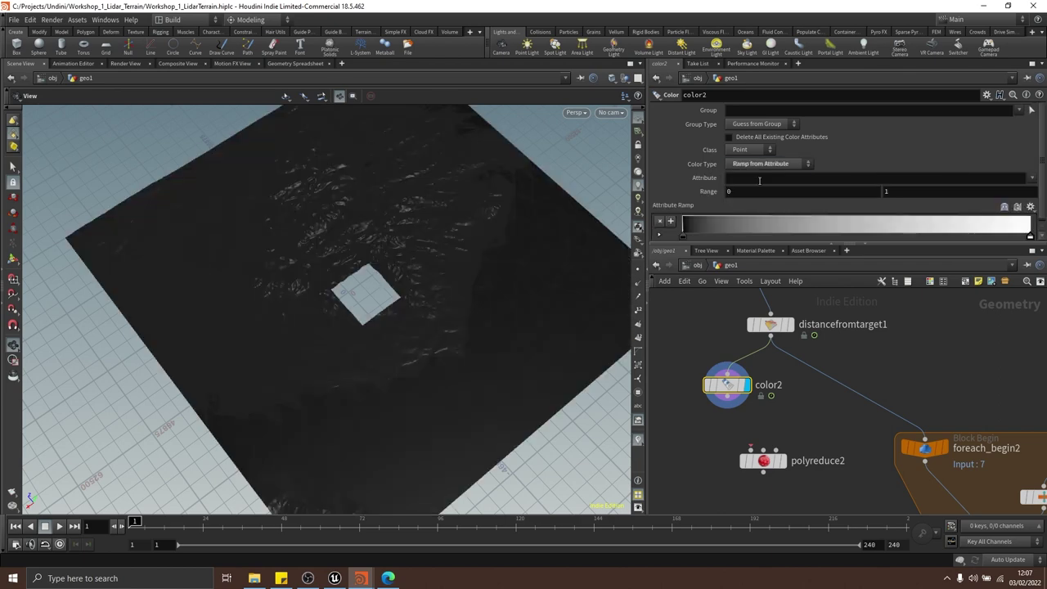
{"action": "left_click", "coordinate": [759, 178]}
{"action": "left_click", "coordinate": [1032, 177]}
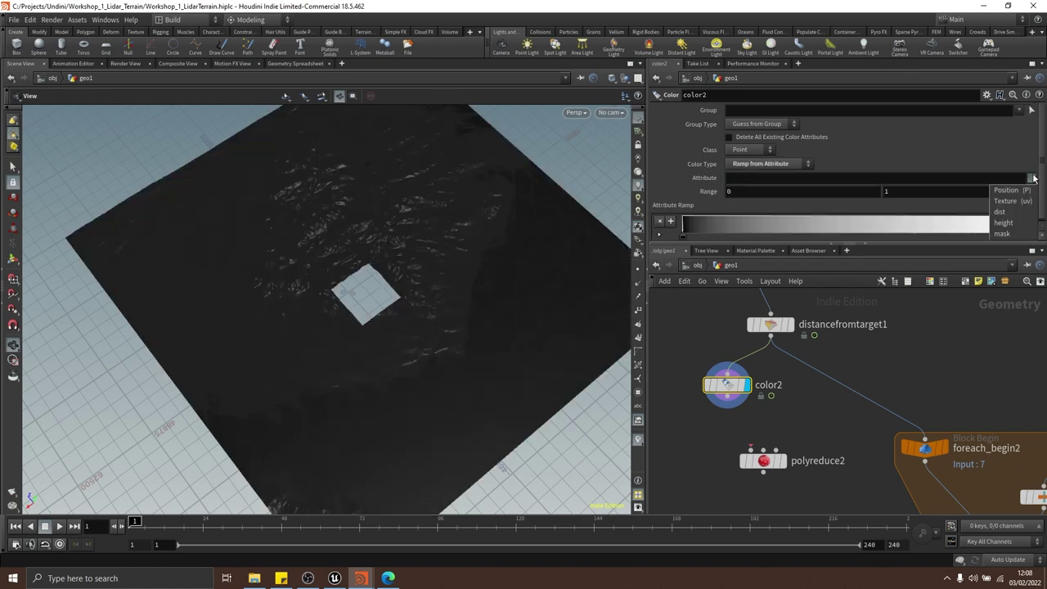
{"action": "left_click", "coordinate": [1014, 233]}
{"action": "left_click_drag", "start_coordinate": [352, 319], "coordinate": [292, 220]}
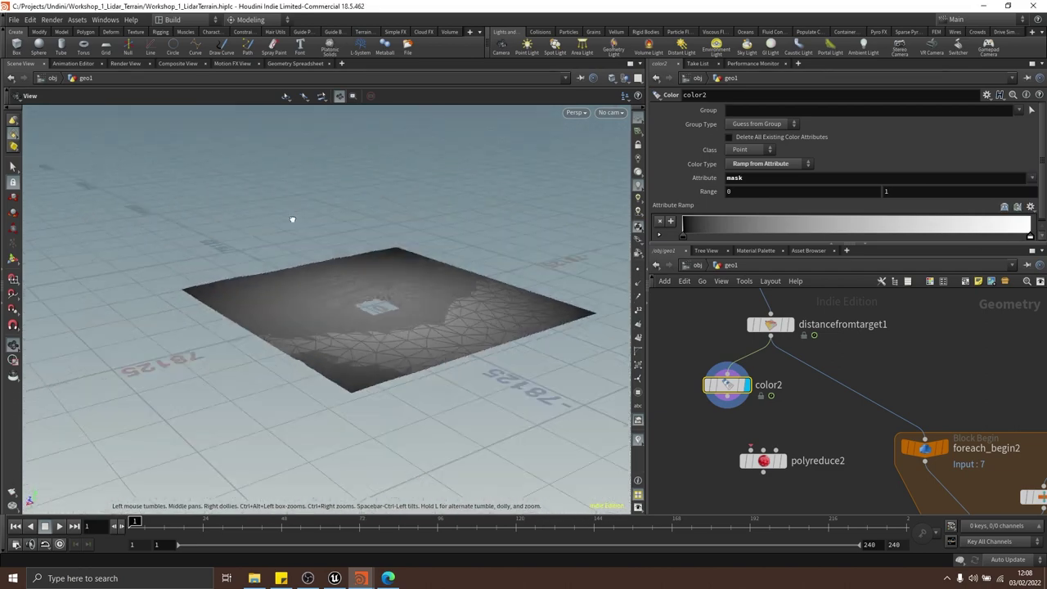
{"action": "right_click_drag", "start_coordinate": [292, 220], "coordinate": [466, 304]}
{"action": "left_click_drag", "start_coordinate": [465, 304], "coordinate": [373, 309]}
{"action": "right_click_drag", "start_coordinate": [374, 308], "coordinate": [321, 276]}
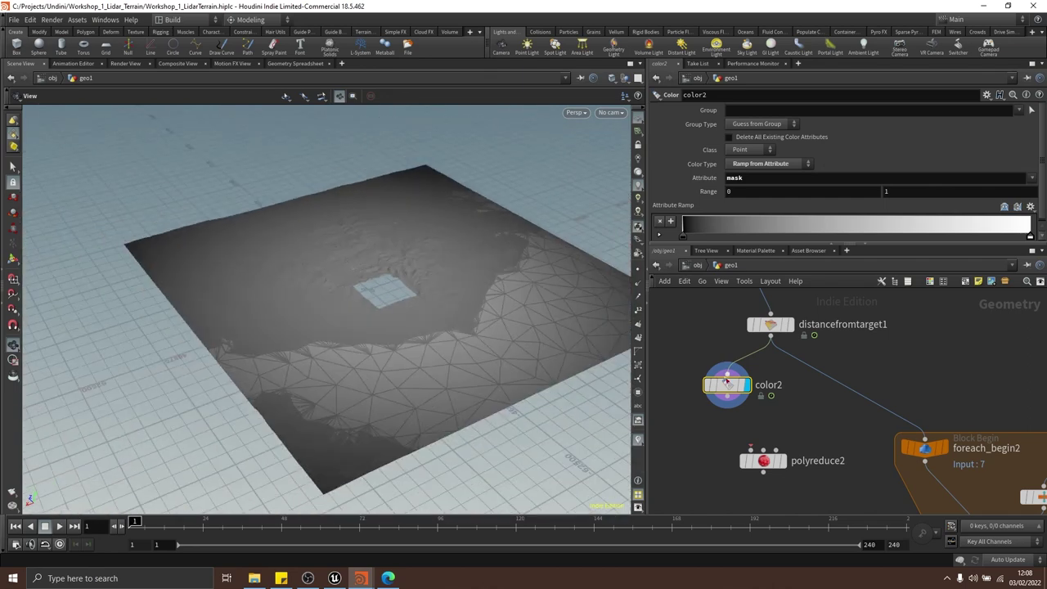
{"action": "middle_click_drag", "start_coordinate": [790, 381], "coordinate": [813, 409]}
{"action": "left_click_drag", "start_coordinate": [403, 234], "coordinate": [427, 275]}
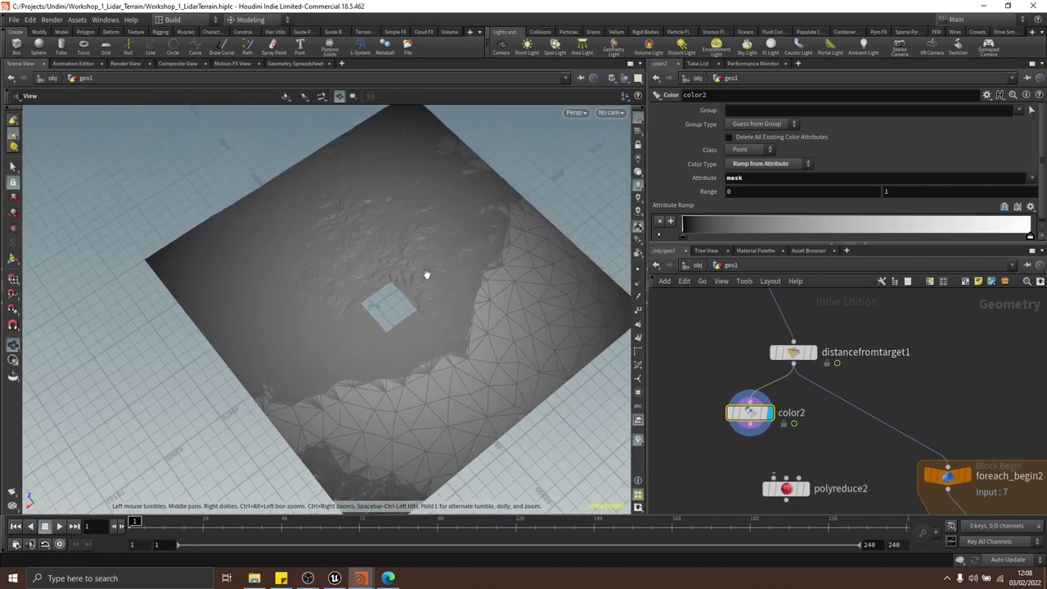
Maximize the Remap ramp of distancefromtarget1 for editing, and set the scene's update mode to On Mouse Up
{"action": "left_click_drag", "start_coordinate": [869, 337], "coordinate": [746, 362]}
{"action": "scroll", "coordinate": [694, 195], "scroll_direction": "down", "scroll_amount": 3}
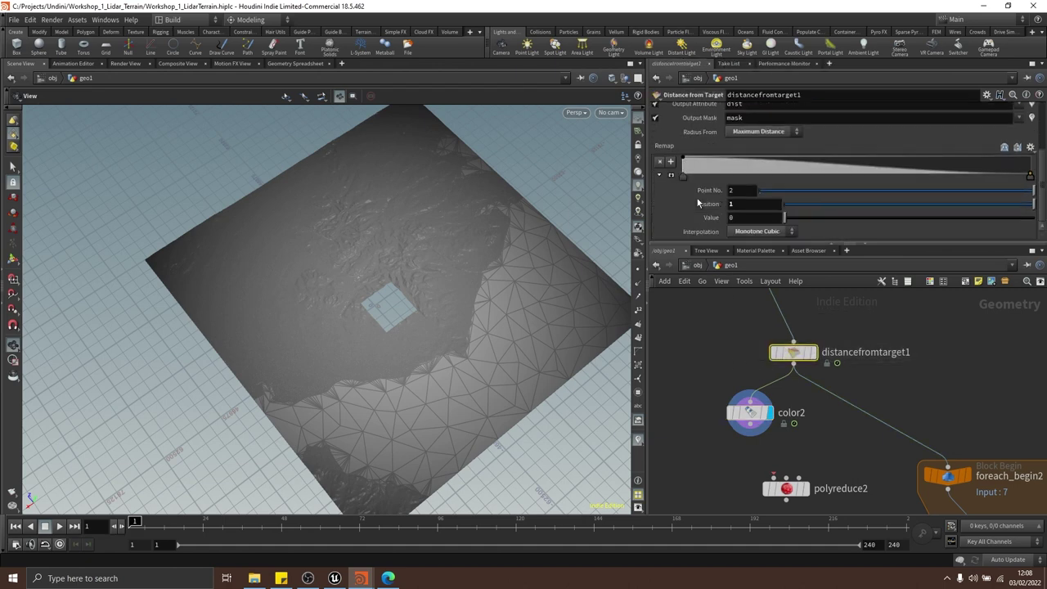
{"action": "left_click_drag", "start_coordinate": [799, 245], "coordinate": [797, 299]}
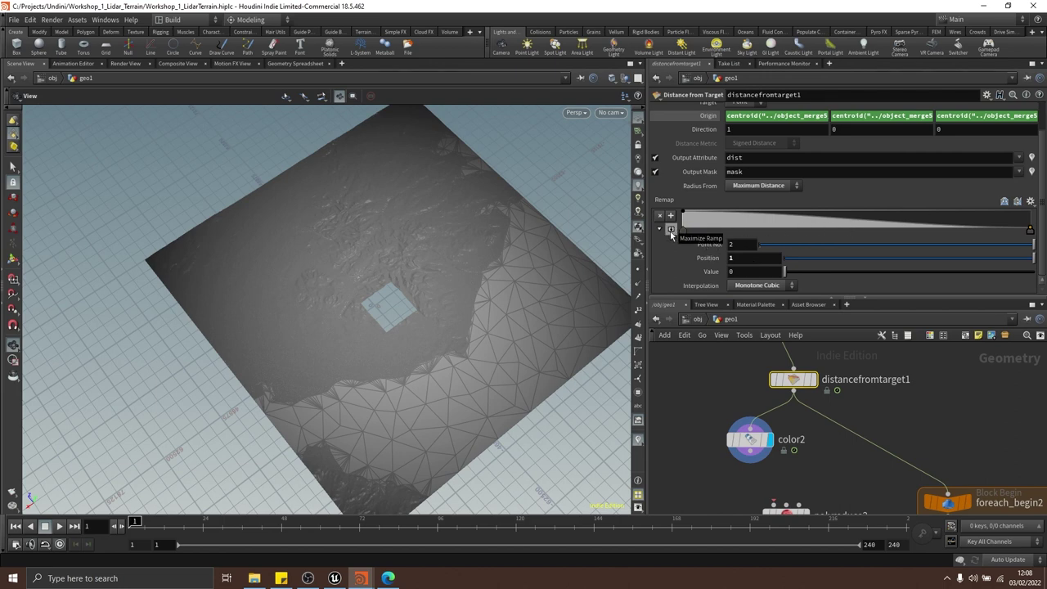
{"action": "left_click", "coordinate": [671, 232]}
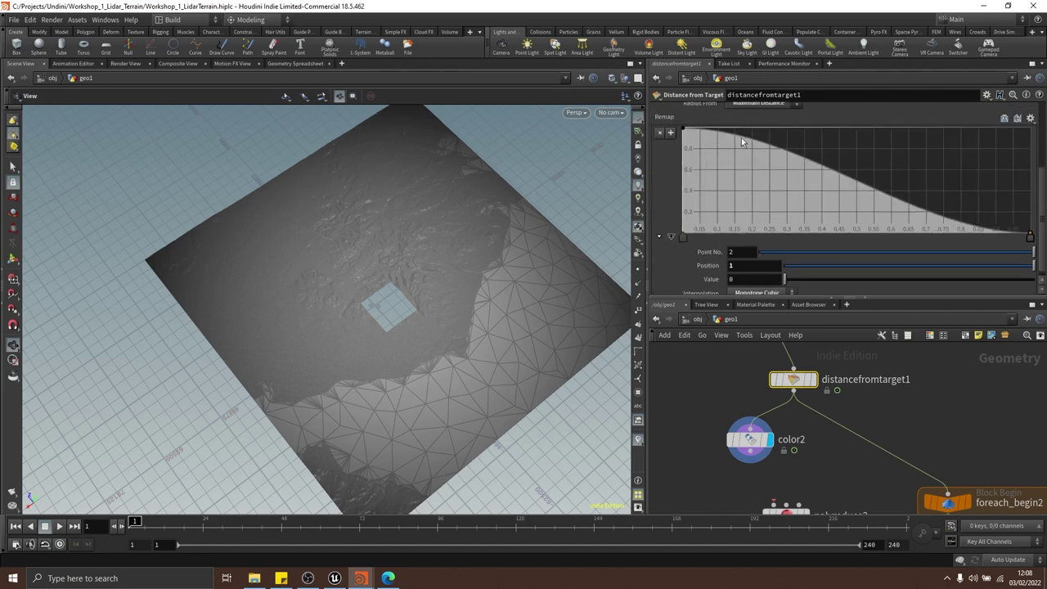
{"action": "left_click_drag", "start_coordinate": [437, 271], "coordinate": [467, 234]}
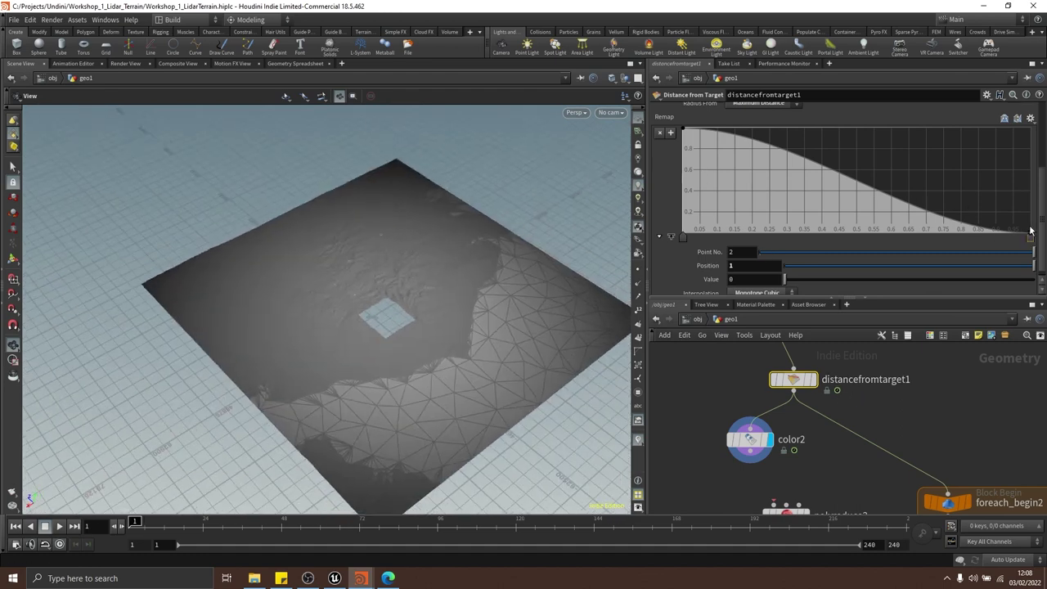
{"action": "left_click_drag", "start_coordinate": [500, 243], "coordinate": [469, 276]}
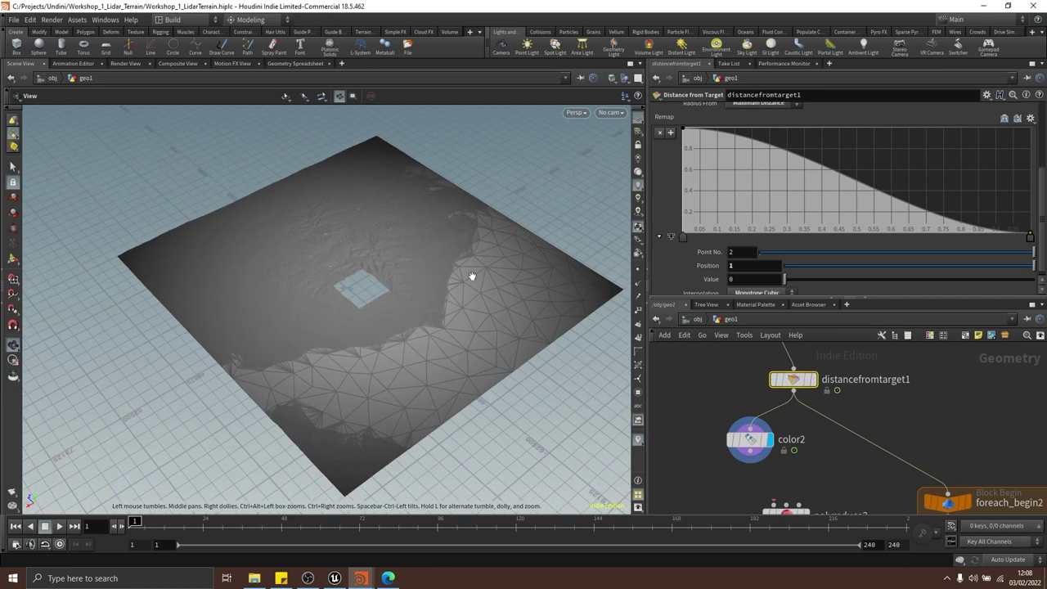
{"action": "left_click", "coordinate": [1006, 559]}
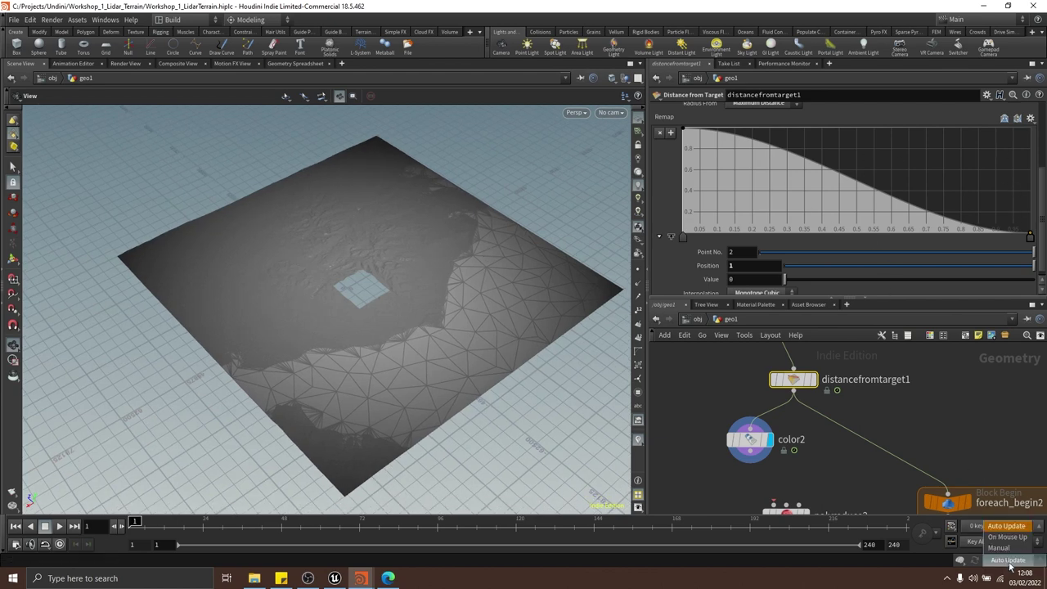
{"action": "left_click", "coordinate": [1006, 536]}
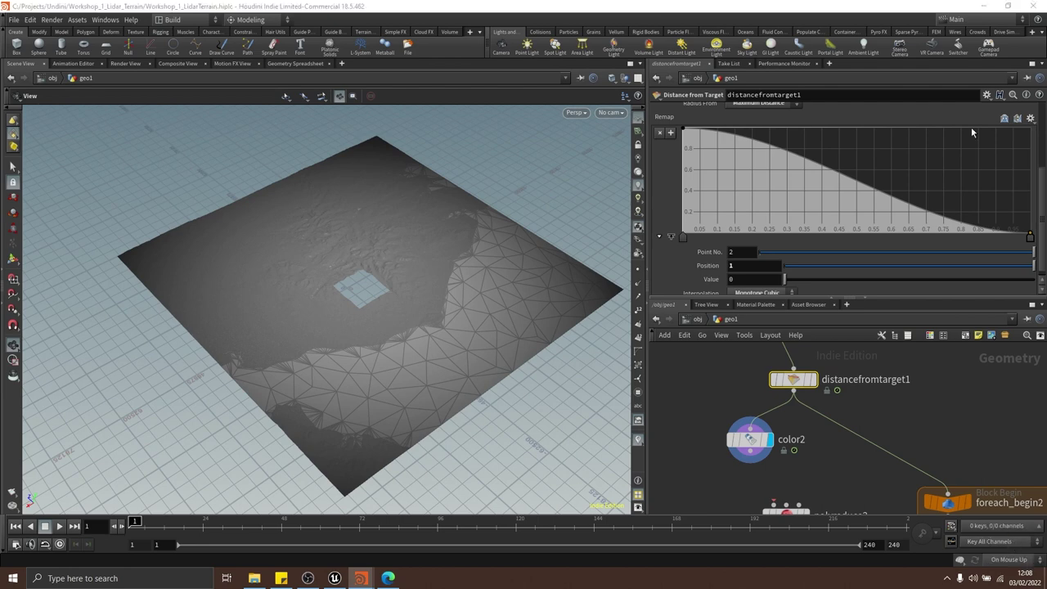
Apply the Smooth preset to the Remap ramp and reverse it to fall from 1 to 0
{"action": "mouse_move", "coordinate": [1031, 235]}
{"action": "left_mouse_down"}
{"action": "mouse_move", "coordinate": [899, 189]}
{"action": "mouse_move", "coordinate": [912, 171]}
{"action": "mouse_move", "coordinate": [853, 198]}
{"action": "mouse_move", "coordinate": [863, 194]}
{"action": "mouse_move", "coordinate": [842, 235]}
{"action": "mouse_move", "coordinate": [857, 206]}
{"action": "mouse_move", "coordinate": [857, 216]}
{"action": "mouse_move", "coordinate": [930, 214]}
{"action": "mouse_move", "coordinate": [1030, 238]}
{"action": "left_mouse_up"}
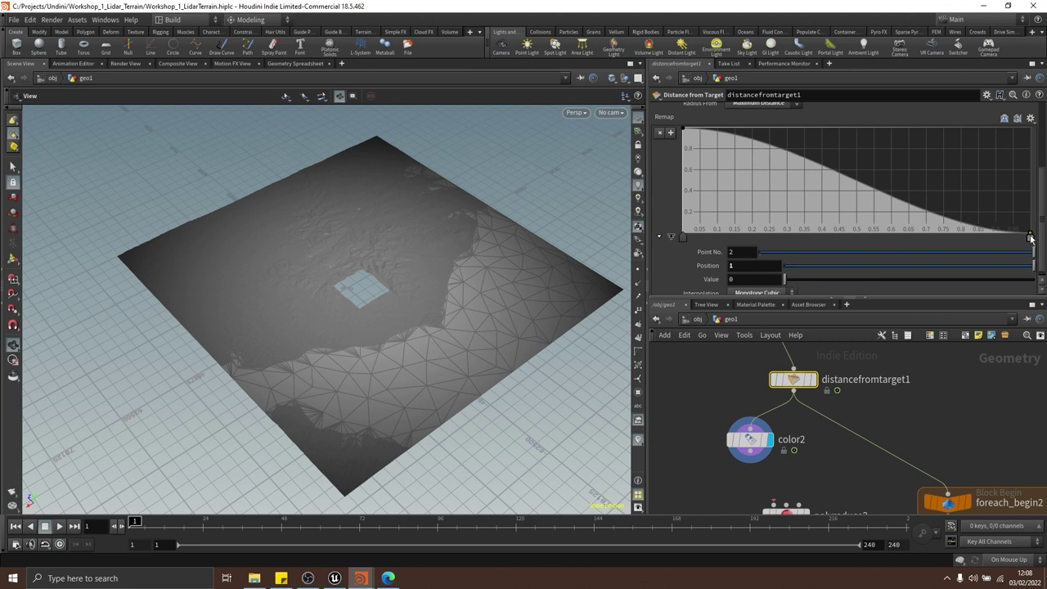
{"action": "left_click", "coordinate": [1029, 118]}
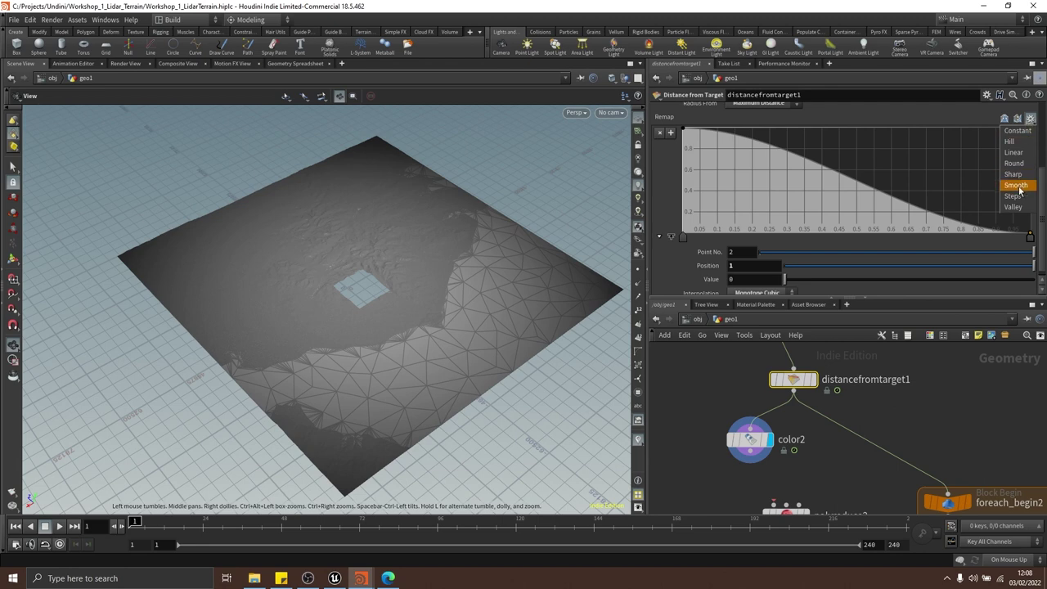
{"action": "left_click", "coordinate": [1015, 185]}
{"action": "left_click", "coordinate": [1018, 119]}
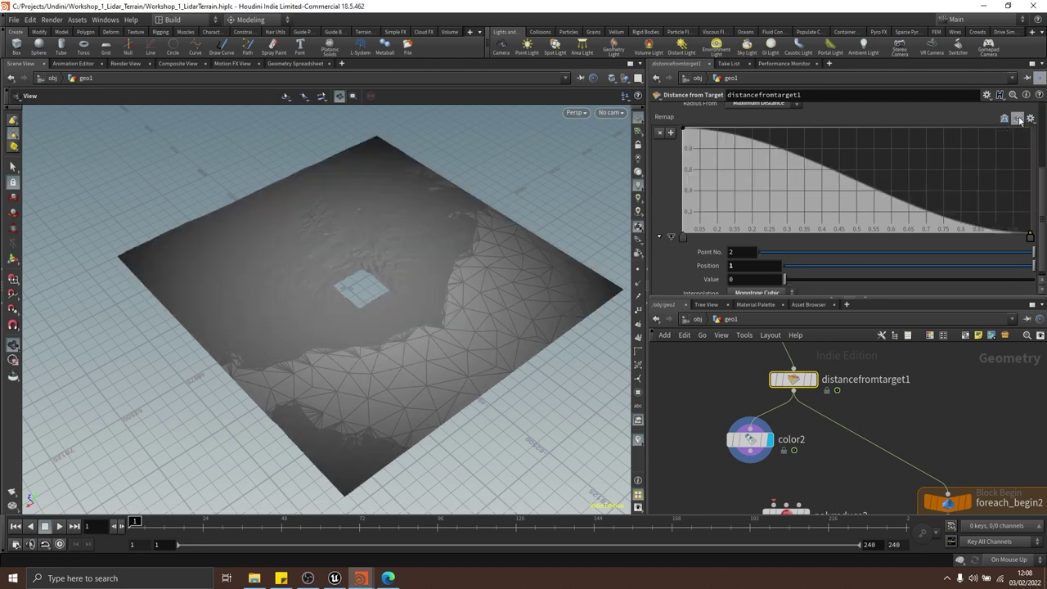
Try pulling the Remap ramp's end point in to position about 0.6, and return it to 1
{"action": "left_click_drag", "start_coordinate": [1030, 235], "coordinate": [891, 248]}
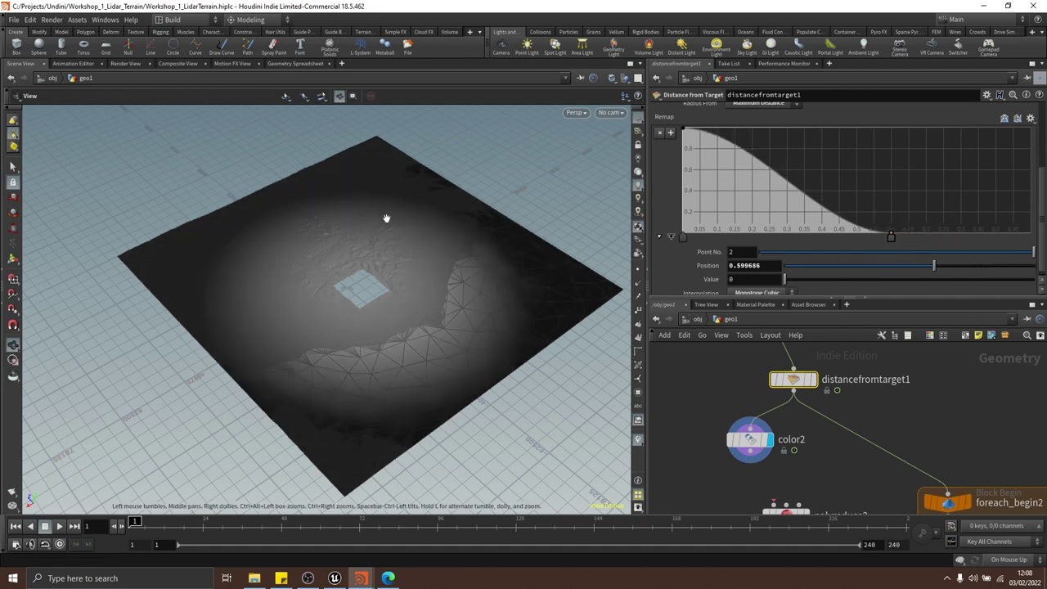
{"action": "left_click_drag", "start_coordinate": [392, 224], "coordinate": [381, 181]}
{"action": "left_click_drag", "start_coordinate": [894, 233], "coordinate": [1032, 235]}
Add a middle point to the Remap ramp at position about 0.25 with a value of about 0.39
{"action": "left_click_drag", "start_coordinate": [861, 187], "coordinate": [752, 213]}
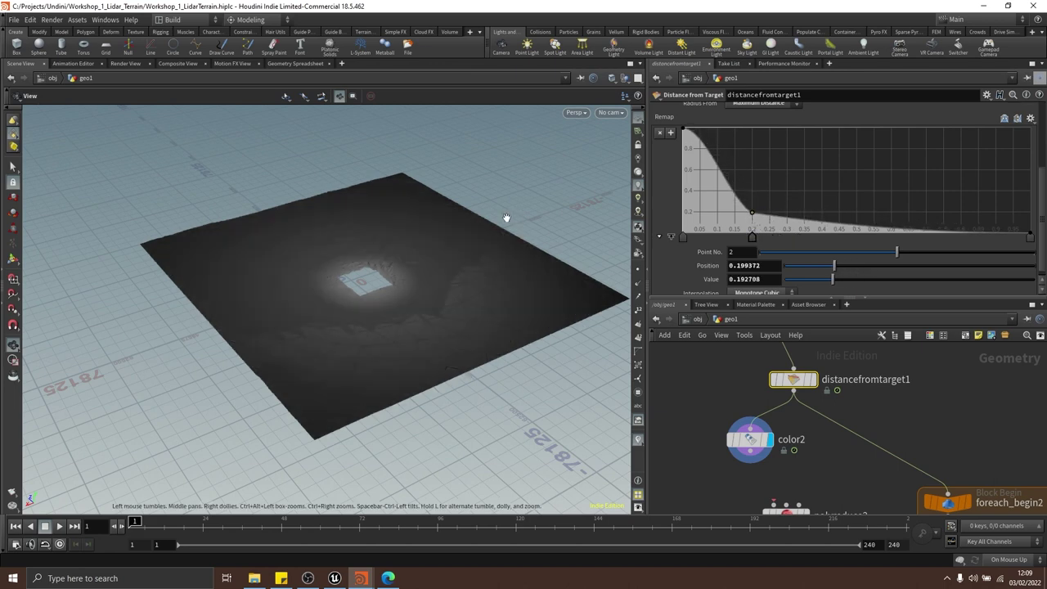
{"action": "left_click_drag", "start_coordinate": [505, 218], "coordinate": [511, 274]}
{"action": "left_click_drag", "start_coordinate": [753, 213], "coordinate": [770, 194]}
Set the interpolation of all three Remap ramp points to B-Spline
{"action": "scroll", "coordinate": [725, 188], "scroll_direction": "down", "scroll_amount": 1}
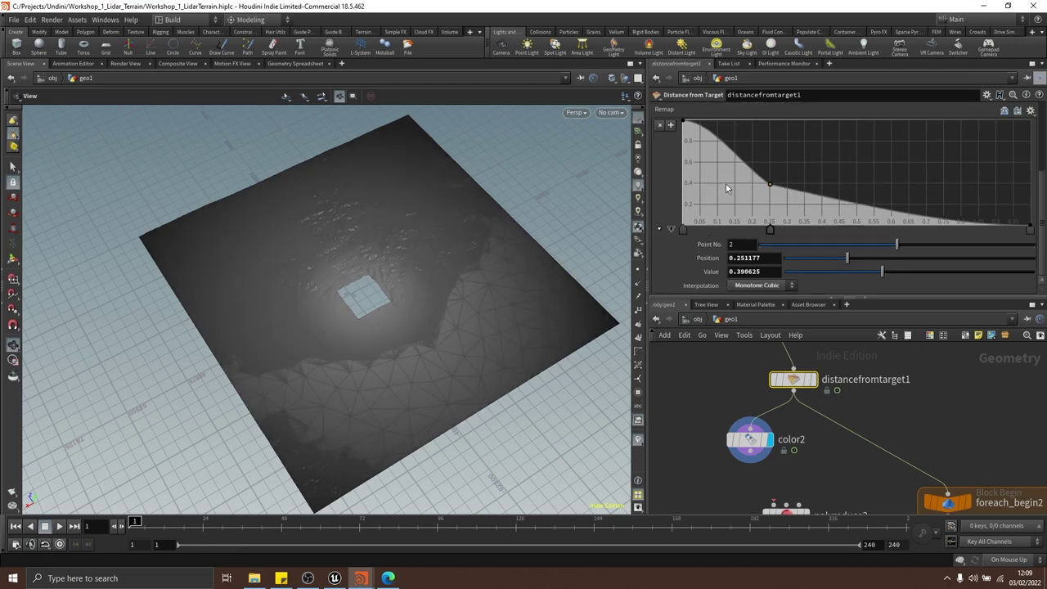
{"action": "left_click", "coordinate": [759, 288]}
{"action": "left_click", "coordinate": [756, 352]}
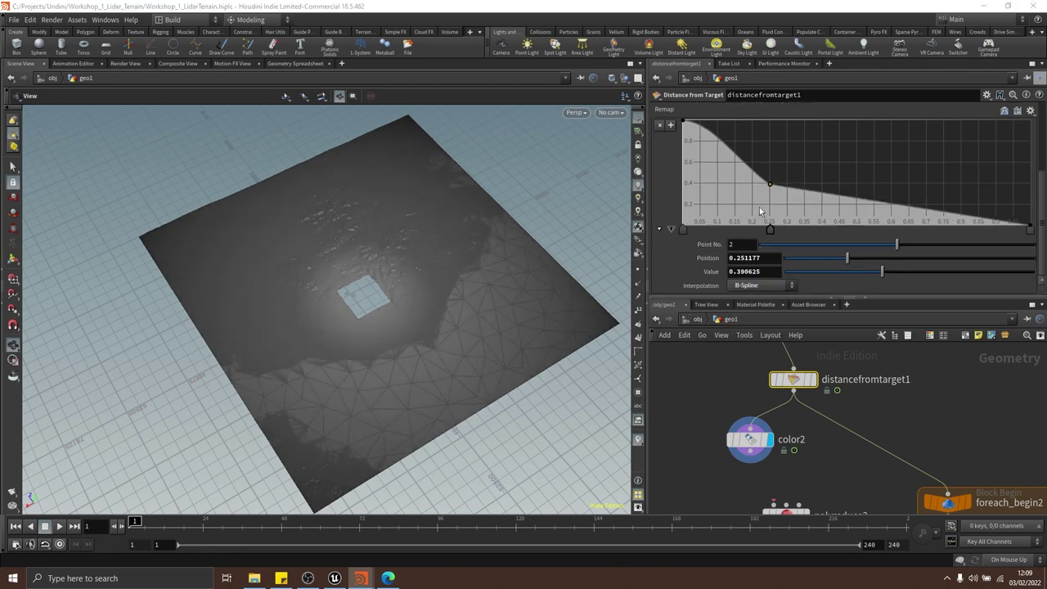
{"action": "left_click", "coordinate": [685, 123]}
{"action": "left_click", "coordinate": [757, 286]}
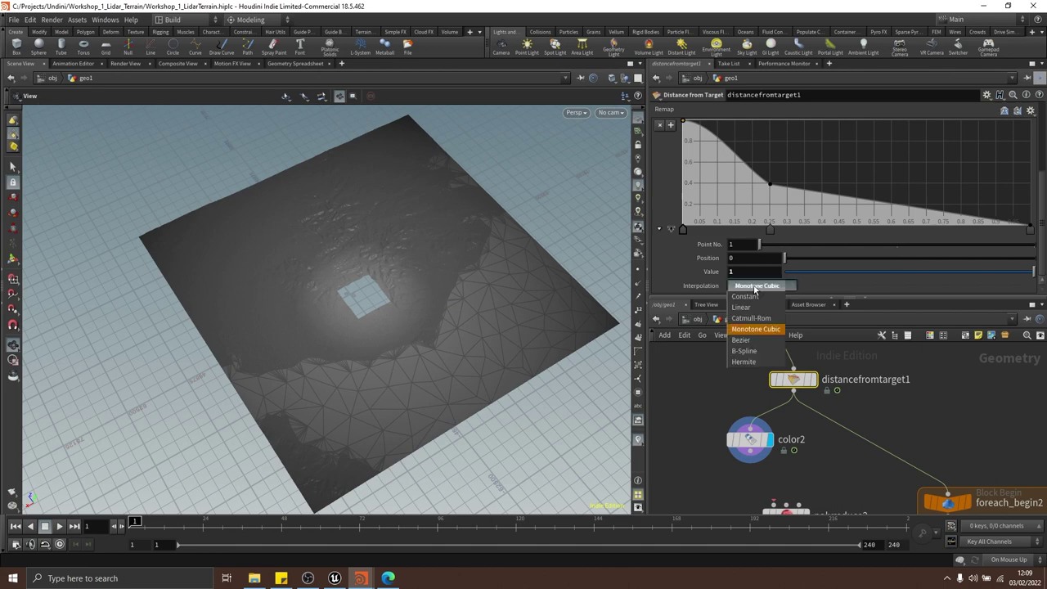
{"action": "left_click", "coordinate": [745, 353]}
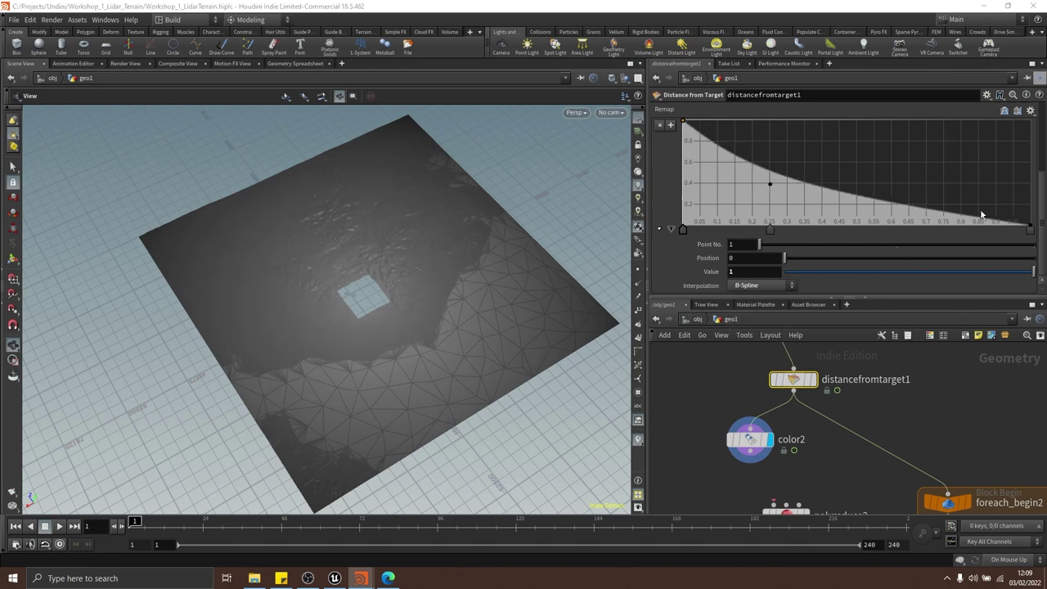
{"action": "left_click", "coordinate": [1029, 229]}
{"action": "left_click", "coordinate": [757, 286]}
{"action": "left_click", "coordinate": [744, 352]}
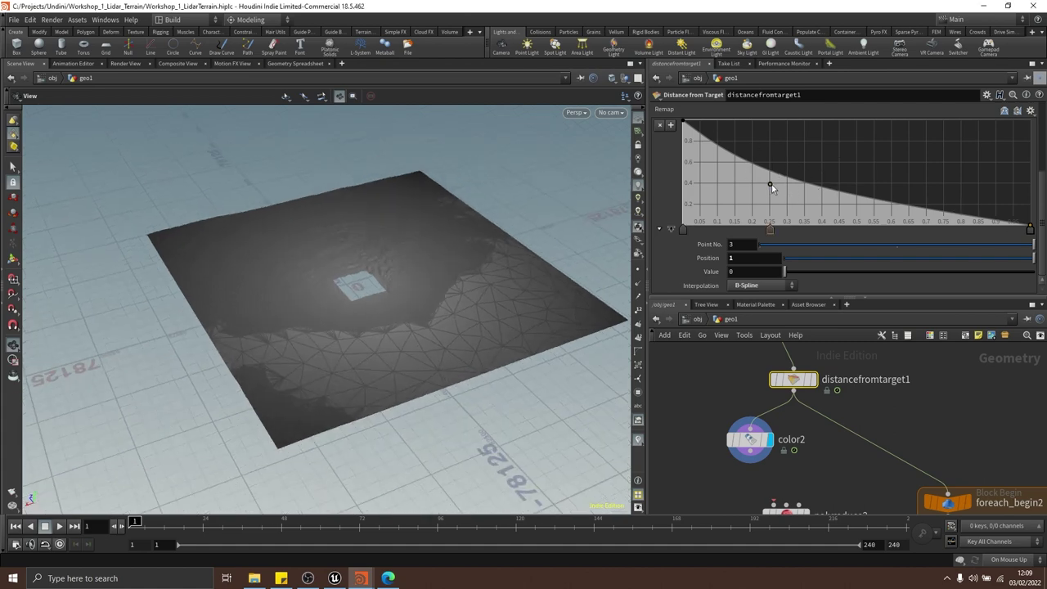
Tighten the mask falloff by moving the ramp's middle point to position about 0.17 and value about 0.07
{"action": "left_click_drag", "start_coordinate": [771, 184], "coordinate": [723, 215]}
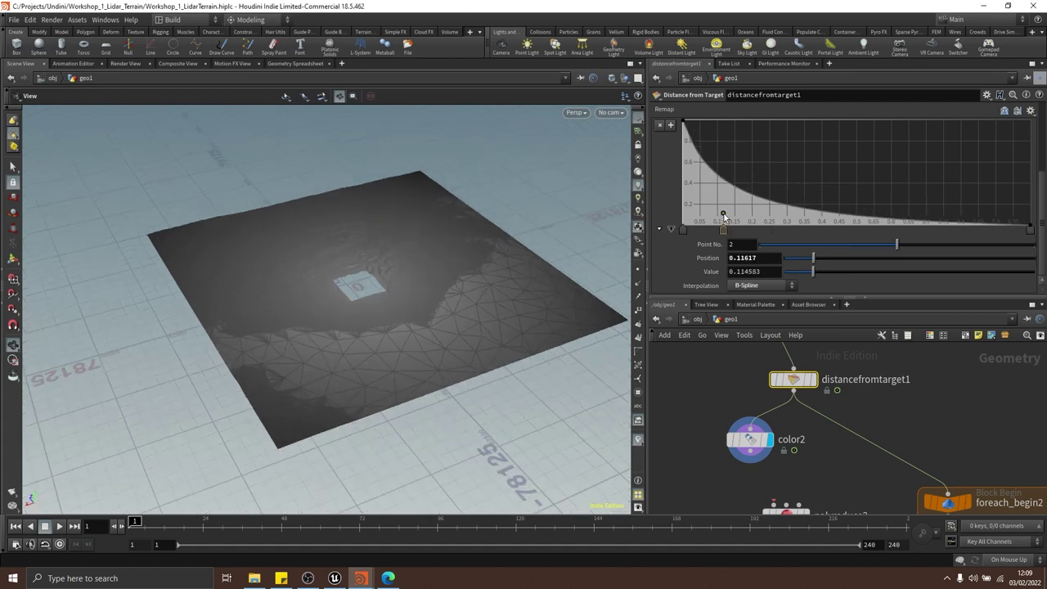
{"action": "left_click_drag", "start_coordinate": [385, 212], "coordinate": [463, 264]}
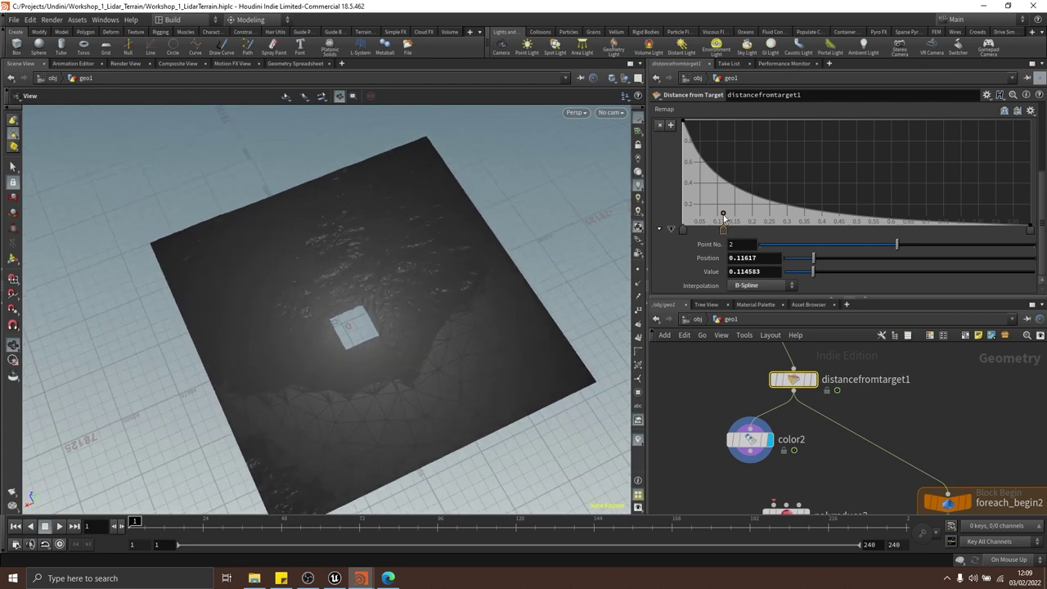
{"action": "mouse_move", "coordinate": [723, 214]}
{"action": "left_mouse_down"}
{"action": "mouse_move", "coordinate": [778, 228]}
{"action": "mouse_move", "coordinate": [709, 219]}
{"action": "left_mouse_up"}
{"action": "left_click_drag", "start_coordinate": [447, 262], "coordinate": [478, 238]}
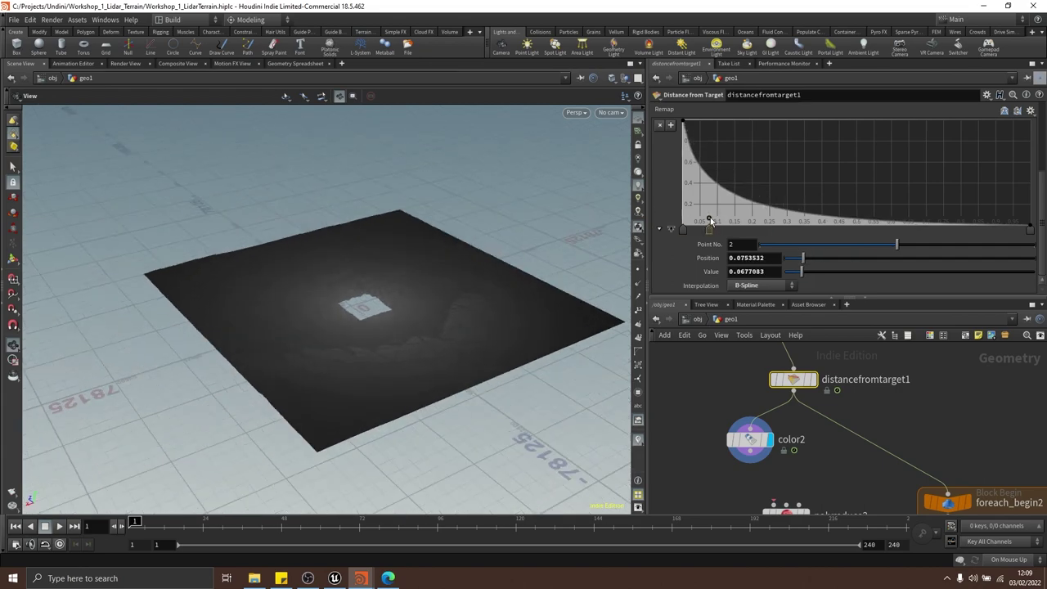
{"action": "left_click_drag", "start_coordinate": [709, 220], "coordinate": [743, 219]}
{"action": "left_click_drag", "start_coordinate": [430, 214], "coordinate": [416, 264]}
{"action": "scroll", "coordinate": [381, 340], "scroll_direction": "up", "scroll_amount": 5}
{"action": "left_click_drag", "start_coordinate": [381, 339], "coordinate": [383, 247]}
{"action": "scroll", "coordinate": [381, 266], "scroll_direction": "down", "scroll_amount": 5}
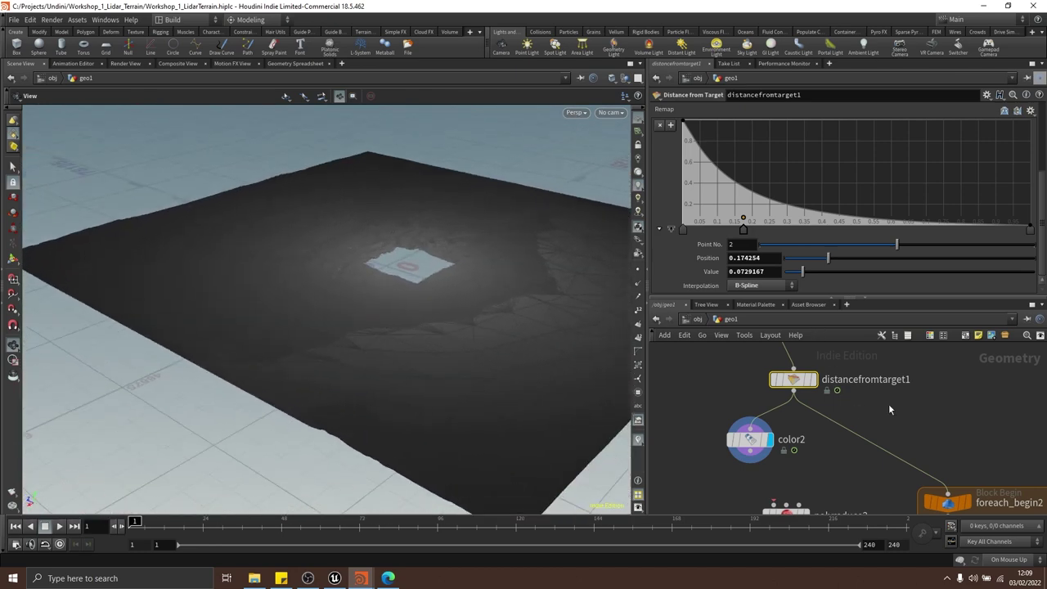
Connect the output of color2 to the geometry input of polyreduce2
{"action": "middle_click_drag", "start_coordinate": [832, 444], "coordinate": [837, 406]}
{"action": "middle_click_drag", "start_coordinate": [773, 418], "coordinate": [786, 401]}
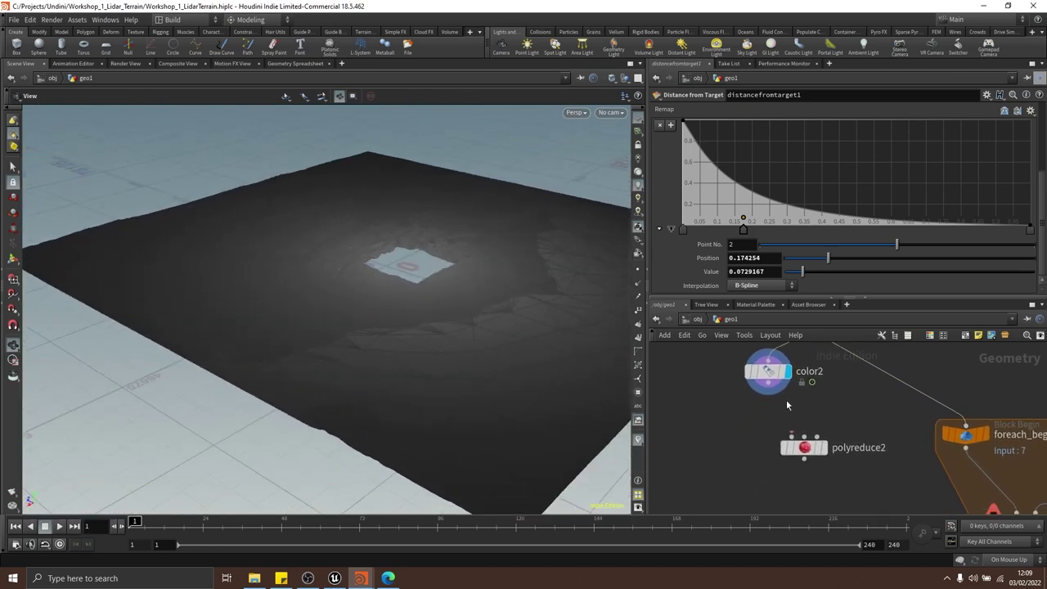
{"action": "left_click", "coordinate": [772, 395]}
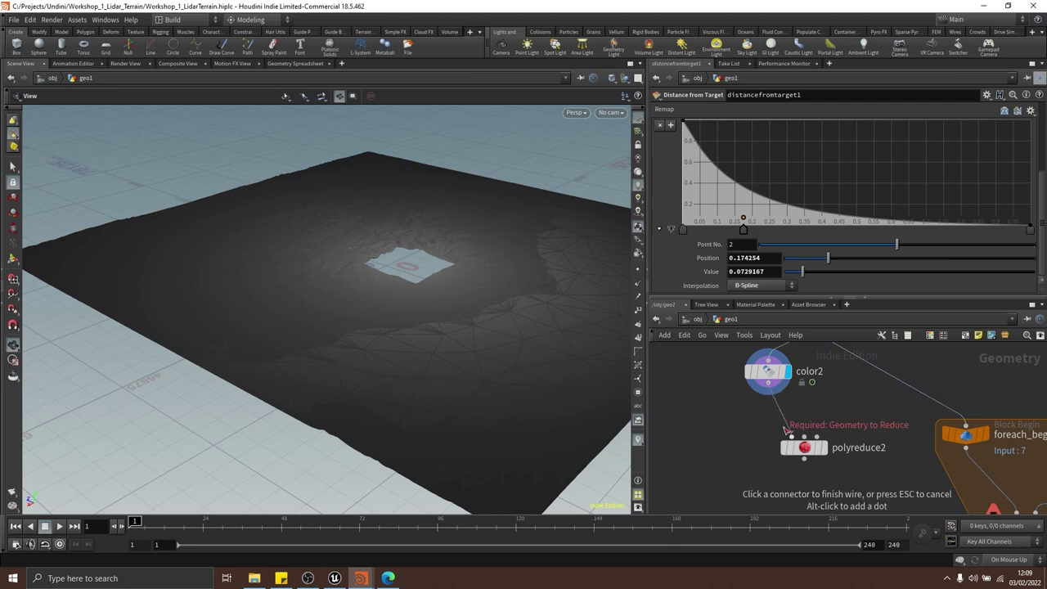
{"action": "left_click", "coordinate": [791, 436]}
Review distancefromtarget1's Output Mask setting and polyreduce2's Retain Density by Attribute section, and open the Geometry Spreadsheet
{"action": "middle_click_drag", "start_coordinate": [846, 389], "coordinate": [841, 498]}
{"action": "left_click", "coordinate": [805, 423]}
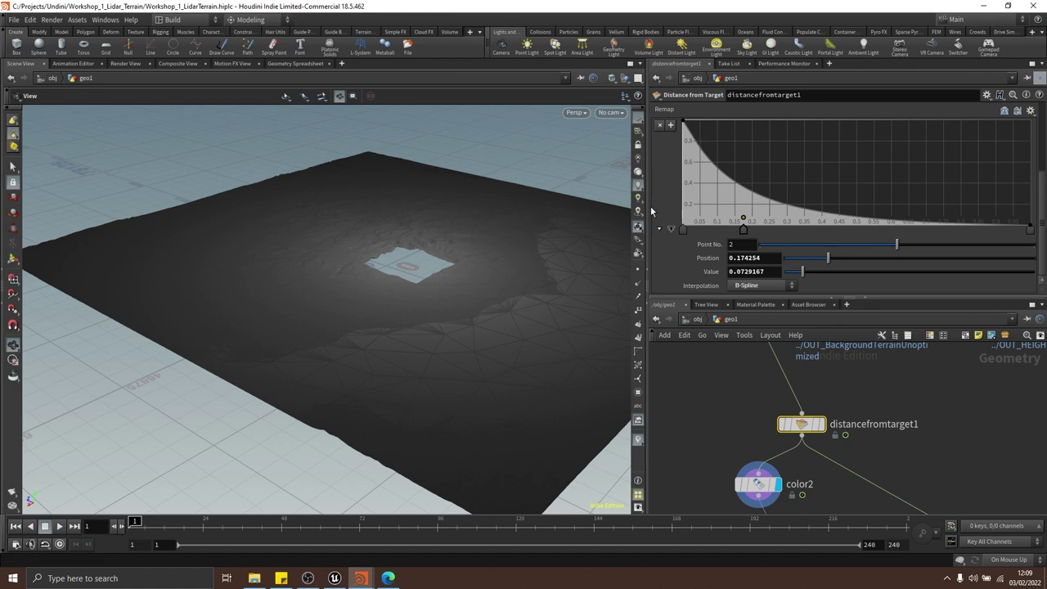
{"action": "scroll", "coordinate": [716, 151], "scroll_direction": "up", "scroll_amount": 3}
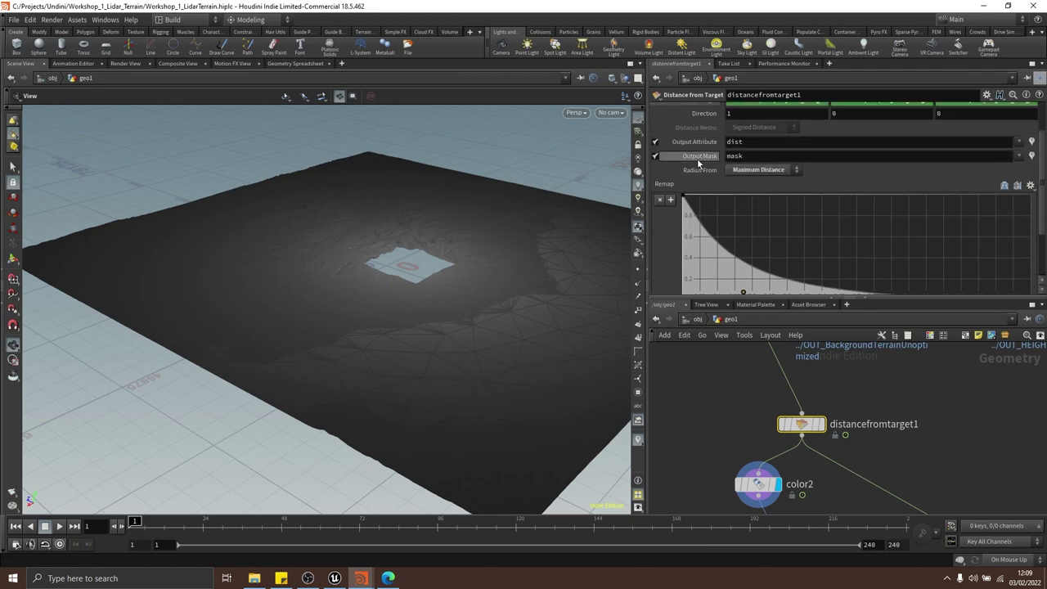
{"action": "middle_click_drag", "start_coordinate": [731, 387], "coordinate": [719, 310]}
{"action": "left_click_drag", "start_coordinate": [729, 439], "coordinate": [826, 506]}
{"action": "scroll", "coordinate": [690, 197], "scroll_direction": "down", "scroll_amount": 5}
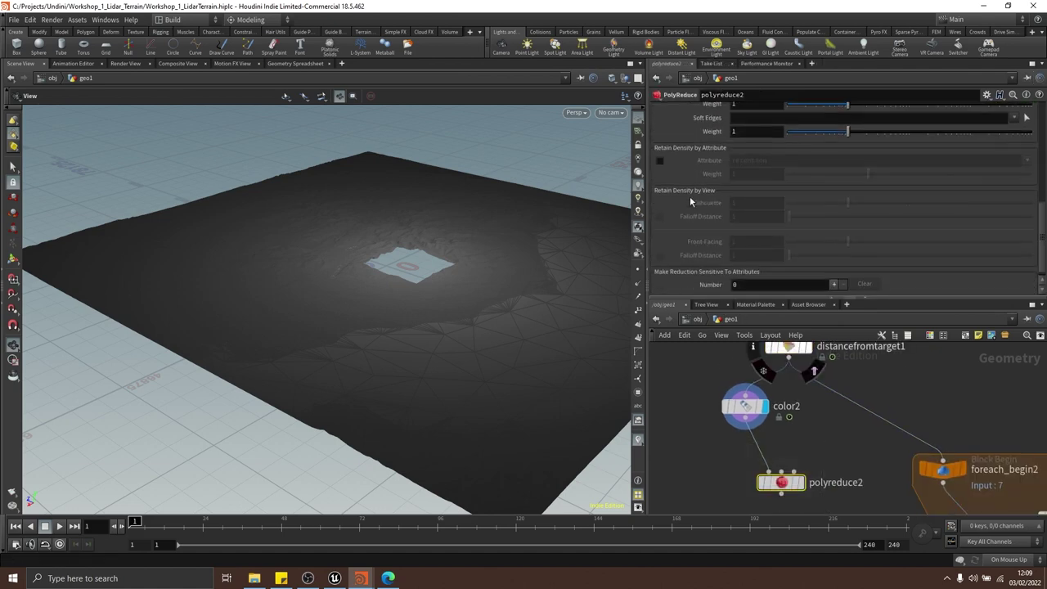
{"action": "middle_click_drag", "start_coordinate": [859, 473], "coordinate": [874, 520]}
{"action": "left_click", "coordinate": [296, 64]}
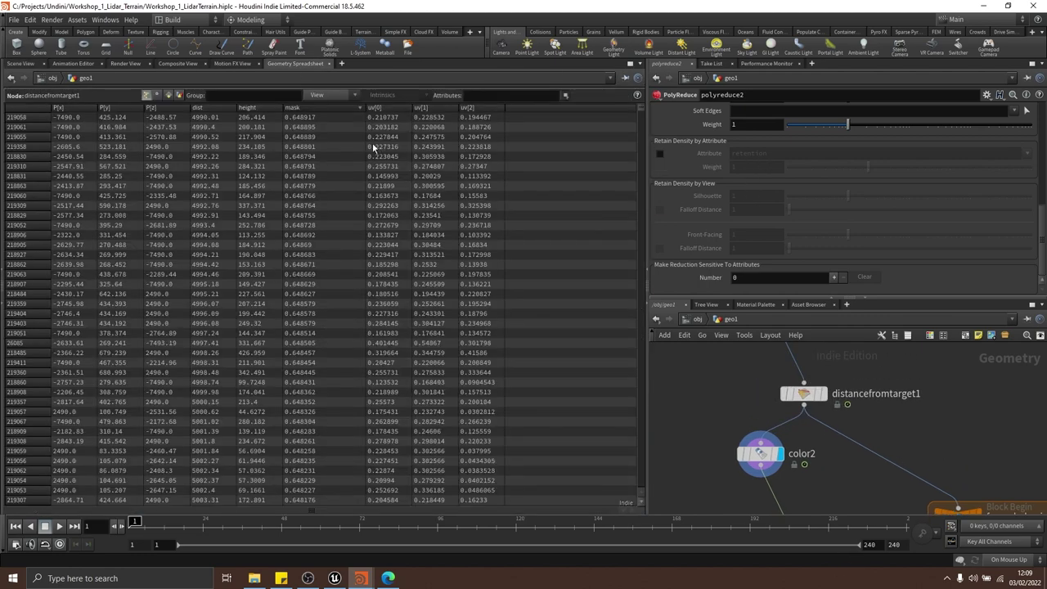
Return to the Scene View, set distancefromtarget1's Output Mask name to retention and turn off its Output Attribute
{"action": "left_click", "coordinate": [33, 64]}
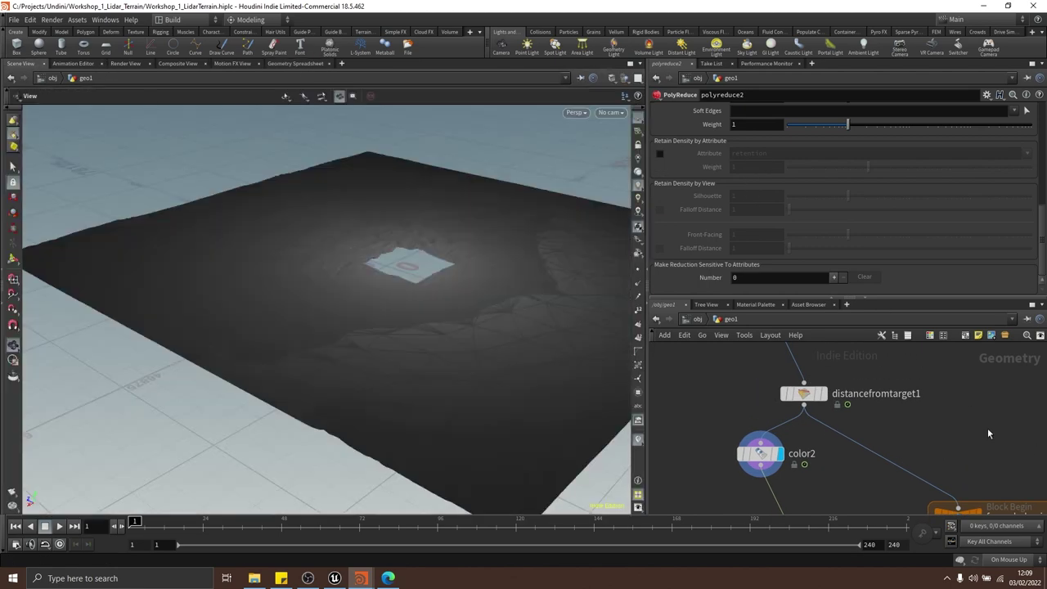
{"action": "middle_click_drag", "start_coordinate": [987, 428], "coordinate": [970, 436]}
{"action": "left_click_drag", "start_coordinate": [958, 434], "coordinate": [764, 380]}
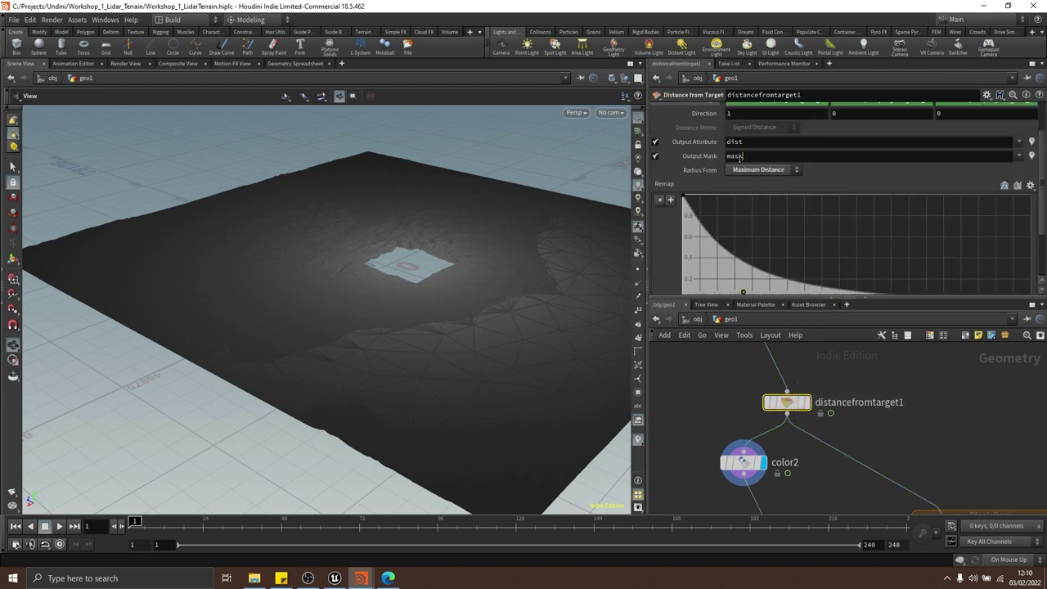
{"action": "left_click", "coordinate": [741, 156]}
{"action": "type", "text": "retention"}
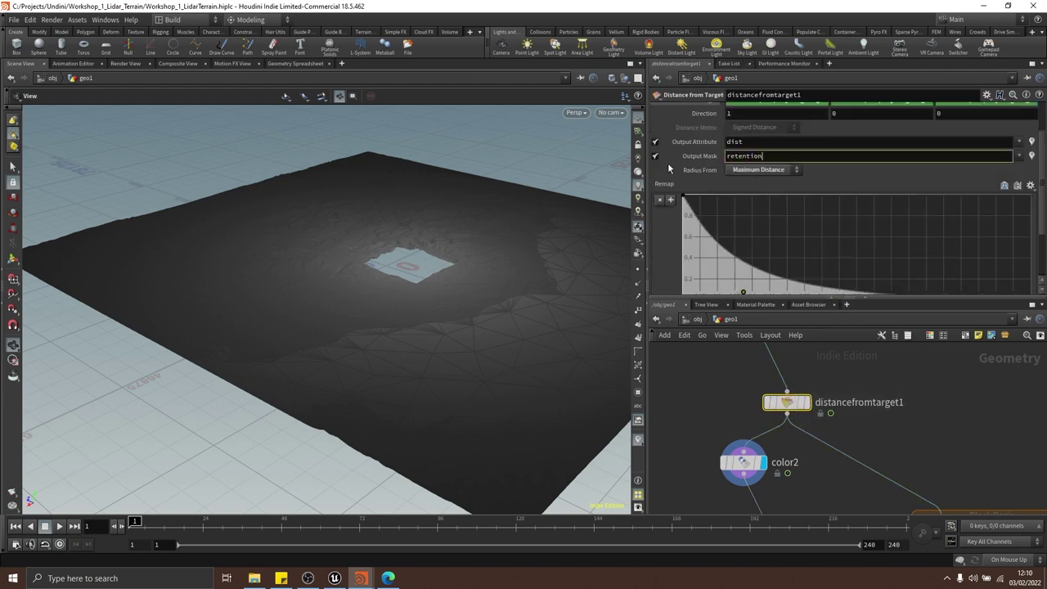
{"action": "key", "text": "Return"}
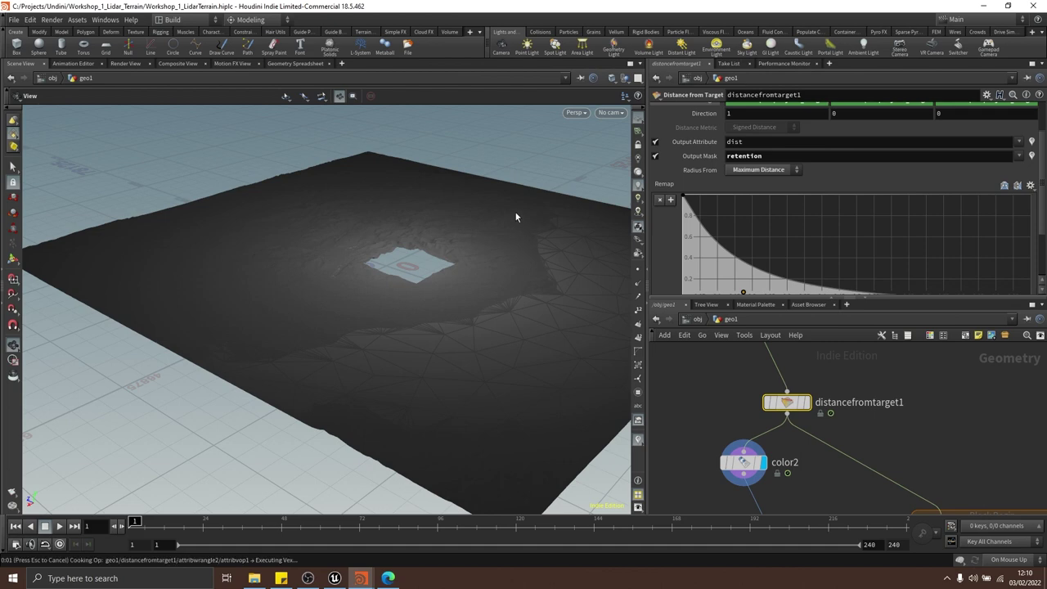
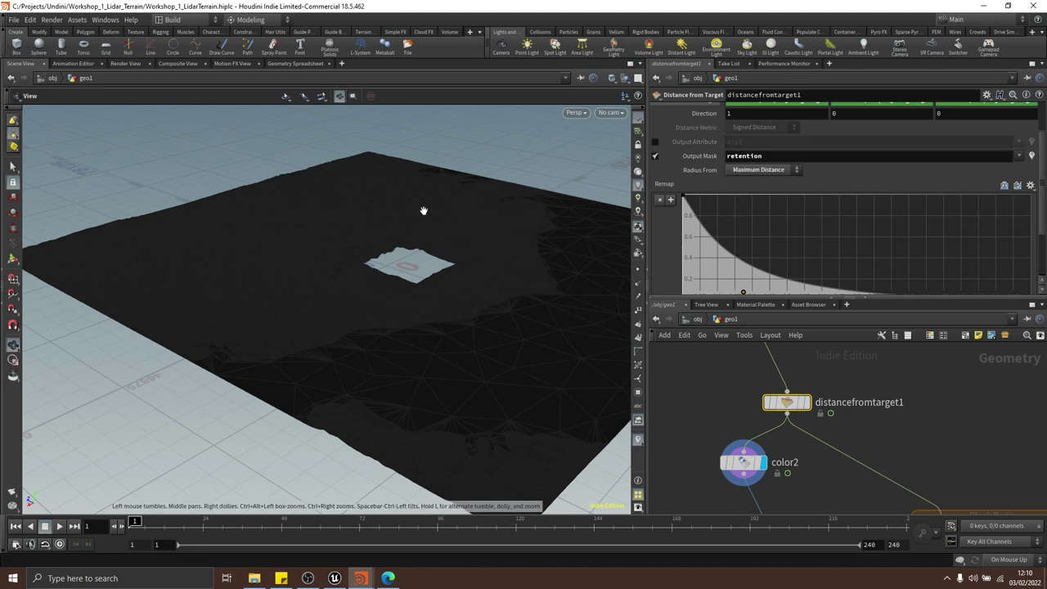
Set the color2 node's ramp attribute to retention so the viewport shows the renamed mask
{"action": "left_click_drag", "start_coordinate": [424, 211], "coordinate": [434, 230]}
{"action": "middle_click_drag", "start_coordinate": [838, 469], "coordinate": [843, 445]}
{"action": "left_click_drag", "start_coordinate": [425, 268], "coordinate": [430, 316]}
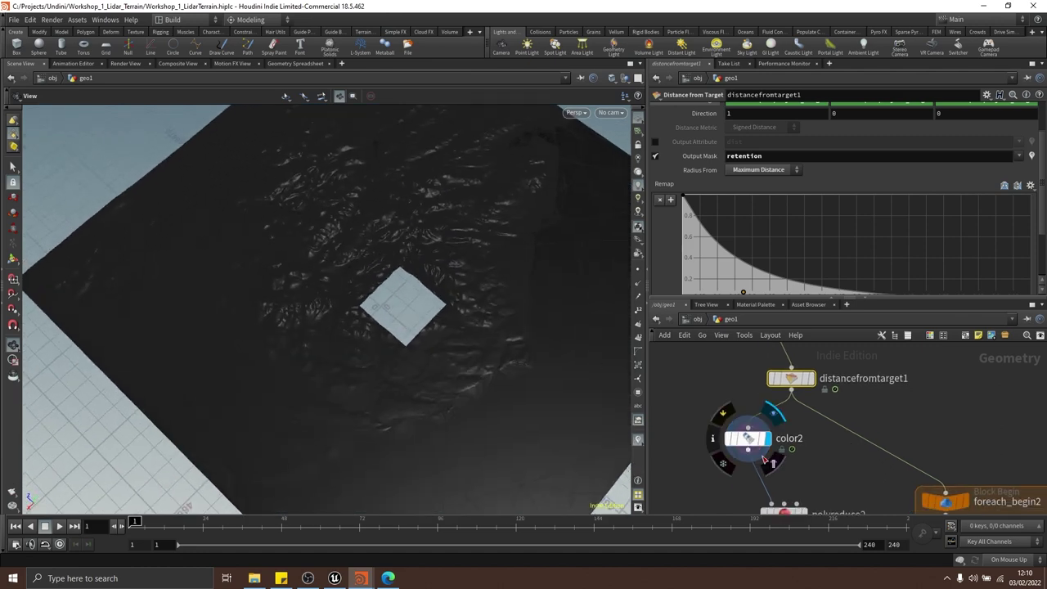
{"action": "left_click", "coordinate": [747, 439]}
{"action": "double_click", "coordinate": [754, 179]}
{"action": "type", "text": "ret"}
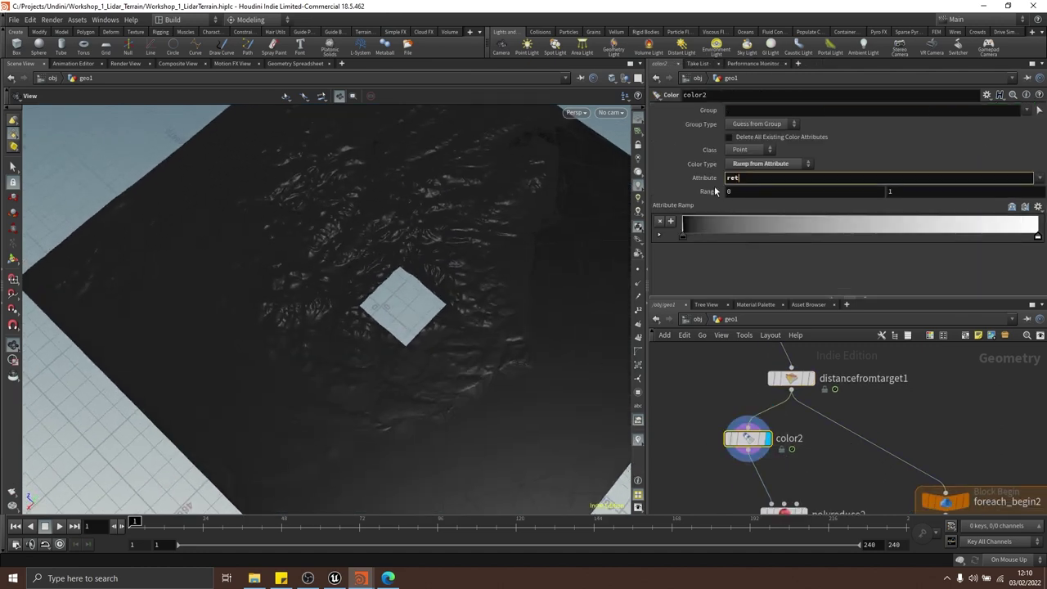
{"action": "type", "text": "ention"}
{"action": "key", "text": "Return"}
{"action": "scroll", "coordinate": [887, 440], "scroll_direction": "down", "scroll_amount": 1}
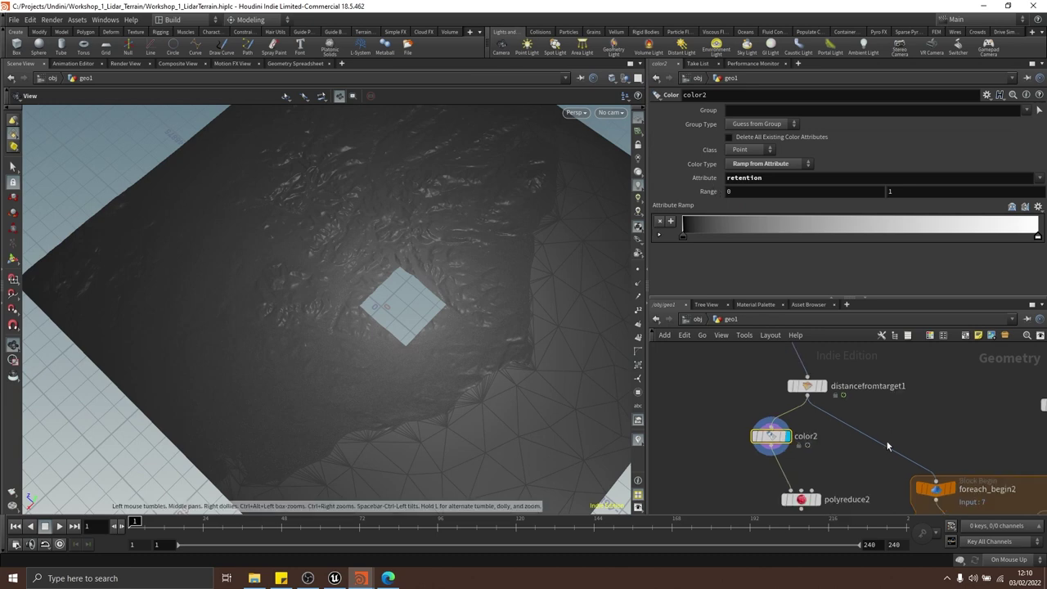
Display polyreduce2 and enable its Retain Density by Attribute option with the retention attribute and a weight of 20
{"action": "middle_click_drag", "start_coordinate": [826, 494], "coordinate": [837, 460]}
{"action": "scroll", "coordinate": [818, 464], "scroll_direction": "up", "scroll_amount": 1}
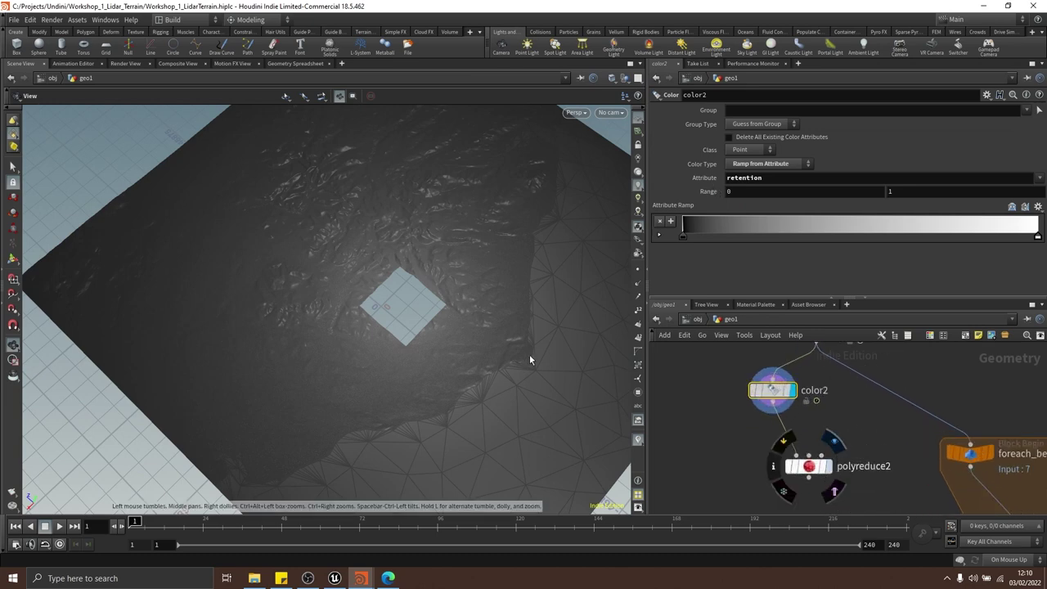
{"action": "left_click_drag", "start_coordinate": [538, 355], "coordinate": [441, 302]}
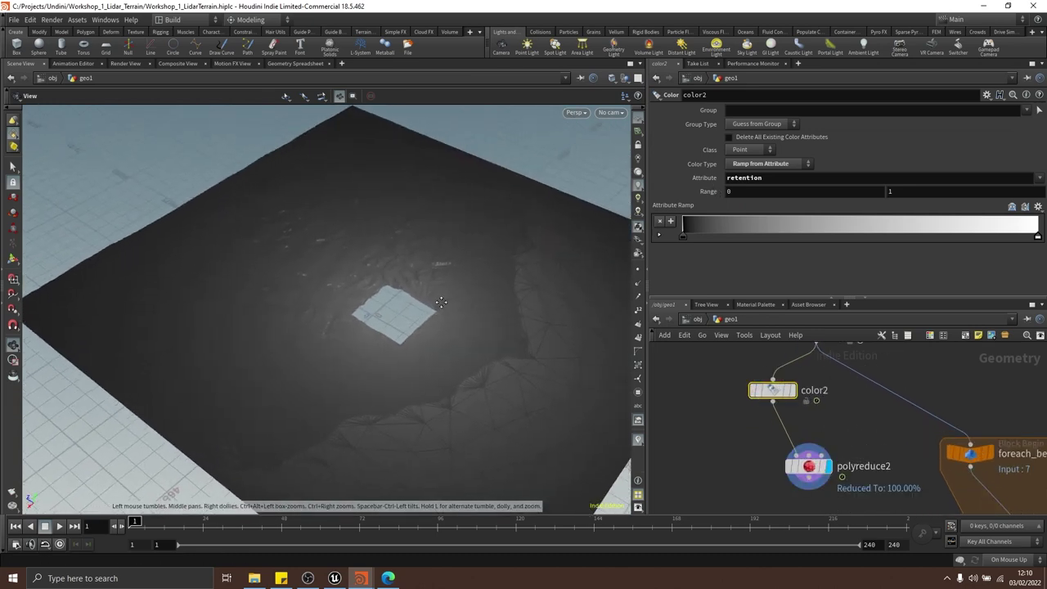
{"action": "middle_click_drag", "start_coordinate": [441, 303], "coordinate": [394, 288]}
{"action": "middle_click_drag", "start_coordinate": [886, 468], "coordinate": [876, 431]}
{"action": "left_click_drag", "start_coordinate": [882, 401], "coordinate": [815, 439]}
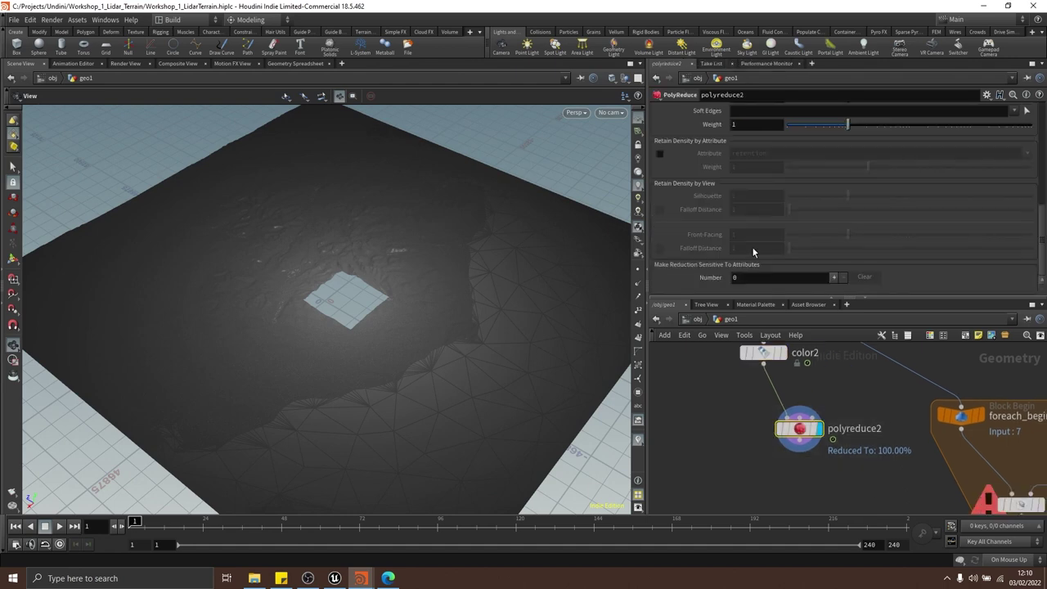
{"action": "scroll", "coordinate": [679, 244], "scroll_direction": "up", "scroll_amount": 2}
{"action": "scroll", "coordinate": [684, 232], "scroll_direction": "down", "scroll_amount": 2}
{"action": "scroll", "coordinate": [680, 220], "scroll_direction": "up", "scroll_amount": 4}
{"action": "scroll", "coordinate": [677, 216], "scroll_direction": "down", "scroll_amount": 3}
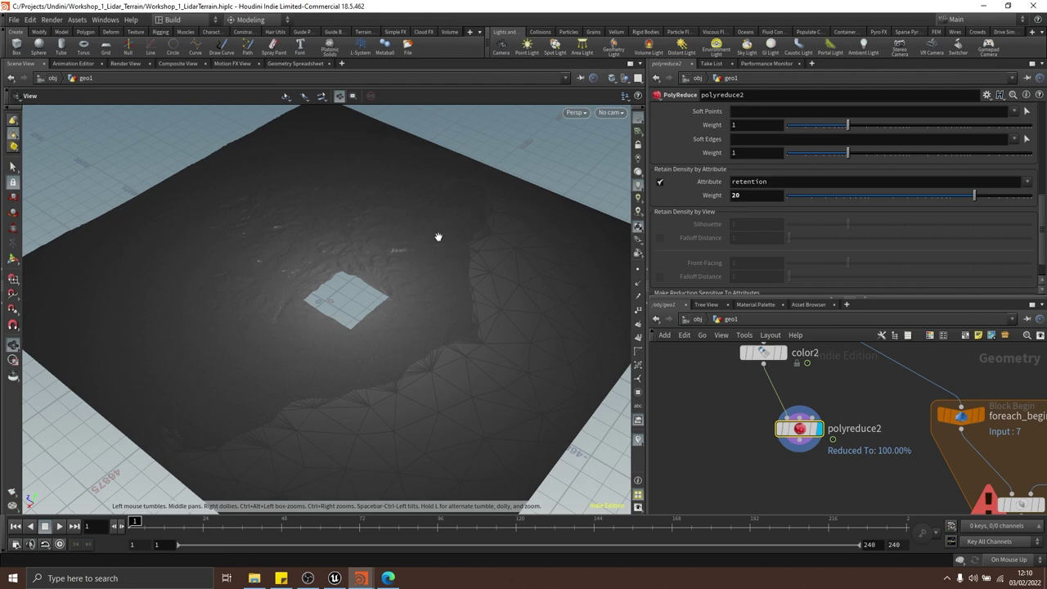
Set polyreduce2's Percent To Keep to 10
{"action": "left_click_drag", "start_coordinate": [361, 279], "coordinate": [358, 308]}
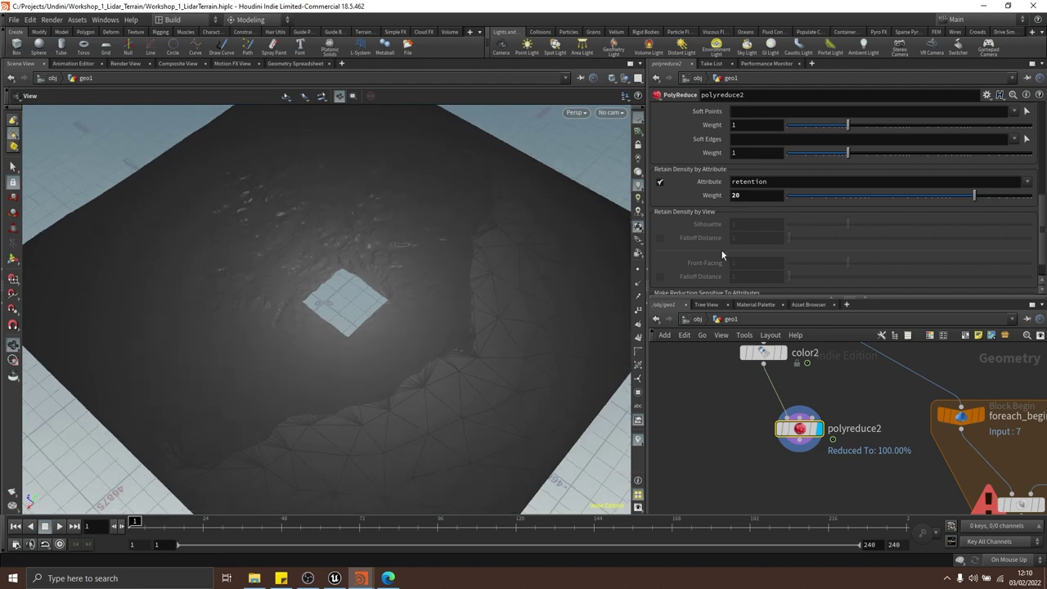
{"action": "right_click_drag", "start_coordinate": [368, 300], "coordinate": [509, 297]}
{"action": "left_click_drag", "start_coordinate": [419, 323], "coordinate": [474, 323]}
{"action": "middle_click_drag", "start_coordinate": [442, 313], "coordinate": [308, 348]}
{"action": "left_click_drag", "start_coordinate": [307, 348], "coordinate": [458, 323]}
{"action": "scroll", "coordinate": [679, 188], "scroll_direction": "up", "scroll_amount": 6}
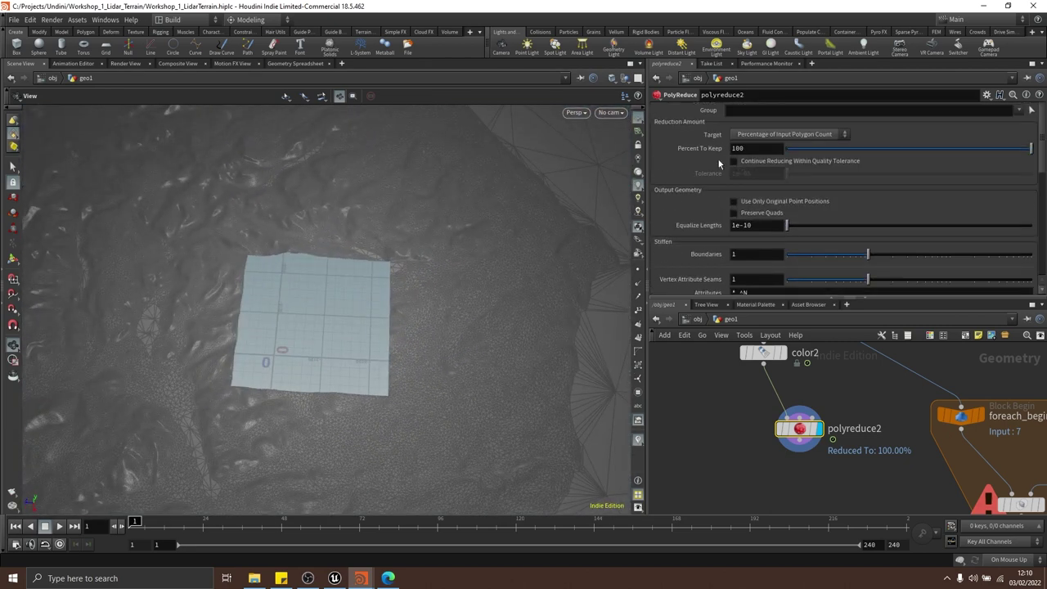
{"action": "left_click", "coordinate": [748, 149]}
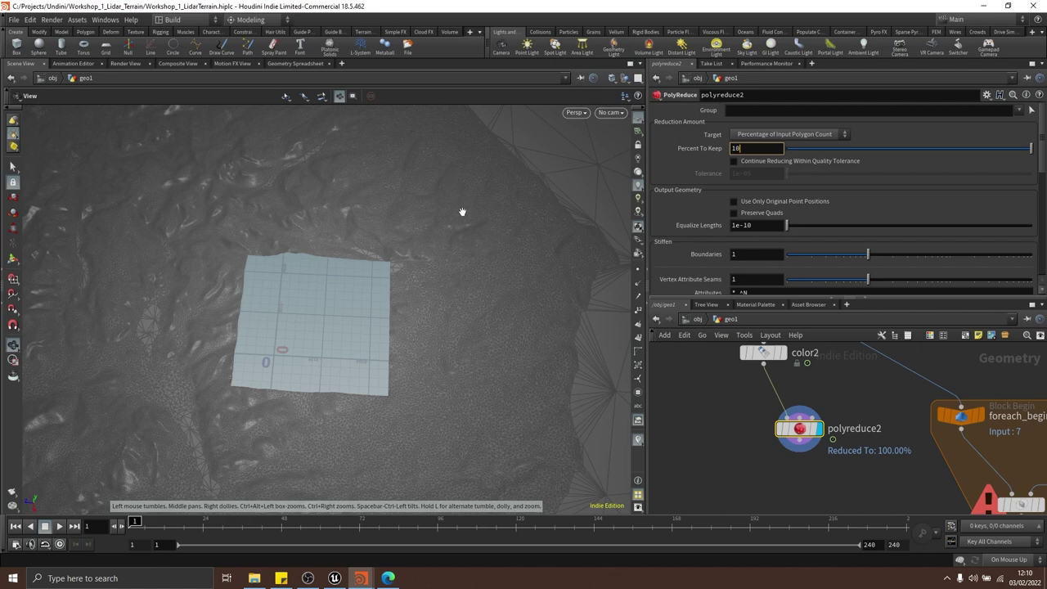
{"action": "key", "text": "Return"}
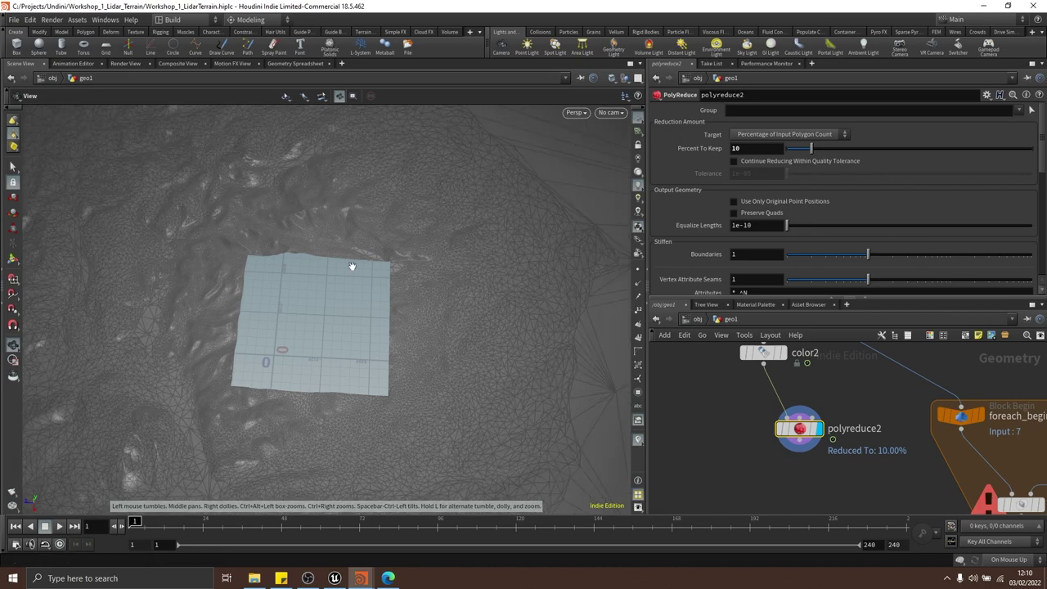
Bypass the color2 node and inspect the reduced mesh around the central hole without the mask colours
{"action": "left_click_drag", "start_coordinate": [435, 277], "coordinate": [319, 282]}
{"action": "scroll", "coordinate": [320, 282], "scroll_direction": "down", "scroll_amount": 3}
{"action": "middle_click_drag", "start_coordinate": [405, 286], "coordinate": [384, 262]}
{"action": "left_click_drag", "start_coordinate": [384, 262], "coordinate": [428, 290]}
{"action": "scroll", "coordinate": [428, 290], "scroll_direction": "down", "scroll_amount": 2}
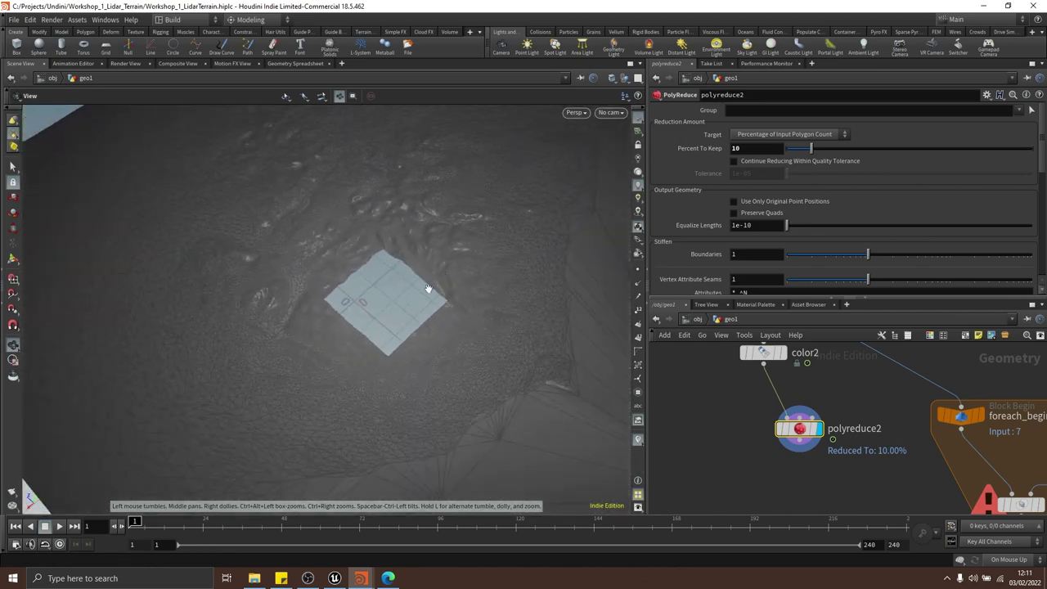
{"action": "scroll", "coordinate": [846, 402], "scroll_direction": "down", "scroll_amount": 2}
{"action": "middle_click_drag", "start_coordinate": [845, 402], "coordinate": [863, 426]}
{"action": "mouse_move", "coordinate": [805, 387]}
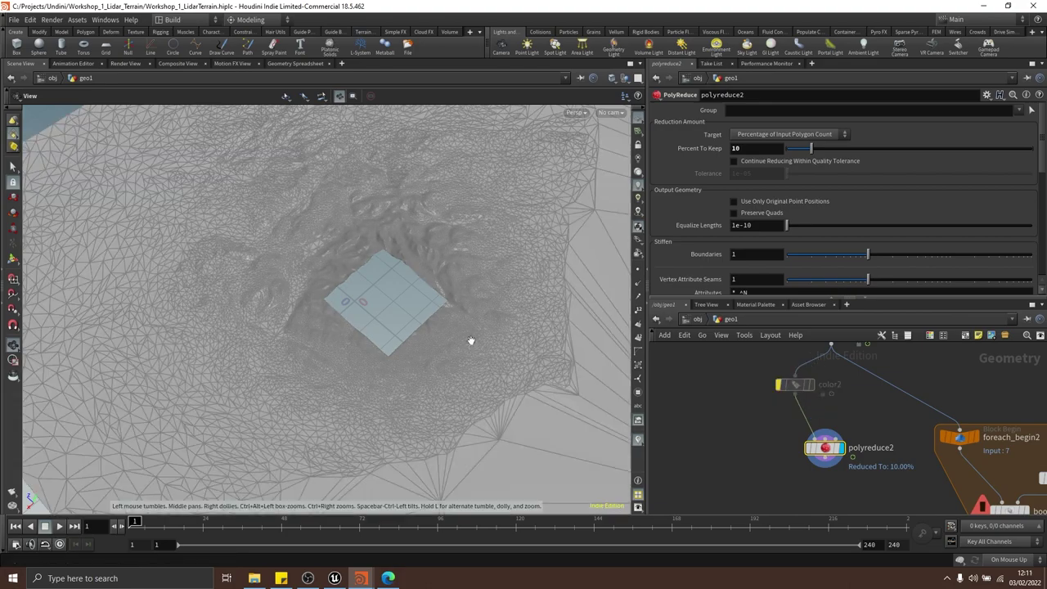
{"action": "mouse_move", "coordinate": [428, 289]}
{"action": "left_mouse_down"}
{"action": "mouse_move", "coordinate": [418, 227]}
{"action": "mouse_move", "coordinate": [367, 237]}
{"action": "mouse_move", "coordinate": [490, 248]}
{"action": "mouse_move", "coordinate": [381, 236]}
{"action": "mouse_move", "coordinate": [460, 231]}
{"action": "mouse_move", "coordinate": [435, 256]}
{"action": "mouse_move", "coordinate": [466, 255]}
{"action": "mouse_move", "coordinate": [425, 246]}
{"action": "mouse_move", "coordinate": [437, 311]}
{"action": "mouse_move", "coordinate": [461, 275]}
{"action": "mouse_move", "coordinate": [455, 256]}
{"action": "mouse_move", "coordinate": [425, 295]}
{"action": "mouse_move", "coordinate": [421, 257]}
{"action": "mouse_move", "coordinate": [474, 248]}
{"action": "mouse_move", "coordinate": [324, 262]}
{"action": "mouse_move", "coordinate": [367, 271]}
{"action": "mouse_move", "coordinate": [397, 368]}
{"action": "mouse_move", "coordinate": [370, 362]}
{"action": "mouse_move", "coordinate": [367, 334]}
{"action": "mouse_move", "coordinate": [300, 355]}
{"action": "mouse_move", "coordinate": [460, 210]}
{"action": "mouse_move", "coordinate": [353, 259]}
{"action": "mouse_move", "coordinate": [236, 229]}
{"action": "mouse_move", "coordinate": [334, 221]}
{"action": "mouse_move", "coordinate": [407, 261]}
{"action": "mouse_move", "coordinate": [400, 249]}
{"action": "mouse_move", "coordinate": [397, 275]}
{"action": "mouse_move", "coordinate": [404, 261]}
{"action": "mouse_move", "coordinate": [419, 283]}
{"action": "left_mouse_up"}
{"action": "scroll", "coordinate": [381, 237], "scroll_direction": "up", "scroll_amount": 3}
{"action": "scroll", "coordinate": [434, 256], "scroll_direction": "up", "scroll_amount": 3}
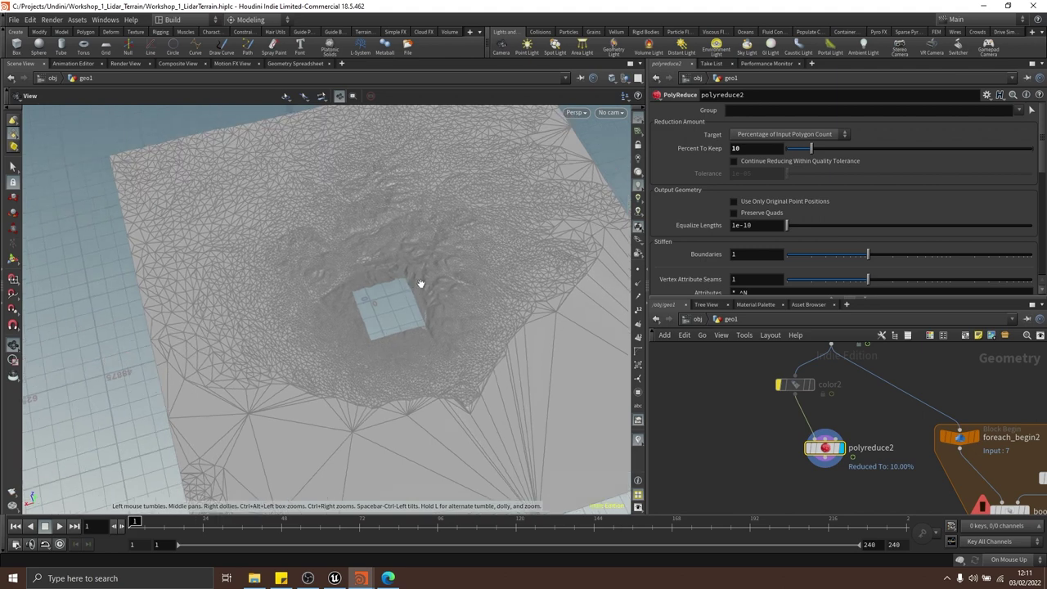
Try a weight of 50 for polyreduce2's Retain Density by Attribute and inspect the mesh
{"action": "left_click_drag", "start_coordinate": [863, 421], "coordinate": [802, 468]}
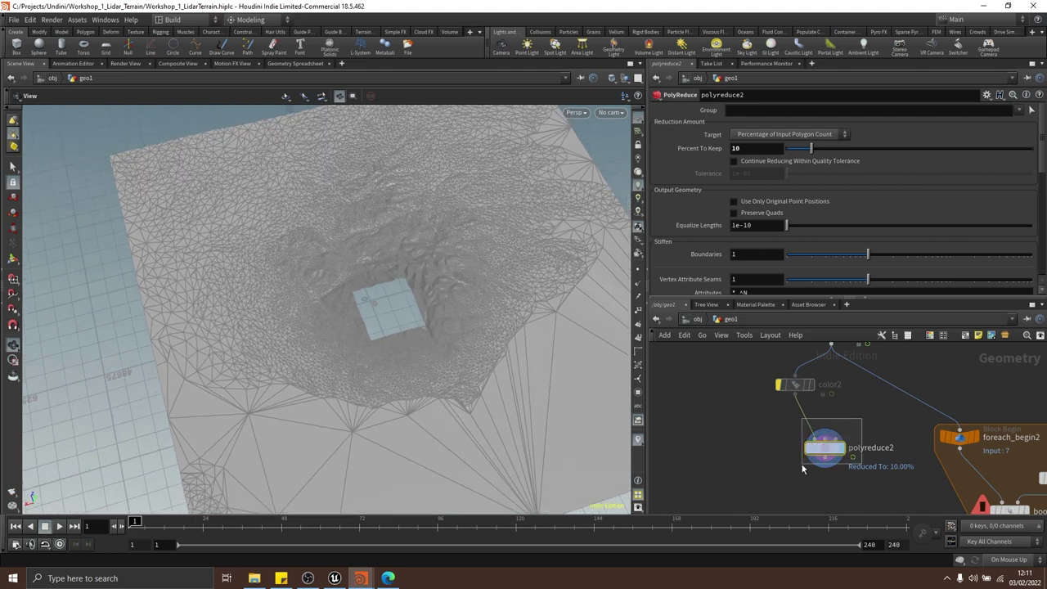
{"action": "scroll", "coordinate": [420, 298], "scroll_direction": "up", "scroll_amount": 3}
{"action": "scroll", "coordinate": [696, 194], "scroll_direction": "down", "scroll_amount": 2}
{"action": "scroll", "coordinate": [697, 196], "scroll_direction": "down", "scroll_amount": 4}
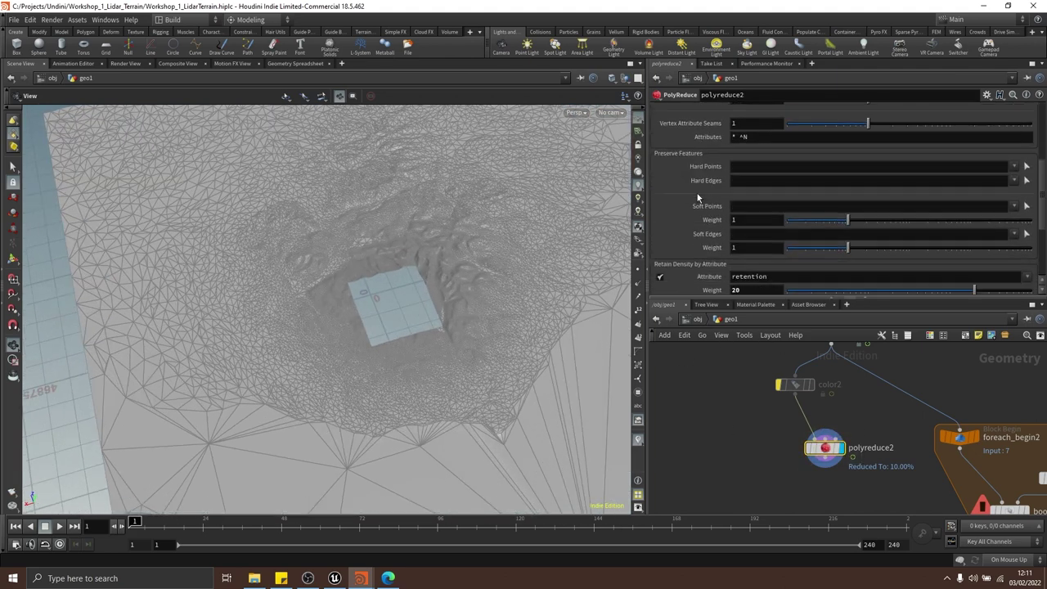
{"action": "left_click", "coordinate": [751, 204]}
{"action": "type", "text": "5"}
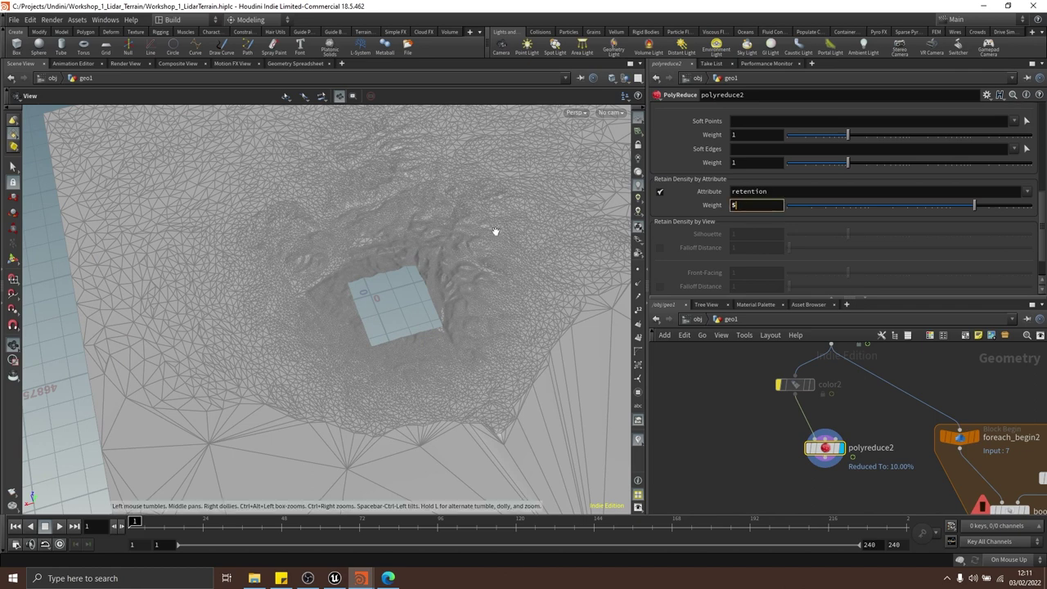
{"action": "type", "text": "0"}
{"action": "key", "text": "Return"}
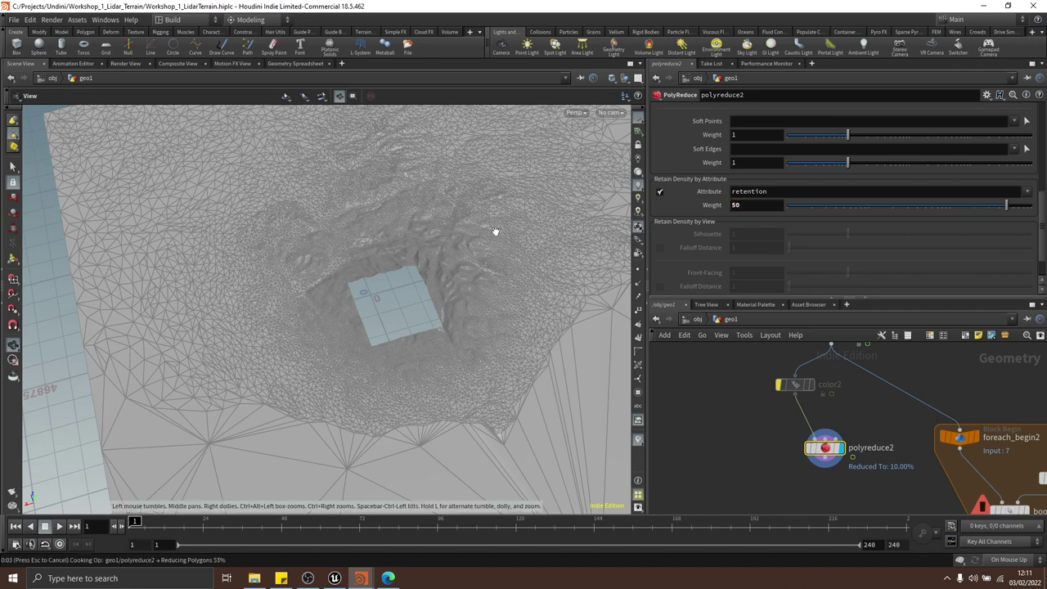
{"action": "left_click_drag", "start_coordinate": [496, 232], "coordinate": [448, 288]}
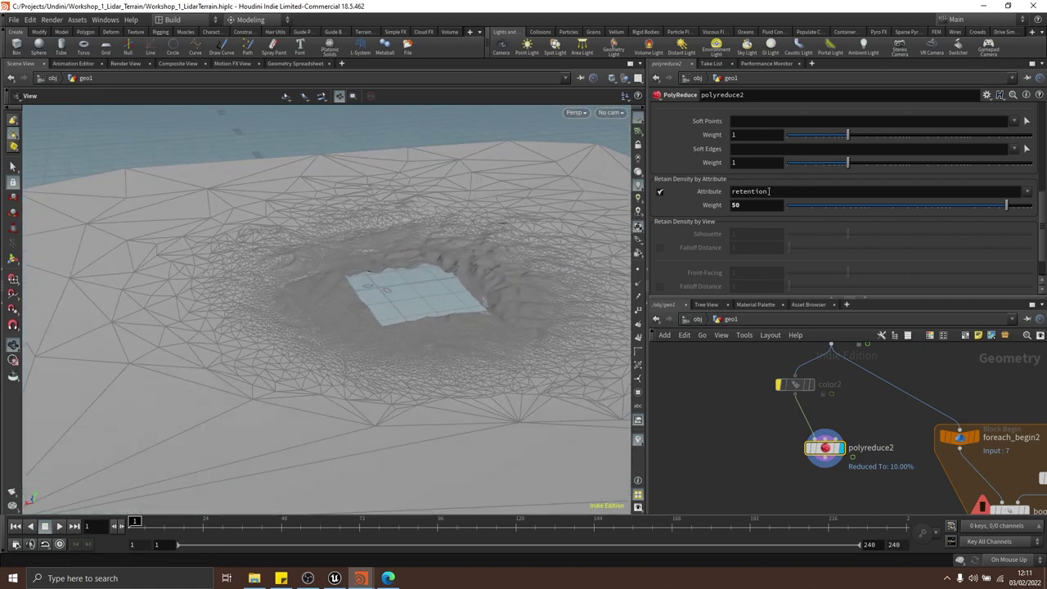
Try a retention weight of 30 on polyreduce2 and examine the terrain from above and at ground level
{"action": "type", "text": "3"}
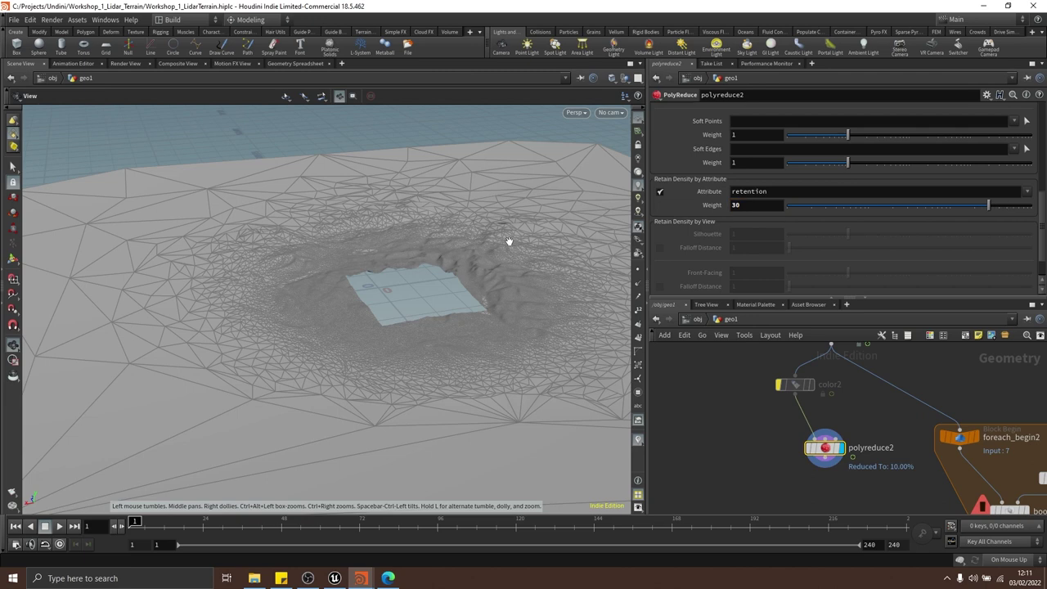
{"action": "key", "text": "Return"}
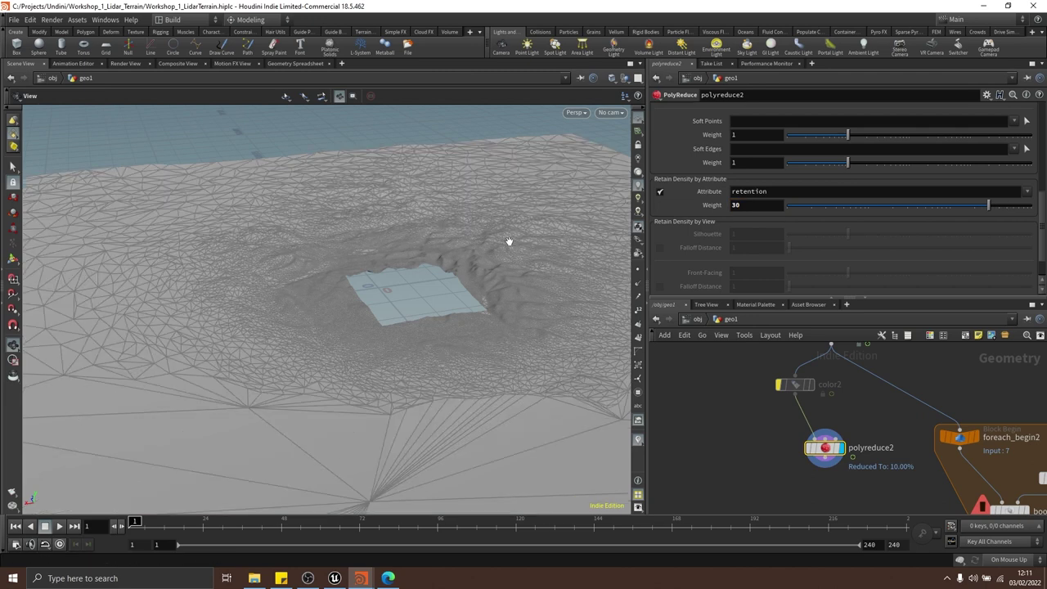
{"action": "left_click_drag", "start_coordinate": [509, 238], "coordinate": [538, 255]}
{"action": "middle_click_drag", "start_coordinate": [539, 255], "coordinate": [433, 278]}
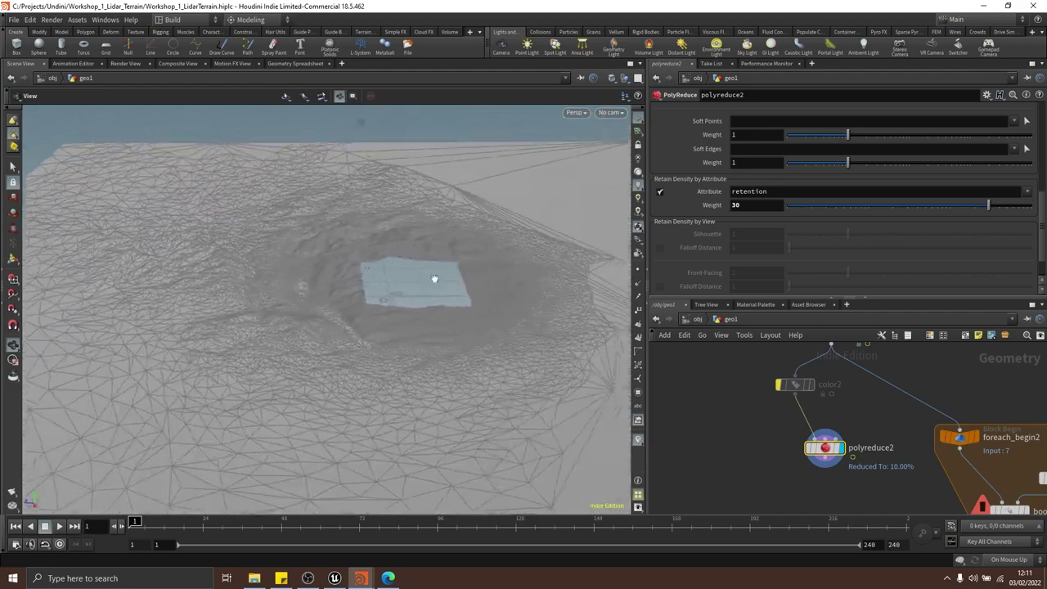
{"action": "left_click_drag", "start_coordinate": [432, 278], "coordinate": [381, 292]}
{"action": "right_click_drag", "start_coordinate": [381, 292], "coordinate": [472, 190]}
{"action": "left_click_drag", "start_coordinate": [471, 190], "coordinate": [318, 342]}
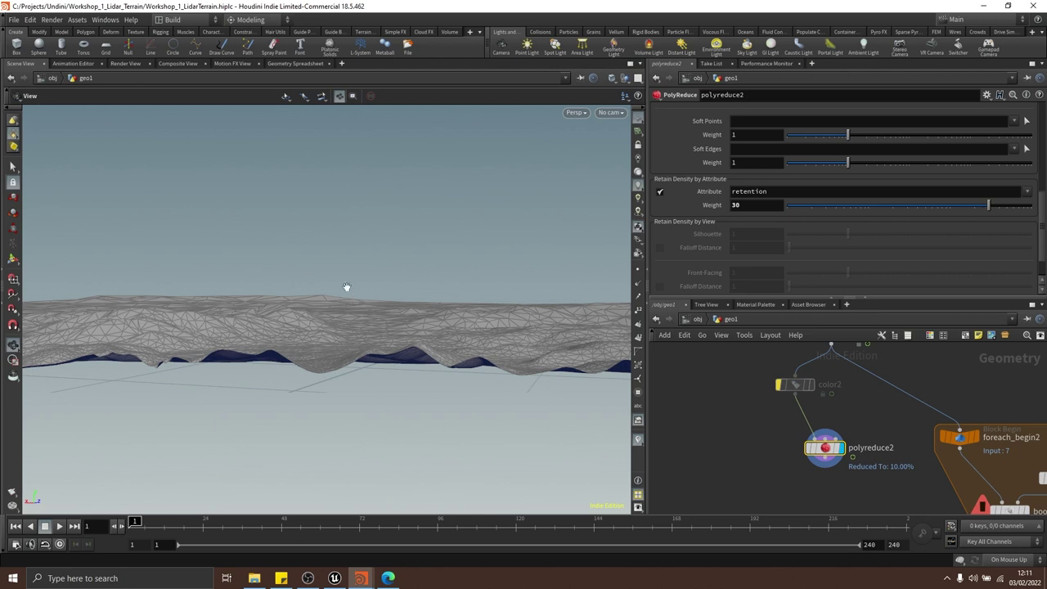
Try a retention weight of 25 on polyreduce2 and check the terrain at a low angle
{"action": "double_click", "coordinate": [747, 207]}
{"action": "type", "text": "25"}
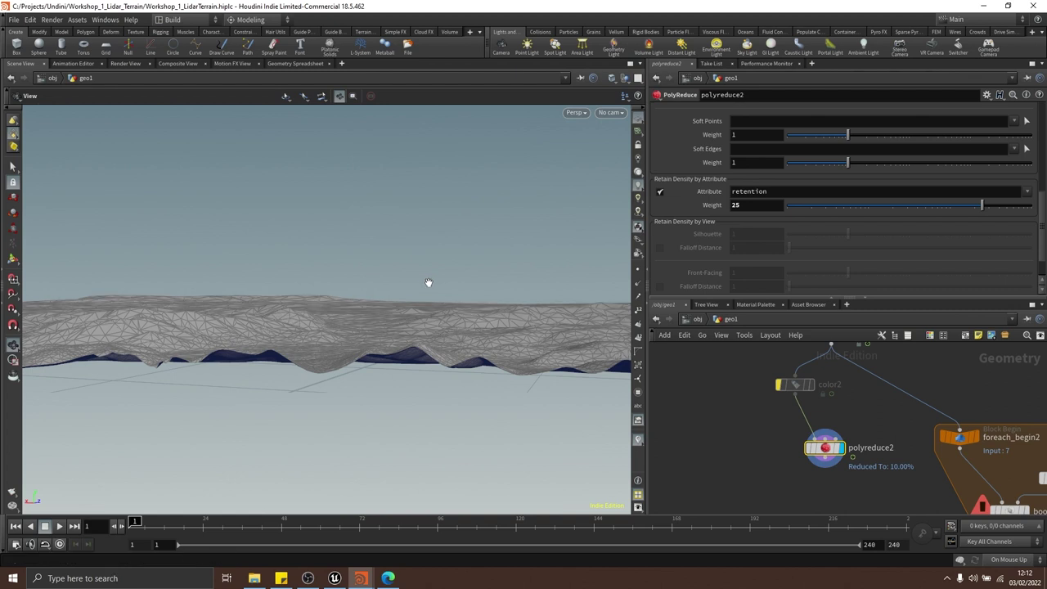
{"action": "left_click_drag", "start_coordinate": [384, 287], "coordinate": [380, 304]}
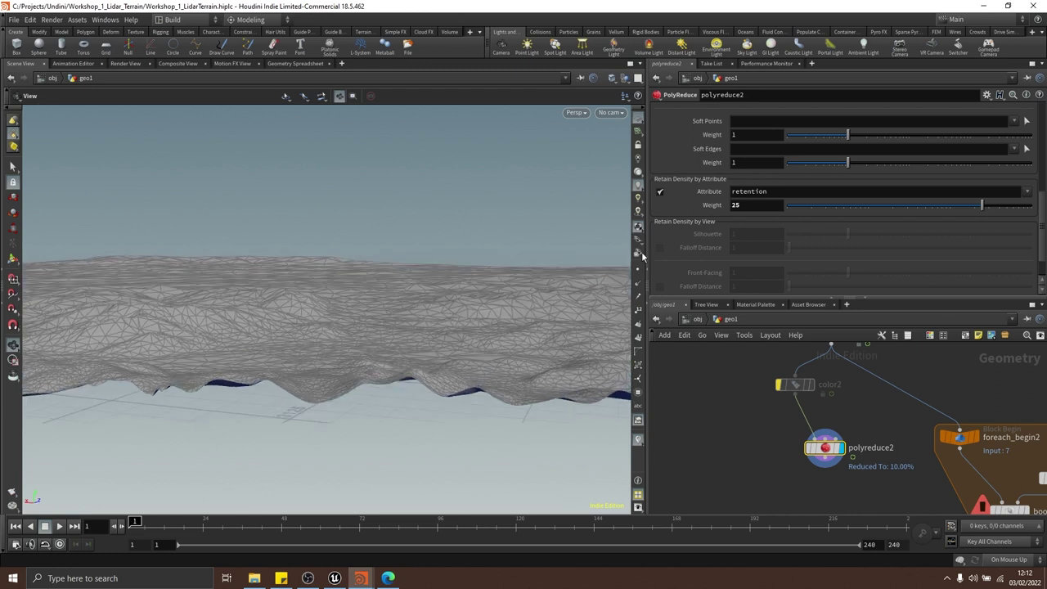
Set polyreduce2's retention weight to 20 and switch the display to color2 to view the unreduced terrain
{"action": "left_click", "coordinate": [743, 207]}
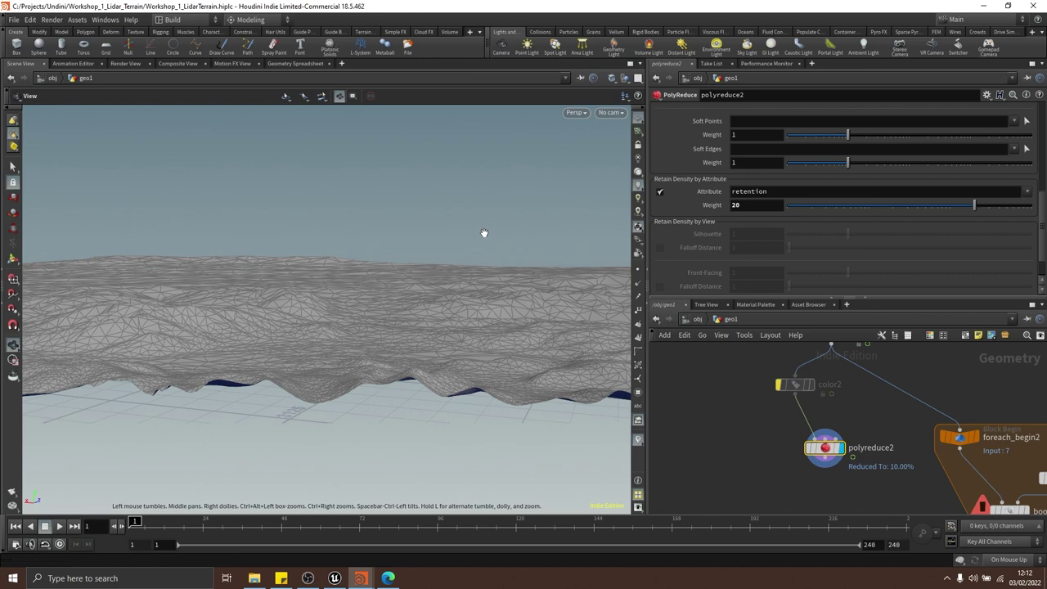
{"action": "left_click_drag", "start_coordinate": [339, 221], "coordinate": [378, 315]}
{"action": "middle_click_drag", "start_coordinate": [787, 407], "coordinate": [766, 432]}
{"action": "mouse_move", "coordinate": [801, 399]}
{"action": "left_click_drag", "start_coordinate": [336, 291], "coordinate": [393, 294]}
{"action": "left_click_drag", "start_coordinate": [605, 344], "coordinate": [359, 315]}
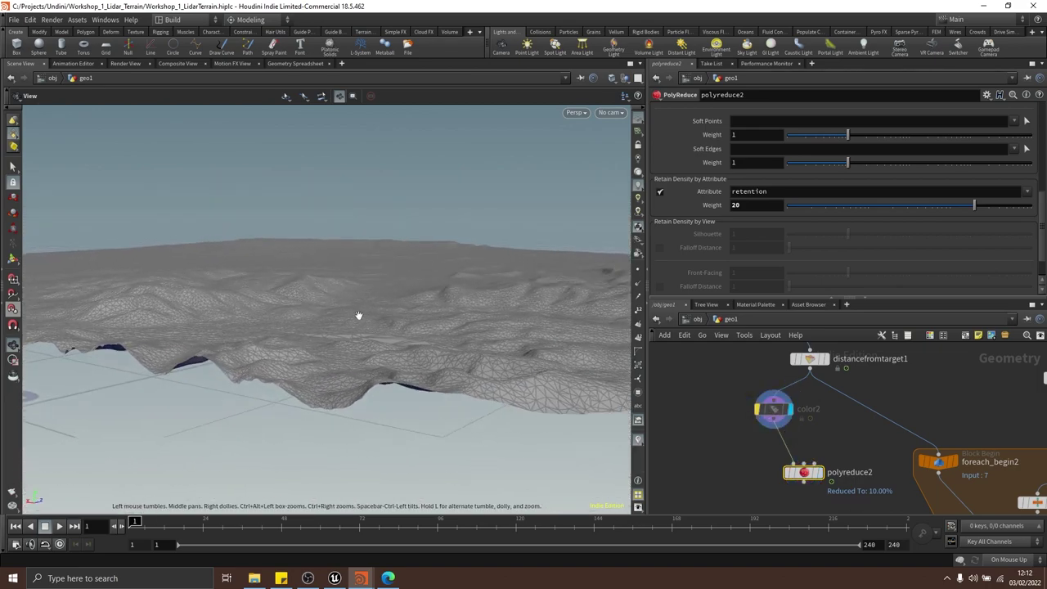
Shade the viewport smoothly without wireframe and switch the display to polyreduce2 to compare it with the unreduced terrain
{"action": "left_click", "coordinate": [612, 78]}
{"action": "left_click", "coordinate": [630, 179]}
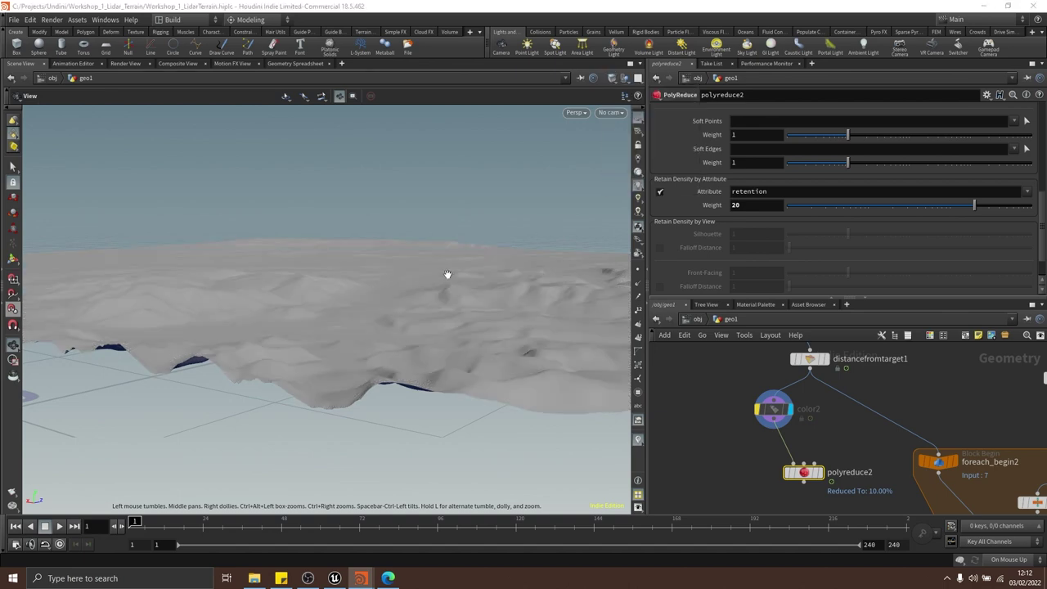
{"action": "mouse_move", "coordinate": [421, 286]}
{"action": "left_mouse_down"}
{"action": "mouse_move", "coordinate": [432, 279]}
{"action": "mouse_move", "coordinate": [617, 329]}
{"action": "mouse_move", "coordinate": [418, 283]}
{"action": "left_mouse_up"}
{"action": "mouse_move", "coordinate": [808, 471]}
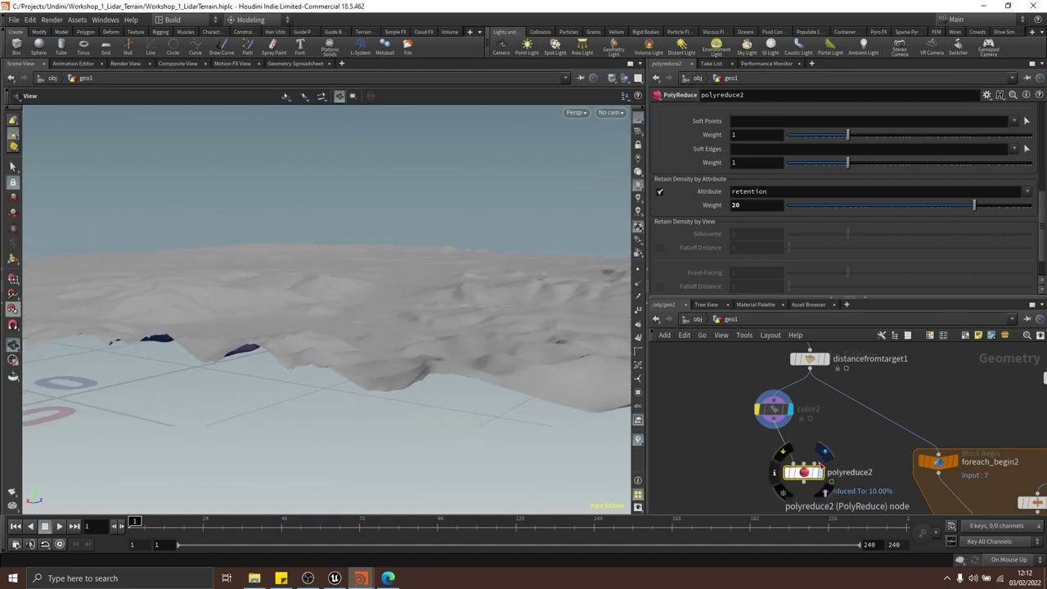
{"action": "left_click", "coordinate": [821, 456]}
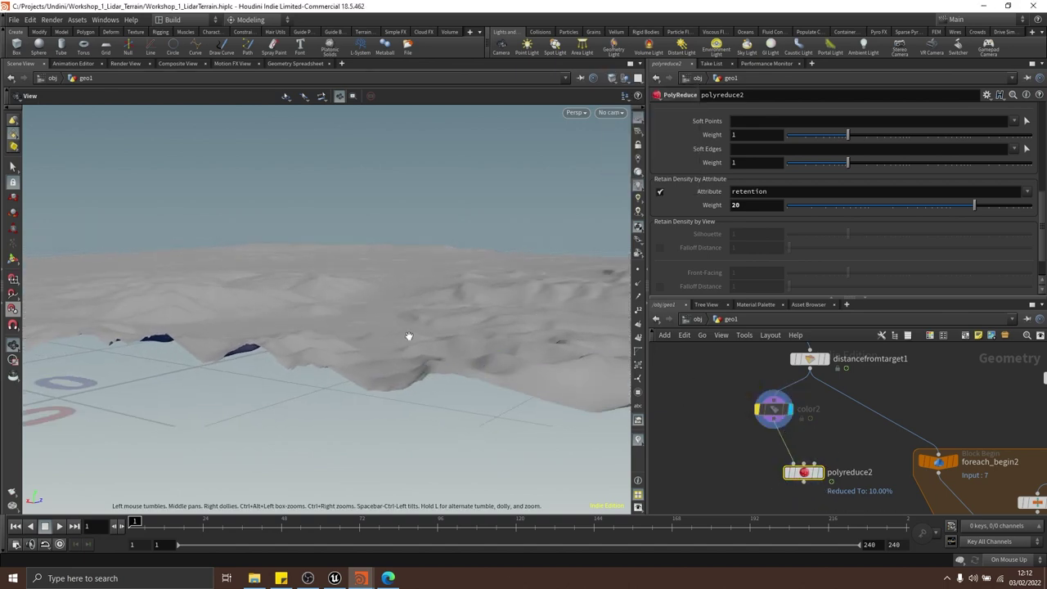
Compare color2's unreduced terrain with polyreduce2's result at a low angle
{"action": "left_click_drag", "start_coordinate": [409, 333], "coordinate": [581, 367]}
{"action": "mouse_move", "coordinate": [458, 328]}
{"action": "left_mouse_down"}
{"action": "mouse_move", "coordinate": [432, 332]}
{"action": "mouse_move", "coordinate": [448, 331]}
{"action": "left_mouse_up"}
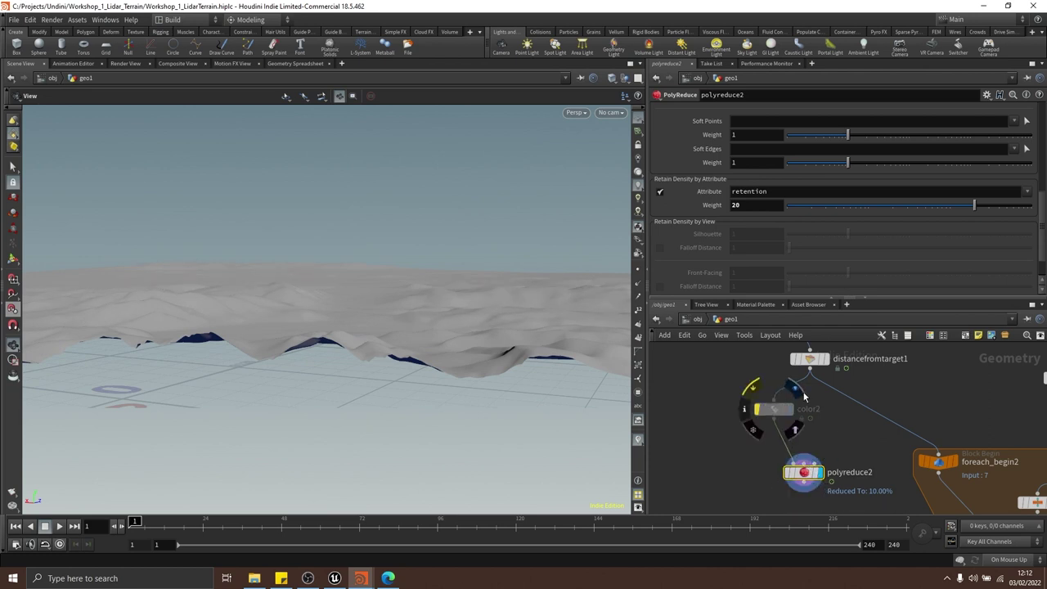
{"action": "left_click", "coordinate": [827, 453]}
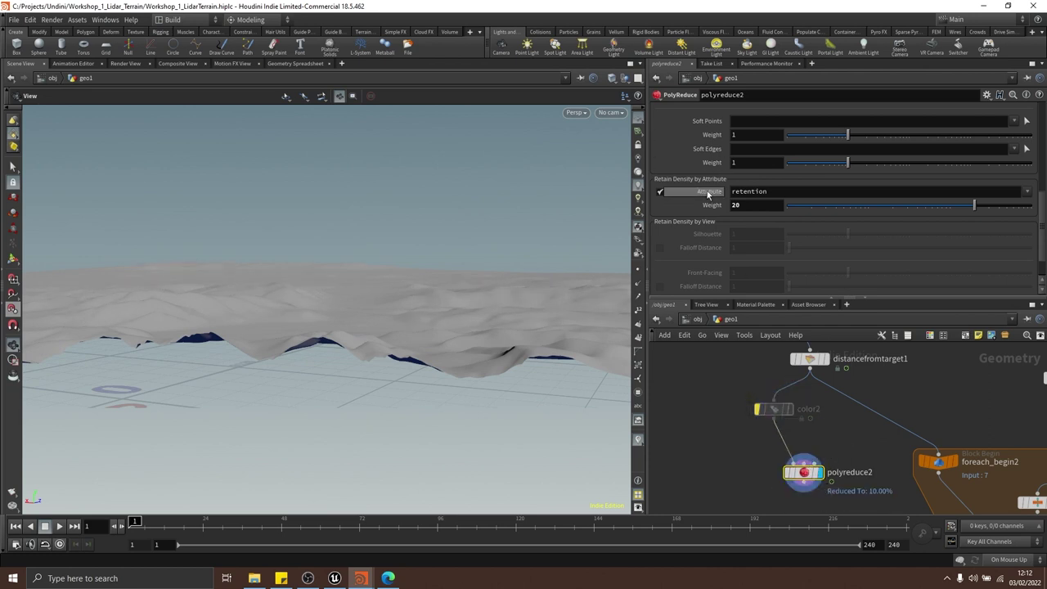
Set polyreduce2's percent to keep to 25 and view the reduced terrain from above
{"action": "scroll", "coordinate": [709, 196], "scroll_direction": "up", "scroll_amount": 5}
{"action": "left_click", "coordinate": [754, 148]}
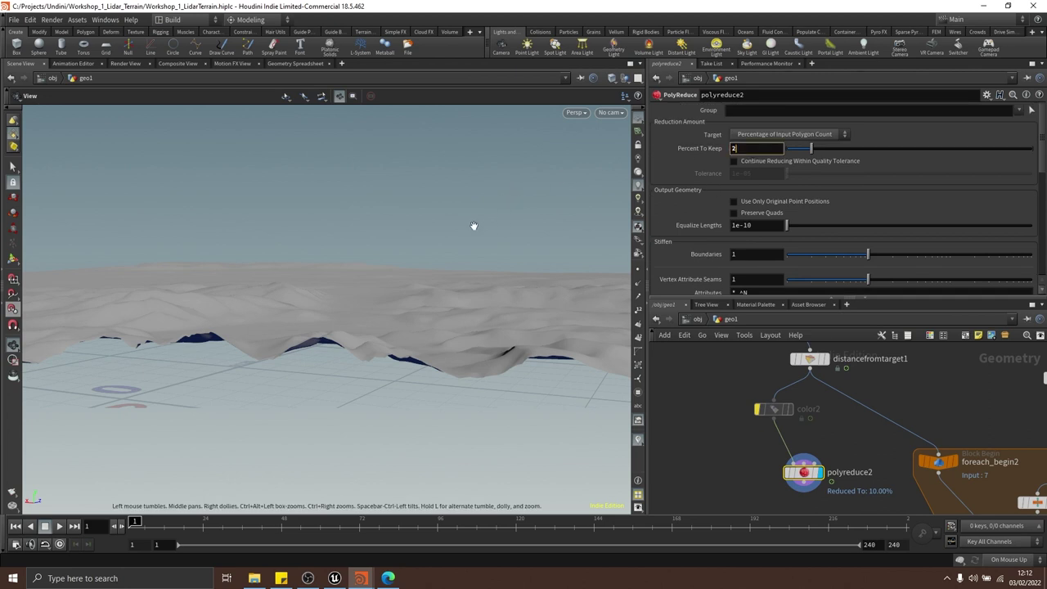
{"action": "left_click_drag", "start_coordinate": [471, 226], "coordinate": [411, 346]}
{"action": "middle_click_drag", "start_coordinate": [411, 346], "coordinate": [425, 254]}
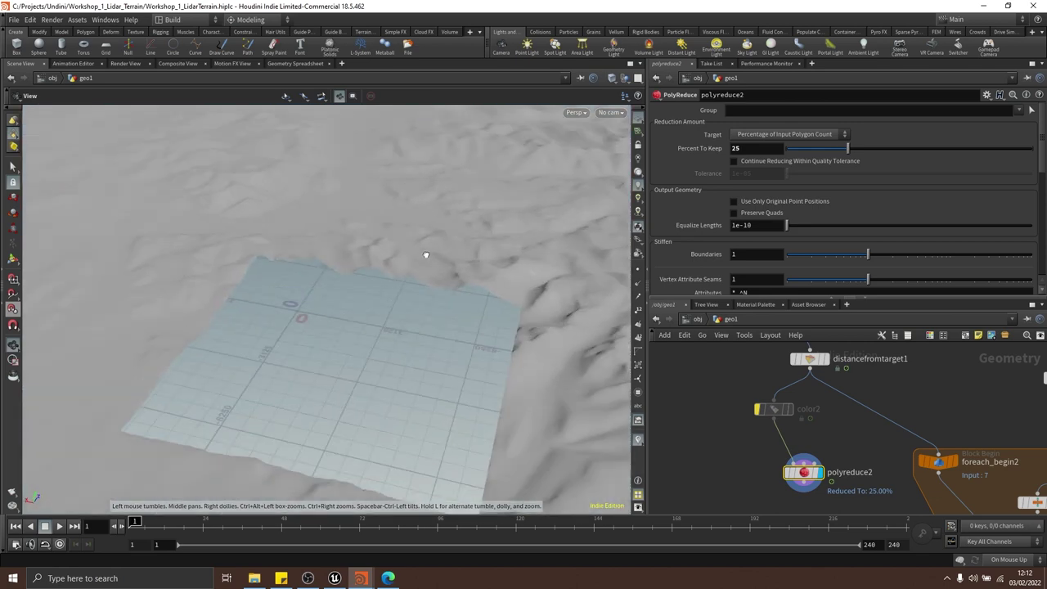
{"action": "left_click_drag", "start_coordinate": [426, 254], "coordinate": [416, 317]}
Compare the polygon counts of distancefromtarget1 and polyreduce2 in their node info
{"action": "middle_click_drag", "start_coordinate": [850, 433], "coordinate": [843, 468]}
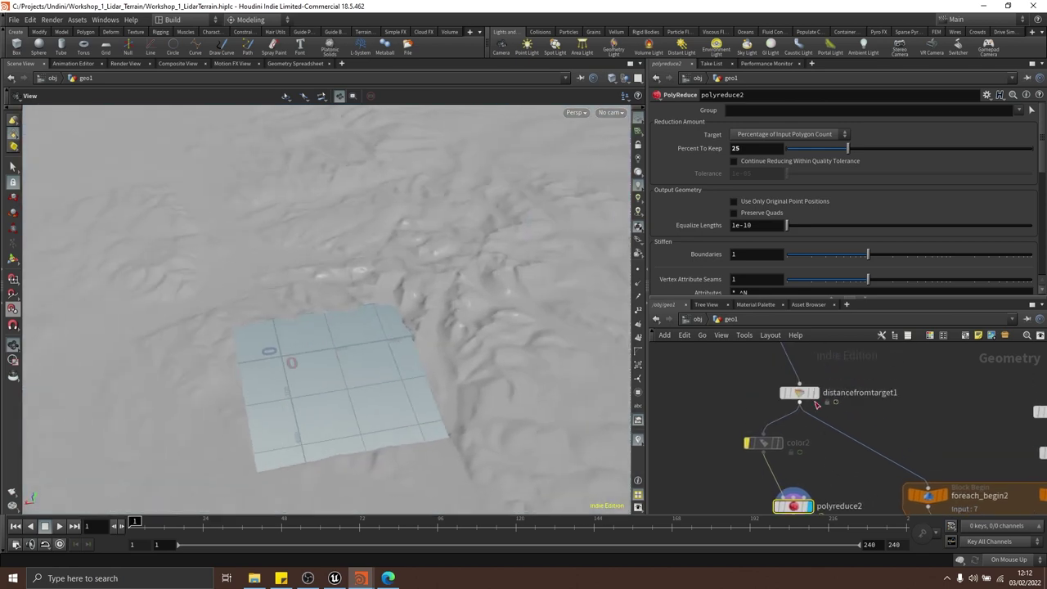
{"action": "middle_click", "coordinate": [774, 395]}
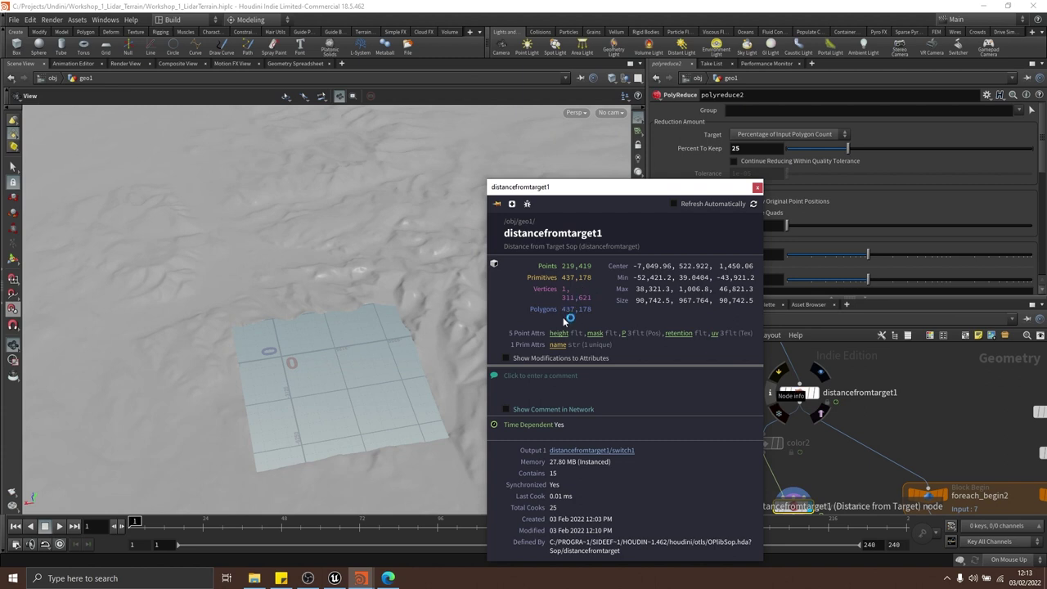
{"action": "middle_click_drag", "start_coordinate": [855, 430], "coordinate": [849, 392]}
{"action": "scroll", "coordinate": [848, 393], "scroll_direction": "down", "scroll_amount": 3}
{"action": "scroll", "coordinate": [822, 424], "scroll_direction": "up", "scroll_amount": 4}
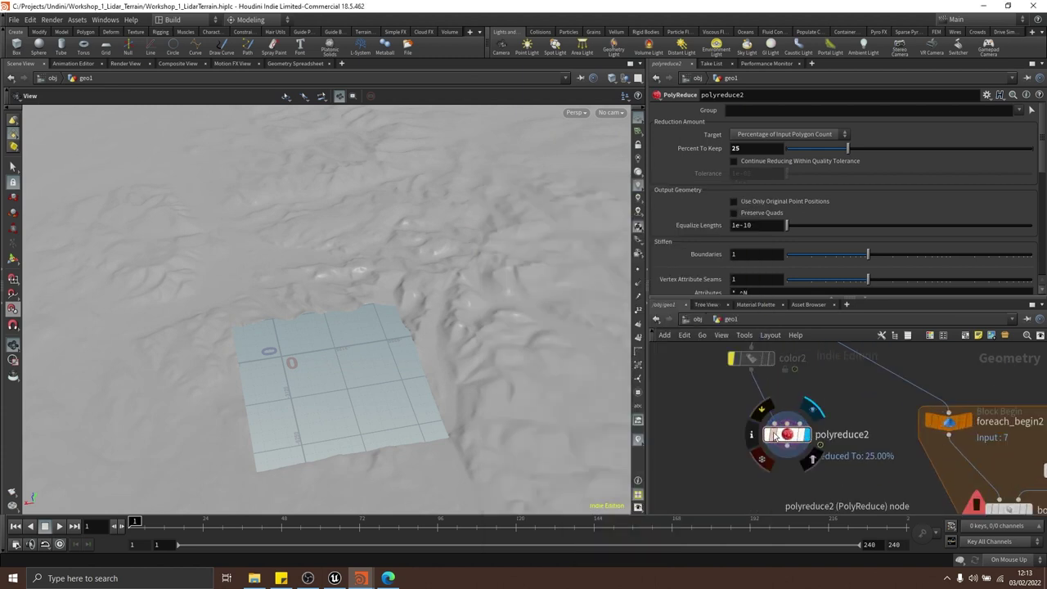
{"action": "left_click", "coordinate": [777, 437]}
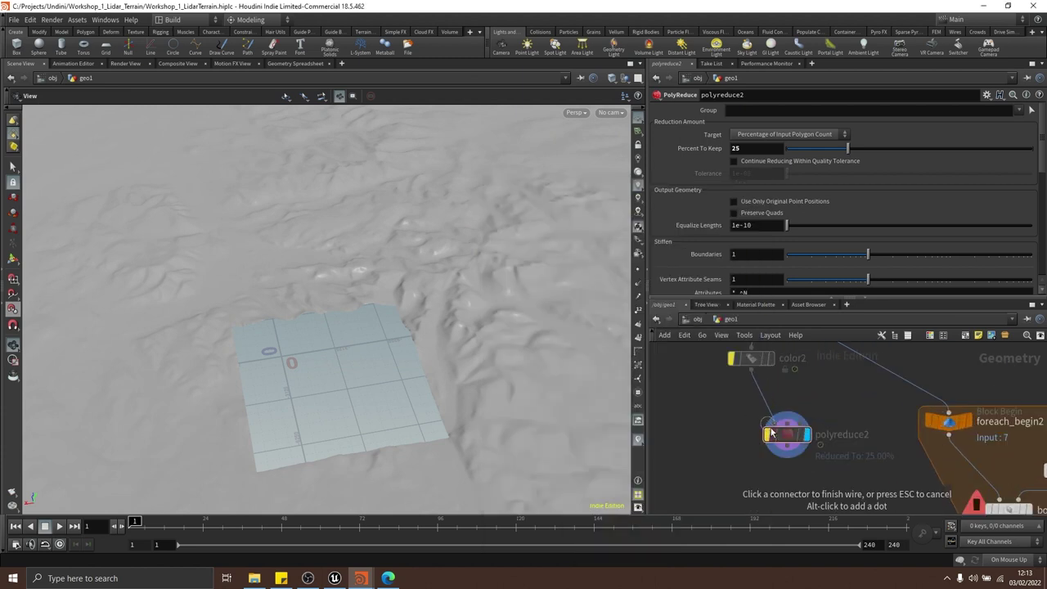
{"action": "left_click", "coordinate": [774, 421]}
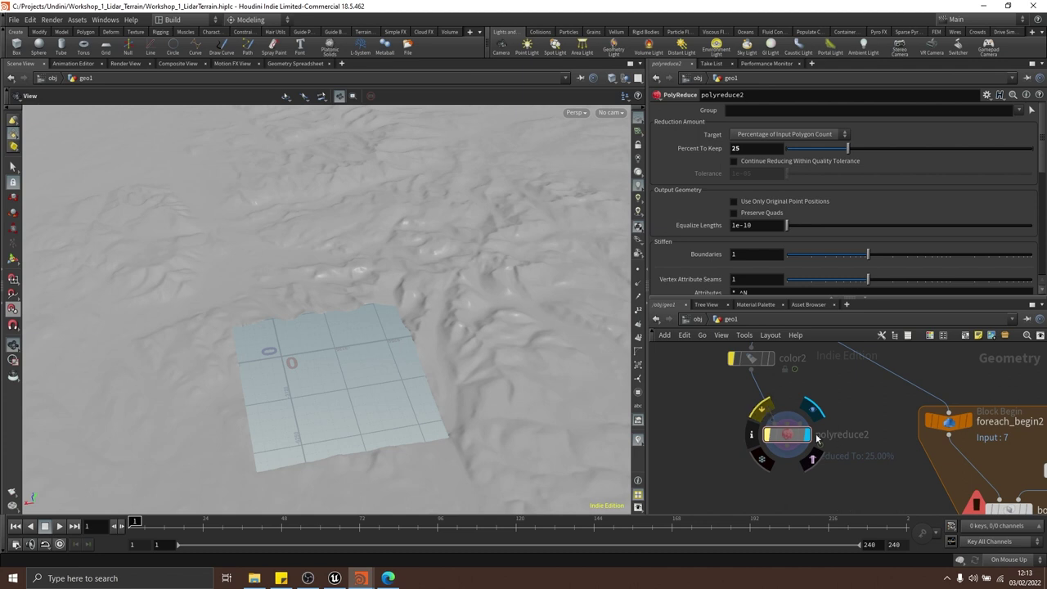
{"action": "left_click", "coordinate": [803, 438]}
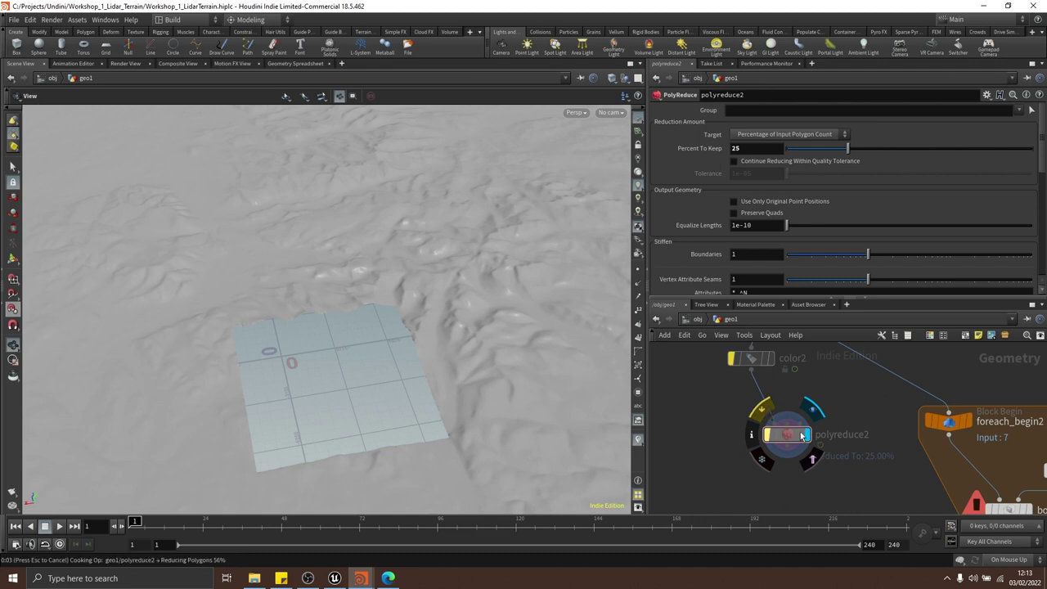
{"action": "left_click", "coordinate": [753, 438]}
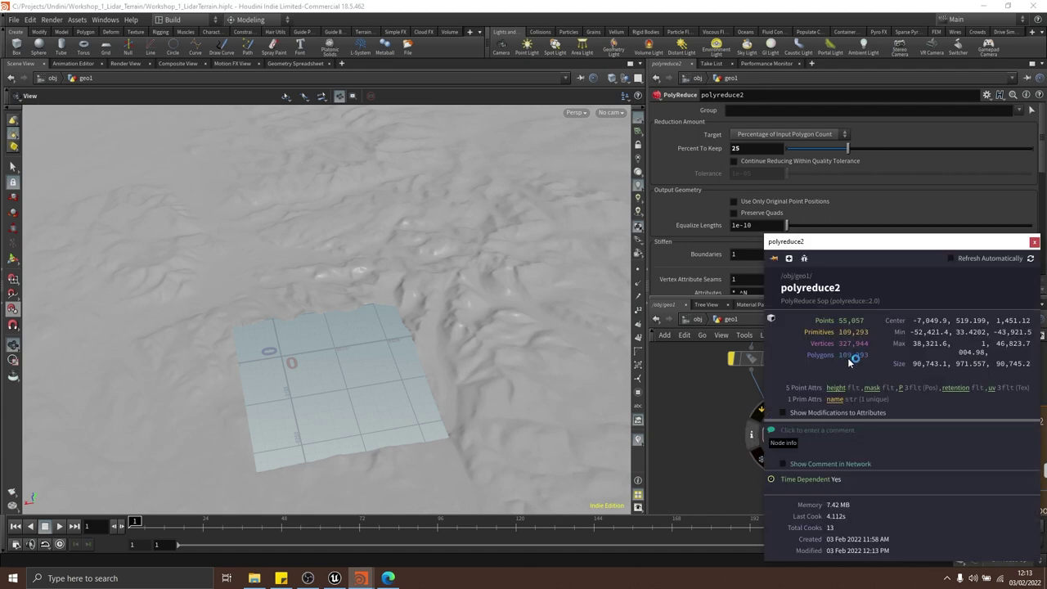
Connect polyreduce2's output to foreach_begin2 so that the loop cuts the reduced terrain
{"action": "middle_click_drag", "start_coordinate": [734, 385], "coordinate": [727, 437]}
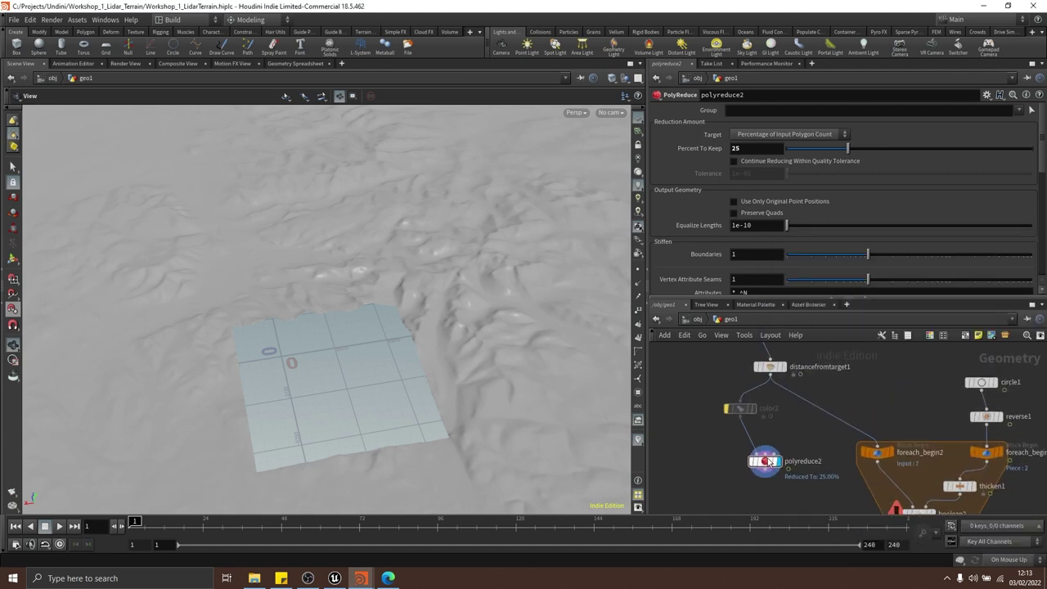
{"action": "left_click_drag", "start_coordinate": [763, 461], "coordinate": [746, 443]}
{"action": "middle_click_drag", "start_coordinate": [828, 491], "coordinate": [773, 332]}
{"action": "left_click", "coordinate": [698, 391]}
{"action": "left_click", "coordinate": [827, 381]}
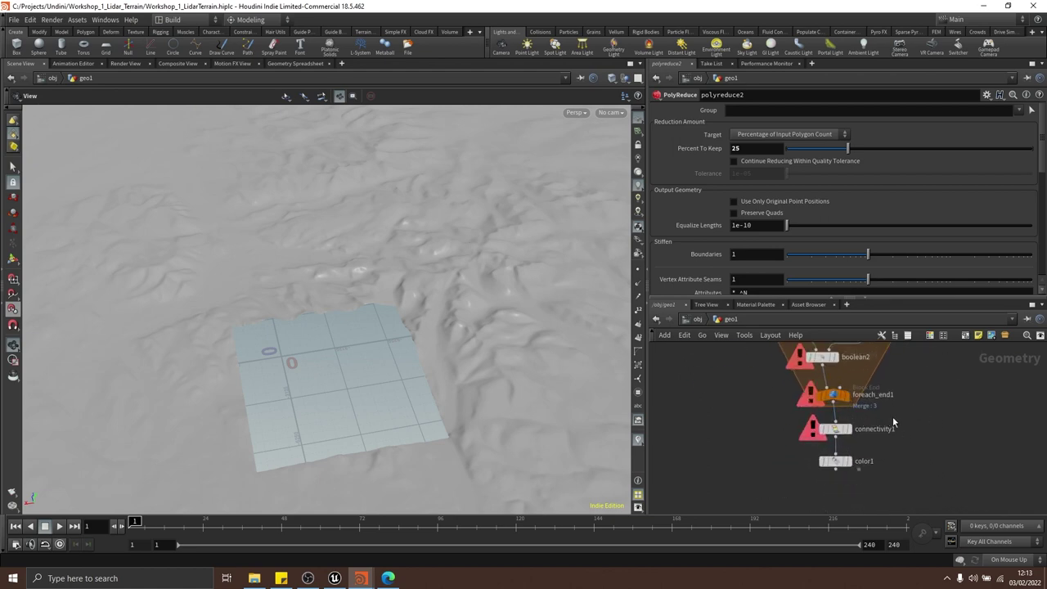
Set the viewport shading to Smooth Wire Shaded to show the mesh density of the whole terrain
{"action": "scroll", "coordinate": [404, 326], "scroll_direction": "down", "scroll_amount": 3}
{"action": "middle_click_drag", "start_coordinate": [444, 264], "coordinate": [448, 231]}
{"action": "left_click", "coordinate": [611, 79]}
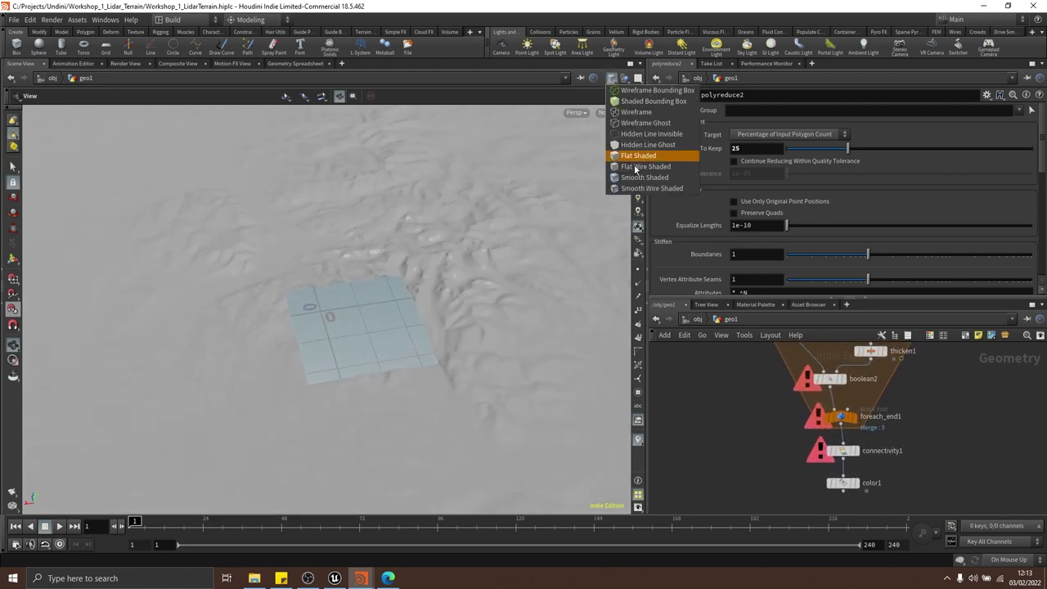
{"action": "left_click", "coordinate": [643, 190]}
{"action": "scroll", "coordinate": [458, 246], "scroll_direction": "down", "scroll_amount": 5}
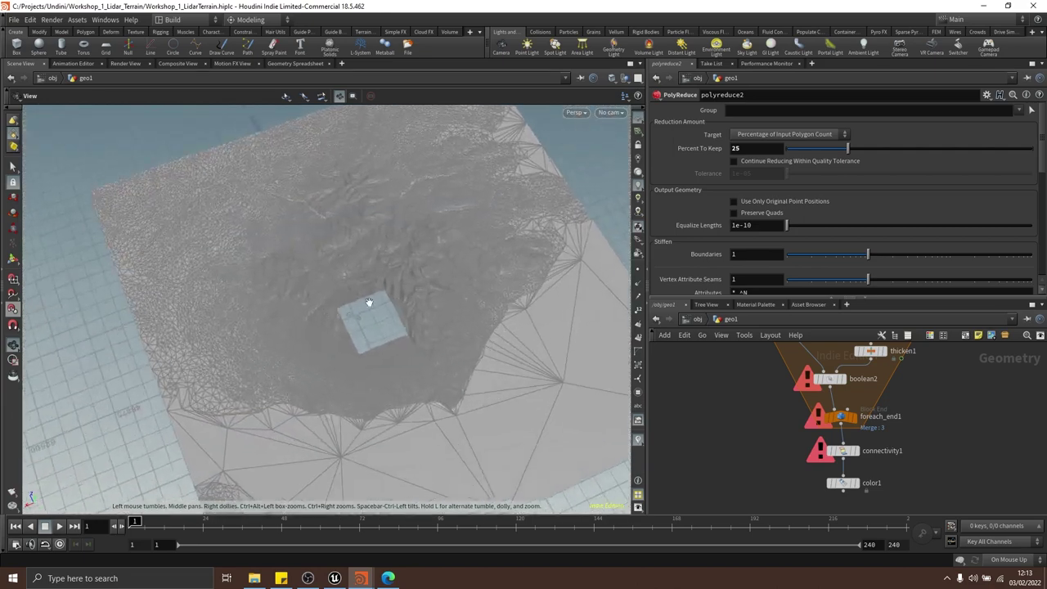
Display color1 to recook the coloured terrain segments from the reduced mesh and save the scene
{"action": "middle_click_drag", "start_coordinate": [891, 438], "coordinate": [883, 403]}
{"action": "mouse_move", "coordinate": [840, 448]}
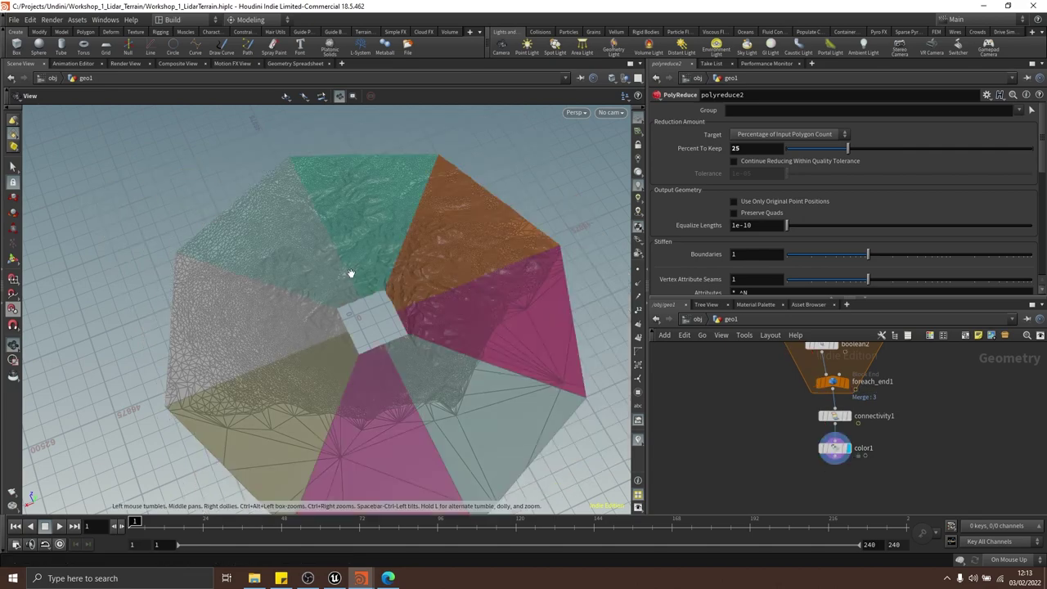
{"action": "scroll", "coordinate": [405, 270], "scroll_direction": "up", "scroll_amount": 5}
{"action": "key", "text": "ctrl+s"}
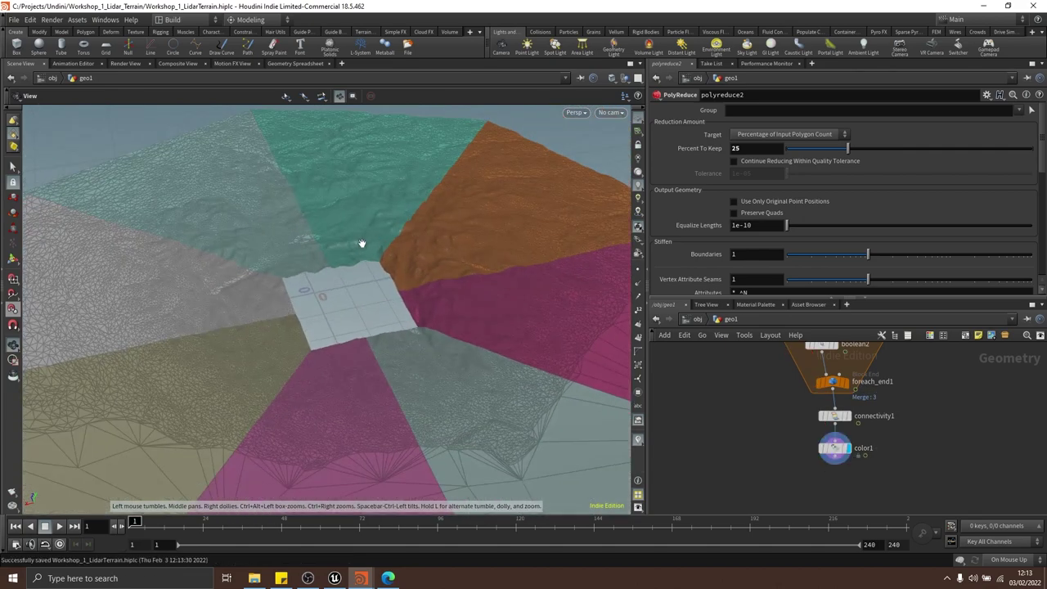
{"action": "scroll", "coordinate": [352, 247], "scroll_direction": "up", "scroll_amount": 2}
{"action": "scroll", "coordinate": [350, 249], "scroll_direction": "down", "scroll_amount": 3}
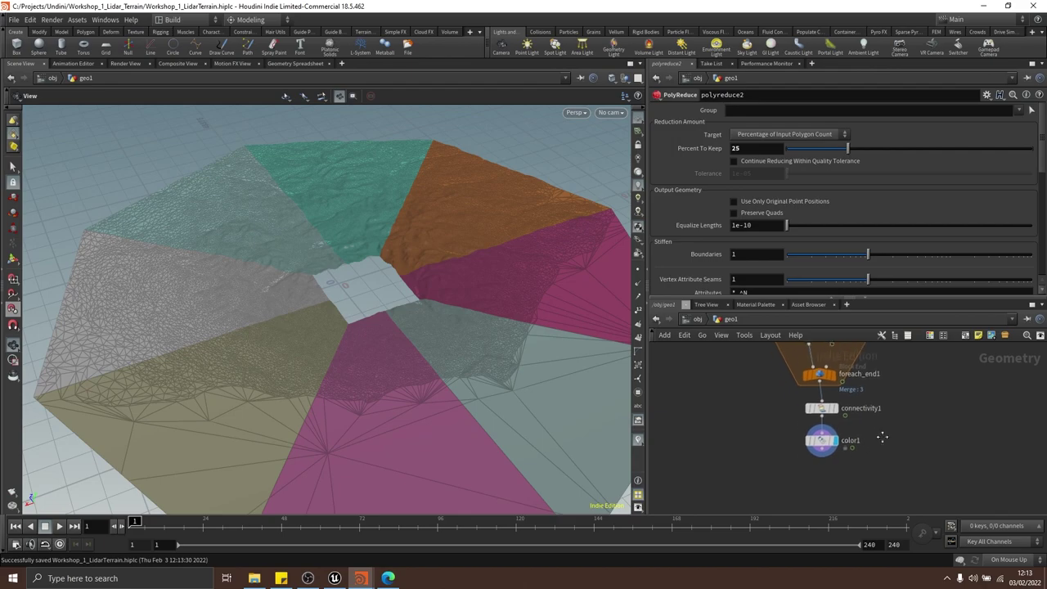
Display connectivity1 and examine the reduced mesh around the central opening
{"action": "scroll", "coordinate": [846, 442], "scroll_direction": "up", "scroll_amount": 2}
{"action": "left_click", "coordinate": [843, 390]}
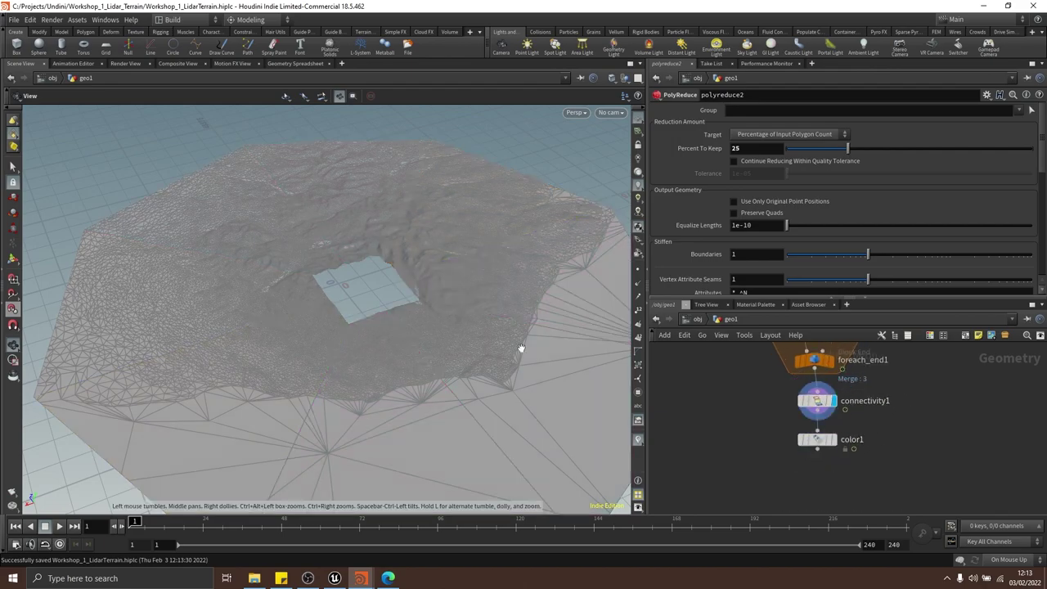
{"action": "left_click_drag", "start_coordinate": [518, 350], "coordinate": [364, 196]}
{"action": "scroll", "coordinate": [318, 301], "scroll_direction": "up", "scroll_amount": 4}
{"action": "scroll", "coordinate": [316, 255], "scroll_direction": "down", "scroll_amount": 5}
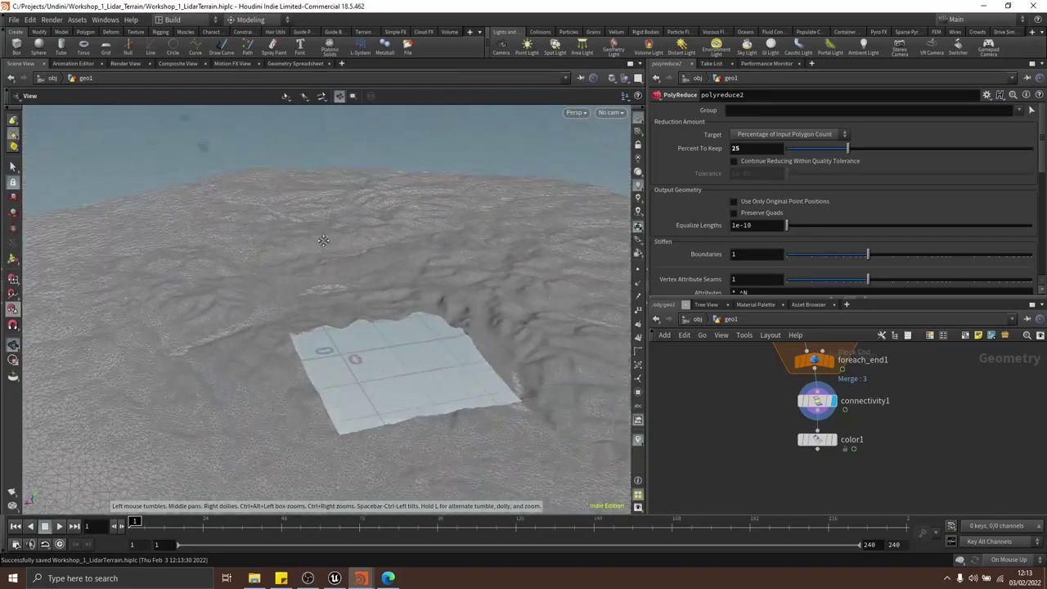
{"action": "scroll", "coordinate": [768, 441], "scroll_direction": "down", "scroll_amount": 5}
{"action": "scroll", "coordinate": [818, 428], "scroll_direction": "up", "scroll_amount": 3}
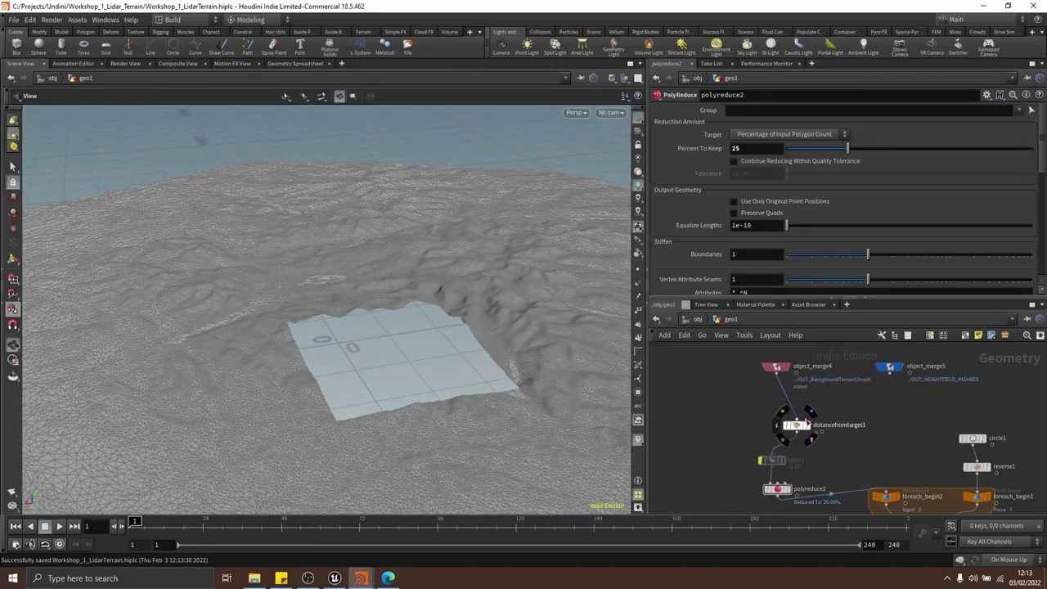
Display object_merge4's unoptimised terrain and compare its mesh density with color1's segmented result
{"action": "left_click", "coordinate": [795, 354]}
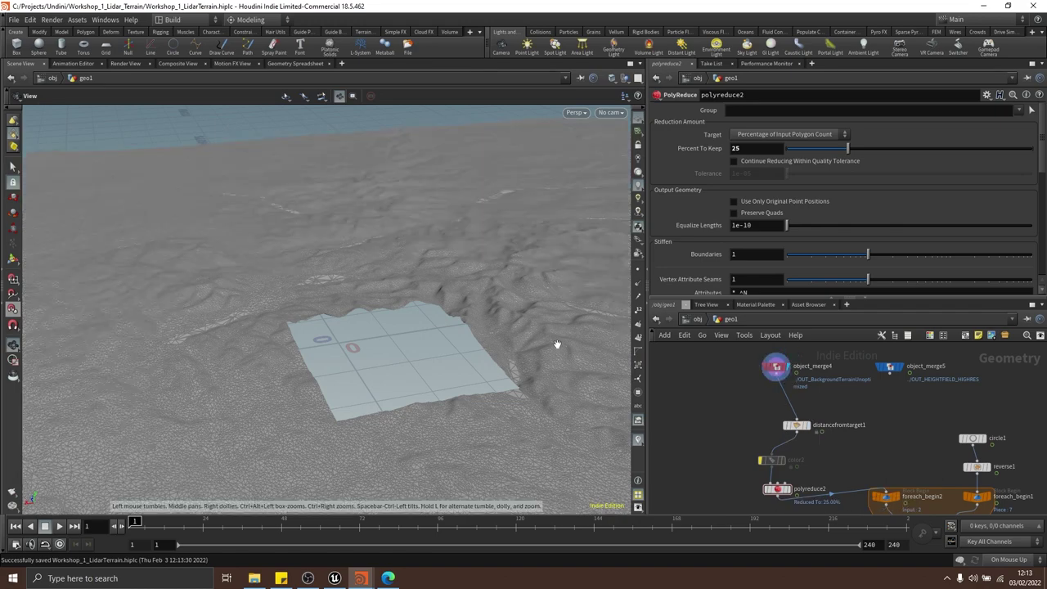
{"action": "left_click_drag", "start_coordinate": [556, 344], "coordinate": [528, 332]}
{"action": "scroll", "coordinate": [528, 332], "scroll_direction": "down", "scroll_amount": 5}
{"action": "middle_click_drag", "start_coordinate": [529, 332], "coordinate": [339, 334]}
{"action": "scroll", "coordinate": [879, 453], "scroll_direction": "down", "scroll_amount": 3}
{"action": "middle_click_drag", "start_coordinate": [879, 452], "coordinate": [833, 368]}
{"action": "scroll", "coordinate": [832, 425], "scroll_direction": "up", "scroll_amount": 2}
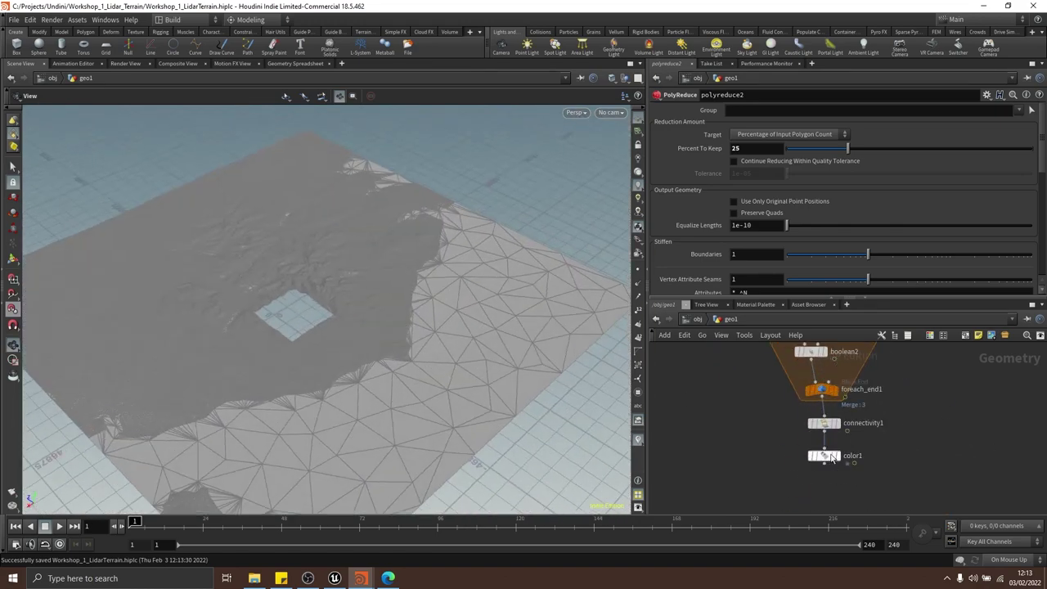
{"action": "left_click", "coordinate": [841, 449]}
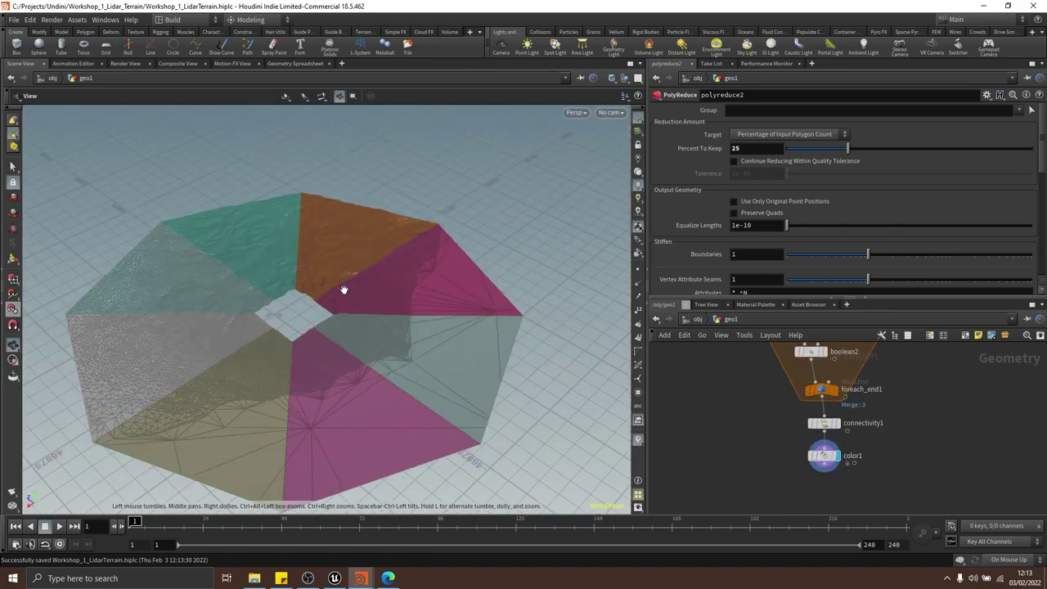
Switch the display back to object_merge4 to view the full source terrain again
{"action": "left_click", "coordinate": [831, 424]}
{"action": "key", "text": "Escape"}
{"action": "left_click", "coordinate": [840, 416]}
{"action": "scroll", "coordinate": [769, 415], "scroll_direction": "up", "scroll_amount": 1}
{"action": "middle_click_drag", "start_coordinate": [770, 415], "coordinate": [867, 503]}
{"action": "middle_click_drag", "start_coordinate": [804, 390], "coordinate": [853, 511]}
{"action": "scroll", "coordinate": [812, 410], "scroll_direction": "down", "scroll_amount": 1}
{"action": "middle_click_drag", "start_coordinate": [814, 412], "coordinate": [838, 482]}
{"action": "left_click", "coordinate": [817, 371]}
{"action": "scroll", "coordinate": [863, 422], "scroll_direction": "down", "scroll_amount": 2}
{"action": "middle_click_drag", "start_coordinate": [864, 423], "coordinate": [787, 337]}
{"action": "middle_click_drag", "start_coordinate": [917, 441], "coordinate": [906, 395]}
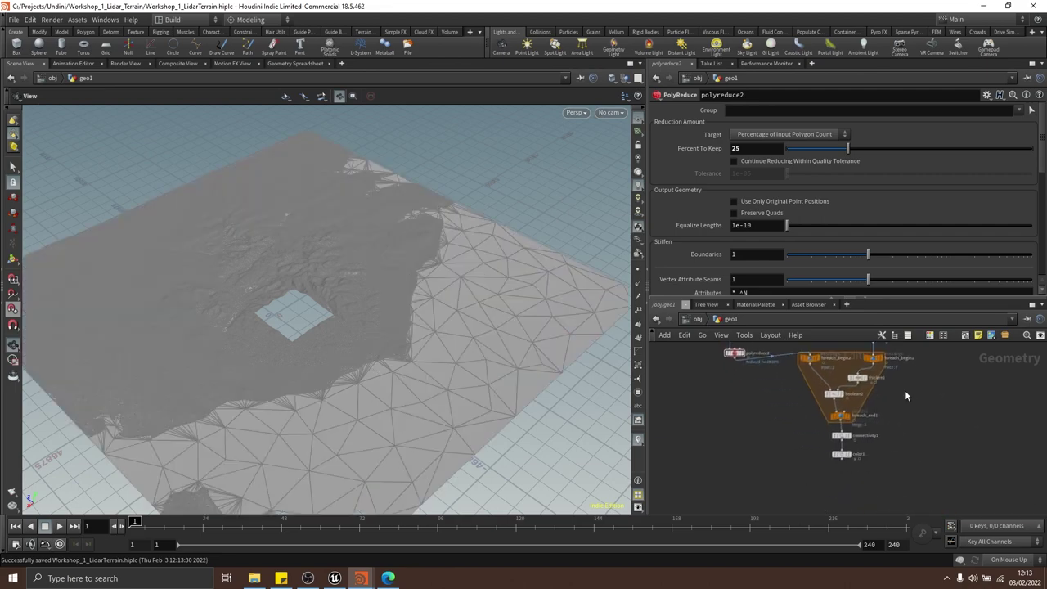
Display color1 and view the coloured terrain segments at a low angle
{"action": "scroll", "coordinate": [863, 443], "scroll_direction": "up", "scroll_amount": 2}
{"action": "left_click", "coordinate": [845, 454]}
{"action": "left_click_drag", "start_coordinate": [471, 304], "coordinate": [395, 232]}
{"action": "scroll", "coordinate": [391, 298], "scroll_direction": "up", "scroll_amount": 6}
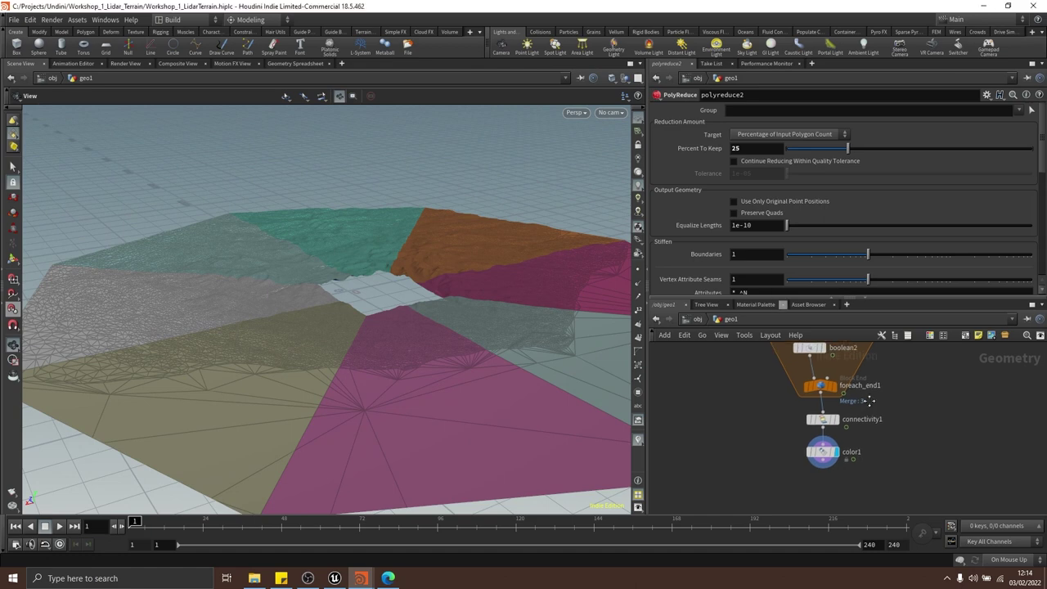
Add a ROP FBX Output node below color1 for exporting the terrain segments
{"action": "key", "text": "Tab"}
{"action": "type", "text": "rop fb"}
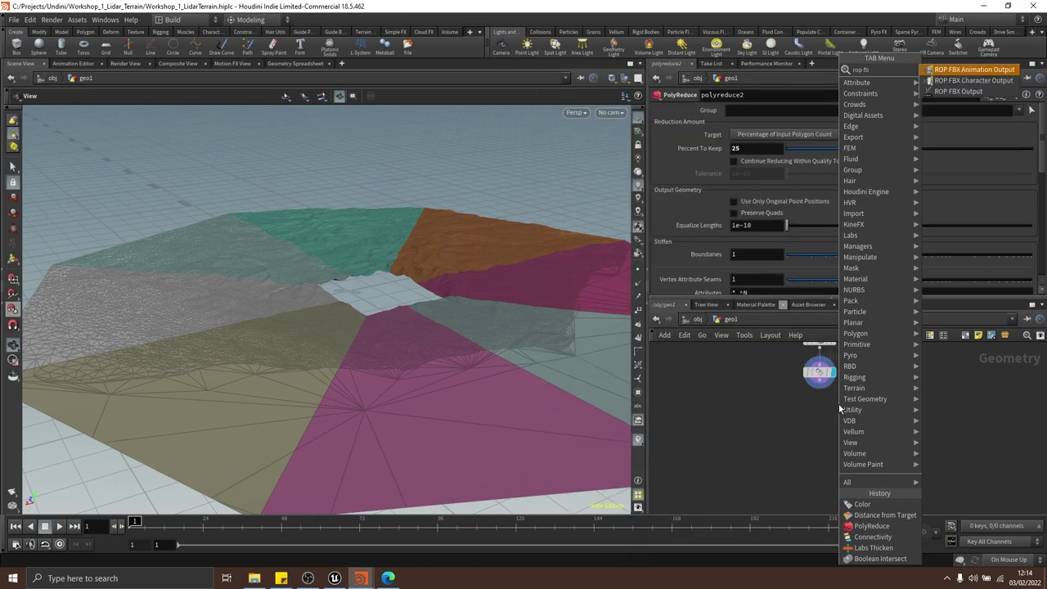
{"action": "key", "text": "Down"}
{"action": "key", "text": "Down"}
{"action": "key", "text": "Return"}
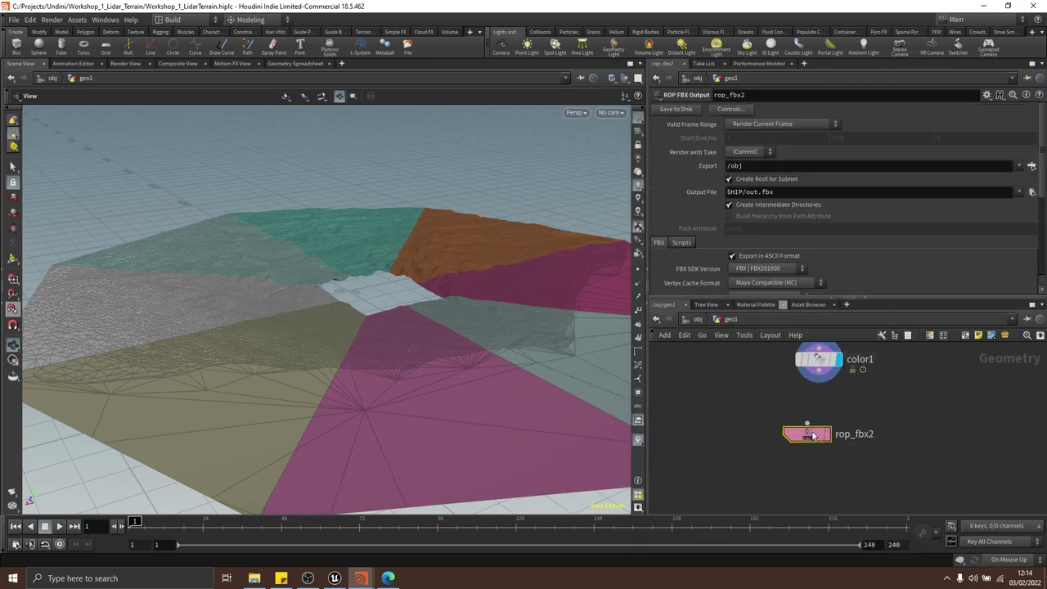
{"action": "left_click_drag", "start_coordinate": [544, 338], "coordinate": [478, 317], "text": "alt"}
{"action": "middle_click_drag", "start_coordinate": [808, 396], "coordinate": [805, 367]}
{"action": "left_click_drag", "start_coordinate": [863, 388], "coordinate": [770, 432]}
{"action": "left_click_drag", "start_coordinate": [521, 353], "coordinate": [437, 287], "text": "alt"}
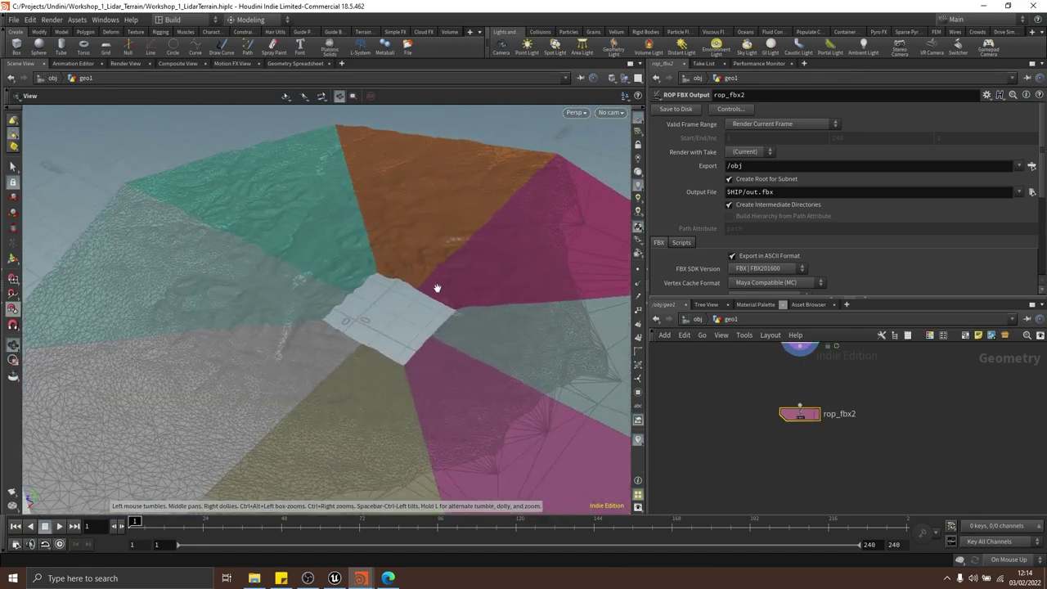
{"action": "scroll", "coordinate": [840, 406], "scroll_direction": "down", "scroll_amount": 3}
{"action": "key", "text": "Tab"}
{"action": "type", "text": "for loo"}
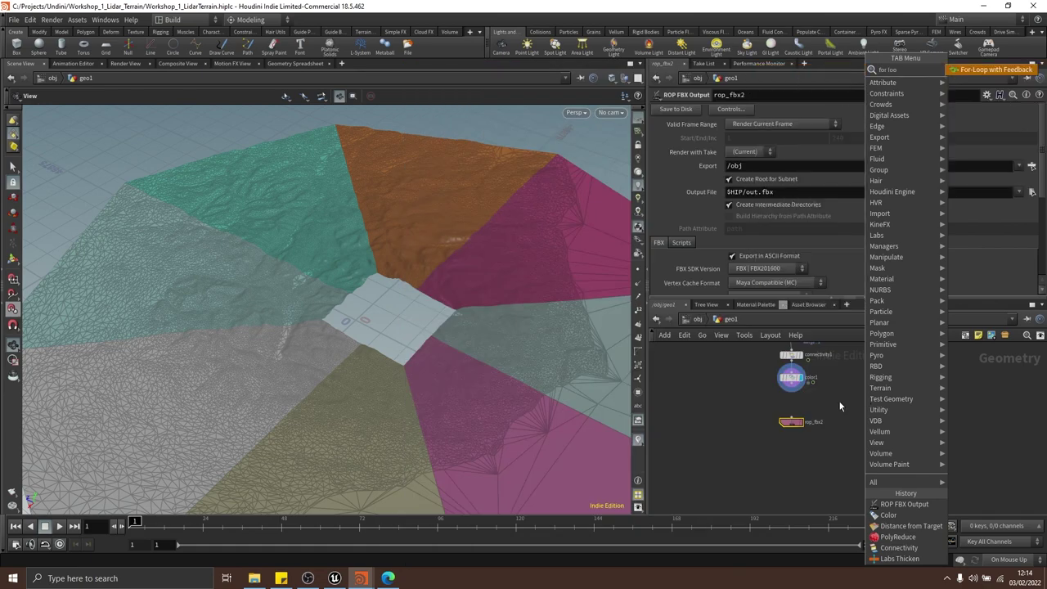
{"action": "key", "text": "Escape"}
Add a For-Each Named Primitive block beside the new FBX output node
{"action": "key", "text": "Tab"}
{"action": "type", "text": "for"}
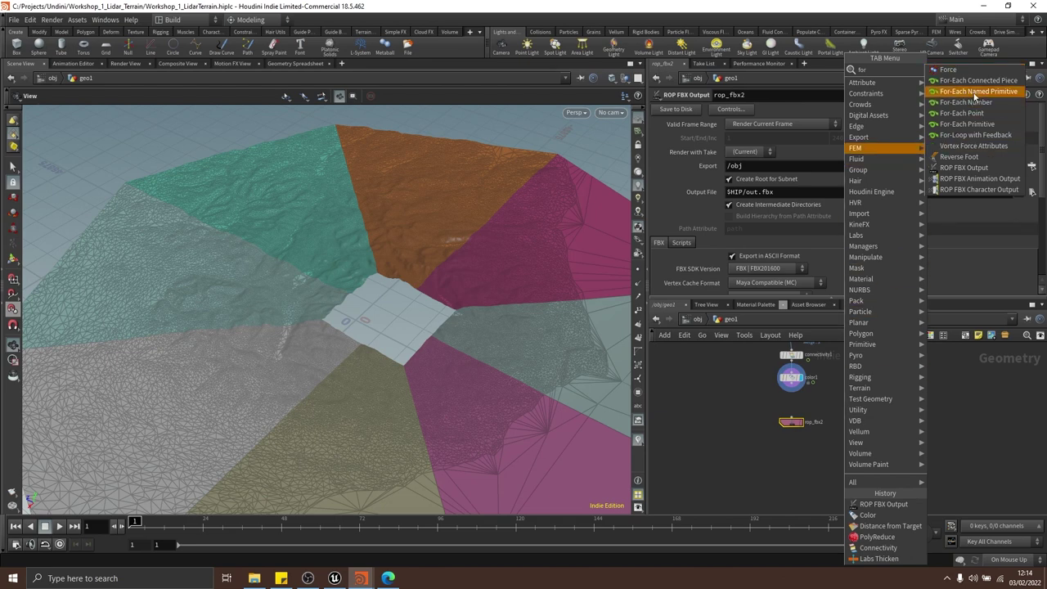
{"action": "left_click", "coordinate": [977, 91]}
{"action": "left_click", "coordinate": [845, 408]}
{"action": "left_click", "coordinate": [894, 385]}
{"action": "middle_click_drag", "start_coordinate": [895, 385], "coordinate": [870, 495]}
{"action": "scroll", "coordinate": [875, 429], "scroll_direction": "up", "scroll_amount": 2}
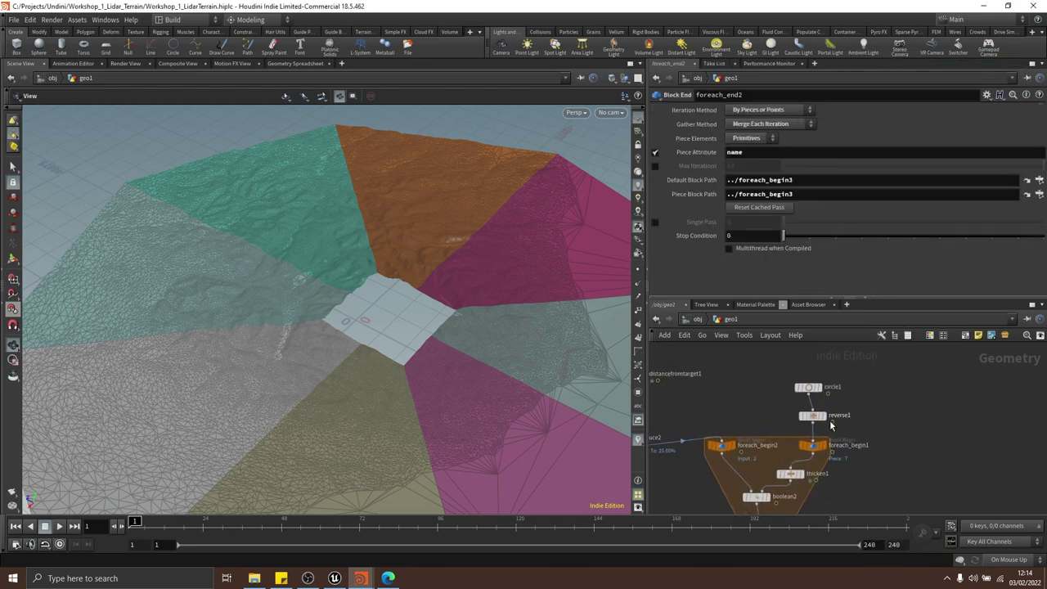
Display reverse1 and examine the wedge-shaped primitives of the circle that divides the terrain
{"action": "left_click", "coordinate": [825, 416]}
{"action": "left_click_drag", "start_coordinate": [424, 322], "coordinate": [413, 285]}
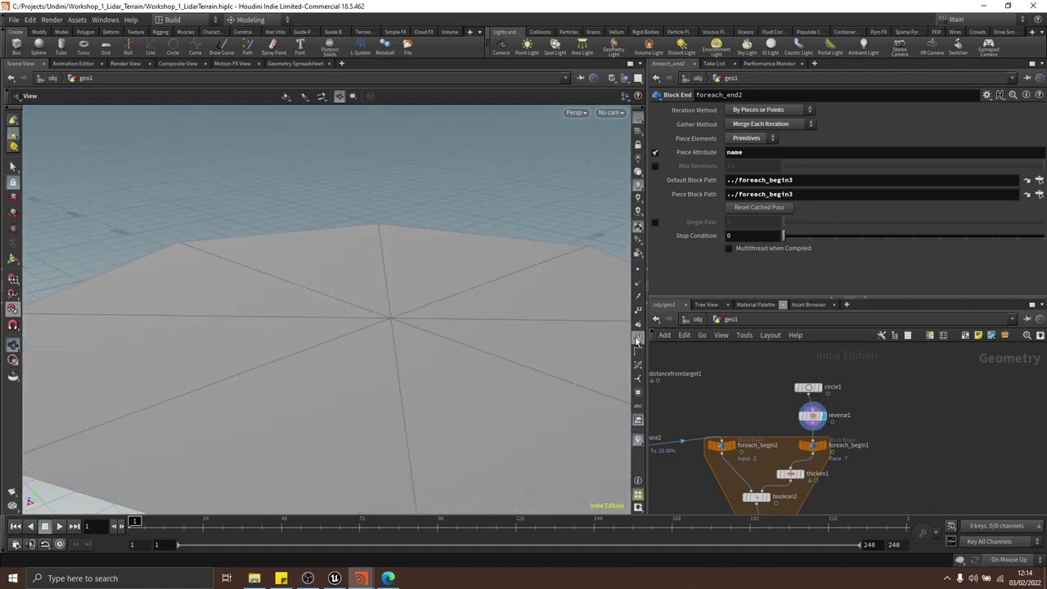
{"action": "scroll", "coordinate": [833, 413], "scroll_direction": "down", "scroll_amount": 4}
{"action": "middle_click_drag", "start_coordinate": [834, 418], "coordinate": [821, 347]}
{"action": "scroll", "coordinate": [834, 430], "scroll_direction": "up", "scroll_amount": 3}
{"action": "left_click_drag", "start_coordinate": [879, 391], "coordinate": [843, 417]}
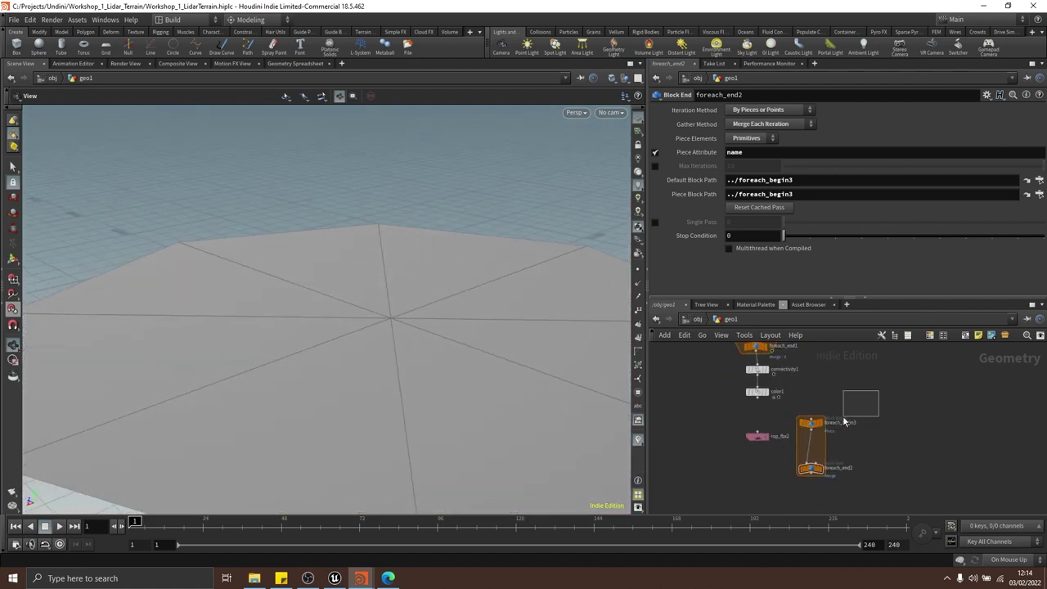
{"action": "left_click_drag", "start_coordinate": [502, 297], "coordinate": [495, 318]}
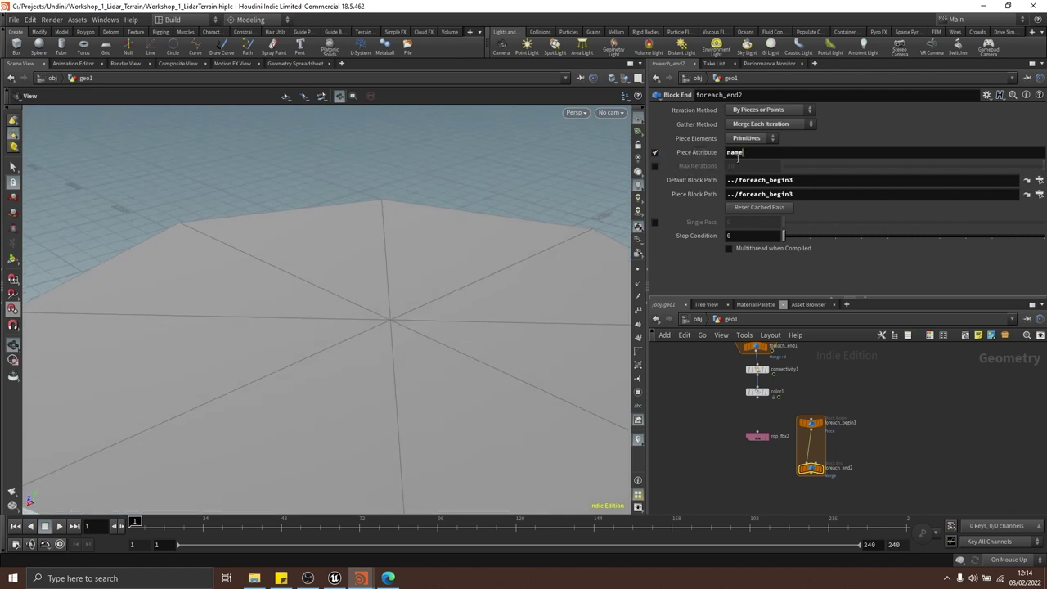
Set the piece attribute of foreach_end2 to class and display connectivity1
{"action": "left_click_drag", "start_coordinate": [742, 153], "coordinate": [653, 168]}
{"action": "type", "text": "class"}
{"action": "key", "text": "Return"}
{"action": "scroll", "coordinate": [767, 360], "scroll_direction": "up", "scroll_amount": 4}
{"action": "left_click", "coordinate": [765, 362]}
{"action": "left_click_drag", "start_coordinate": [364, 282], "coordinate": [350, 314]}
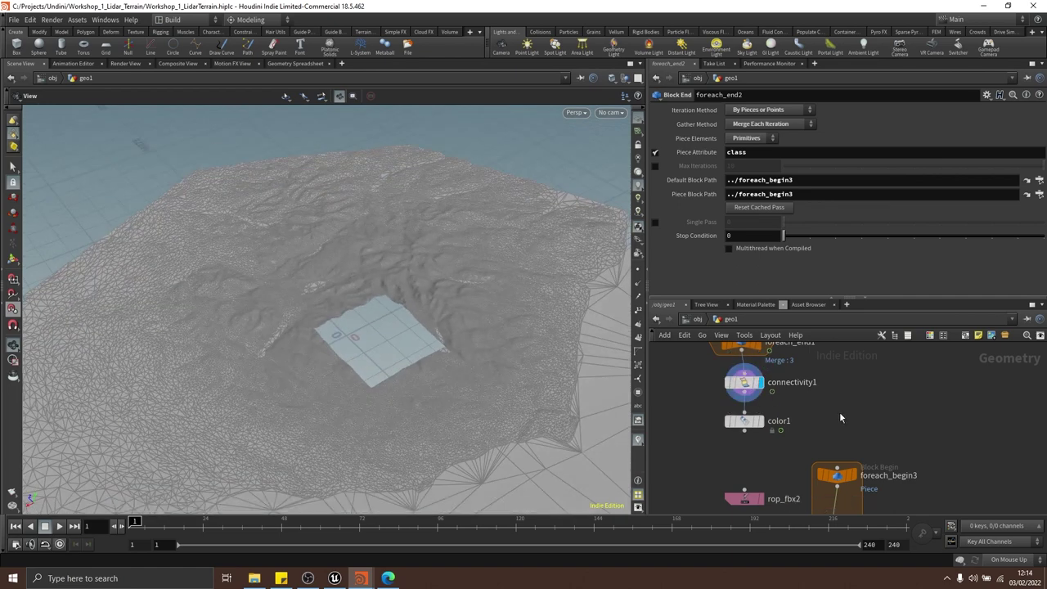
Connect color1 to foreach_begin3, move rop_fbx2 aside and lay out the two loop nodes
{"action": "middle_click_drag", "start_coordinate": [832, 437], "coordinate": [842, 376]}
{"action": "left_click_drag", "start_coordinate": [755, 371], "coordinate": [848, 406]}
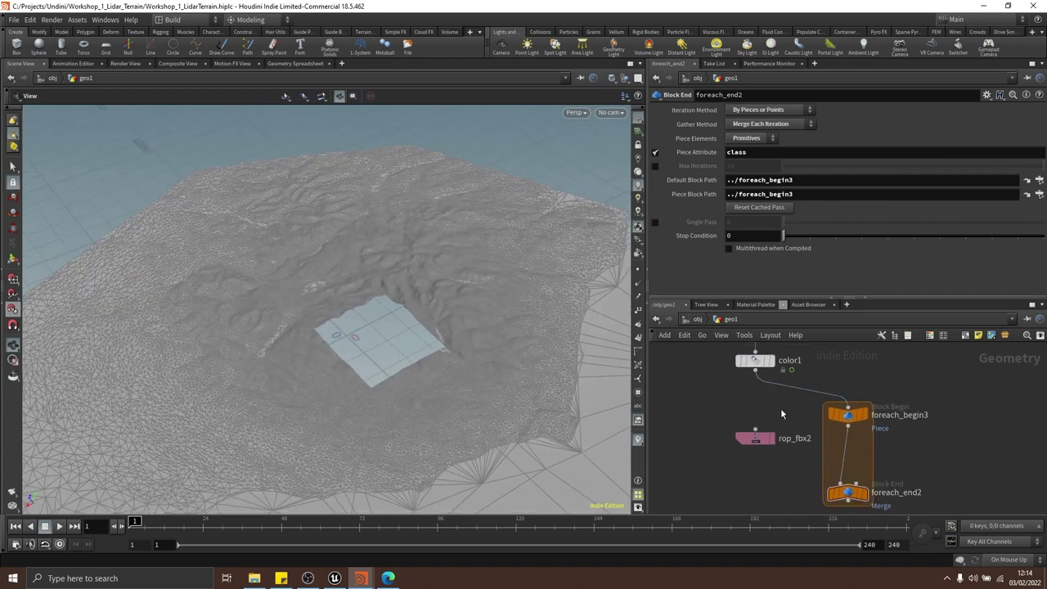
{"action": "middle_click_drag", "start_coordinate": [780, 409], "coordinate": [832, 392]}
{"action": "left_click_drag", "start_coordinate": [809, 422], "coordinate": [733, 425]}
{"action": "left_click_drag", "start_coordinate": [806, 384], "coordinate": [906, 489]}
{"action": "key", "text": "l"}
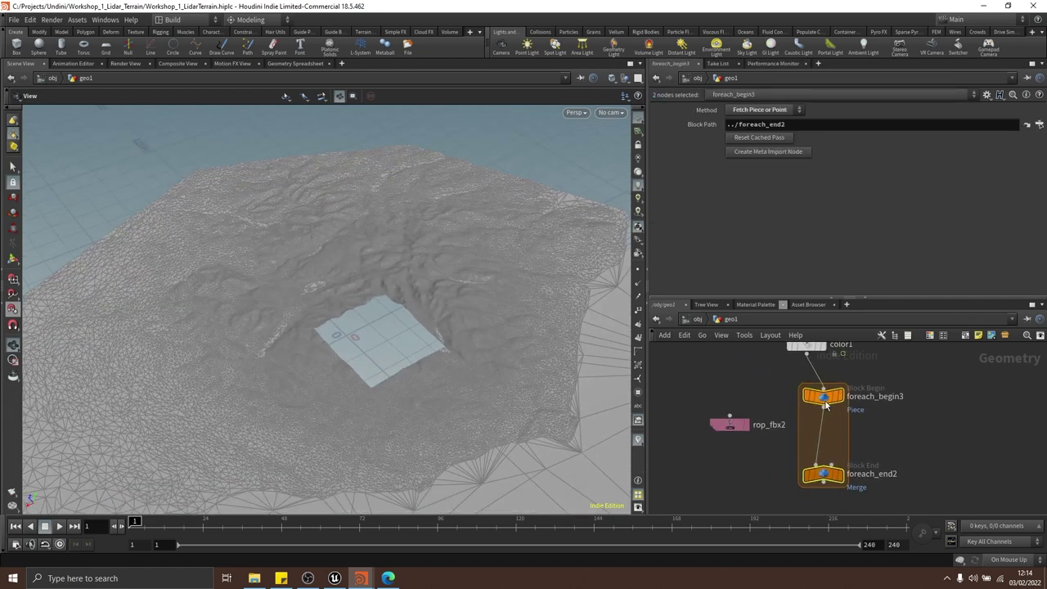
Display foreach_begin3, return the display to color1 and check the Piece Elements options of foreach_end2
{"action": "left_click", "coordinate": [844, 378]}
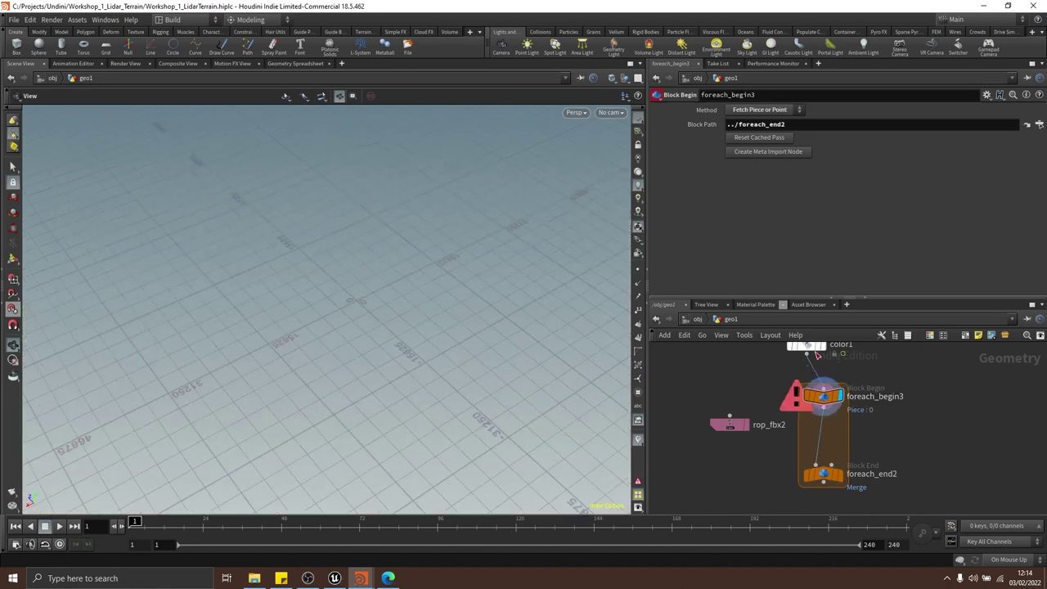
{"action": "middle_click_drag", "start_coordinate": [912, 417], "coordinate": [880, 402]}
{"action": "left_click", "coordinate": [820, 394]}
{"action": "left_click", "coordinate": [783, 447]}
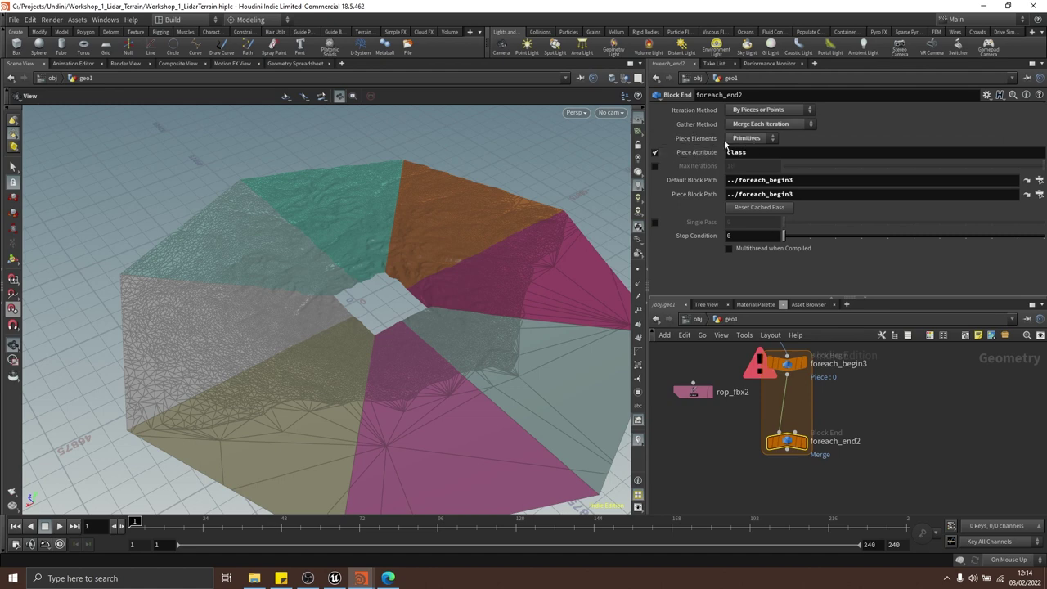
{"action": "left_click", "coordinate": [749, 139]}
{"action": "left_click", "coordinate": [749, 140]}
Check the class attribute of color1 in the Geometry Spreadsheet and return to the scene view
{"action": "middle_click_drag", "start_coordinate": [883, 458], "coordinate": [883, 466]}
{"action": "middle_click_drag", "start_coordinate": [874, 355], "coordinate": [875, 409]}
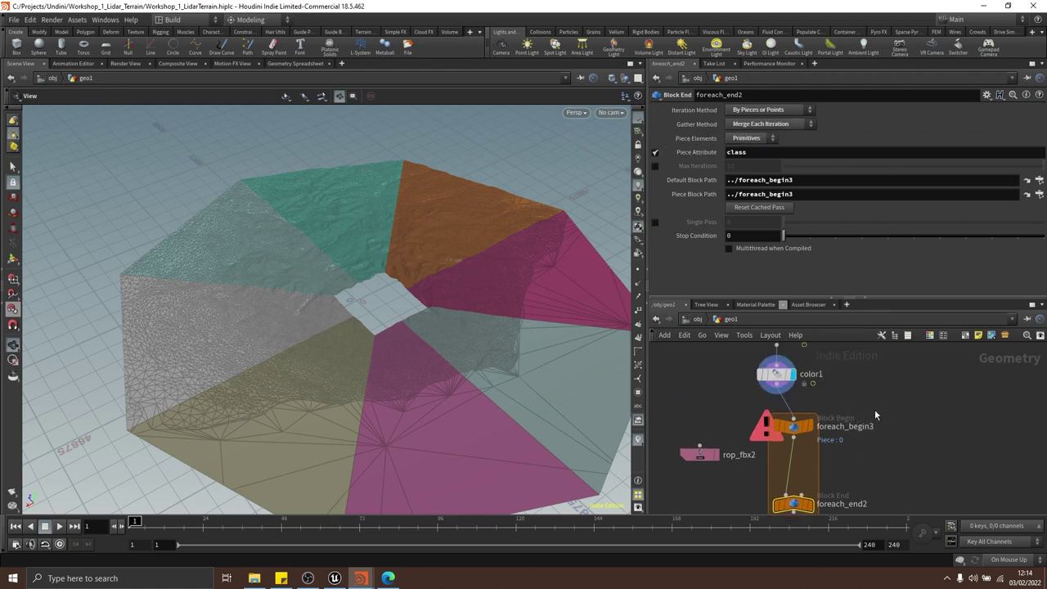
{"action": "left_click", "coordinate": [771, 374]}
{"action": "left_click", "coordinate": [295, 63]}
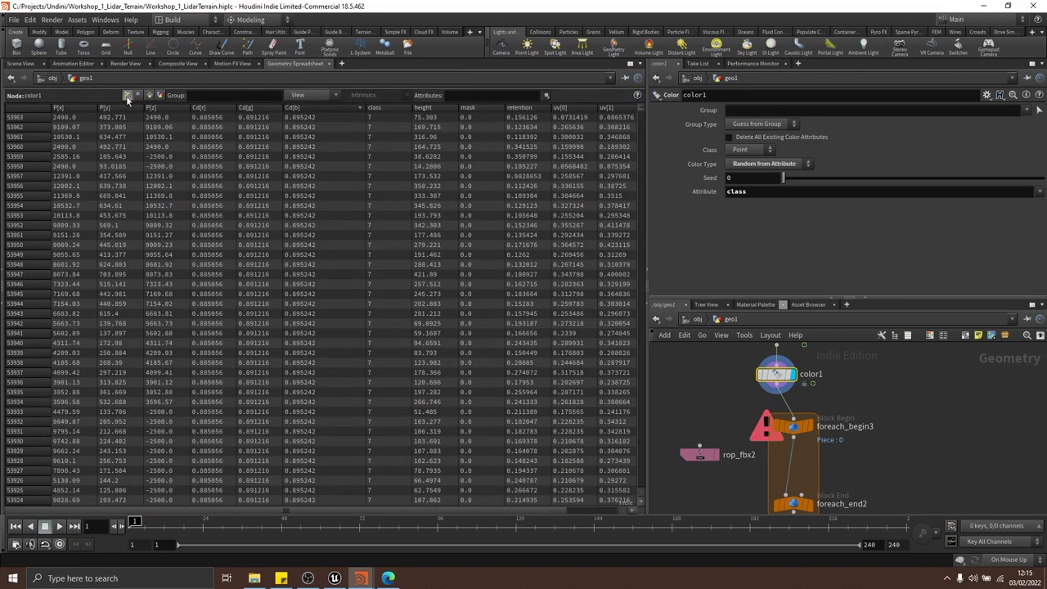
{"action": "left_click", "coordinate": [24, 64]}
Set the Piece Elements of foreach_end2 to Points
{"action": "middle_click_drag", "start_coordinate": [782, 512], "coordinate": [762, 464]}
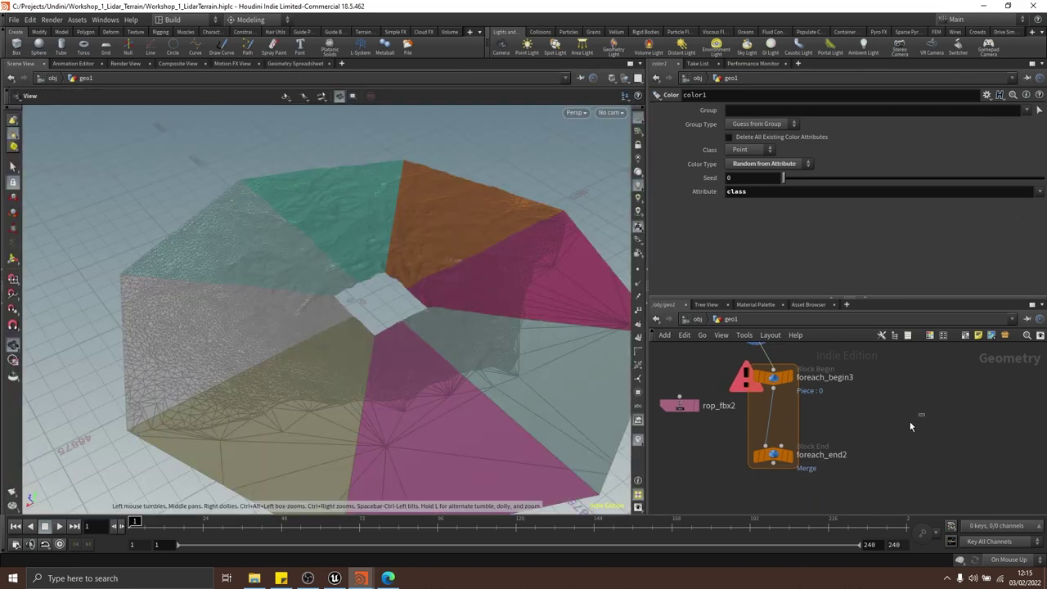
{"action": "left_click", "coordinate": [773, 455]}
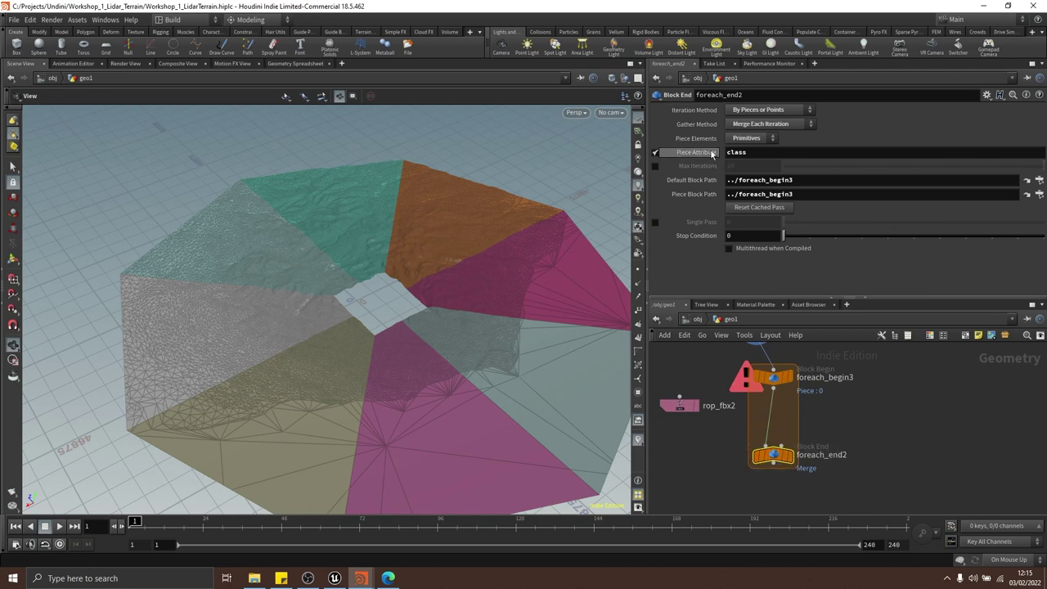
{"action": "left_click", "coordinate": [741, 140]}
{"action": "left_click", "coordinate": [745, 161]}
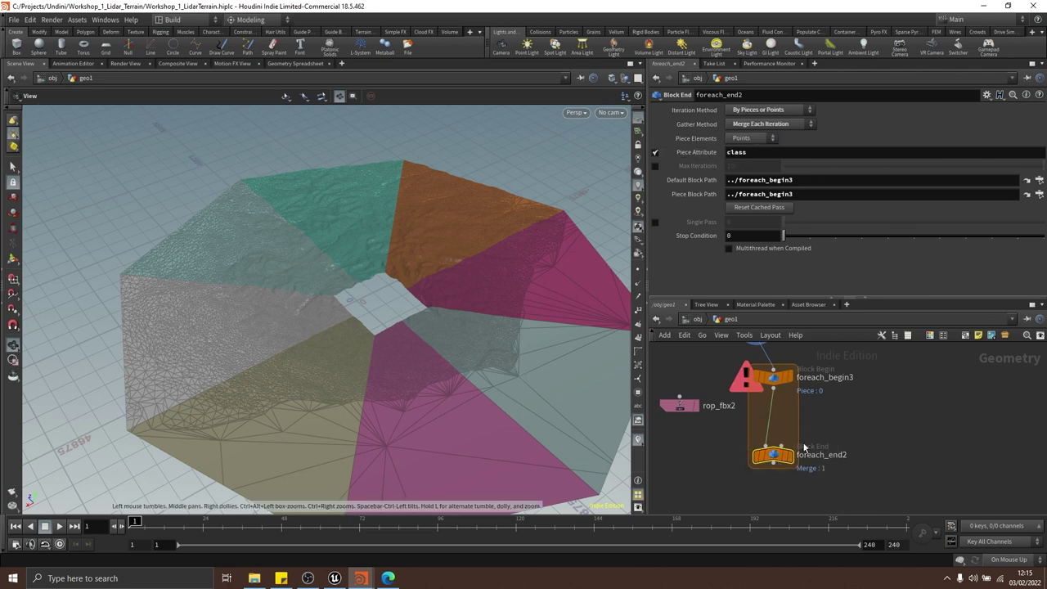
Display foreach_begin3 and foreach_end2 in turn to examine what the loop outputs, and review both nodes' parameters
{"action": "scroll", "coordinate": [834, 409], "scroll_direction": "down", "scroll_amount": 1}
{"action": "middle_click_drag", "start_coordinate": [834, 409], "coordinate": [858, 441]}
{"action": "left_click", "coordinate": [827, 400]}
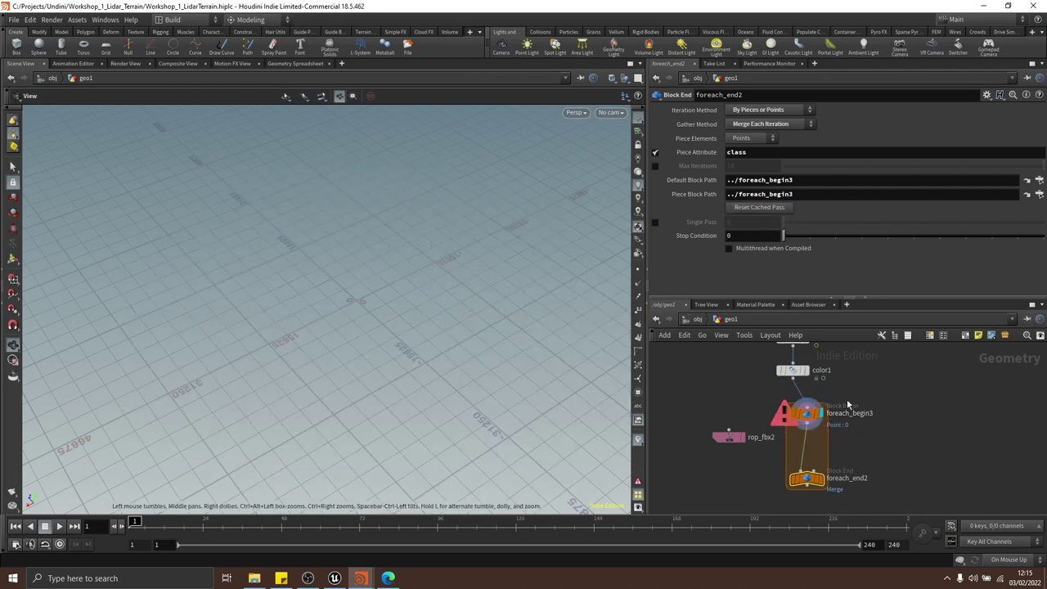
{"action": "middle_click_drag", "start_coordinate": [858, 446], "coordinate": [845, 431]}
{"action": "left_click", "coordinate": [803, 456]}
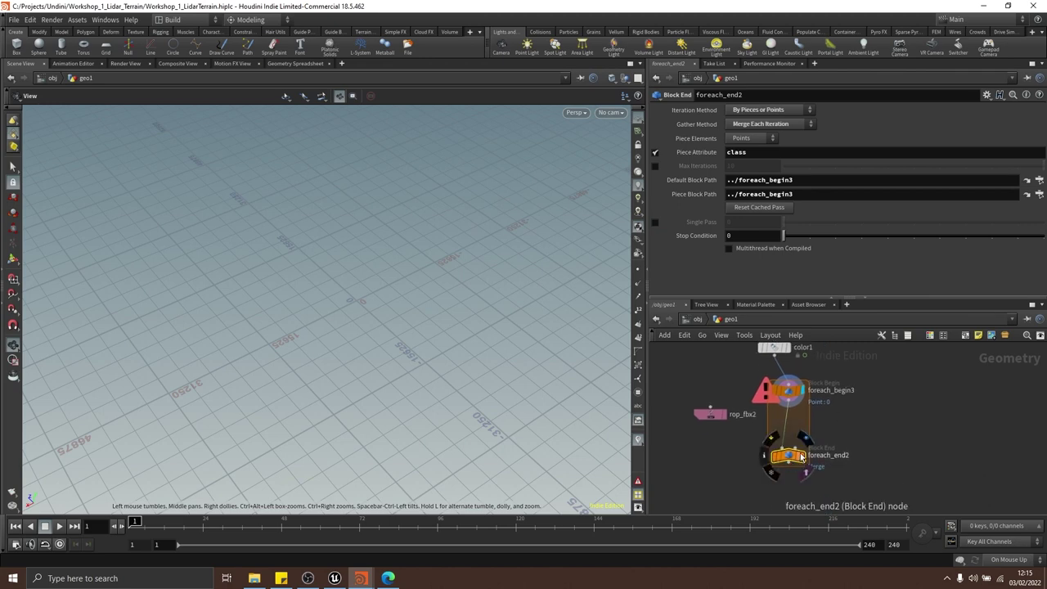
{"action": "left_click_drag", "start_coordinate": [438, 331], "coordinate": [371, 298]}
{"action": "middle_click_drag", "start_coordinate": [816, 420], "coordinate": [827, 447]}
{"action": "left_click", "coordinate": [796, 416]}
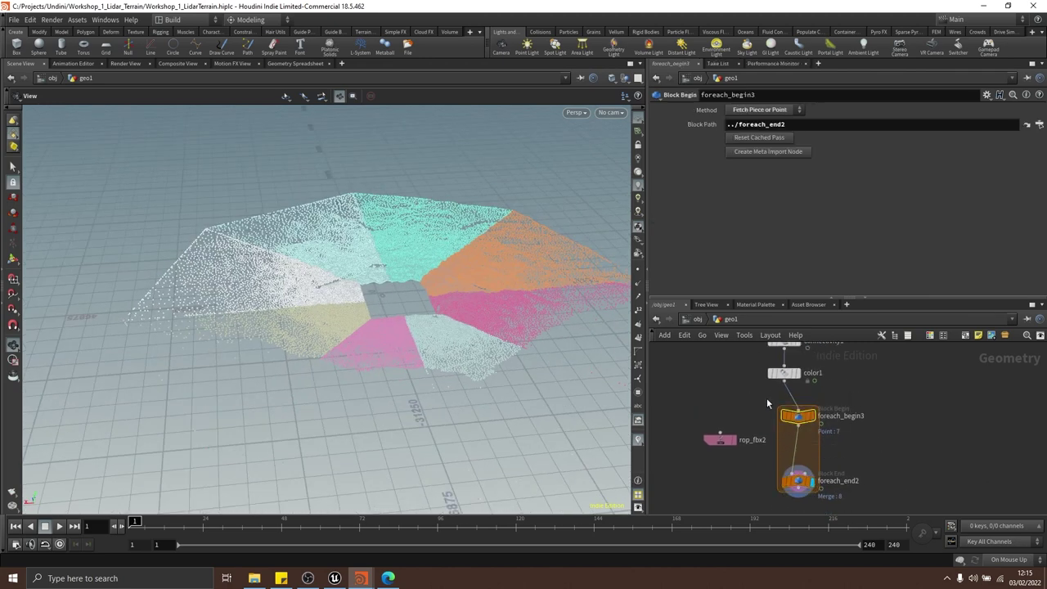
{"action": "left_click", "coordinate": [797, 481]}
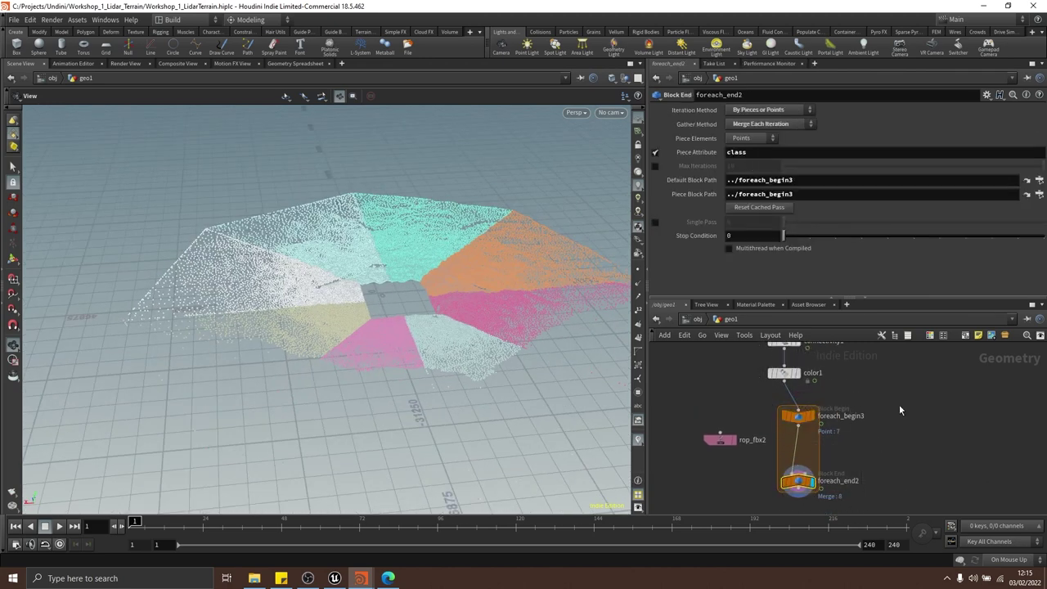
Display color1 and compare its class attribute in the Geometry Spreadsheet with the loop's piece settings
{"action": "mouse_move", "coordinate": [884, 398]}
{"action": "middle_mouse_down"}
{"action": "mouse_move", "coordinate": [887, 440]}
{"action": "mouse_move", "coordinate": [892, 413]}
{"action": "middle_mouse_up"}
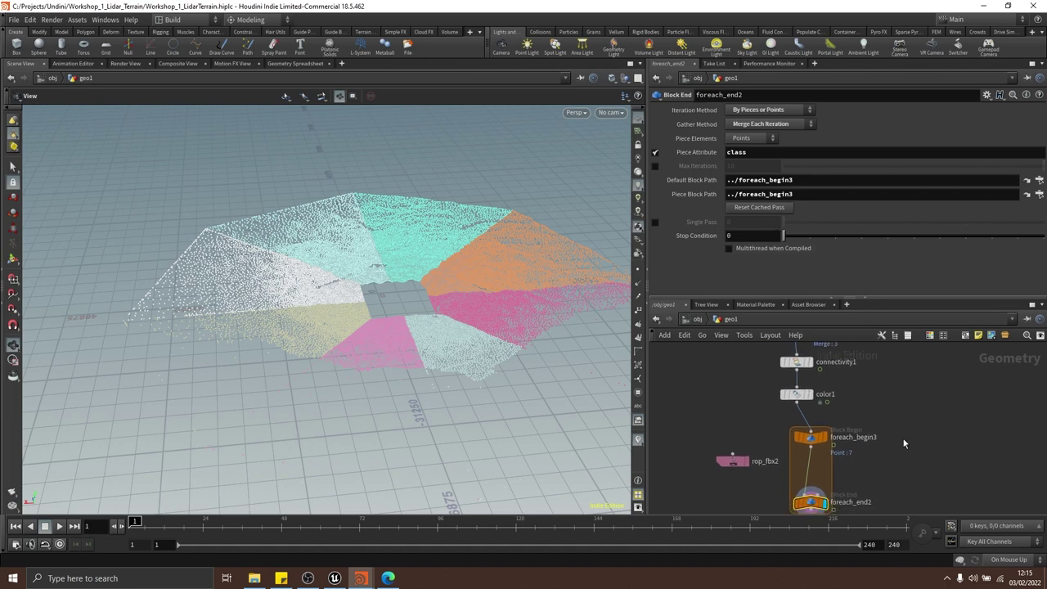
{"action": "left_click", "coordinate": [800, 403]}
{"action": "left_click", "coordinate": [807, 397]}
{"action": "left_click", "coordinate": [814, 387]}
{"action": "mouse_move", "coordinate": [463, 268]}
{"action": "left_mouse_down"}
{"action": "mouse_move", "coordinate": [450, 290]}
{"action": "mouse_move", "coordinate": [433, 275]}
{"action": "left_mouse_up"}
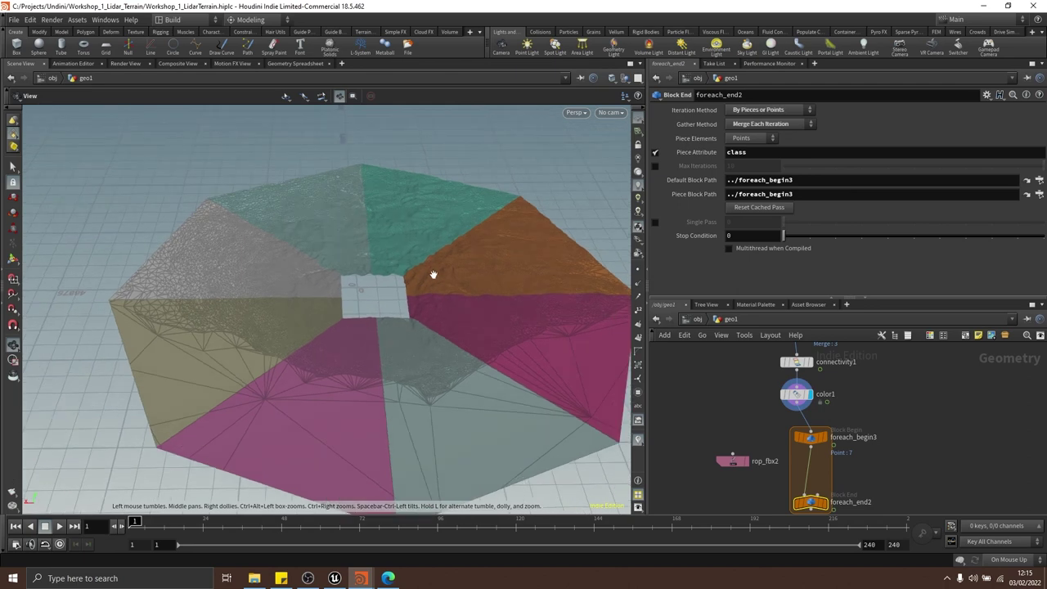
{"action": "left_click", "coordinate": [294, 64]}
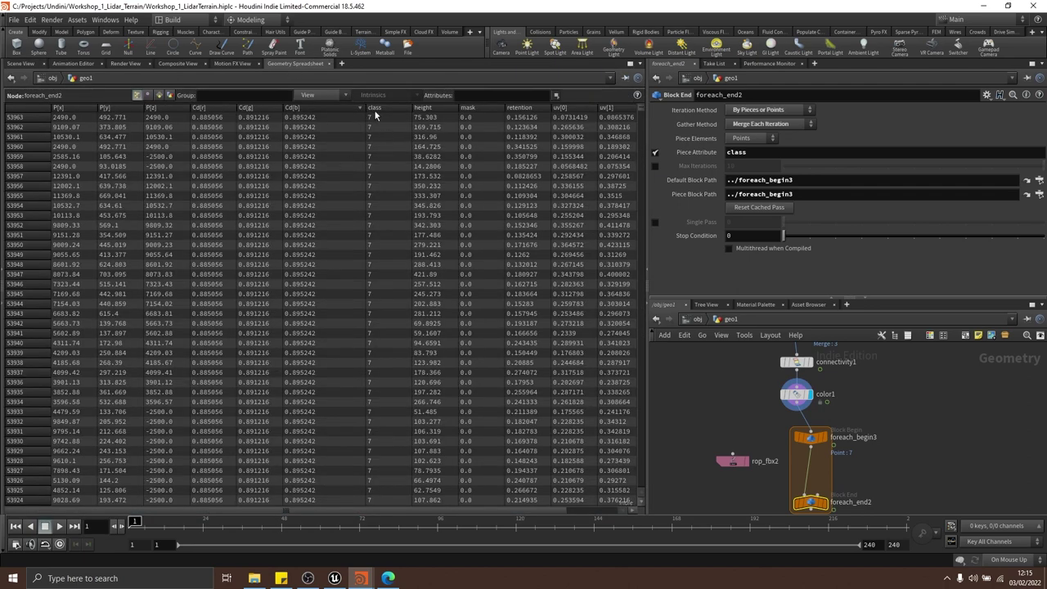
{"action": "middle_click_drag", "start_coordinate": [908, 463], "coordinate": [885, 416]}
{"action": "left_click_drag", "start_coordinate": [884, 416], "coordinate": [843, 449]}
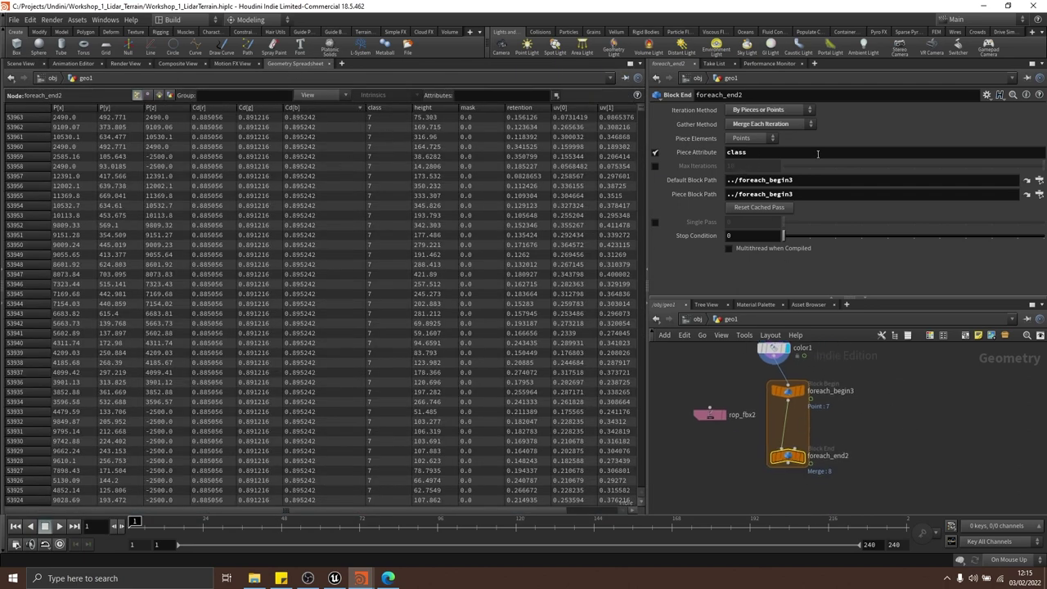
{"action": "middle_click_drag", "start_coordinate": [868, 406], "coordinate": [879, 443]}
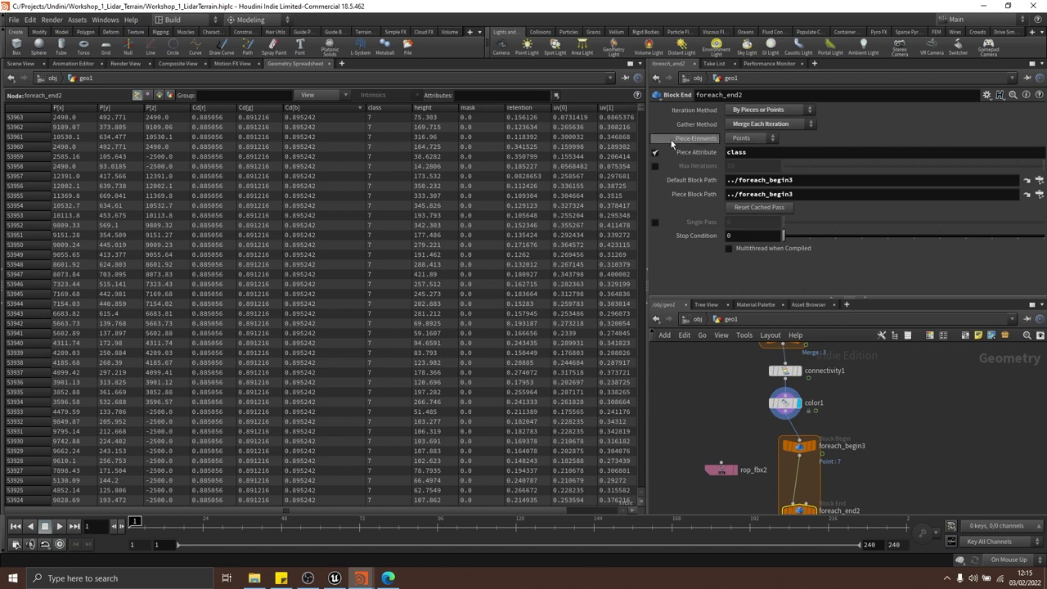
{"action": "left_click", "coordinate": [24, 63]}
Display foreach_begin3, reset its cached pass and examine the single terrain piece up close
{"action": "middle_click_drag", "start_coordinate": [813, 441], "coordinate": [868, 420]}
{"action": "left_click", "coordinate": [793, 375]}
{"action": "left_click", "coordinate": [803, 401]}
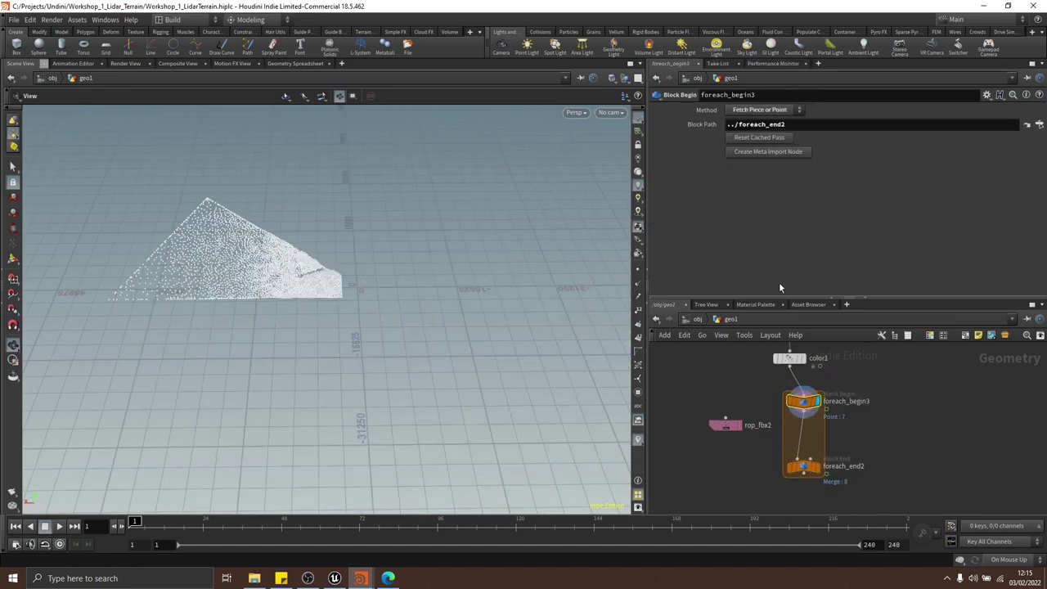
{"action": "left_click", "coordinate": [754, 141]}
{"action": "left_click_drag", "start_coordinate": [368, 266], "coordinate": [269, 275]}
{"action": "scroll", "coordinate": [269, 276], "scroll_direction": "up", "scroll_amount": 5}
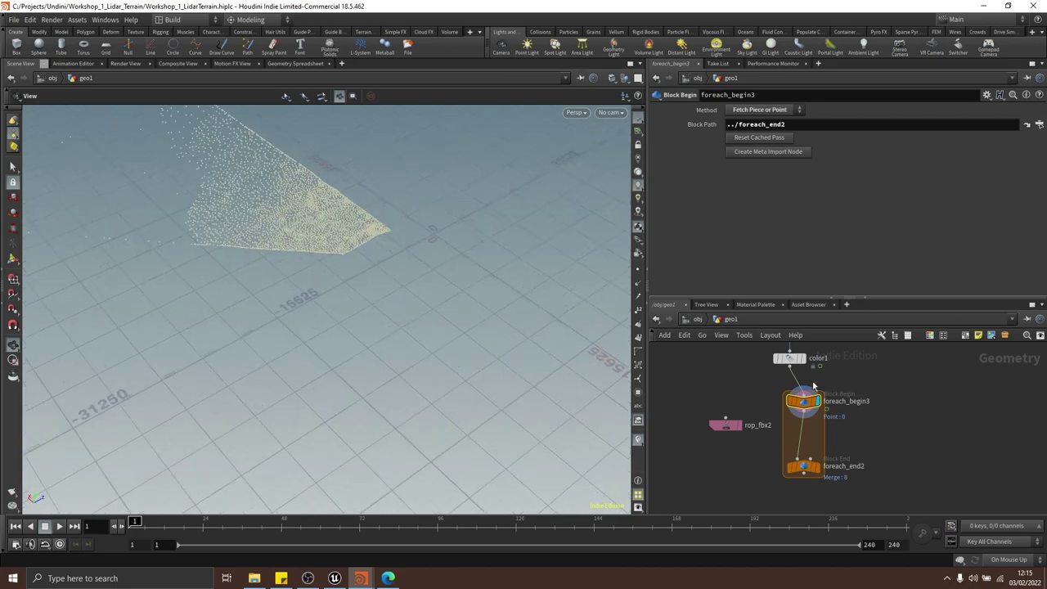
{"action": "middle_click_drag", "start_coordinate": [812, 380], "coordinate": [894, 428]}
{"action": "scroll", "coordinate": [219, 137], "scroll_direction": "up", "scroll_amount": 4}
{"action": "left_click_drag", "start_coordinate": [392, 205], "coordinate": [301, 220]}
{"action": "scroll", "coordinate": [301, 219], "scroll_direction": "up", "scroll_amount": 4}
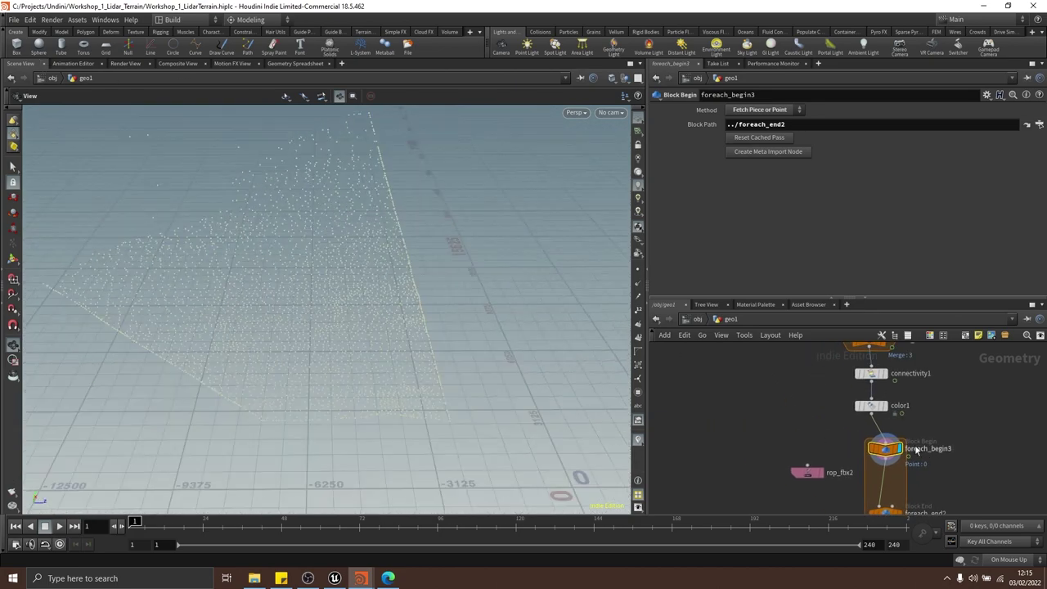
Display color1 and foreach_end2 in turn to compare the terrain before and after the loop
{"action": "middle_click_drag", "start_coordinate": [895, 411], "coordinate": [881, 435]}
{"action": "left_click", "coordinate": [870, 428]}
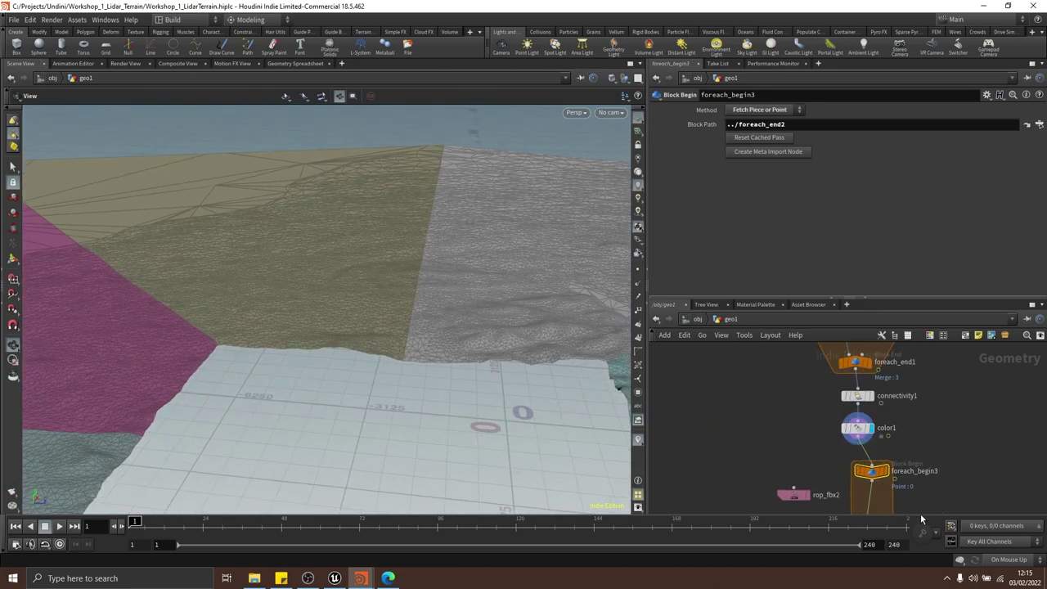
{"action": "middle_click_drag", "start_coordinate": [910, 520], "coordinate": [874, 456]}
{"action": "left_click", "coordinate": [847, 471]}
{"action": "left_click", "coordinate": [834, 471]}
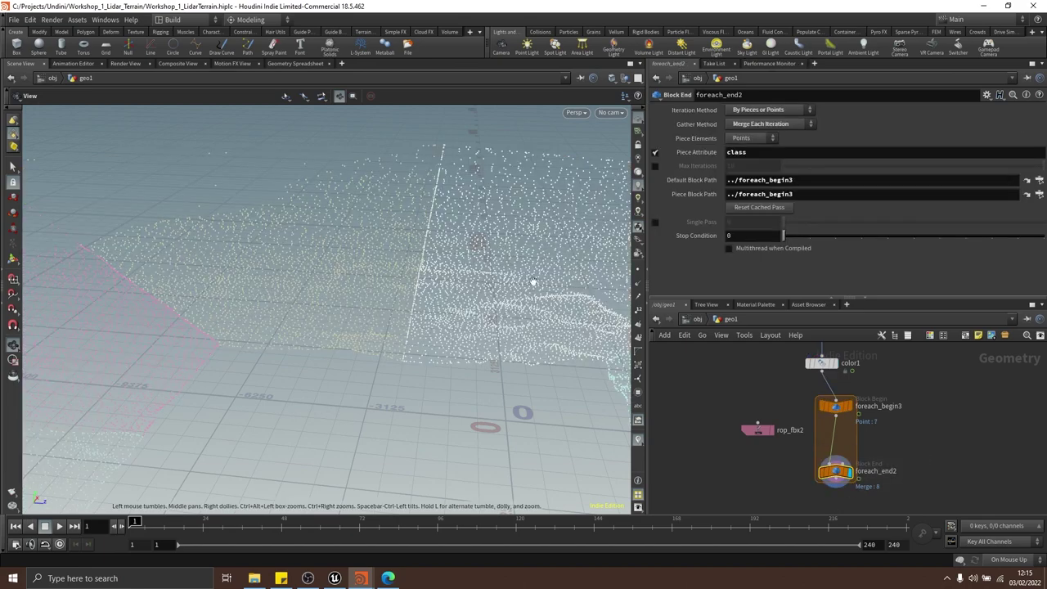
Set the piece elements of the foreach_end2 block to Primitives
{"action": "left_click_drag", "start_coordinate": [532, 280], "coordinate": [524, 249]}
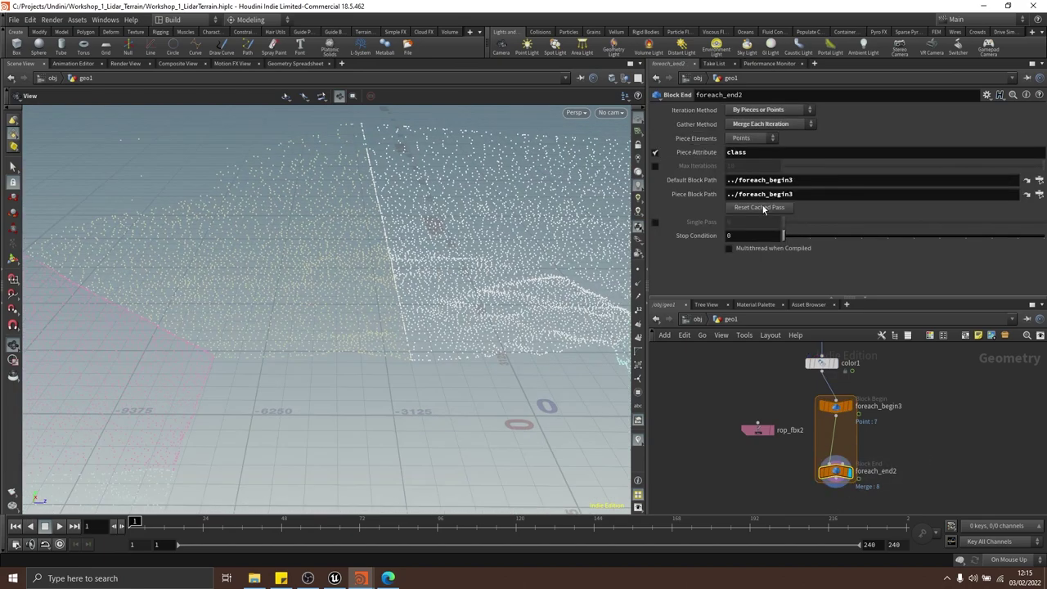
{"action": "middle_click_drag", "start_coordinate": [904, 392], "coordinate": [890, 390]}
{"action": "left_click", "coordinate": [753, 137]}
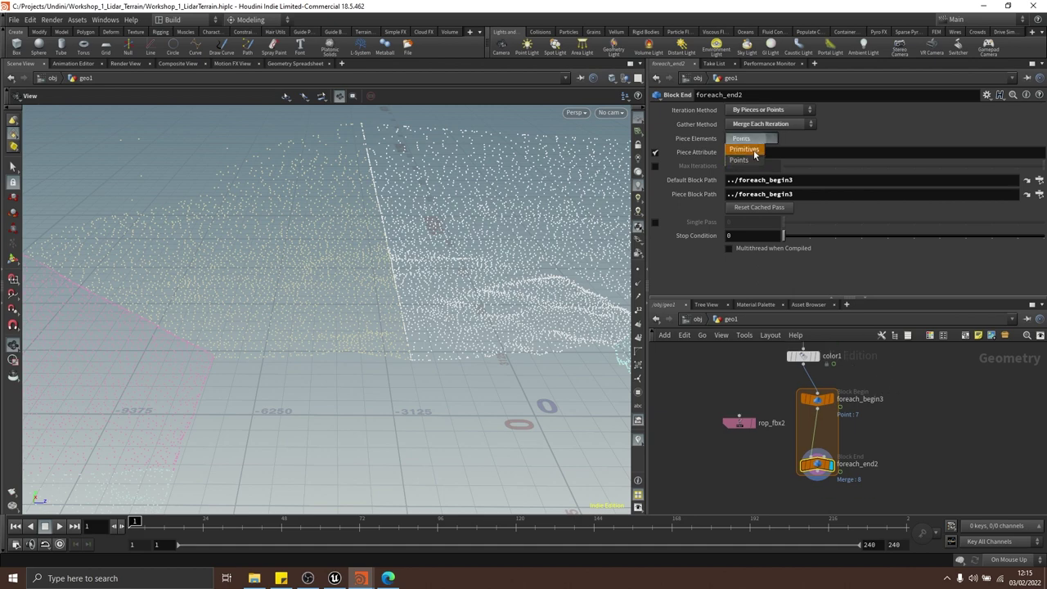
{"action": "left_click", "coordinate": [753, 150]}
Add an Attribute Promote node and insert it between color1 and foreach_begin3
{"action": "middle_click_drag", "start_coordinate": [955, 409], "coordinate": [957, 458]}
{"action": "key", "text": "Tab"}
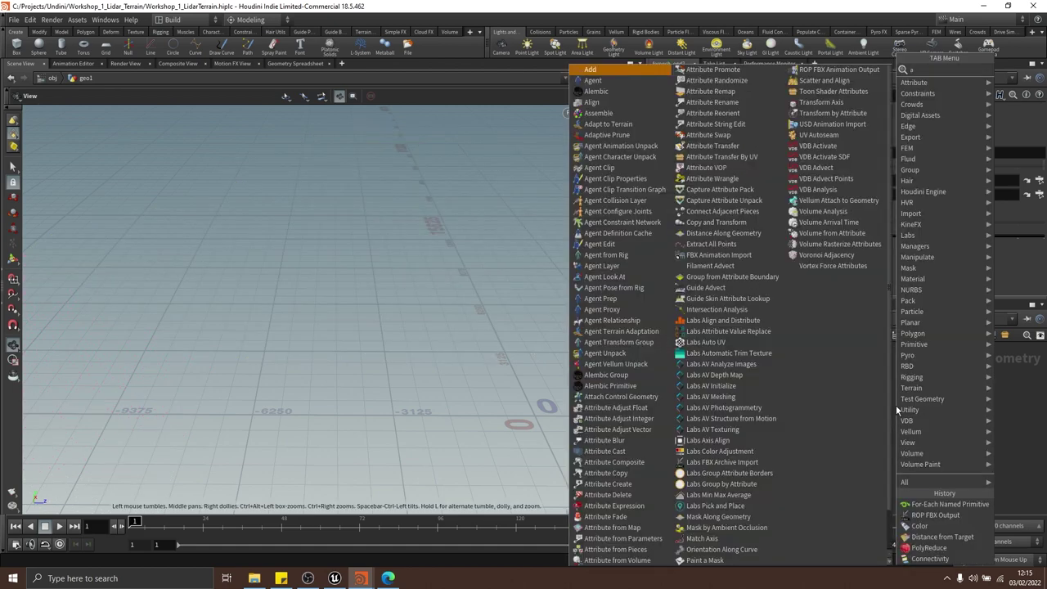
{"action": "type", "text": "attribute re"}
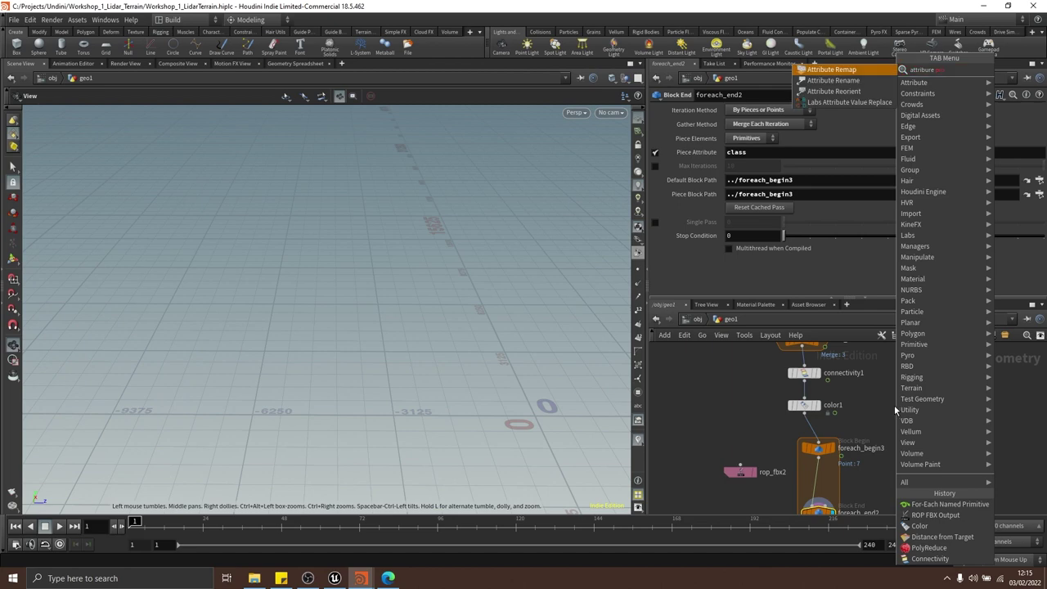
{"action": "left_click", "coordinate": [842, 407]}
{"action": "key", "text": "Tab"}
{"action": "type", "text": "atp"}
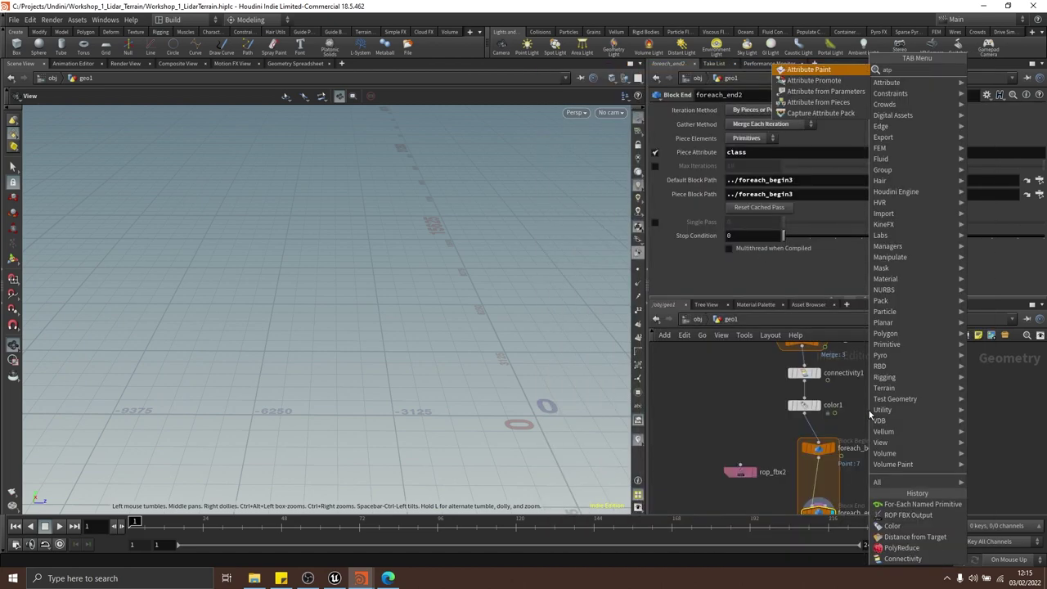
{"action": "key", "text": "Down"}
{"action": "key", "text": "Return"}
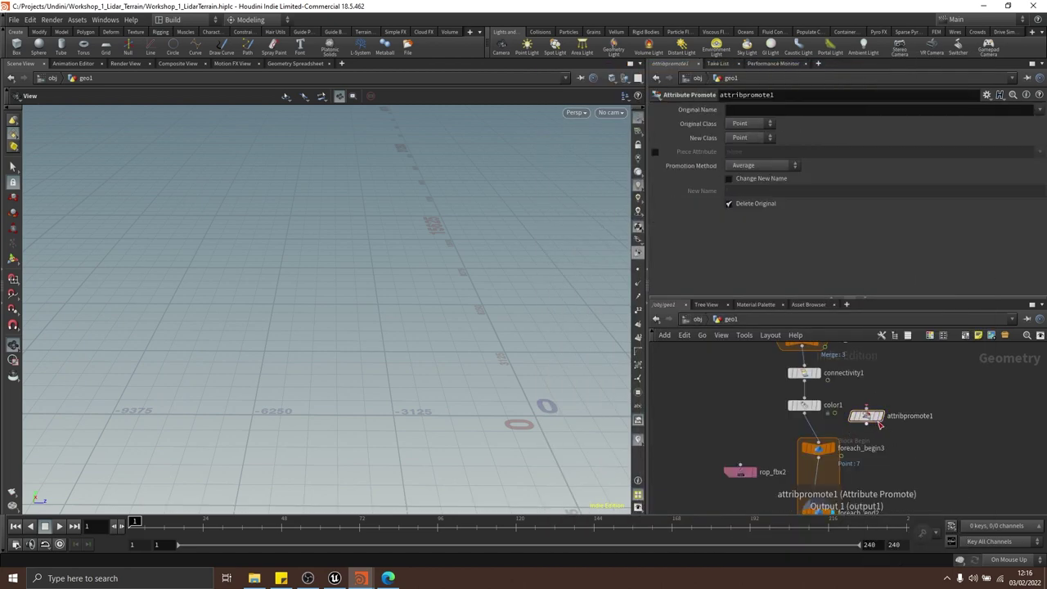
{"action": "left_click", "coordinate": [813, 439]}
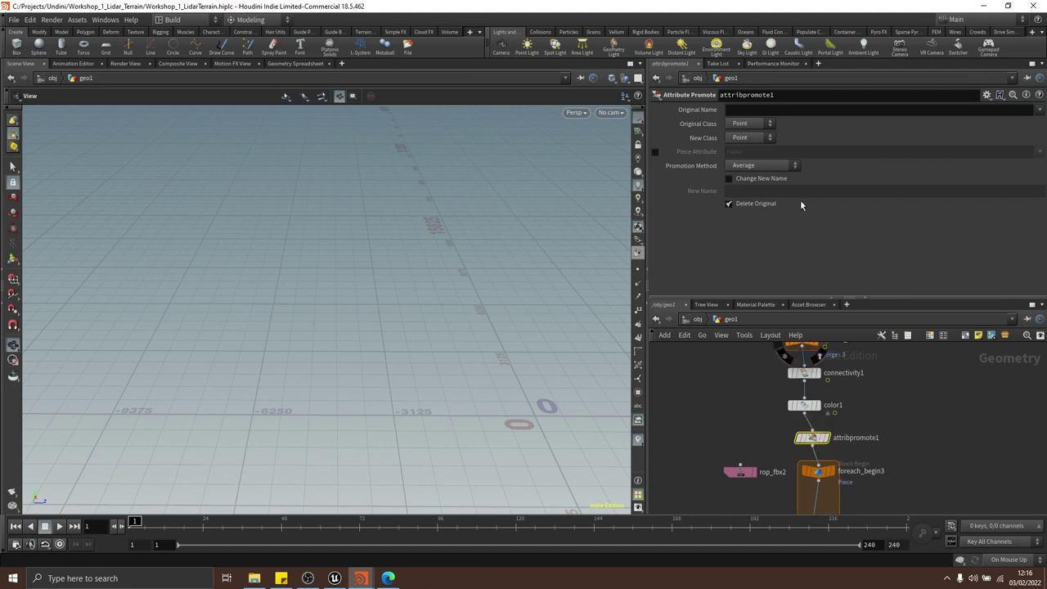
Set the promote node's new class to Primitive and enable the piece attribute with the value class
{"action": "left_click", "coordinate": [756, 137]}
{"action": "left_click", "coordinate": [655, 153]}
{"action": "key", "text": "Tab"}
{"action": "type", "text": "cl"}
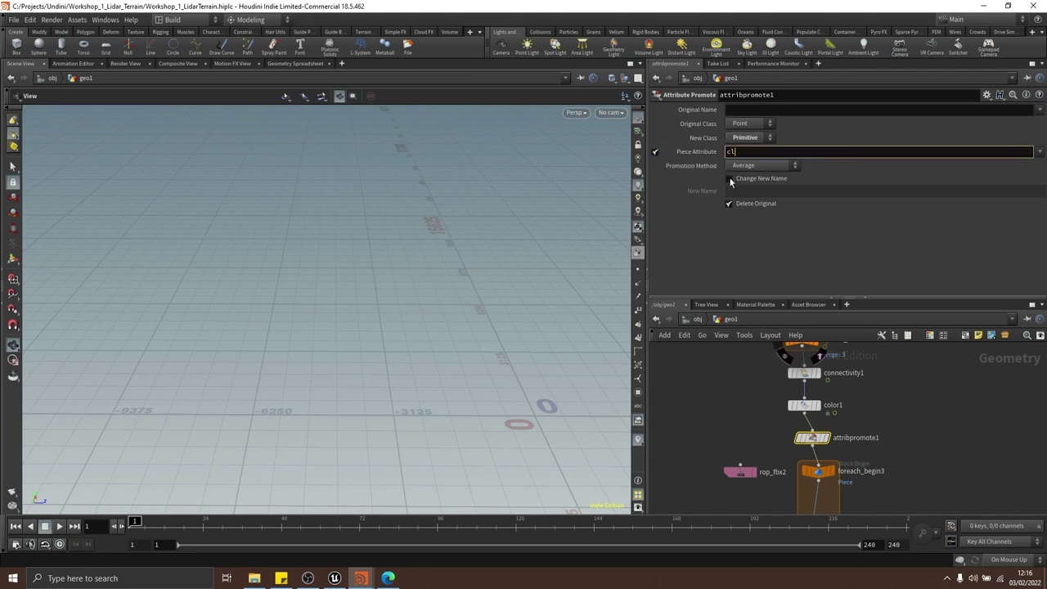
{"action": "type", "text": "ass"}
{"action": "left_click", "coordinate": [908, 397]}
Inspect the output of the second for-each block and read the node information of attribpromote1
{"action": "middle_click_drag", "start_coordinate": [843, 443], "coordinate": [829, 370]}
{"action": "left_click", "coordinate": [806, 464]}
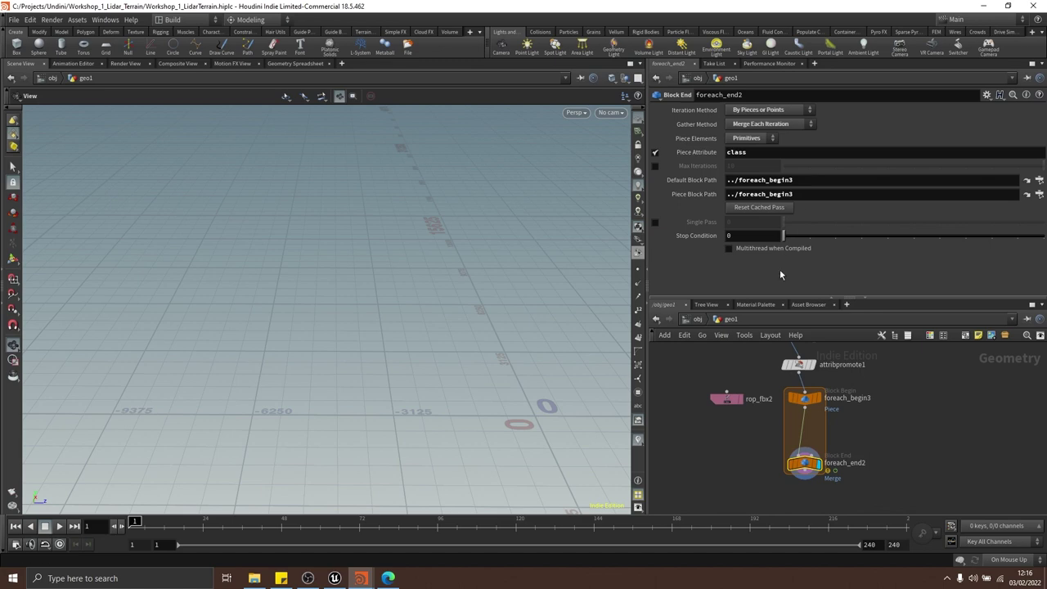
{"action": "left_click", "coordinate": [822, 391]}
{"action": "key", "text": "f"}
{"action": "left_click", "coordinate": [798, 364]}
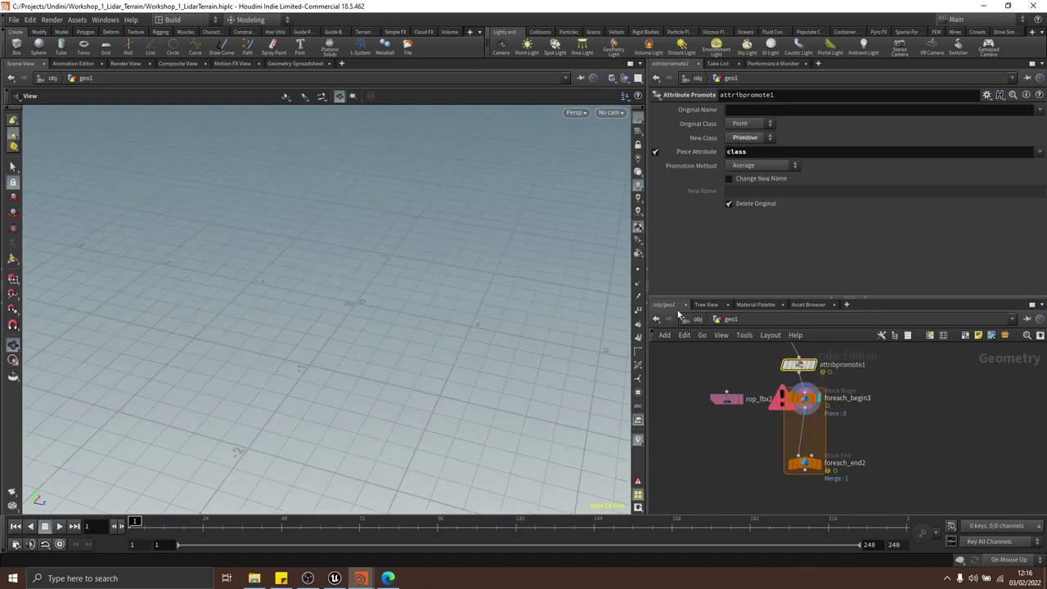
{"action": "left_click_drag", "start_coordinate": [485, 234], "coordinate": [461, 265]}
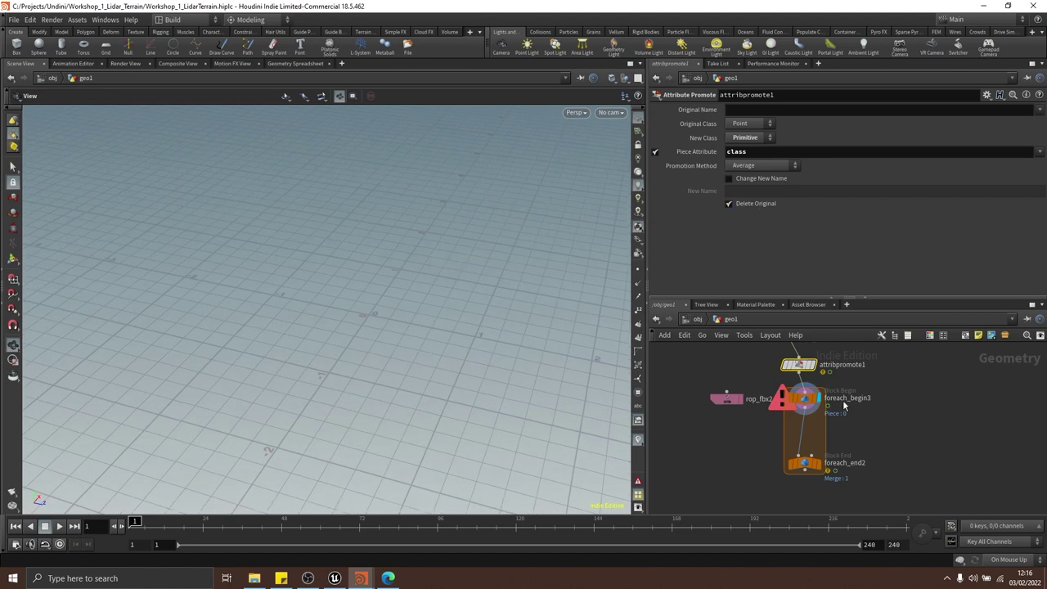
{"action": "left_click", "coordinate": [801, 464]}
{"action": "middle_click_drag", "start_coordinate": [885, 368], "coordinate": [906, 401]}
{"action": "left_click", "coordinate": [820, 398]}
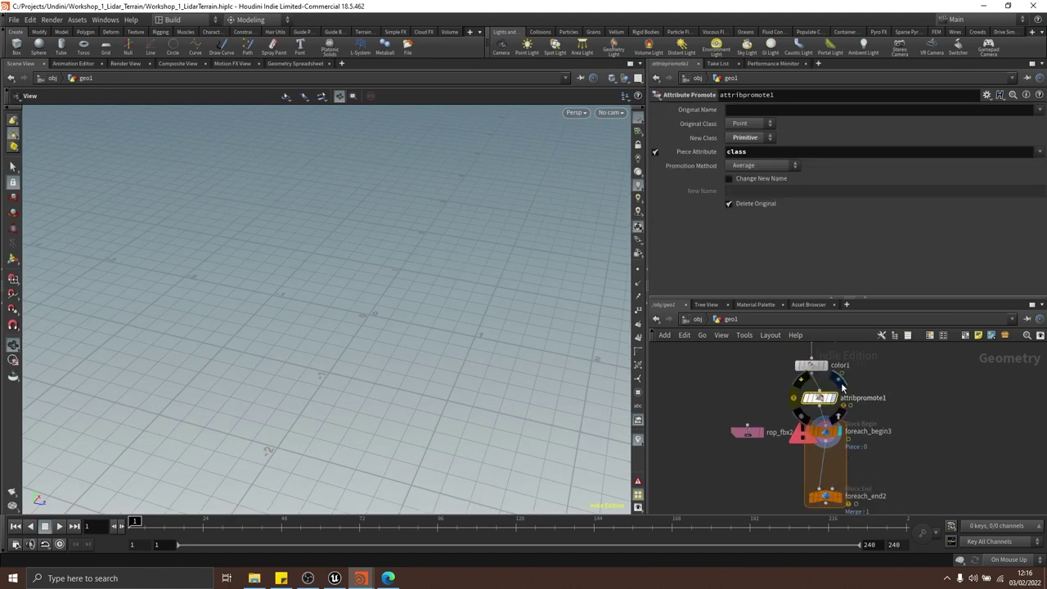
{"action": "left_click", "coordinate": [793, 399]}
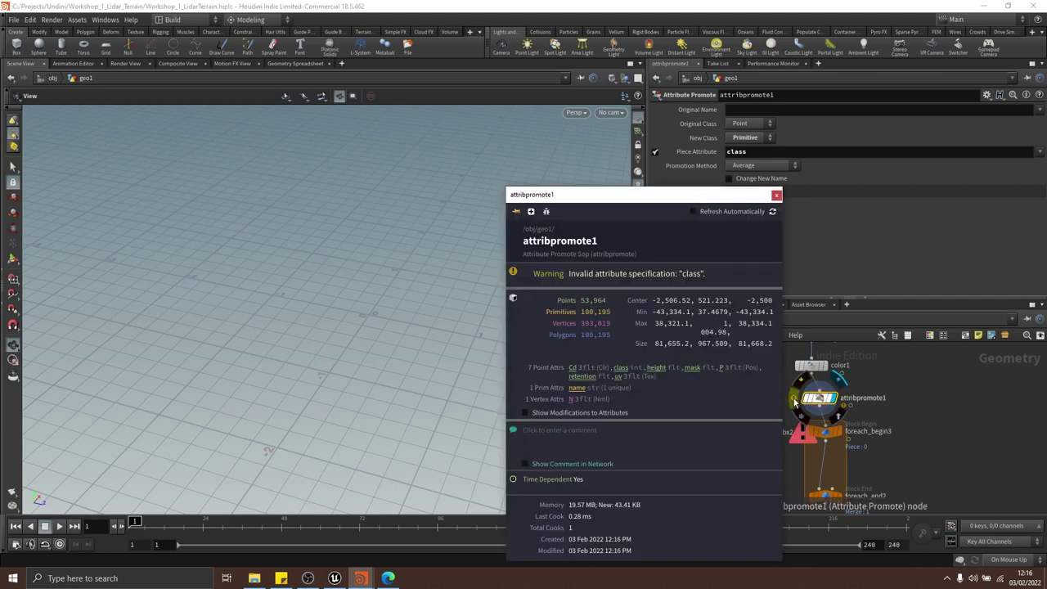
Examine the point attributes from connectivity1 down to attribpromote1 in the geometry spreadsheet
{"action": "middle_click_drag", "start_coordinate": [924, 393], "coordinate": [924, 456]}
{"action": "left_click", "coordinate": [811, 396]}
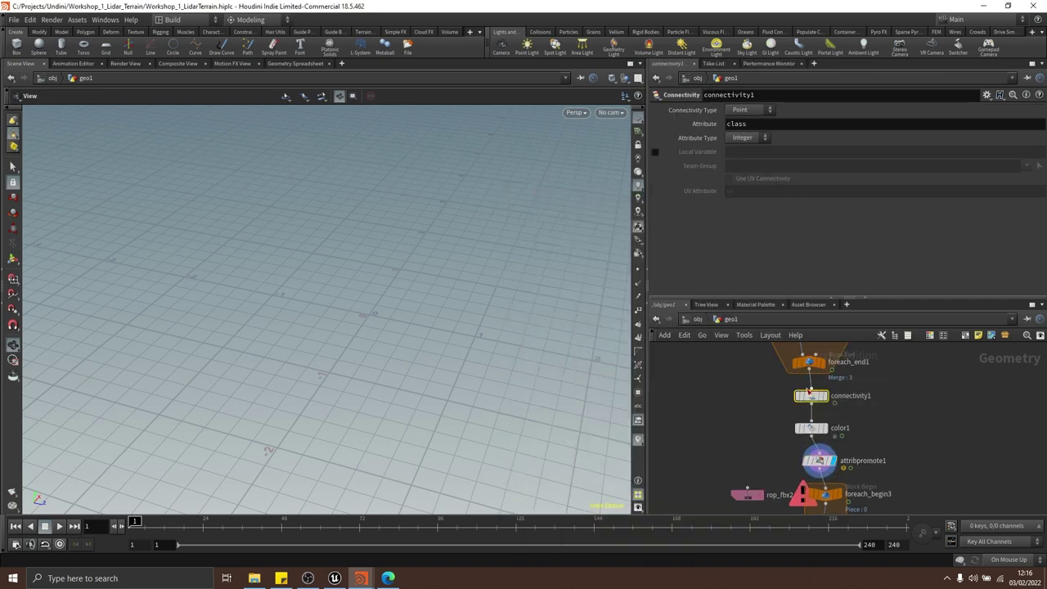
{"action": "left_click_drag", "start_coordinate": [500, 288], "coordinate": [542, 291]}
{"action": "left_click", "coordinate": [294, 64]}
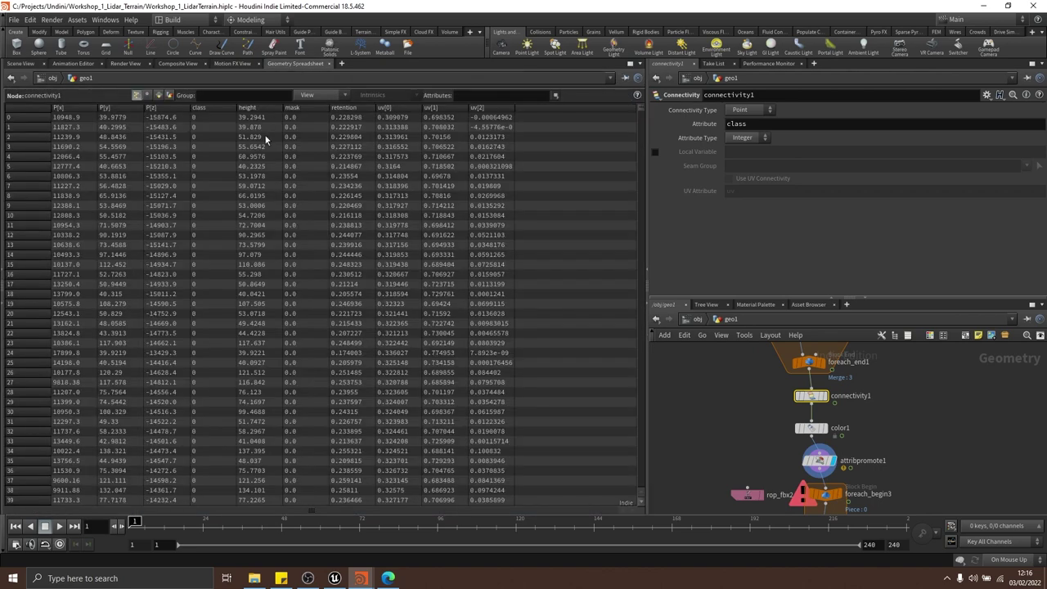
{"action": "middle_click_drag", "start_coordinate": [885, 430], "coordinate": [867, 414]}
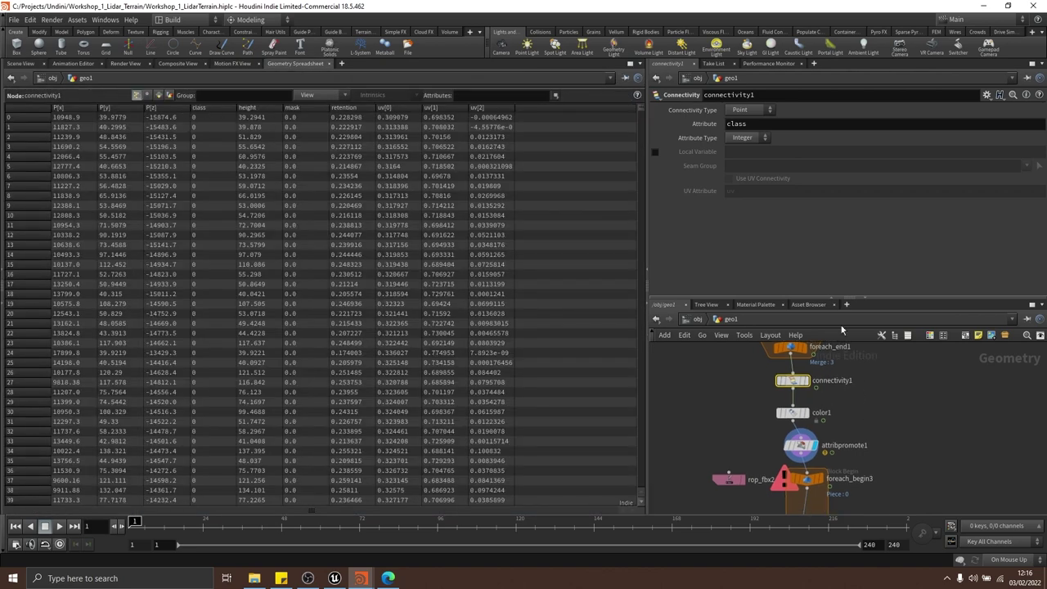
{"action": "key", "text": "Down"}
{"action": "key", "text": "Down"}
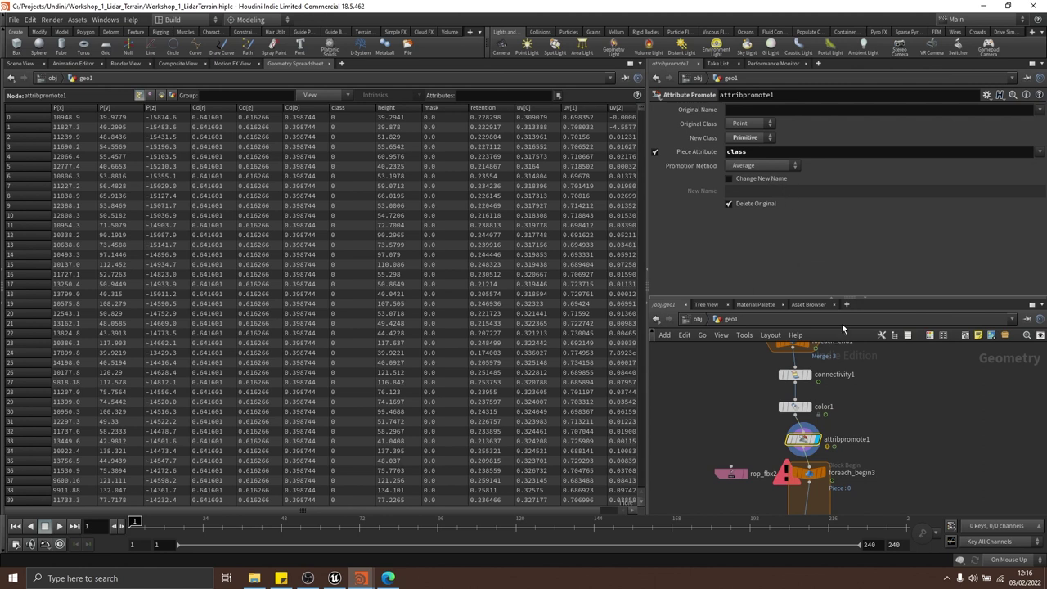
Clear the piece attribute of attribpromote1
{"action": "scroll", "coordinate": [832, 418], "scroll_direction": "up", "scroll_amount": 3}
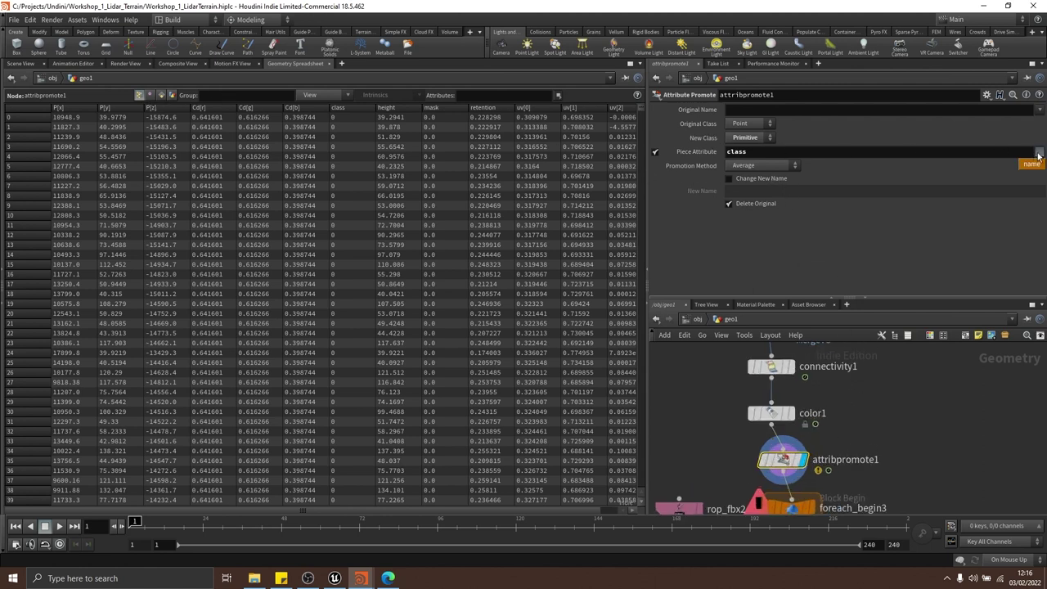
{"action": "left_click_drag", "start_coordinate": [639, 153], "coordinate": [614, 154]}
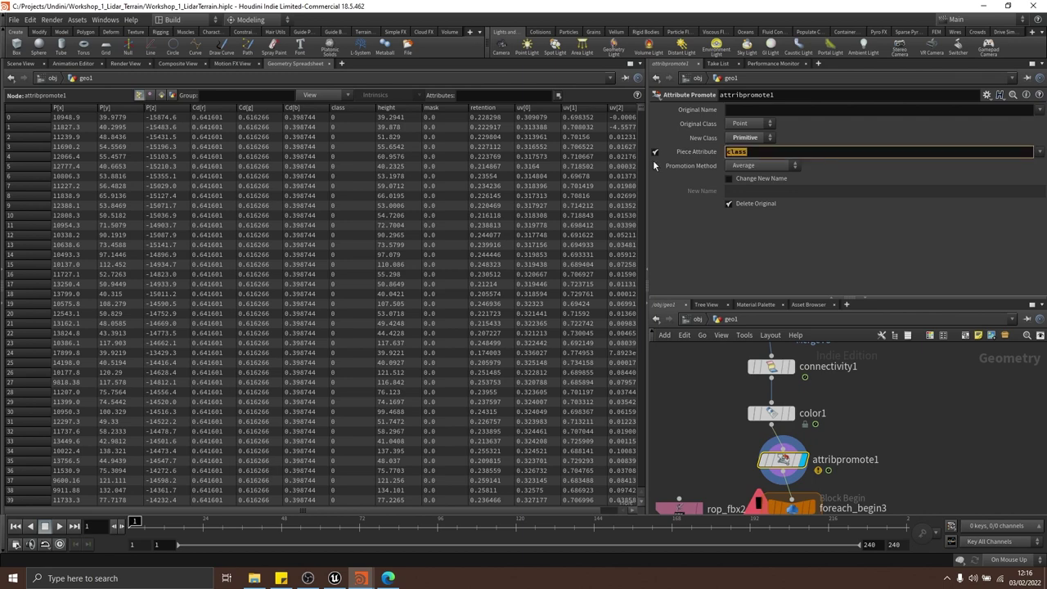
{"action": "key", "text": "BackSpace"}
Compare the spreadsheet data of connectivity1, color1 and attribpromote1, and read the promote node's information
{"action": "key", "text": "Up"}
{"action": "key", "text": "Up"}
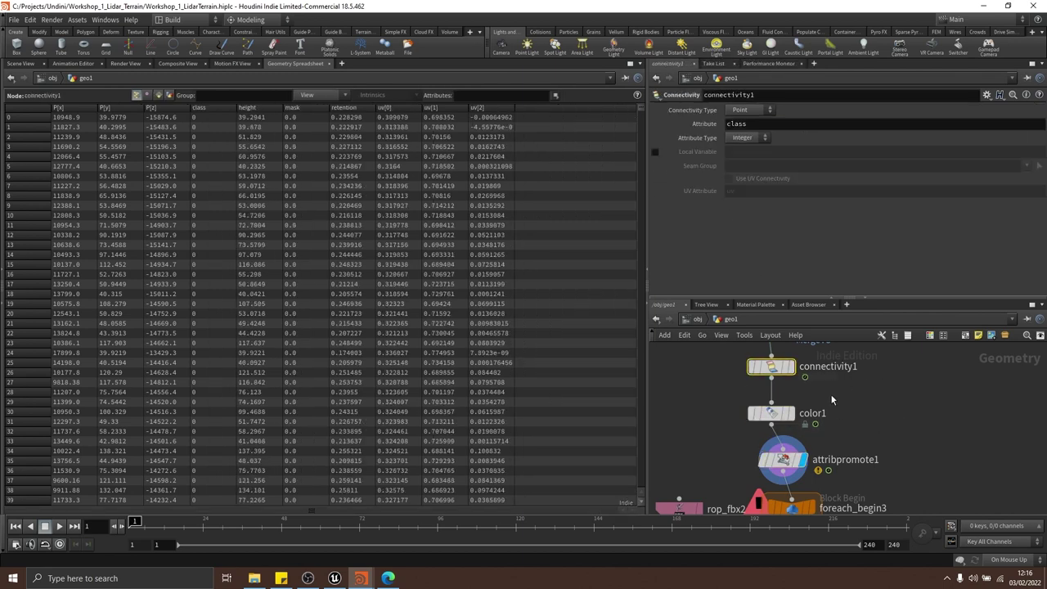
{"action": "key", "text": "Down"}
{"action": "key", "text": "Up"}
{"action": "middle_click_drag", "start_coordinate": [863, 402], "coordinate": [853, 390]}
{"action": "left_click", "coordinate": [791, 373]}
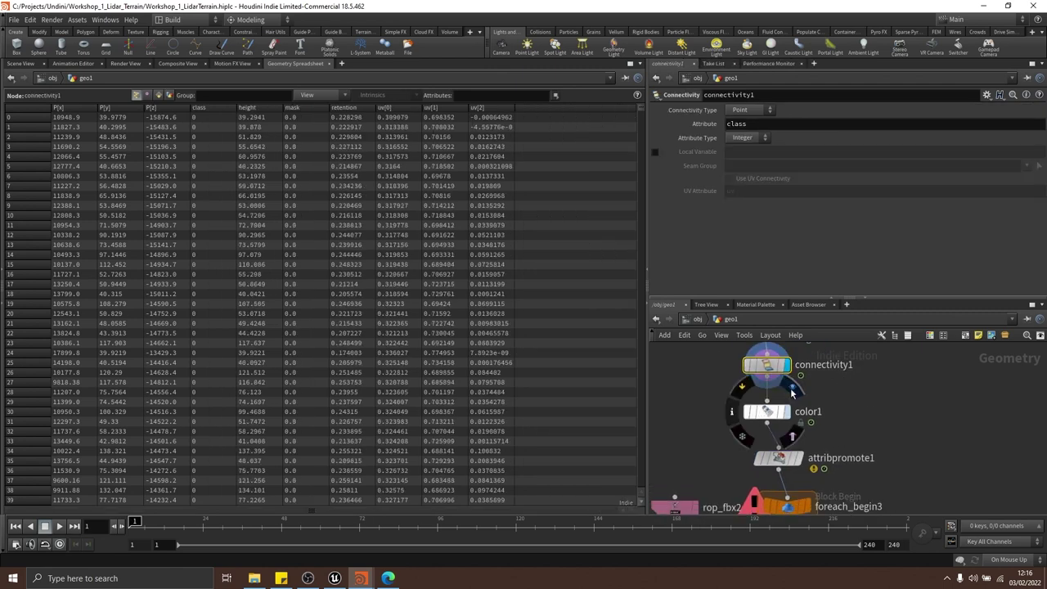
{"action": "left_click", "coordinate": [786, 411]}
{"action": "middle_click_drag", "start_coordinate": [883, 430], "coordinate": [884, 422]}
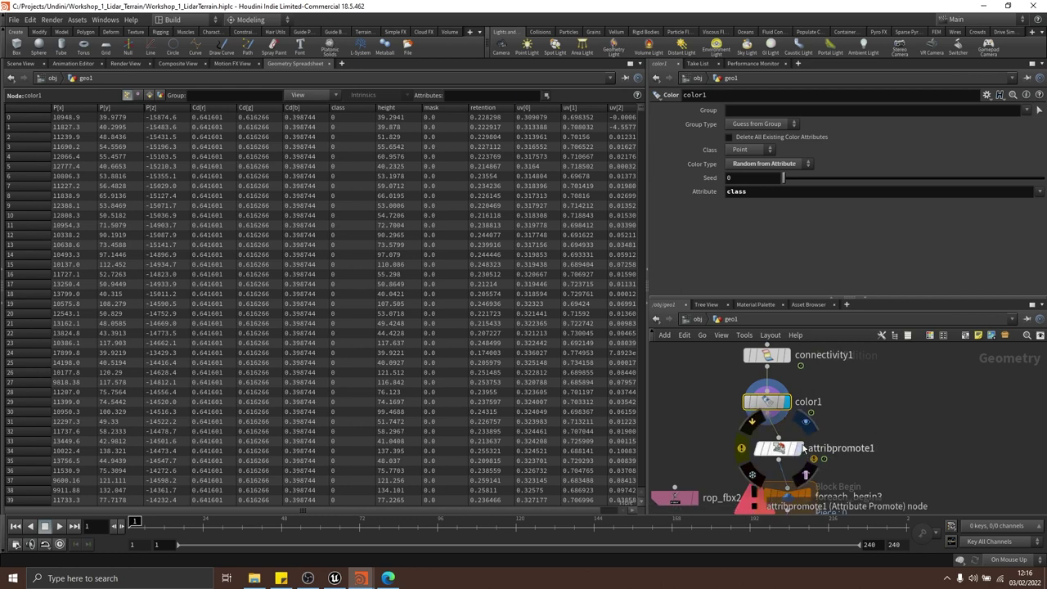
{"action": "left_click", "coordinate": [760, 449]}
{"action": "left_click", "coordinate": [741, 450]}
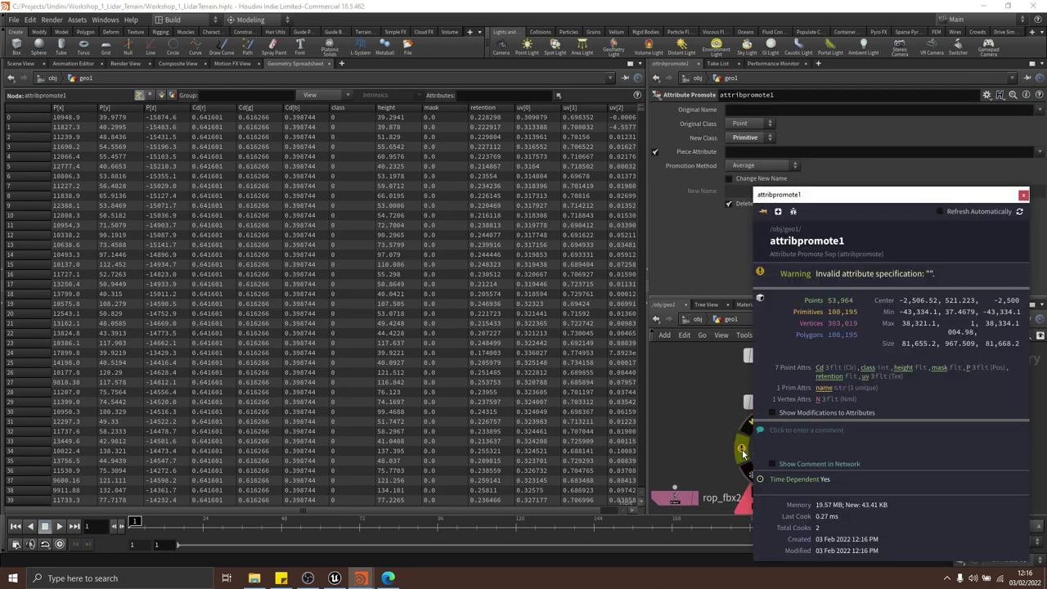
Set the promote node's piece attribute to class and check its node information
{"action": "left_click", "coordinate": [752, 151]}
{"action": "type", "text": "class"}
{"action": "key", "text": "Return"}
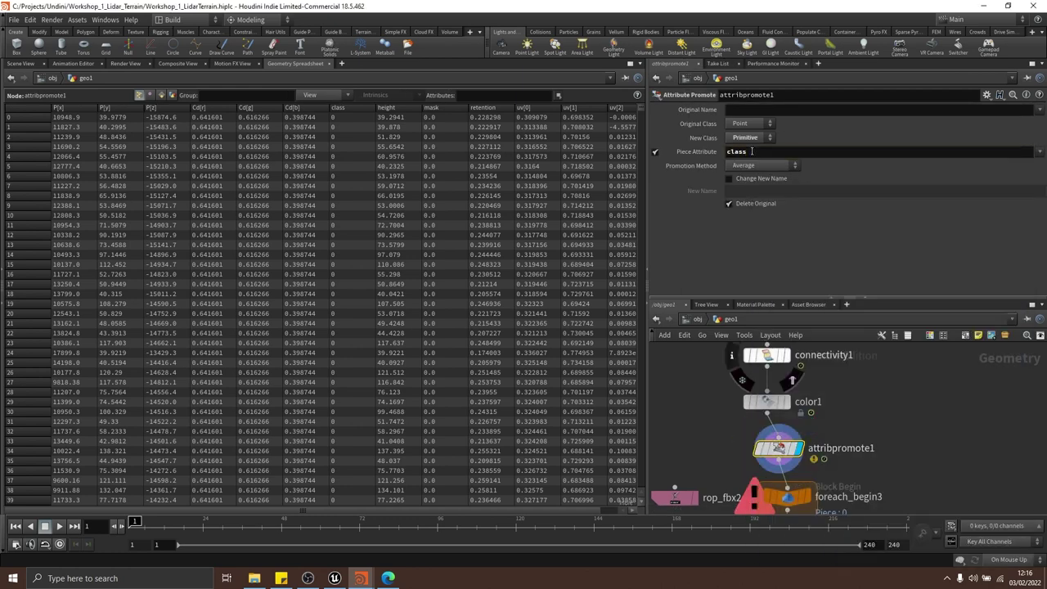
{"action": "left_click", "coordinate": [742, 450]}
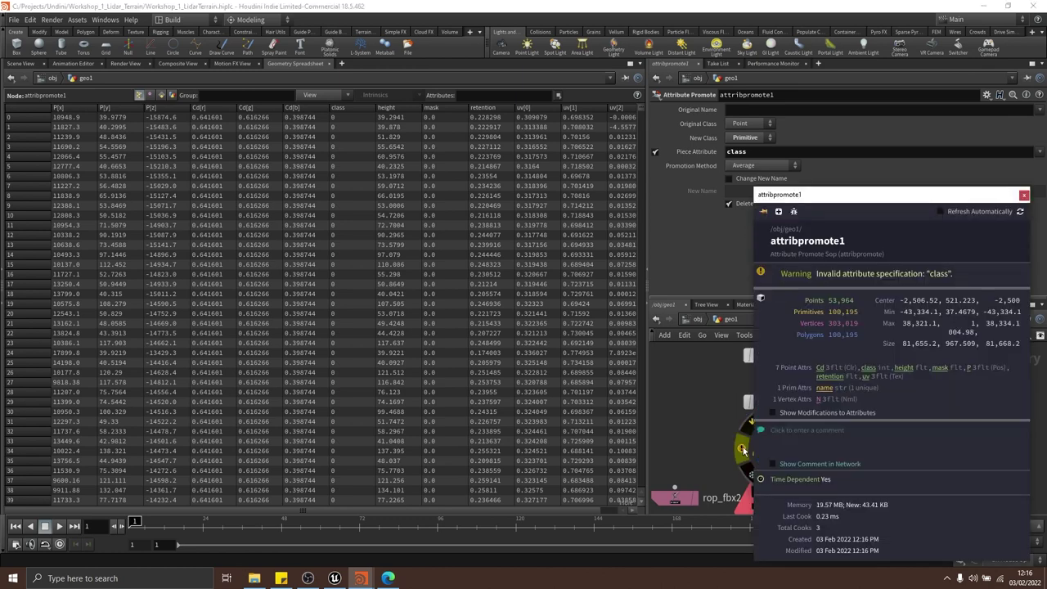
Try the capitalized value Class as the piece attribute, and return it to lowercase class
{"action": "left_click_drag", "start_coordinate": [771, 156], "coordinate": [652, 169]}
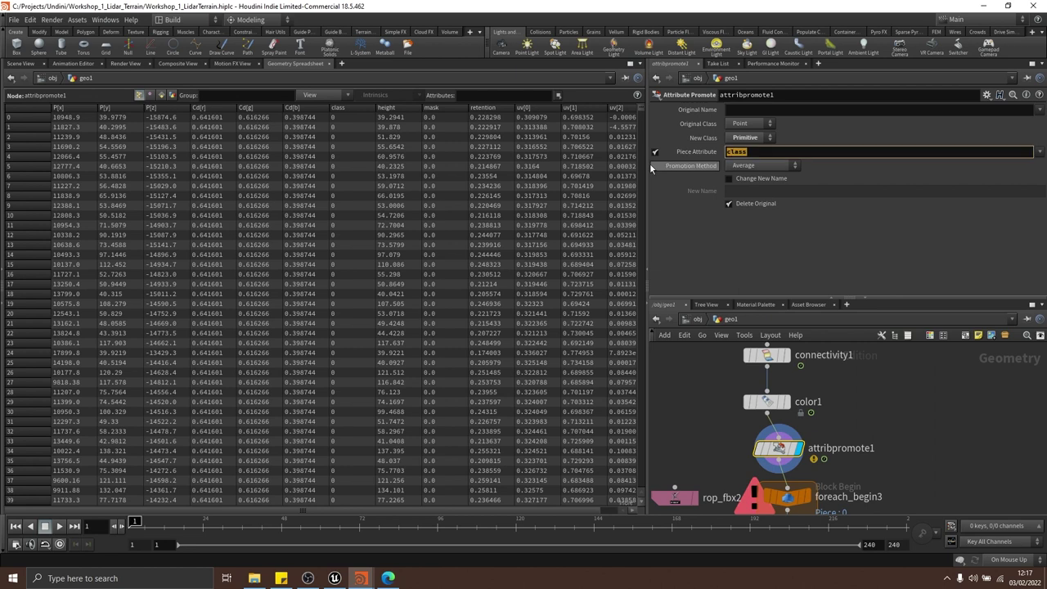
{"action": "type", "text": "Class"}
{"action": "key", "text": "Return"}
{"action": "double_click", "coordinate": [842, 149]}
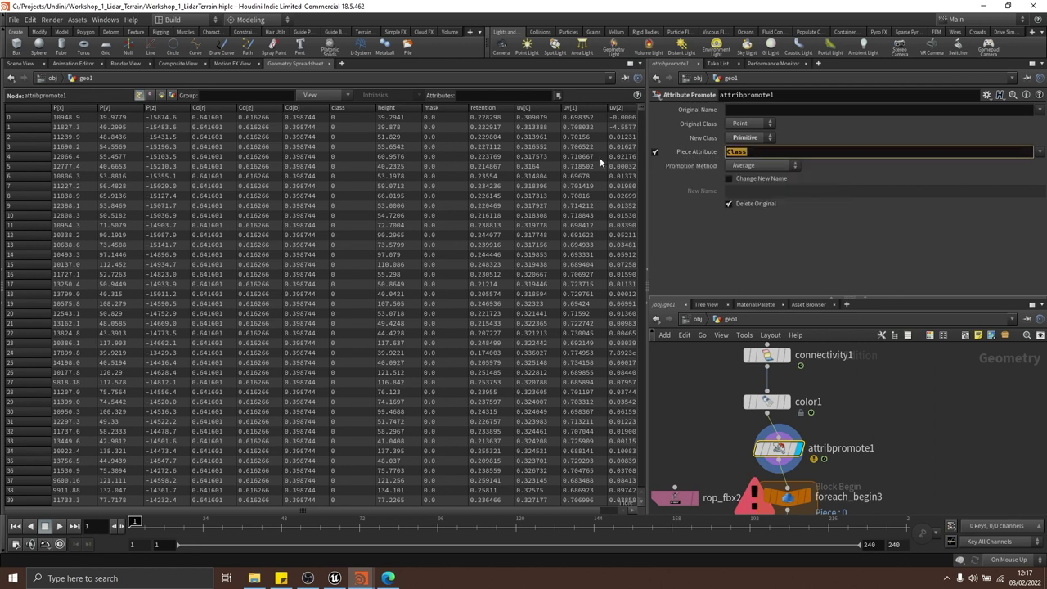
{"action": "type", "text": "class"}
{"action": "key", "text": "Return"}
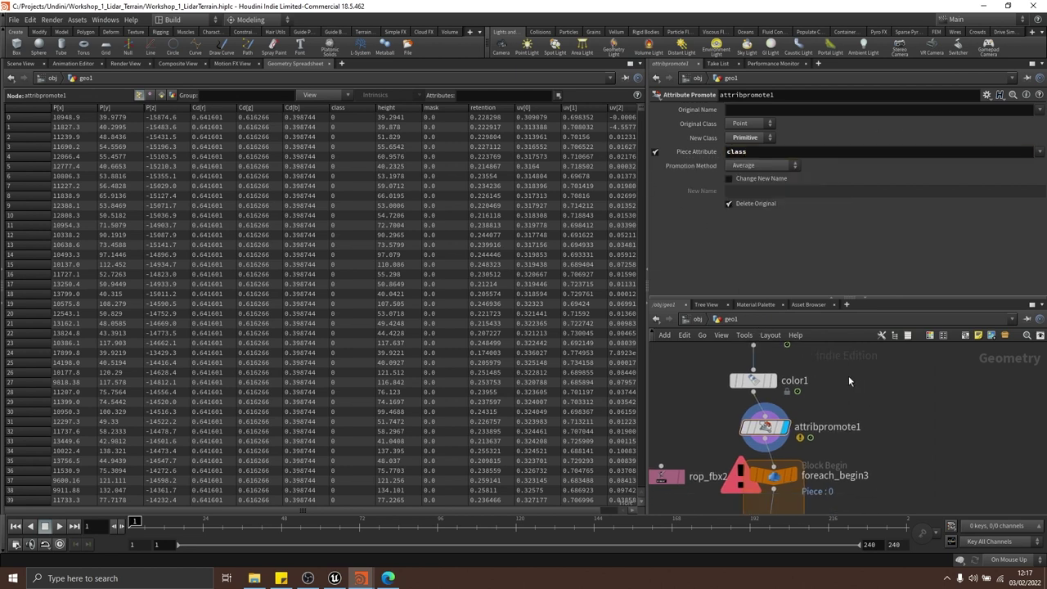
Turn off deletion of the original attribute and enable a changed new name of class
{"action": "left_click", "coordinate": [742, 202]}
{"action": "left_click", "coordinate": [728, 178]}
{"action": "left_click", "coordinate": [751, 191]}
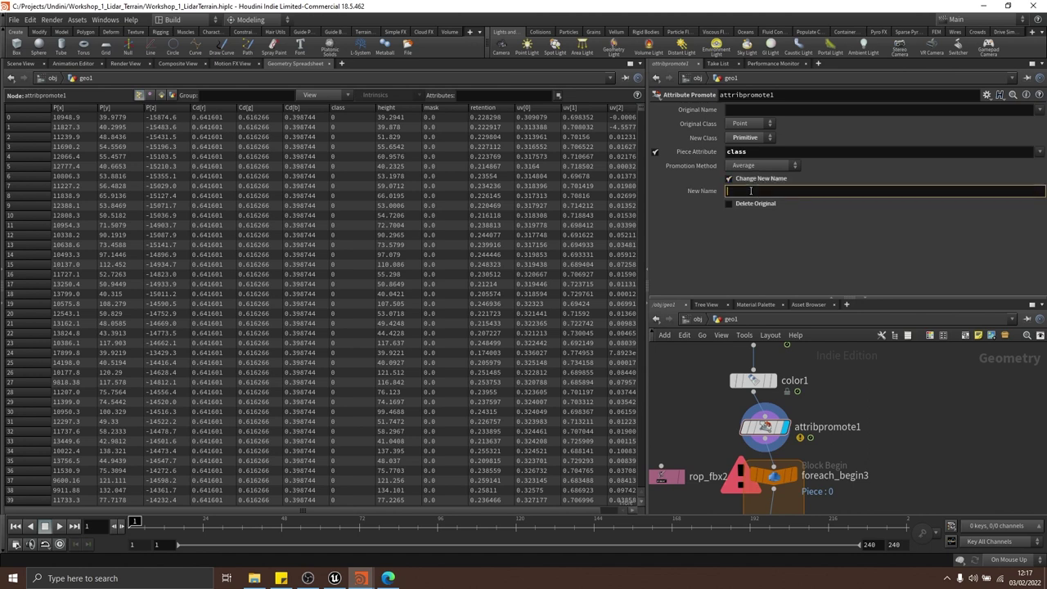
{"action": "type", "text": "class"}
{"action": "key", "text": "Return"}
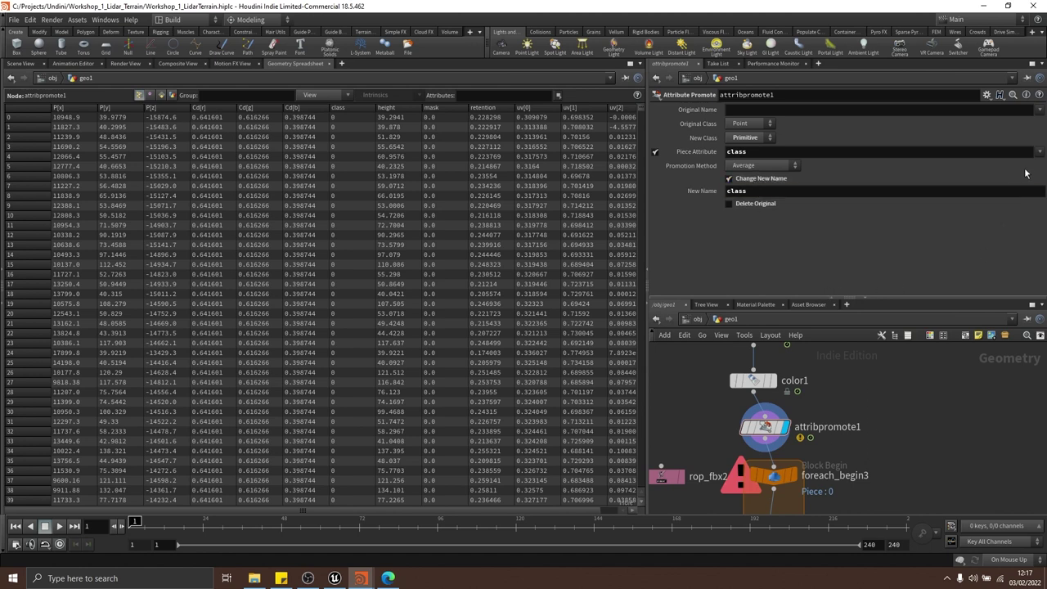
Set the promote node's piece attribute to name and disable the changed new name
{"action": "left_click", "coordinate": [1038, 152]}
{"action": "left_click", "coordinate": [1025, 159]}
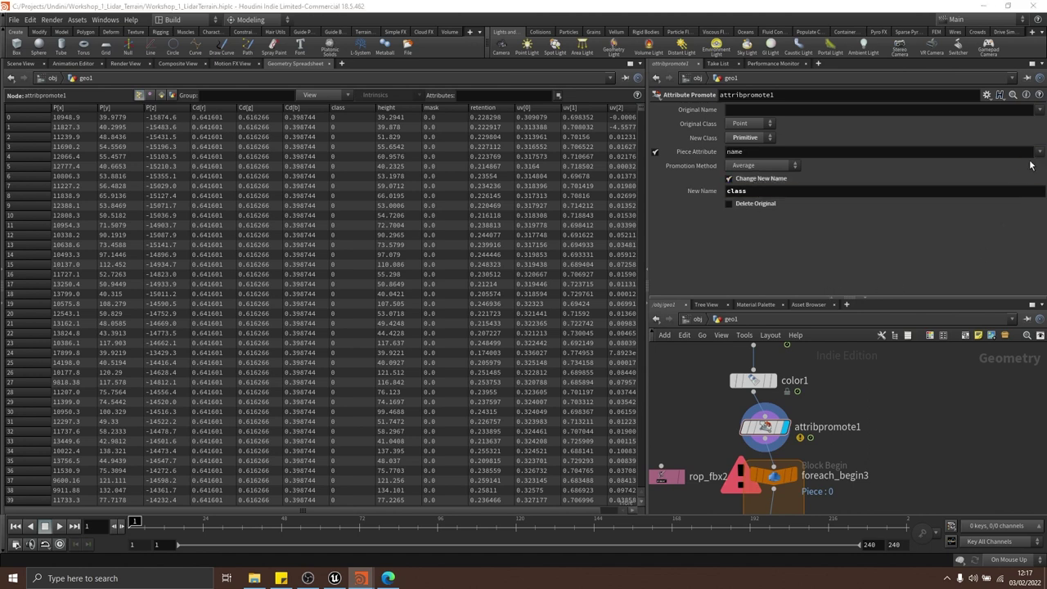
{"action": "left_click", "coordinate": [729, 179]}
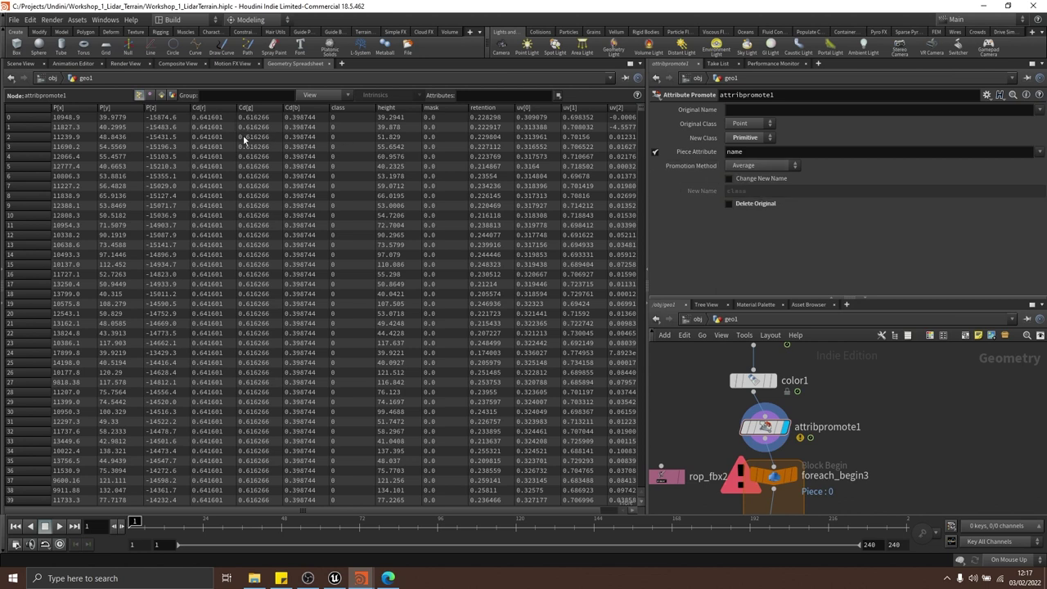
Check the promote node's primitive attributes in the geometry spreadsheet and return to its point attributes
{"action": "scroll", "coordinate": [288, 513], "scroll_direction": "right", "scroll_amount": 1}
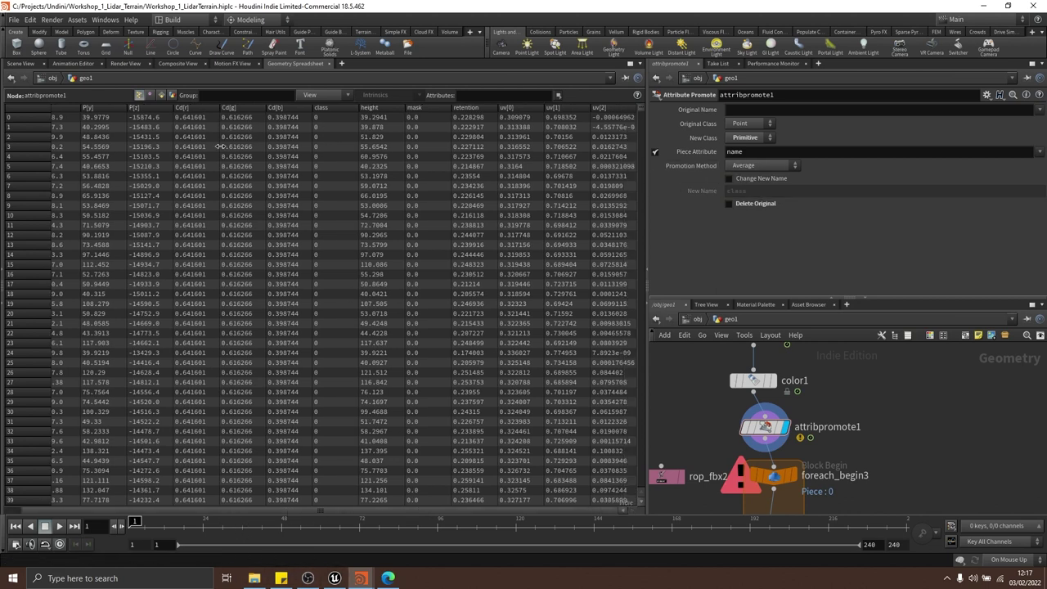
{"action": "left_click", "coordinate": [161, 95]}
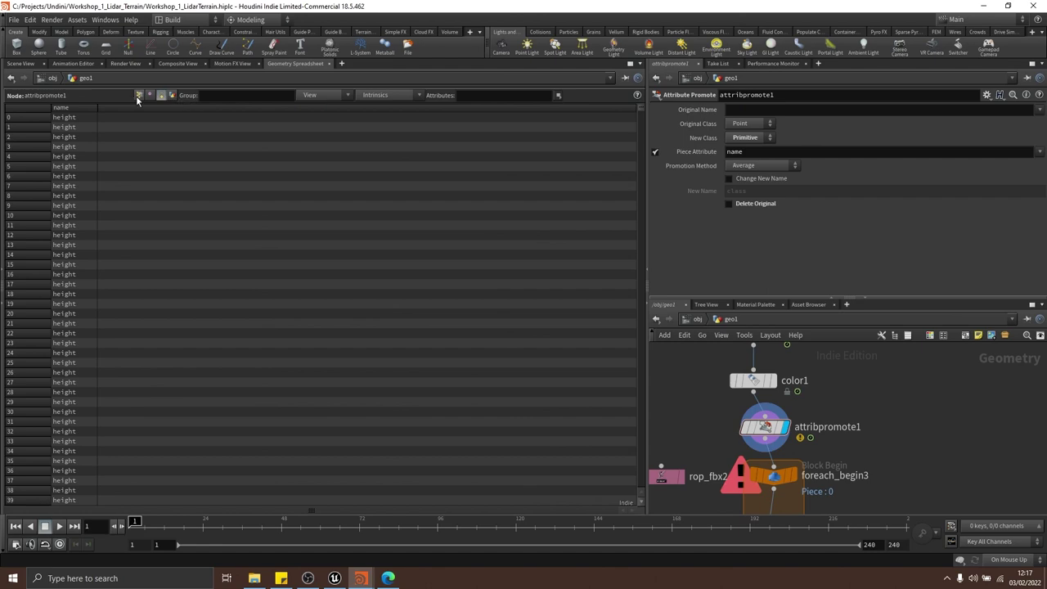
{"action": "left_click", "coordinate": [138, 95]}
{"action": "scroll", "coordinate": [801, 392], "scroll_direction": "down", "scroll_amount": 3}
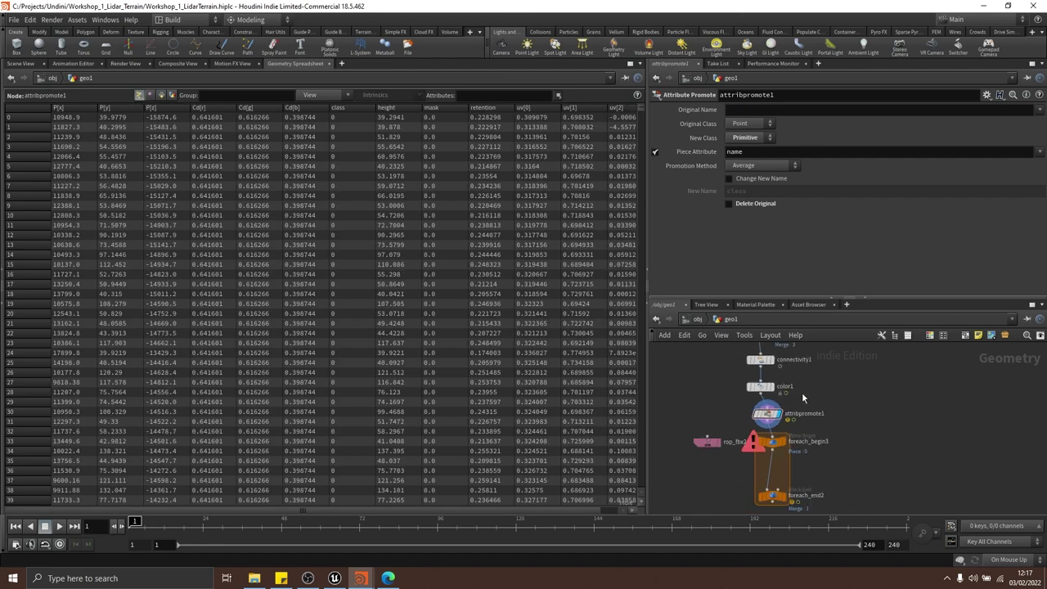
Display the connectivity1 node in the scene view and set its connectivity type to Primitive
{"action": "left_click", "coordinate": [20, 63]}
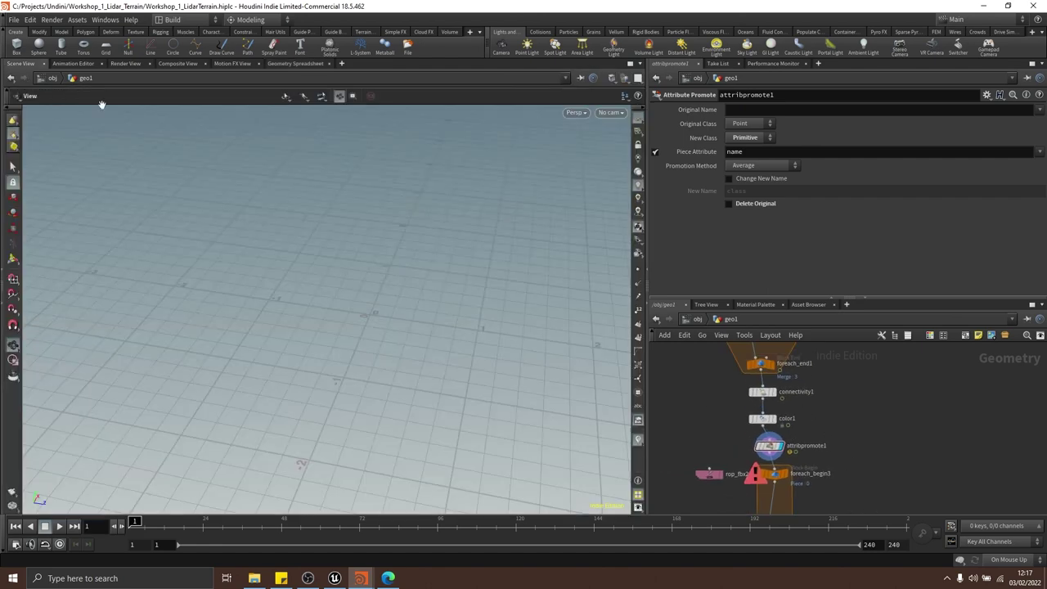
{"action": "scroll", "coordinate": [789, 398], "scroll_direction": "up", "scroll_amount": 2}
{"action": "left_click", "coordinate": [773, 379]}
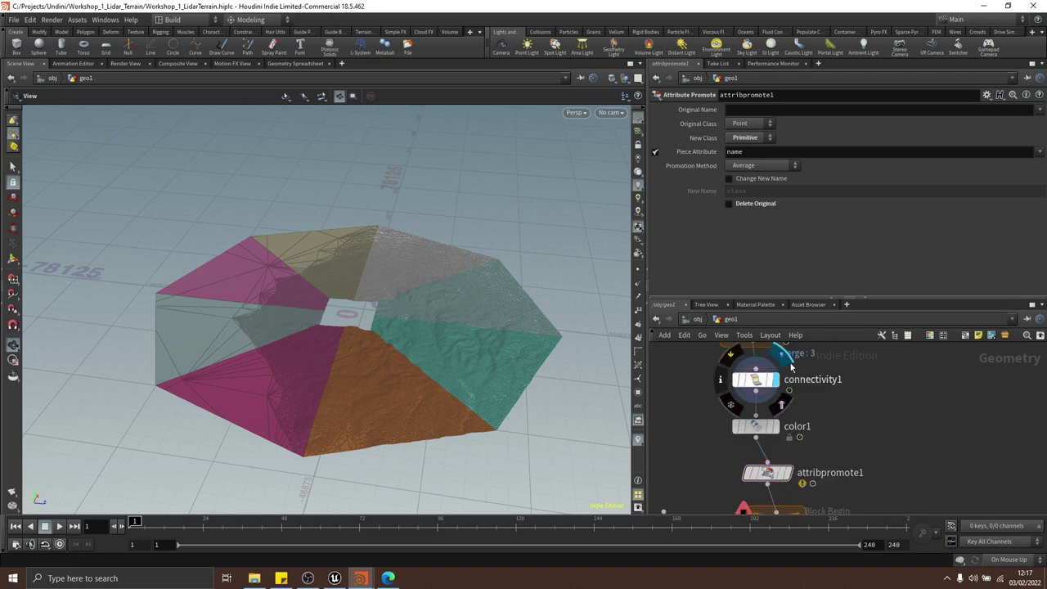
{"action": "left_click", "coordinate": [774, 426]}
{"action": "scroll", "coordinate": [576, 332], "scroll_direction": "up", "scroll_amount": 3}
{"action": "left_click_drag", "start_coordinate": [564, 303], "coordinate": [392, 347]}
{"action": "middle_click_drag", "start_coordinate": [864, 398], "coordinate": [845, 412]}
{"action": "left_click", "coordinate": [759, 393]}
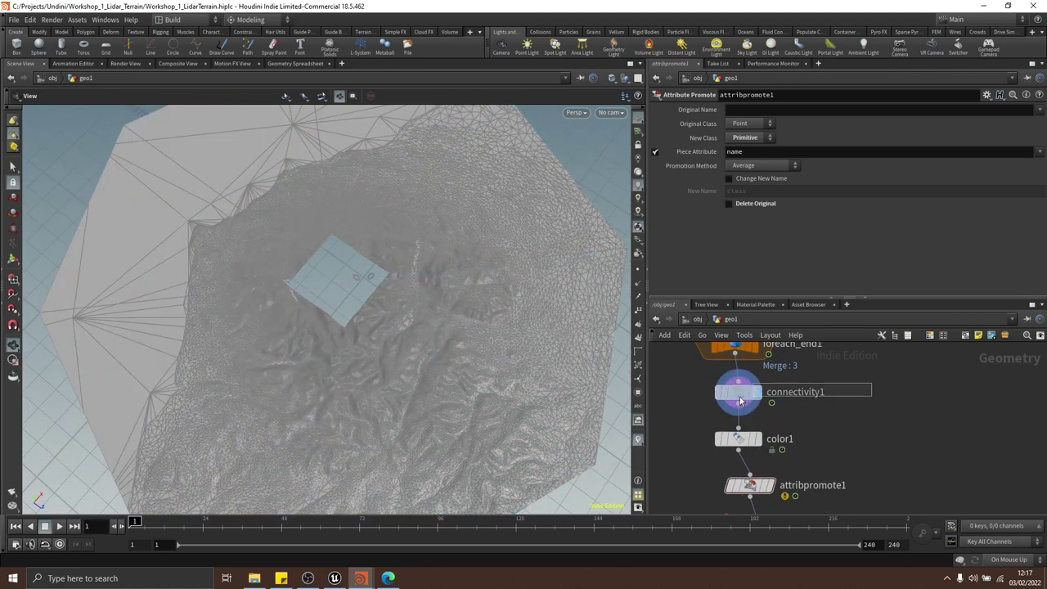
{"action": "left_click_drag", "start_coordinate": [565, 262], "coordinate": [578, 205]}
{"action": "left_click", "coordinate": [746, 110]}
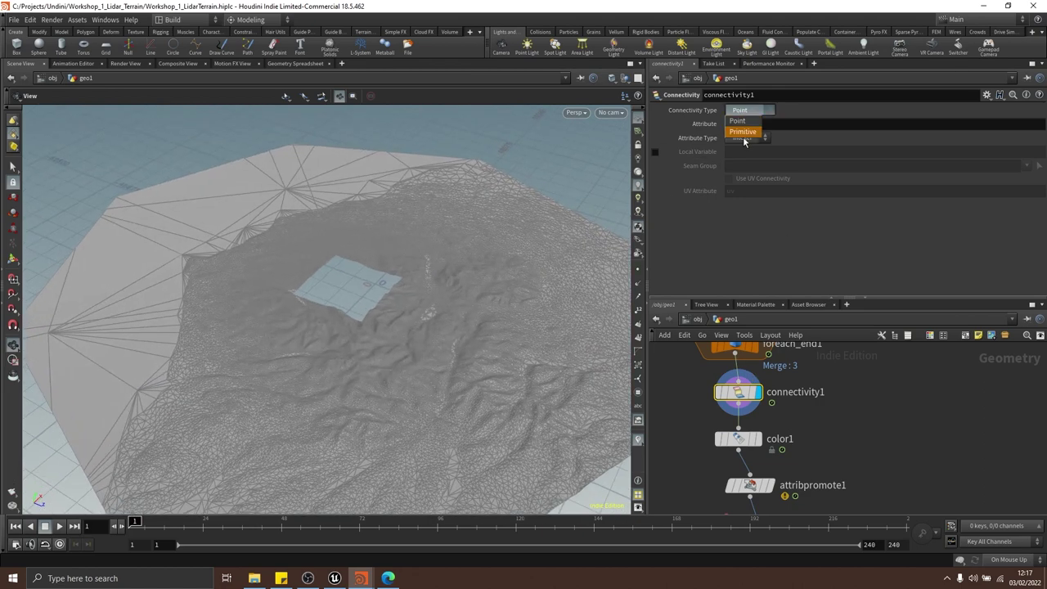
{"action": "left_click", "coordinate": [746, 131]}
{"action": "middle_click_drag", "start_coordinate": [501, 179], "coordinate": [480, 186]}
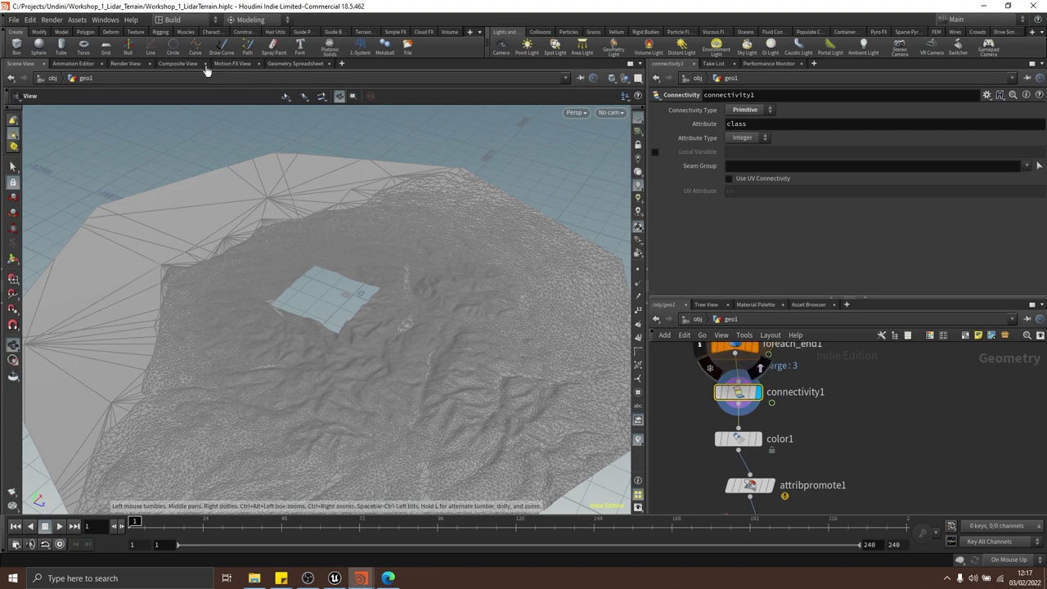
Check the connectivity node's primitive class values in the geometry spreadsheet and return to the scene view
{"action": "left_click", "coordinate": [291, 64]}
{"action": "left_click", "coordinate": [158, 97]}
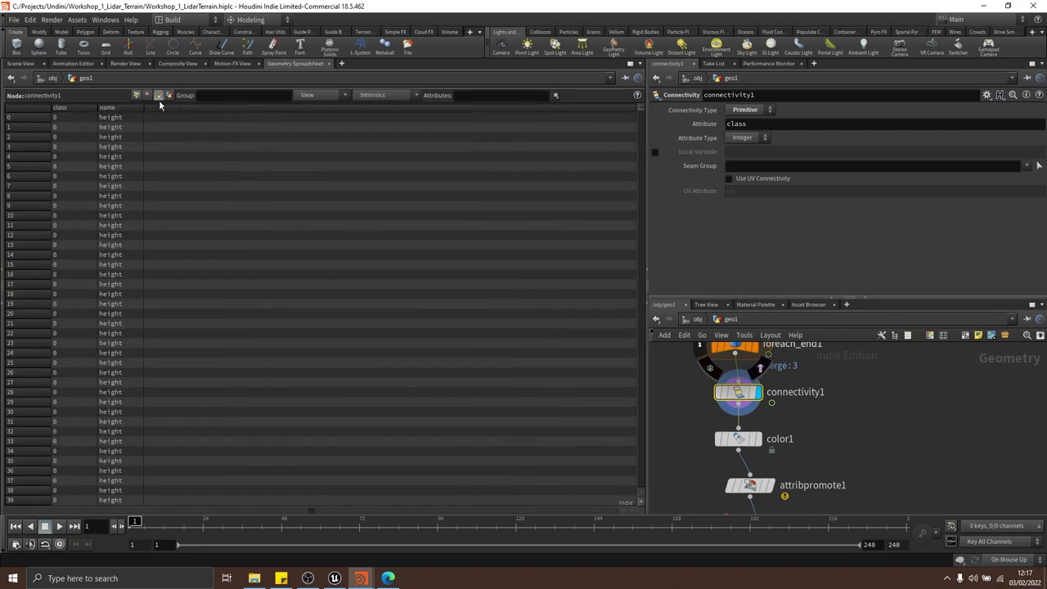
{"action": "left_click_drag", "start_coordinate": [638, 116], "coordinate": [202, 92]}
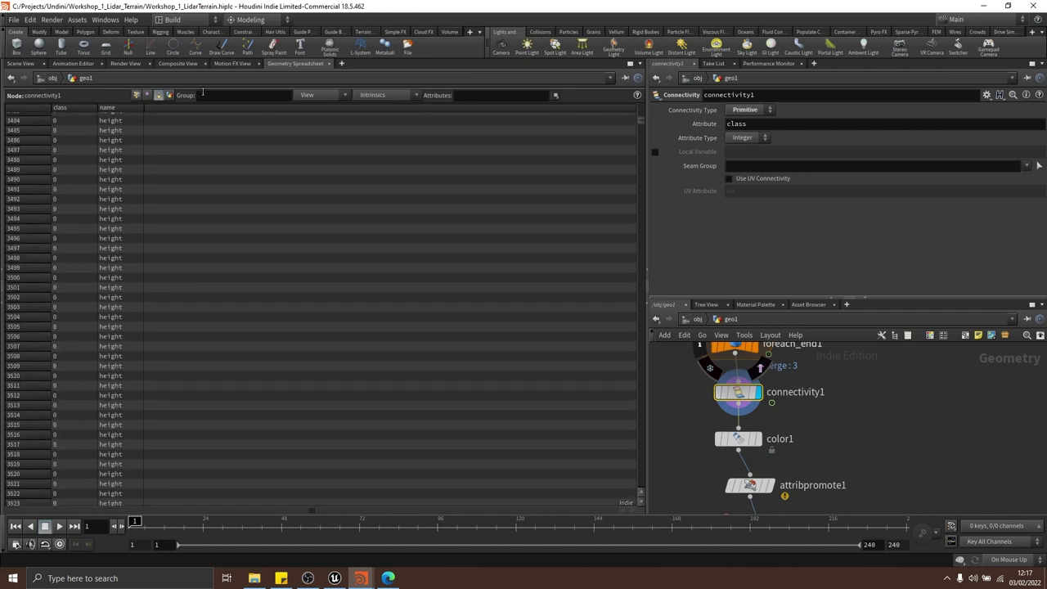
{"action": "left_click", "coordinate": [20, 63]}
Display the color1 node and set its class to Primitive so the random colours follow the primitive attribute
{"action": "middle_click_drag", "start_coordinate": [764, 434], "coordinate": [785, 395]}
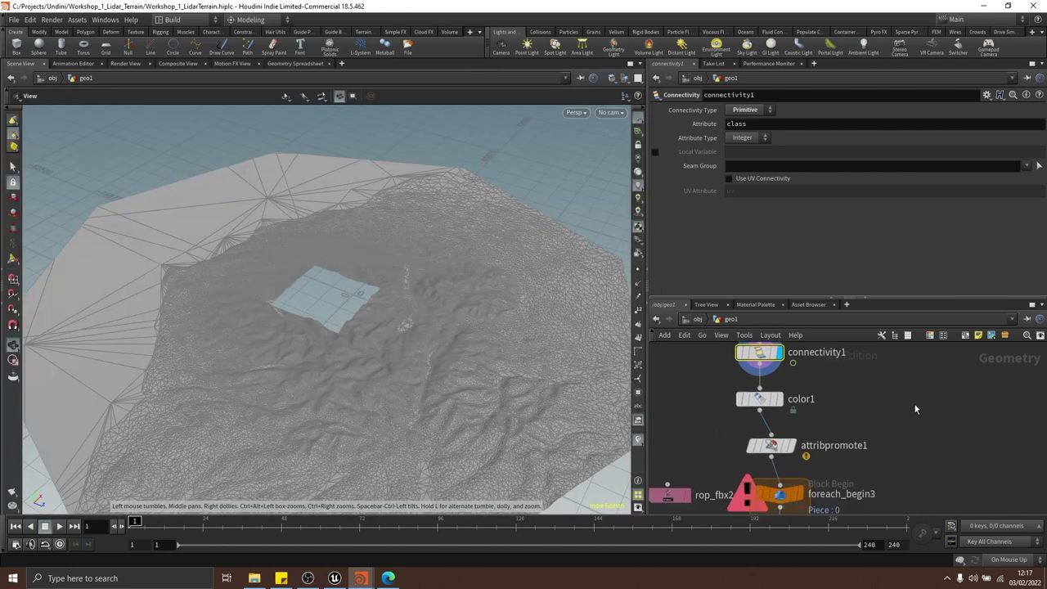
{"action": "left_click", "coordinate": [780, 398]}
{"action": "left_click", "coordinate": [757, 151]}
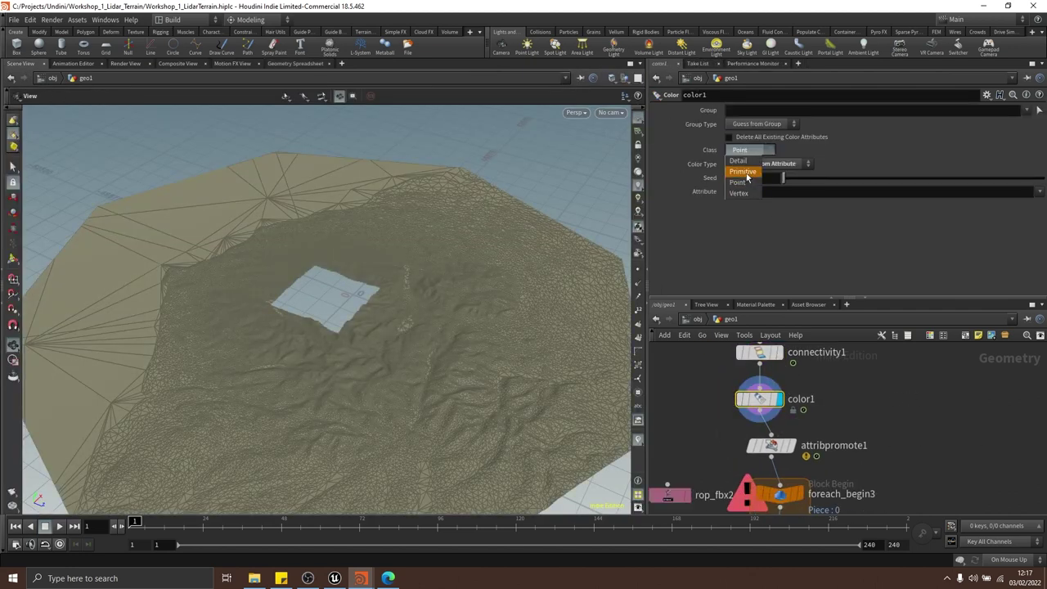
{"action": "left_click", "coordinate": [748, 173]}
{"action": "left_click_drag", "start_coordinate": [455, 193], "coordinate": [409, 274]}
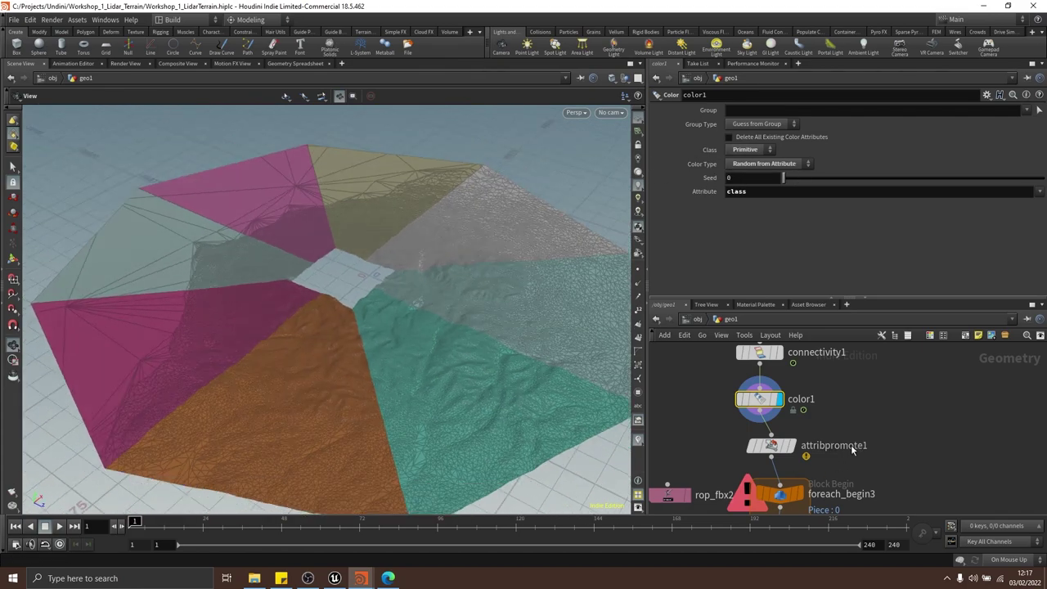
Delete the attribpromote1 node from the network
{"action": "middle_click_drag", "start_coordinate": [850, 444], "coordinate": [868, 408]}
{"action": "left_click", "coordinate": [822, 415]}
{"action": "key", "text": "Delete"}
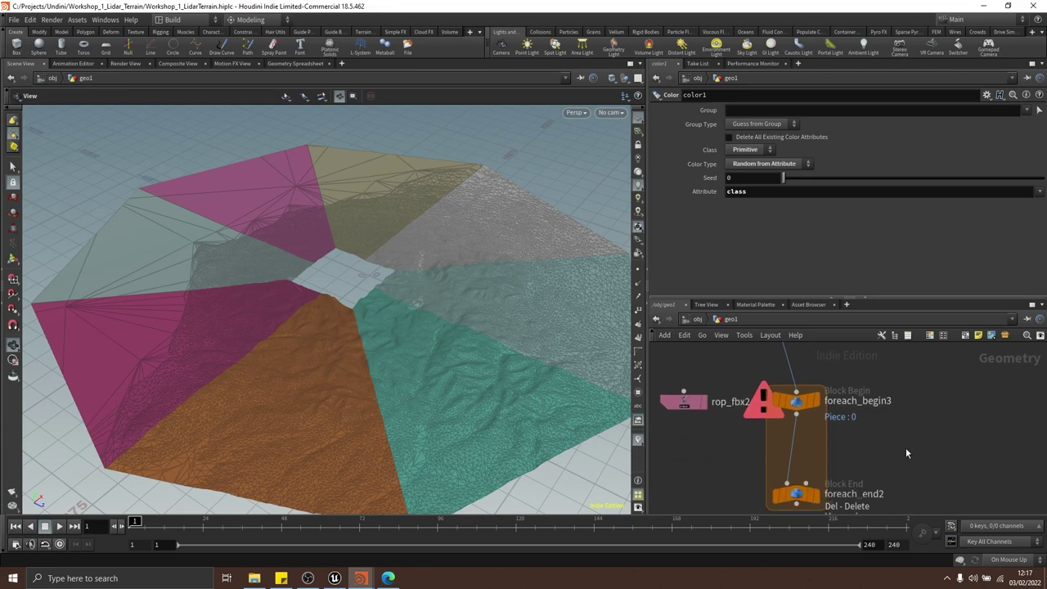
Inspect the piece fetched by foreach_begin3 and the merged output of foreach_end2 in the viewport
{"action": "left_click", "coordinate": [820, 426]}
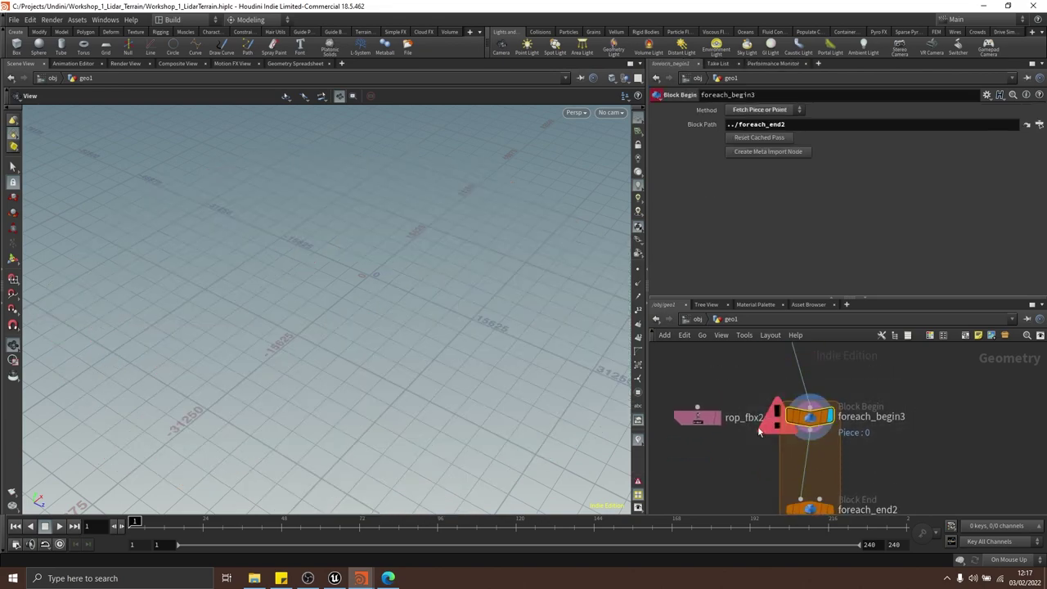
{"action": "left_click_drag", "start_coordinate": [387, 229], "coordinate": [441, 276]}
{"action": "middle_click_drag", "start_coordinate": [888, 465], "coordinate": [874, 413]}
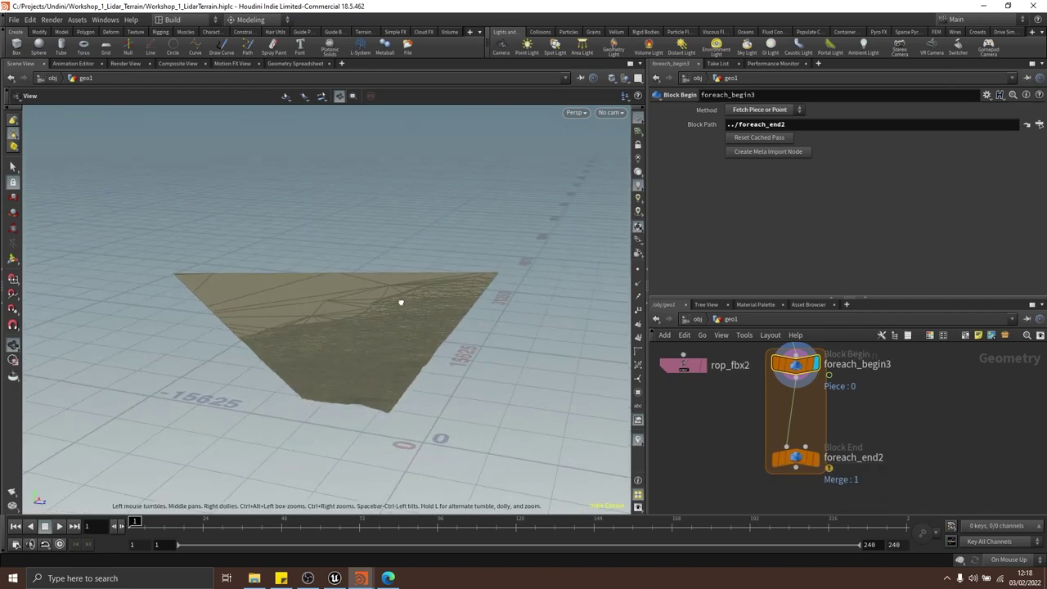
{"action": "left_click_drag", "start_coordinate": [402, 302], "coordinate": [397, 313]}
{"action": "scroll", "coordinate": [856, 398], "scroll_direction": "down", "scroll_amount": 2}
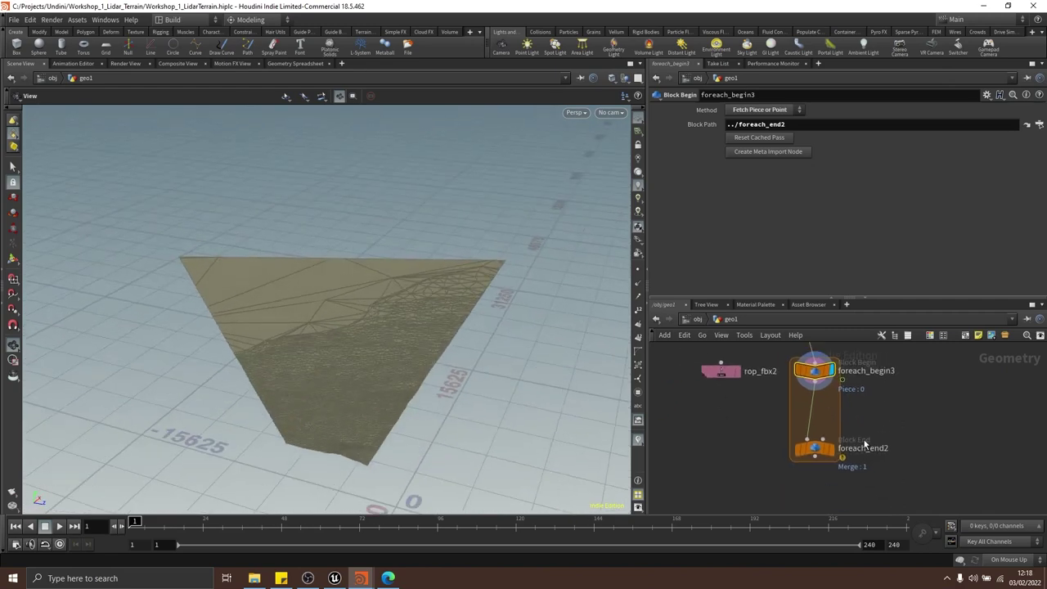
{"action": "left_click", "coordinate": [836, 428]}
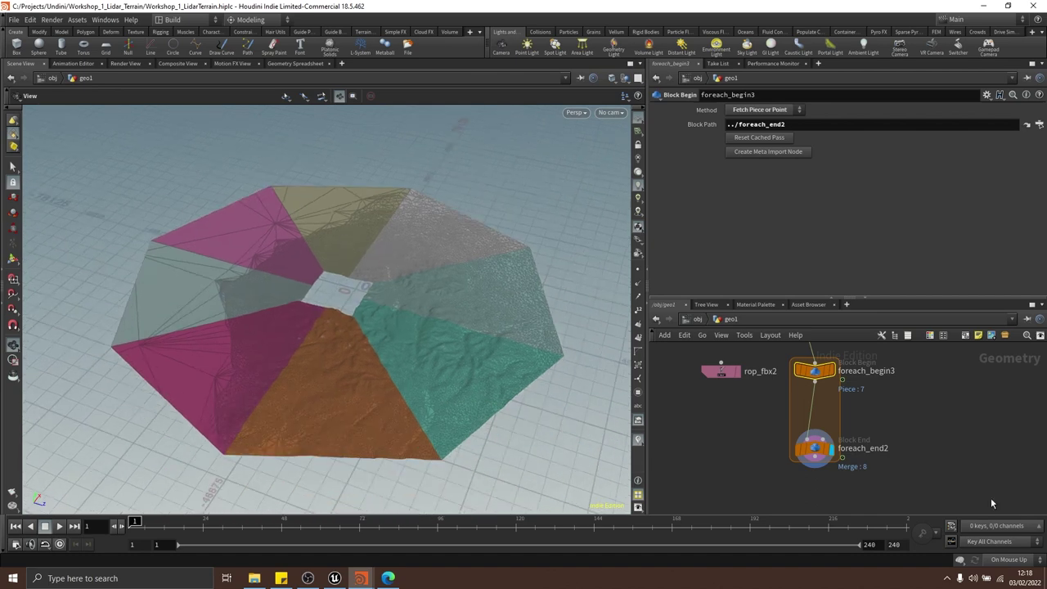
Enable Single Pass on foreach_end2, switch the scene to Auto Update and scrub through the pieces to pass 0
{"action": "left_click", "coordinate": [655, 221]}
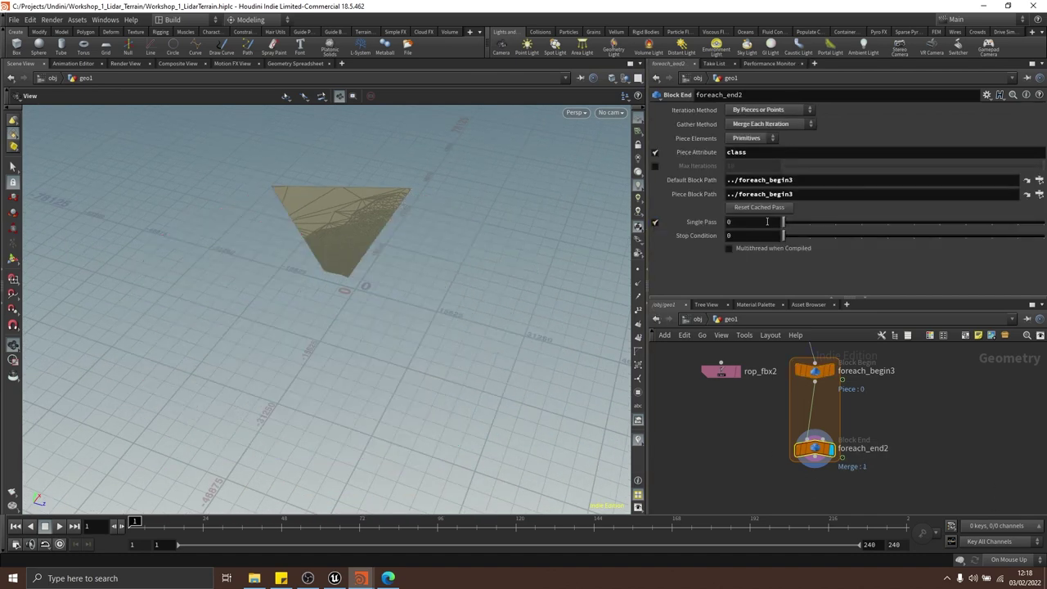
{"action": "left_click_drag", "start_coordinate": [786, 228], "coordinate": [860, 226]}
{"action": "left_click", "coordinate": [1007, 561]}
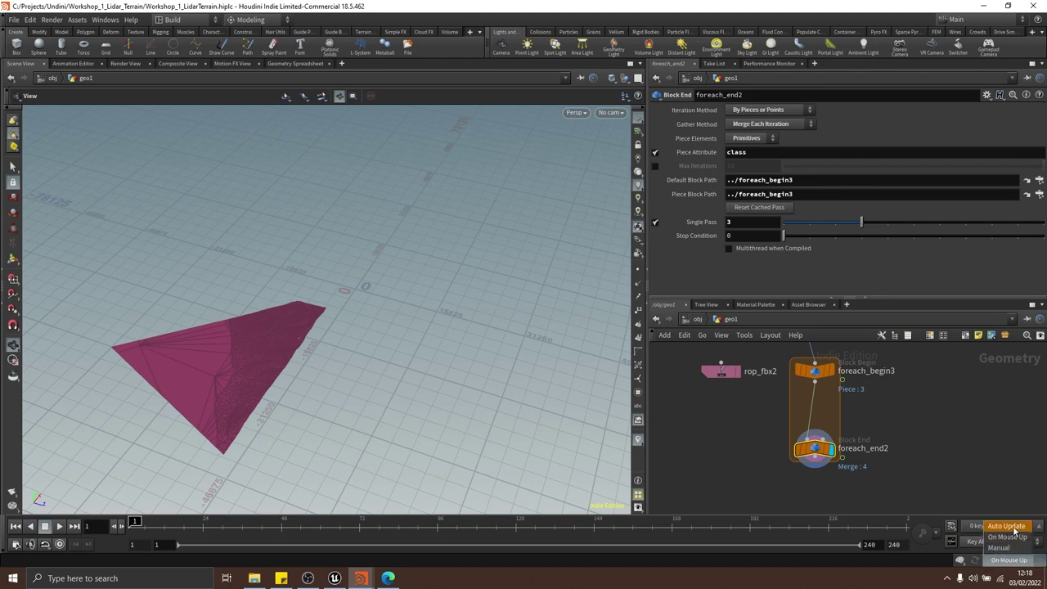
{"action": "left_click", "coordinate": [1007, 536]}
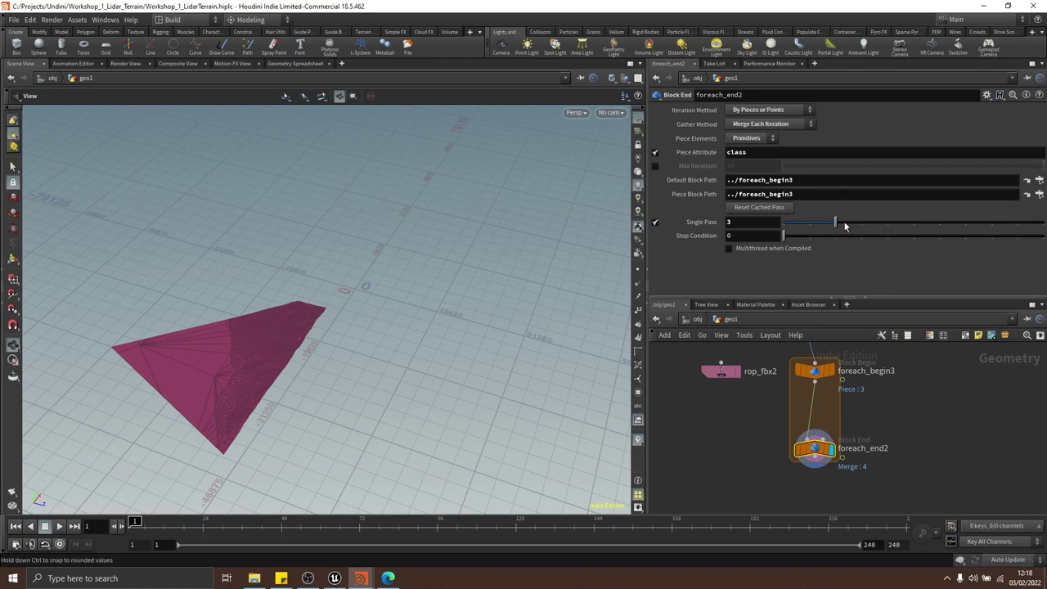
{"action": "left_click_drag", "start_coordinate": [861, 221], "coordinate": [783, 222]}
{"action": "left_click_drag", "start_coordinate": [580, 292], "coordinate": [466, 251]}
{"action": "middle_click_drag", "start_coordinate": [865, 407], "coordinate": [862, 428]}
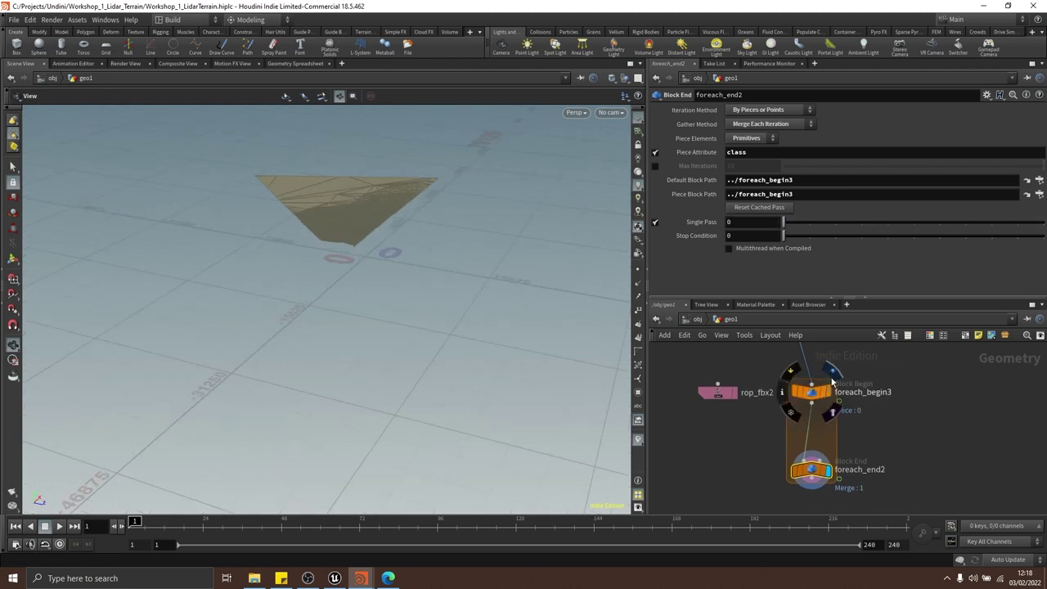
Wire rop_fbx2 to the output of foreach_begin3 inside the loop and display foreach_end2
{"action": "left_click", "coordinate": [834, 379]}
{"action": "middle_click_drag", "start_coordinate": [780, 424], "coordinate": [807, 425]}
{"action": "middle_click_drag", "start_coordinate": [901, 424], "coordinate": [879, 406]}
{"action": "left_click", "coordinate": [730, 379]}
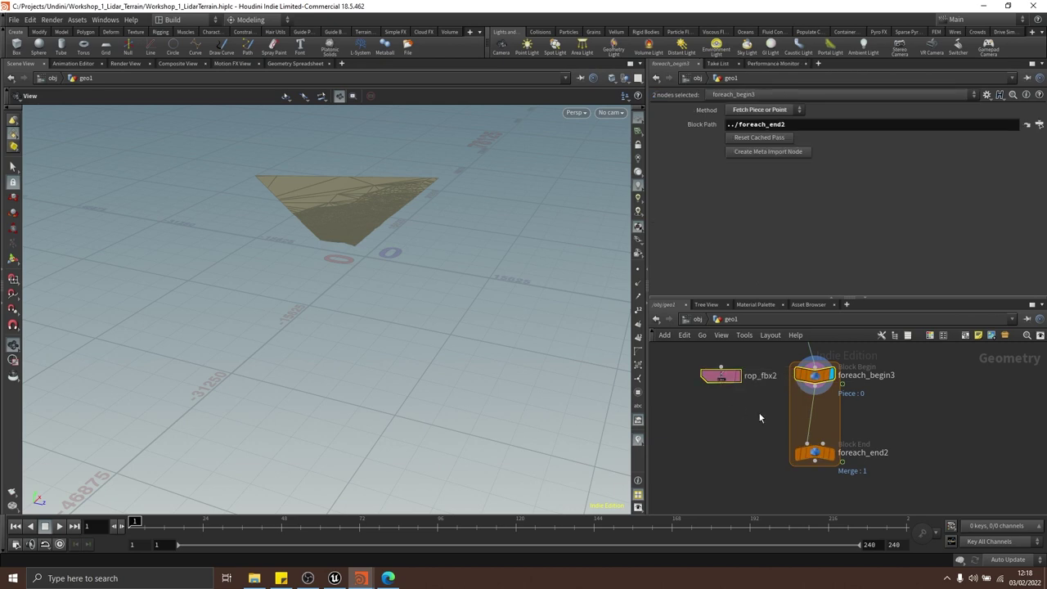
{"action": "left_click_drag", "start_coordinate": [730, 379], "coordinate": [771, 426]}
{"action": "middle_click_drag", "start_coordinate": [892, 442], "coordinate": [888, 424]}
{"action": "left_click_drag", "start_coordinate": [816, 435], "coordinate": [834, 449]}
{"action": "left_click", "coordinate": [851, 429]}
{"action": "left_click", "coordinate": [830, 446]}
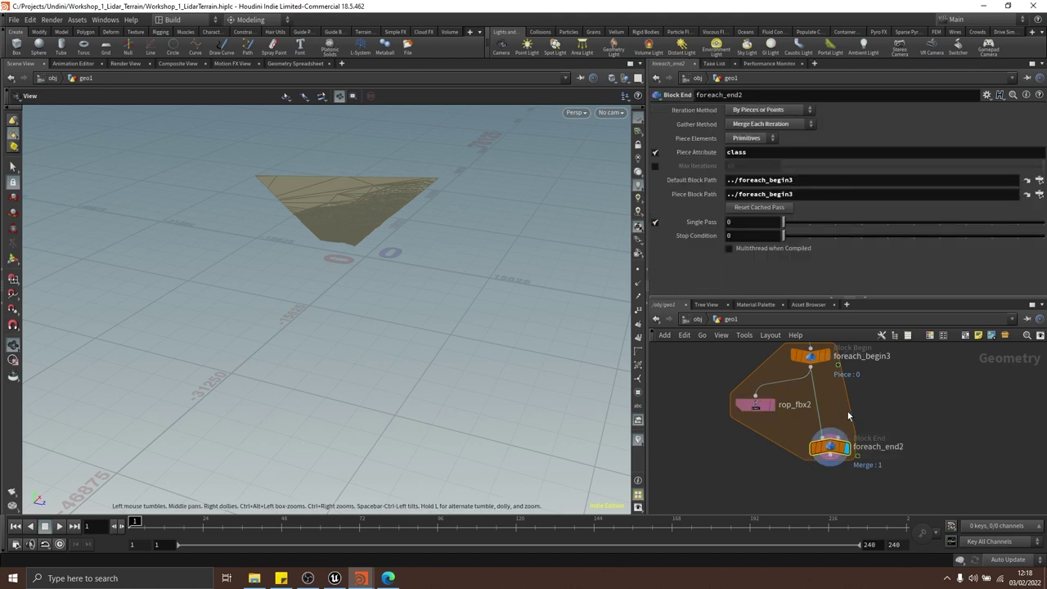
Move rop_fbx2 farther from the end block within the loop and show its FBX output parameters
{"action": "left_click_drag", "start_coordinate": [613, 286], "coordinate": [589, 278]}
{"action": "scroll", "coordinate": [784, 433], "scroll_direction": "up", "scroll_amount": 3}
{"action": "left_click_drag", "start_coordinate": [758, 401], "coordinate": [721, 386]}
{"action": "middle_click_drag", "start_coordinate": [754, 428], "coordinate": [804, 437]}
{"action": "scroll", "coordinate": [823, 431], "scroll_direction": "down", "scroll_amount": 5}
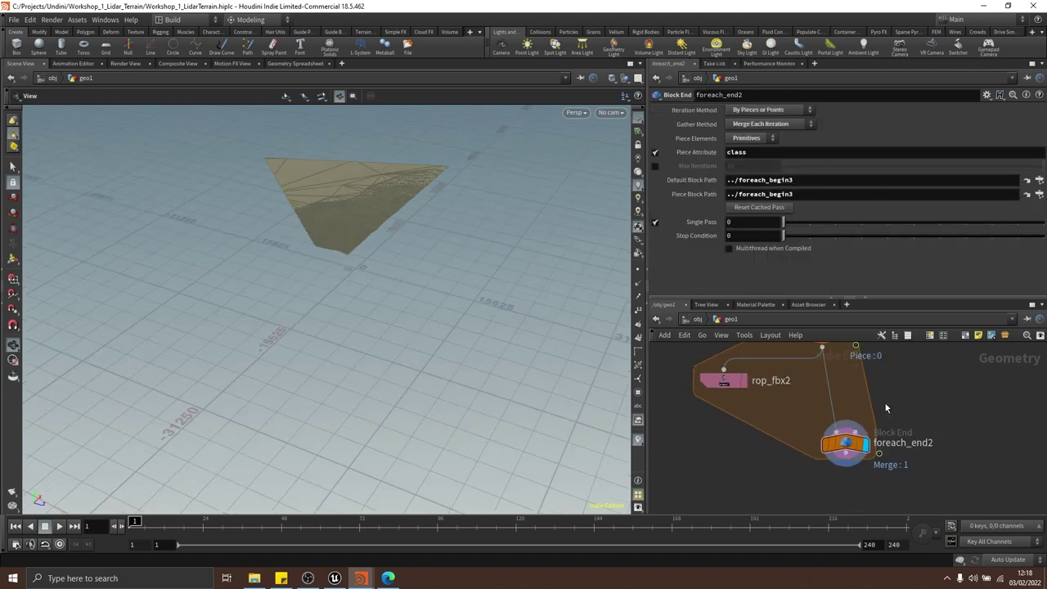
{"action": "scroll", "coordinate": [808, 440], "scroll_direction": "up", "scroll_amount": 2}
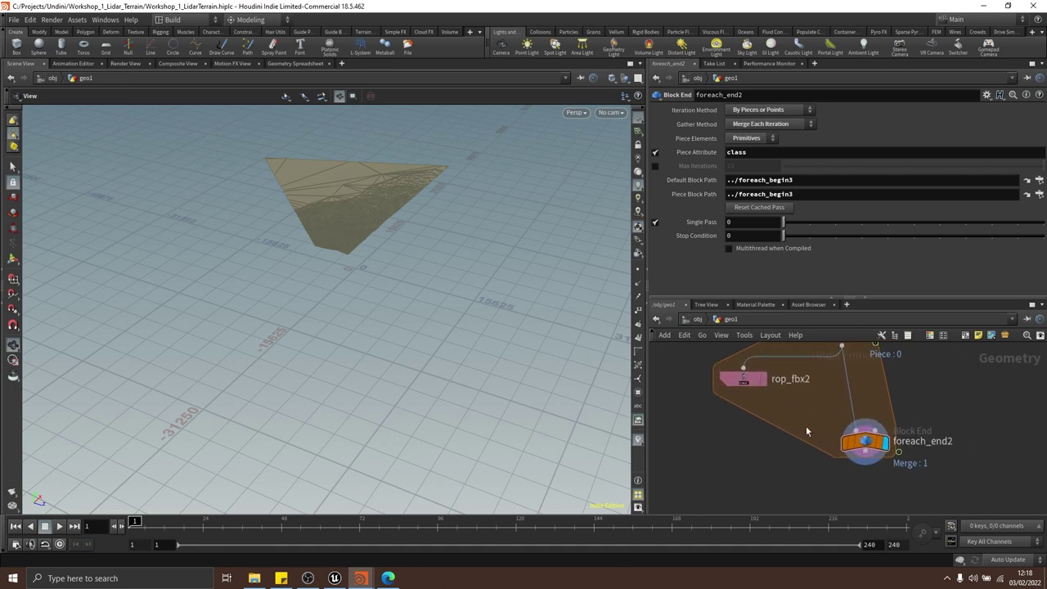
{"action": "scroll", "coordinate": [826, 447], "scroll_direction": "up", "scroll_amount": 2}
{"action": "left_click", "coordinate": [777, 407]}
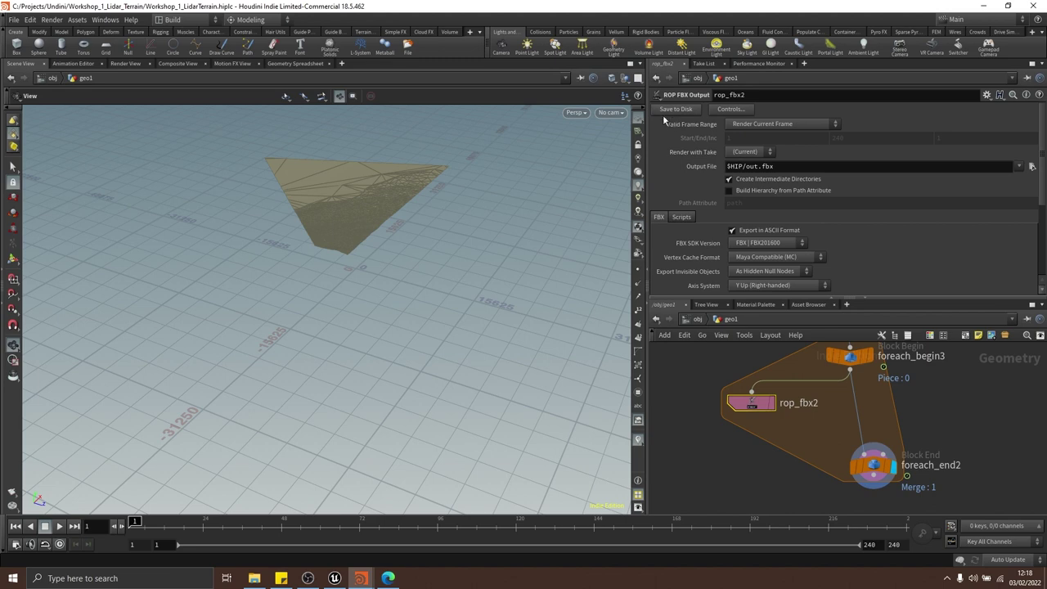
Adjust the spacing of foreach_end2 and rop_fbx2 in the network to make room inside the loop
{"action": "middle_click_drag", "start_coordinate": [891, 400], "coordinate": [869, 362]}
{"action": "left_click_drag", "start_coordinate": [856, 424], "coordinate": [845, 443]}
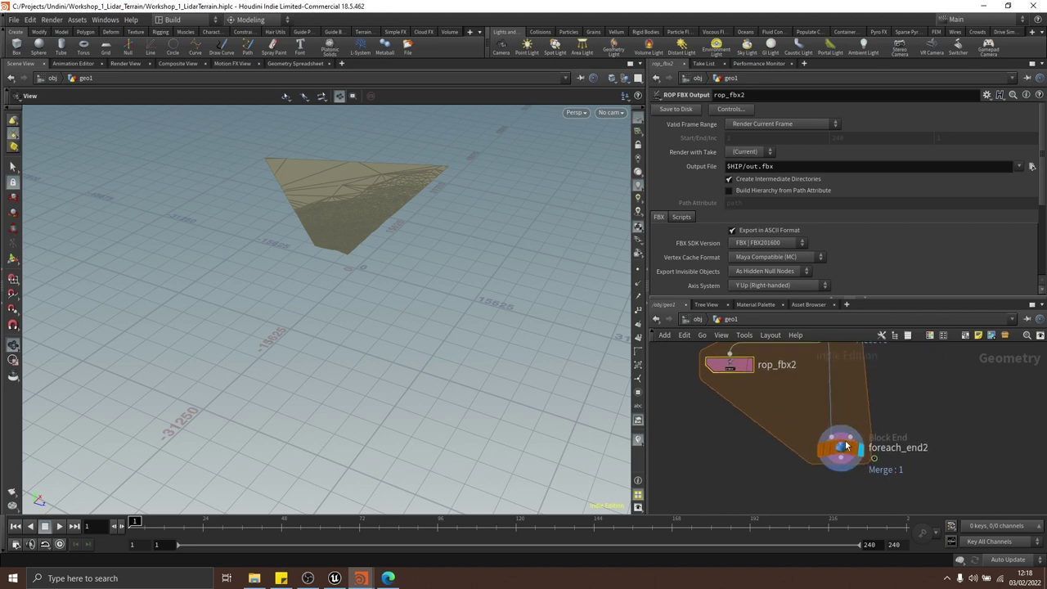
{"action": "middle_click_drag", "start_coordinate": [785, 407], "coordinate": [793, 439]}
{"action": "mouse_move", "coordinate": [734, 401]}
{"action": "left_mouse_down"}
{"action": "mouse_move", "coordinate": [832, 422]}
{"action": "mouse_move", "coordinate": [751, 407]}
{"action": "left_mouse_up"}
{"action": "middle_click_drag", "start_coordinate": [870, 414], "coordinate": [941, 423]}
Enlarge the network editor by shrinking the parameter area
{"action": "key", "text": "Tab"}
{"action": "key", "text": "Escape"}
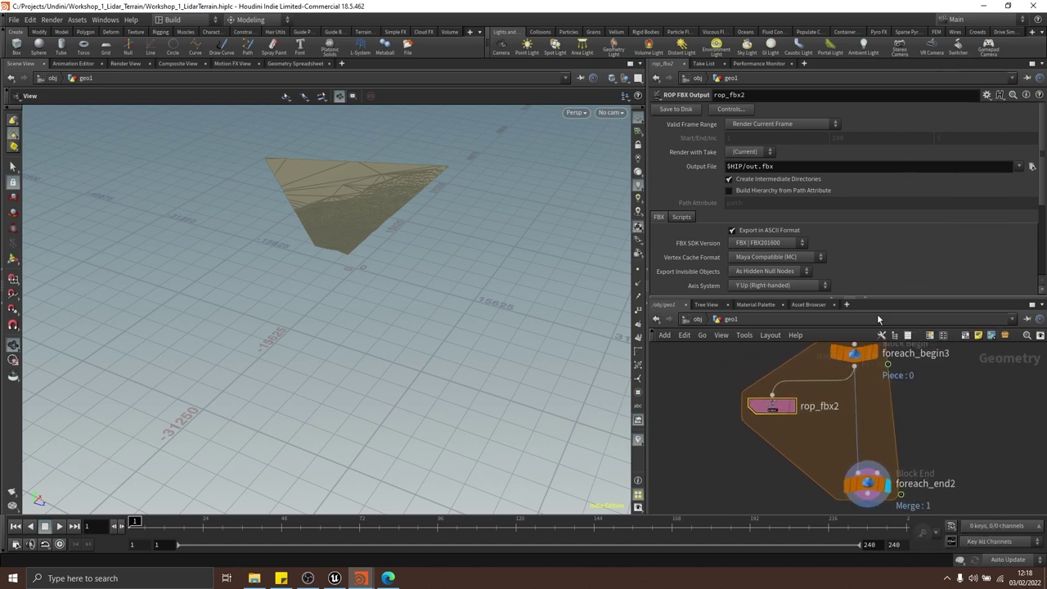
{"action": "left_click_drag", "start_coordinate": [900, 300], "coordinate": [870, 280]}
Add a Python node and insert it on the wire between foreach_begin3 and foreach_end2
{"action": "middle_click_drag", "start_coordinate": [915, 388], "coordinate": [907, 378]}
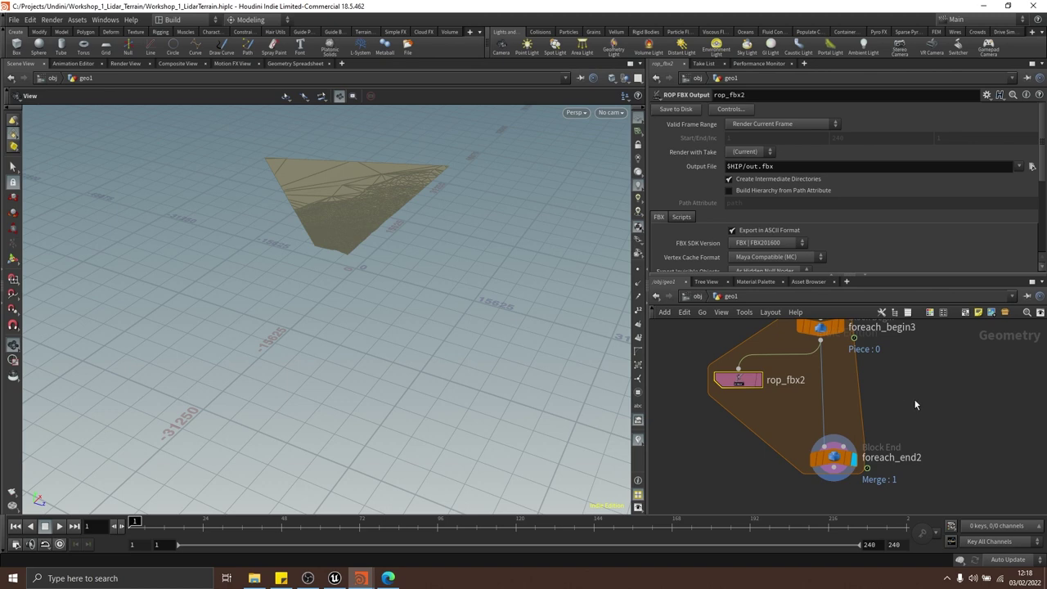
{"action": "middle_click_drag", "start_coordinate": [906, 398], "coordinate": [868, 393]}
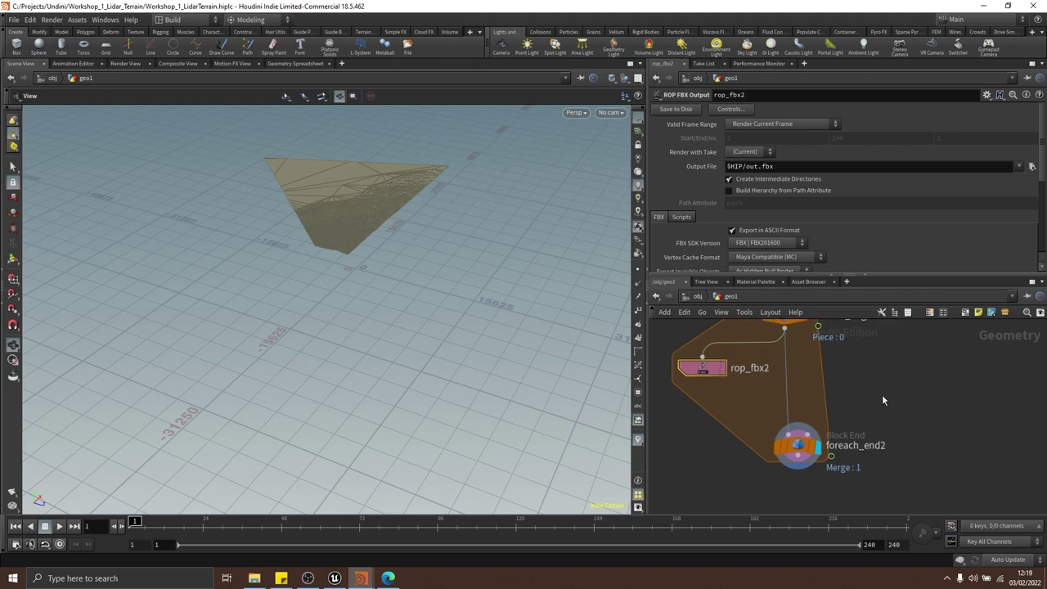
{"action": "key", "text": "Tab"}
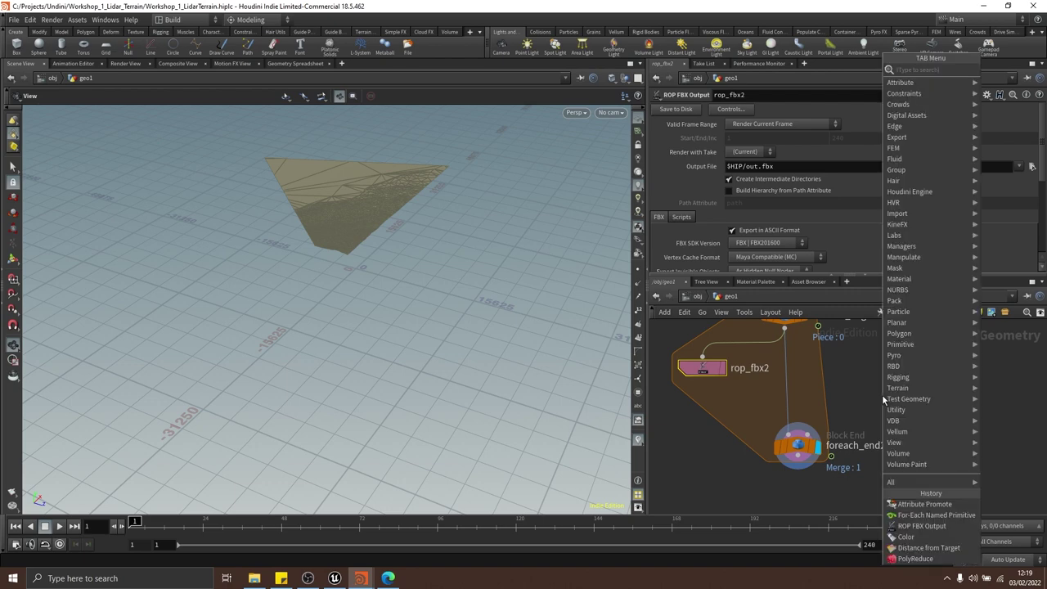
{"action": "type", "text": "python"}
{"action": "key", "text": "Return"}
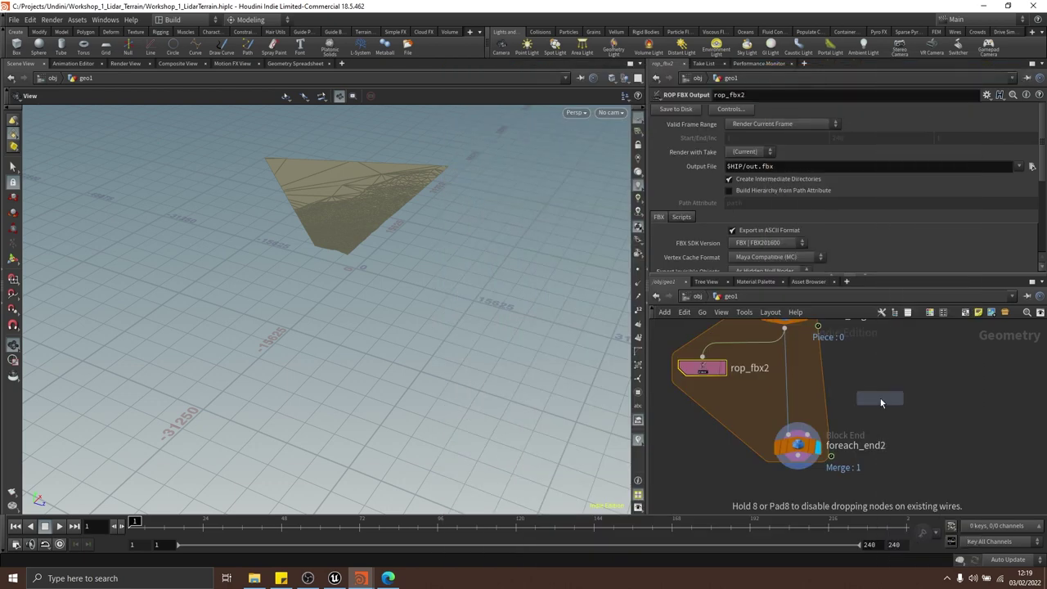
{"action": "left_click", "coordinate": [880, 399]}
{"action": "middle_click_drag", "start_coordinate": [906, 431], "coordinate": [884, 435]}
{"action": "left_click_drag", "start_coordinate": [863, 402], "coordinate": [768, 402]}
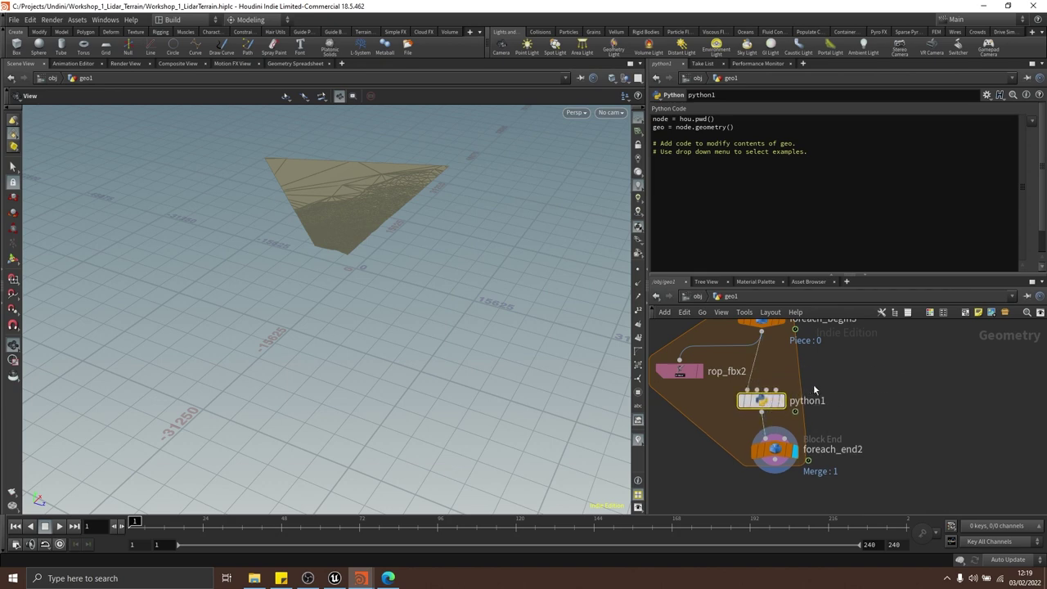
Bypass the python1 node and show the rop_fbx2 output parameters
{"action": "middle_click_drag", "start_coordinate": [813, 384], "coordinate": [865, 392]}
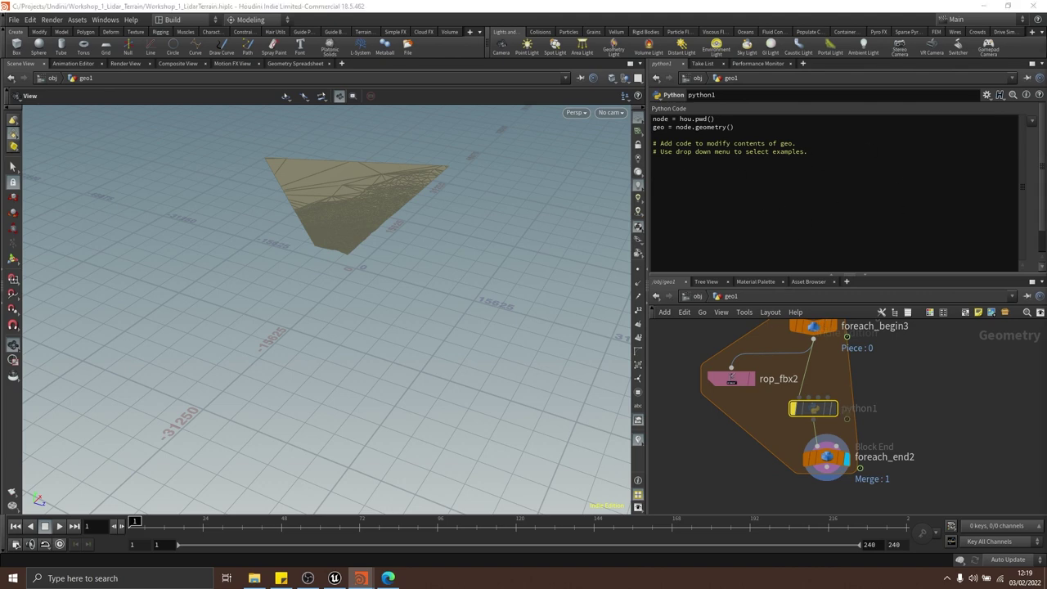
{"action": "left_click", "coordinate": [847, 153]}
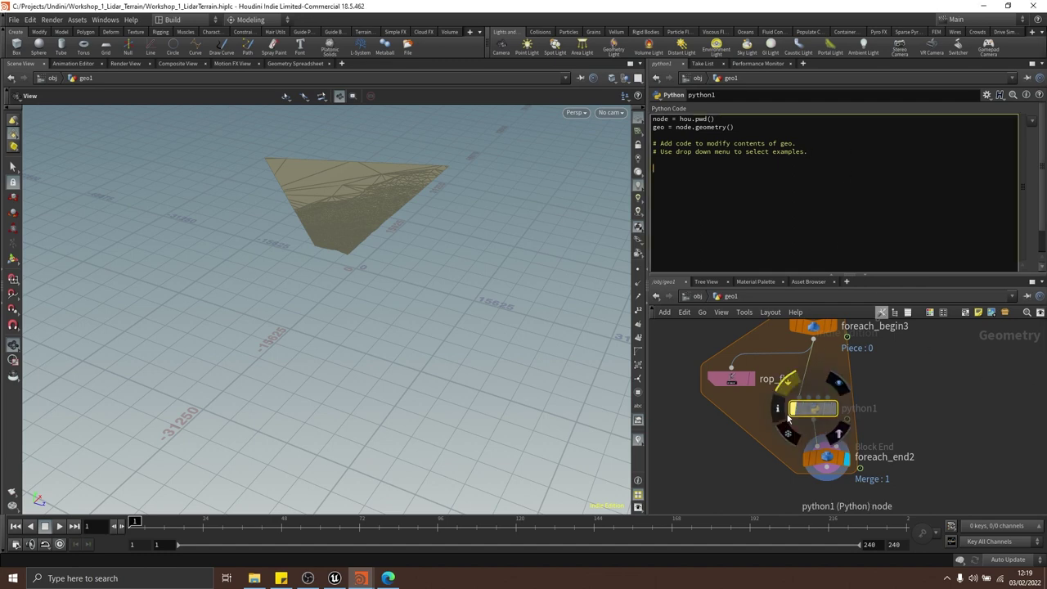
{"action": "left_click", "coordinate": [734, 379]}
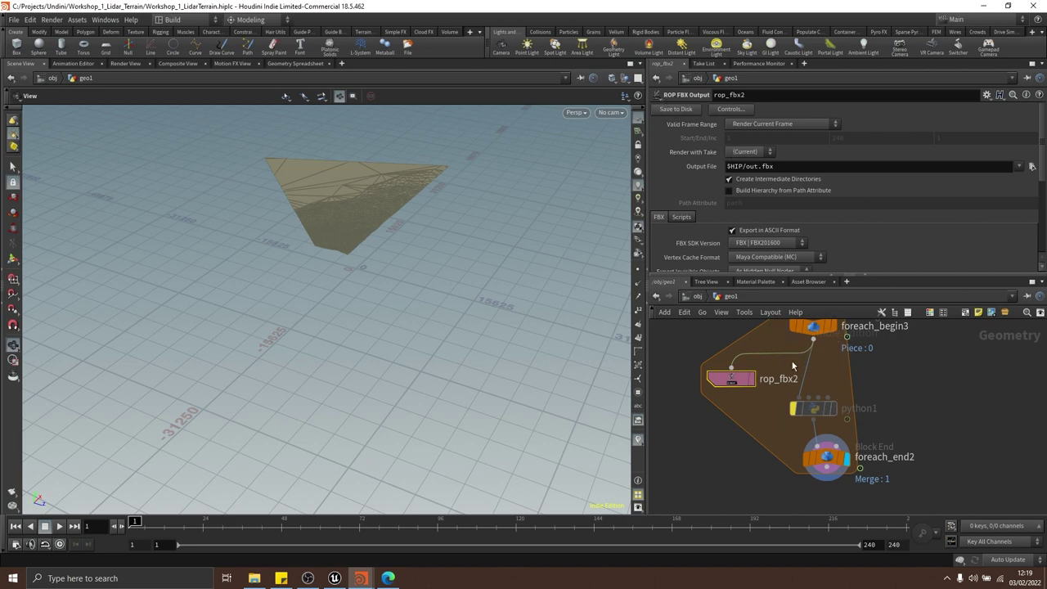
{"action": "middle_click_drag", "start_coordinate": [750, 398], "coordinate": [778, 403]}
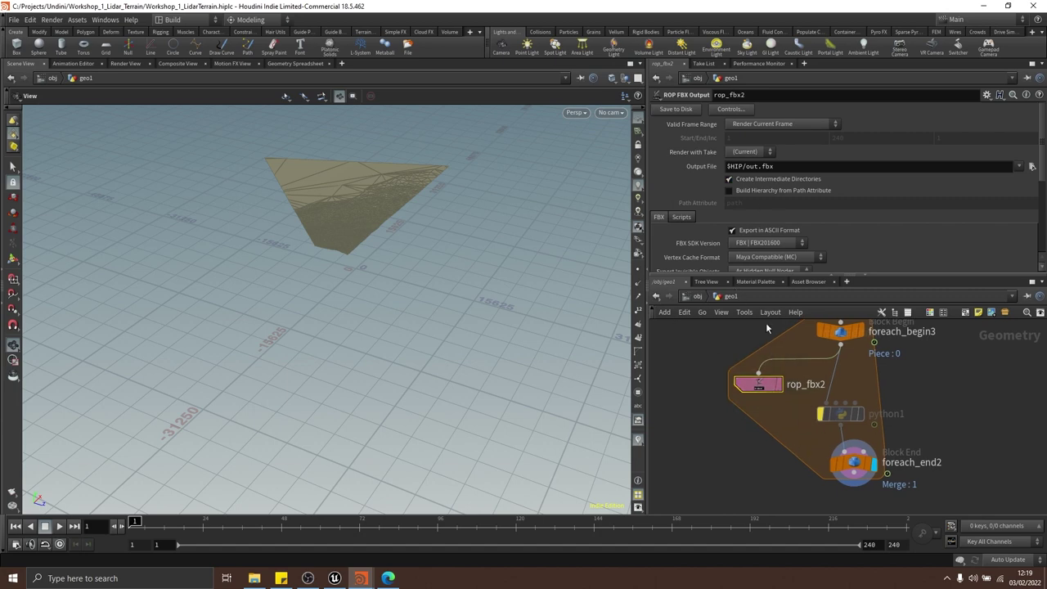
Shift the rop_fbx2 node slightly further away from python1 inside the for-each loop
{"action": "middle_click_drag", "start_coordinate": [903, 362], "coordinate": [886, 353]}
{"action": "mouse_move", "coordinate": [819, 397]}
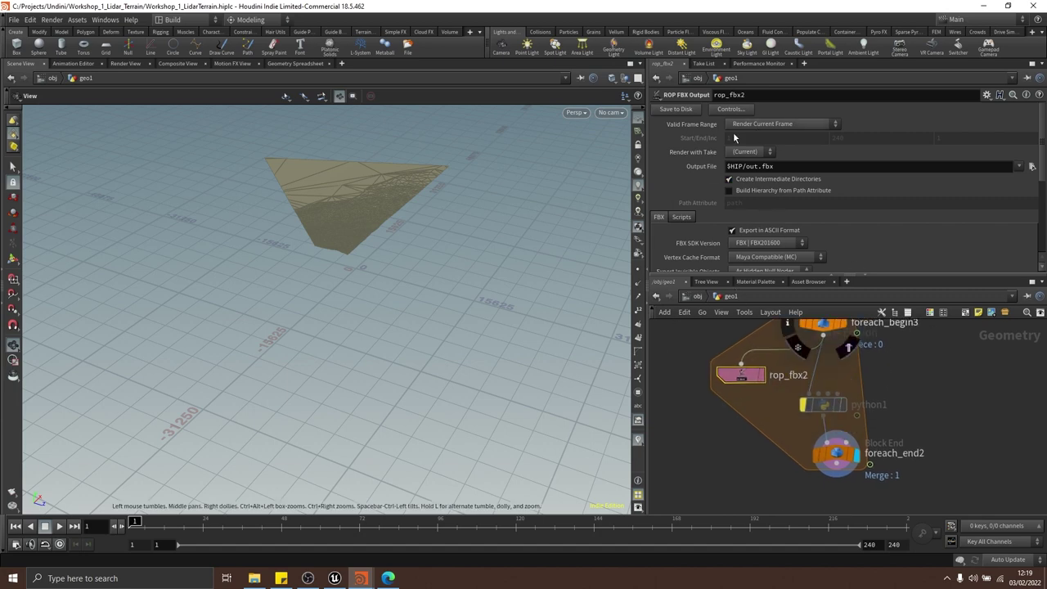
{"action": "middle_click_drag", "start_coordinate": [790, 402], "coordinate": [814, 405]}
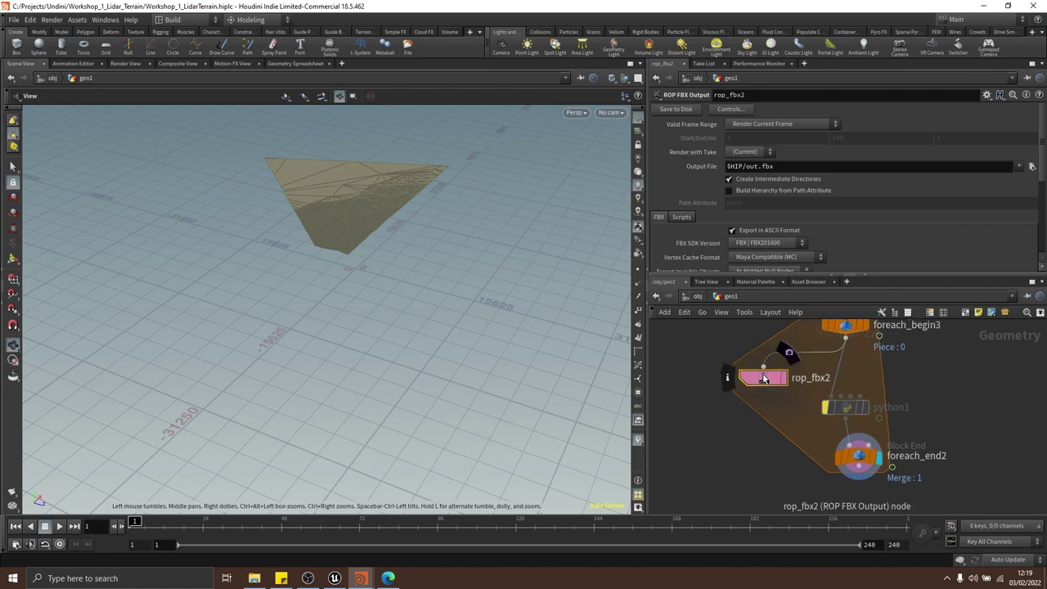
{"action": "left_click_drag", "start_coordinate": [764, 376], "coordinate": [747, 375]}
{"action": "middle_click_drag", "start_coordinate": [882, 387], "coordinate": [856, 380]}
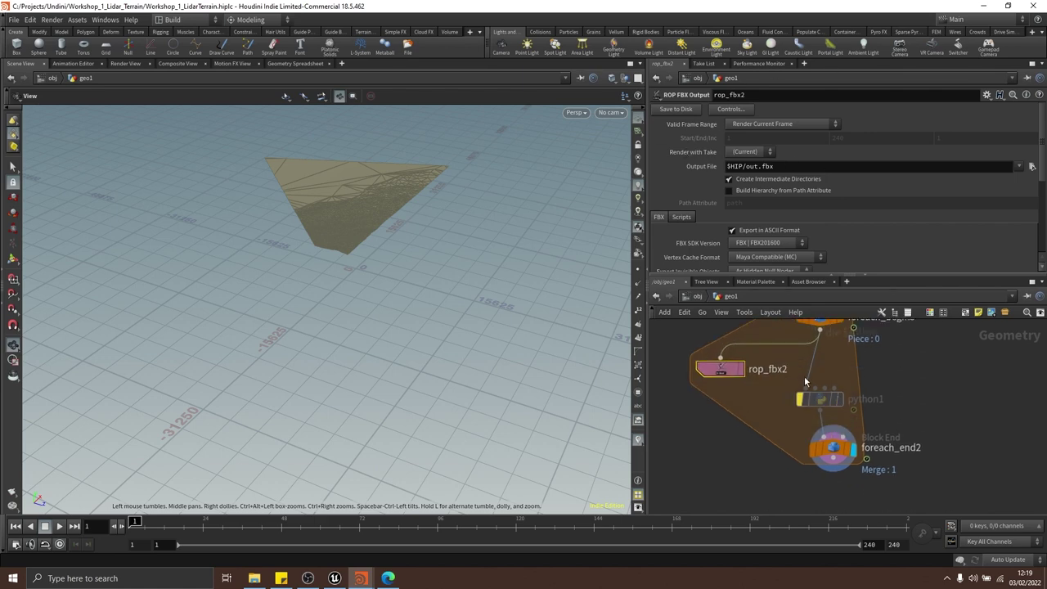
{"action": "left_click_drag", "start_coordinate": [477, 272], "coordinate": [475, 289]}
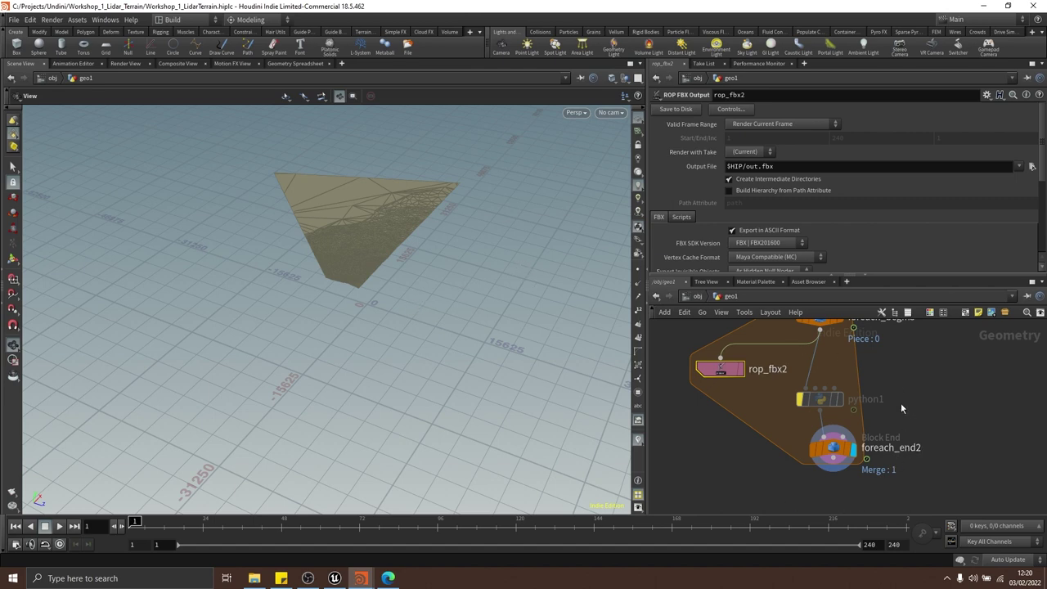
Begin a line below the comments in python1's code with hou.parm('../rop_fbx2/
{"action": "left_click_drag", "start_coordinate": [907, 371], "coordinate": [797, 409]}
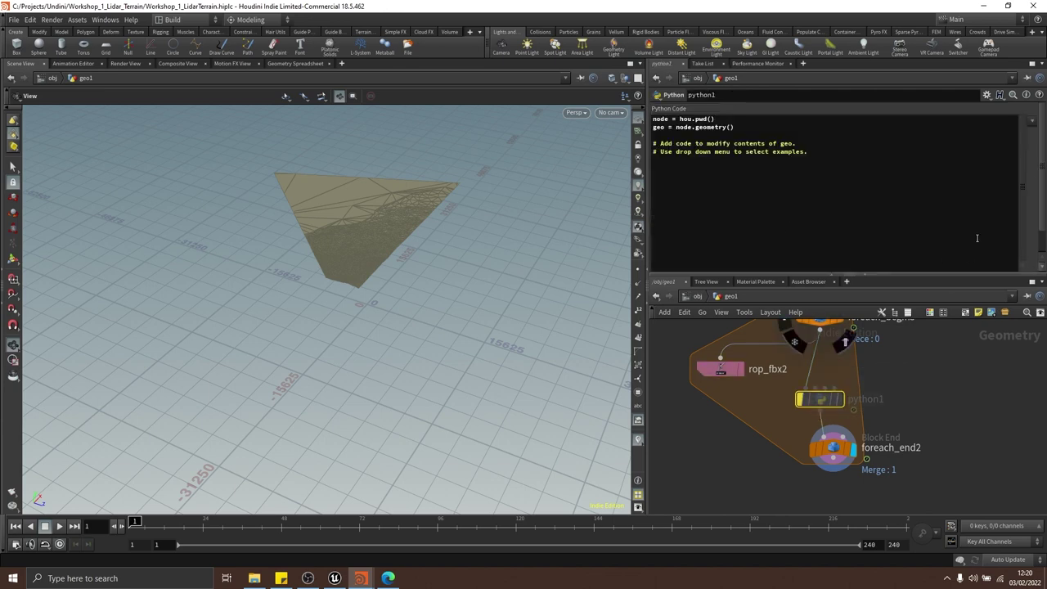
{"action": "left_click", "coordinate": [694, 183]}
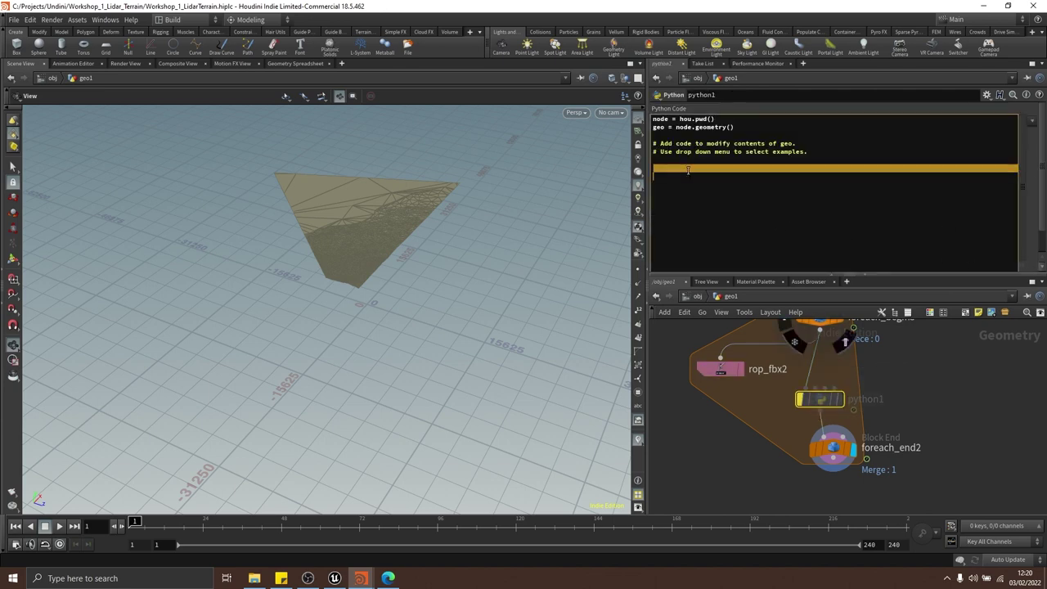
{"action": "left_click", "coordinate": [686, 168]}
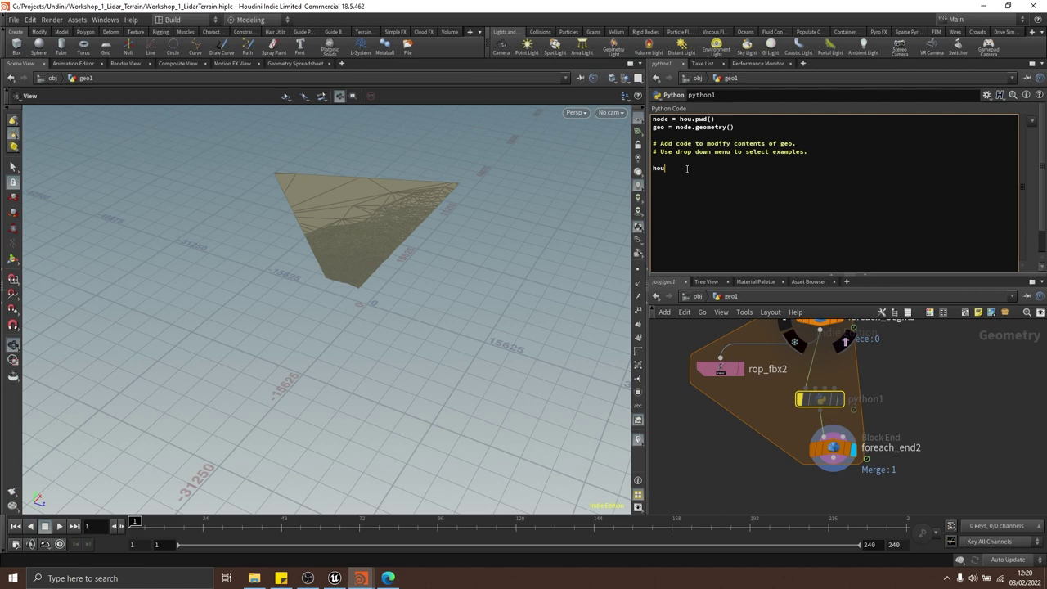
{"action": "type", "text": "hou.parm("}
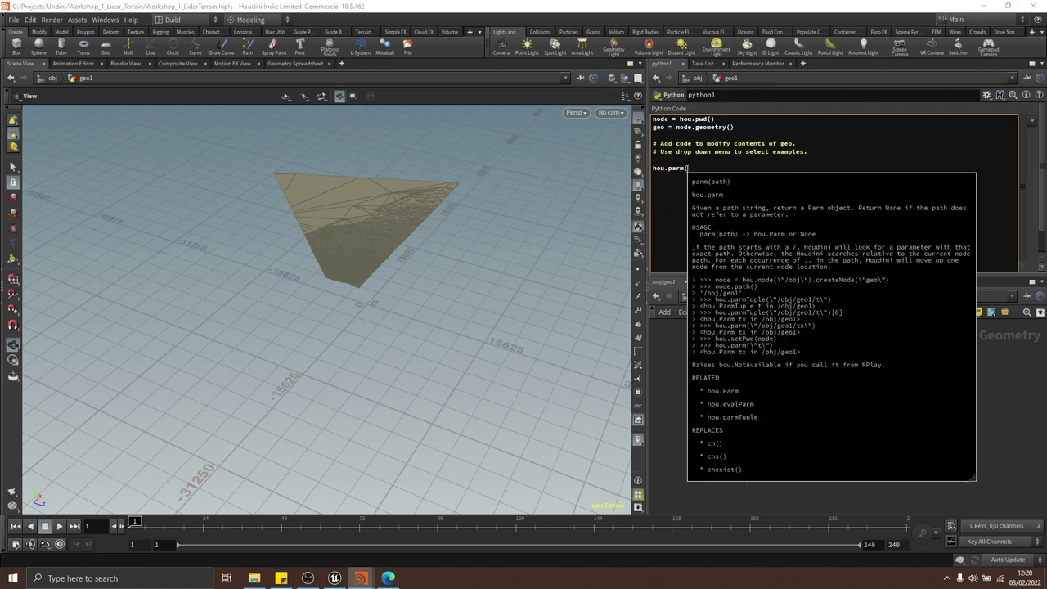
{"action": "type", "text": "\"../"}
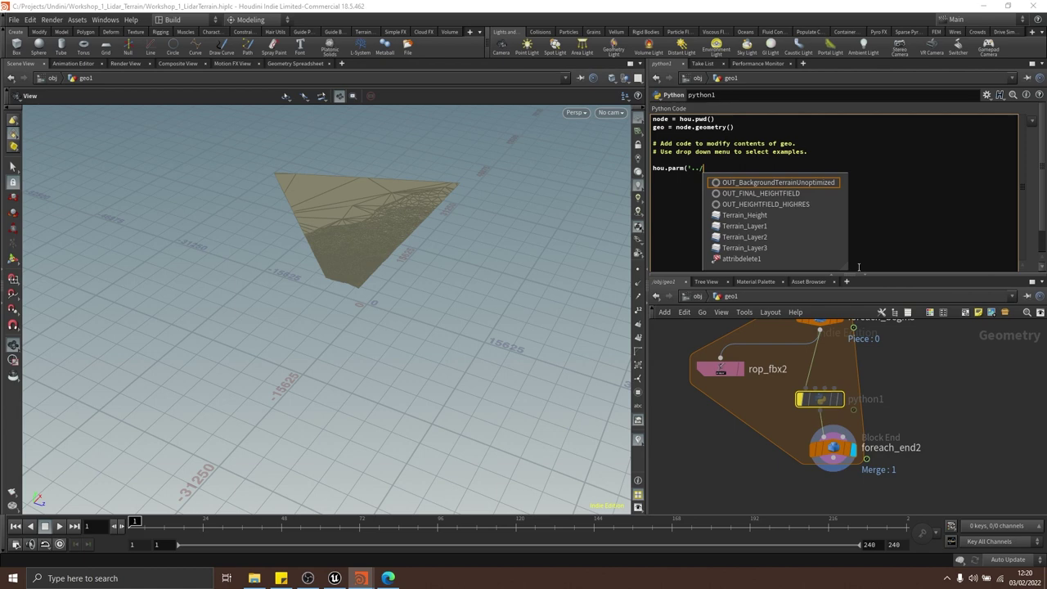
{"action": "type", "text": "op"}
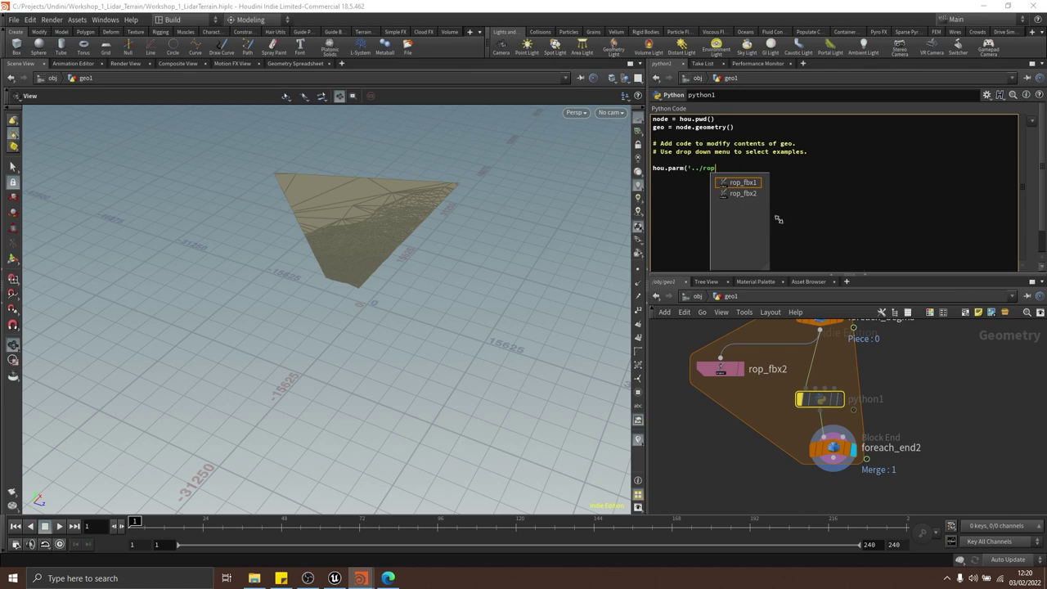
{"action": "left_click", "coordinate": [750, 195]}
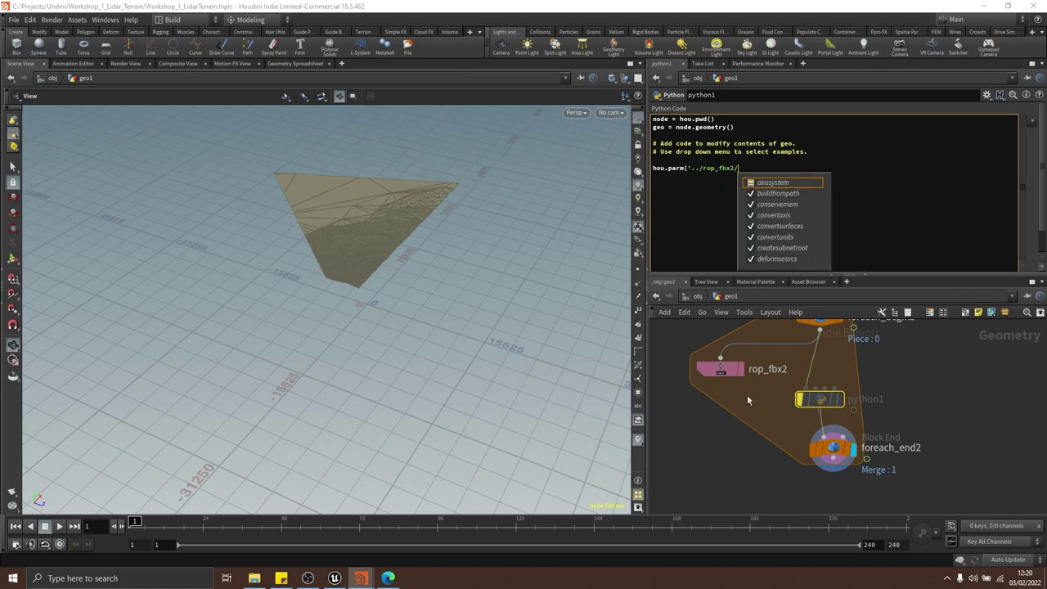
Look up the Save to Disk parameter name on rop_fbx2 and complete python1's line as hou.parm('../rop_fbx2/execute').pressButton
{"action": "left_click_drag", "start_coordinate": [760, 417], "coordinate": [697, 362]}
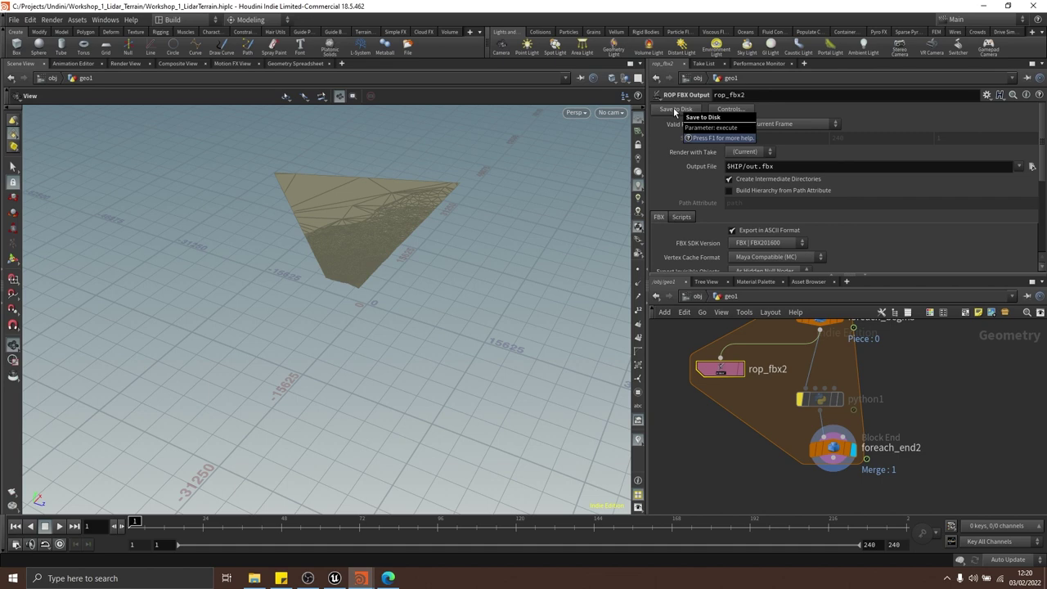
{"action": "left_click", "coordinate": [821, 399]}
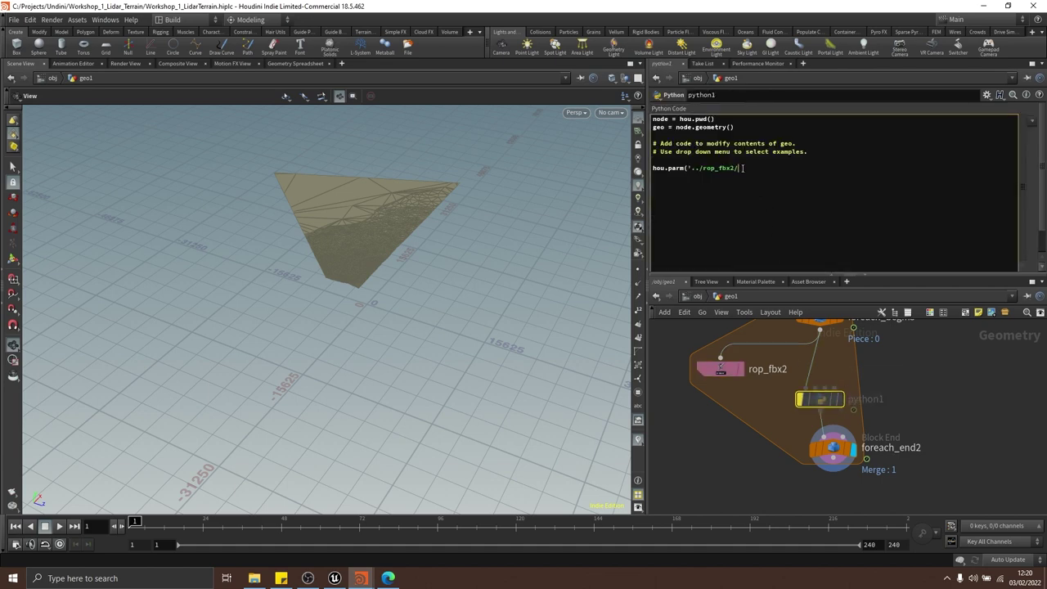
{"action": "type", "text": "xecture"}
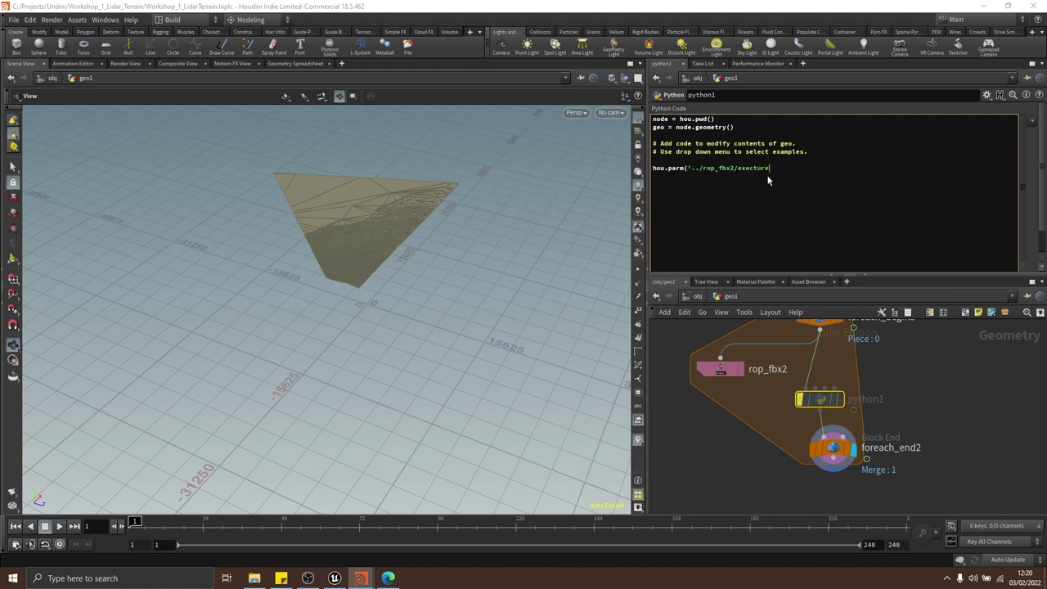
{"action": "key", "text": "BackSpace"}
{"action": "key", "text": "BackSpace"}
{"action": "key", "text": "BackSpace"}
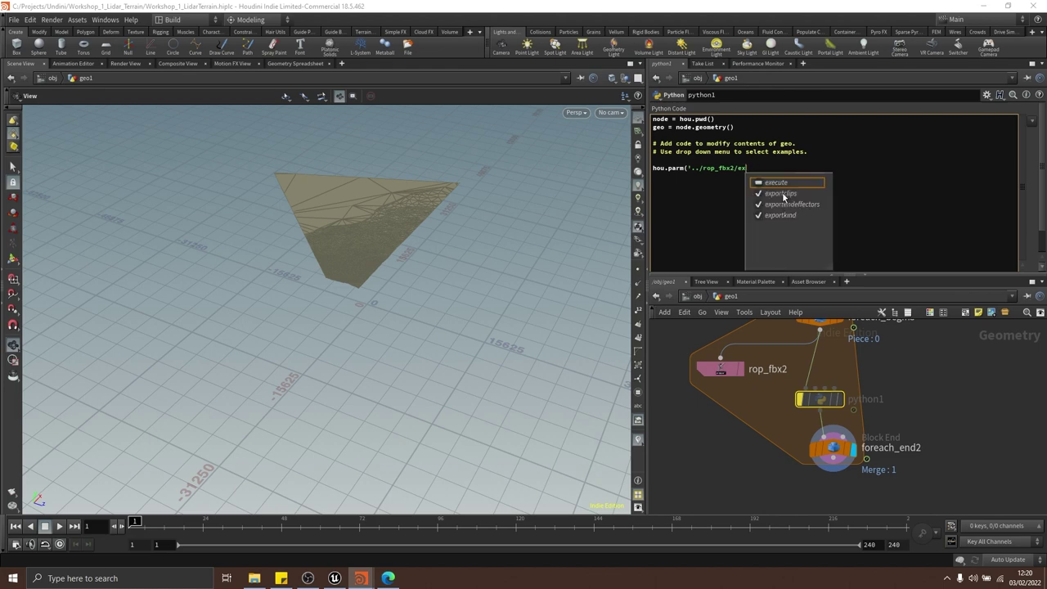
{"action": "left_click", "coordinate": [780, 184]}
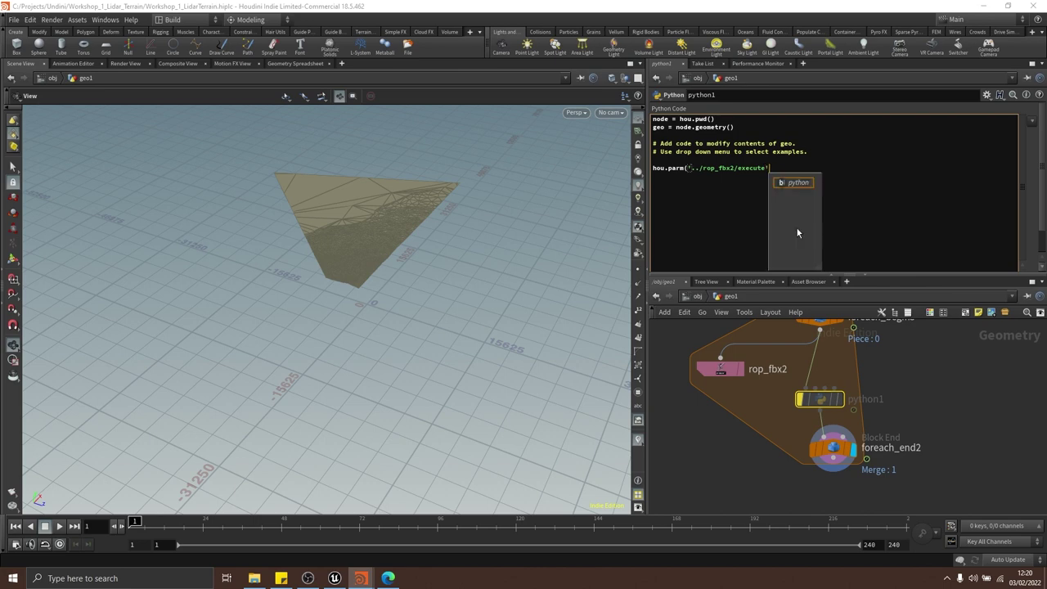
{"action": "type", "text": ").pressButton"}
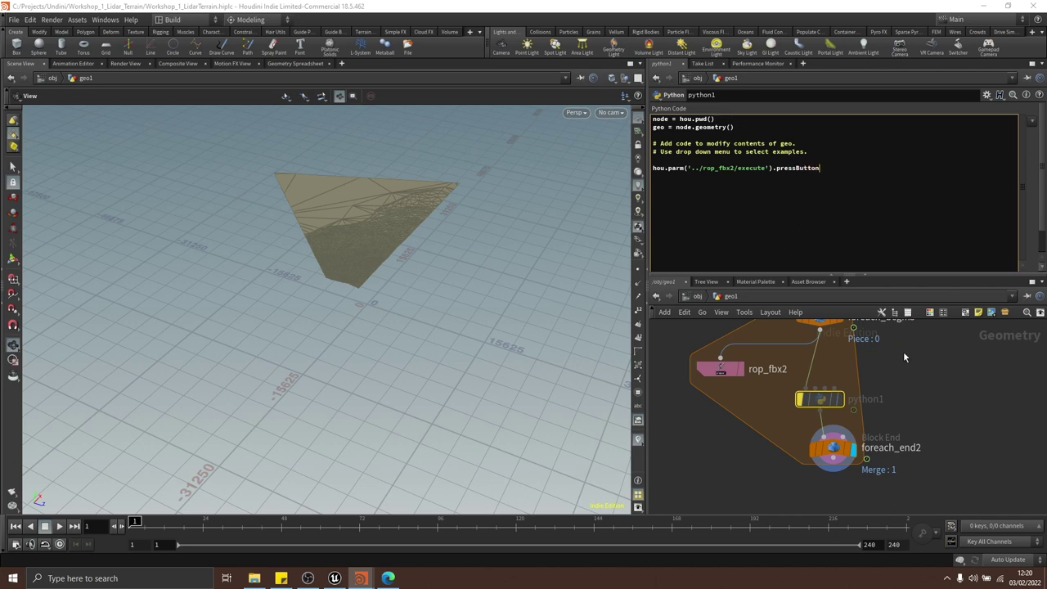
Browse for rop_fbx2's output file, expand and copy the $HIP folder path, and leave the file chooser without selecting a file
{"action": "middle_click_drag", "start_coordinate": [735, 450], "coordinate": [772, 454]}
{"action": "left_click", "coordinate": [723, 398]}
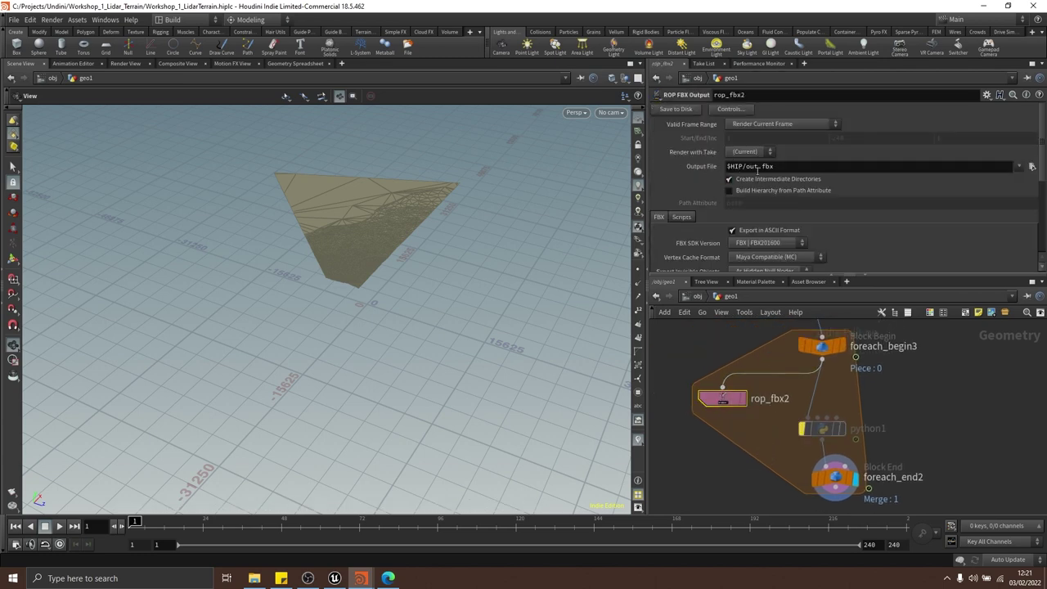
{"action": "double_click", "coordinate": [733, 167]}
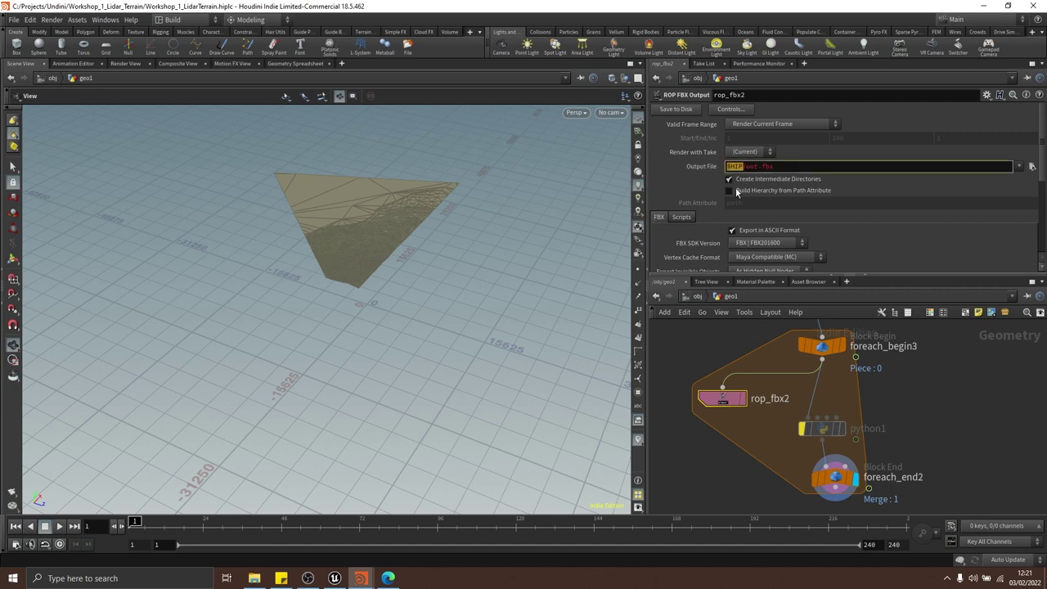
{"action": "left_click", "coordinate": [752, 167]}
{"action": "left_click", "coordinate": [771, 166]}
{"action": "left_click", "coordinate": [1031, 167]}
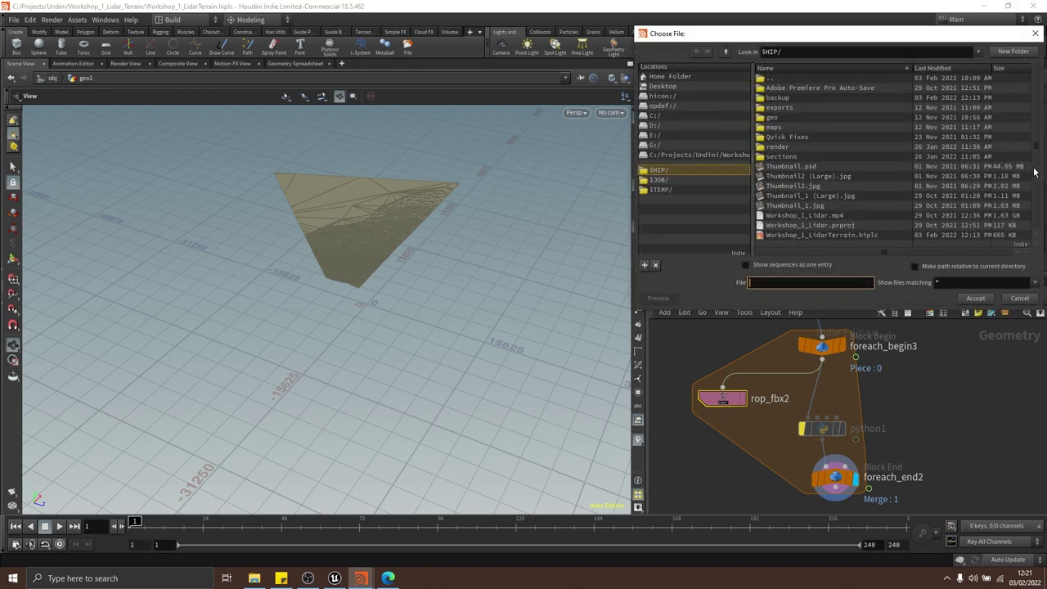
{"action": "left_click_drag", "start_coordinate": [763, 36], "coordinate": [515, 84]}
{"action": "left_click", "coordinate": [586, 99]}
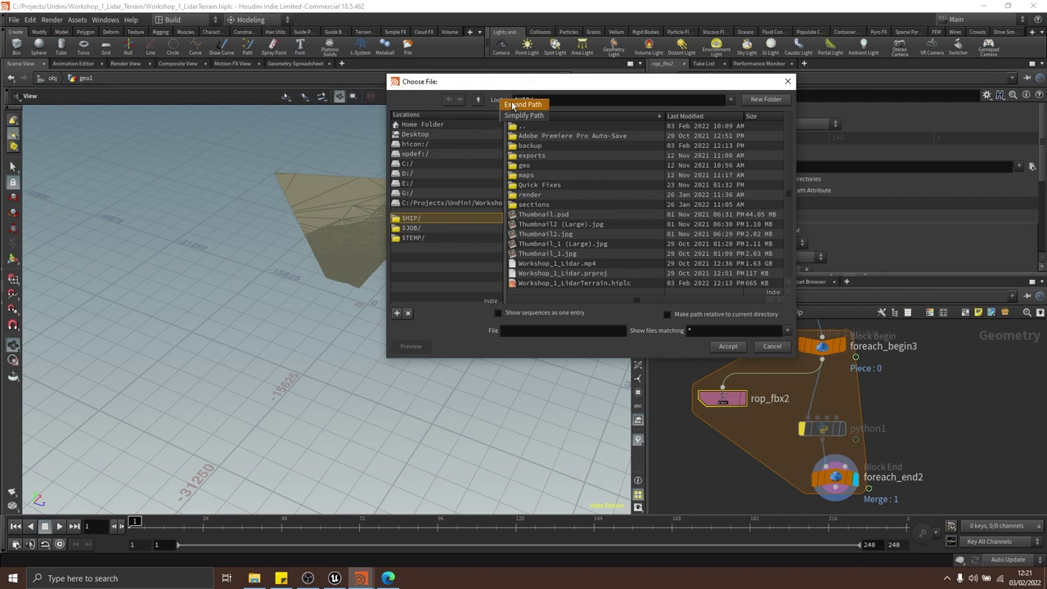
{"action": "left_click", "coordinate": [788, 81]}
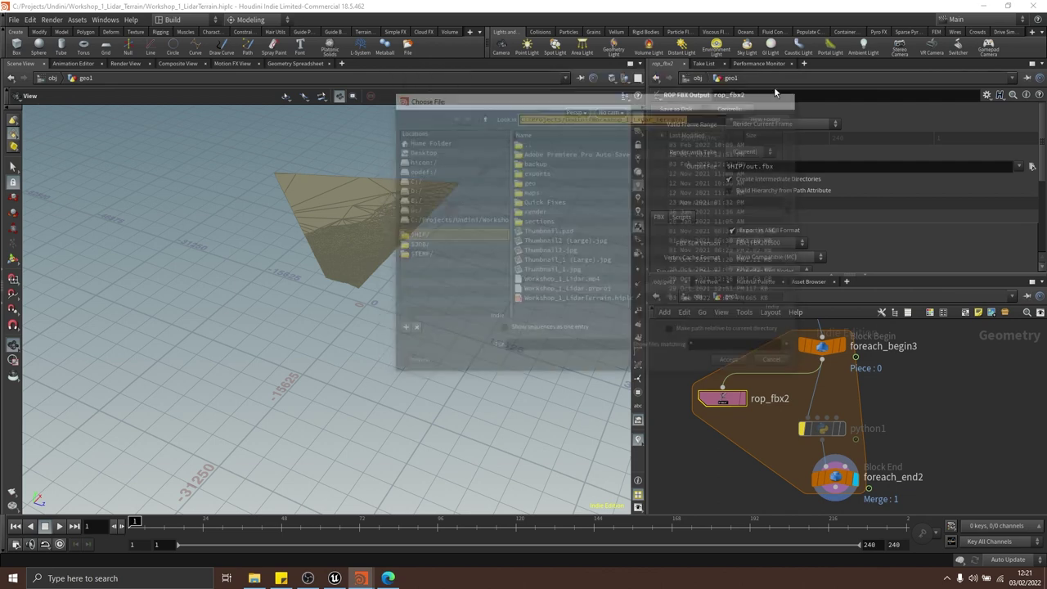
Switch to File Explorer and open the folder C:/Projects/Undini/Workshop_1_Lidar_Terrain/
{"action": "left_click", "coordinate": [261, 581]}
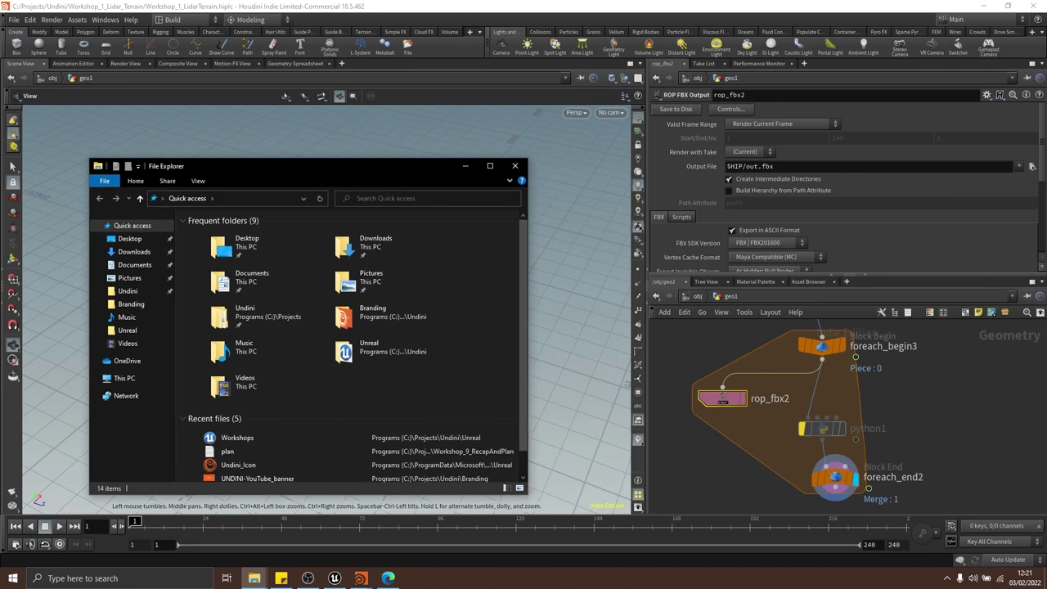
{"action": "left_click", "coordinate": [282, 199]}
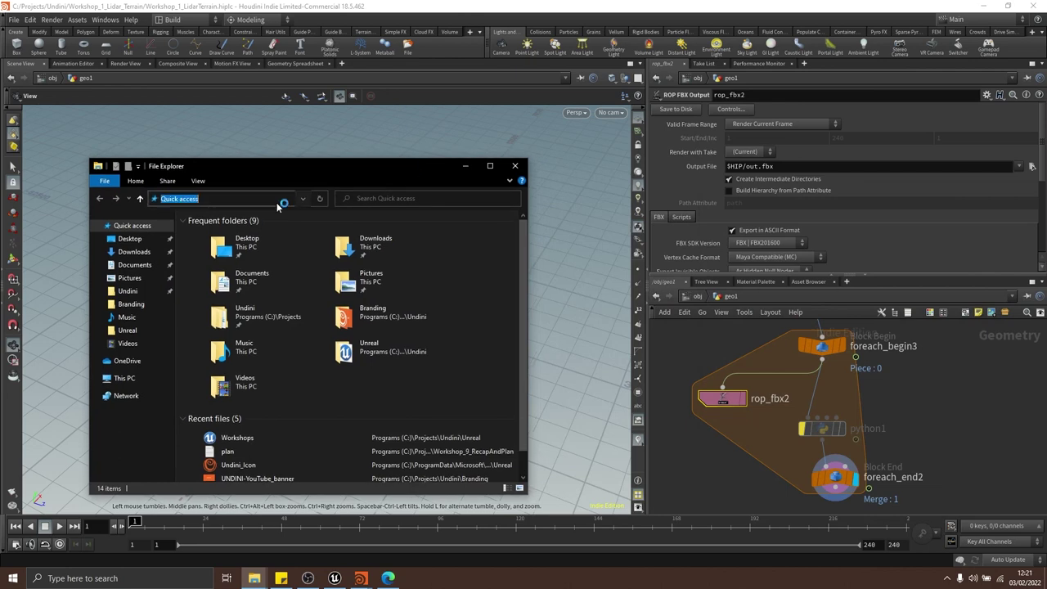
{"action": "type", "text": "C:/Projects/Undini/Workshop_1_Lidar_Terrain/"}
{"action": "key", "text": "Return"}
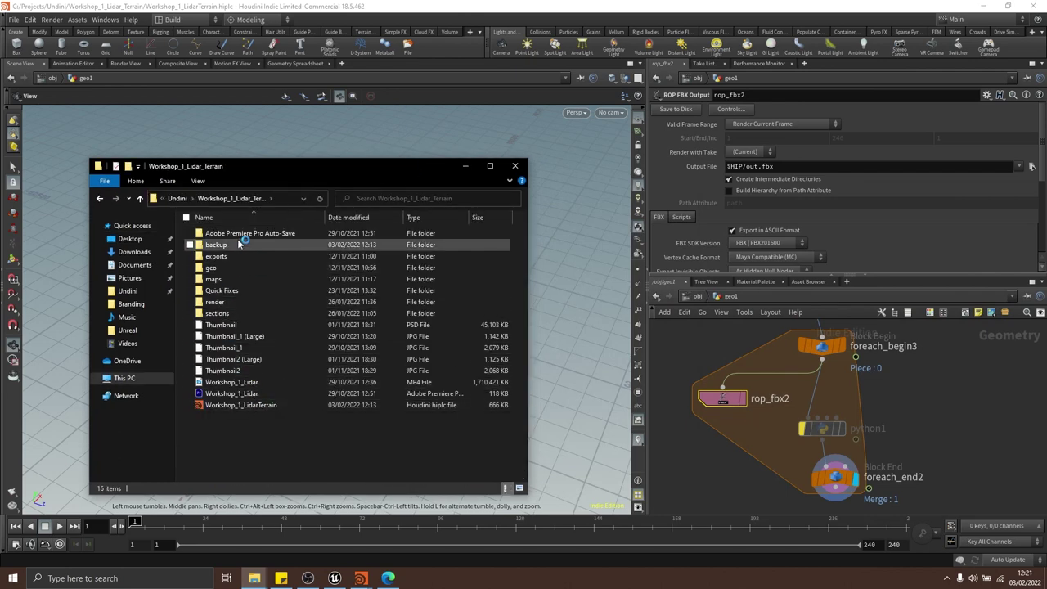
{"action": "left_click_drag", "start_coordinate": [322, 433], "coordinate": [273, 424]}
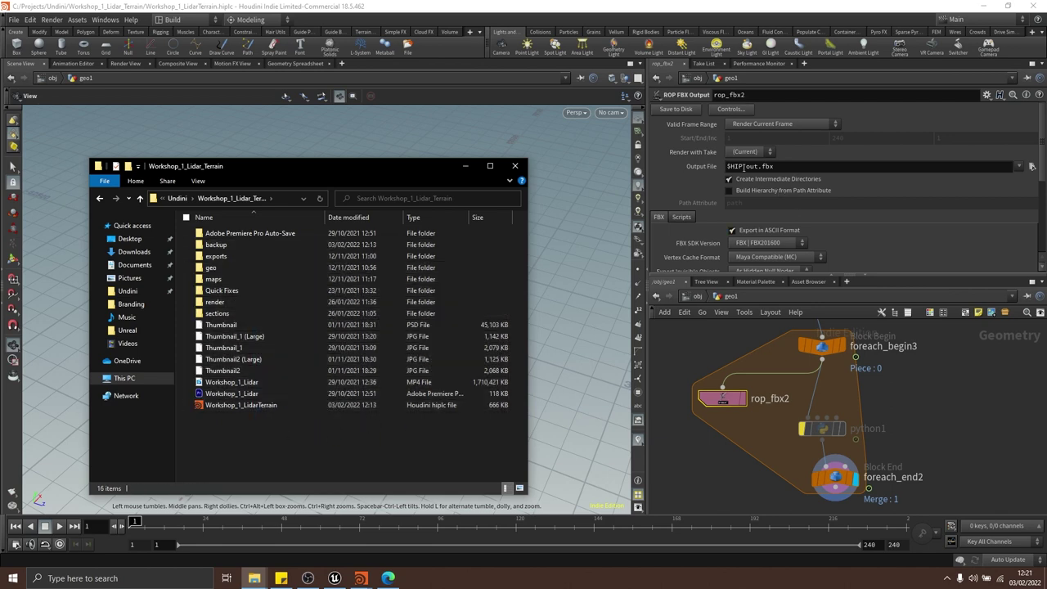
Set rop_fbx2's output file to $HIP/slices/out.fbx
{"action": "left_click_drag", "start_coordinate": [745, 166], "coordinate": [770, 186]}
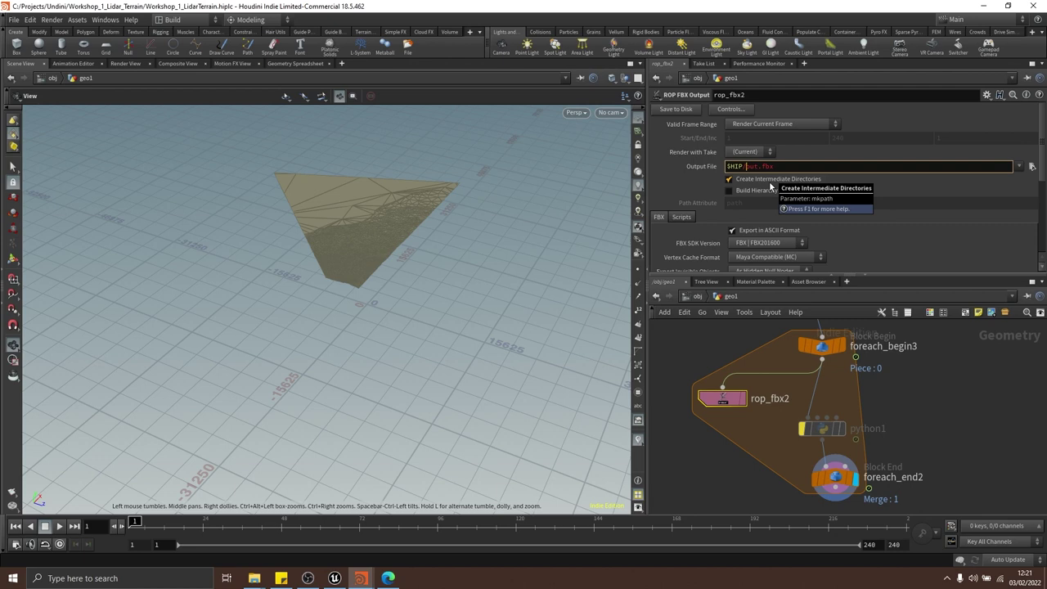
{"action": "type", "text": "slices"}
{"action": "left_click", "coordinate": [443, 209]}
Turn off the bypass on python1 and check the project folder in File Explorer for a slices export
{"action": "middle_click_drag", "start_coordinate": [910, 392], "coordinate": [894, 362]}
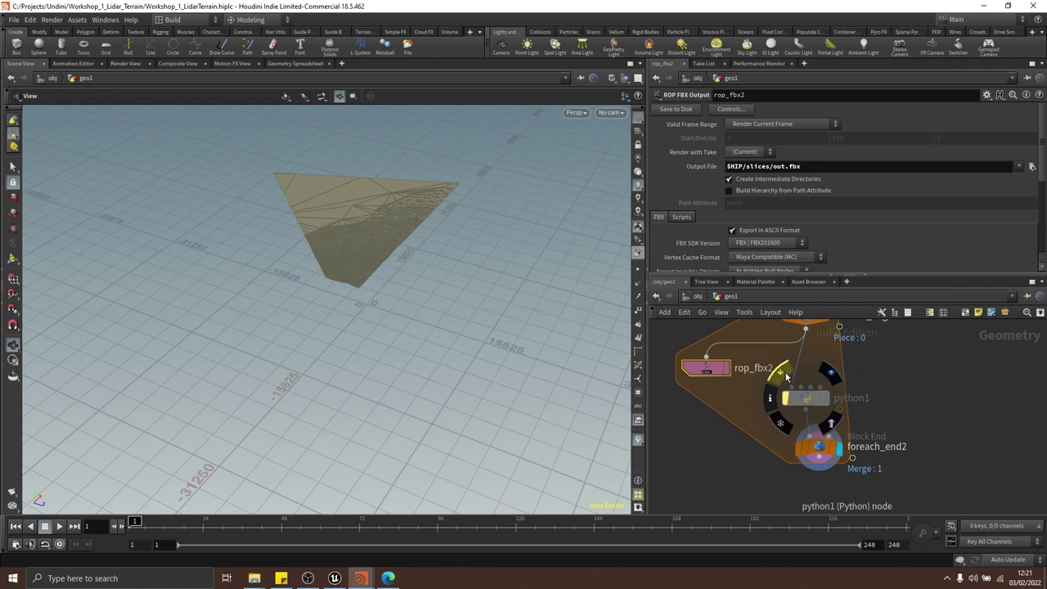
{"action": "mouse_move", "coordinate": [783, 375]}
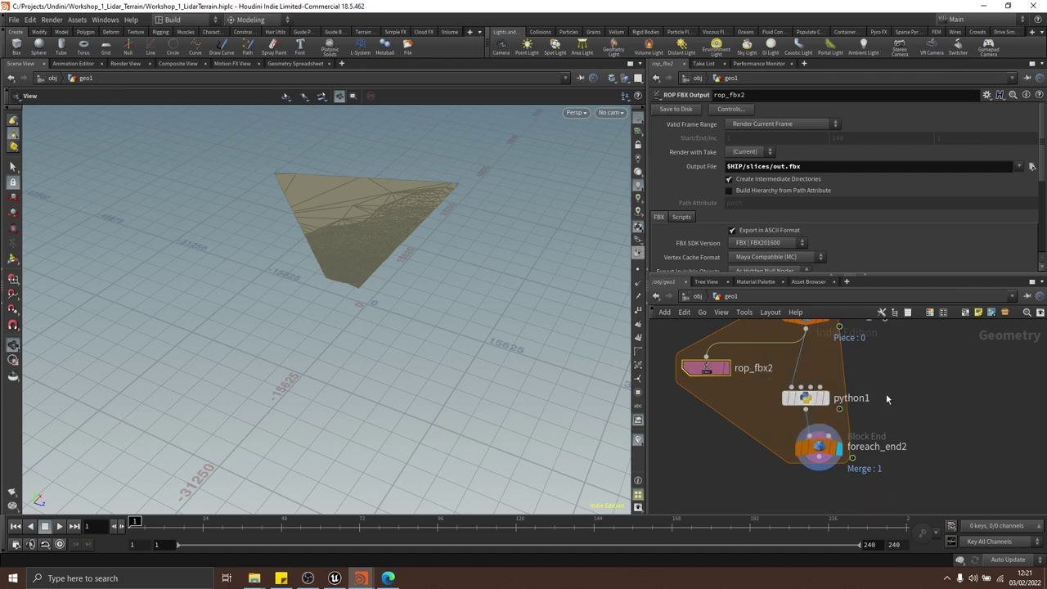
{"action": "key", "text": "alt+Tab"}
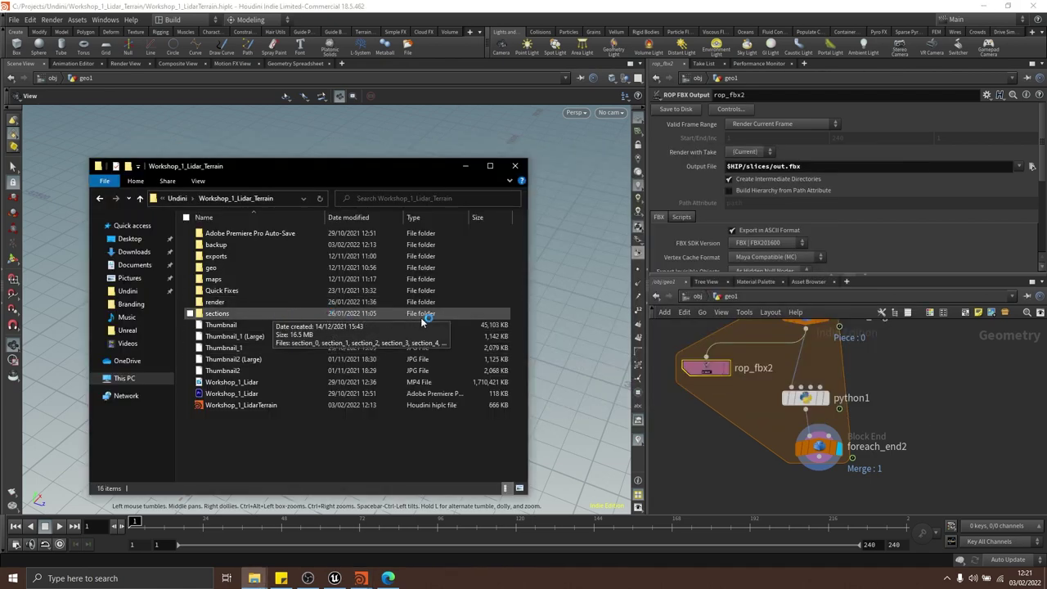
Review python1's code and foreach_end2's loop settings, and recheck the project folder in File Explorer for the slices folder
{"action": "mouse_move", "coordinate": [907, 397]}
{"action": "middle_mouse_down"}
{"action": "mouse_move", "coordinate": [899, 382]}
{"action": "mouse_move", "coordinate": [890, 390]}
{"action": "middle_mouse_up"}
{"action": "left_click", "coordinate": [779, 389]}
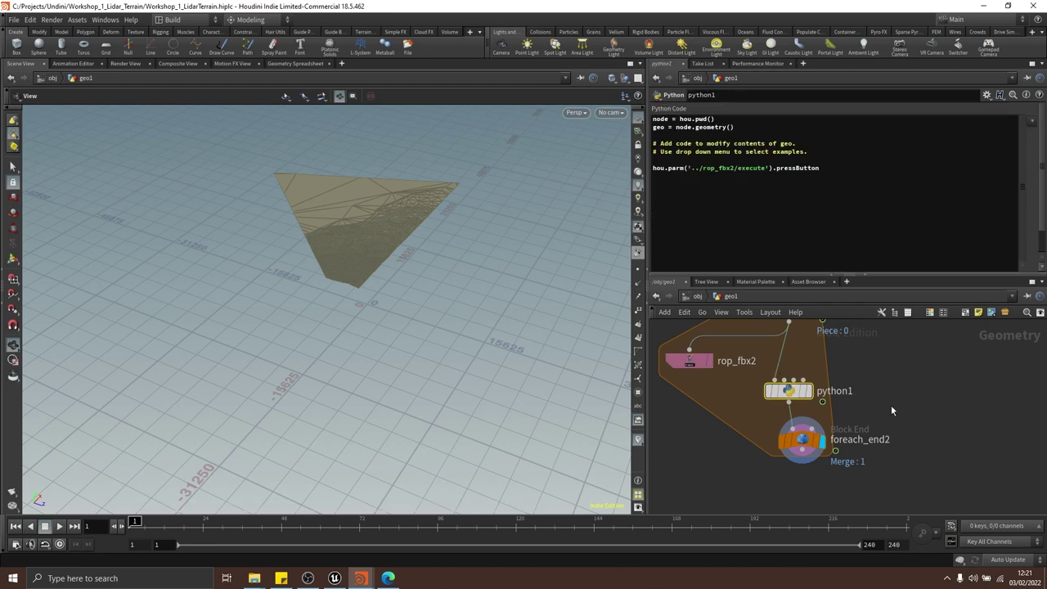
{"action": "left_click", "coordinate": [787, 455]}
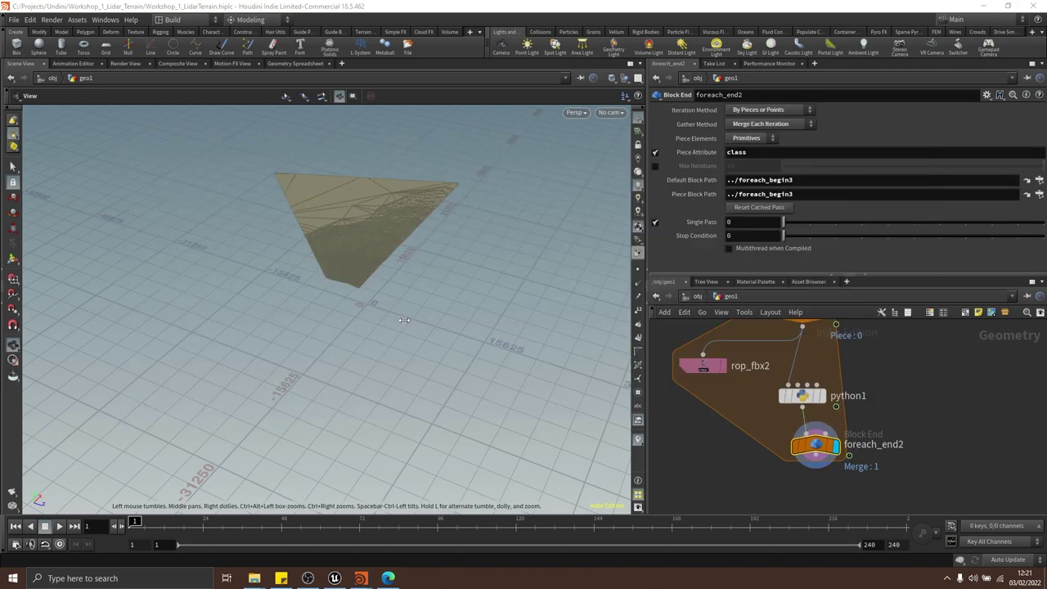
{"action": "key", "text": "alt+Tab"}
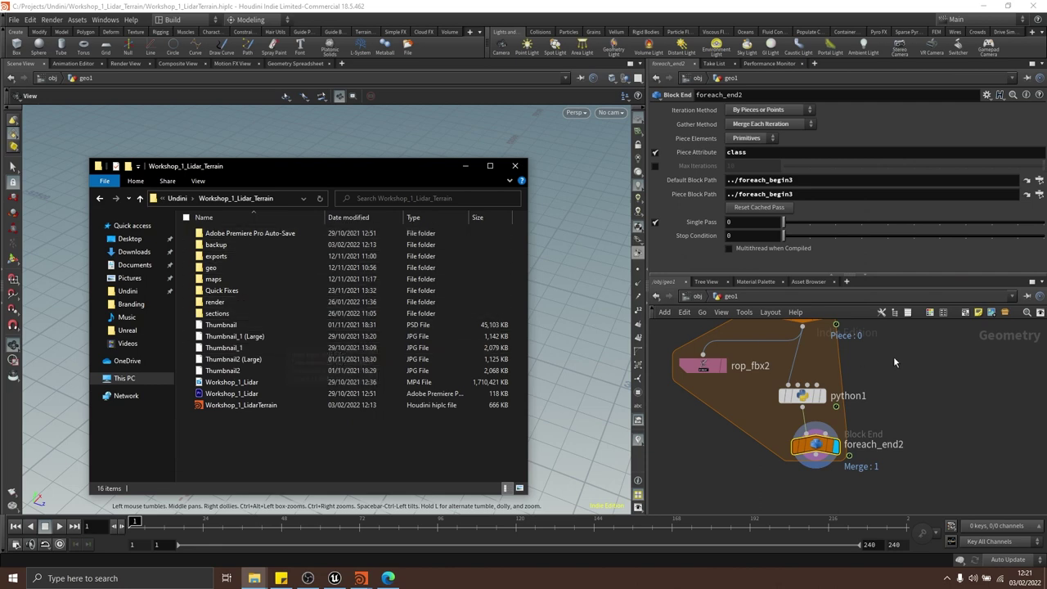
{"action": "key", "text": "alt+Tab"}
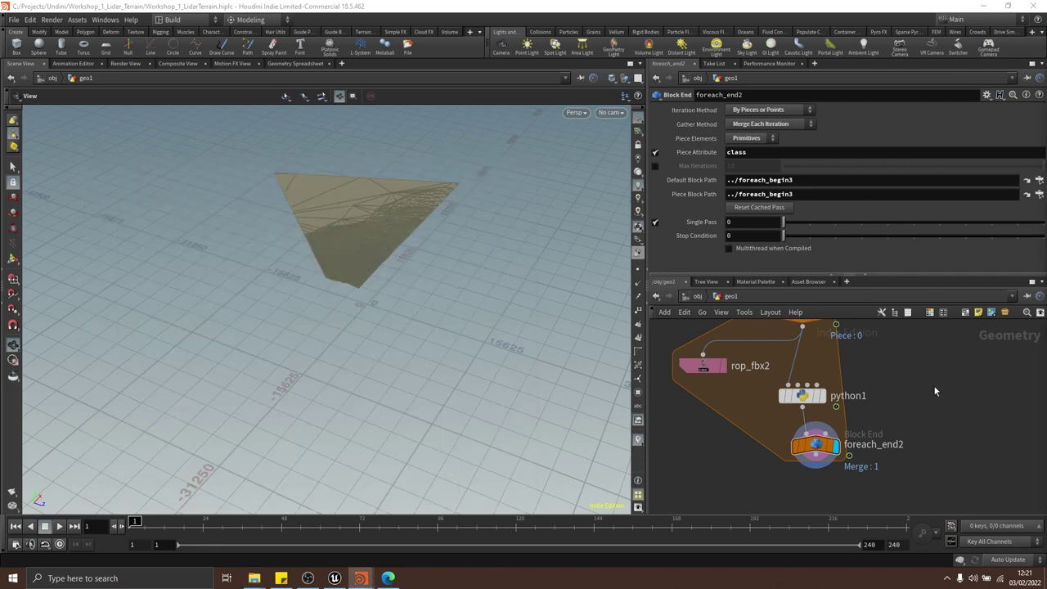
{"action": "left_click", "coordinate": [801, 396]}
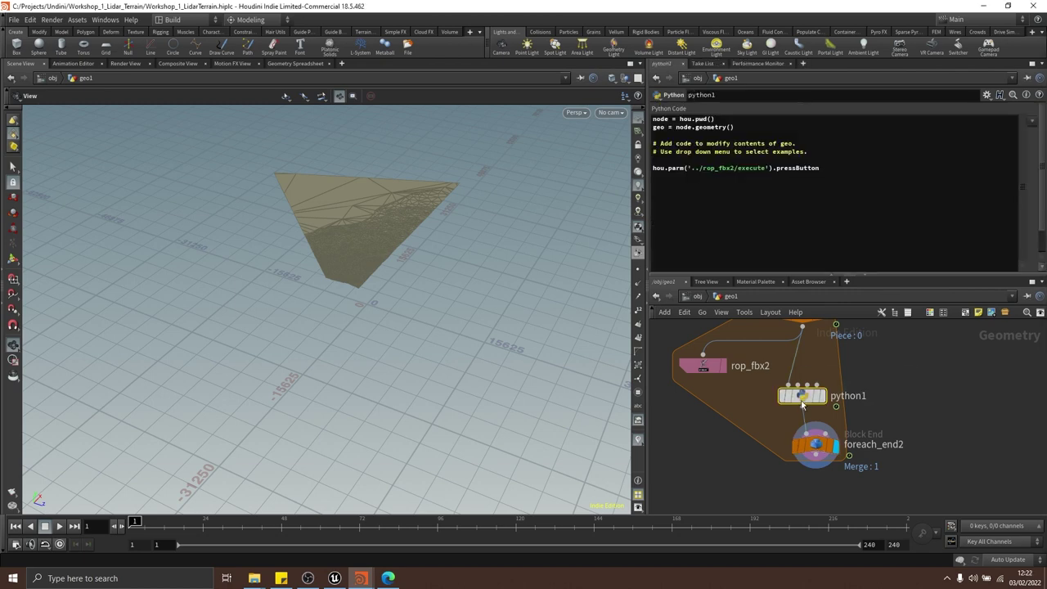
Add the missing parentheses after pressButton in python1's code and select foreach_end2
{"action": "left_click", "coordinate": [821, 169]}
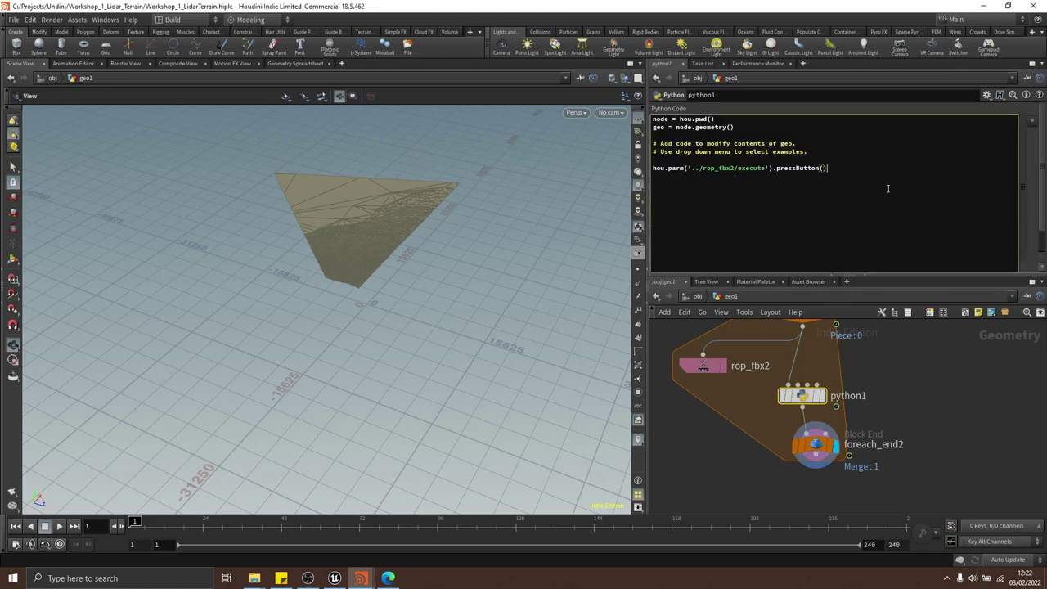
{"action": "left_click_drag", "start_coordinate": [456, 253], "coordinate": [390, 268]}
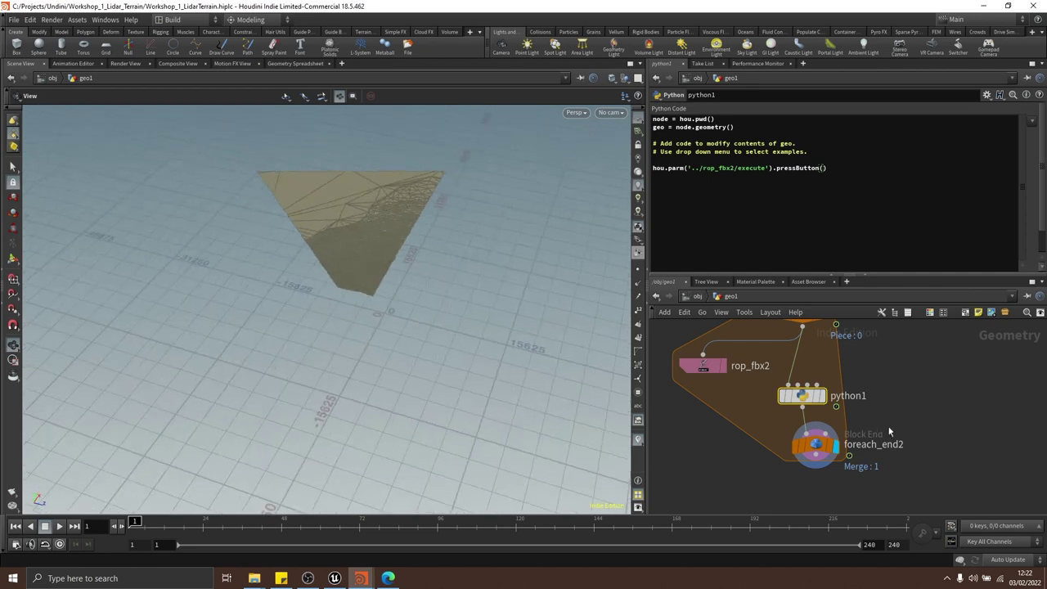
{"action": "left_click", "coordinate": [810, 445]}
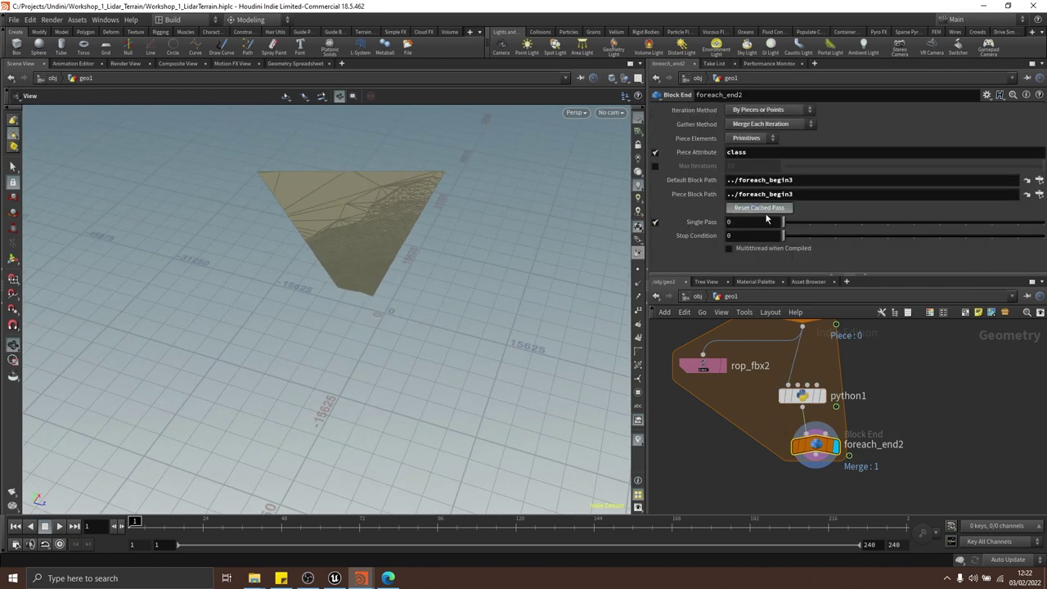
Open the slices folder in File Explorer to check for the exported out file, and return to Houdini
{"action": "key", "text": "alt+Tab"}
{"action": "key", "text": "alt+Tab"}
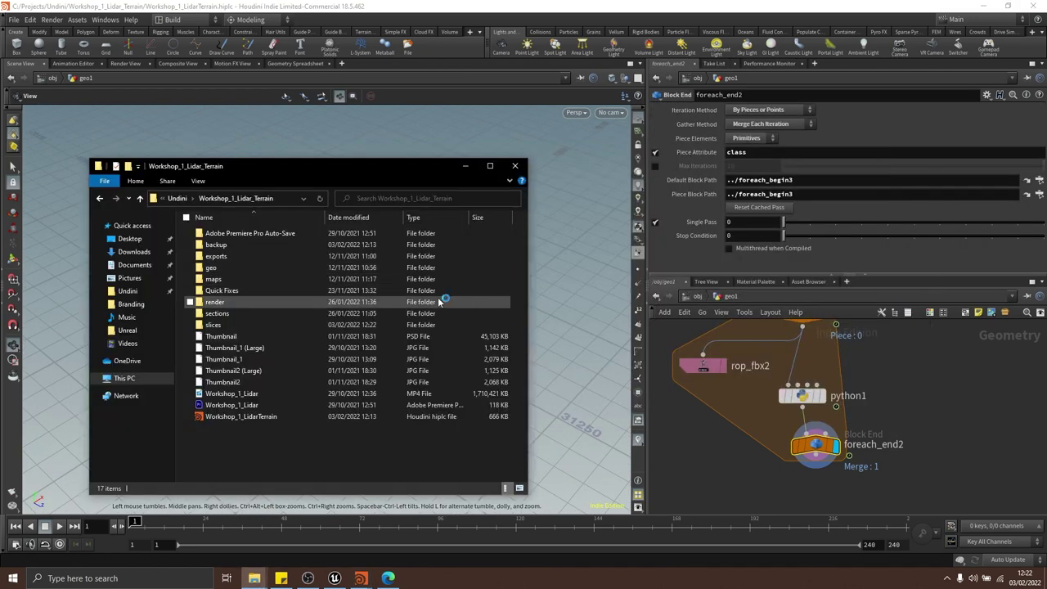
{"action": "double_click", "coordinate": [253, 322]}
{"action": "left_click", "coordinate": [293, 236]}
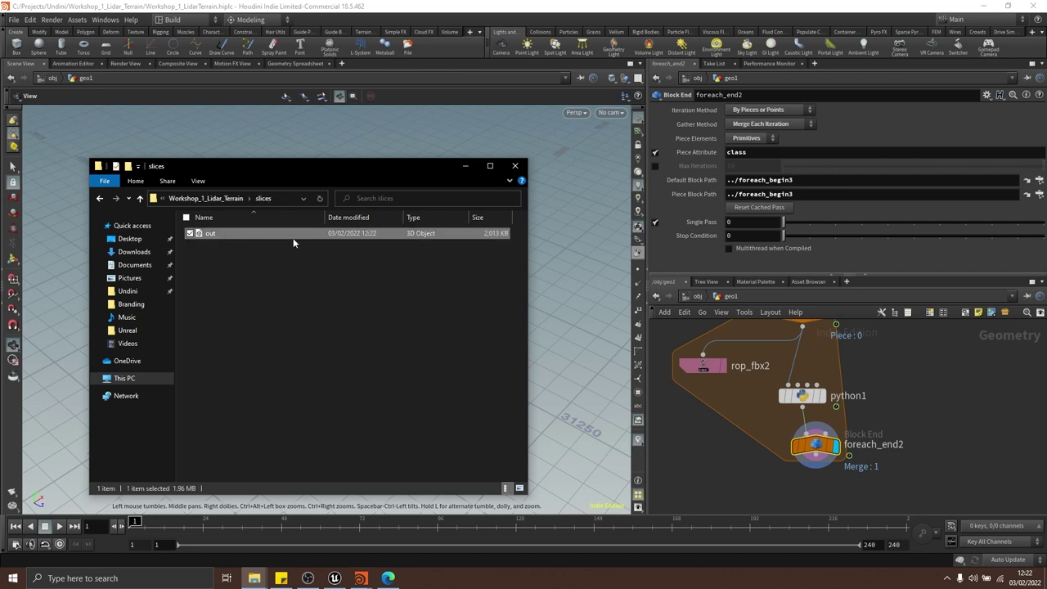
{"action": "left_click", "coordinate": [384, 315]}
{"action": "scroll", "coordinate": [848, 383], "scroll_direction": "down", "scroll_amount": 2}
{"action": "left_click", "coordinate": [929, 403]}
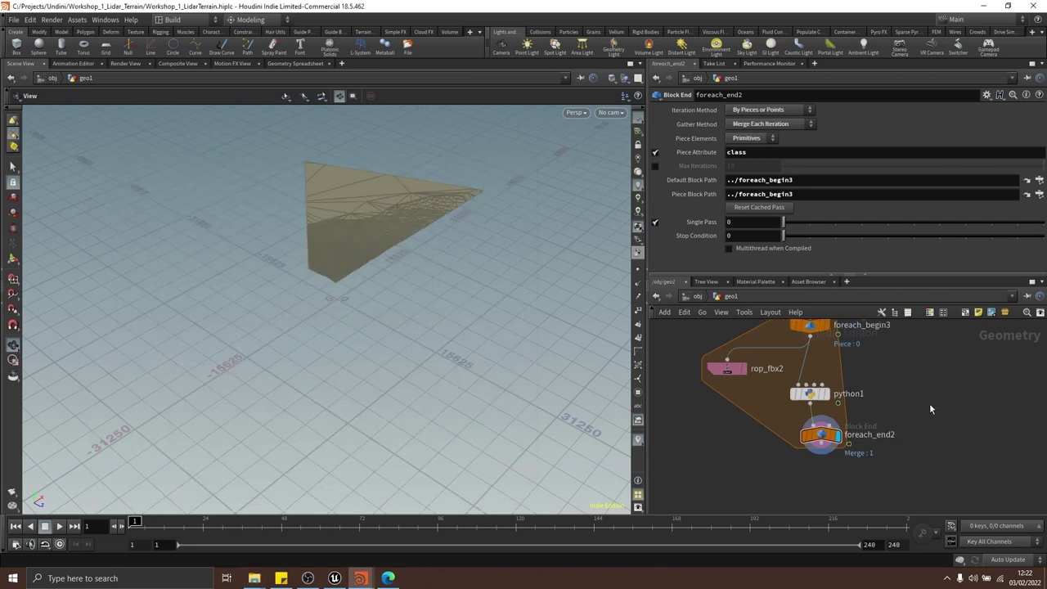
Add a File node in empty network space beside the for-each block
{"action": "middle_click_drag", "start_coordinate": [929, 403], "coordinate": [901, 390]}
{"action": "scroll", "coordinate": [900, 390], "scroll_direction": "down", "scroll_amount": 3}
{"action": "key", "text": "Tab"}
{"action": "type", "text": "file"}
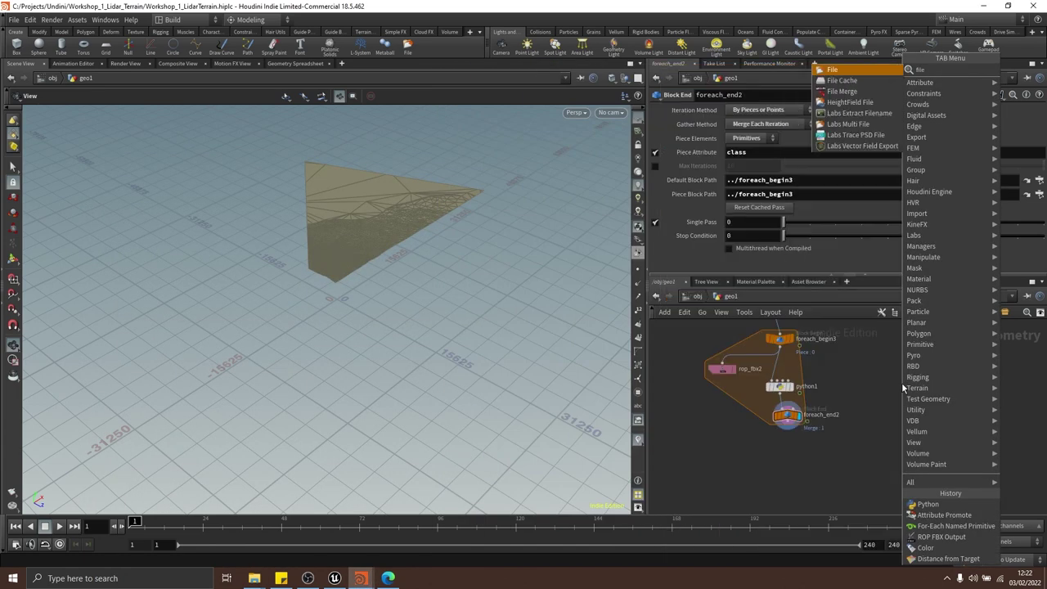
{"action": "key", "text": "Return"}
{"action": "left_click", "coordinate": [903, 389]}
Load C:/Projects/Undini/Workshop_1_Lidar_Terrain/slices/out.fbx into the File node, reusing the folder path copied from File Explorer
{"action": "left_click", "coordinate": [1038, 125]}
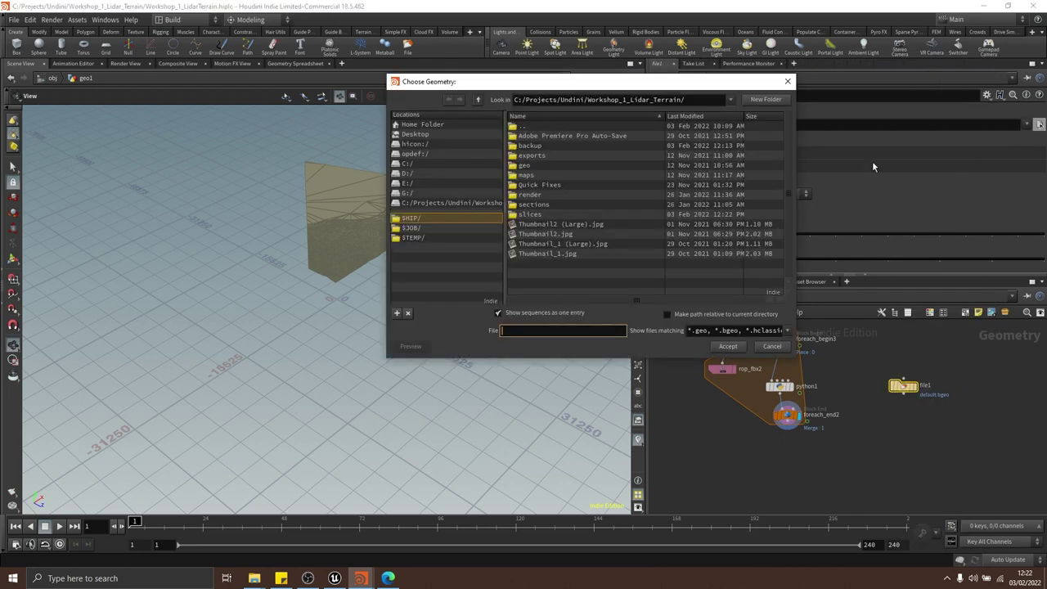
{"action": "key", "text": "alt+Tab"}
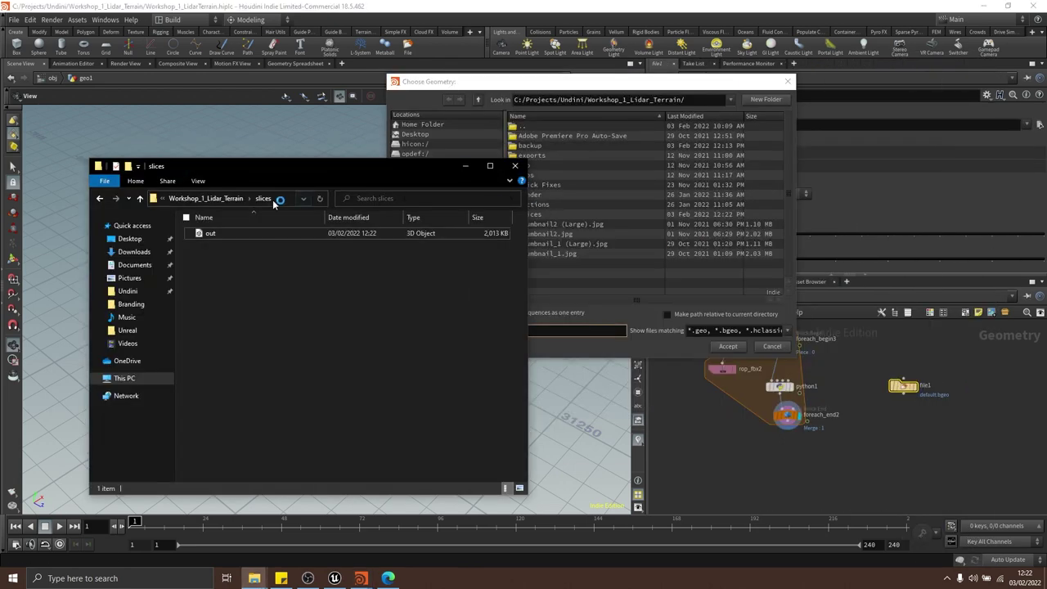
{"action": "left_click", "coordinate": [278, 199]}
{"action": "key", "text": "ctrl+c"}
{"action": "left_click", "coordinate": [614, 100]}
{"action": "key", "text": "ctrl+a"}
{"action": "key", "text": "ctrl+v"}
{"action": "key", "text": "Return"}
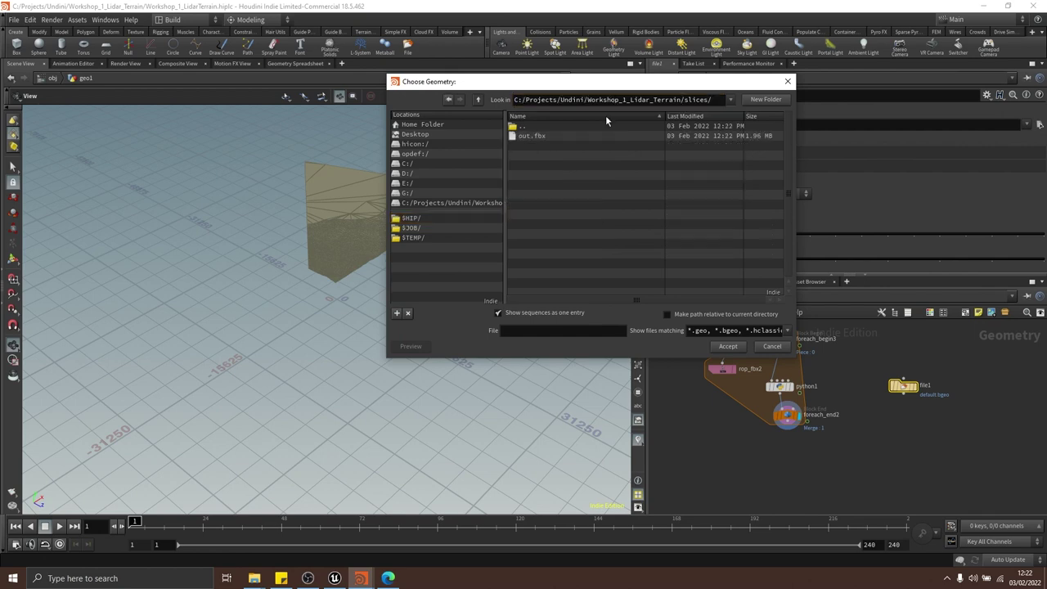
{"action": "left_click", "coordinate": [552, 137]}
{"action": "double_click", "coordinate": [553, 136]}
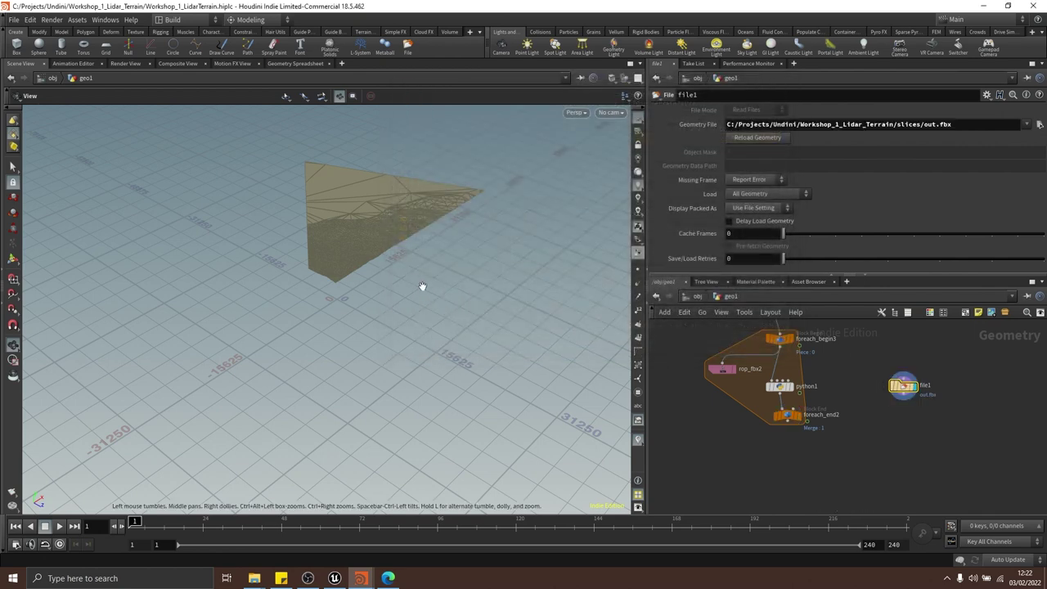
Examine the imported out.fbx slice from several angles in the viewport
{"action": "left_click_drag", "start_coordinate": [423, 287], "coordinate": [589, 302]}
{"action": "middle_click_drag", "start_coordinate": [937, 429], "coordinate": [908, 458]}
{"action": "scroll", "coordinate": [910, 452], "scroll_direction": "up", "scroll_amount": 3}
{"action": "left_click_drag", "start_coordinate": [919, 444], "coordinate": [831, 369]}
{"action": "left_click_drag", "start_coordinate": [867, 408], "coordinate": [903, 396]}
{"action": "left_click_drag", "start_coordinate": [466, 316], "coordinate": [368, 282]}
{"action": "middle_click_drag", "start_coordinate": [776, 419], "coordinate": [854, 411]}
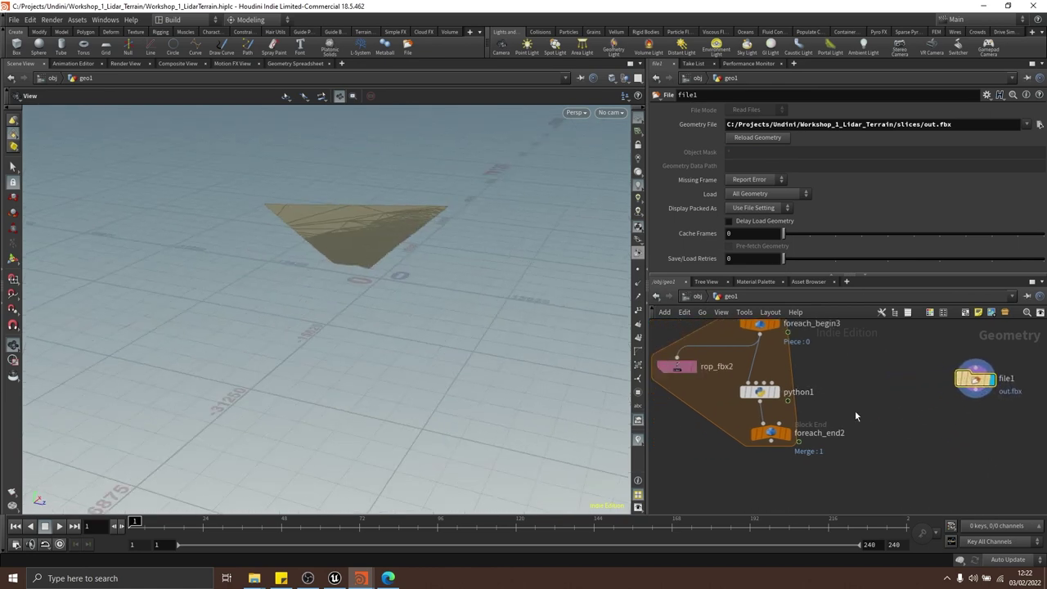
Turn off Single Pass on foreach_end2 and display the node so the loop processes every piece
{"action": "left_click", "coordinate": [770, 432]}
{"action": "mouse_move", "coordinate": [894, 360]}
{"action": "middle_mouse_down"}
{"action": "mouse_move", "coordinate": [871, 366]}
{"action": "mouse_move", "coordinate": [897, 356]}
{"action": "middle_mouse_up"}
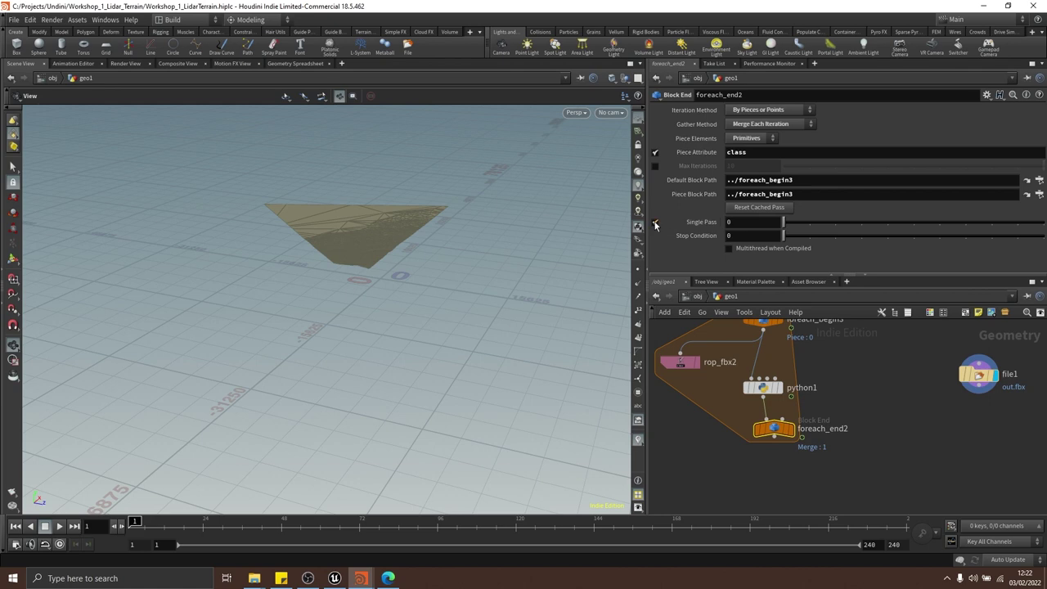
{"action": "left_click", "coordinate": [654, 223]}
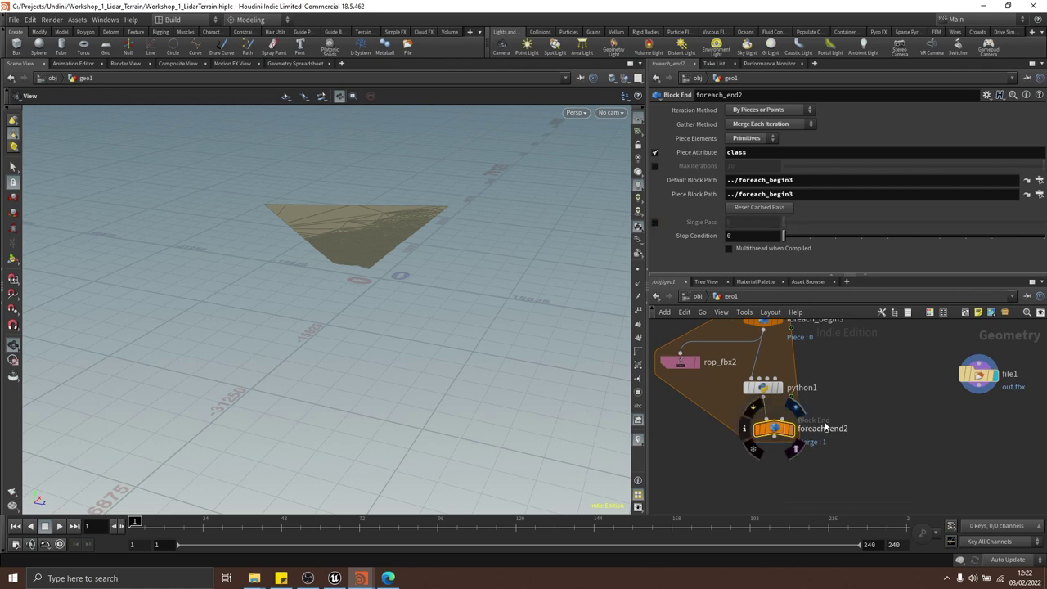
Check the slices folder in File Explorer for exported files and examine the merged terrain from above
{"action": "key", "text": "alt+Tab"}
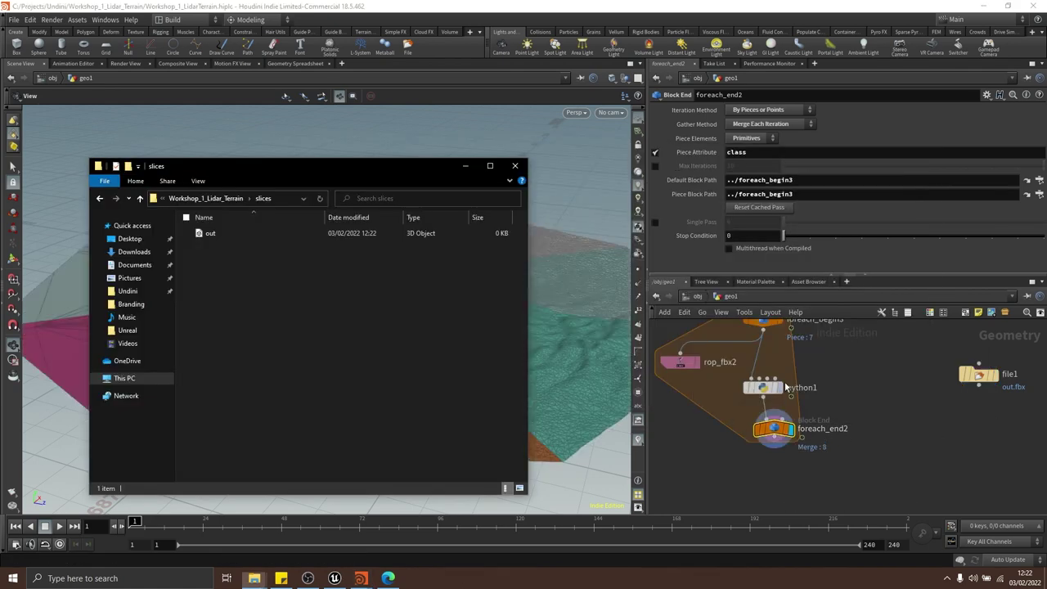
{"action": "left_click_drag", "start_coordinate": [352, 168], "coordinate": [667, 112]}
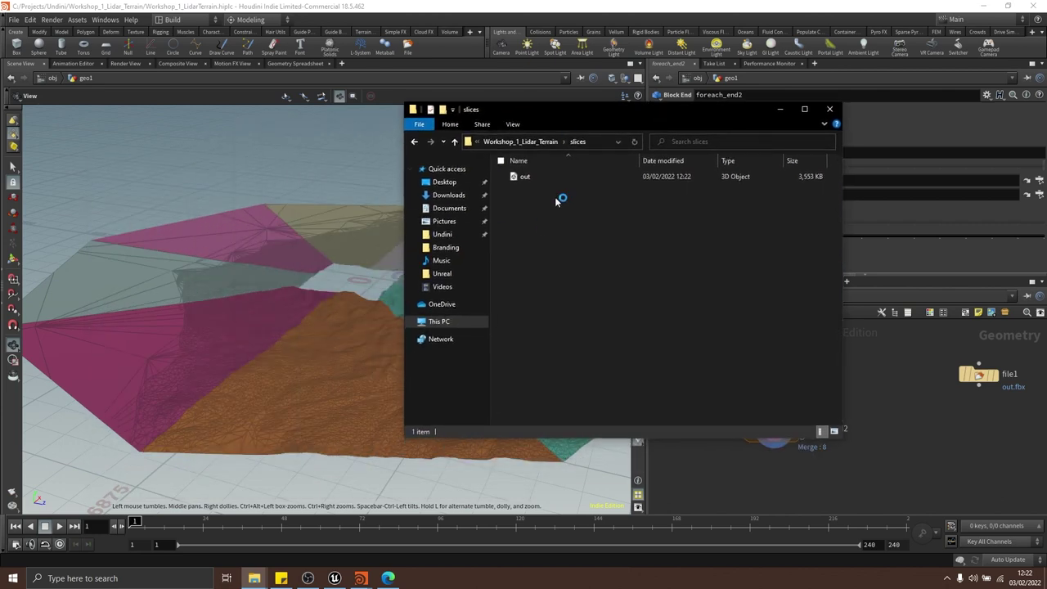
{"action": "left_click_drag", "start_coordinate": [247, 150], "coordinate": [423, 294]}
{"action": "scroll", "coordinate": [274, 182], "scroll_direction": "down", "scroll_amount": 5}
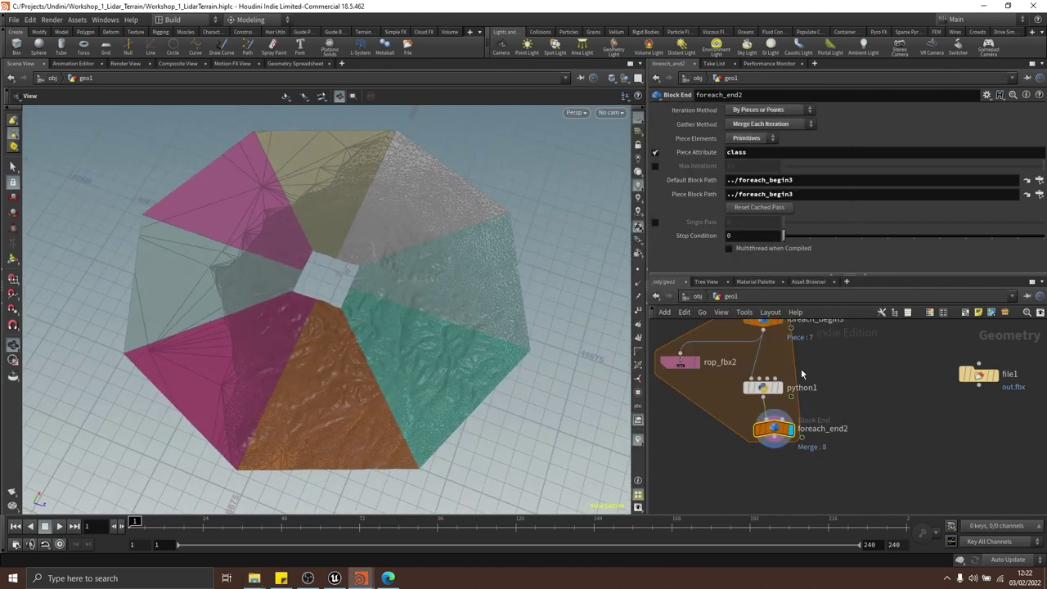
Display file1, reload its geometry and frame the imported slice in the viewport
{"action": "middle_click_drag", "start_coordinate": [907, 407], "coordinate": [740, 412]}
{"action": "scroll", "coordinate": [826, 372], "scroll_direction": "up", "scroll_amount": 3}
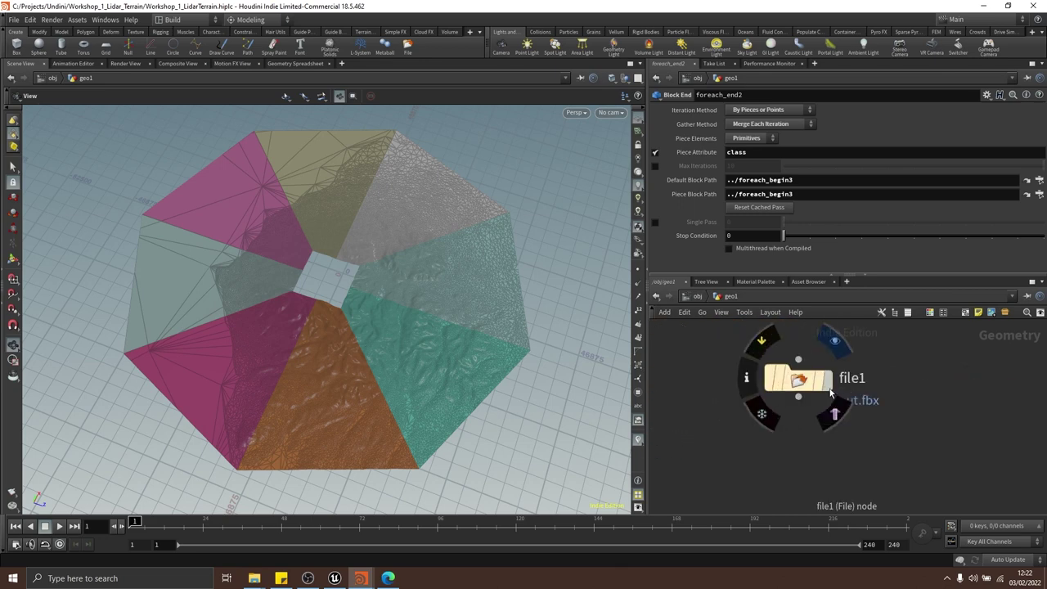
{"action": "left_click", "coordinate": [838, 341]}
{"action": "left_click_drag", "start_coordinate": [370, 353], "coordinate": [376, 288]}
{"action": "left_click_drag", "start_coordinate": [927, 492], "coordinate": [789, 356]}
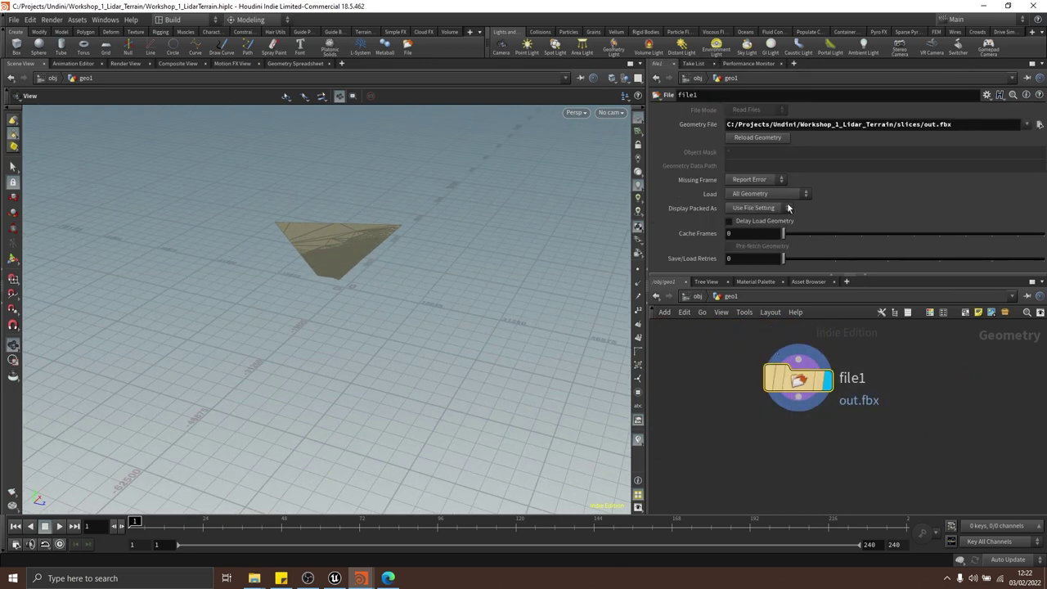
{"action": "left_click", "coordinate": [773, 141]}
{"action": "left_click_drag", "start_coordinate": [457, 230], "coordinate": [372, 302]}
{"action": "key", "text": "h"}
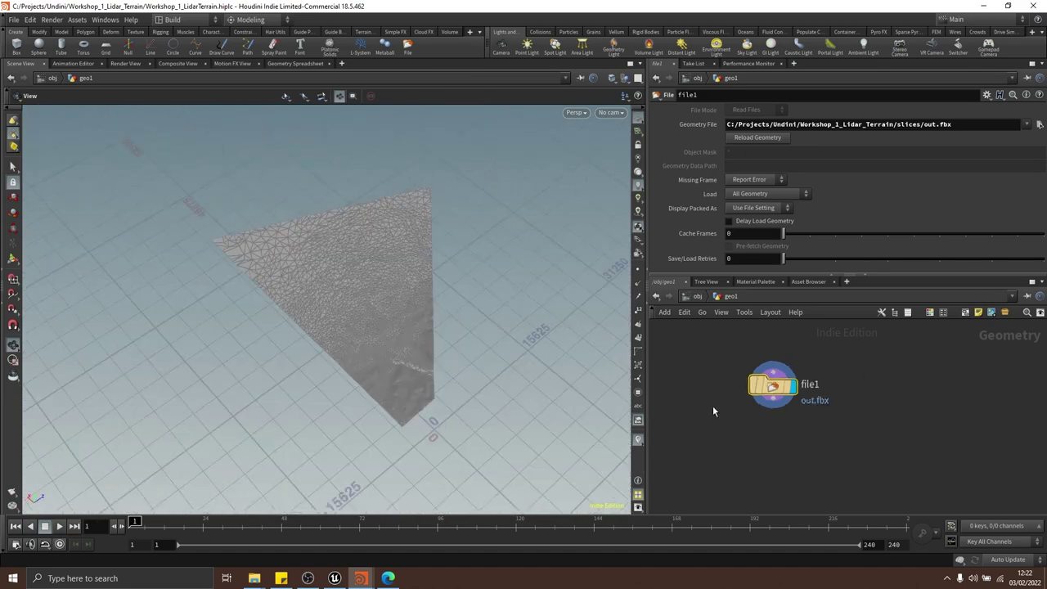
Review the file name in rop_fbx2's Output File path
{"action": "scroll", "coordinate": [760, 431], "scroll_direction": "up", "scroll_amount": 2}
{"action": "left_click", "coordinate": [732, 408]}
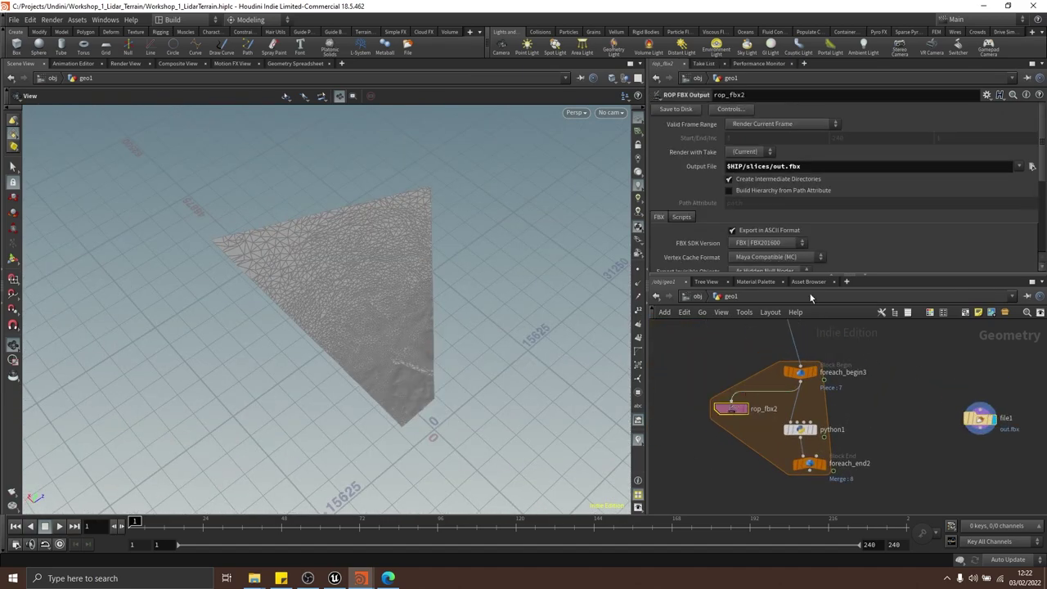
{"action": "double_click", "coordinate": [752, 166]}
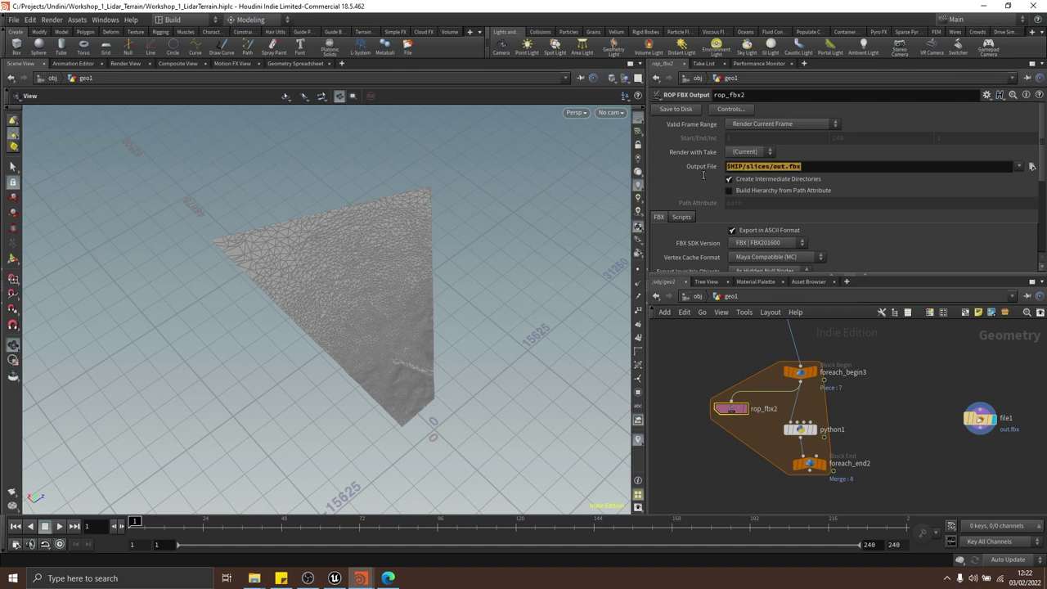
{"action": "left_click", "coordinate": [785, 166]}
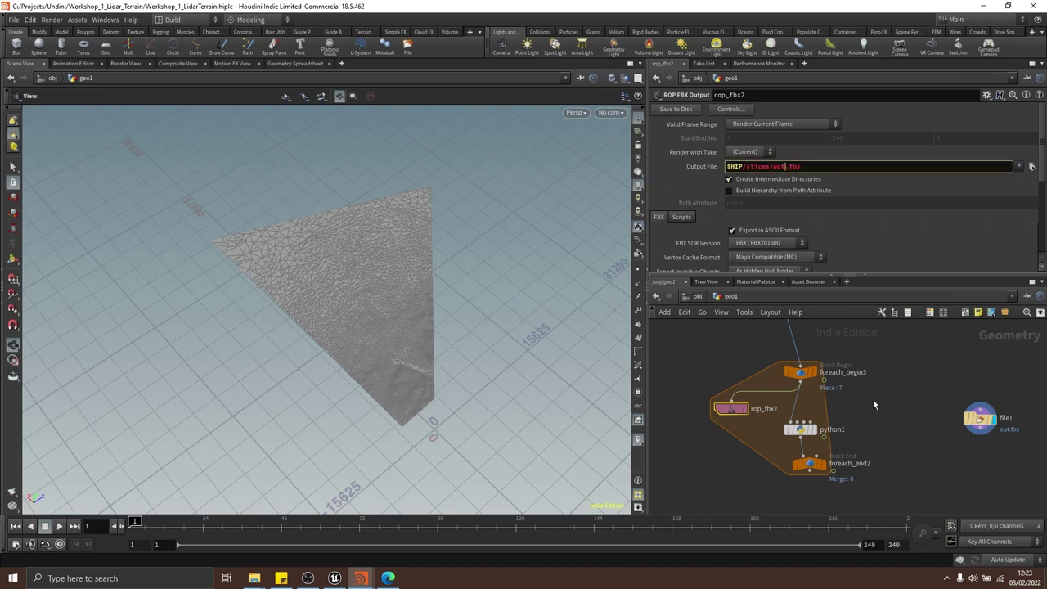
{"action": "left_click", "coordinate": [873, 404]}
Duplicate foreach_begin3 and place the copy beside the original, above rop_fbx2
{"action": "mouse_move", "coordinate": [882, 404]}
{"action": "middle_mouse_down"}
{"action": "mouse_move", "coordinate": [869, 405]}
{"action": "mouse_move", "coordinate": [890, 420]}
{"action": "middle_mouse_up"}
{"action": "scroll", "coordinate": [853, 416], "scroll_direction": "up", "scroll_amount": 1}
{"action": "middle_click_drag", "start_coordinate": [849, 382], "coordinate": [903, 429]}
{"action": "left_click", "coordinate": [824, 402]}
{"action": "key", "text": "ctrl+c"}
{"action": "middle_click_drag", "start_coordinate": [706, 399], "coordinate": [738, 391]}
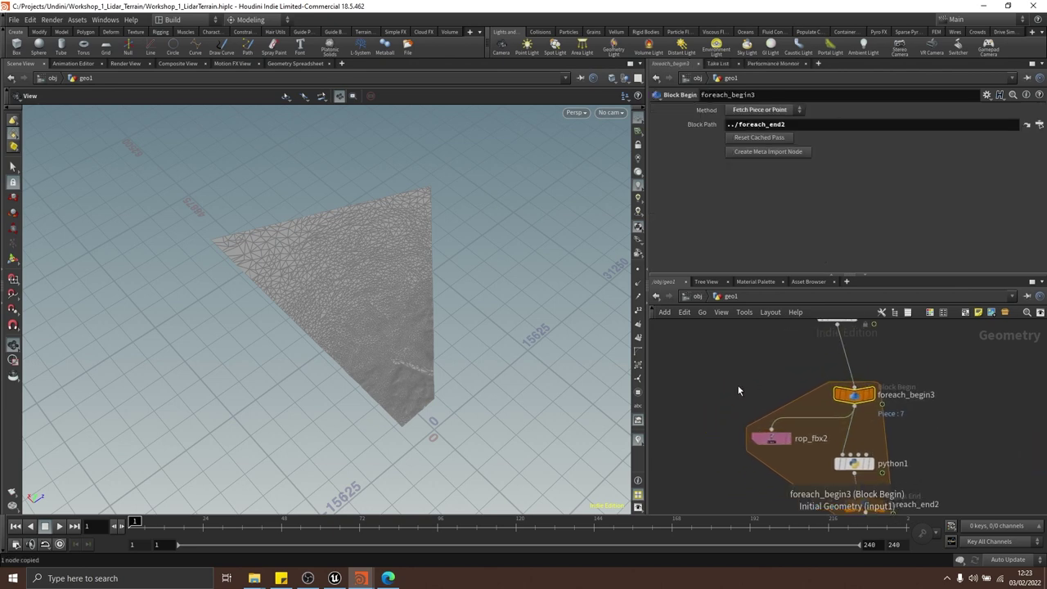
{"action": "key", "text": "ctrl+v"}
{"action": "middle_click_drag", "start_coordinate": [795, 365], "coordinate": [805, 360]}
{"action": "key", "text": "y"}
{"action": "mouse_move", "coordinate": [806, 360]}
{"action": "left_mouse_down"}
{"action": "mouse_move", "coordinate": [723, 342]}
{"action": "mouse_move", "coordinate": [781, 397]}
{"action": "mouse_move", "coordinate": [741, 382]}
{"action": "left_mouse_up"}
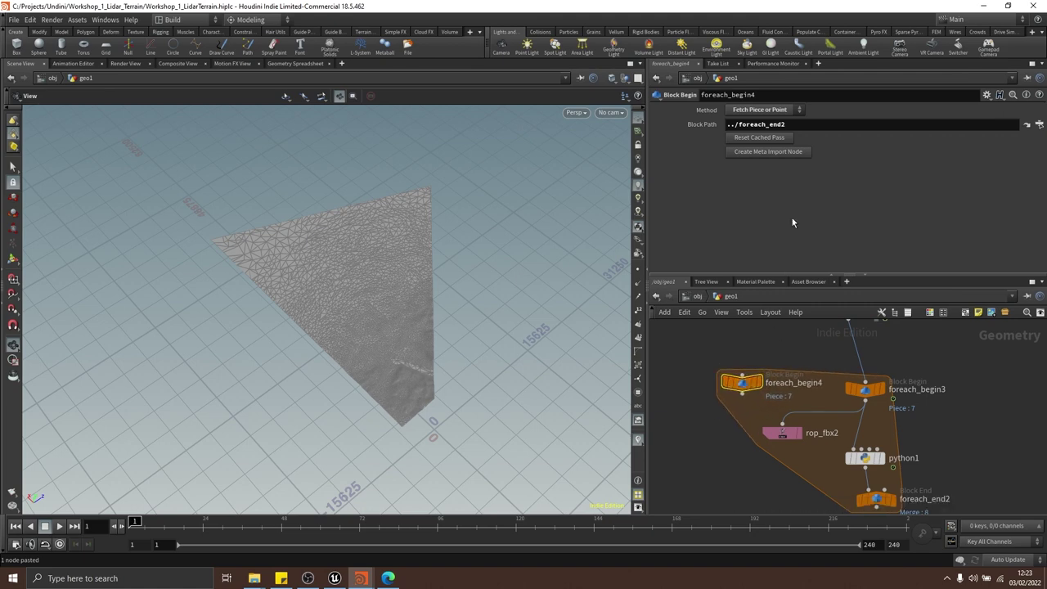
Set the copied block begin node's method to Fetch Metadata and inspect its detail attributes in the Geometry Spreadsheet
{"action": "left_click", "coordinate": [738, 112]}
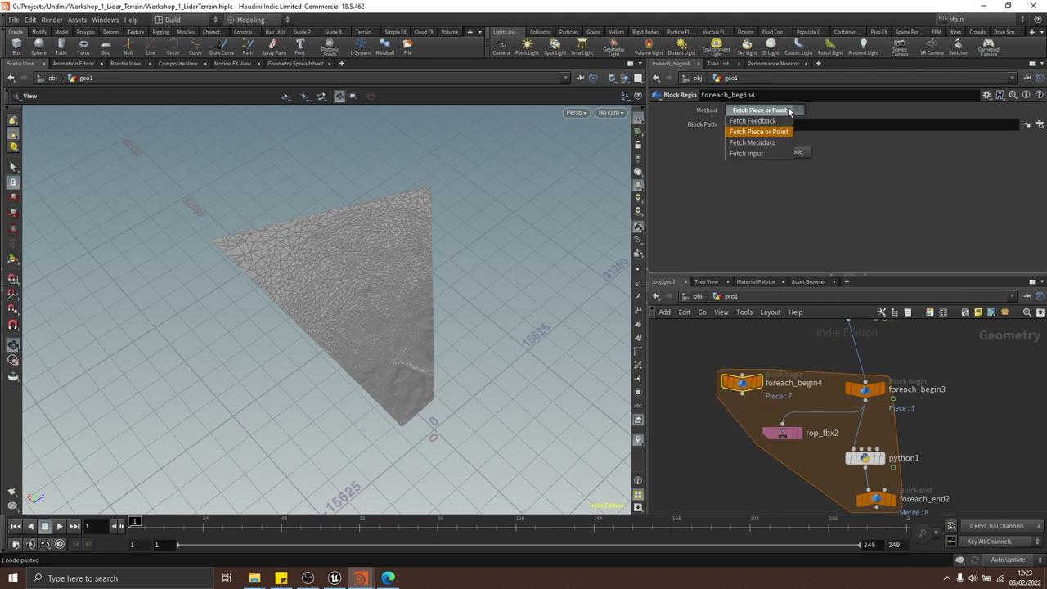
{"action": "left_click", "coordinate": [760, 143]}
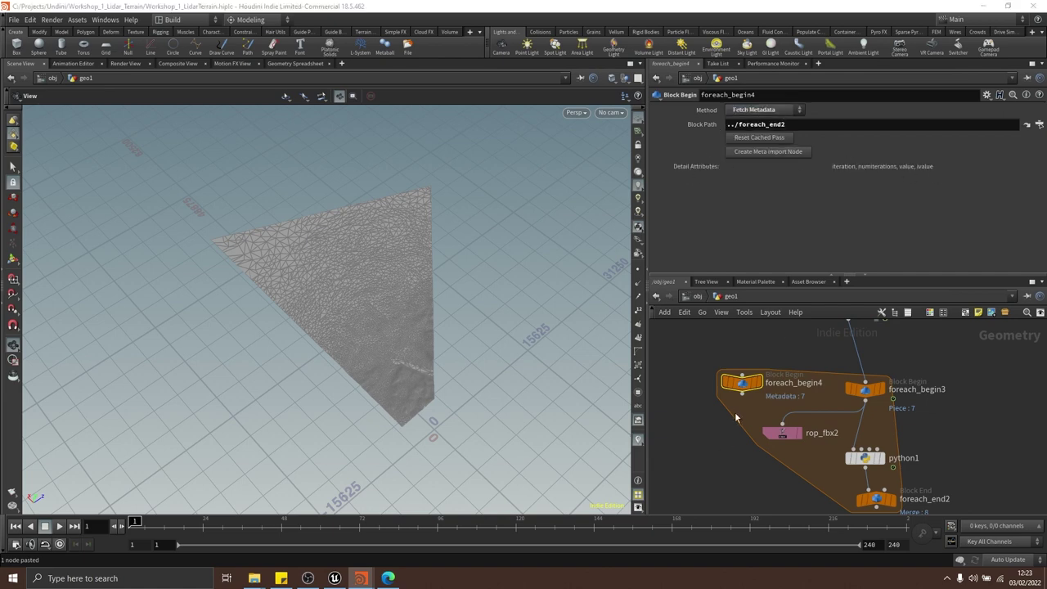
{"action": "left_click", "coordinate": [293, 64]}
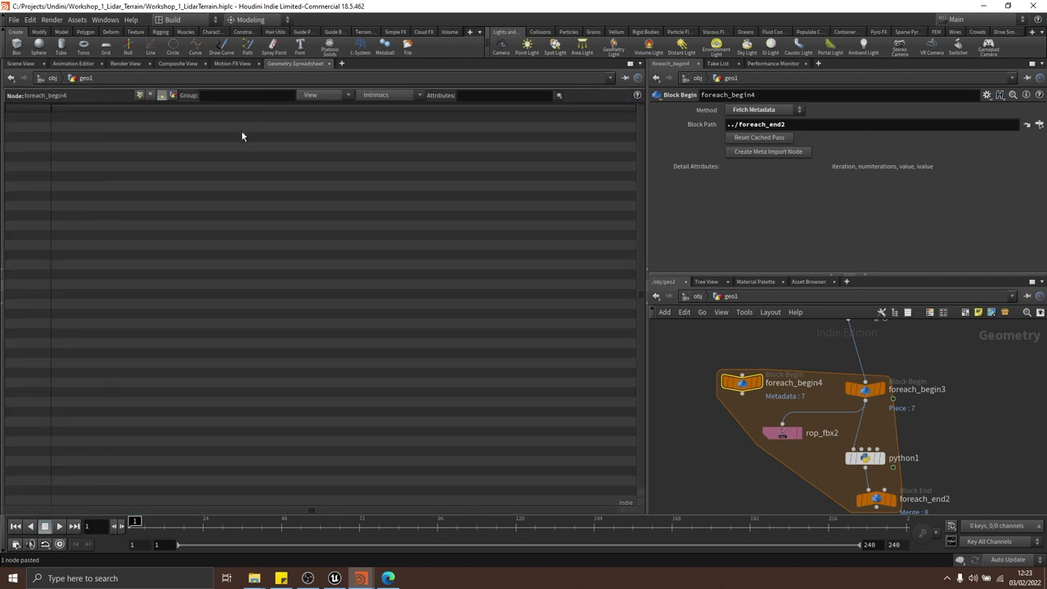
{"action": "left_click", "coordinate": [173, 96]}
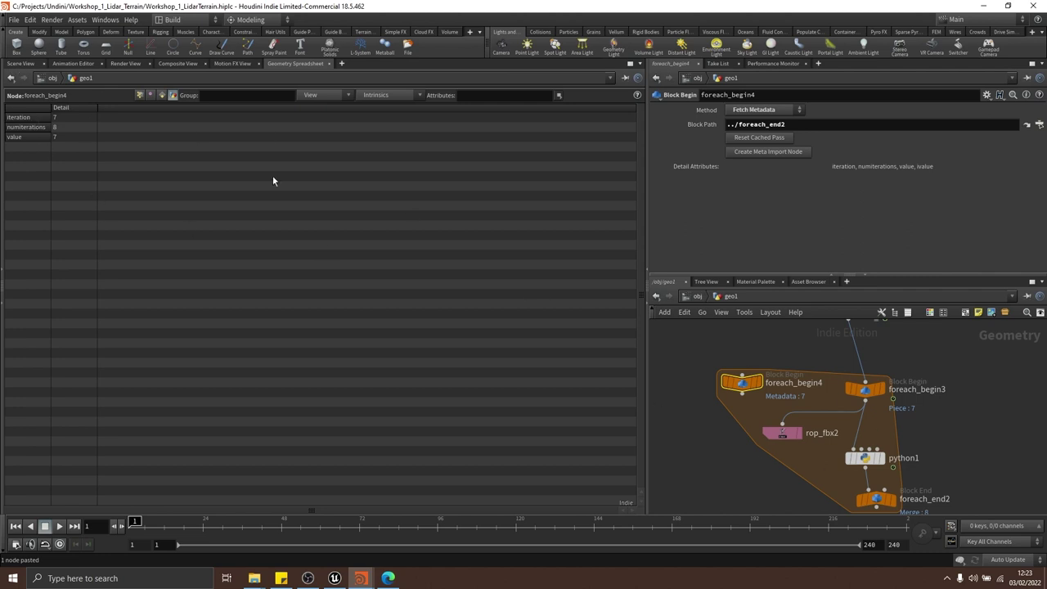
{"action": "left_click", "coordinate": [781, 435]}
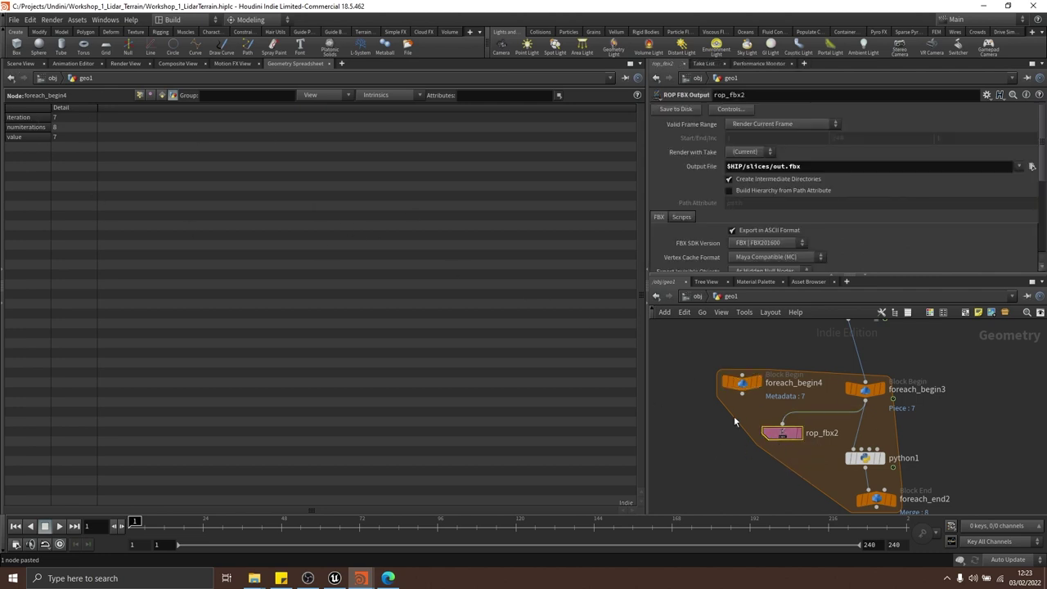
{"action": "left_click", "coordinate": [734, 384]}
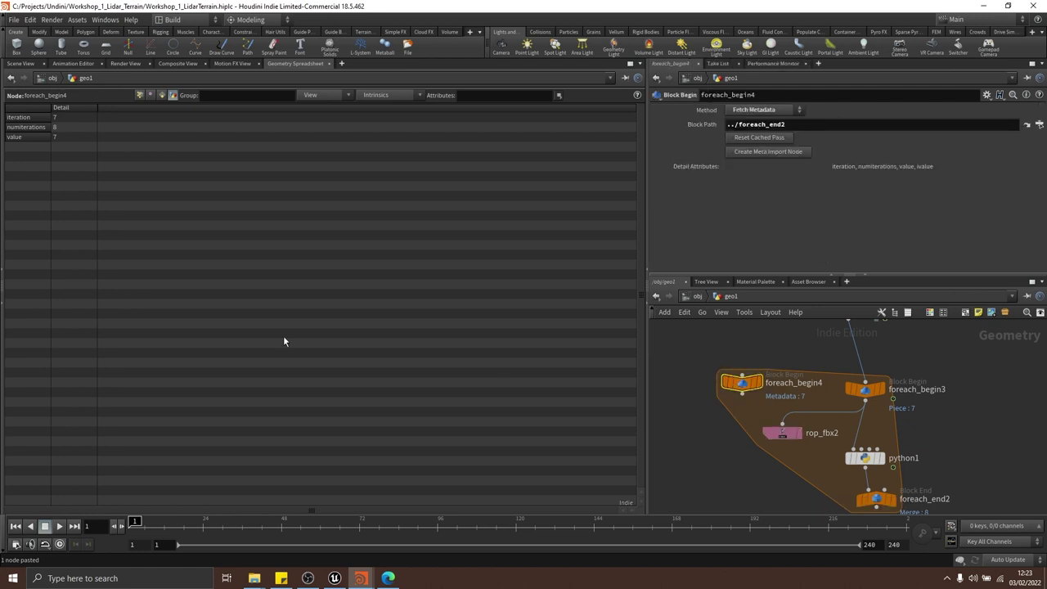
Return to the 3D viewport and examine the centroid expressions used for the Origin of distancefromtarget1
{"action": "left_click", "coordinate": [18, 64]}
{"action": "left_click", "coordinate": [781, 433]}
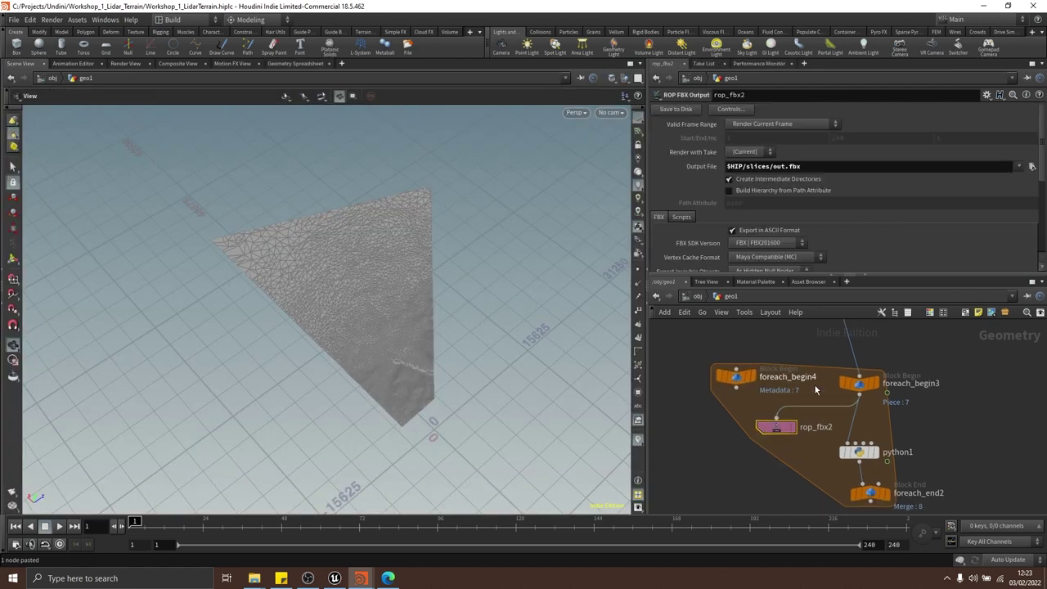
{"action": "scroll", "coordinate": [829, 353], "scroll_direction": "down", "scroll_amount": 8}
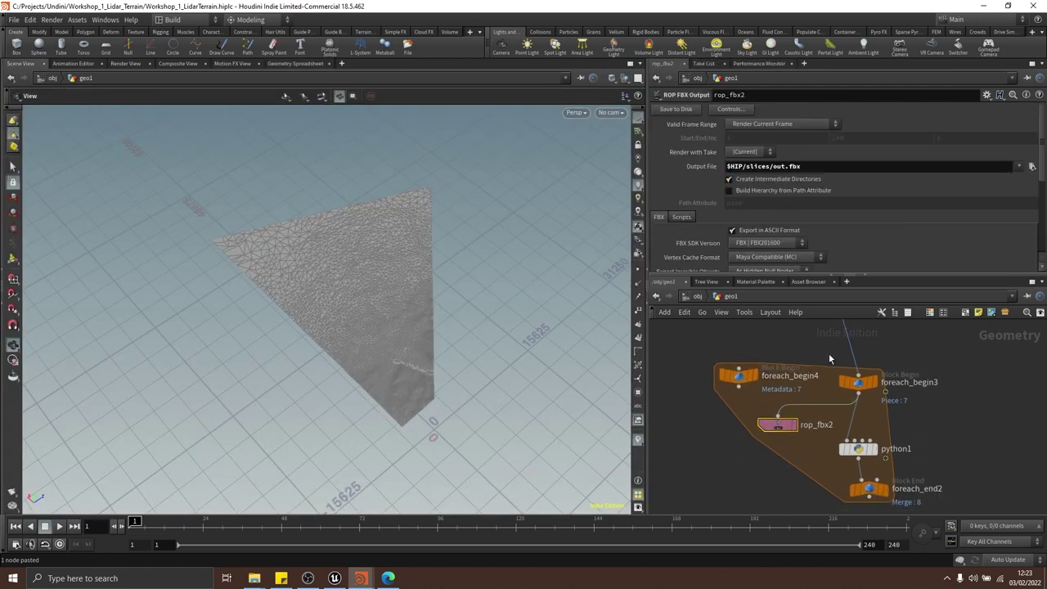
{"action": "middle_click_drag", "start_coordinate": [887, 337], "coordinate": [885, 476]}
{"action": "scroll", "coordinate": [893, 391], "scroll_direction": "down", "scroll_amount": 1}
{"action": "scroll", "coordinate": [820, 426], "scroll_direction": "up", "scroll_amount": 5}
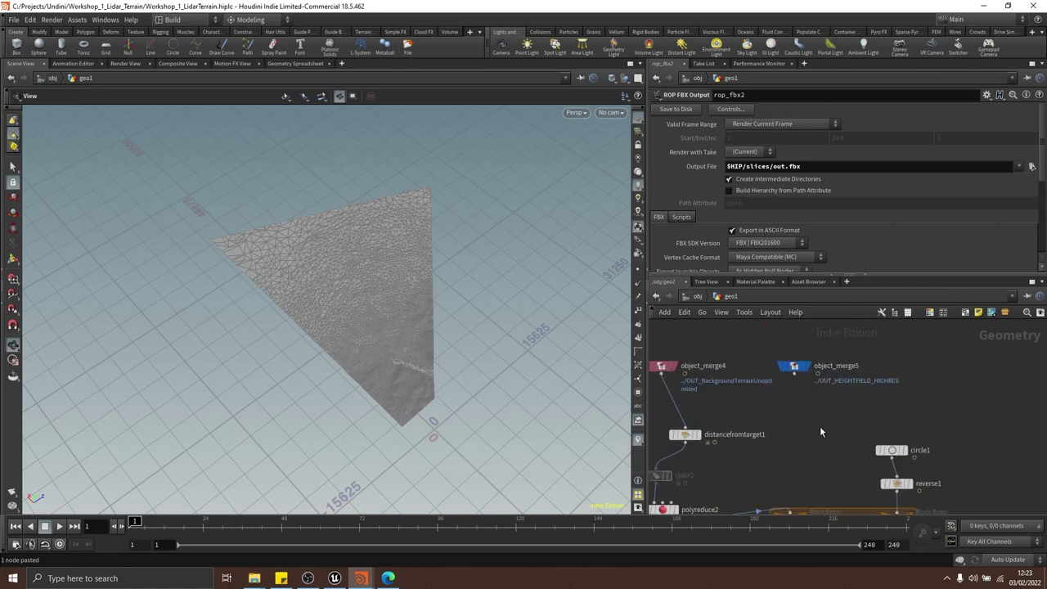
{"action": "left_click", "coordinate": [856, 377]}
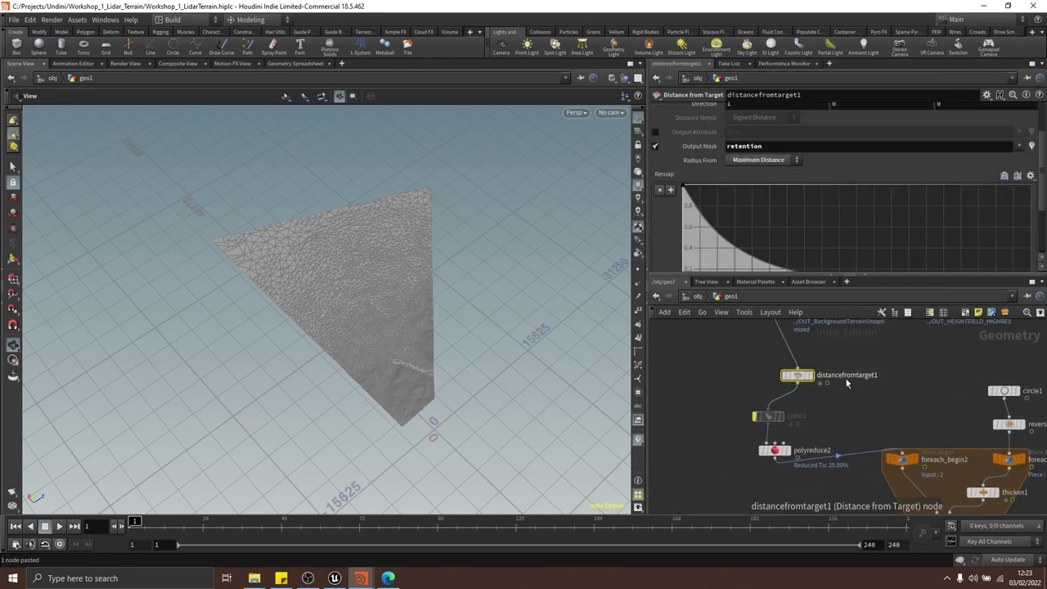
{"action": "scroll", "coordinate": [848, 186], "scroll_direction": "up", "scroll_amount": 3}
{"action": "scroll", "coordinate": [855, 360], "scroll_direction": "down", "scroll_amount": 8}
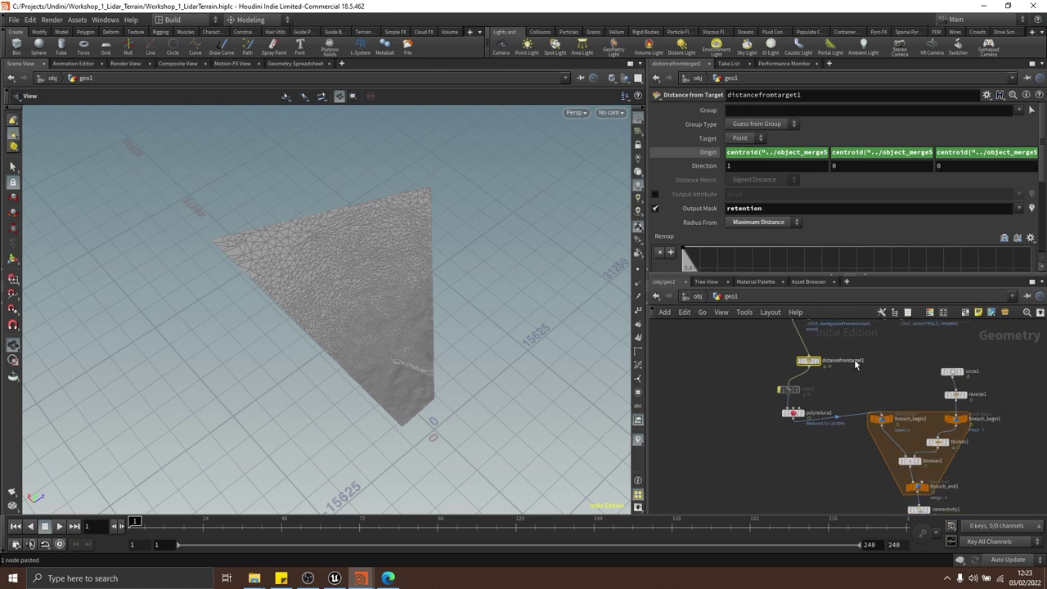
{"action": "middle_click_drag", "start_coordinate": [897, 456], "coordinate": [886, 406]}
{"action": "scroll", "coordinate": [886, 406], "scroll_direction": "up", "scroll_amount": 5}
{"action": "middle_click_drag", "start_coordinate": [852, 437], "coordinate": [864, 410]}
{"action": "scroll", "coordinate": [865, 410], "scroll_direction": "up", "scroll_amount": 3}
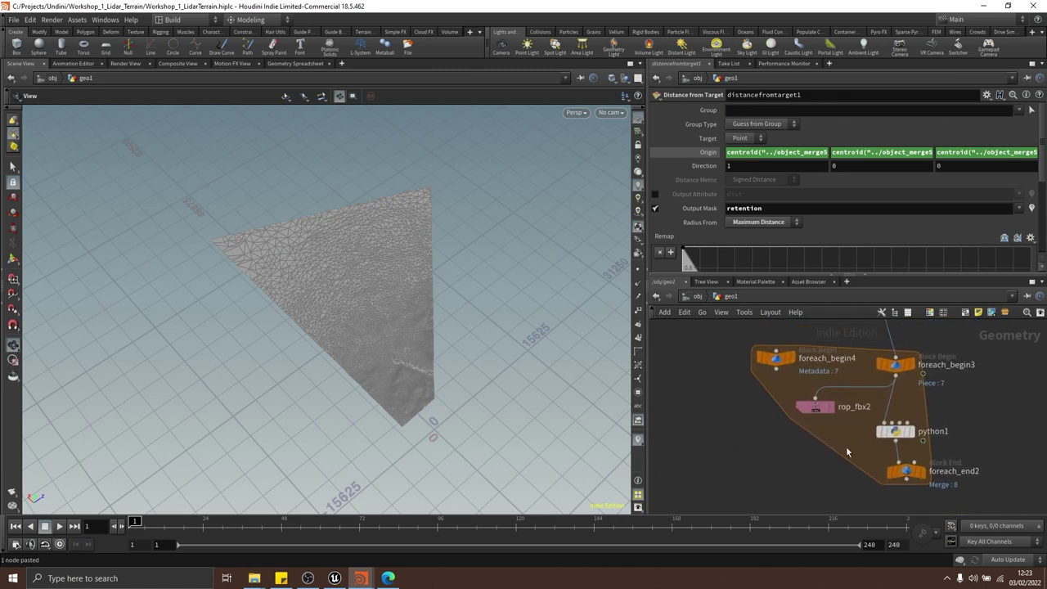
Examine the Output File path of rop_fbx2 and the detail attributes offered by foreach_begin4
{"action": "left_click", "coordinate": [814, 406]}
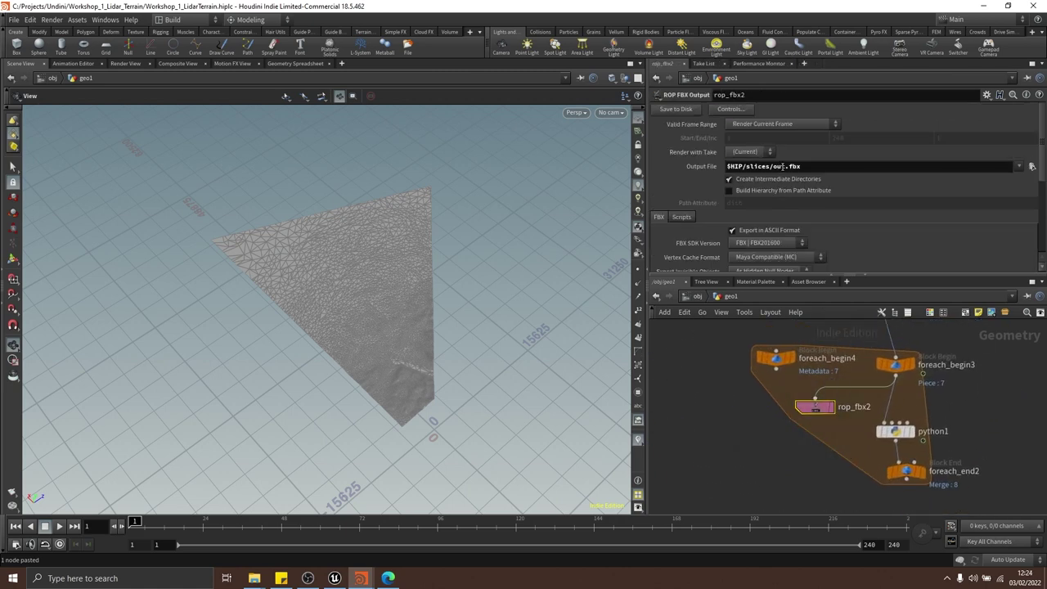
{"action": "scroll", "coordinate": [731, 417], "scroll_direction": "down", "scroll_amount": 3}
{"action": "scroll", "coordinate": [752, 460], "scroll_direction": "up", "scroll_amount": 4}
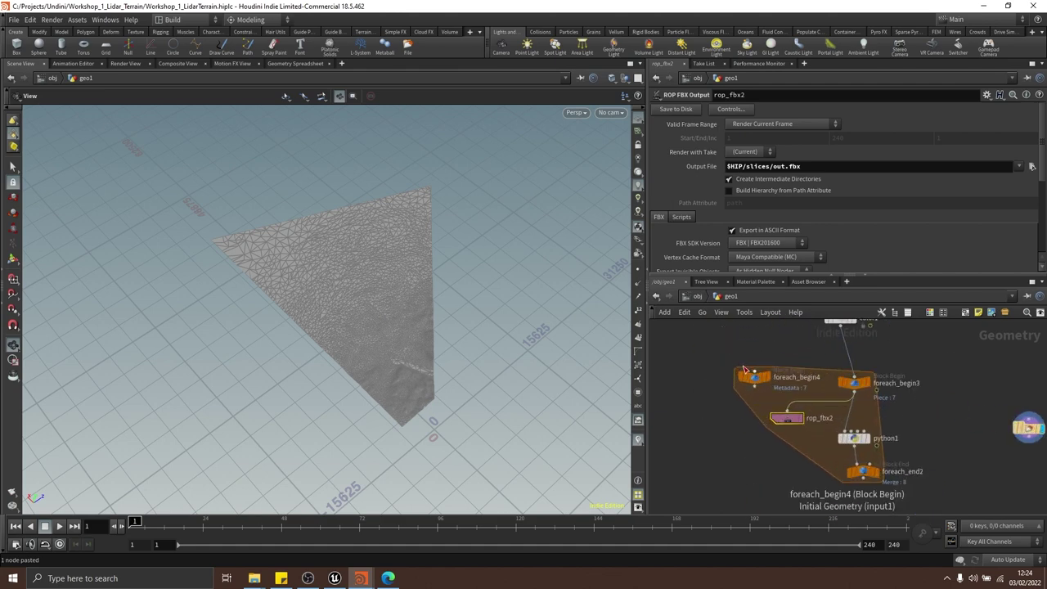
{"action": "left_click_drag", "start_coordinate": [708, 398], "coordinate": [783, 341]}
{"action": "scroll", "coordinate": [785, 339], "scroll_direction": "up", "scroll_amount": 3}
{"action": "left_click_drag", "start_coordinate": [729, 369], "coordinate": [720, 370]}
{"action": "middle_click_drag", "start_coordinate": [717, 425], "coordinate": [722, 407]}
{"action": "left_click_drag", "start_coordinate": [735, 445], "coordinate": [792, 402]}
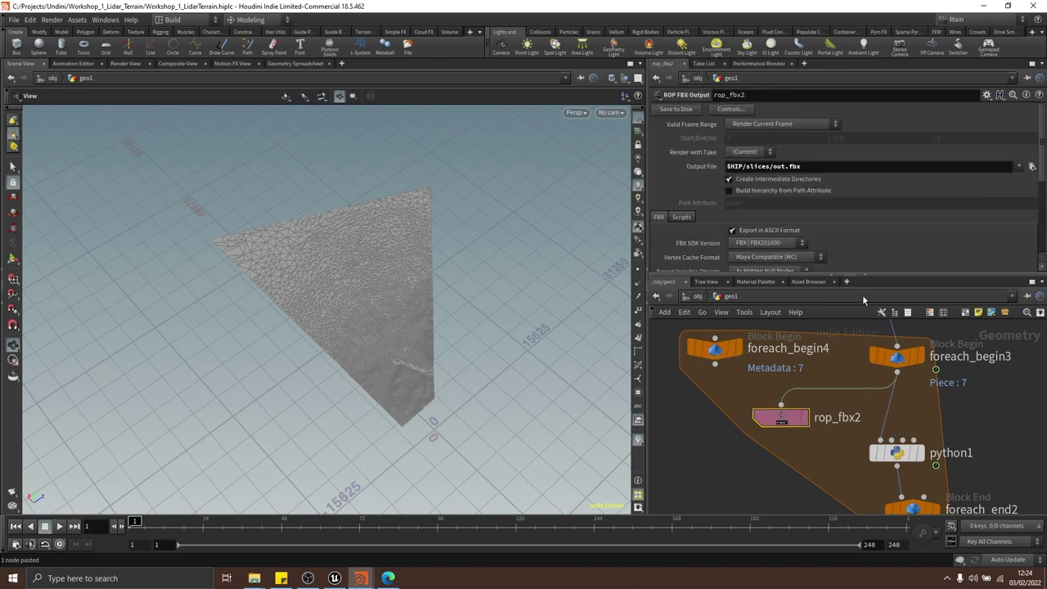
{"action": "left_click", "coordinate": [733, 354]}
{"action": "middle_click_drag", "start_coordinate": [704, 386], "coordinate": [717, 394]}
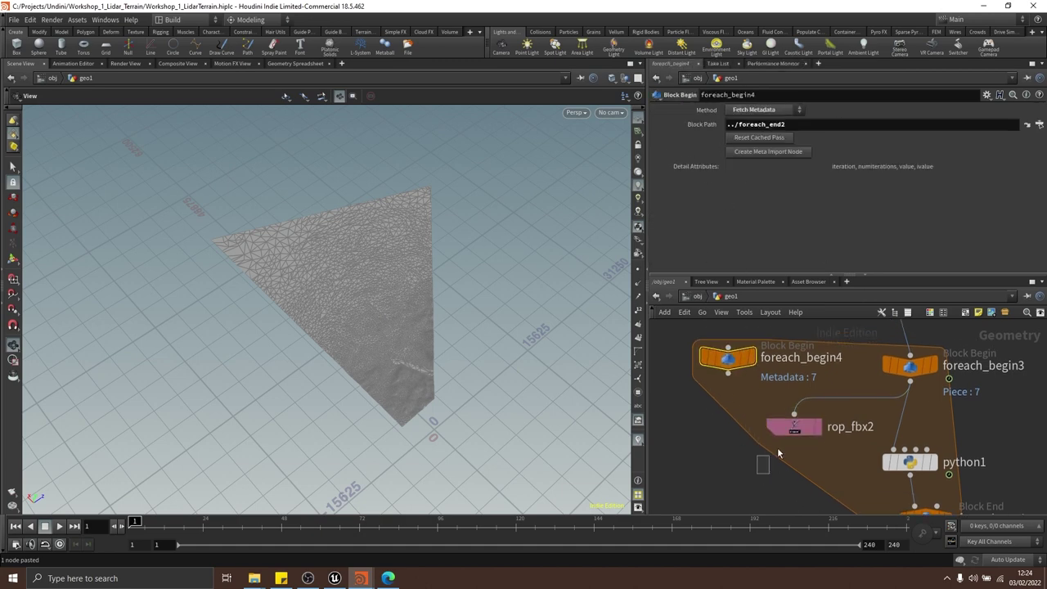
Insert a pair of backticks between "out" and ".fbx" in rop_fbx2's Output File path
{"action": "left_click_drag", "start_coordinate": [777, 453], "coordinate": [798, 421]}
{"action": "left_click", "coordinate": [784, 168]}
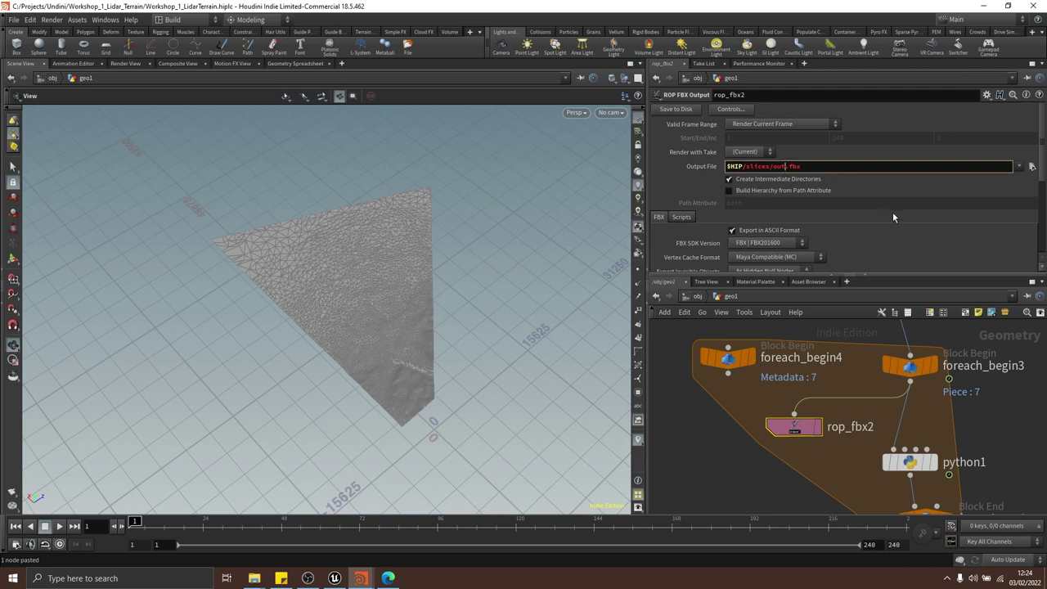
{"action": "type", "text": "_"}
{"action": "key", "text": "BackSpace"}
{"action": "type", "text": "`"}
{"action": "type", "text": "`"}
{"action": "key", "text": "Left"}
{"action": "key", "text": "BackSpace"}
{"action": "key", "text": "BackSpace"}
{"action": "type", "text": "`"}
{"action": "key", "text": "BackSpace"}
{"action": "type", "text": "``"}
Fill the backticks in the Output File path with the expression detail("../foreach_begin4/","iteration",0)
{"action": "type", "text": "detail"}
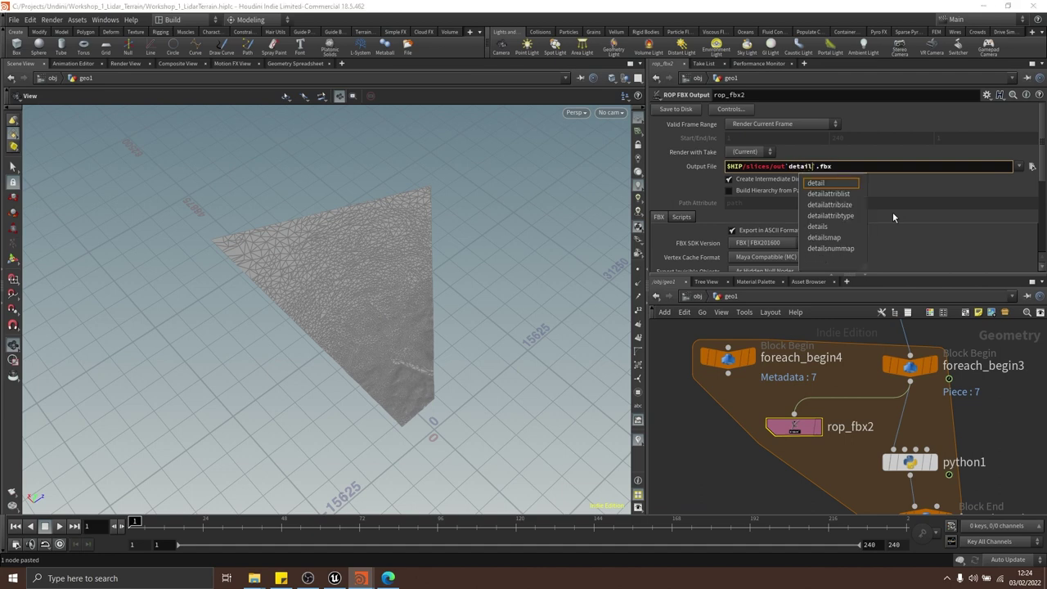
{"action": "type", "text": "("}
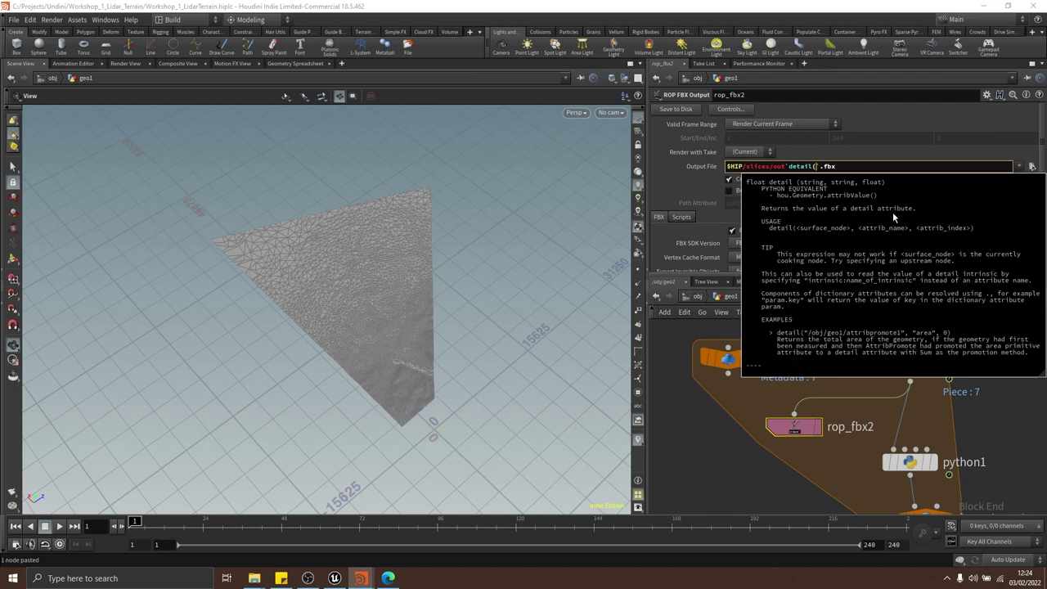
{"action": "type", "text": "\""}
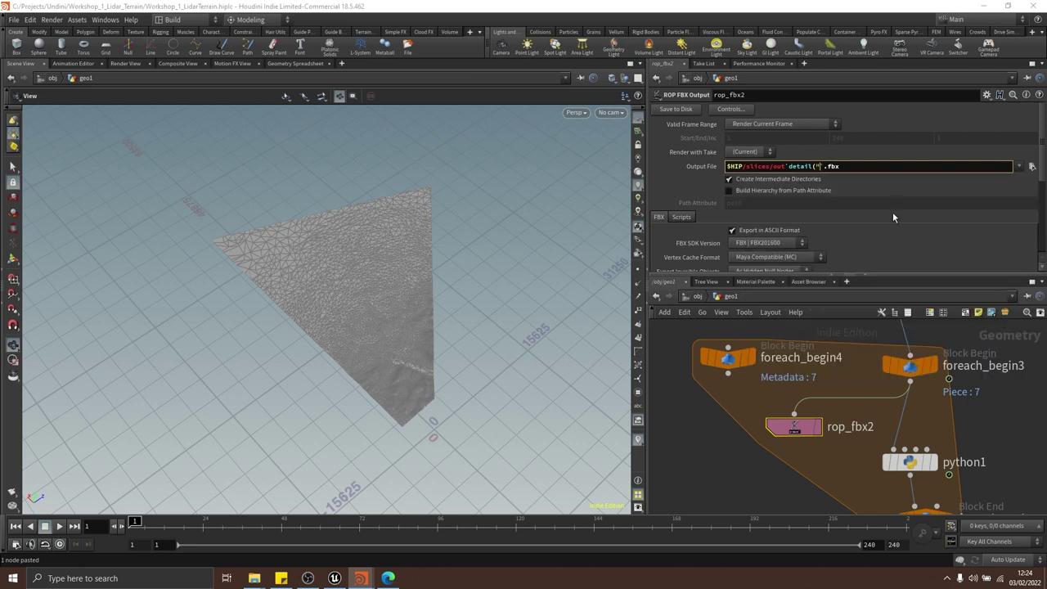
{"action": "type", "text": "../for"}
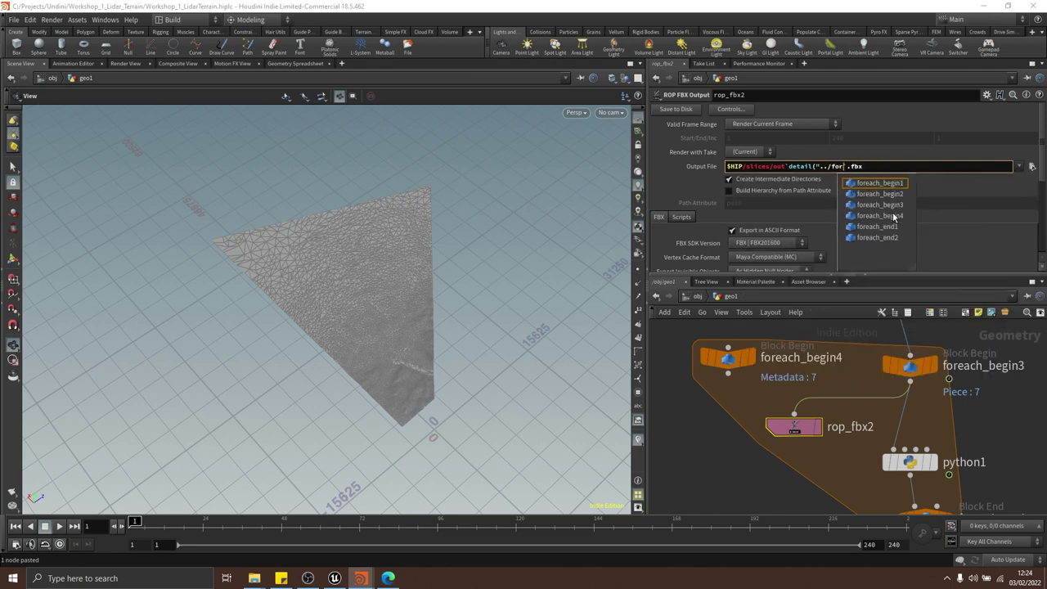
{"action": "left_click", "coordinate": [894, 217]}
{"action": "type", "text": "\""}
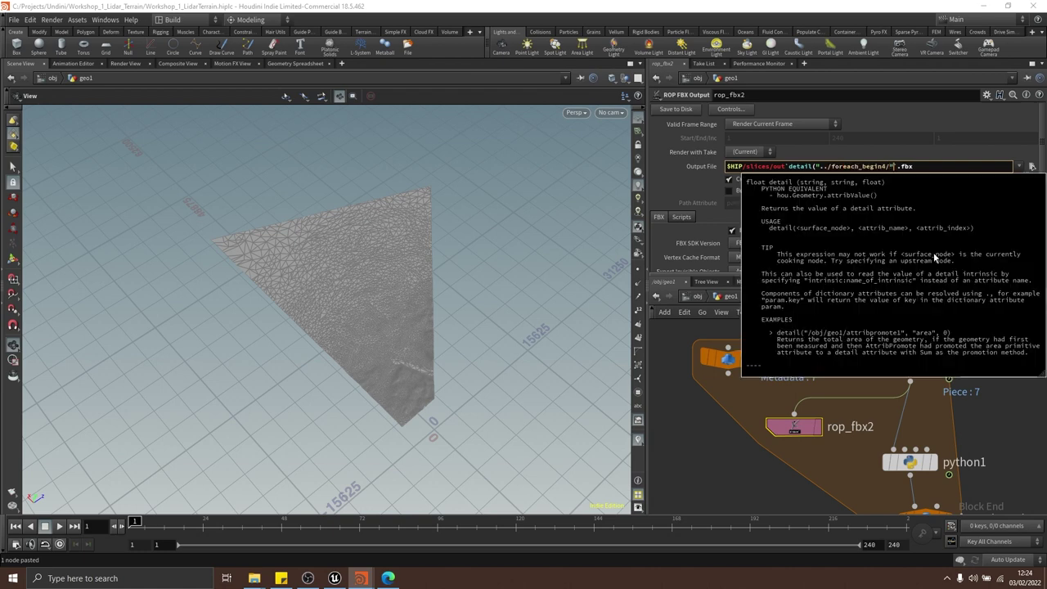
{"action": "type", "text": ",\"iteratio"}
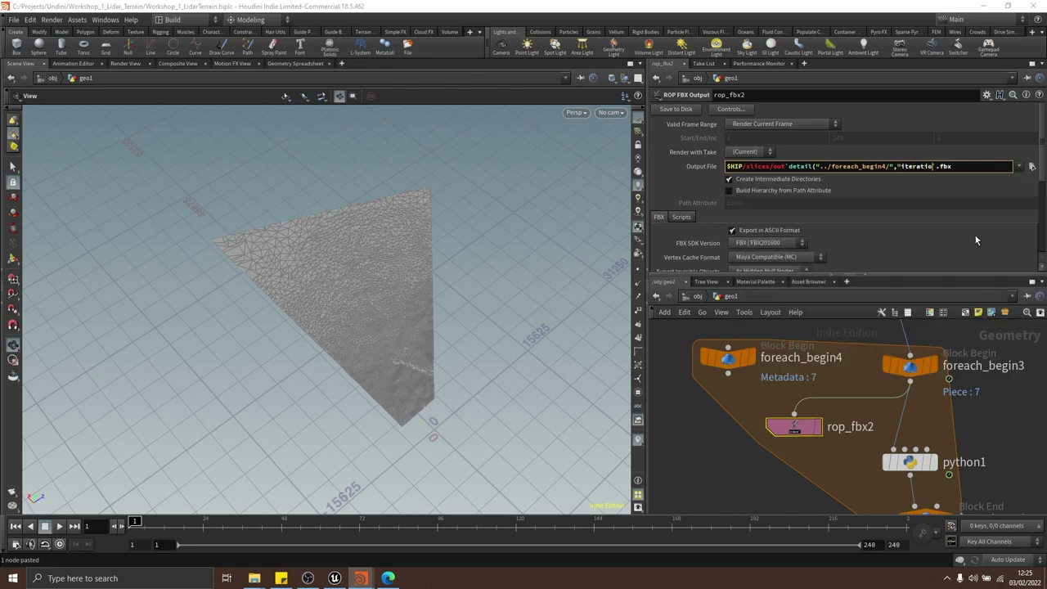
{"action": "type", "text": "n\""}
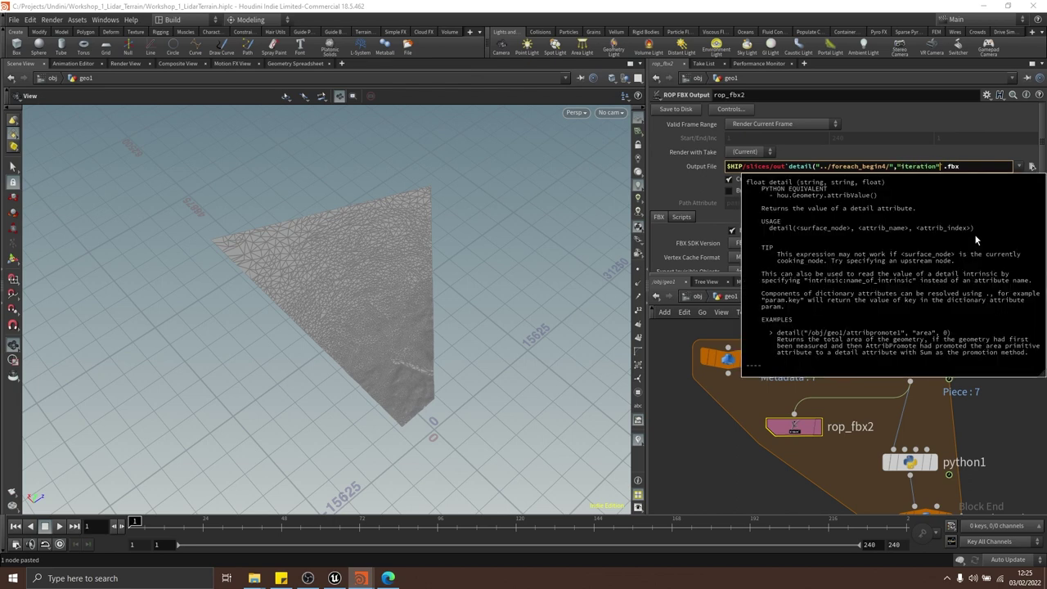
{"action": "type", "text": ",0)"}
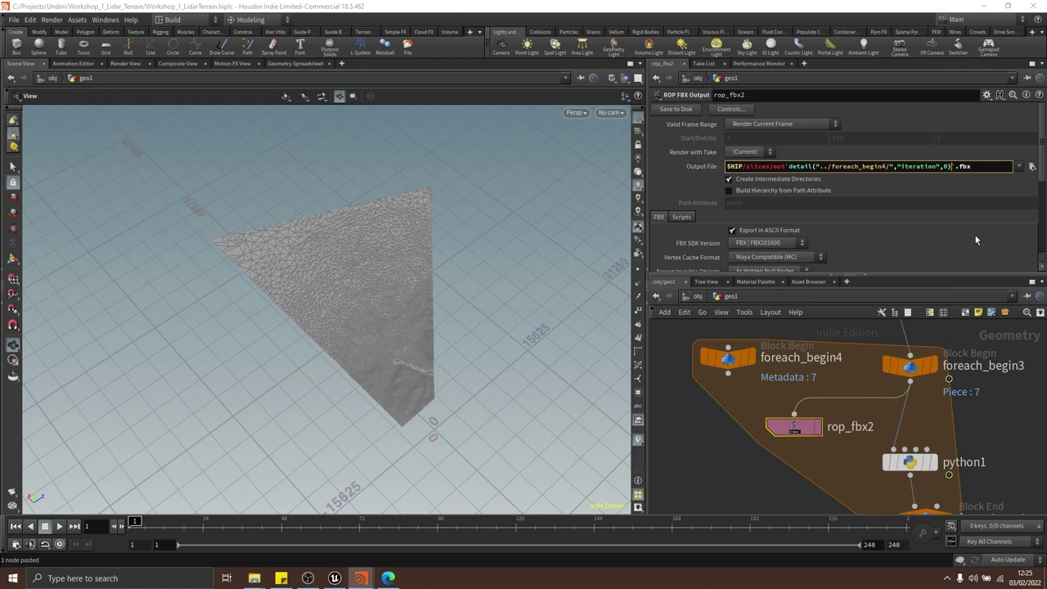
{"action": "key", "text": "Return"}
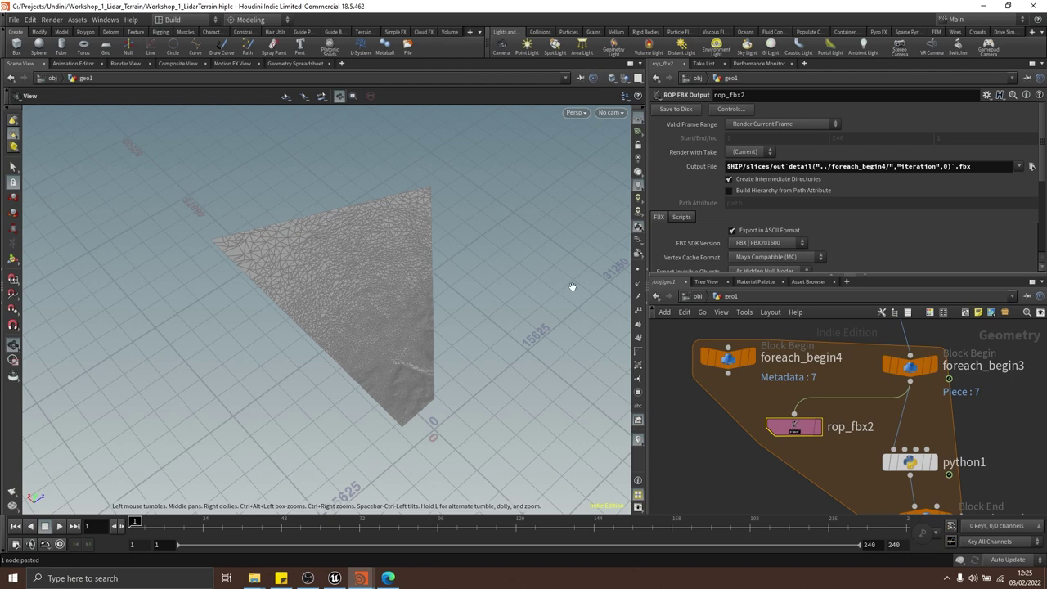
Display foreach_end2 to cook the loop and export every piece, and switch to the slices folder in File Explorer
{"action": "middle_click_drag", "start_coordinate": [763, 467], "coordinate": [748, 425]}
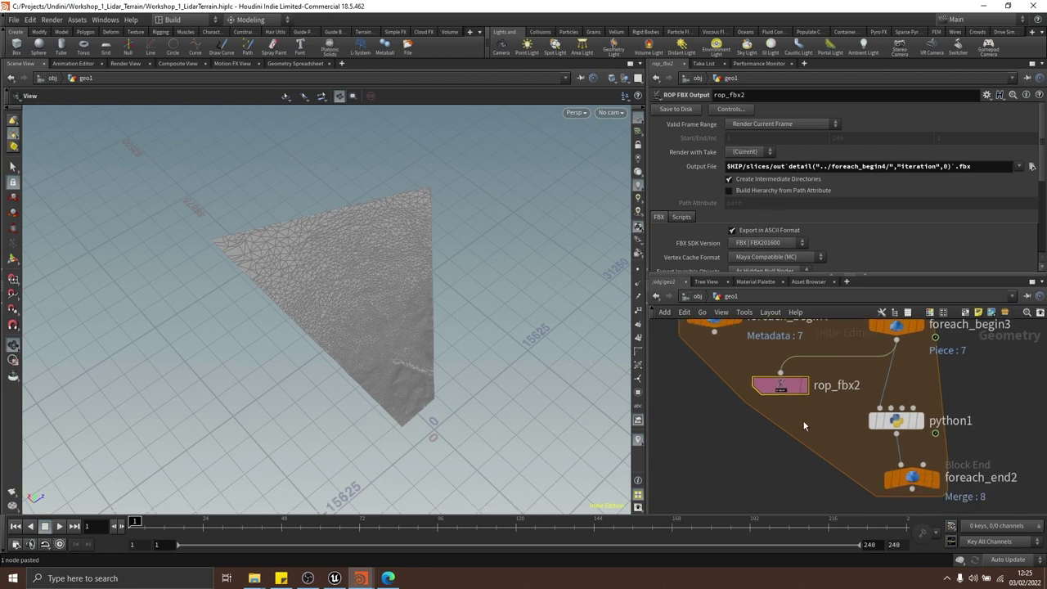
{"action": "middle_click_drag", "start_coordinate": [803, 425], "coordinate": [752, 378]}
{"action": "key", "text": "alt+Tab"}
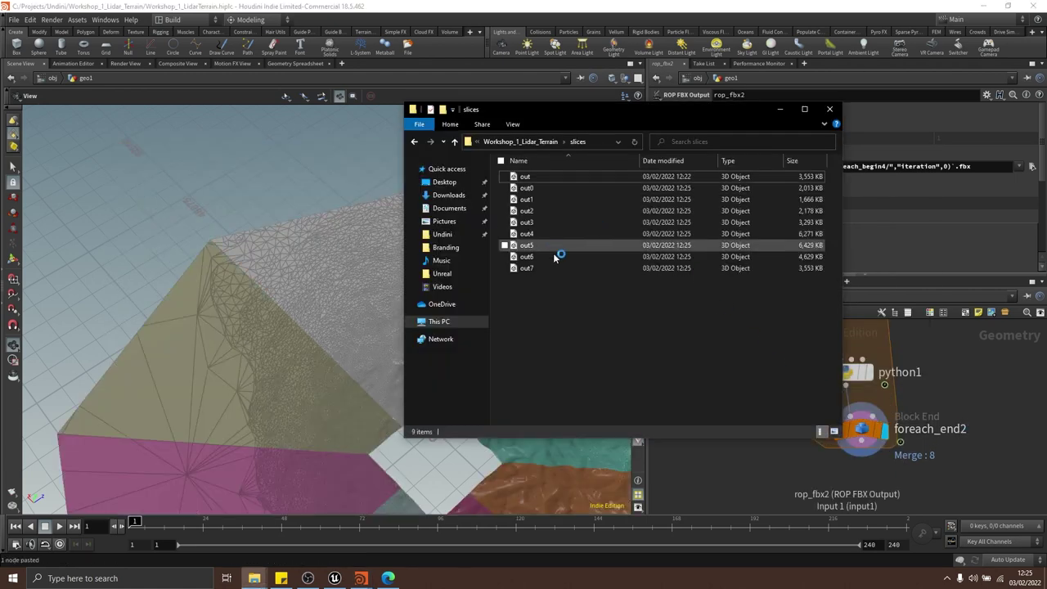
Delete the unnumbered "out" FBX file from the slices folder
{"action": "left_click_drag", "start_coordinate": [591, 291], "coordinate": [541, 187]}
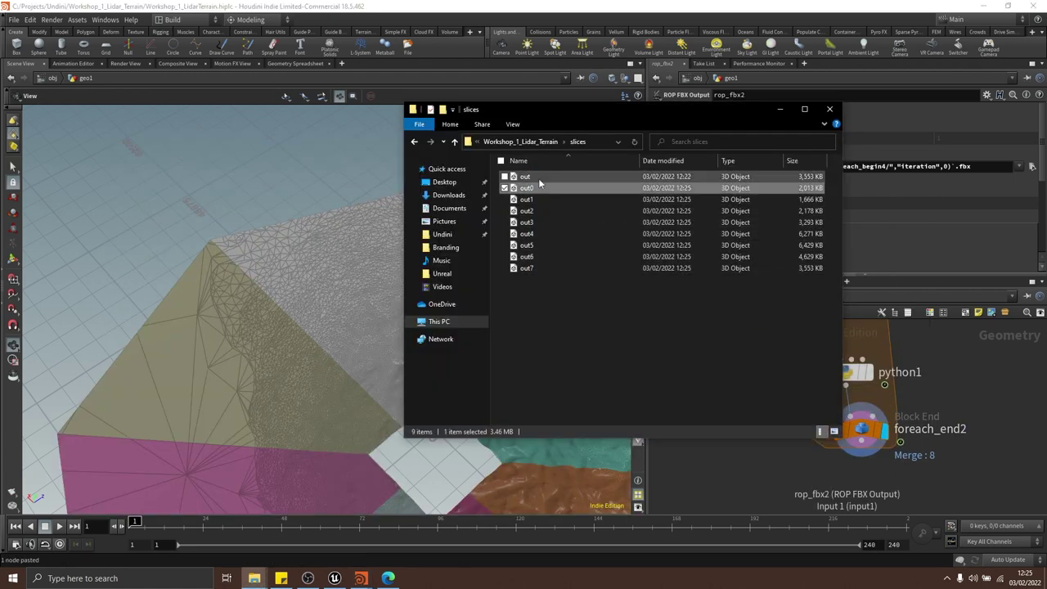
{"action": "left_click", "coordinate": [538, 179]}
{"action": "key", "text": "Delete"}
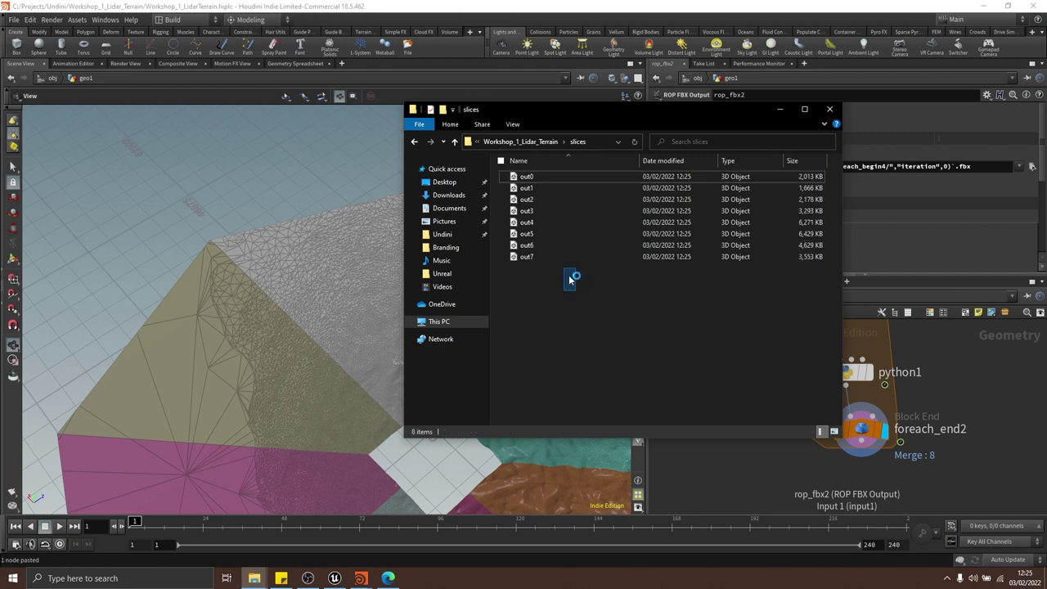
Check the numbered FBX exports and their sizes in the slices folder
{"action": "left_click_drag", "start_coordinate": [570, 280], "coordinate": [545, 173]}
{"action": "left_click", "coordinate": [562, 190]}
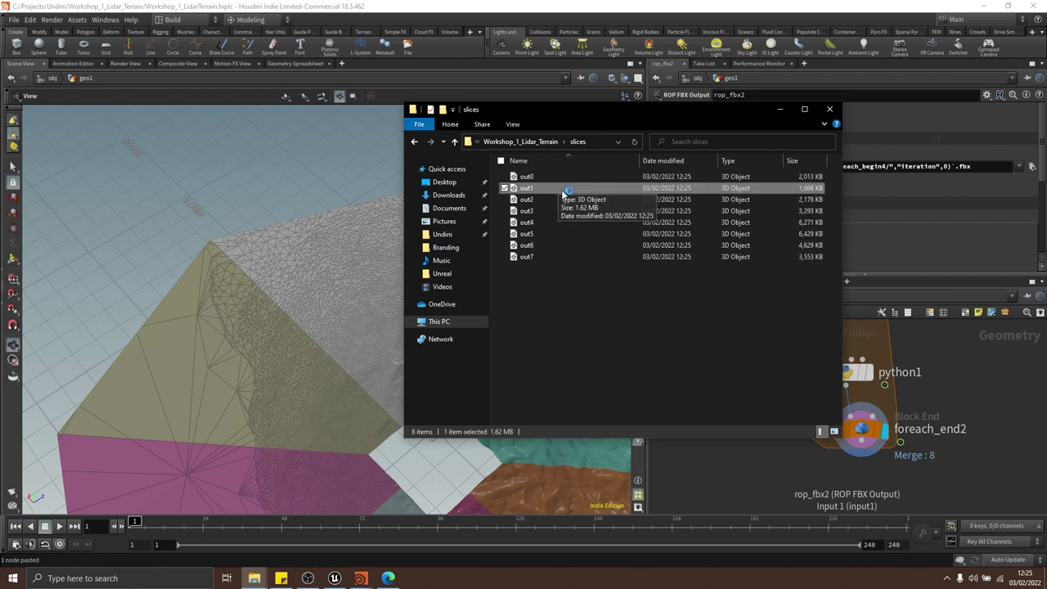
{"action": "key", "text": "Down"}
{"action": "key", "text": "Down"}
{"action": "key", "text": "Down"}
{"action": "key", "text": "Down"}
{"action": "left_click", "coordinate": [596, 284]}
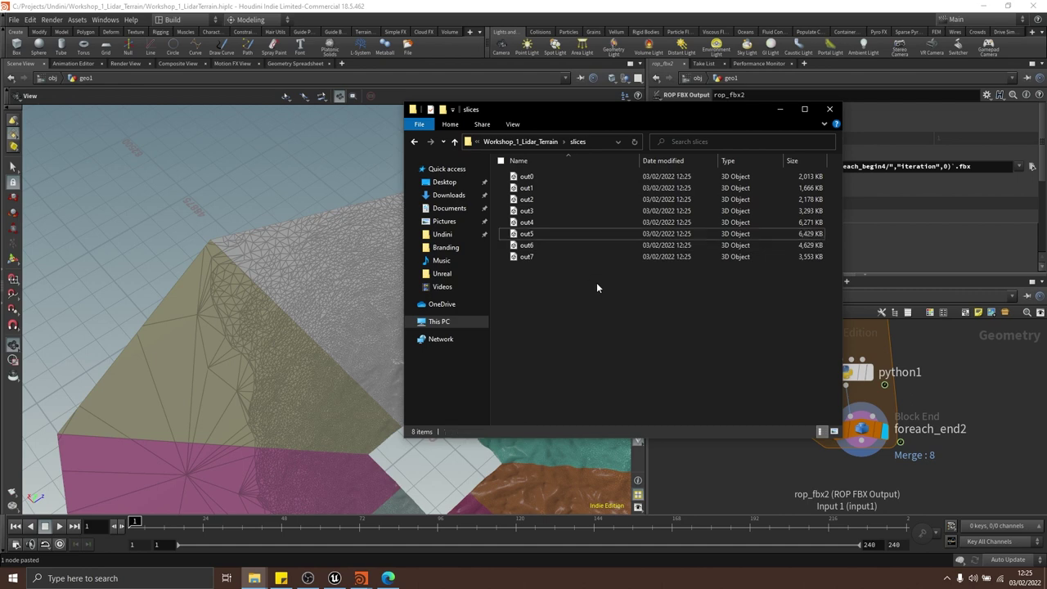
Switch back to Houdini, list sequence files individually, load out0.fbx into file1 and display that node
{"action": "left_click", "coordinate": [345, 197]}
{"action": "scroll", "coordinate": [885, 408], "scroll_direction": "down", "scroll_amount": 3}
{"action": "middle_click_drag", "start_coordinate": [960, 393], "coordinate": [832, 415]}
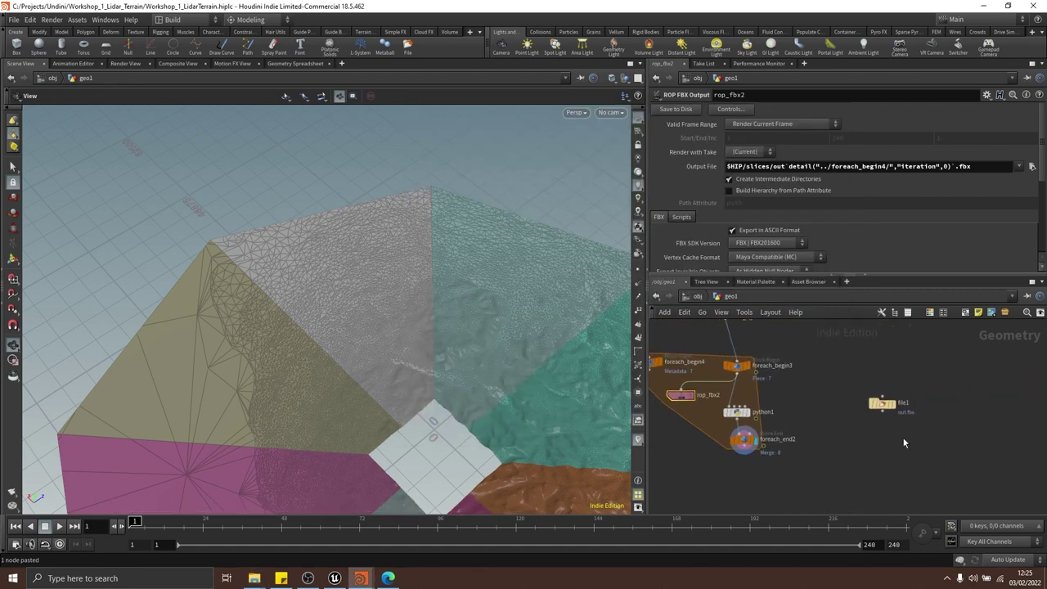
{"action": "left_click", "coordinate": [882, 403]}
{"action": "left_click", "coordinate": [1039, 124]}
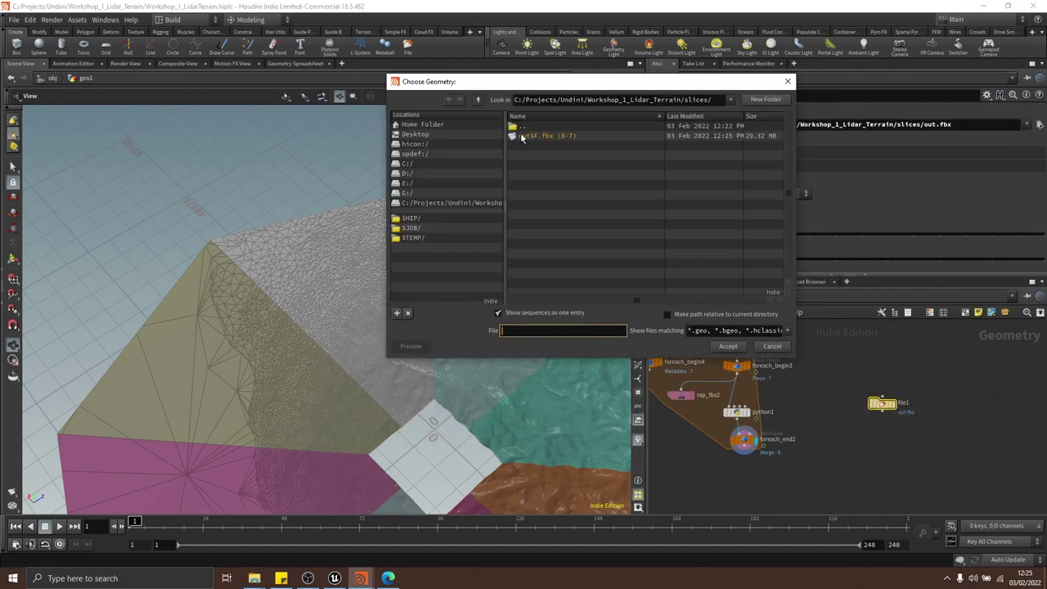
{"action": "left_click", "coordinate": [526, 307]}
{"action": "double_click", "coordinate": [552, 136]}
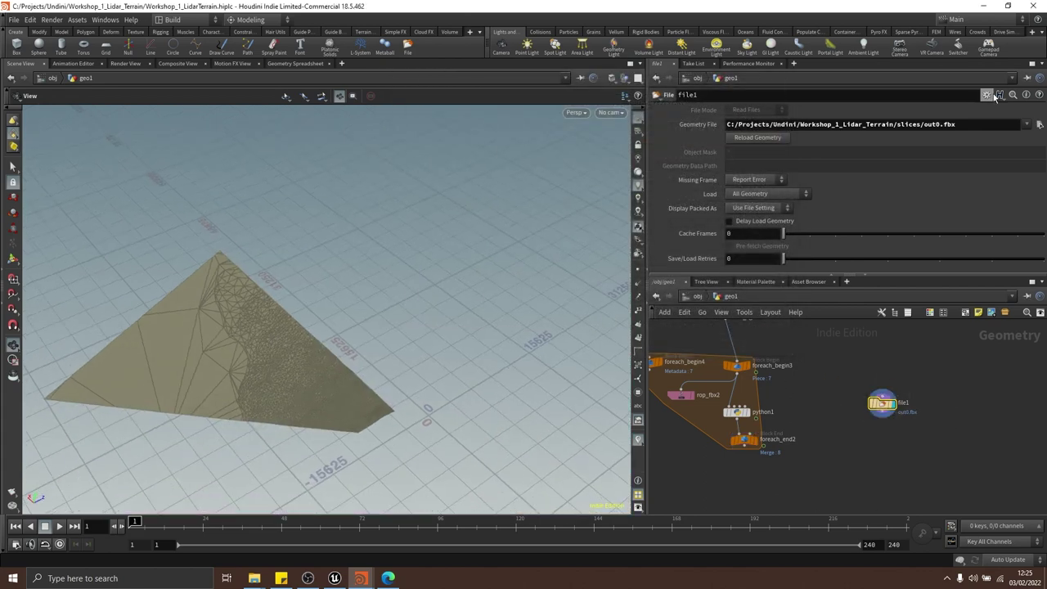
Set file1's geometry file to out1.fbx and to out2.fbx, inspecting each imported slice in the viewport
{"action": "type", "text": "1"}
{"action": "left_click", "coordinate": [968, 360]}
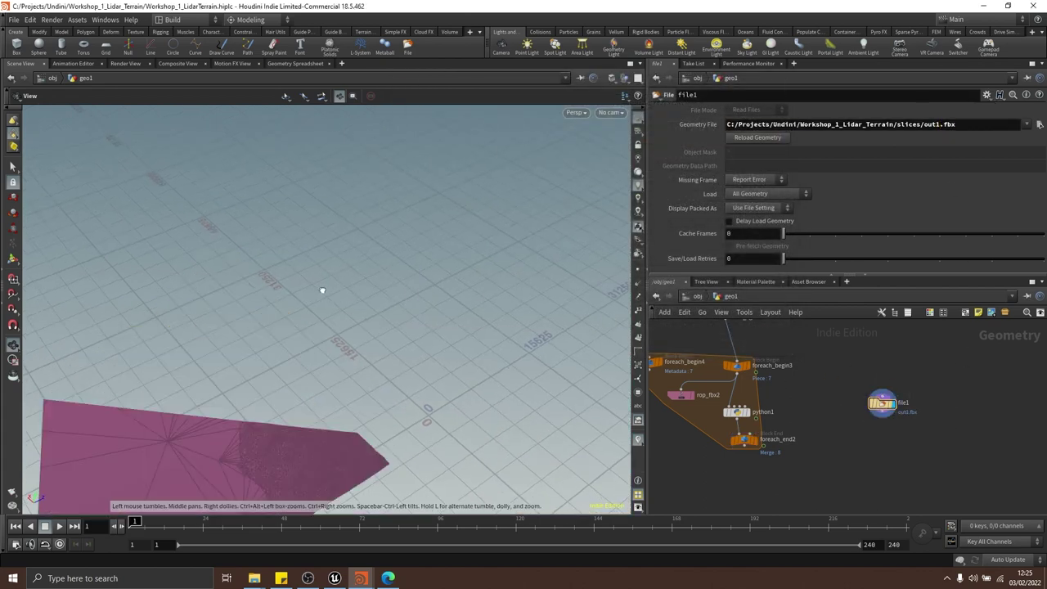
{"action": "left_click_drag", "start_coordinate": [322, 290], "coordinate": [479, 215]}
{"action": "type", "text": "2"}
{"action": "left_click", "coordinate": [978, 369]}
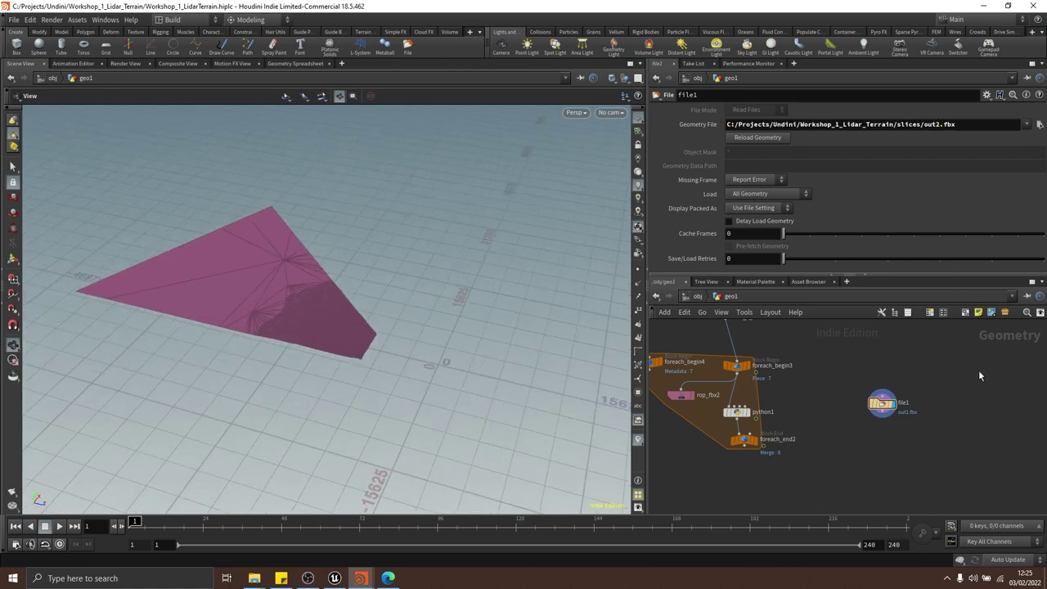
{"action": "left_click_drag", "start_coordinate": [446, 274], "coordinate": [313, 264]}
{"action": "middle_click_drag", "start_coordinate": [790, 447], "coordinate": [849, 418]}
{"action": "left_click_drag", "start_coordinate": [306, 214], "coordinate": [350, 219]}
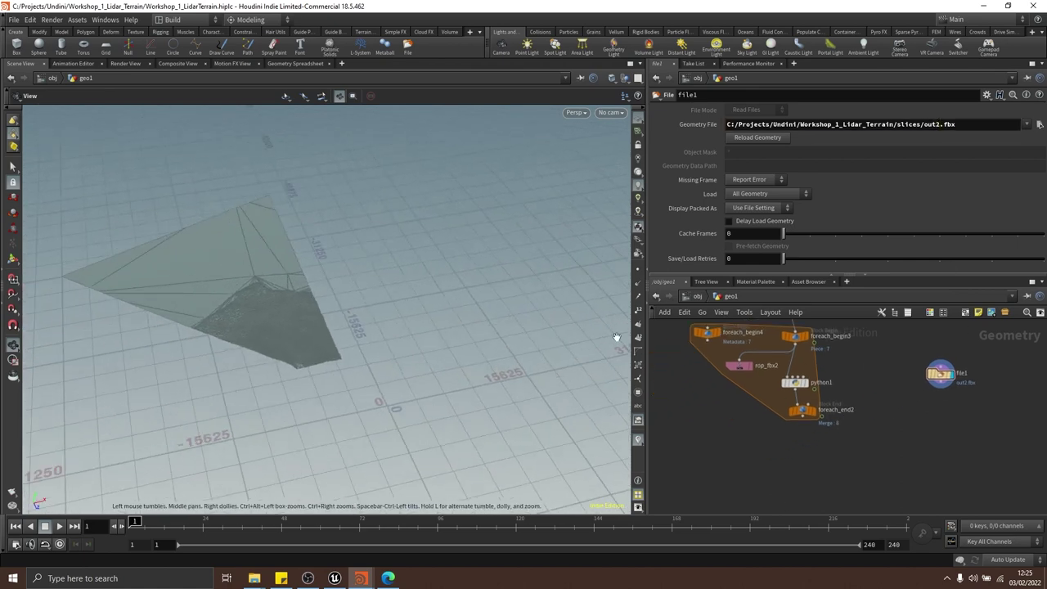
Select rop_fbx2 inside the loop and review its Output File expression
{"action": "middle_click_drag", "start_coordinate": [755, 399], "coordinate": [790, 424]}
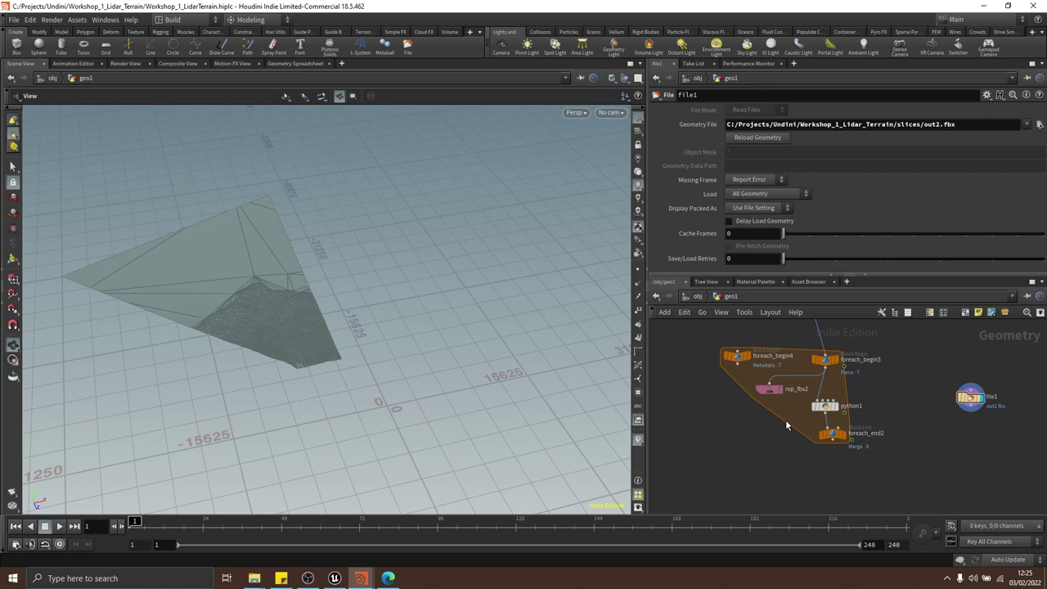
{"action": "scroll", "coordinate": [785, 419], "scroll_direction": "up", "scroll_amount": 3}
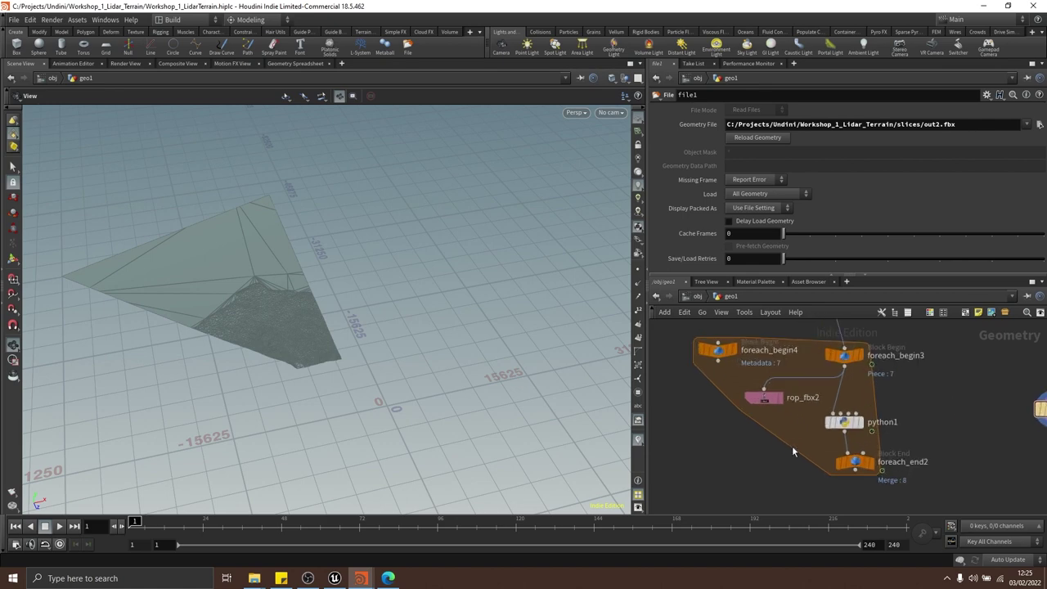
{"action": "left_click", "coordinate": [761, 398]}
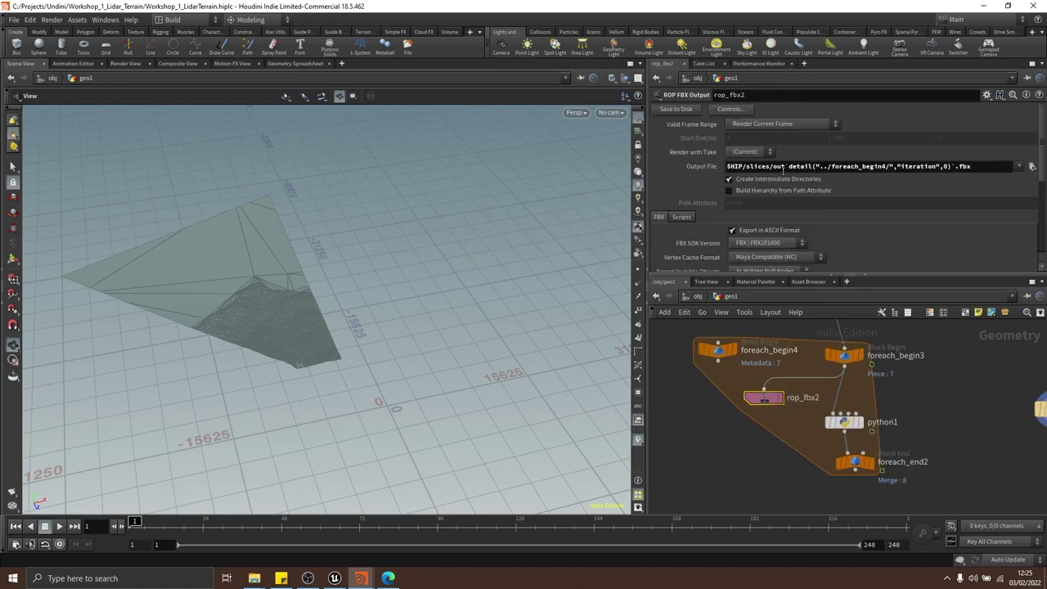
Change the file name prefix in rop_fbx2's Output File path to "slices_" ahead of the iteration expression
{"action": "double_click", "coordinate": [778, 166]}
{"action": "type", "text": "slice"}
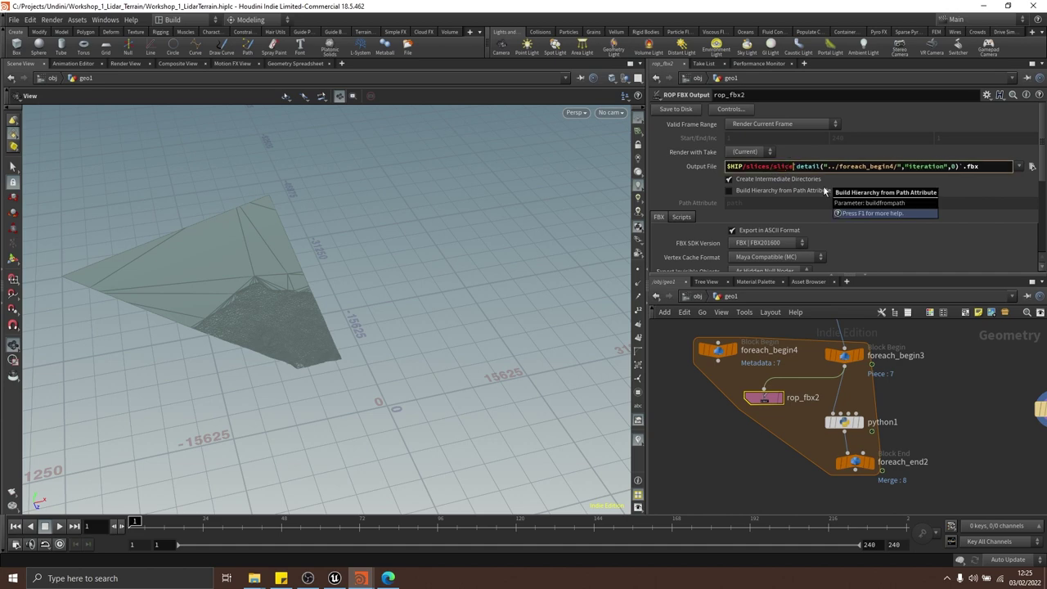
{"action": "type", "text": "s_"}
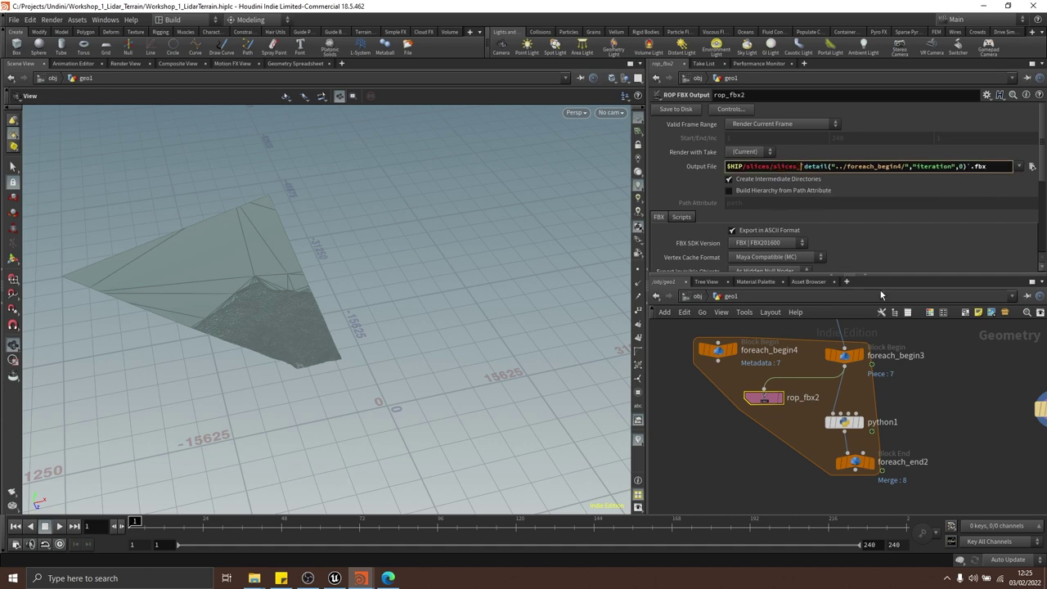
{"action": "key", "text": "Return"}
Switch to the slices folder in File Explorer and delete all the old "out" FBX files
{"action": "key", "text": "alt+Tab"}
{"action": "left_click_drag", "start_coordinate": [527, 332], "coordinate": [666, 181]}
{"action": "key", "text": "Delete"}
Display foreach_end2 in Houdini and reset its cached pass to re-export the slices, keeping the slices folder in view
{"action": "middle_click_drag", "start_coordinate": [929, 431], "coordinate": [882, 387]}
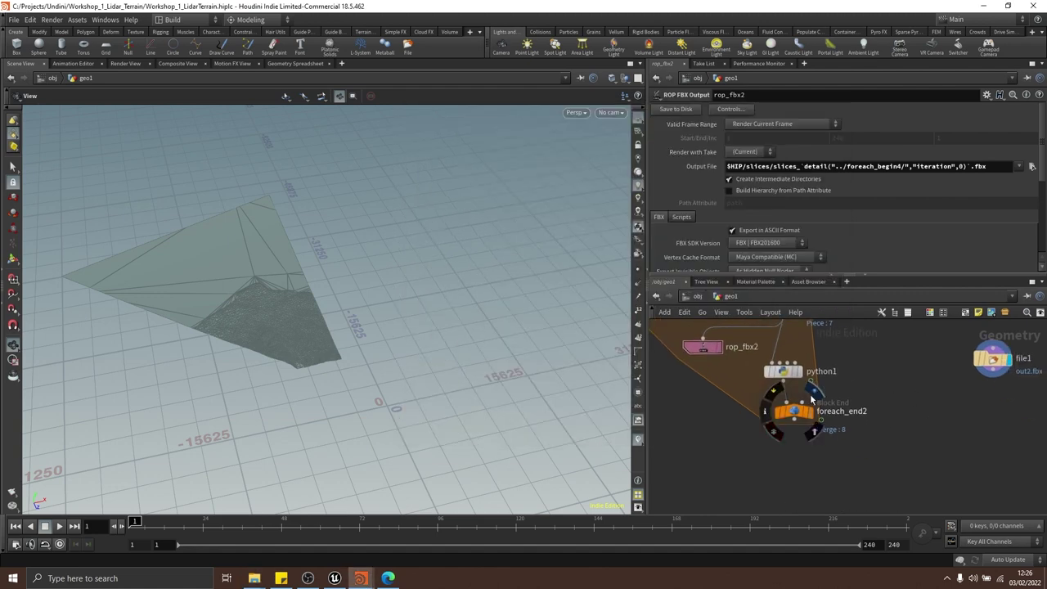
{"action": "left_click", "coordinate": [816, 393]}
{"action": "key", "text": "alt+Tab"}
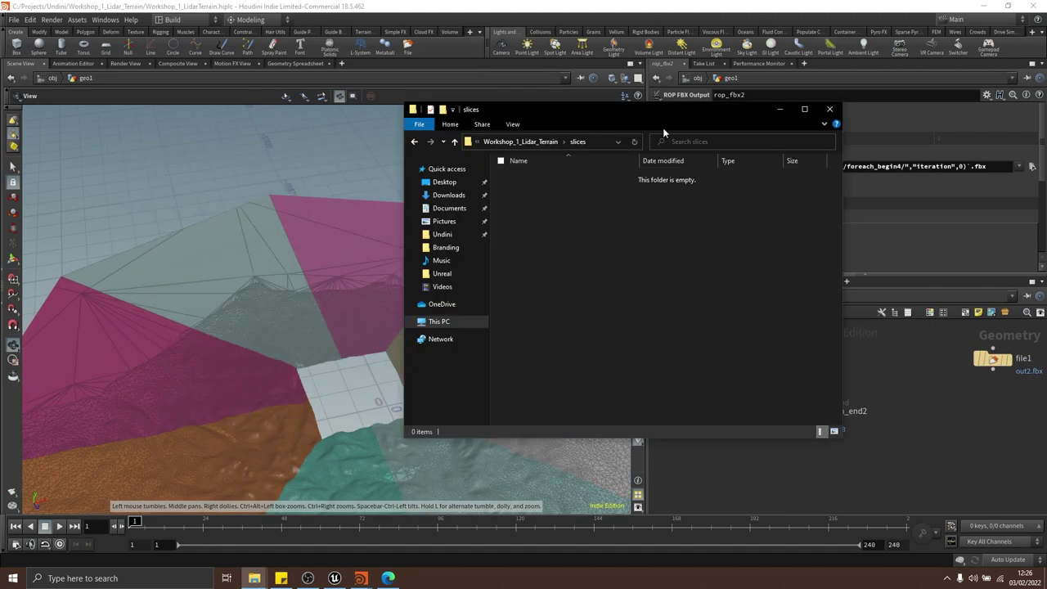
{"action": "left_click_drag", "start_coordinate": [662, 127], "coordinate": [366, 129]}
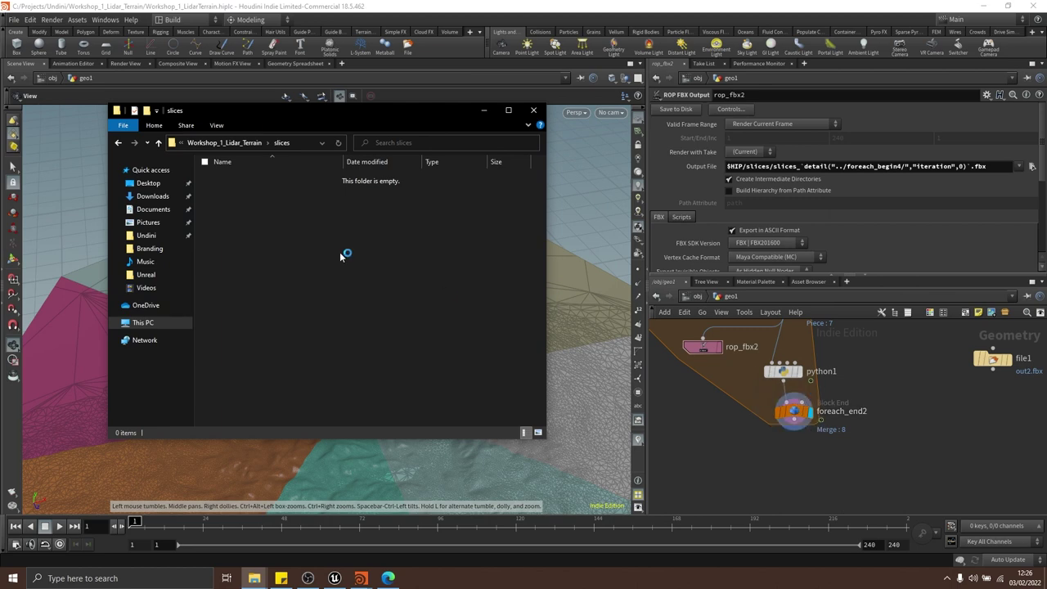
{"action": "left_click", "coordinate": [864, 452]}
{"action": "left_click", "coordinate": [792, 410]}
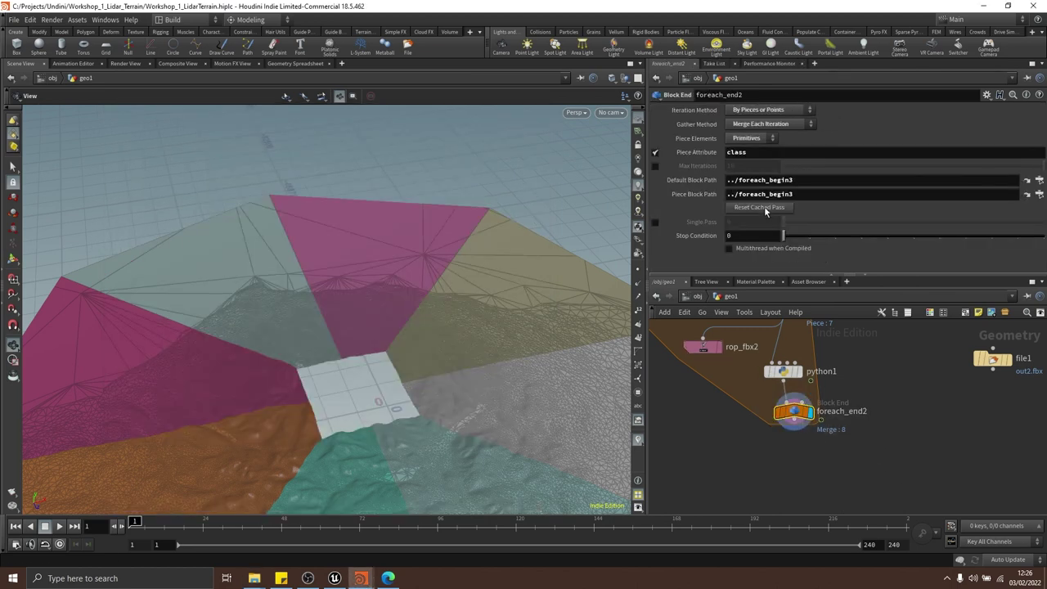
Check the newly exported FBX files in the slices folder and inspect the coloured terrain slices in Houdini's viewport
{"action": "key", "text": "alt+Tab"}
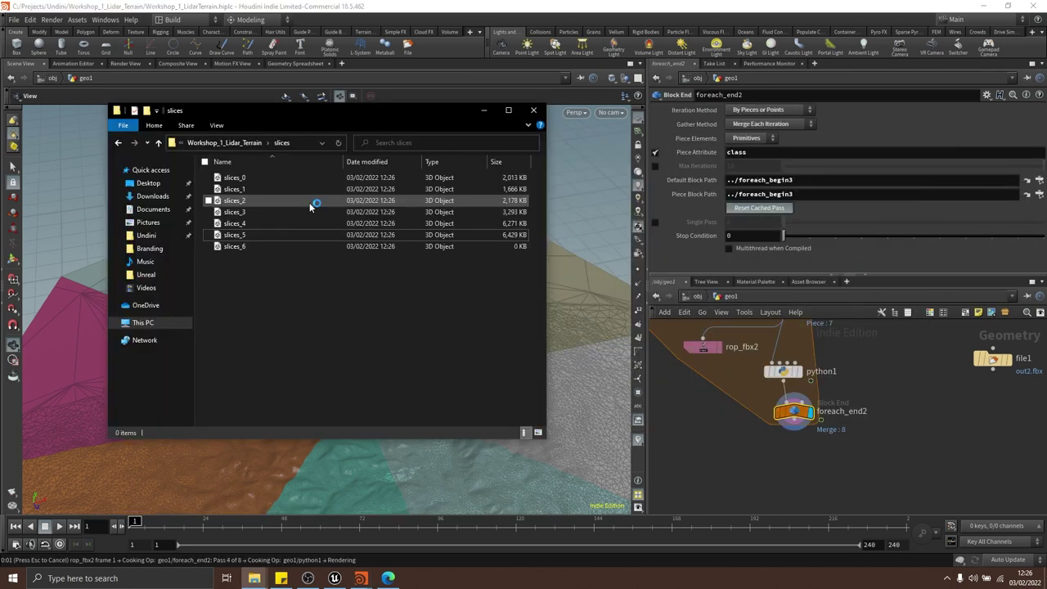
{"action": "left_click_drag", "start_coordinate": [450, 304], "coordinate": [304, 174]}
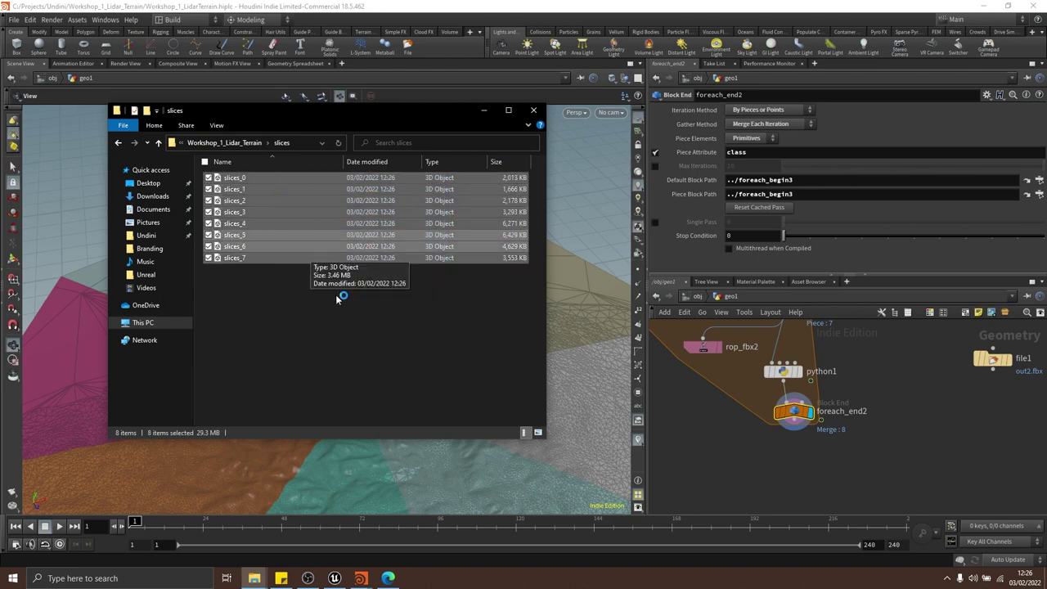
{"action": "left_click", "coordinate": [339, 297]}
{"action": "left_click", "coordinate": [912, 415]}
{"action": "scroll", "coordinate": [860, 429], "scroll_direction": "down", "scroll_amount": 3}
{"action": "middle_click_drag", "start_coordinate": [862, 429], "coordinate": [845, 414]}
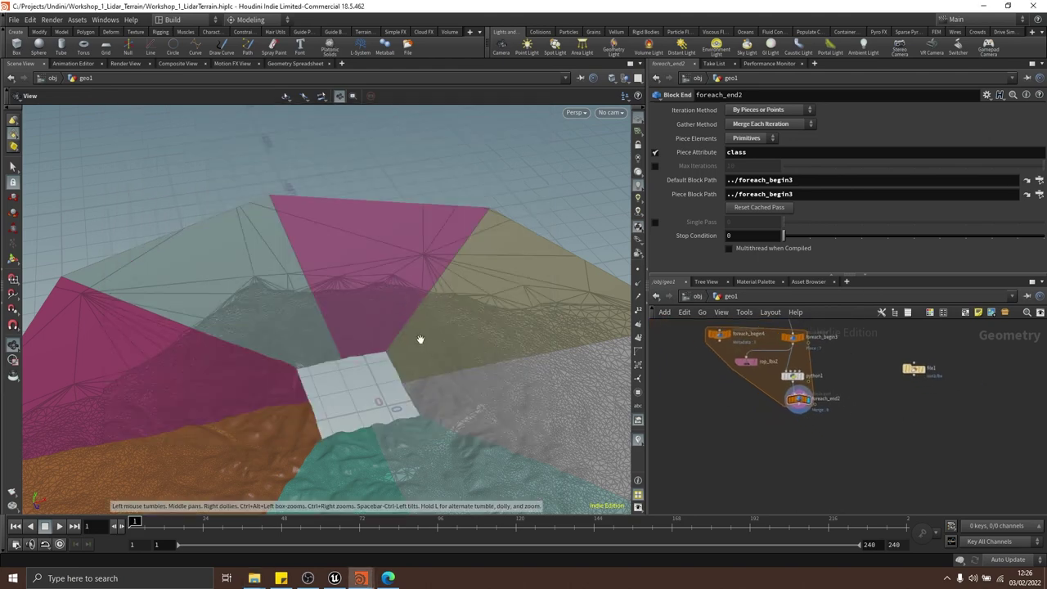
{"action": "left_click_drag", "start_coordinate": [420, 341], "coordinate": [352, 282]}
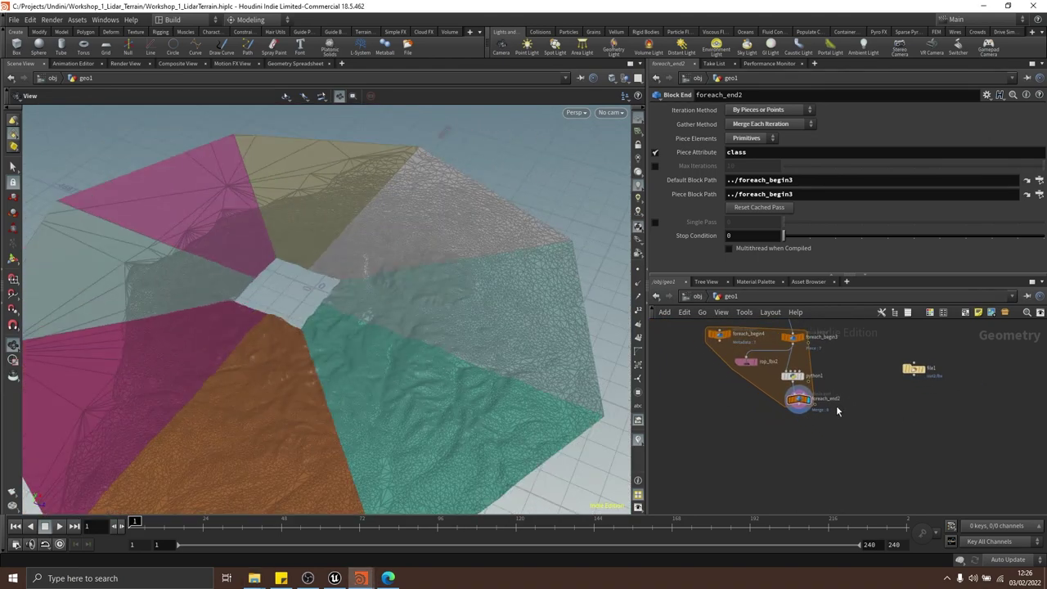
{"action": "scroll", "coordinate": [862, 427], "scroll_direction": "up", "scroll_amount": 3}
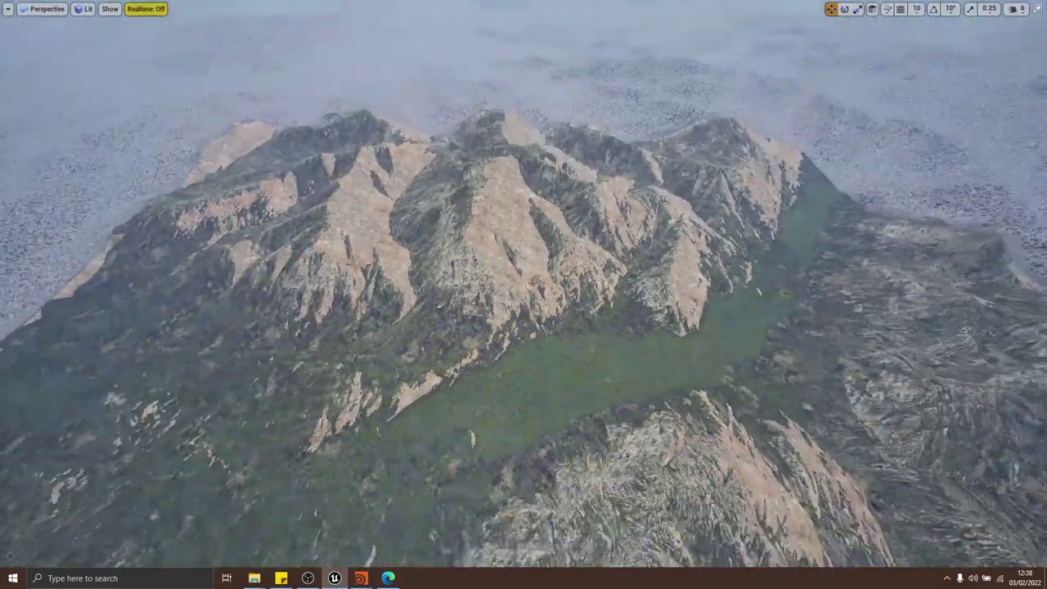
Leave Unreal Editor's full-screen viewport and review the exported FBX files in the slices folder
{"action": "key", "text": "F11"}
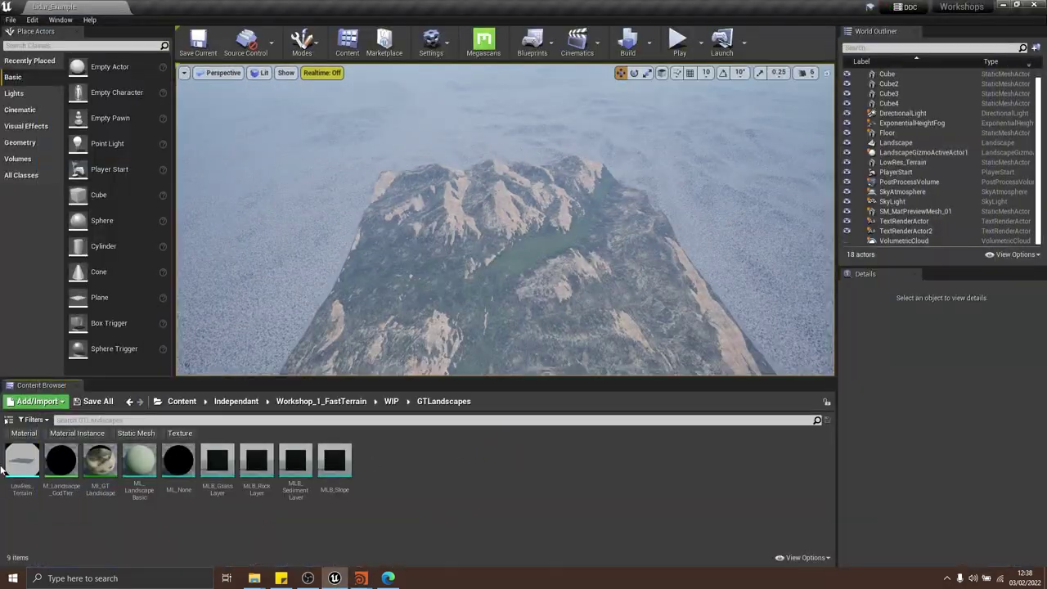
{"action": "mouse_move", "coordinate": [255, 578]}
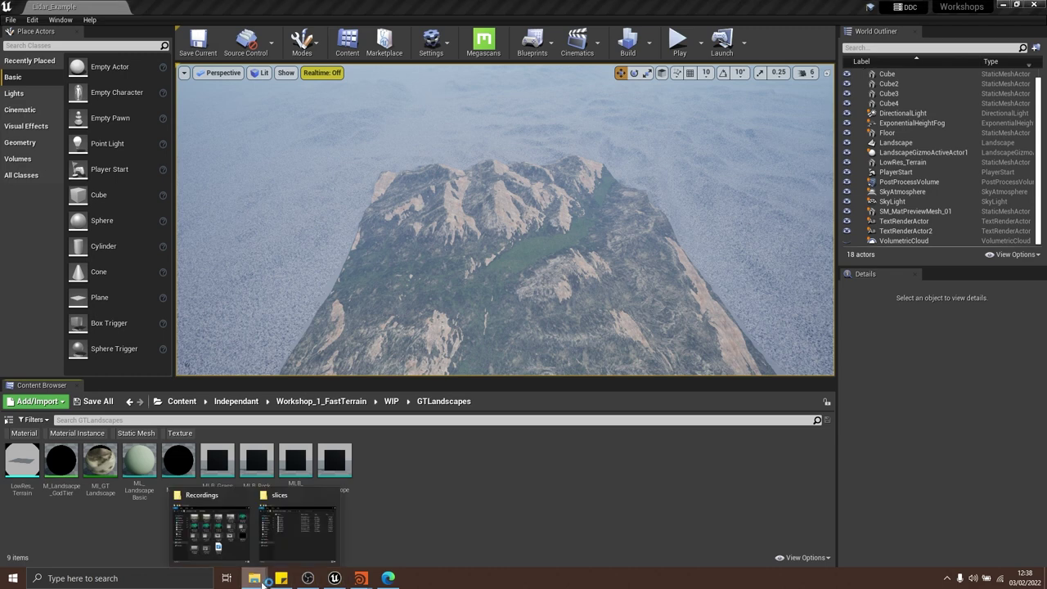
{"action": "left_click", "coordinate": [331, 512]}
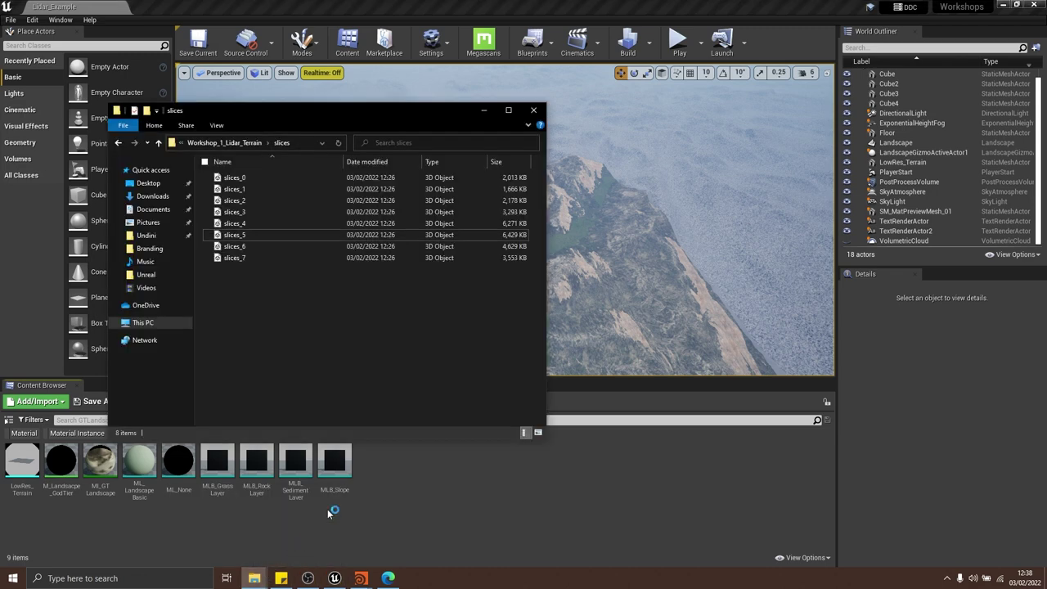
{"action": "left_click", "coordinate": [242, 247]}
{"action": "key", "text": "ctrl+a"}
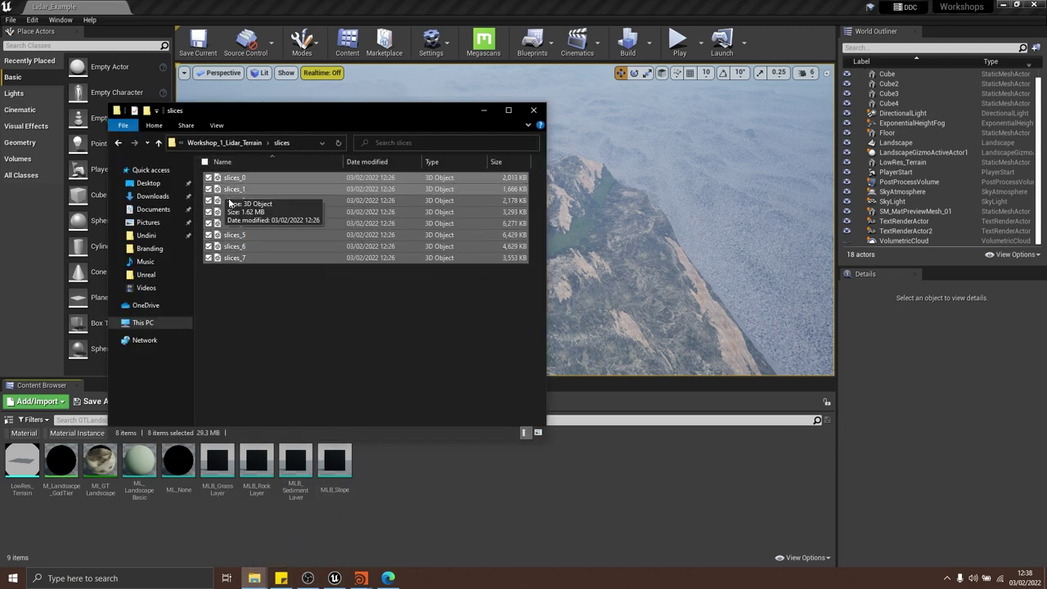
{"action": "left_click", "coordinate": [334, 315]}
Switch back to Houdini and insert a Transform node between foreach_begin3 and rop_fbx2
{"action": "key", "text": "alt+Tab"}
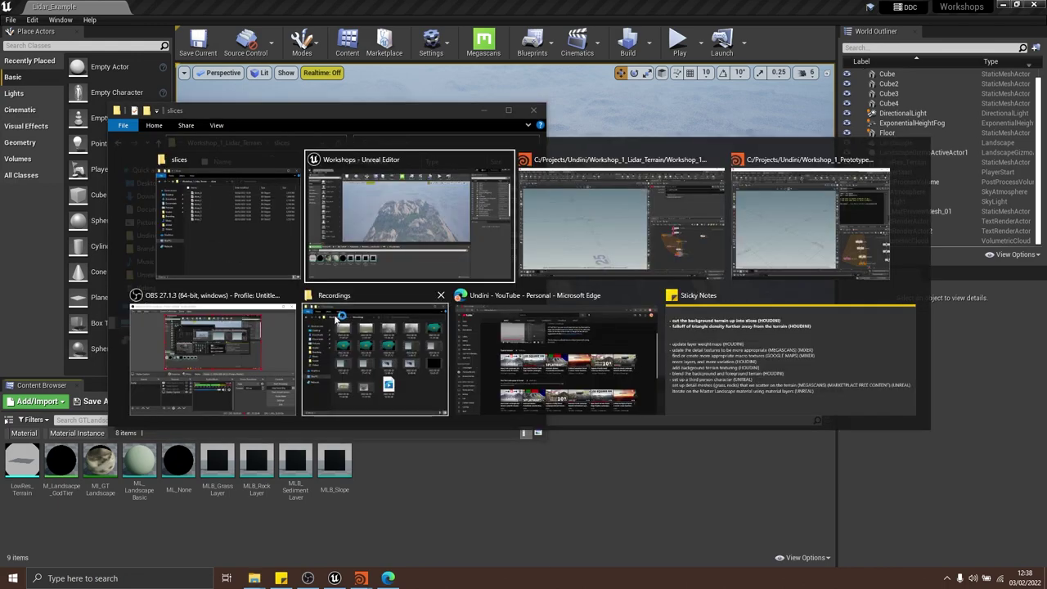
{"action": "key", "text": "alt+Tab"}
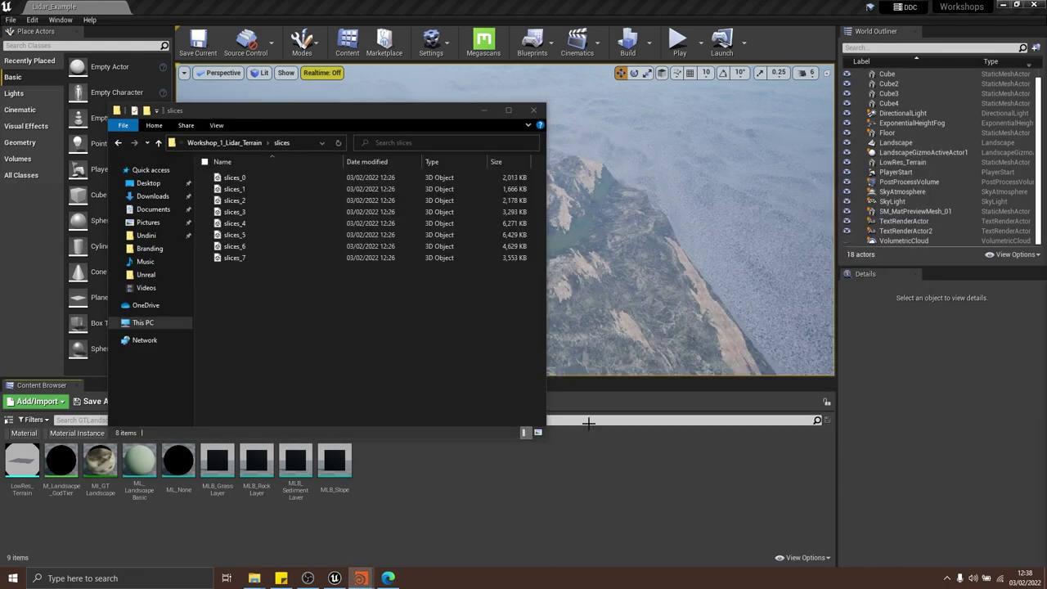
{"action": "key", "text": "alt+Tab"}
{"action": "key", "text": "alt+Tab"}
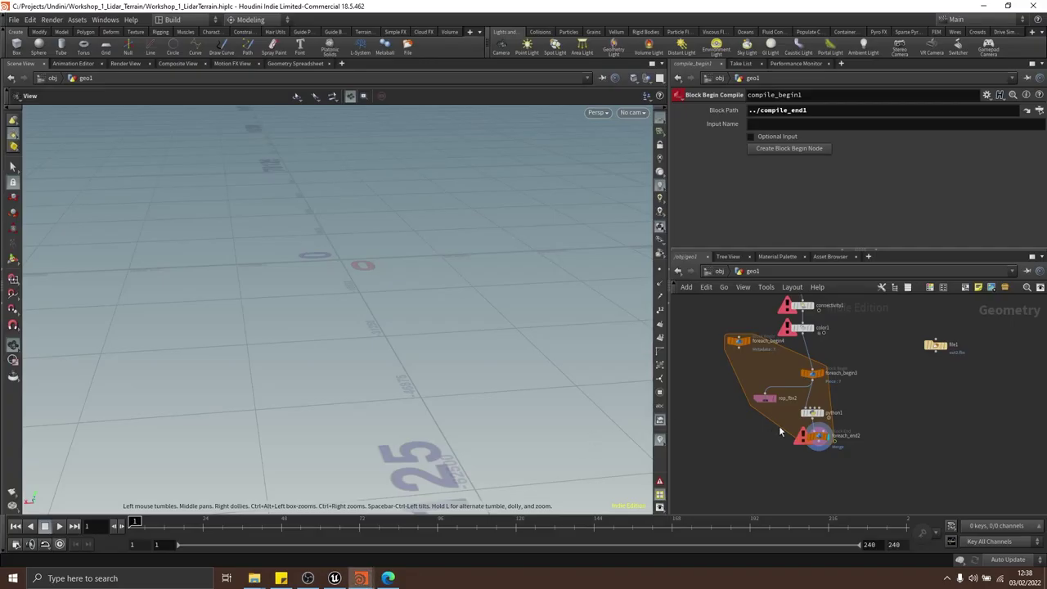
{"action": "scroll", "coordinate": [777, 429], "scroll_direction": "up", "scroll_amount": 4}
{"action": "key", "text": "Tab"}
{"action": "type", "text": "trans"}
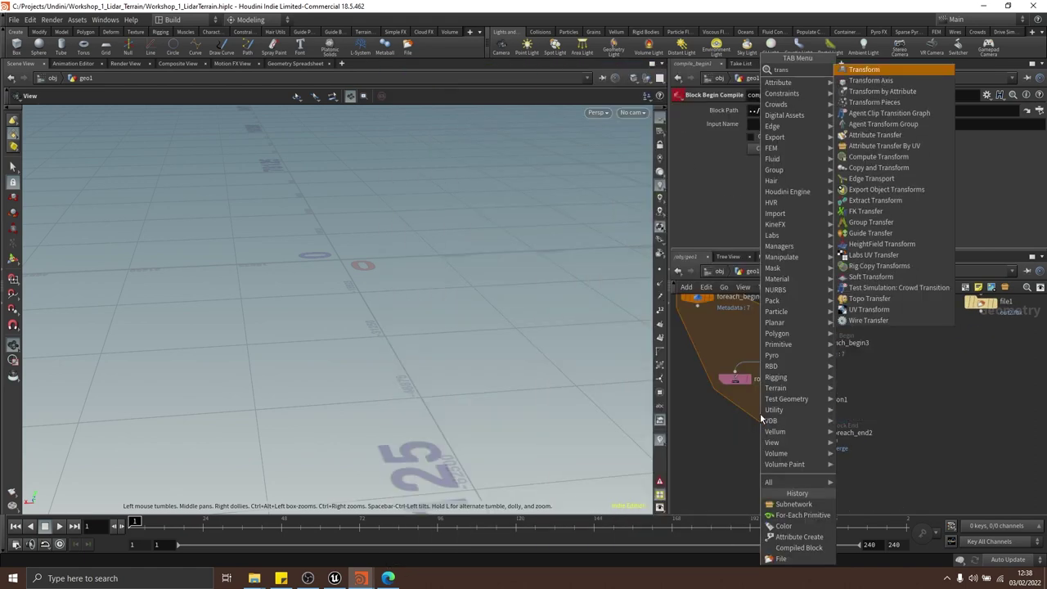
{"action": "key", "text": "Return"}
{"action": "left_click", "coordinate": [754, 372]}
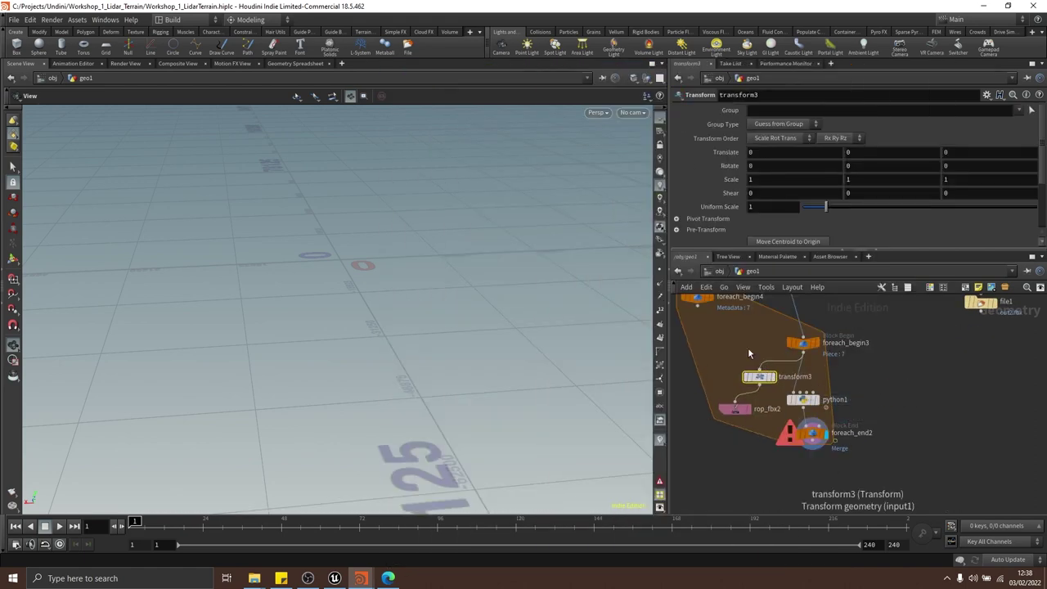
Set the new Transform node's scale value to 100
{"action": "scroll", "coordinate": [759, 240], "scroll_direction": "down", "scroll_amount": 1}
{"action": "left_click", "coordinate": [759, 179]}
{"action": "type", "text": "00"}
{"action": "key", "text": "Return"}
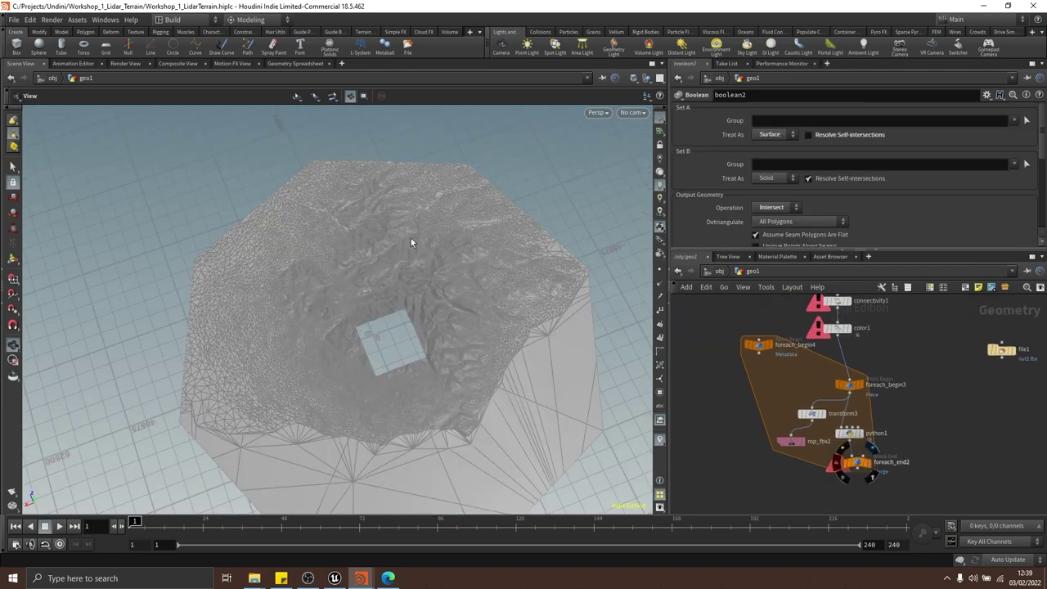
Check the re-exported files slices_0 to slices_7 in the slices folder and return to Houdini
{"action": "key", "text": "alt+Tab"}
{"action": "key", "text": "alt+Tab"}
{"action": "key", "text": "alt+Tab"}
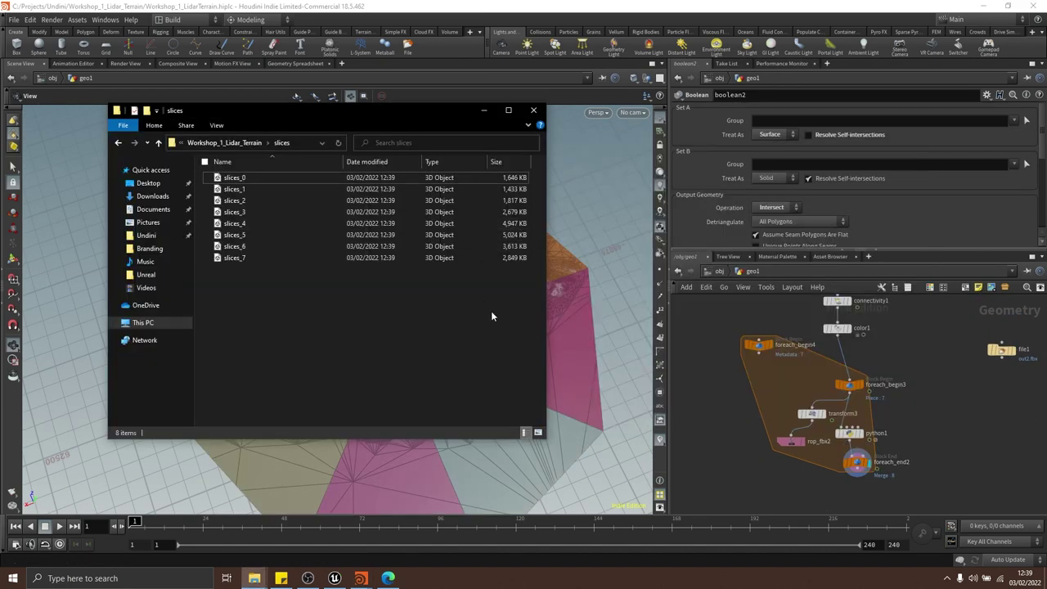
{"action": "left_click_drag", "start_coordinate": [491, 313], "coordinate": [278, 172]}
{"action": "left_click", "coordinate": [375, 336]}
{"action": "left_click", "coordinate": [911, 389]}
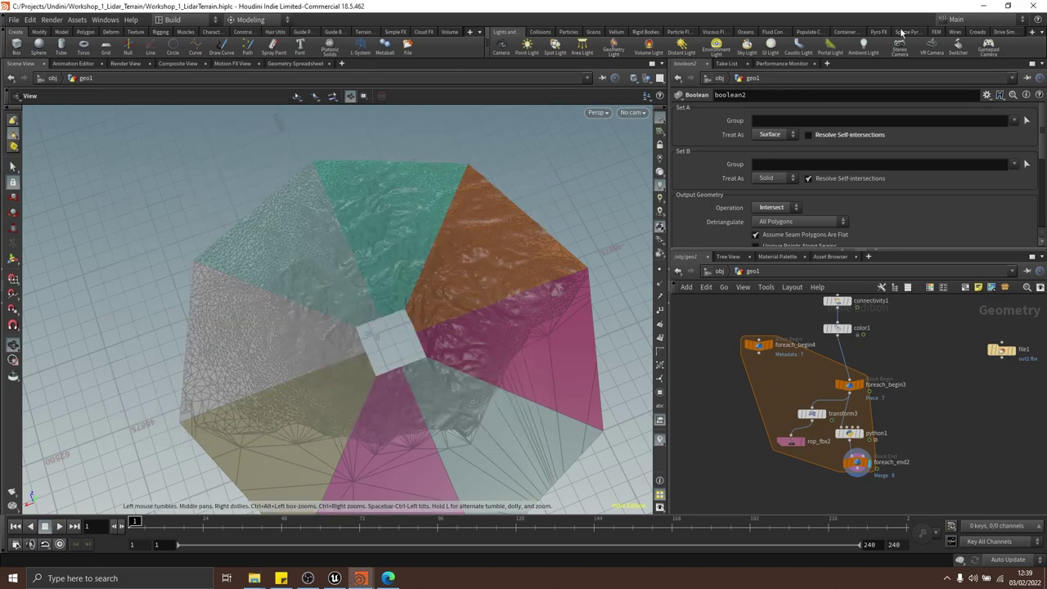
Switch to Unreal Editor, import all eight slices FBX files into the GTLandscapes folder with the default options, and close the message log
{"action": "left_click", "coordinate": [983, 6]}
{"action": "left_click", "coordinate": [625, 478]}
{"action": "key", "text": "alt+Tab"}
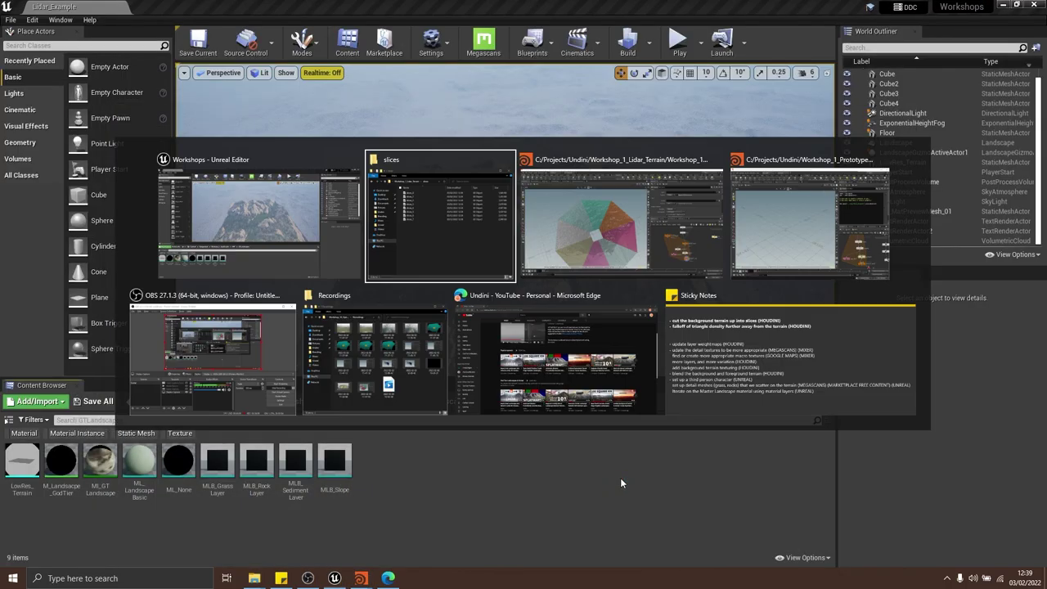
{"action": "left_click_drag", "start_coordinate": [374, 292], "coordinate": [562, 520]}
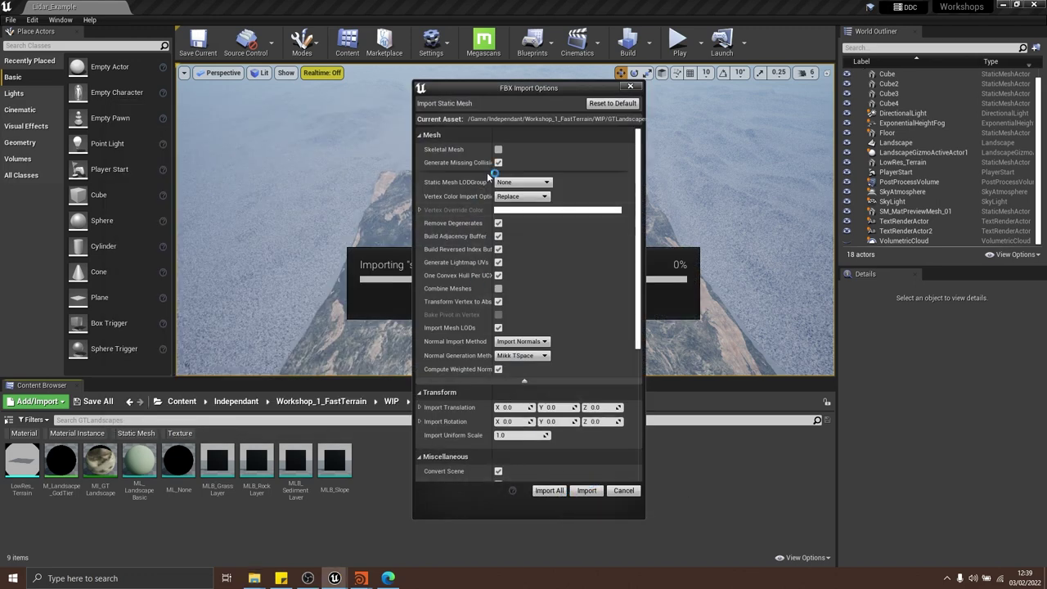
{"action": "left_click", "coordinate": [549, 490]}
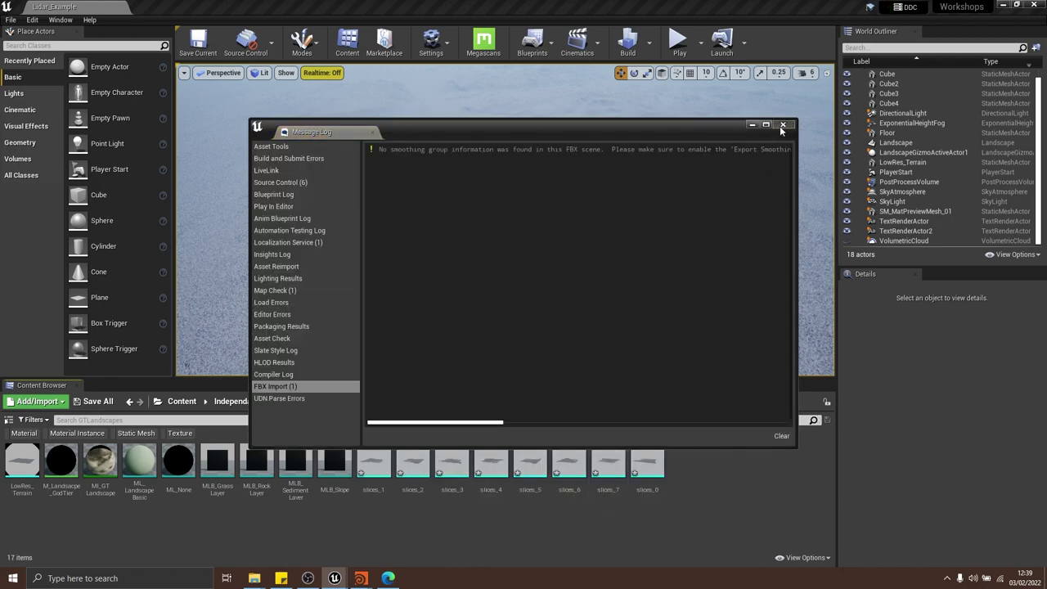
{"action": "left_click", "coordinate": [782, 125]}
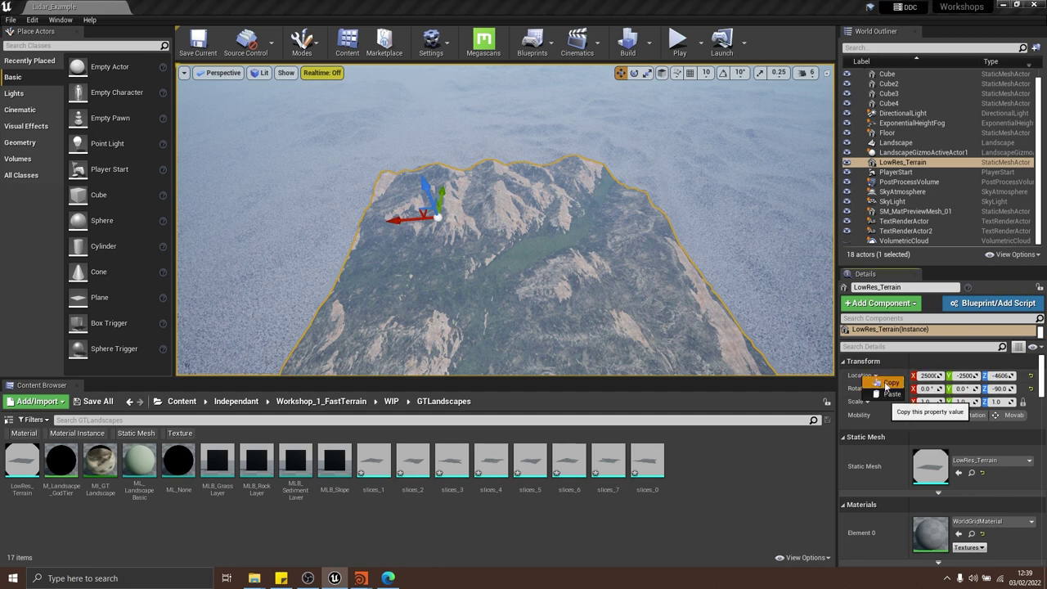
Copy the LowRes_Terrain actor's location and delete that actor from the level
{"action": "left_click", "coordinate": [893, 383]}
{"action": "key", "text": "Delete"}
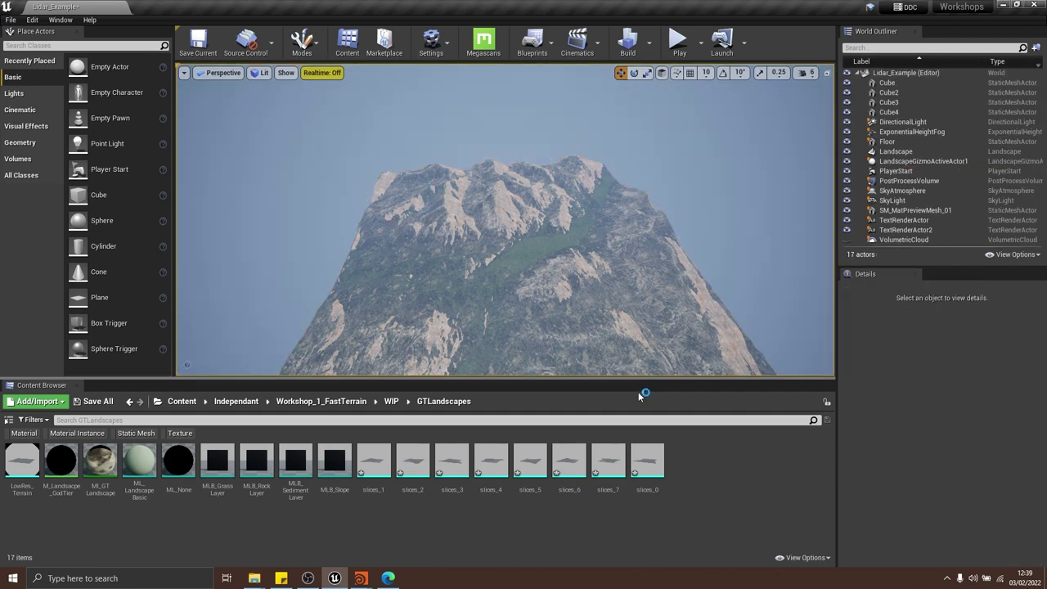
Place meshes slices_0 to slices_7 in the level together and set their location to 0, 0, 0
{"action": "left_click", "coordinate": [391, 456], "text": "shift"}
{"action": "left_click_drag", "start_coordinate": [391, 457], "coordinate": [552, 267]}
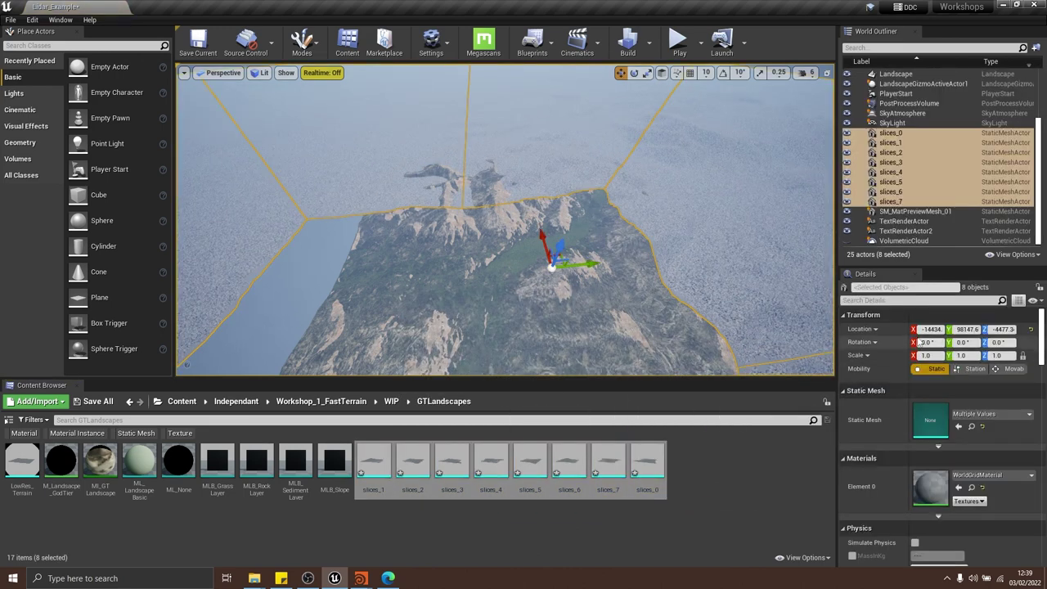
{"action": "type", "text": "0"}
{"action": "key", "text": "Return"}
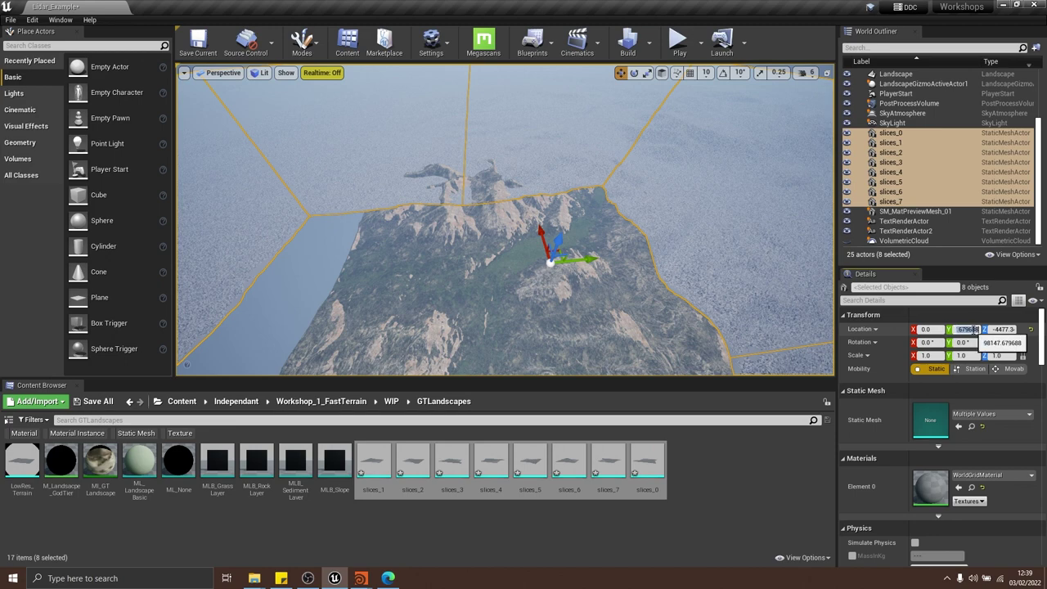
{"action": "type", "text": "0"}
{"action": "key", "text": "Return"}
{"action": "left_click", "coordinate": [1000, 330]}
{"action": "type", "text": "0"}
{"action": "key", "text": "Return"}
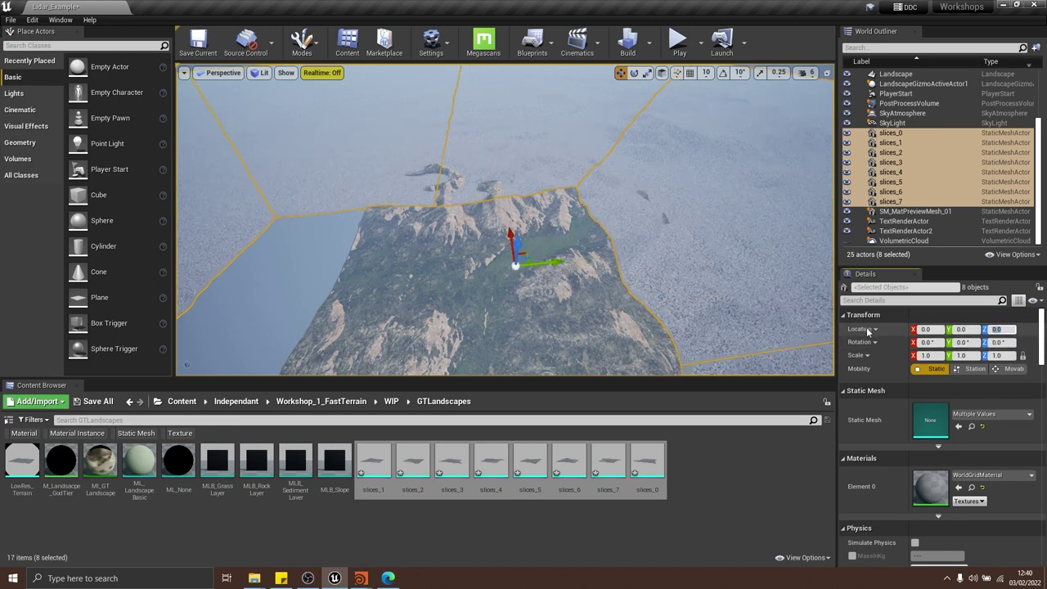
Try pasting the copied location onto the eight slices, and undo it
{"action": "right_click", "coordinate": [868, 330]}
{"action": "left_click", "coordinate": [895, 346]}
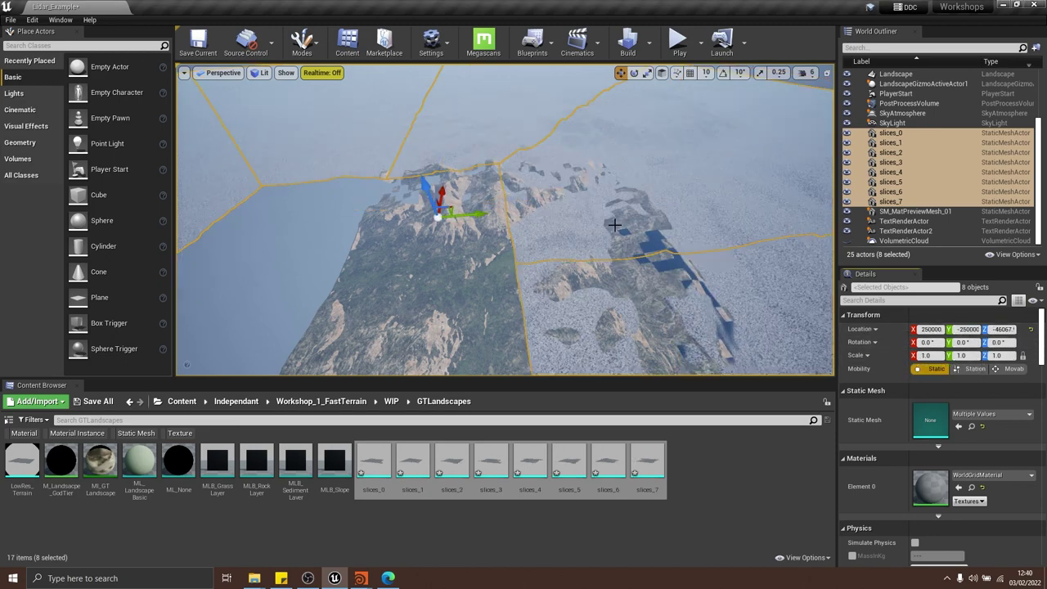
{"action": "right_click_drag", "start_coordinate": [614, 224], "coordinate": [614, 274]}
{"action": "key", "text": "ctrl+z"}
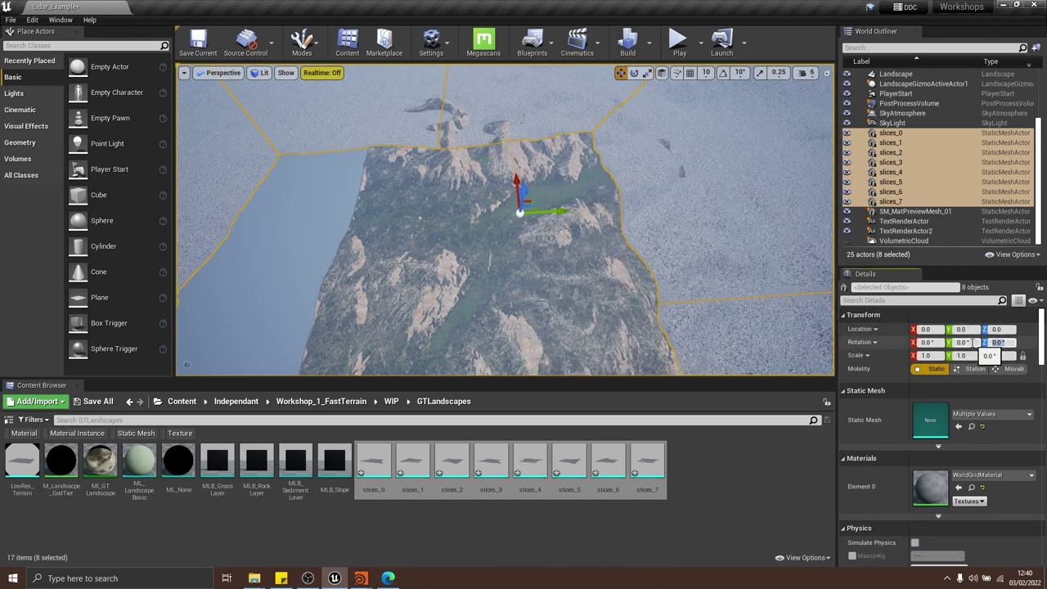
Set the eight slices' Z rotation to -90° and paste the copied terrain location onto them
{"action": "type", "text": "-90"}
{"action": "key", "text": "Return"}
{"action": "right_click", "coordinate": [870, 329]}
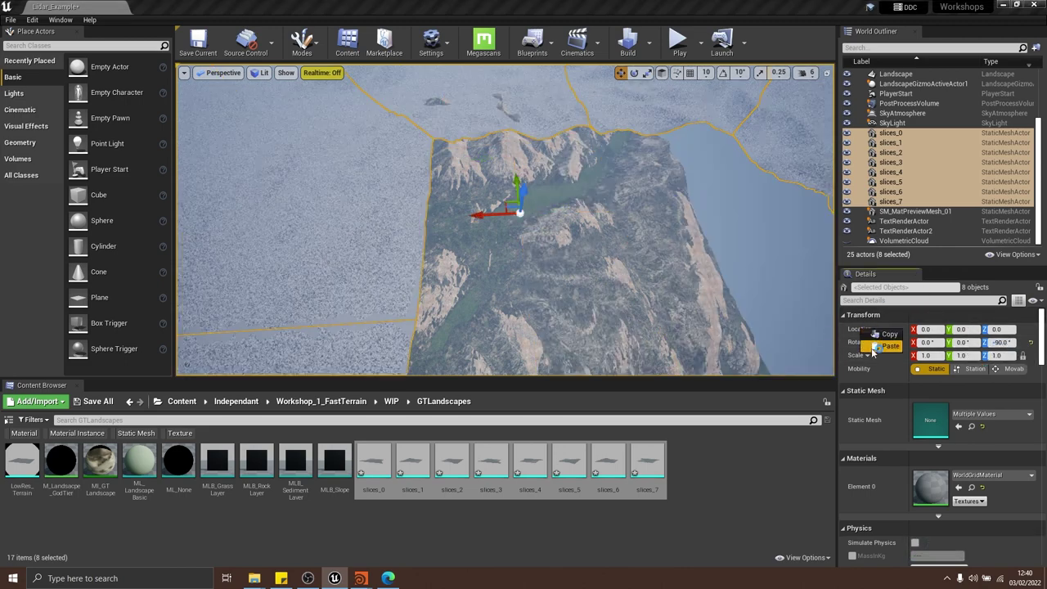
{"action": "left_click", "coordinate": [874, 347]}
Inspect how the placed slices surround the main landscape in the full-screen viewport
{"action": "scroll", "coordinate": [645, 224], "scroll_direction": "down", "scroll_amount": 2}
{"action": "right_click_drag", "start_coordinate": [652, 223], "coordinate": [752, 229]}
{"action": "key", "text": "F11"}
{"action": "right_click_drag", "start_coordinate": [523, 294], "coordinate": [617, 291]}
{"action": "key", "text": "Escape"}
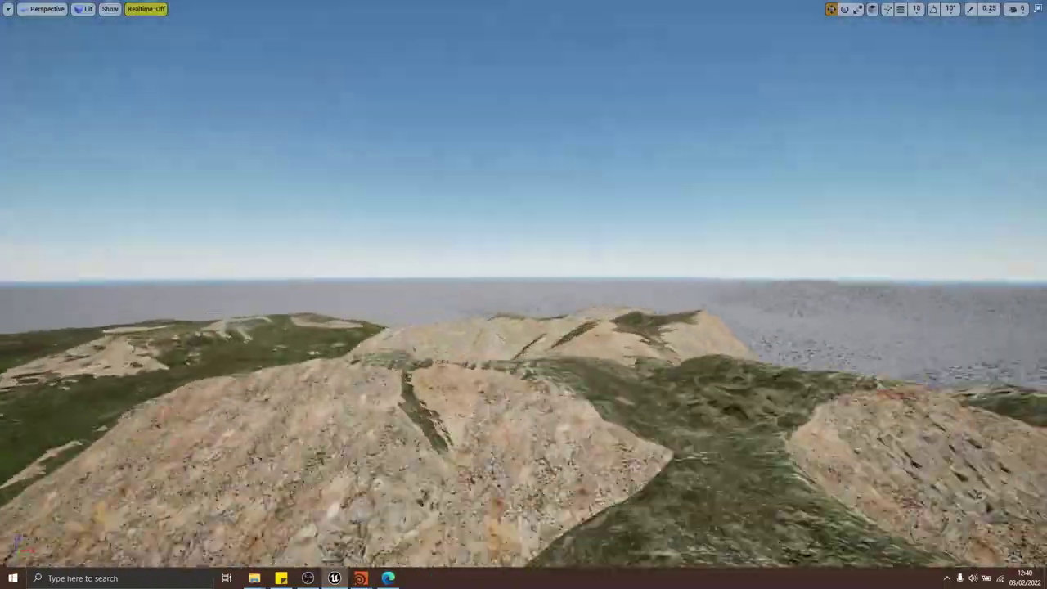
Inspect the landscape's edges against the surrounding slices in lit view and in Brush Wireframe view
{"action": "right_click_drag", "start_coordinate": [458, 283], "coordinate": [458, 266]}
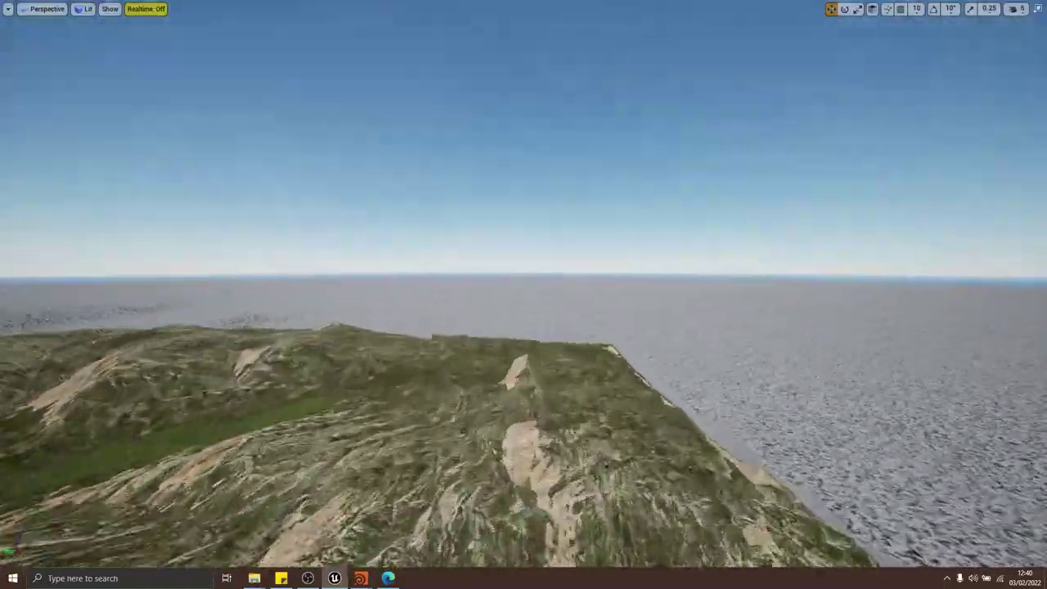
{"action": "right_click_drag", "start_coordinate": [524, 294], "coordinate": [192, 302]}
{"action": "mouse_move", "coordinate": [441, 266]}
{"action": "right_mouse_down"}
{"action": "mouse_move", "coordinate": [450, 327]}
{"action": "mouse_move", "coordinate": [446, 282]}
{"action": "right_mouse_up"}
{"action": "mouse_move", "coordinate": [523, 295]}
{"action": "right_mouse_down"}
{"action": "mouse_move", "coordinate": [531, 245]}
{"action": "mouse_move", "coordinate": [544, 257]}
{"action": "mouse_move", "coordinate": [376, 286]}
{"action": "mouse_move", "coordinate": [843, 296]}
{"action": "mouse_move", "coordinate": [679, 274]}
{"action": "mouse_move", "coordinate": [597, 352]}
{"action": "mouse_move", "coordinate": [618, 266]}
{"action": "right_mouse_up"}
{"action": "key", "text": "alt+2"}
{"action": "right_click_drag", "start_coordinate": [524, 295], "coordinate": [527, 259]}
{"action": "mouse_move", "coordinate": [445, 274]}
{"action": "right_mouse_down"}
{"action": "mouse_move", "coordinate": [446, 290]}
{"action": "mouse_move", "coordinate": [446, 261]}
{"action": "right_mouse_up"}
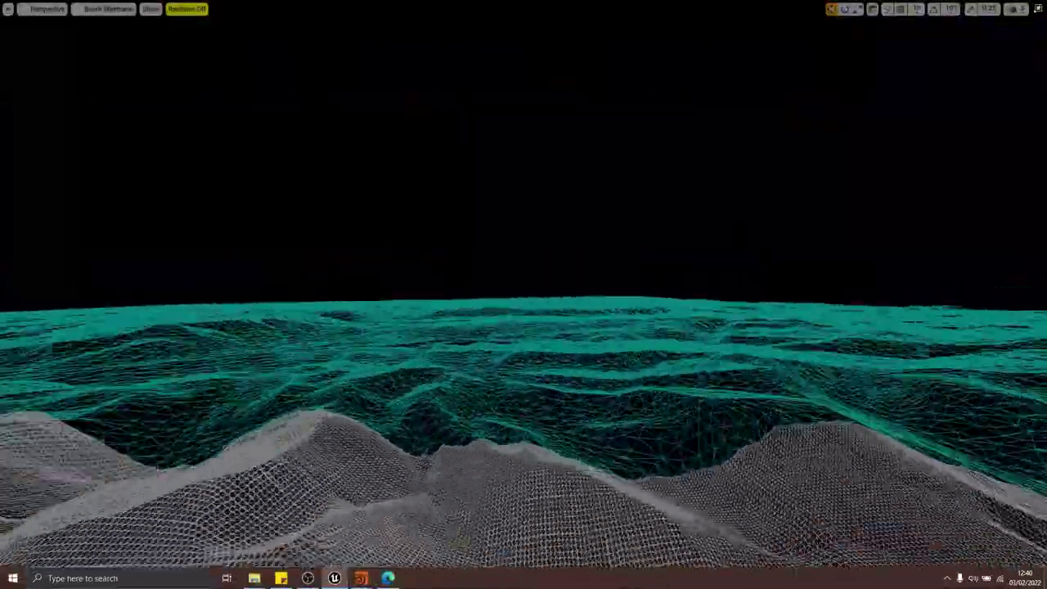
{"action": "mouse_move", "coordinate": [445, 261]}
{"action": "right_mouse_down"}
{"action": "mouse_move", "coordinate": [458, 319]}
{"action": "mouse_move", "coordinate": [479, 265]}
{"action": "mouse_move", "coordinate": [462, 339]}
{"action": "mouse_move", "coordinate": [467, 319]}
{"action": "mouse_move", "coordinate": [446, 278]}
{"action": "right_mouse_up"}
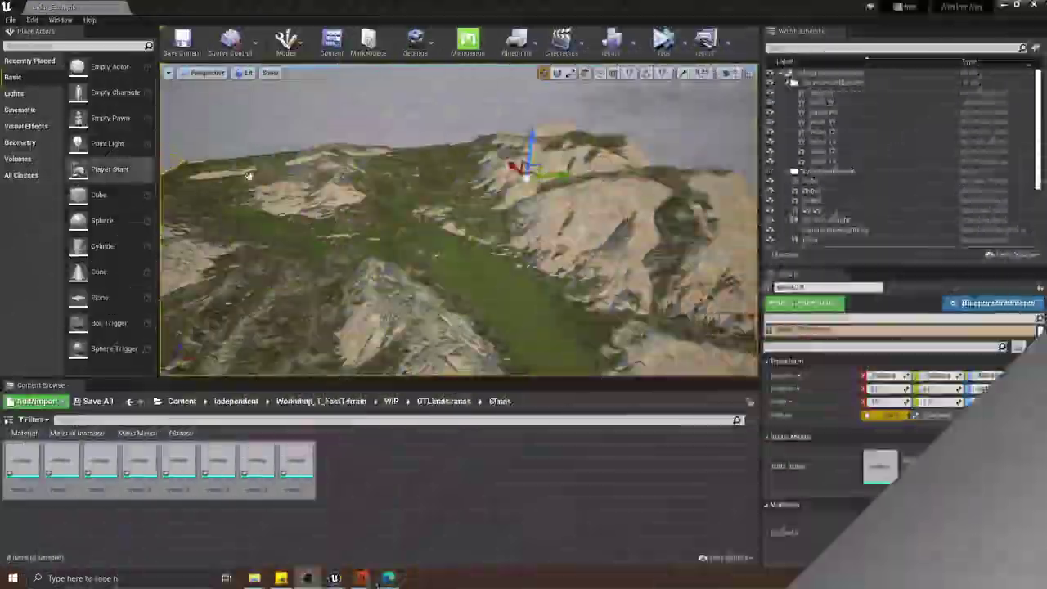
Select a background slice and examine the surrounding terrain in the full-screen viewport from valley level
{"action": "right_click_drag", "start_coordinate": [425, 221], "coordinate": [438, 147]}
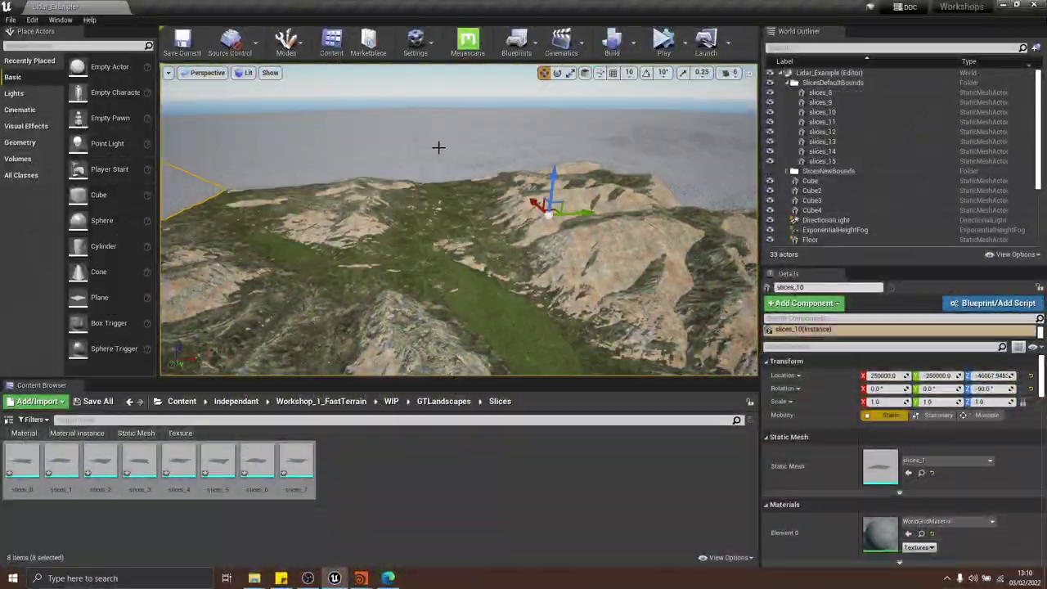
{"action": "left_click", "coordinate": [486, 123]}
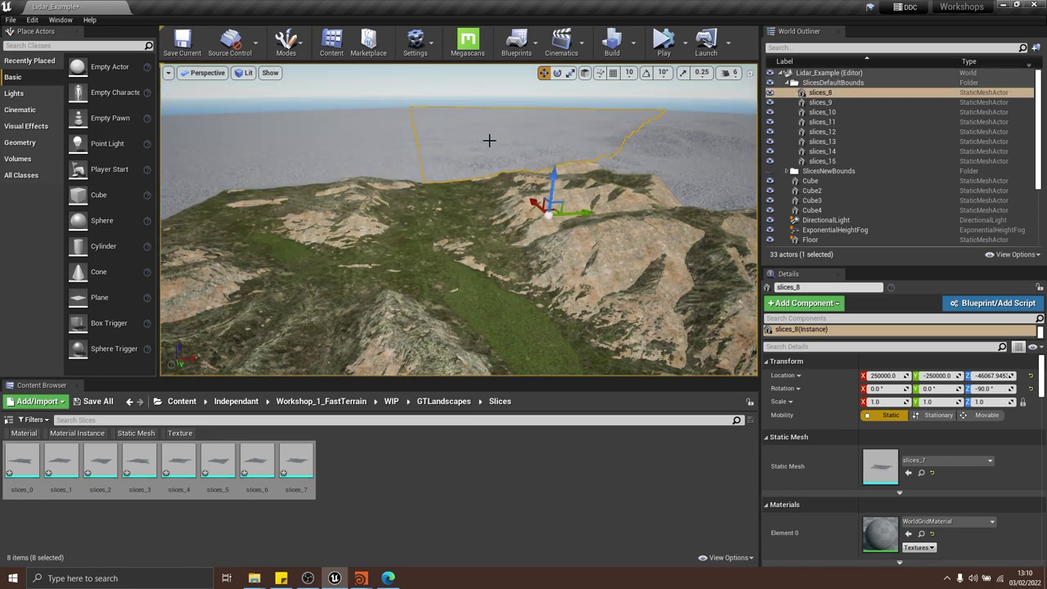
{"action": "key", "text": "F11"}
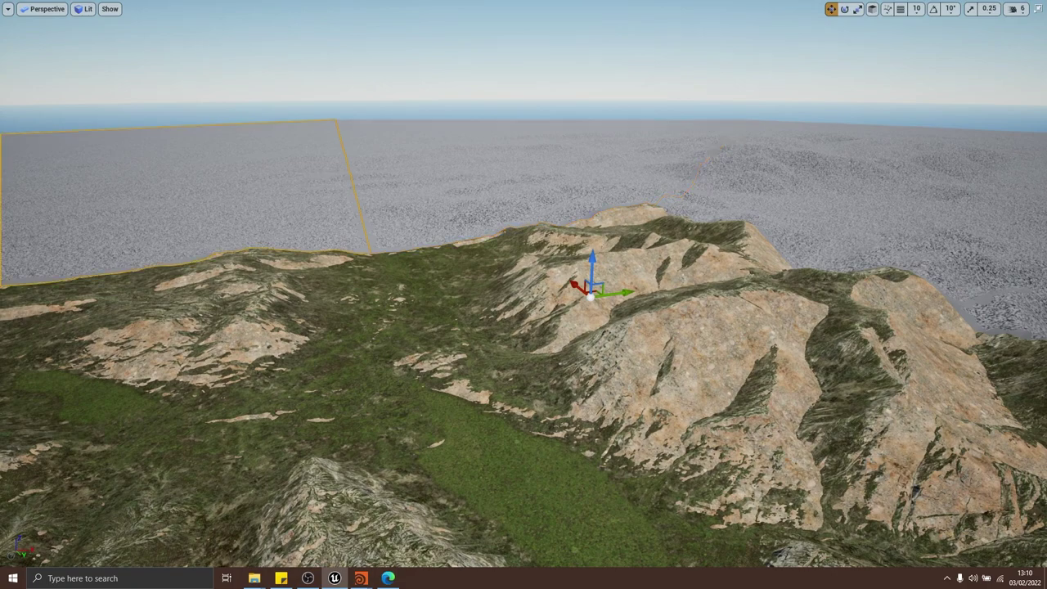
{"action": "right_click_drag", "start_coordinate": [440, 175], "coordinate": [392, 139]}
{"action": "right_click_drag", "start_coordinate": [534, 170], "coordinate": [504, 205]}
{"action": "mouse_move", "coordinate": [582, 180]}
{"action": "right_mouse_down"}
{"action": "mouse_move", "coordinate": [584, 152]}
{"action": "mouse_move", "coordinate": [564, 172]}
{"action": "right_mouse_up"}
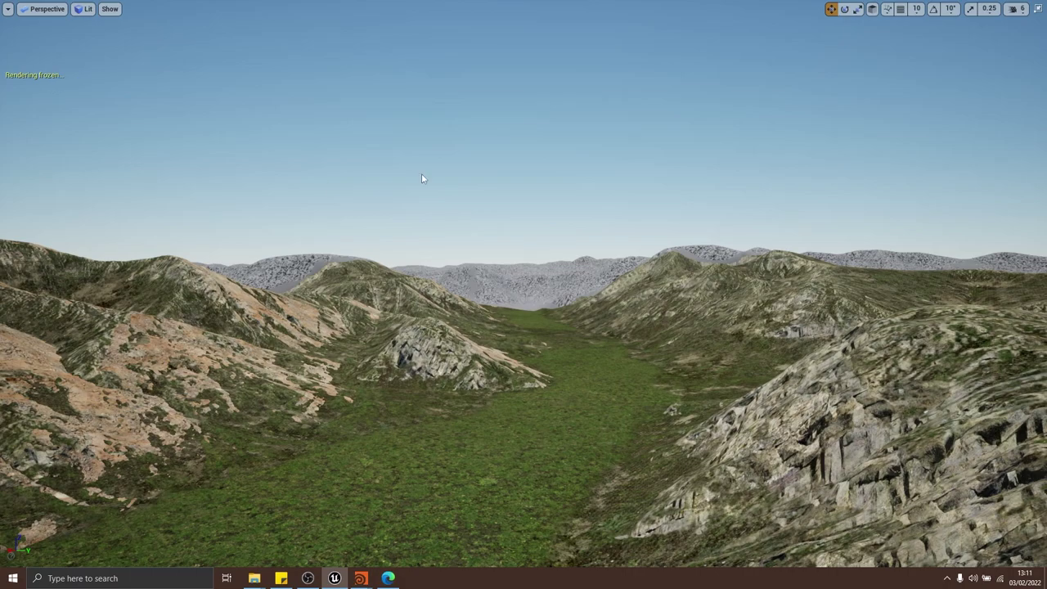
Toggle frozen rendering between camera positions to check which background slices are culled from view
{"action": "key", "text": "s"}
{"action": "right_click_drag", "start_coordinate": [421, 175], "coordinate": [486, 179]}
{"action": "key", "text": "a"}
{"action": "key", "text": "Up"}
{"action": "key", "text": "Return"}
{"action": "key", "text": "w"}
{"action": "key", "text": "grave"}
{"action": "key", "text": "Up"}
{"action": "key", "text": "Return"}
{"action": "key", "text": "s"}
{"action": "key", "text": "grave"}
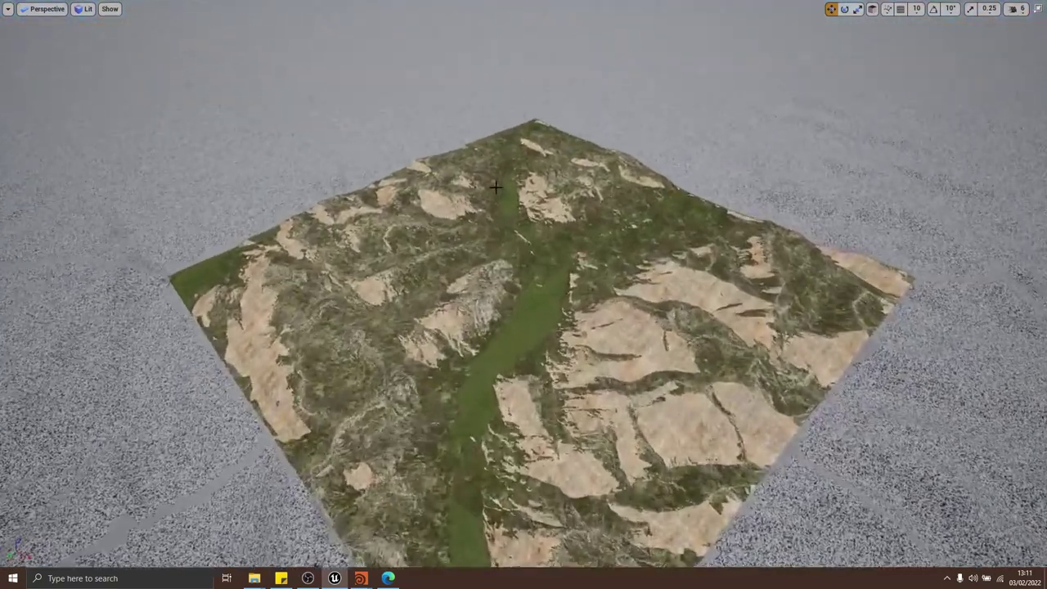
Turn off the fog display in the viewport over the landscape
{"action": "right_click_drag", "start_coordinate": [582, 191], "coordinate": [612, 199]}
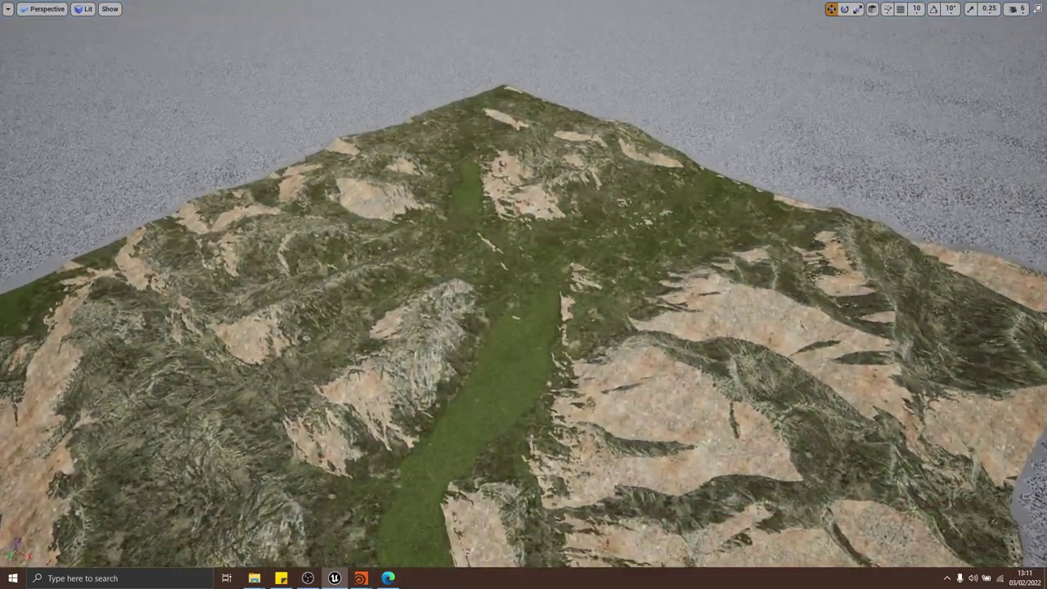
{"action": "right_click_drag", "start_coordinate": [477, 173], "coordinate": [482, 67]}
{"action": "left_click", "coordinate": [112, 9]}
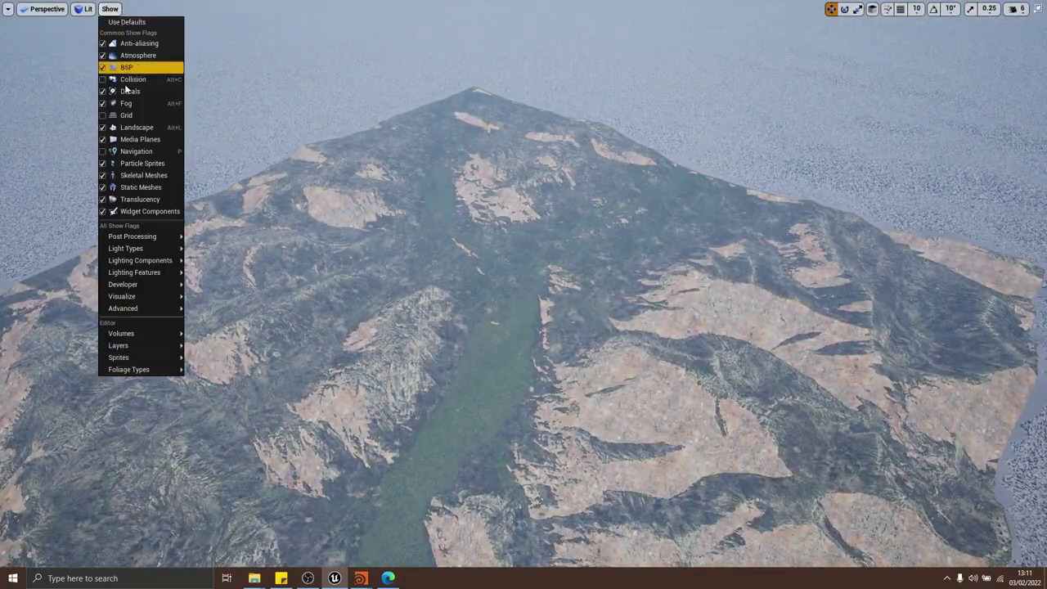
{"action": "left_click", "coordinate": [122, 103]}
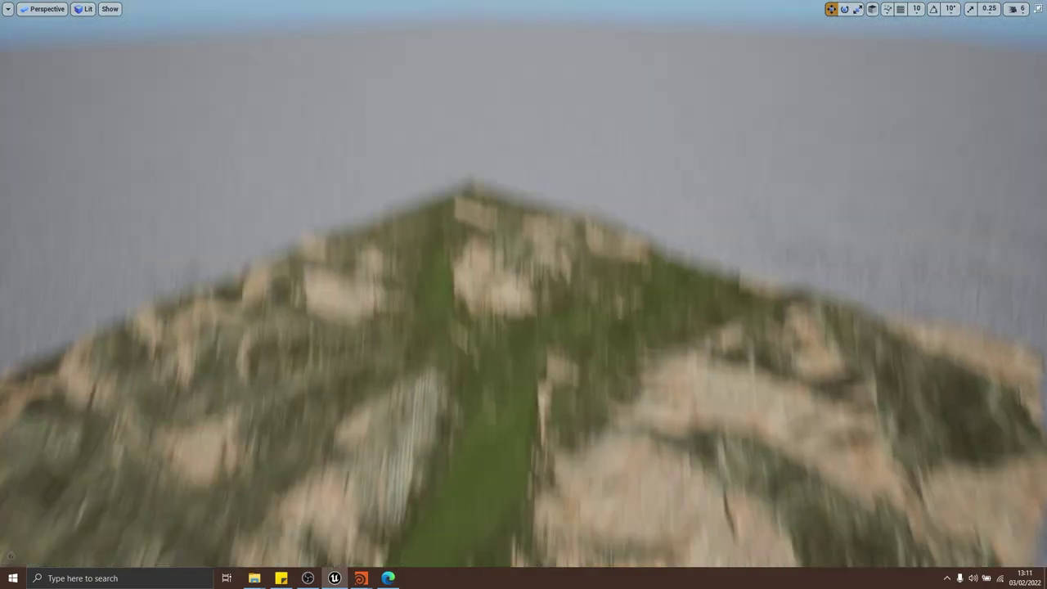
Display the mesh bounds in the level and examine the bounding box and sphere of a background slice
{"action": "key", "text": "grave"}
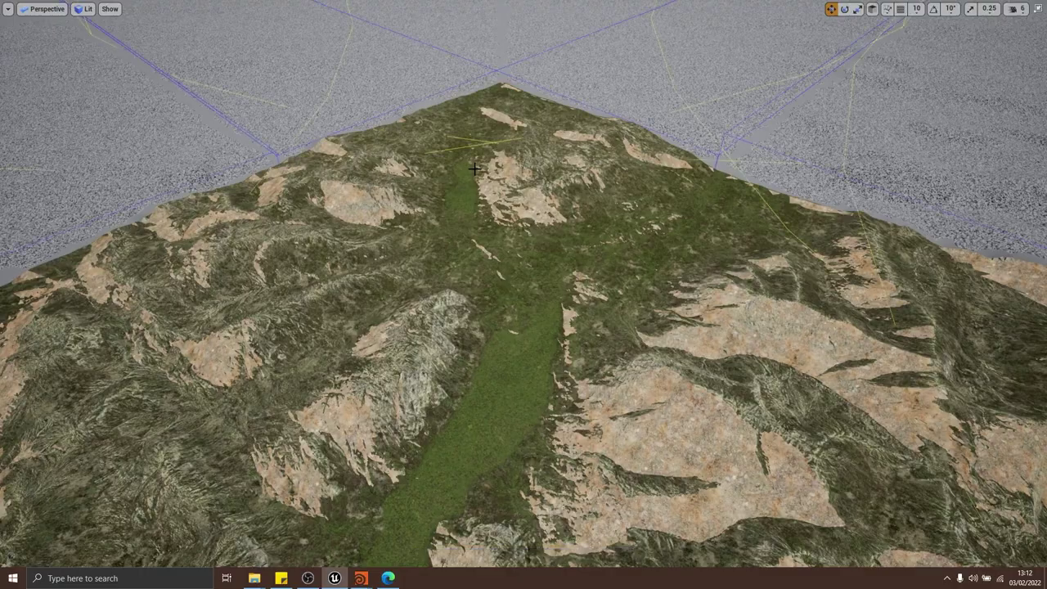
{"action": "right_click_drag", "start_coordinate": [474, 169], "coordinate": [486, 88]}
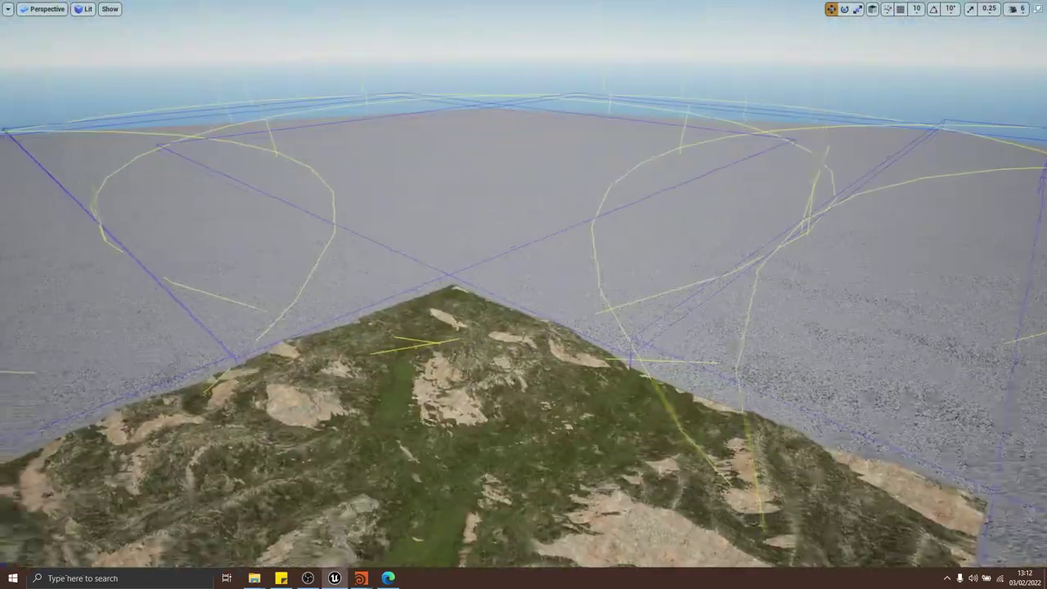
{"action": "right_click_drag", "start_coordinate": [474, 139], "coordinate": [459, 122]}
{"action": "right_click_drag", "start_coordinate": [528, 195], "coordinate": [470, 195]}
{"action": "right_click_drag", "start_coordinate": [548, 176], "coordinate": [589, 173]}
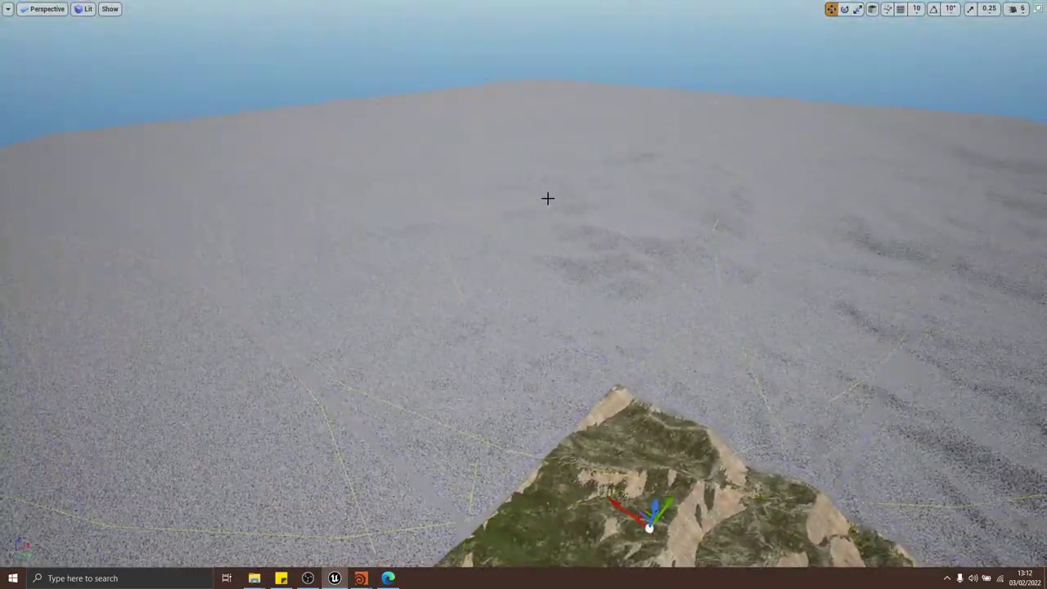
{"action": "right_click_drag", "start_coordinate": [632, 215], "coordinate": [646, 180]}
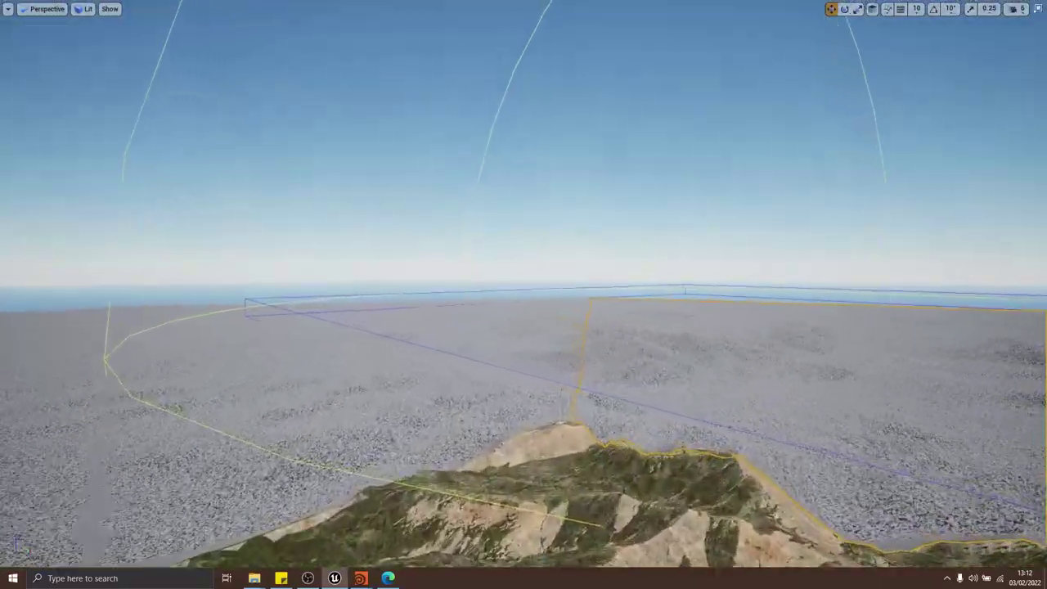
{"action": "right_click_drag", "start_coordinate": [576, 183], "coordinate": [596, 199]}
{"action": "key", "text": "s"}
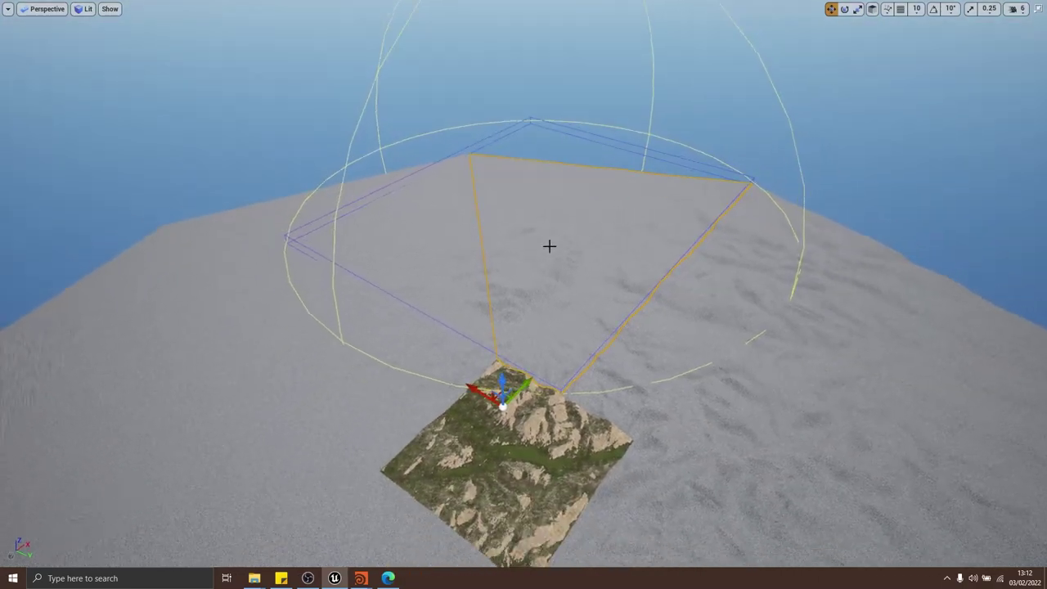
Compare how the bounds of other slices extend across the neighbouring terrain and the main landscape
{"action": "mouse_move", "coordinate": [549, 246]}
{"action": "right_mouse_down"}
{"action": "mouse_move", "coordinate": [579, 257]}
{"action": "mouse_move", "coordinate": [597, 301]}
{"action": "mouse_move", "coordinate": [666, 226]}
{"action": "mouse_move", "coordinate": [539, 250]}
{"action": "right_mouse_up"}
{"action": "right_click_drag", "start_coordinate": [592, 189], "coordinate": [785, 123]}
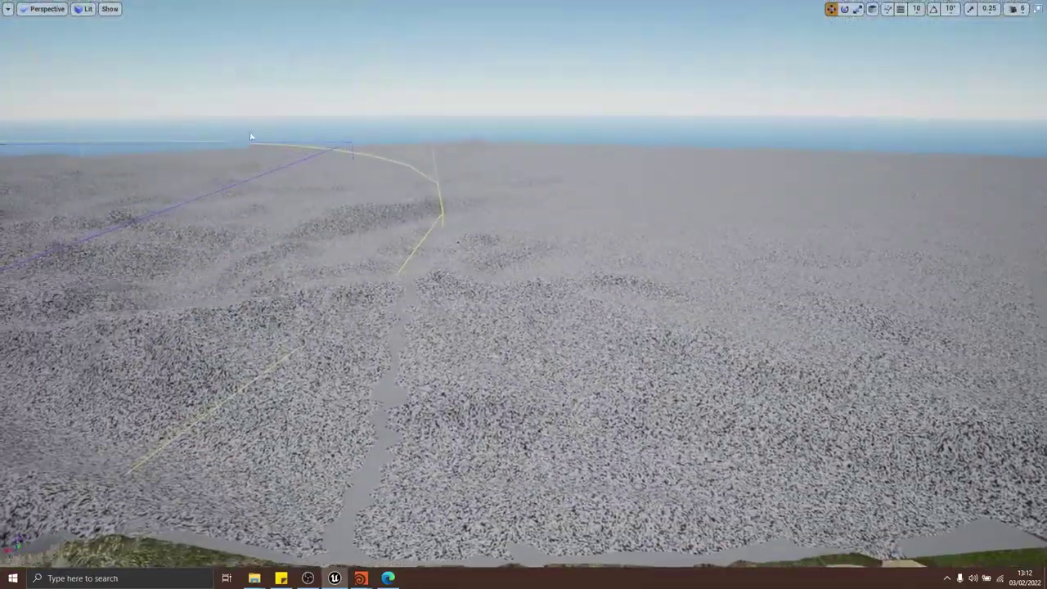
{"action": "right_click_drag", "start_coordinate": [326, 160], "coordinate": [222, 168]}
{"action": "right_click_drag", "start_coordinate": [514, 215], "coordinate": [369, 229]}
{"action": "right_click_drag", "start_coordinate": [614, 260], "coordinate": [571, 241]}
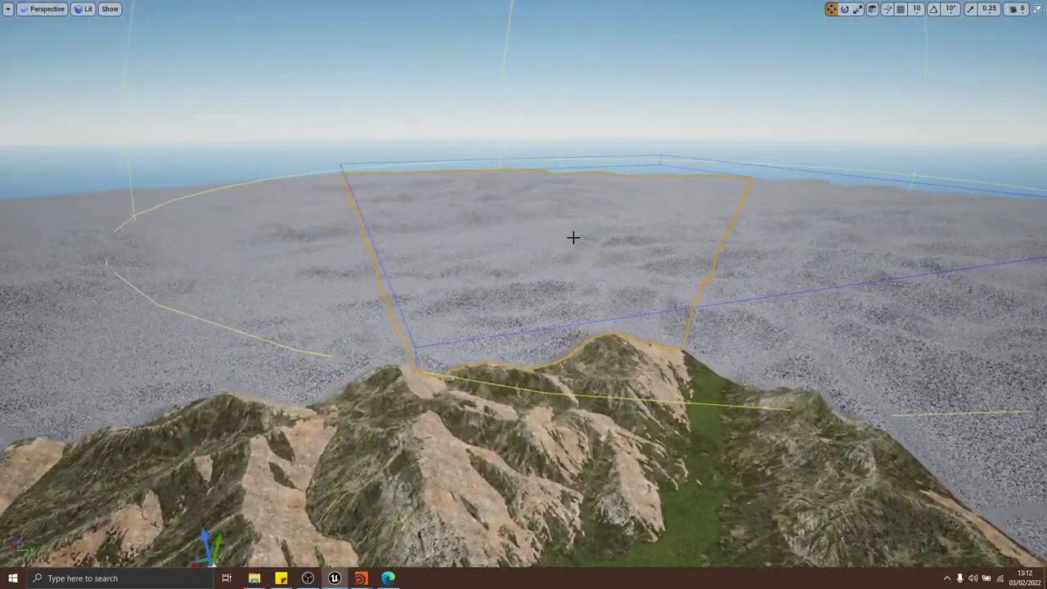
{"action": "right_click_drag", "start_coordinate": [502, 243], "coordinate": [408, 442]}
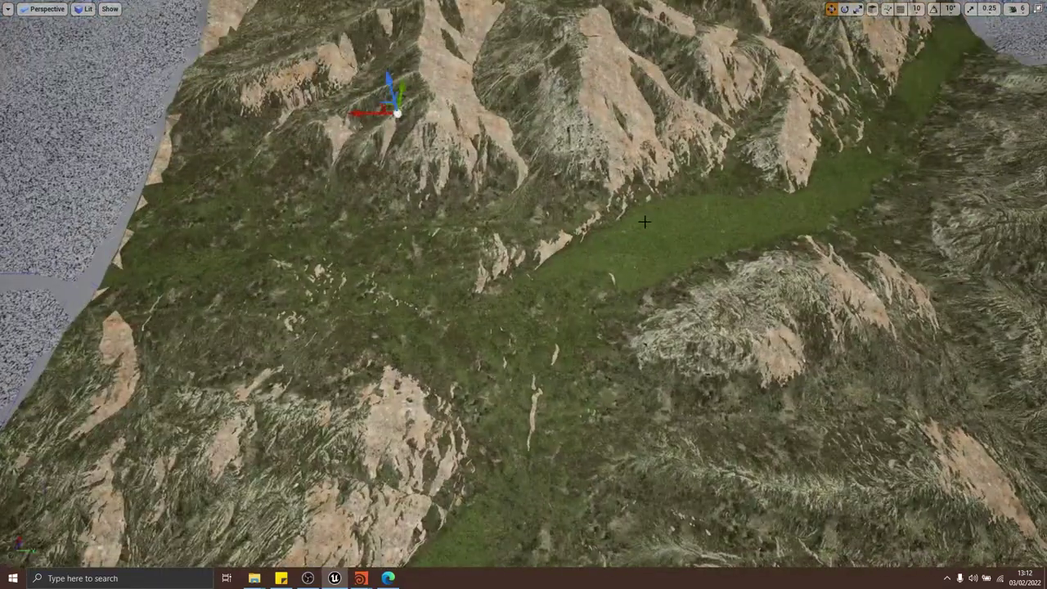
{"action": "right_click_drag", "start_coordinate": [644, 221], "coordinate": [626, 239]}
Open the selected slice's mesh in the Static Mesh Editor, set the camera speed to 8 and frame the mesh with its bounds
{"action": "key", "text": "e"}
{"action": "key", "text": "ctrl+e"}
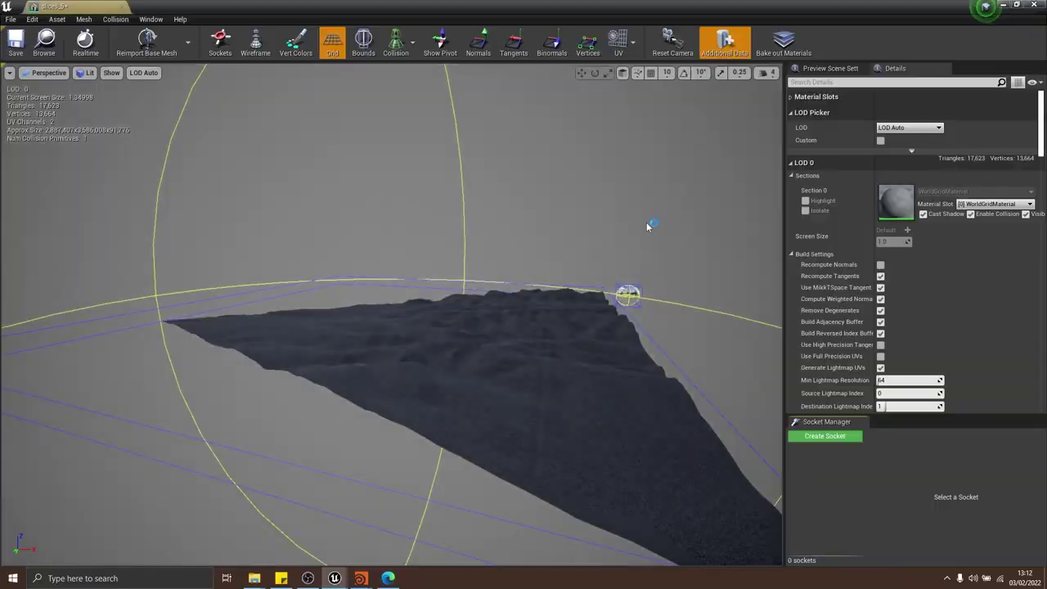
{"action": "left_click_drag", "start_coordinate": [647, 221], "coordinate": [643, 252]}
{"action": "right_click_drag", "start_coordinate": [644, 252], "coordinate": [662, 327]}
{"action": "left_click", "coordinate": [767, 74]}
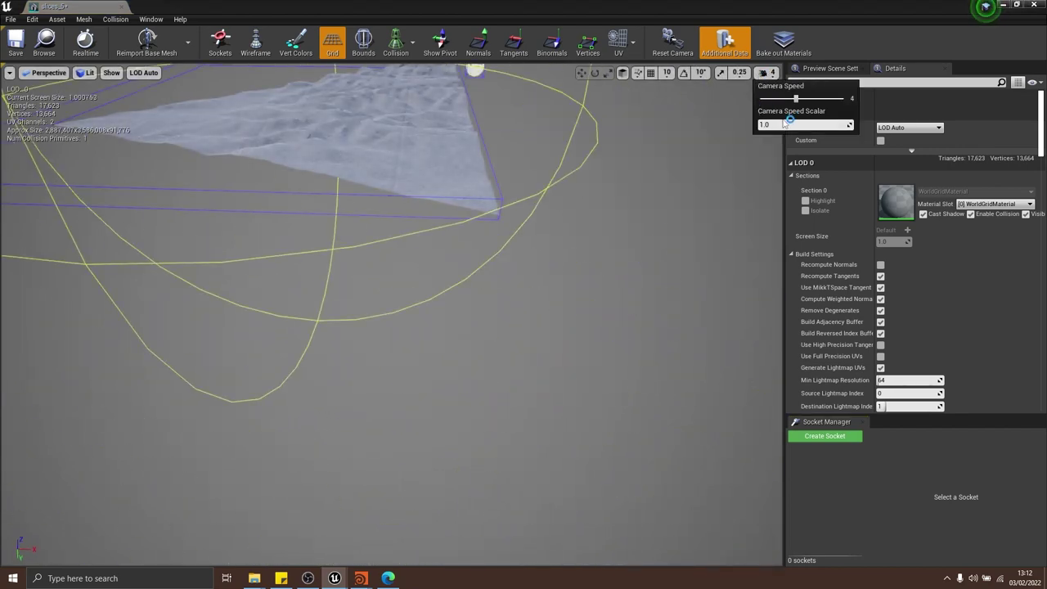
{"action": "right_click_drag", "start_coordinate": [723, 123], "coordinate": [720, 66]}
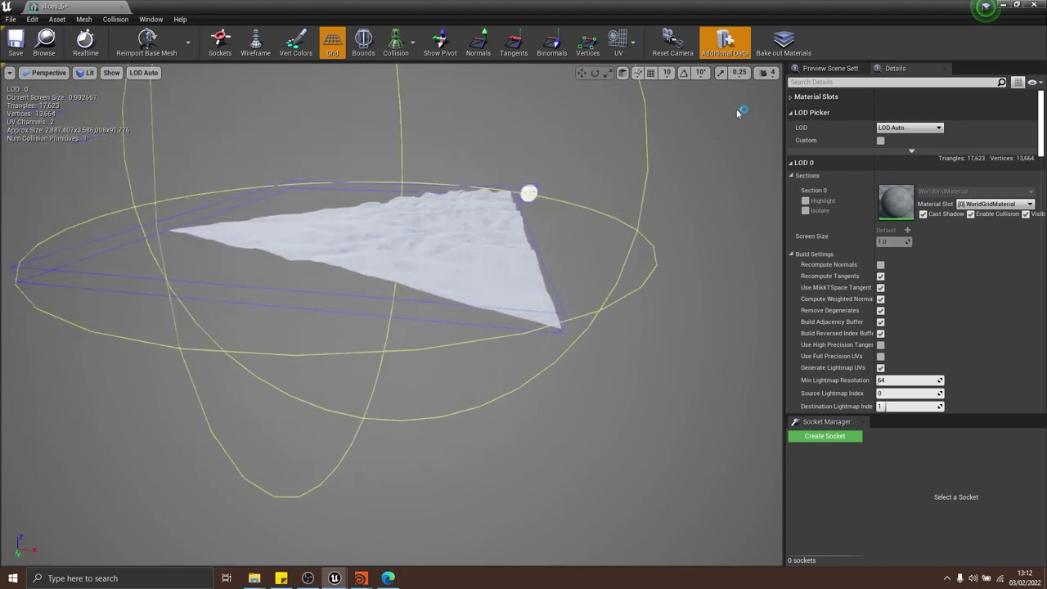
{"action": "left_click", "coordinate": [764, 77]}
{"action": "right_click_drag", "start_coordinate": [712, 147], "coordinate": [924, 233]}
{"action": "right_click_drag", "start_coordinate": [393, 315], "coordinate": [409, 278]}
{"action": "mouse_move", "coordinate": [583, 189]}
{"action": "right_mouse_down"}
{"action": "mouse_move", "coordinate": [609, 192]}
{"action": "mouse_move", "coordinate": [605, 262]}
{"action": "mouse_move", "coordinate": [583, 189]}
{"action": "right_mouse_up"}
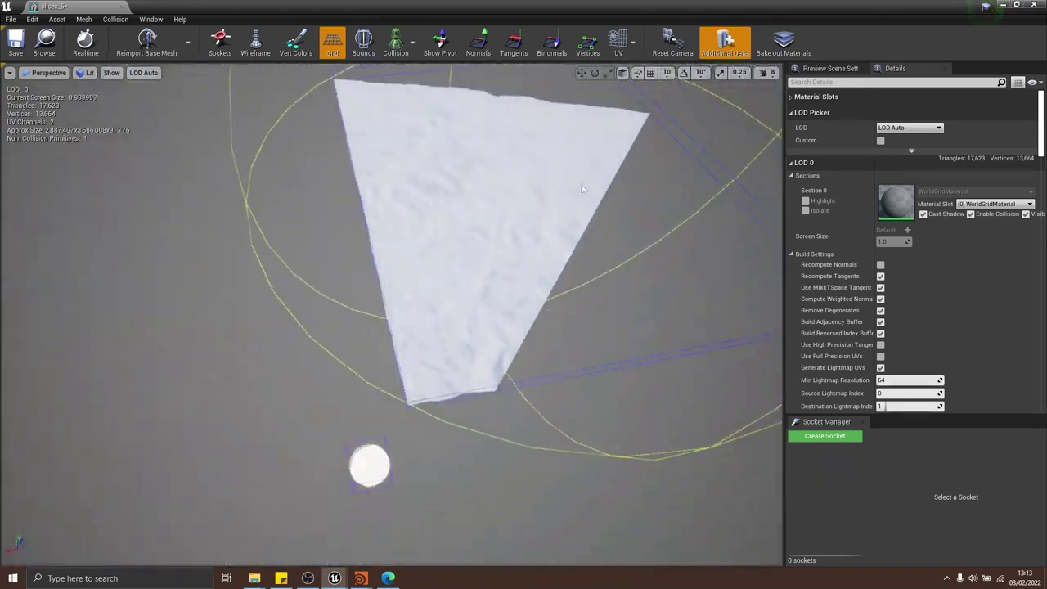
Filter the mesh's details for bounds and frame the whole slice from above
{"action": "left_click", "coordinate": [818, 81]}
{"action": "type", "text": "bounds"}
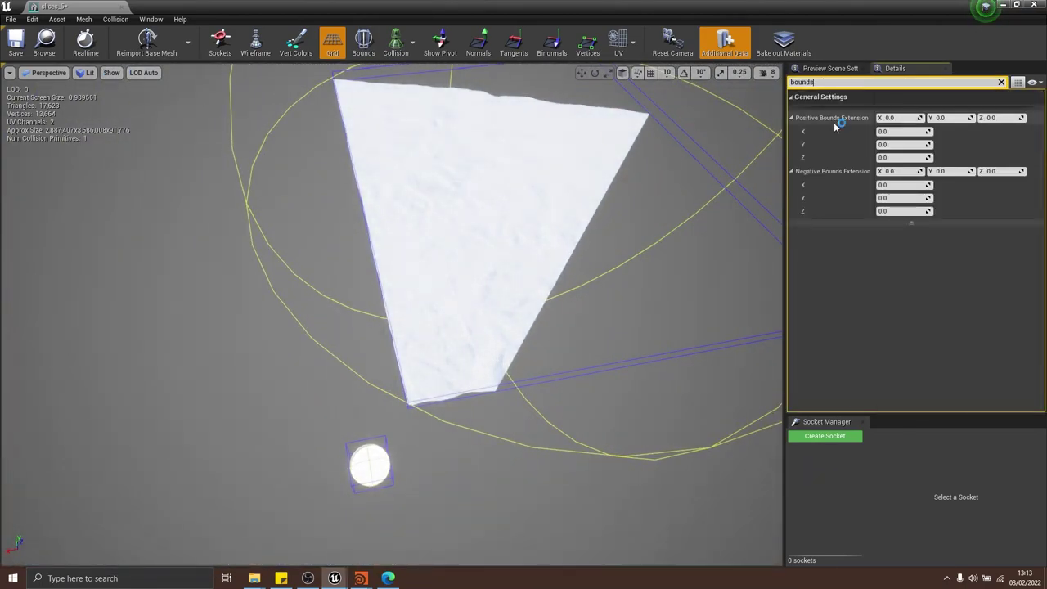
{"action": "right_click_drag", "start_coordinate": [695, 188], "coordinate": [708, 164]}
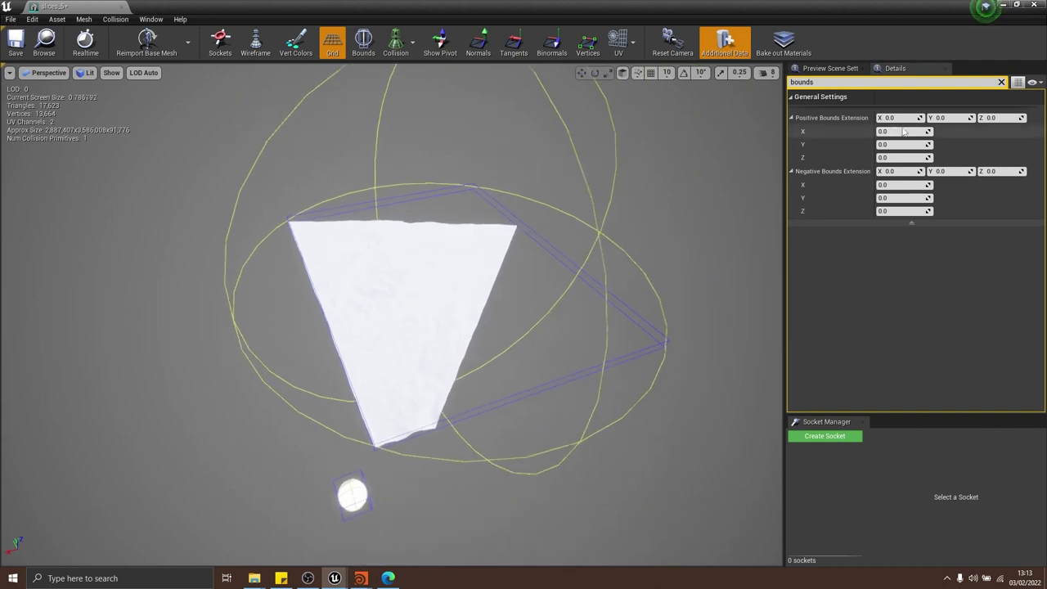
Try a Positive Bounds Extension X of -3500000 on the slice and reset it to 0
{"action": "left_click", "coordinate": [899, 132]}
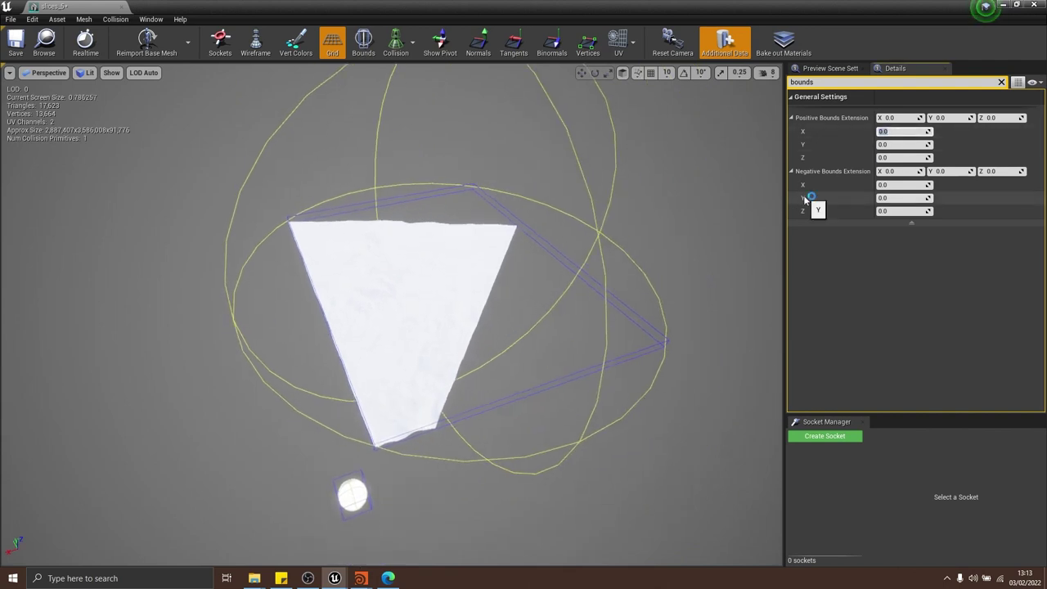
{"action": "type", "text": "-3500000"}
{"action": "key", "text": "Return"}
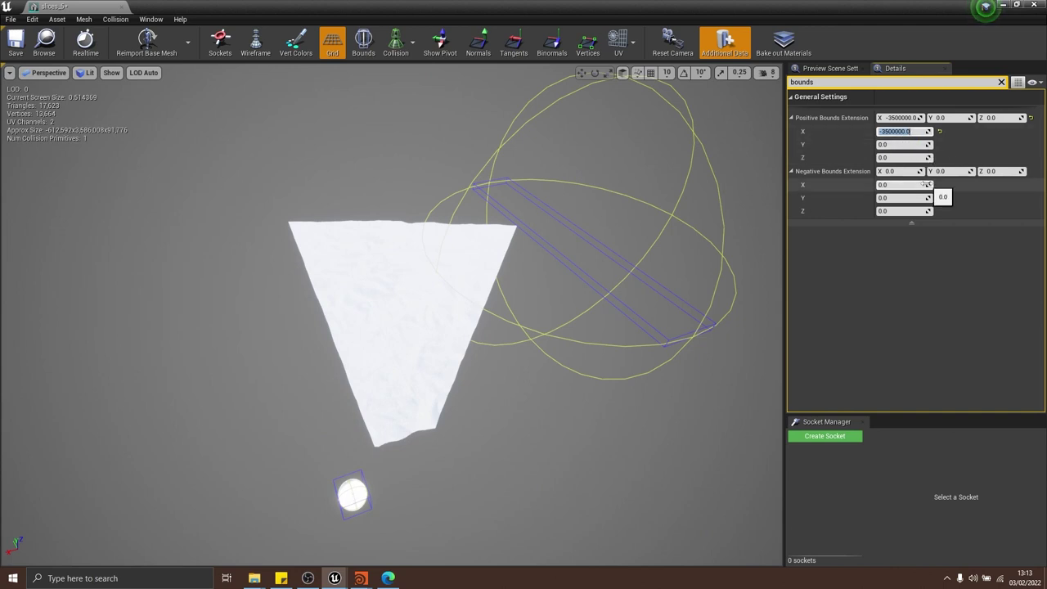
{"action": "type", "text": "0"}
{"action": "key", "text": "Return"}
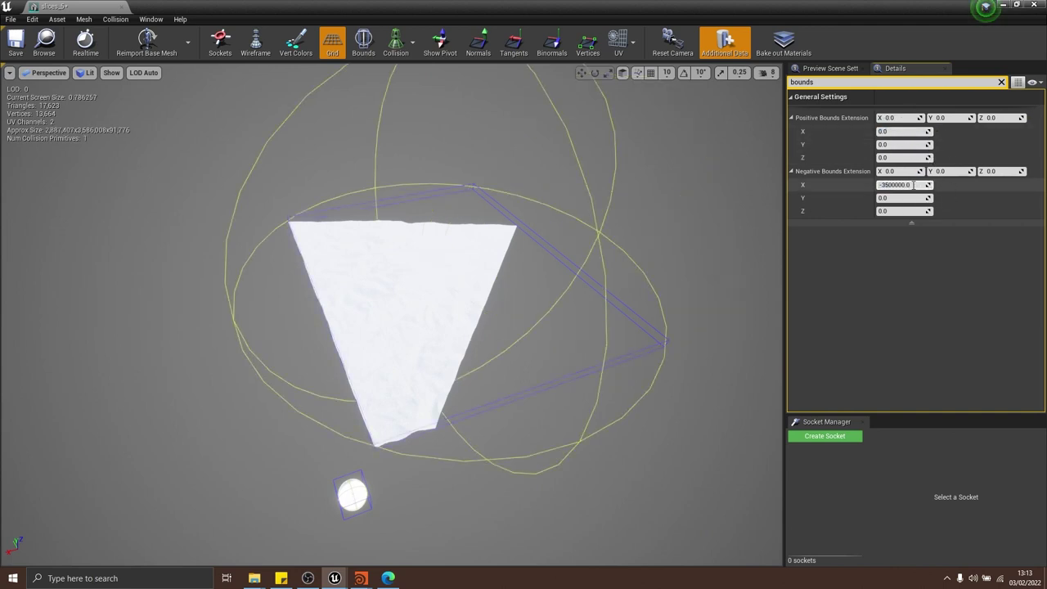
Try a Negative Bounds Extension X of -3500000, and set it to -2300000 to tighten the box around the slice
{"action": "key", "text": "Return"}
{"action": "right_click_drag", "start_coordinate": [656, 217], "coordinate": [626, 238]}
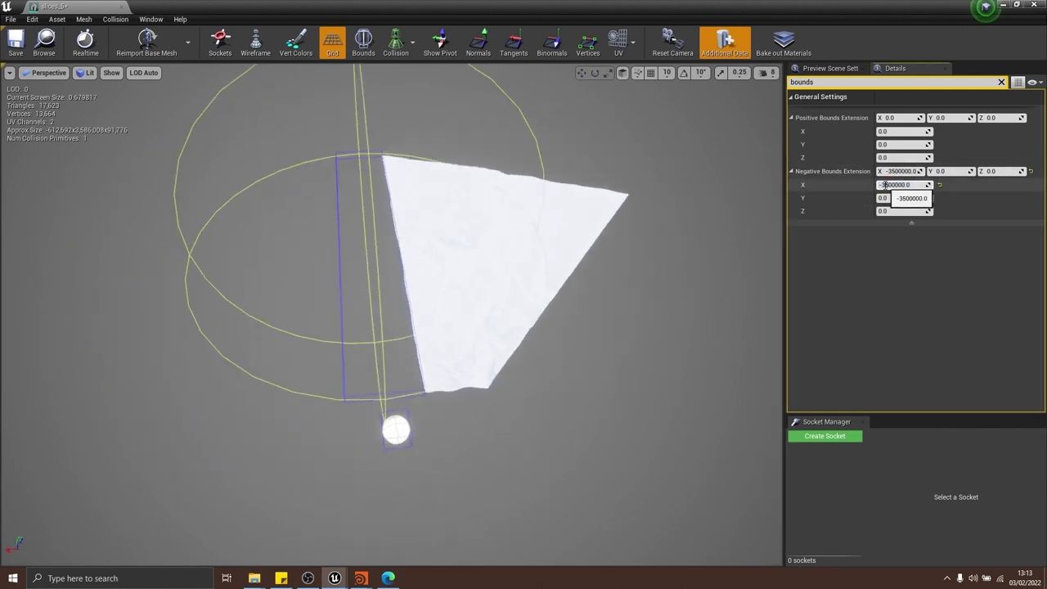
{"action": "type", "text": "2"}
{"action": "right_click_drag", "start_coordinate": [508, 299], "coordinate": [581, 335]}
{"action": "key", "text": "w"}
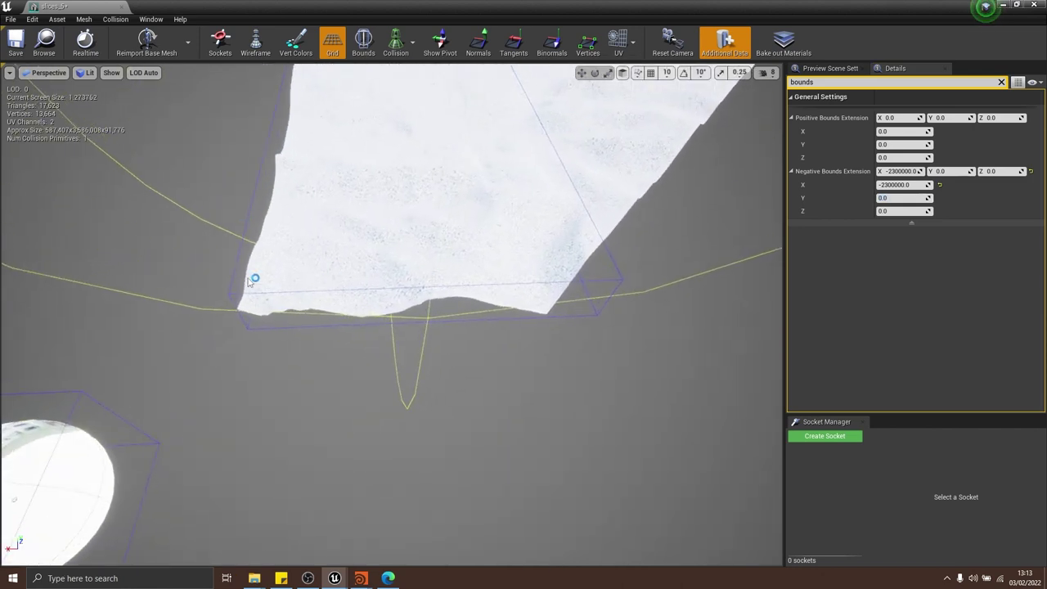
Try -3500000 for the Negative Bounds Extension Y and the Positive Bounds Extension X, resetting both to 0
{"action": "left_click_drag", "start_coordinate": [251, 281], "coordinate": [507, 279]}
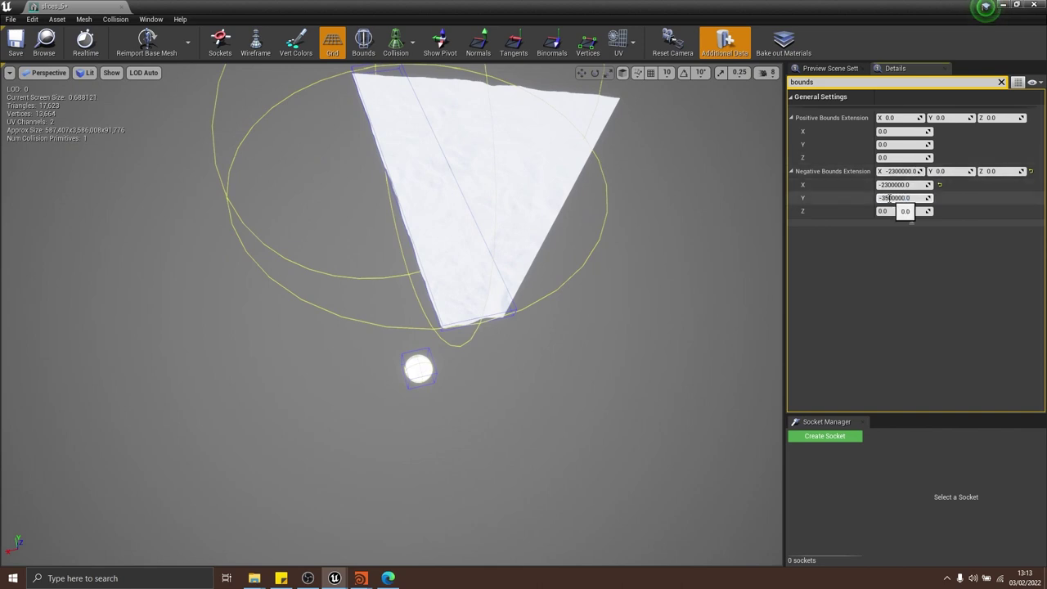
{"action": "right_click_drag", "start_coordinate": [545, 199], "coordinate": [546, 135]}
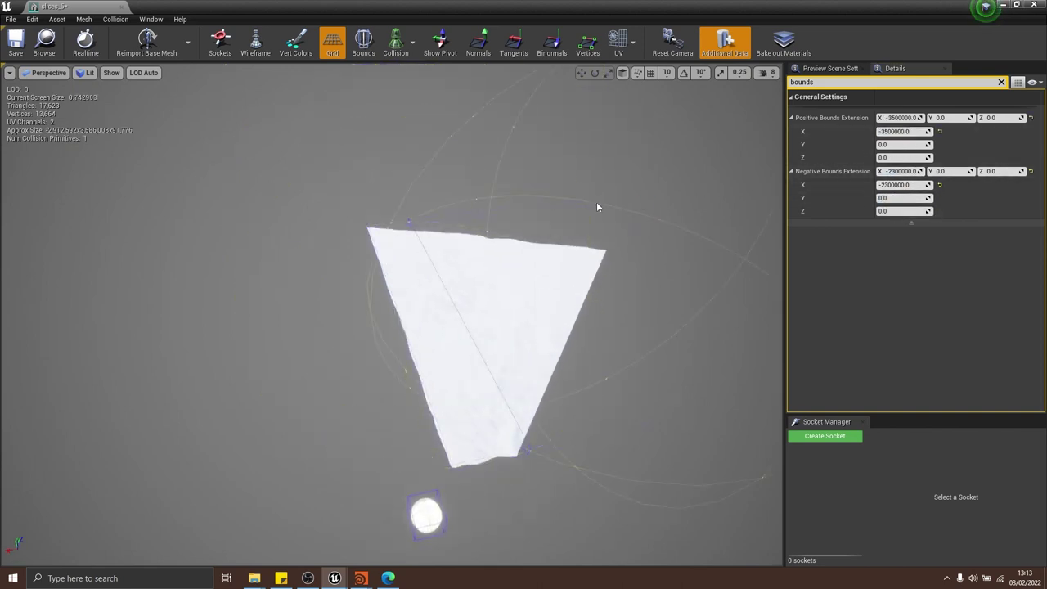
{"action": "type", "text": "0"}
{"action": "key", "text": "Return"}
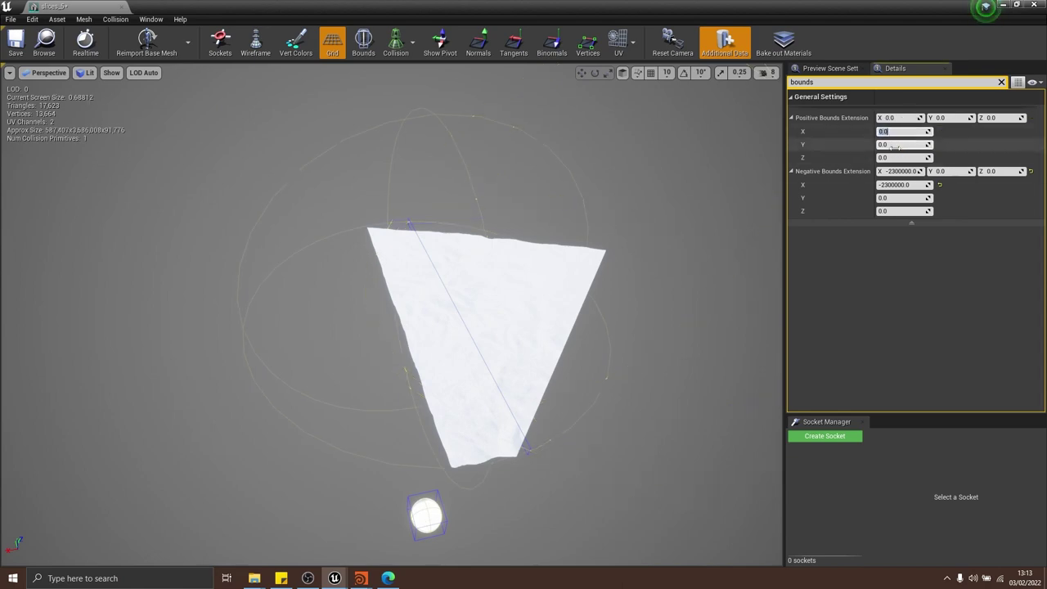
Try a Positive Bounds Extension Y of -3500000 on the slice and reset it to 0
{"action": "right_click_drag", "start_coordinate": [583, 189], "coordinate": [576, 258]}
{"action": "key", "text": "w"}
{"action": "left_click_drag", "start_coordinate": [577, 258], "coordinate": [646, 245], "text": "alt"}
{"action": "right_click_drag", "start_coordinate": [491, 270], "coordinate": [437, 334]}
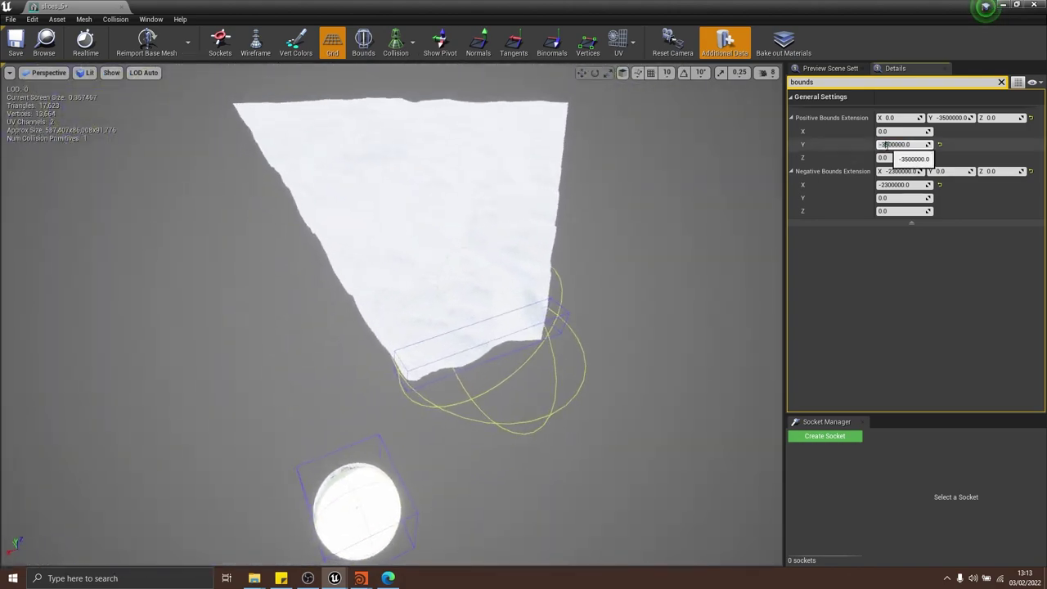
{"action": "key", "text": "Return"}
{"action": "right_click_drag", "start_coordinate": [557, 254], "coordinate": [515, 315]}
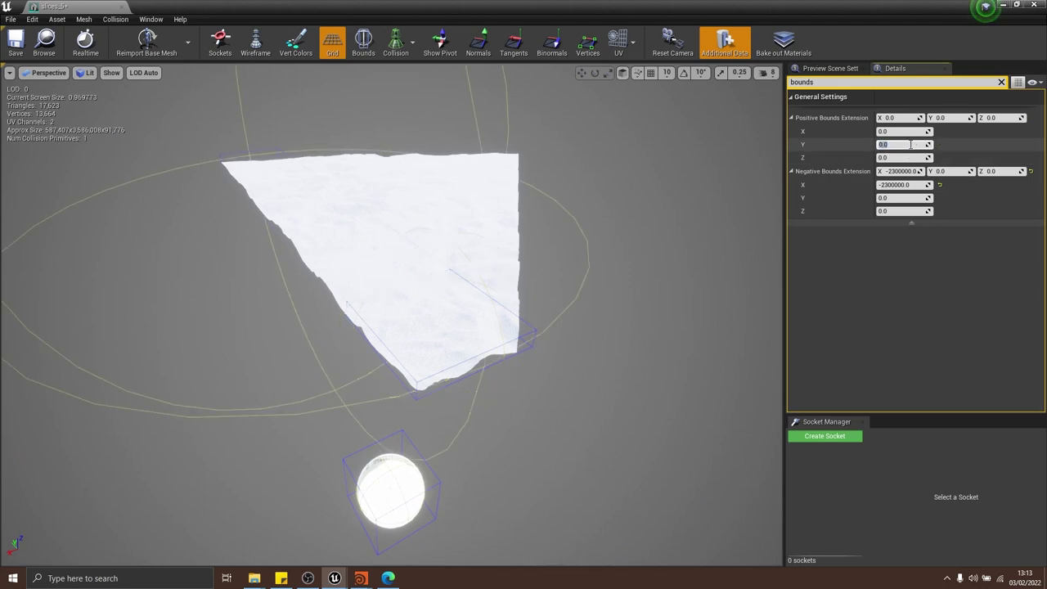
Save the slice mesh with its tightened bounds and close the mesh editor to return to the level
{"action": "right_click_drag", "start_coordinate": [557, 278], "coordinate": [523, 298]}
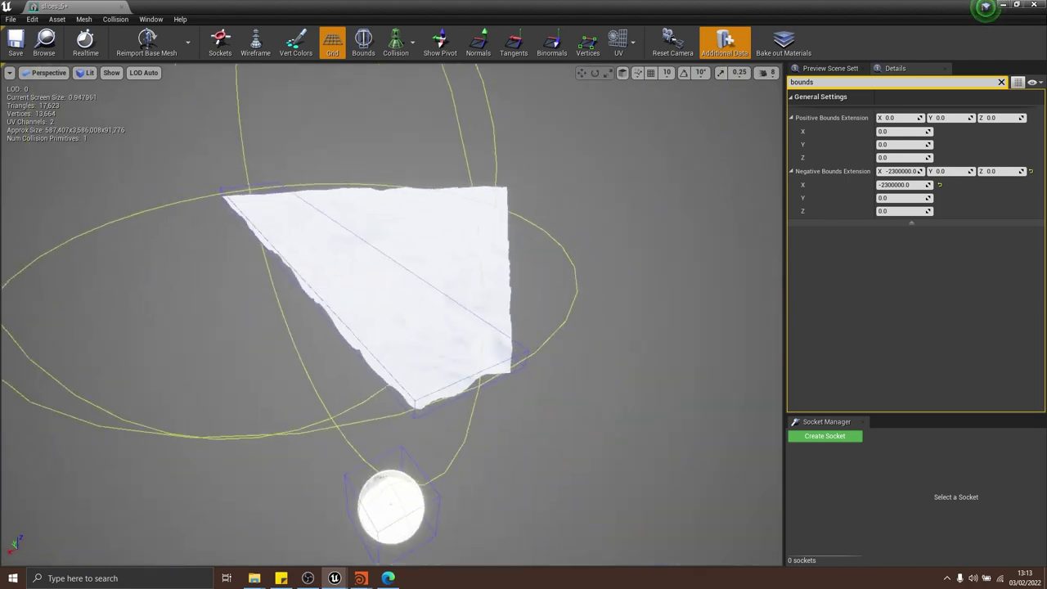
{"action": "left_click_drag", "start_coordinate": [442, 245], "coordinate": [461, 225]}
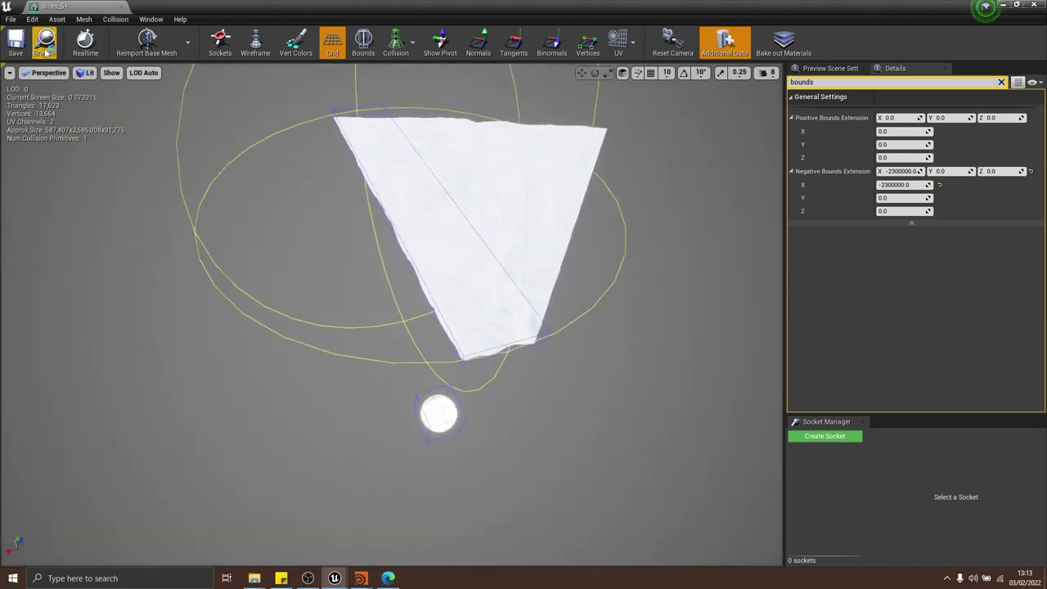
{"action": "left_click", "coordinate": [12, 50]}
{"action": "right_click_drag", "start_coordinate": [313, 135], "coordinate": [346, 137]}
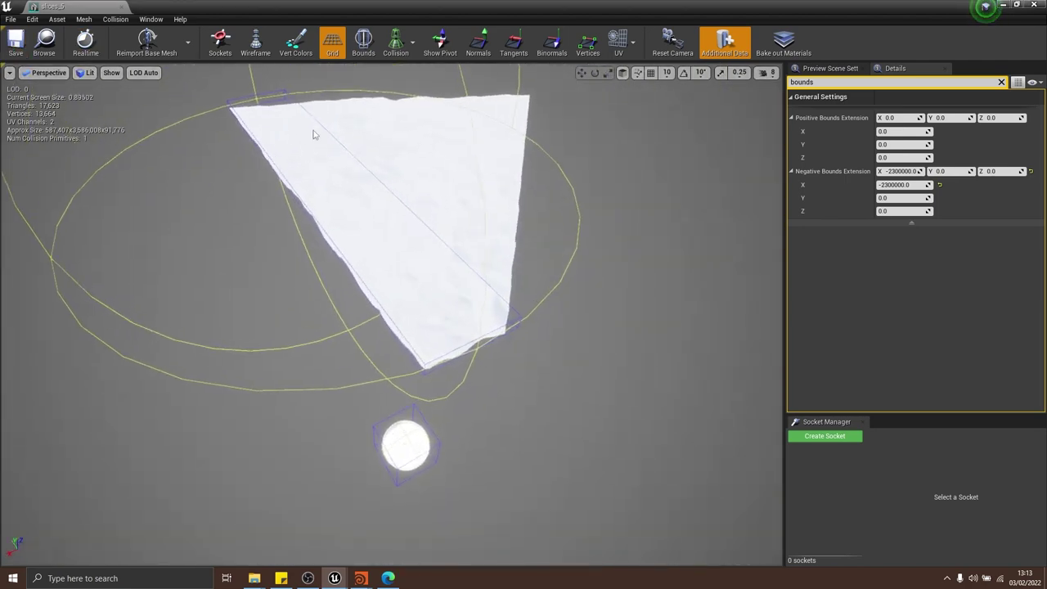
{"action": "left_click", "coordinate": [123, 9]}
{"action": "right_click_drag", "start_coordinate": [521, 211], "coordinate": [524, 180]}
{"action": "key", "text": "F11"}
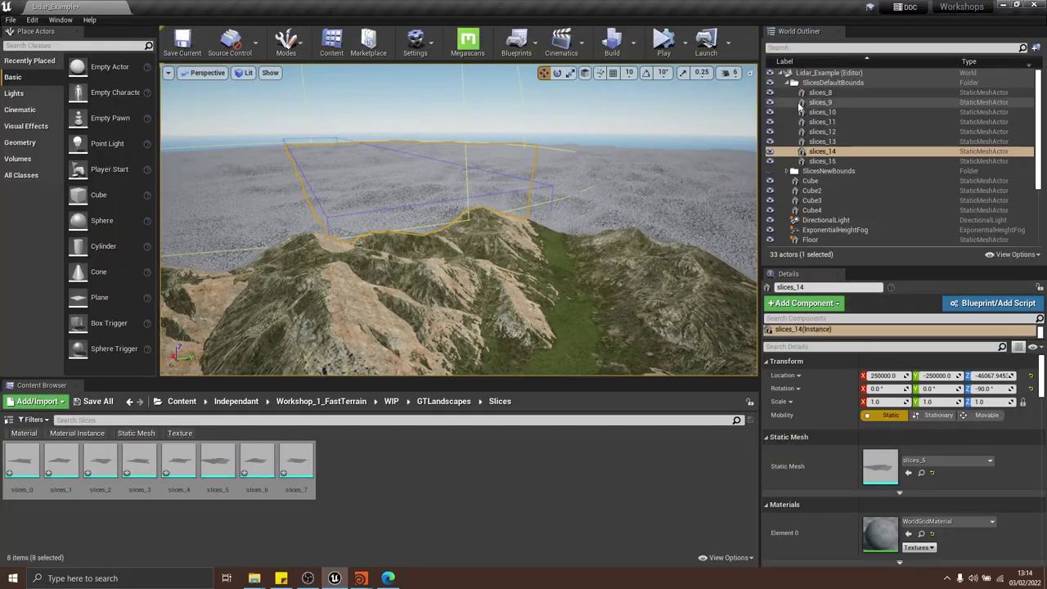
Hide the SlicesDefaultBounds folder and show the SlicesNewBounds folder in the level
{"action": "left_click", "coordinate": [788, 82]}
{"action": "left_click", "coordinate": [770, 83]}
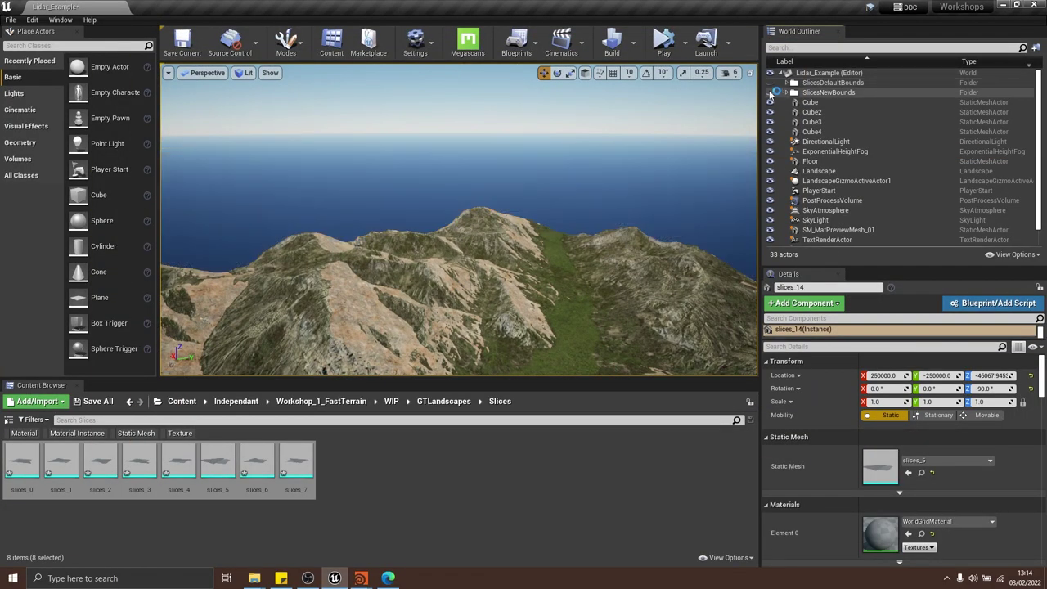
{"action": "left_click", "coordinate": [770, 92]}
{"action": "right_click_drag", "start_coordinate": [565, 178], "coordinate": [829, 170]}
{"action": "key", "text": "F11"}
{"action": "right_click_drag", "start_coordinate": [564, 225], "coordinate": [633, 211]}
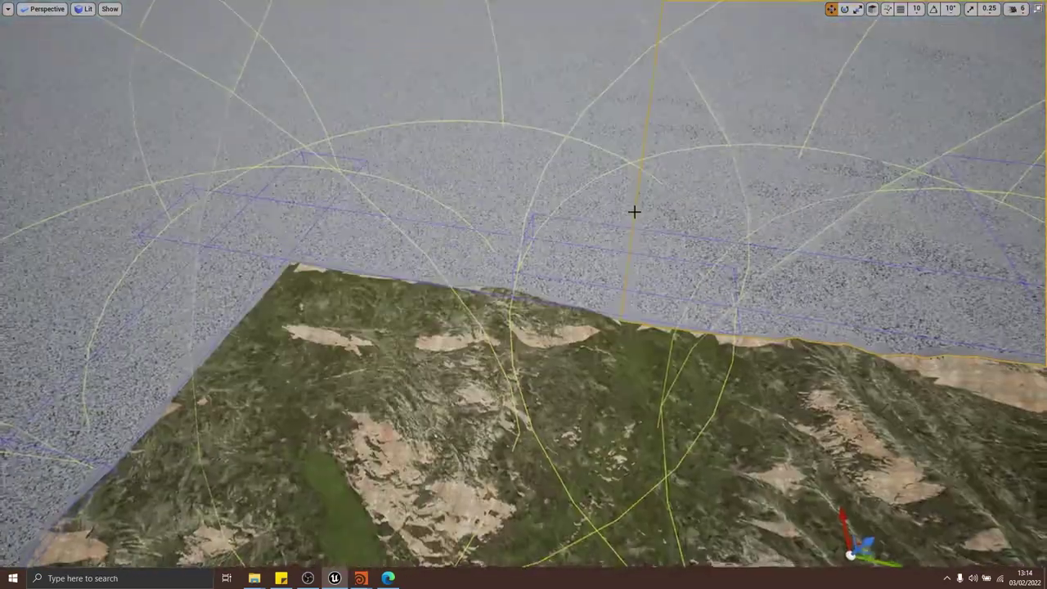
Filter the details of all eight SlicesNewBounds slices for bounds and set their Bounds Scale to 1.0
{"action": "key", "text": "F11"}
{"action": "left_click", "coordinate": [835, 104], "text": "shift"}
{"action": "right_click_drag", "start_coordinate": [526, 162], "coordinate": [505, 181]}
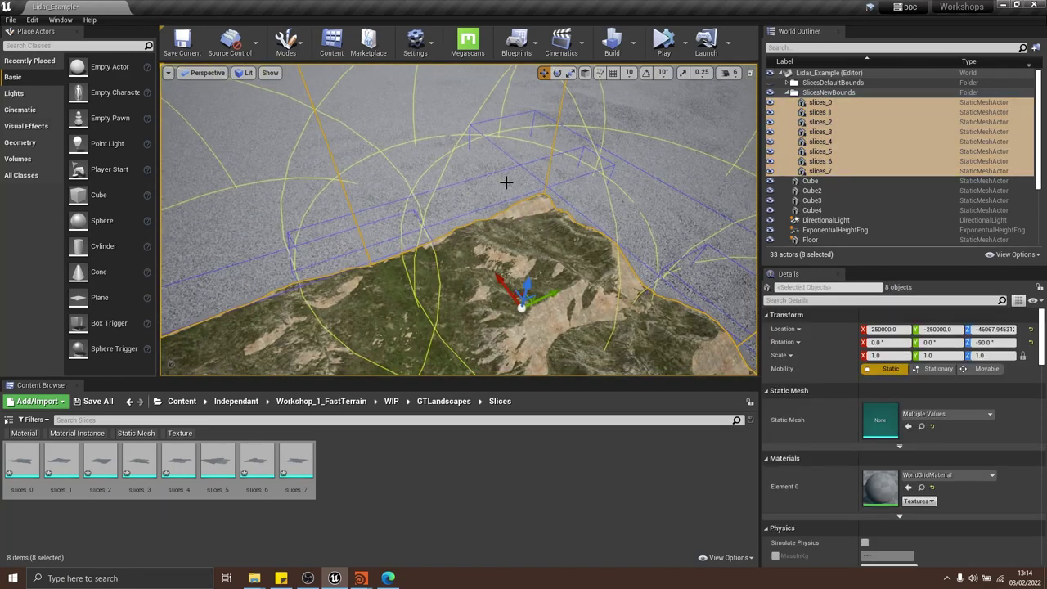
{"action": "key", "text": "F11"}
{"action": "key", "text": "F11"}
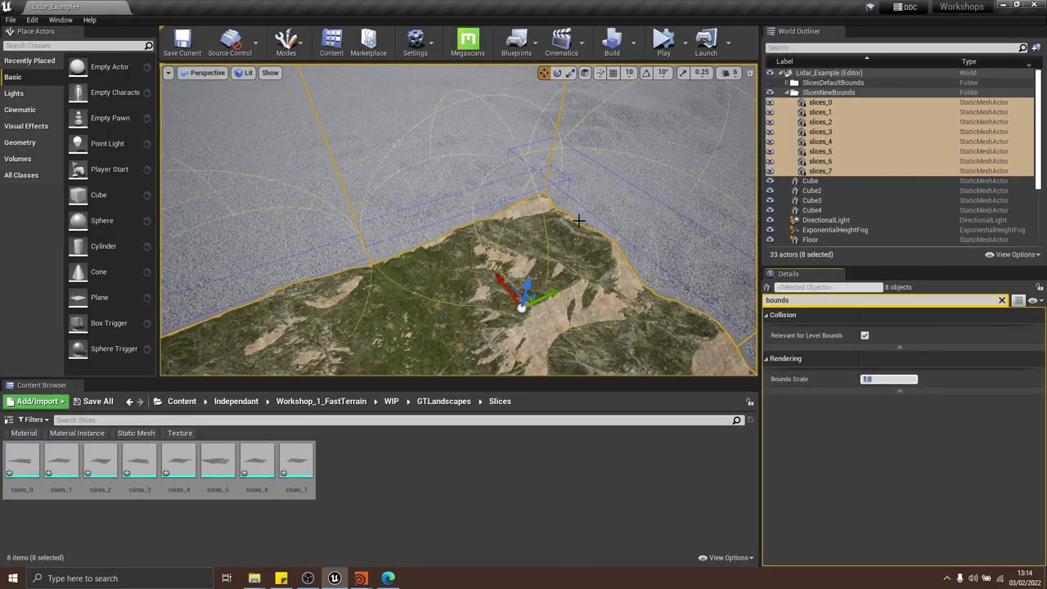
Examine the slices' bounds from ground level and from above, sketching a camera path across the landscape on a screen capture
{"action": "right_click_drag", "start_coordinate": [577, 219], "coordinate": [720, 195]}
{"action": "key", "text": "F11"}
{"action": "key", "text": "g"}
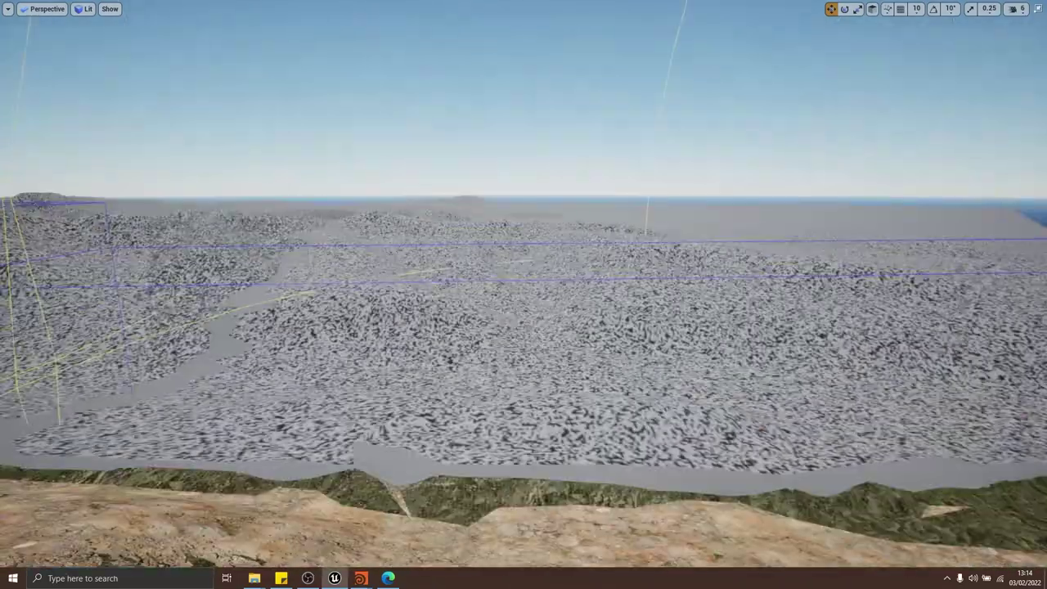
{"action": "right_click_drag", "start_coordinate": [611, 203], "coordinate": [604, 206]}
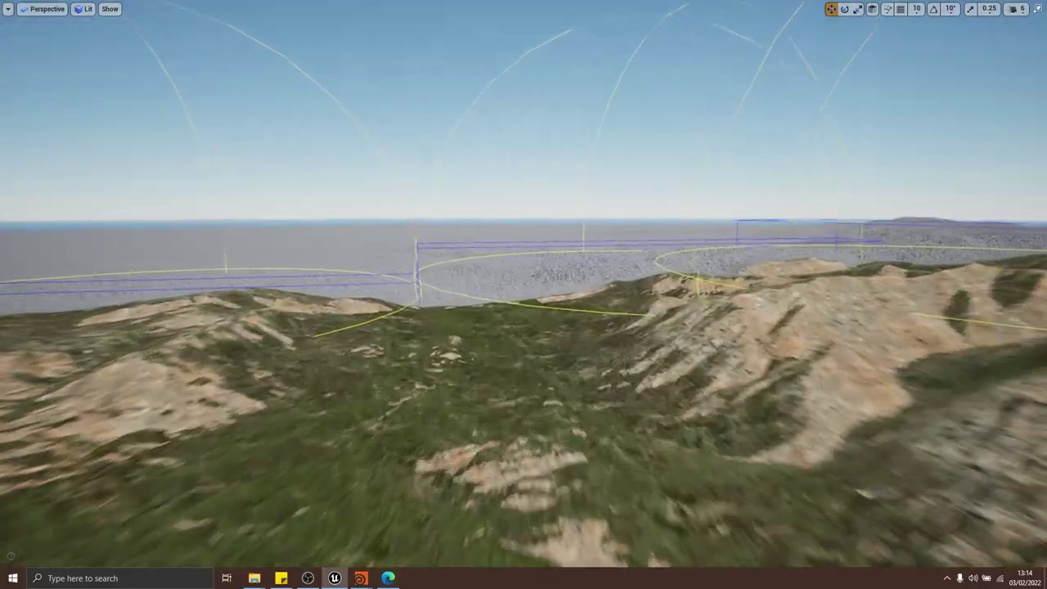
{"action": "right_click_drag", "start_coordinate": [604, 207], "coordinate": [603, 207]}
{"action": "key", "text": "Print"}
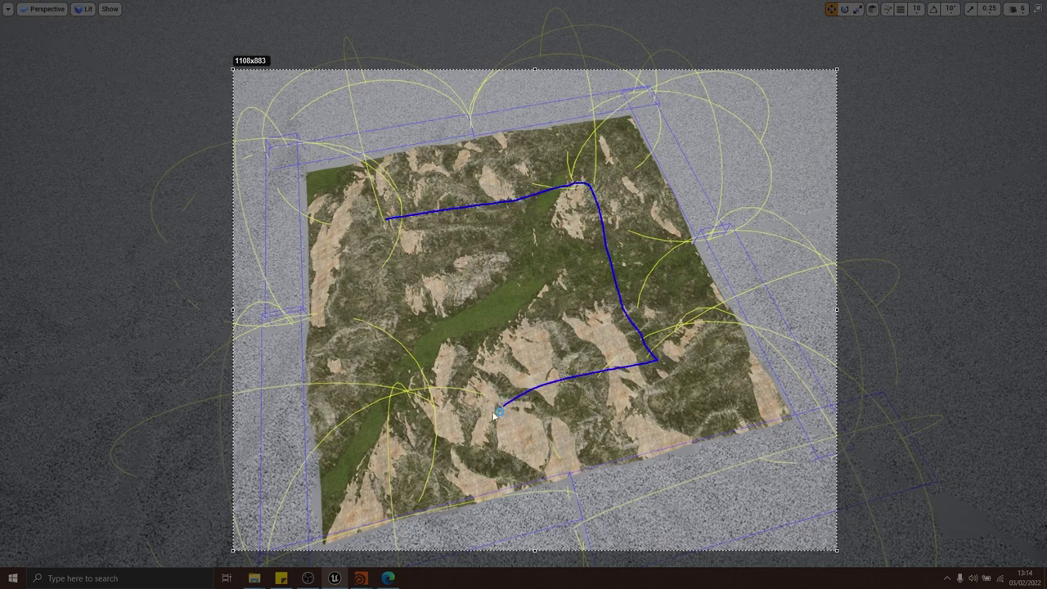
{"action": "left_click", "coordinate": [828, 561]}
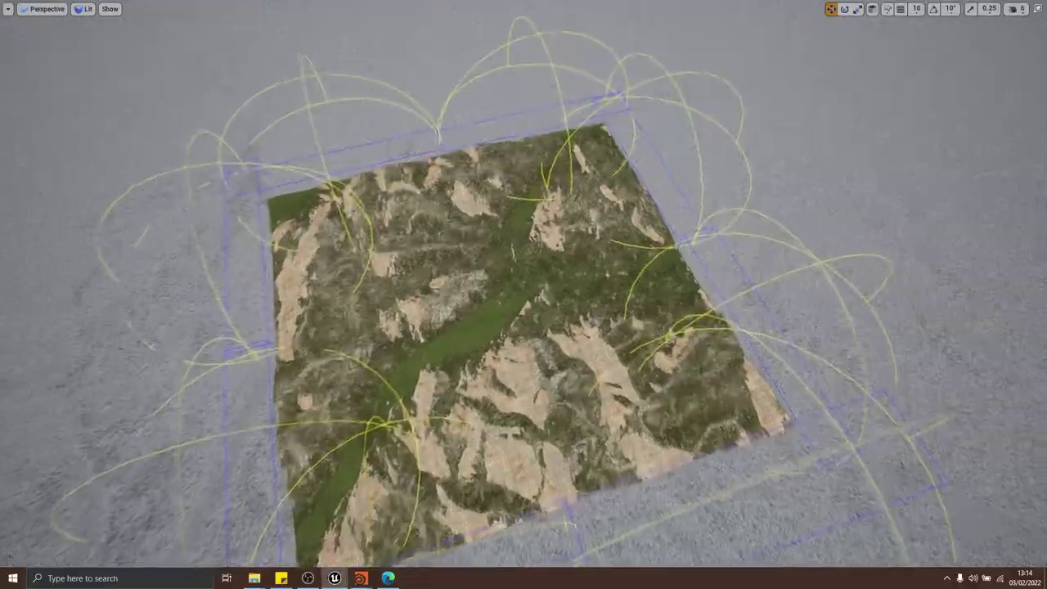
Fly low over the landscape and examine how the background slices sit behind the hills from several viewpoints
{"action": "key", "text": "w"}
{"action": "right_click_drag", "start_coordinate": [524, 294], "coordinate": [523, 295]}
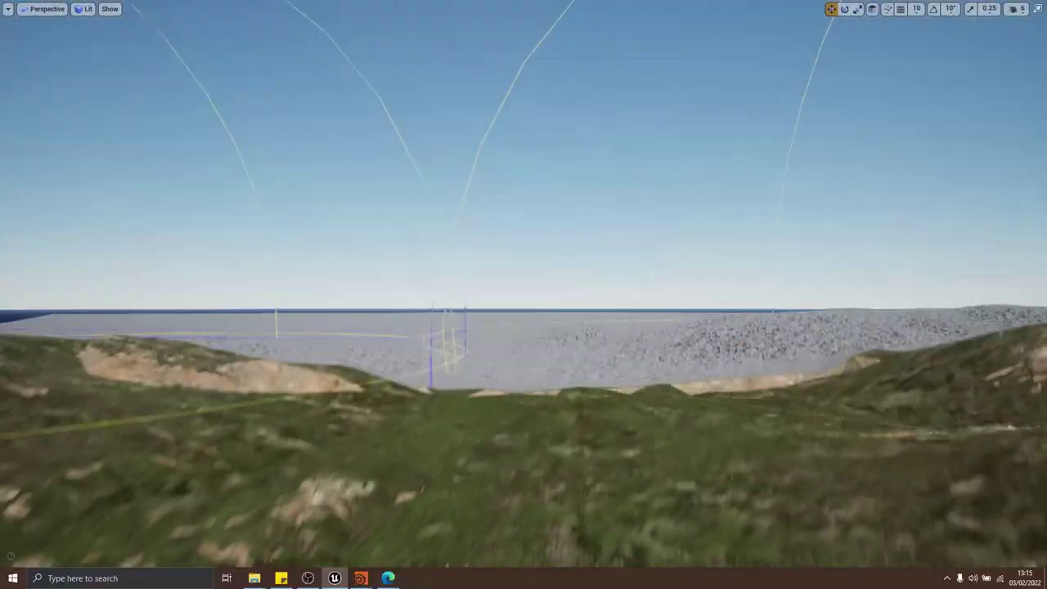
{"action": "right_click_drag", "start_coordinate": [738, 372], "coordinate": [360, 364]}
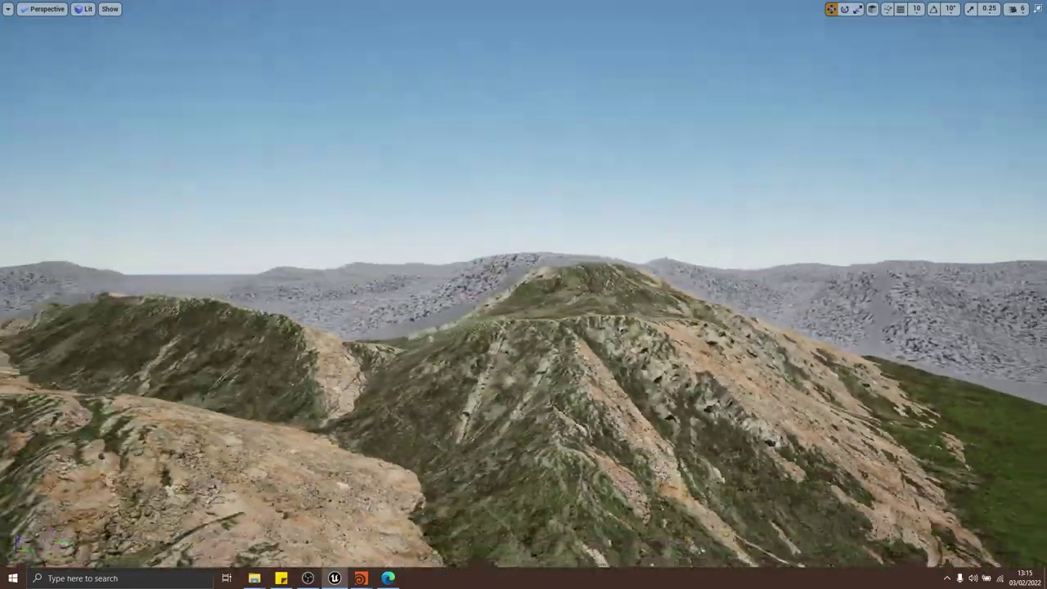
{"action": "right_click_drag", "start_coordinate": [523, 295], "coordinate": [654, 279]}
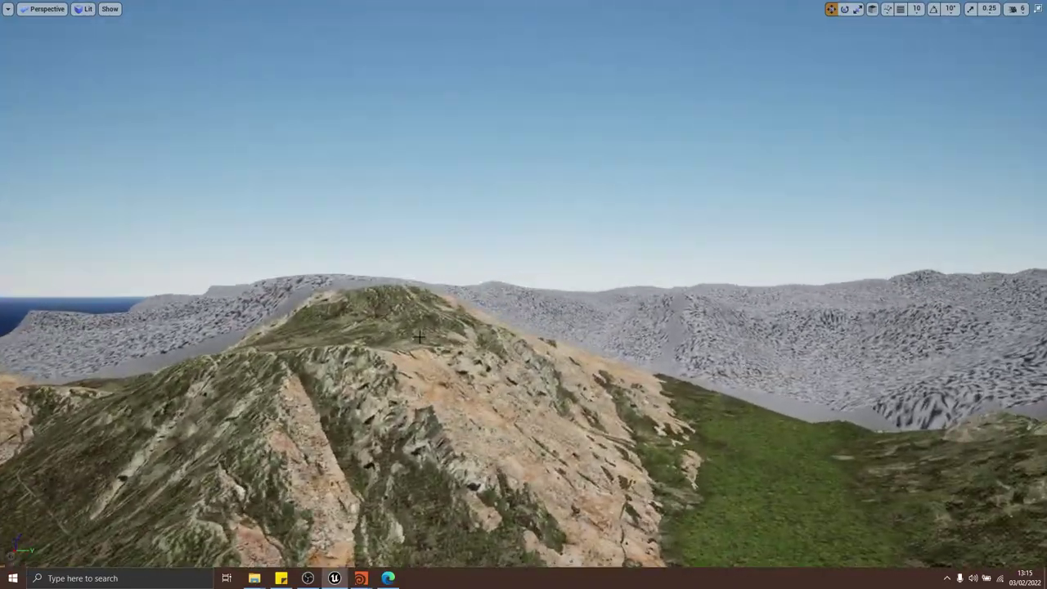
{"action": "right_click_drag", "start_coordinate": [61, 286], "coordinate": [74, 409]}
{"action": "key", "text": "s"}
{"action": "key", "text": "w"}
{"action": "key", "text": "q"}
{"action": "key", "text": "s"}
Try a Bounds Scale of 1.2 on all eight slices in SlicesNewBounds and check the view in game view
{"action": "key", "text": "F11"}
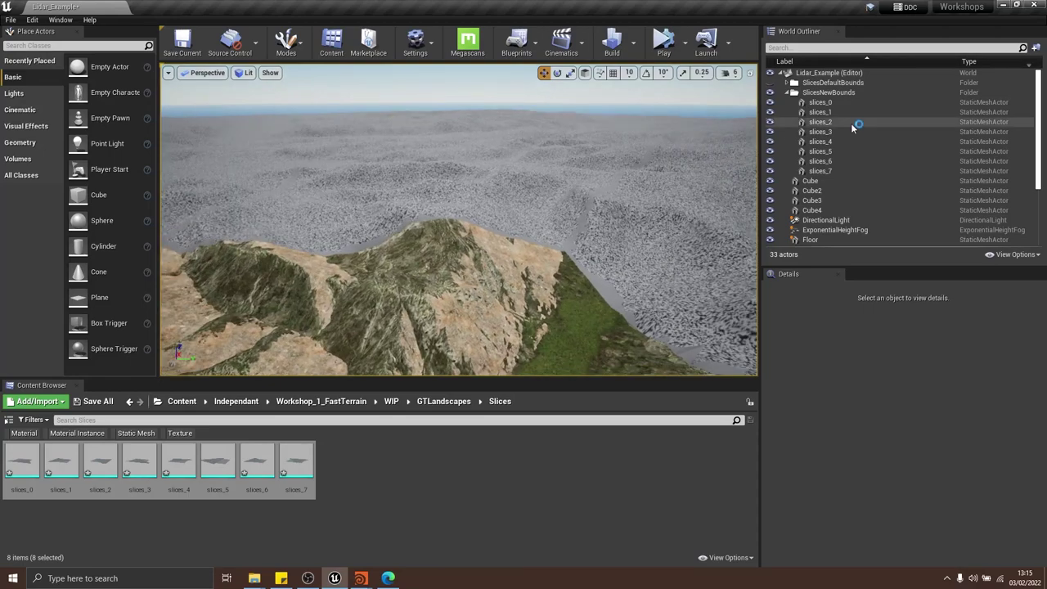
{"action": "left_click", "coordinate": [847, 104], "text": "shift"}
{"action": "left_click", "coordinate": [884, 379]}
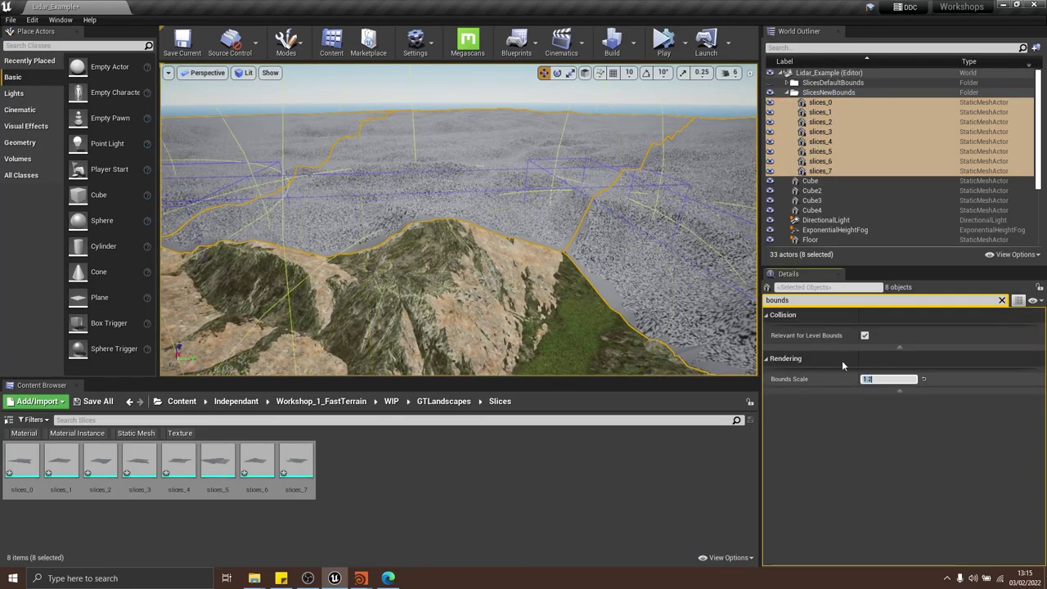
{"action": "right_click_drag", "start_coordinate": [622, 210], "coordinate": [618, 249]}
{"action": "right_click_drag", "start_coordinate": [589, 196], "coordinate": [617, 188]}
{"action": "key", "text": "F11"}
{"action": "key", "text": "w"}
{"action": "key", "text": "g"}
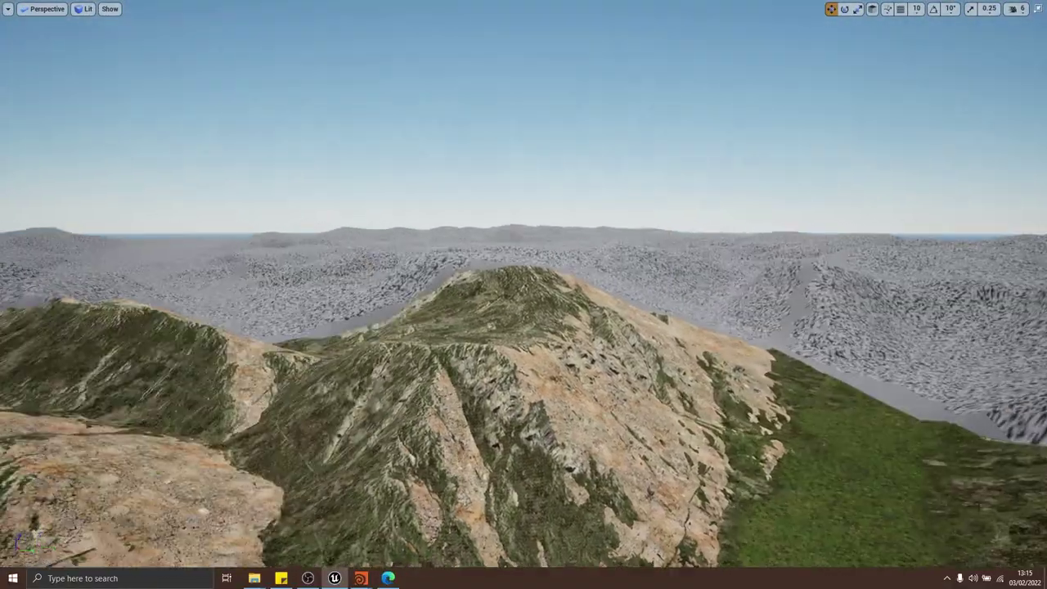
Set the Bounds Scale of all eight SlicesNewBounds slices to 1.3 and deselect them
{"action": "key", "text": "F11"}
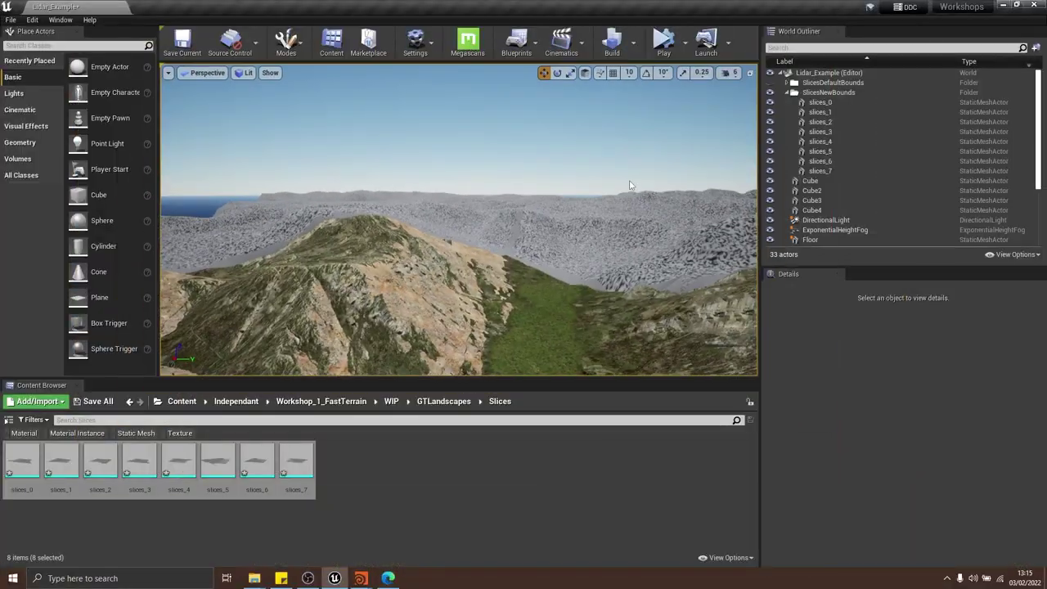
{"action": "left_click", "coordinate": [842, 171]}
{"action": "left_click", "coordinate": [842, 104], "text": "shift"}
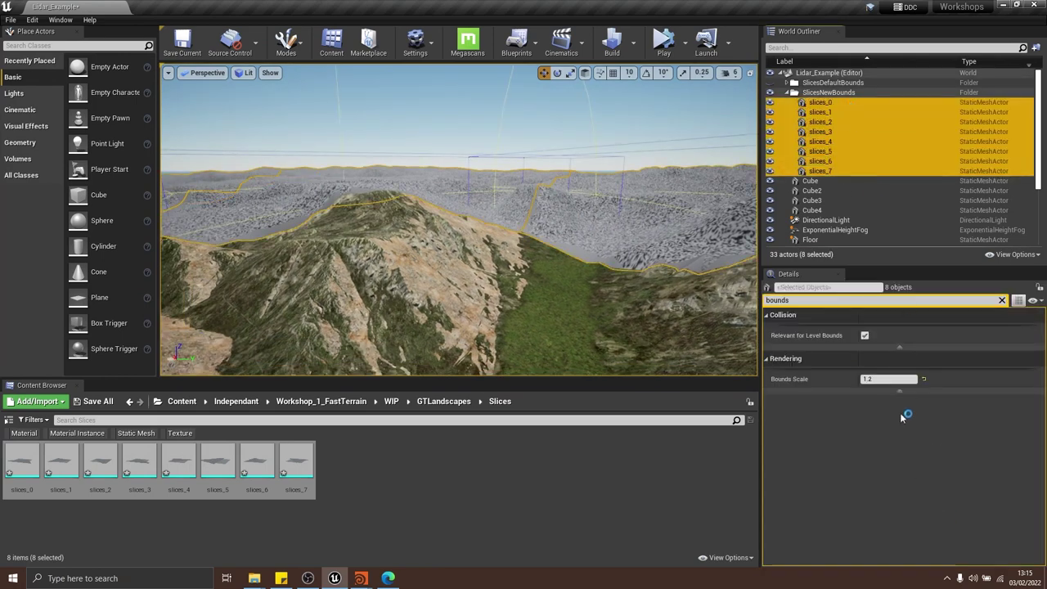
{"action": "left_click", "coordinate": [903, 380]}
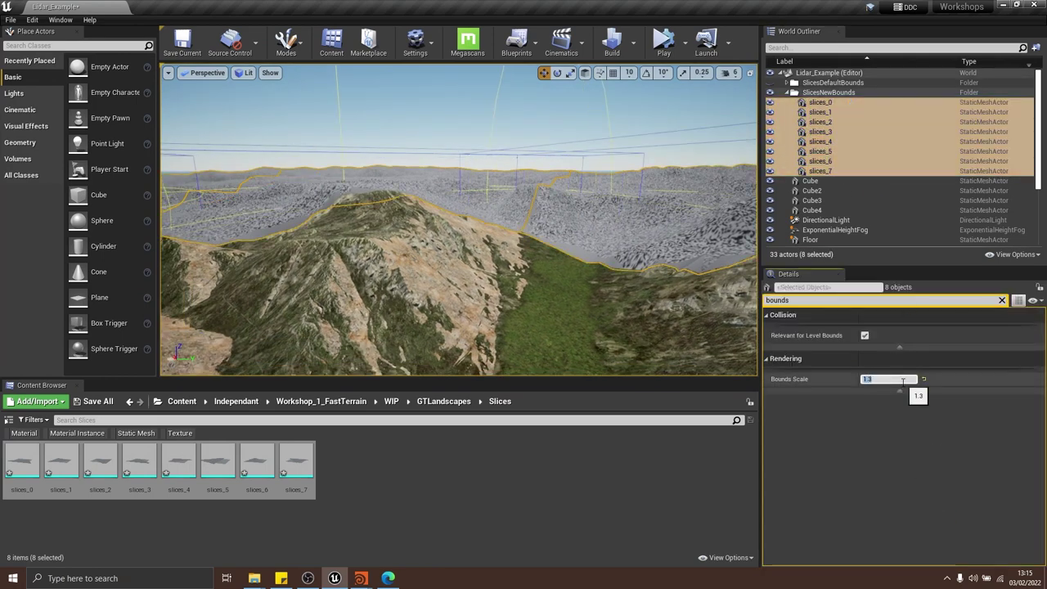
{"action": "left_click", "coordinate": [475, 99]}
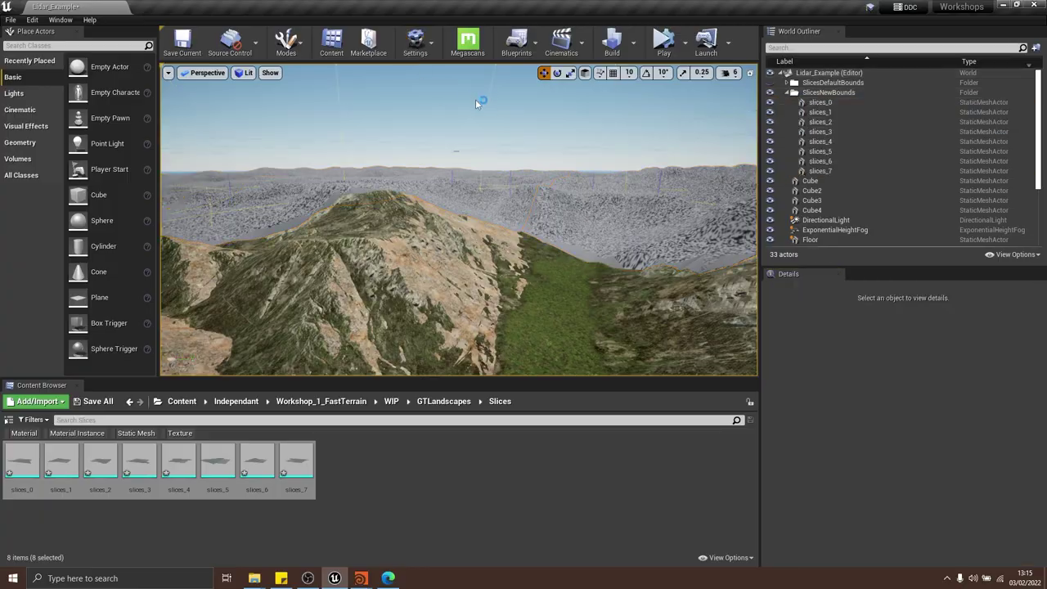
Examine the background terrain along the horizon from the landscape, freezing rendering and turning the camera to check culling
{"action": "right_click_drag", "start_coordinate": [494, 134], "coordinate": [613, 114]}
{"action": "key", "text": "F11"}
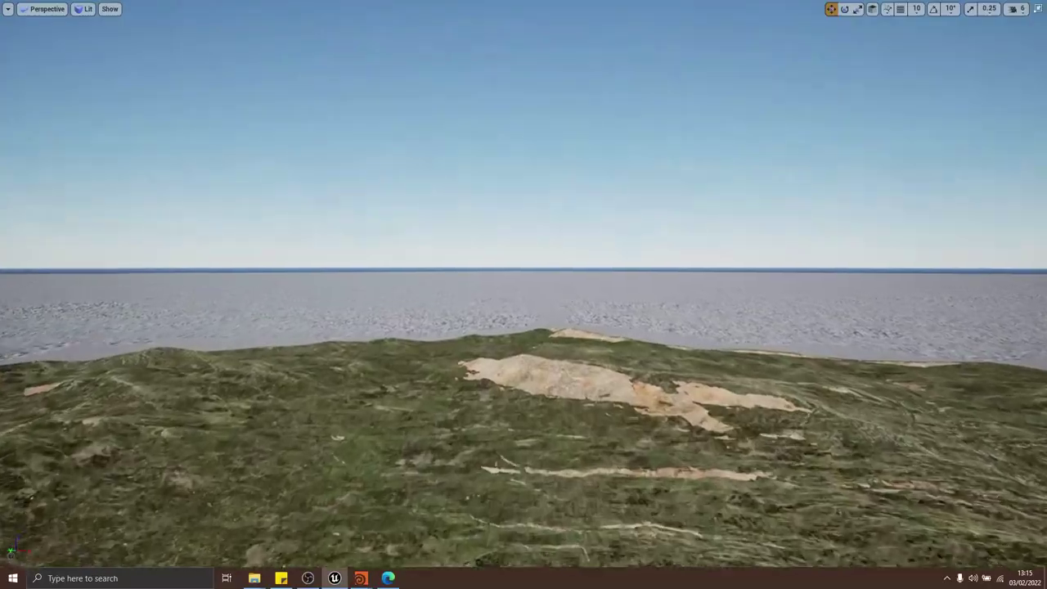
{"action": "key", "text": "w"}
{"action": "right_click_drag", "start_coordinate": [524, 294], "coordinate": [719, 309]}
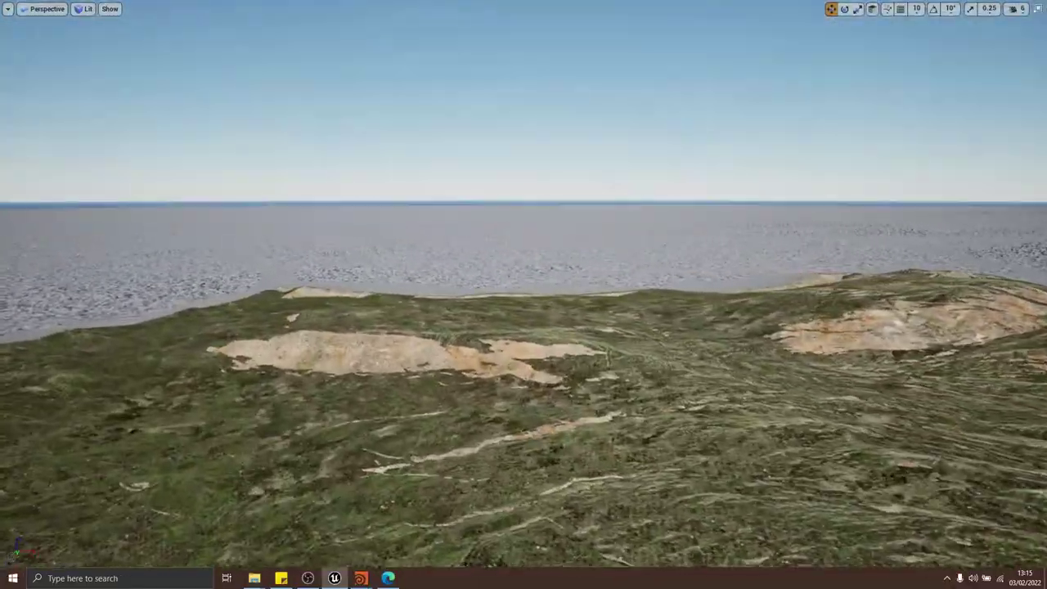
{"action": "right_click_drag", "start_coordinate": [523, 294], "coordinate": [482, 283]}
{"action": "key", "text": "w"}
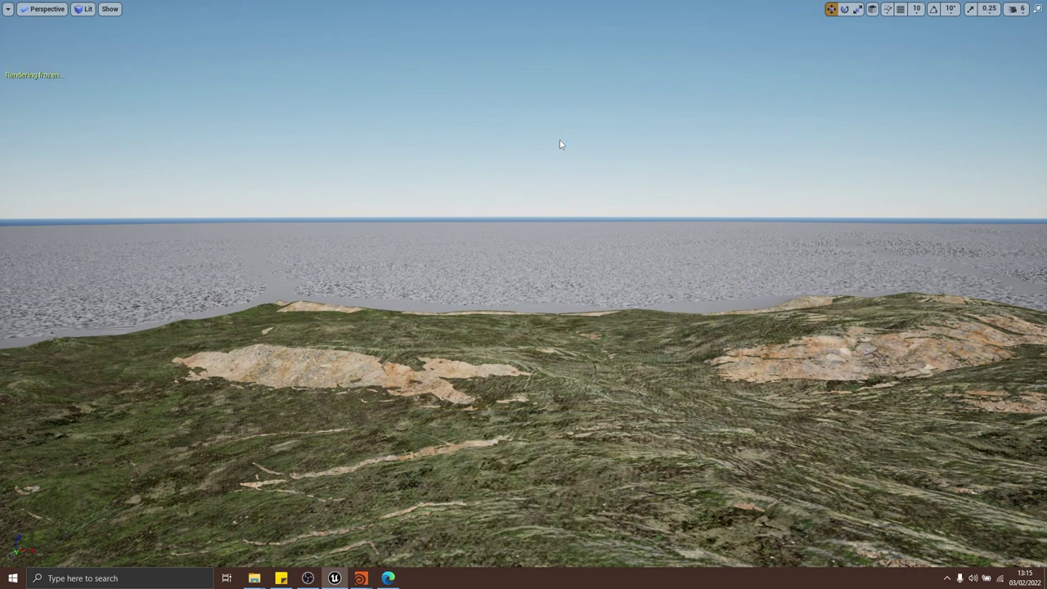
{"action": "key", "text": "s"}
{"action": "right_click_drag", "start_coordinate": [560, 140], "coordinate": [887, 163]}
{"action": "key", "text": "a"}
{"action": "key", "text": "w"}
Run freezerendering, pull the camera back outside the terrain and select individual drawn slices to examine their bounds
{"action": "key", "text": "grave"}
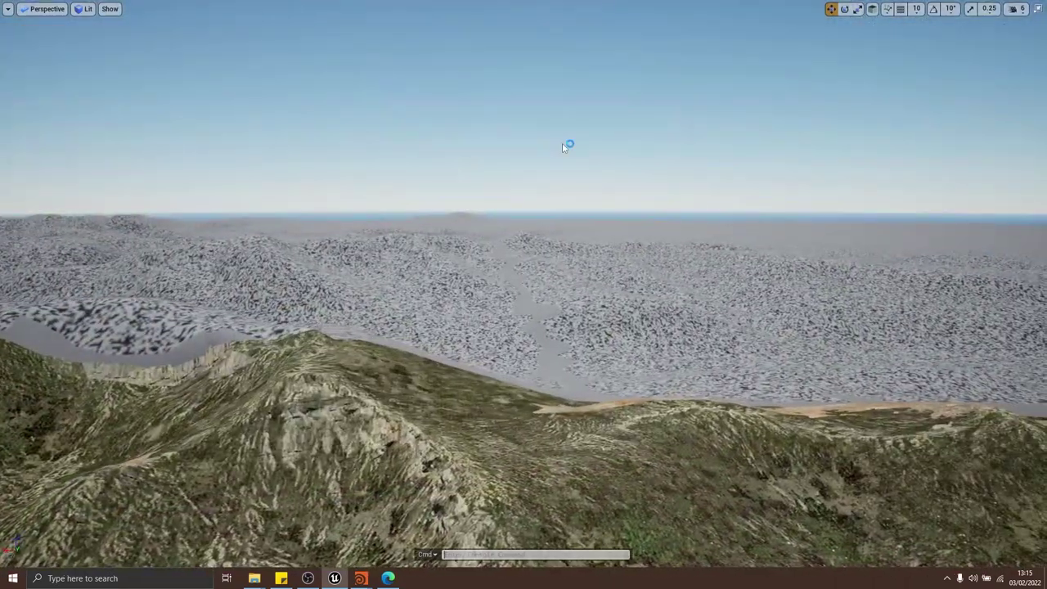
{"action": "key", "text": "Up"}
{"action": "key", "text": "Return"}
{"action": "key", "text": "s"}
{"action": "right_click_drag", "start_coordinate": [565, 145], "coordinate": [511, 139]}
{"action": "key", "text": "w"}
{"action": "left_click", "coordinate": [802, 188]}
{"action": "left_click", "coordinate": [589, 188]}
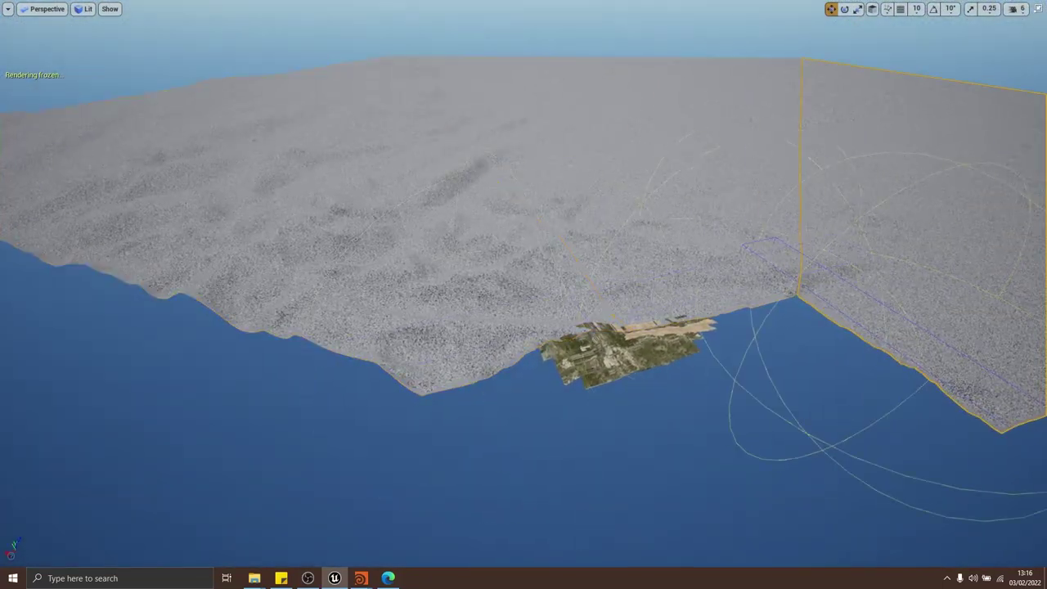
{"action": "right_click_drag", "start_coordinate": [771, 150], "coordinate": [789, 163]}
{"action": "left_click", "coordinate": [688, 149]}
{"action": "left_click", "coordinate": [605, 138]}
{"action": "mouse_move", "coordinate": [605, 139]}
{"action": "right_mouse_down"}
{"action": "mouse_move", "coordinate": [703, 66]}
{"action": "mouse_move", "coordinate": [606, 138]}
{"action": "mouse_move", "coordinate": [592, 134]}
{"action": "right_mouse_up"}
Display the rendering statistics with the console command stat rhi
{"action": "key", "text": "grave"}
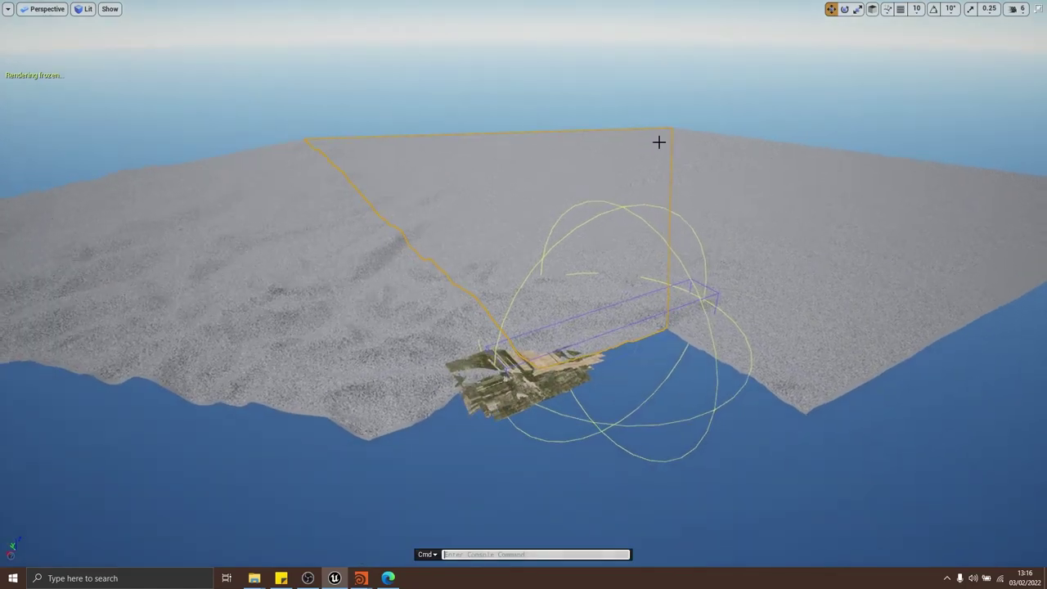
{"action": "type", "text": "stat rhi"}
{"action": "key", "text": "Return"}
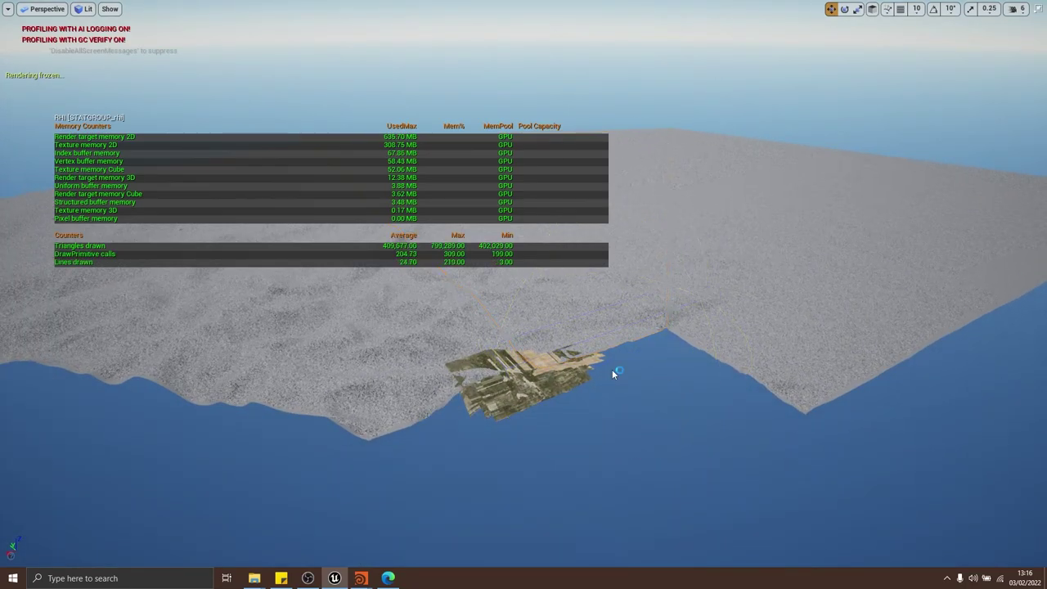
Run freezerendering again and hide the landscape, leaving only the background slices
{"action": "key", "text": "grave"}
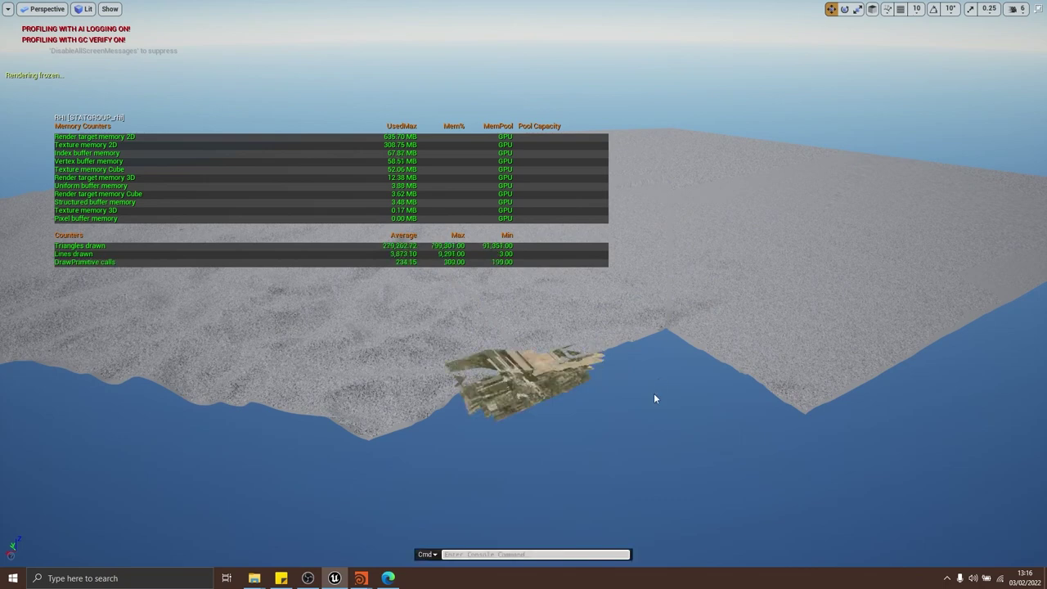
{"action": "type", "text": "freezer"}
{"action": "key", "text": "Return"}
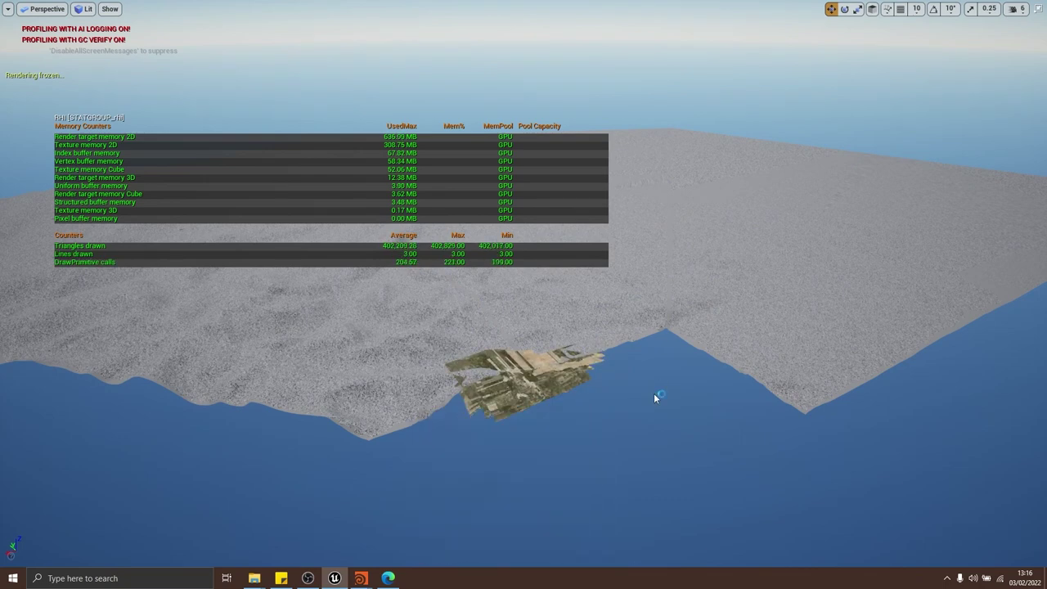
{"action": "left_click", "coordinate": [574, 389]}
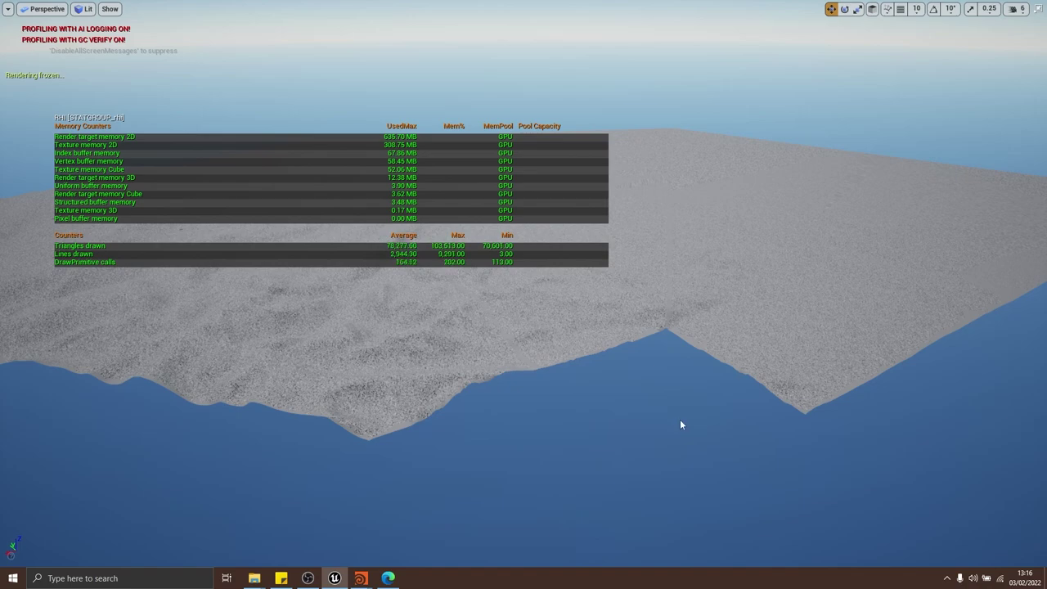
View the background slices in wireframe and return the viewport to lit shading
{"action": "key", "text": "w"}
{"action": "mouse_move", "coordinate": [446, 264]}
{"action": "right_mouse_down"}
{"action": "mouse_move", "coordinate": [446, 368]}
{"action": "mouse_move", "coordinate": [442, 270]}
{"action": "mouse_move", "coordinate": [472, 201]}
{"action": "mouse_move", "coordinate": [421, 200]}
{"action": "right_mouse_up"}
{"action": "key", "text": "alt+2"}
{"action": "mouse_move", "coordinate": [525, 297]}
{"action": "right_mouse_down"}
{"action": "mouse_move", "coordinate": [638, 299]}
{"action": "mouse_move", "coordinate": [761, 368]}
{"action": "mouse_move", "coordinate": [605, 307]}
{"action": "mouse_move", "coordinate": [458, 302]}
{"action": "mouse_move", "coordinate": [523, 286]}
{"action": "mouse_move", "coordinate": [556, 310]}
{"action": "mouse_move", "coordinate": [577, 292]}
{"action": "right_mouse_up"}
{"action": "key", "text": "alt+4"}
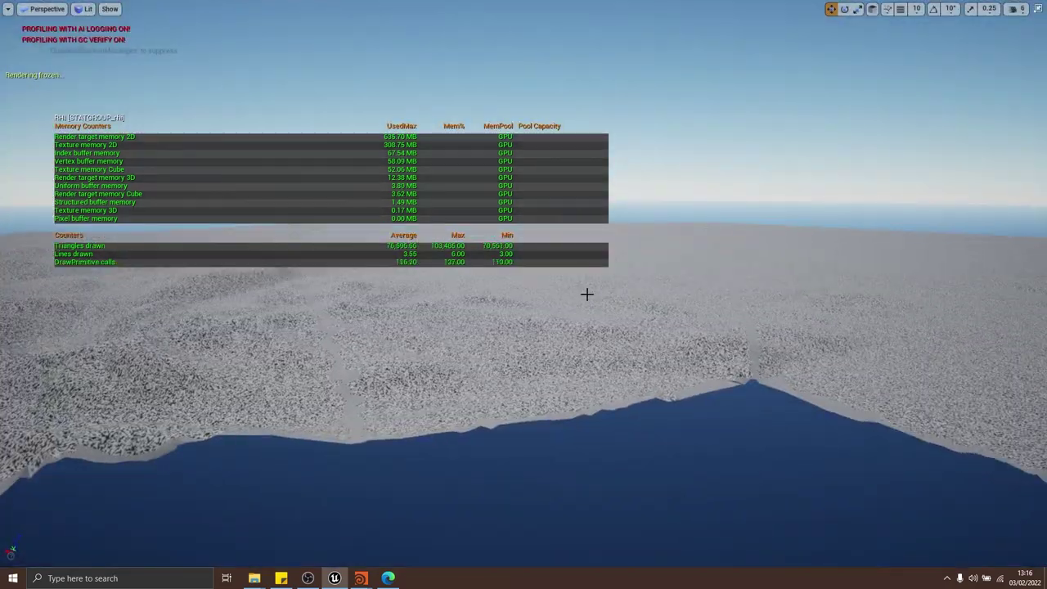
Unfreeze rendering with freezerendering and examine the slices' triangle and draw call statistics from ground level
{"action": "key", "text": "Up"}
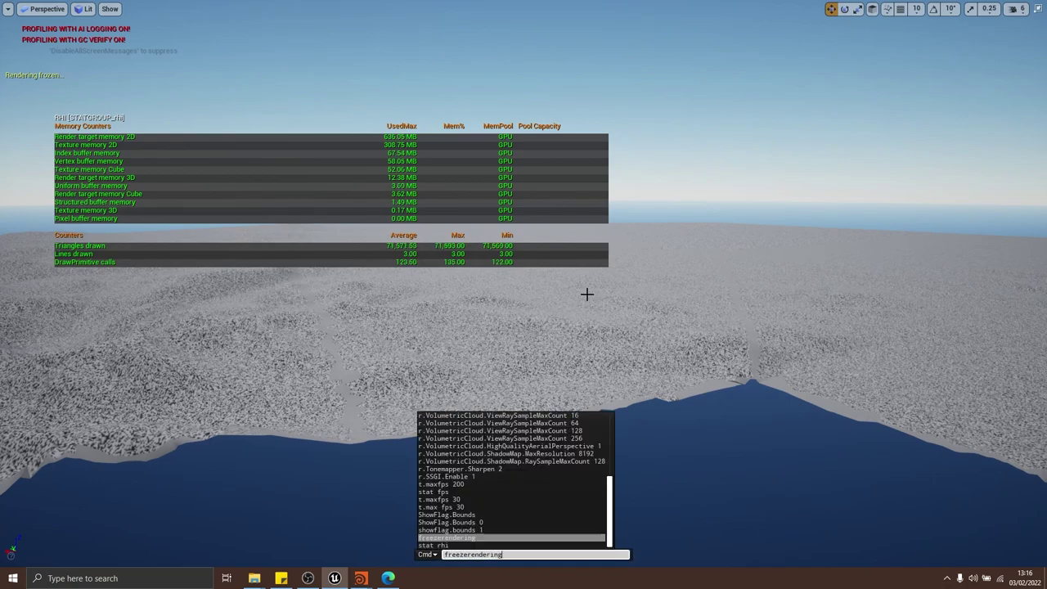
{"action": "key", "text": "Return"}
{"action": "right_click_drag", "start_coordinate": [587, 294], "coordinate": [590, 323]}
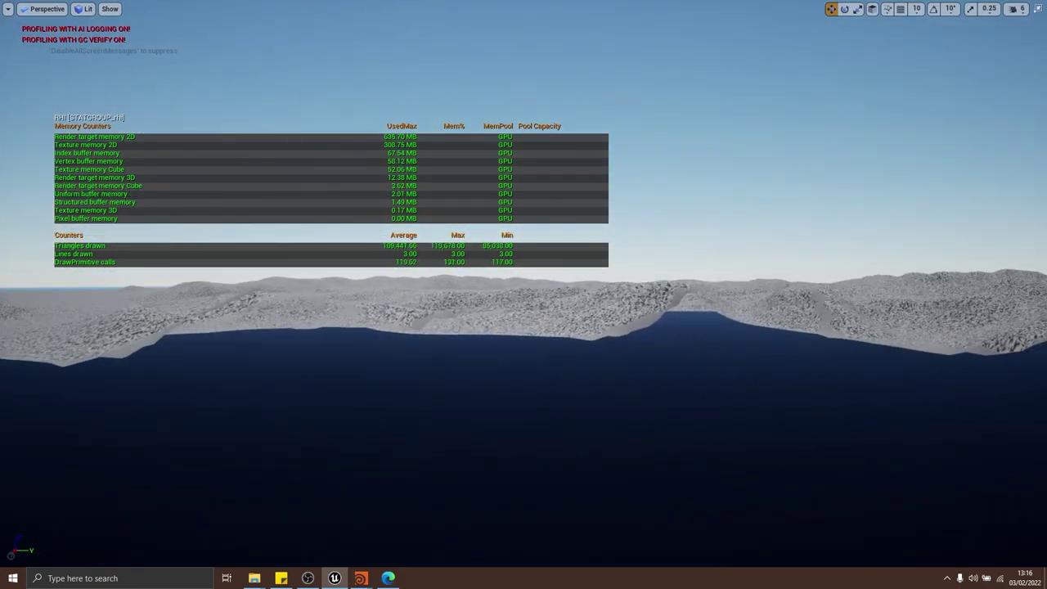
Inspect the background slices in wireframe from near ground level and return the viewport to lit shading
{"action": "right_click_drag", "start_coordinate": [963, 497], "coordinate": [964, 475]}
{"action": "right_click_drag", "start_coordinate": [523, 294], "coordinate": [991, 314]}
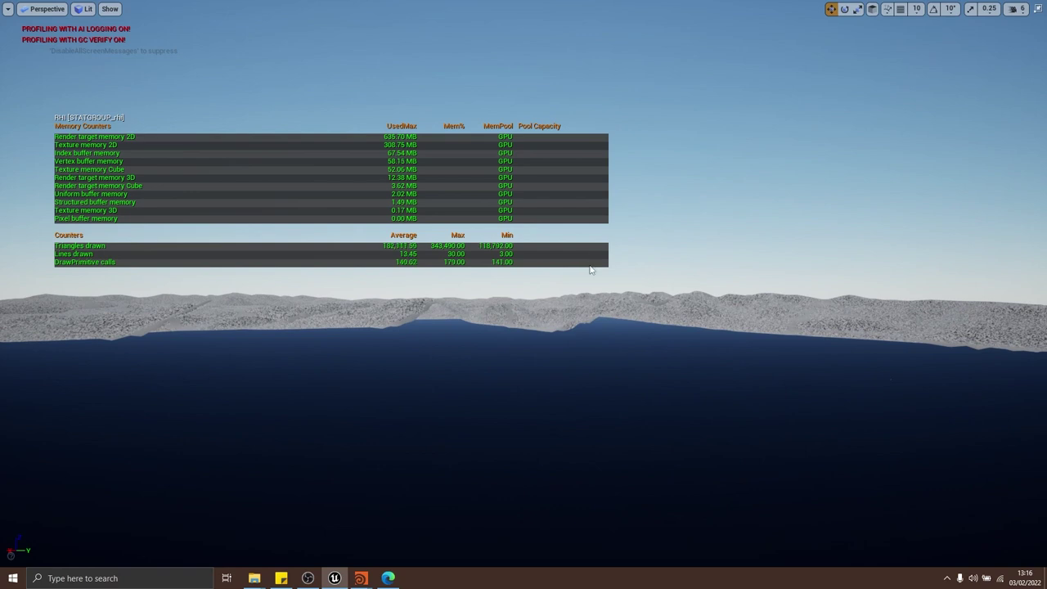
{"action": "key", "text": "alt+2"}
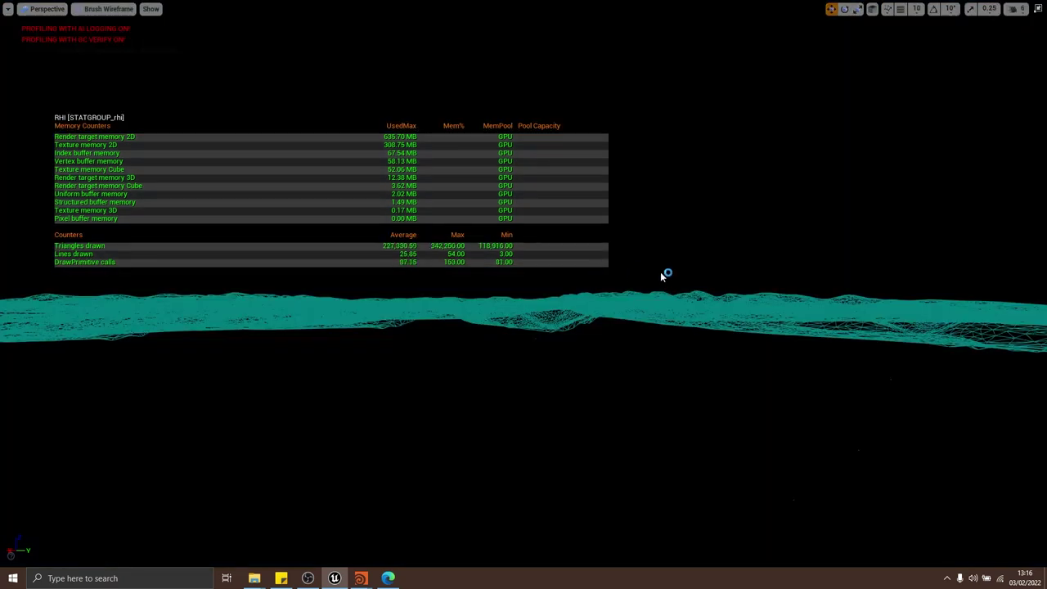
{"action": "key", "text": "alt+4"}
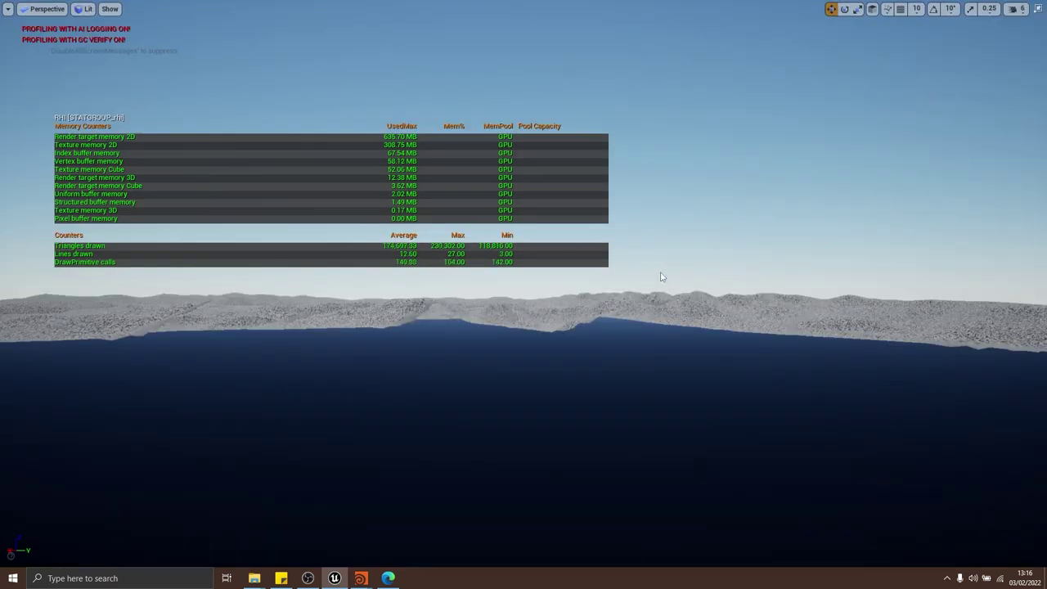
Turn off the rendering statistics overlay with the console command stat rhi
{"action": "right_click_drag", "start_coordinate": [665, 270], "coordinate": [679, 327]}
{"action": "key", "text": "grave"}
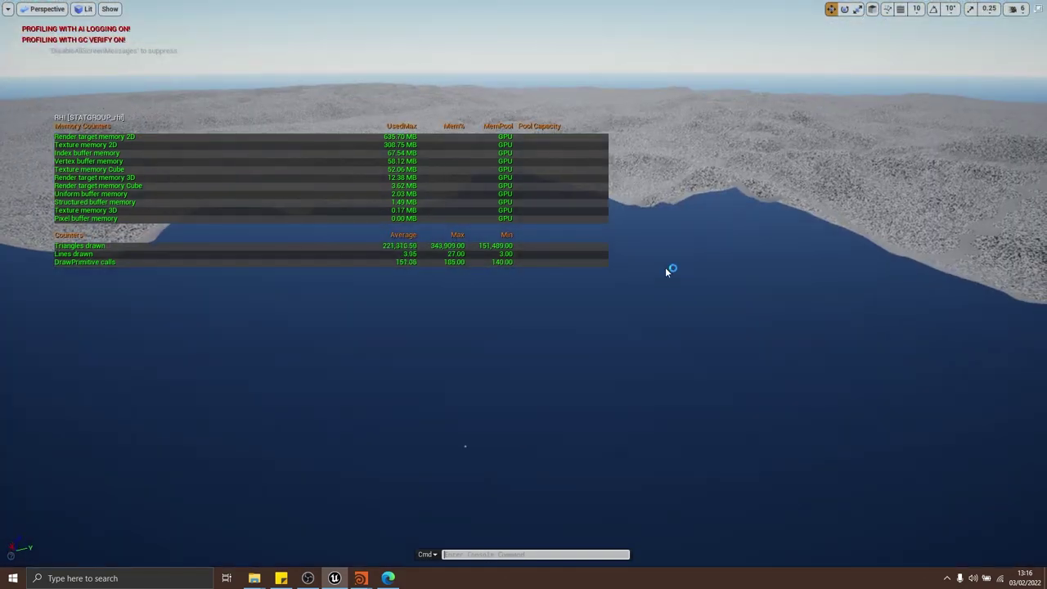
{"action": "type", "text": "star"}
{"action": "key", "text": "Return"}
{"action": "mouse_move", "coordinate": [675, 260]}
{"action": "right_mouse_down"}
{"action": "mouse_move", "coordinate": [676, 343]}
{"action": "mouse_move", "coordinate": [676, 264]}
{"action": "right_mouse_up"}
{"action": "key", "text": "grave"}
{"action": "type", "text": "stat"}
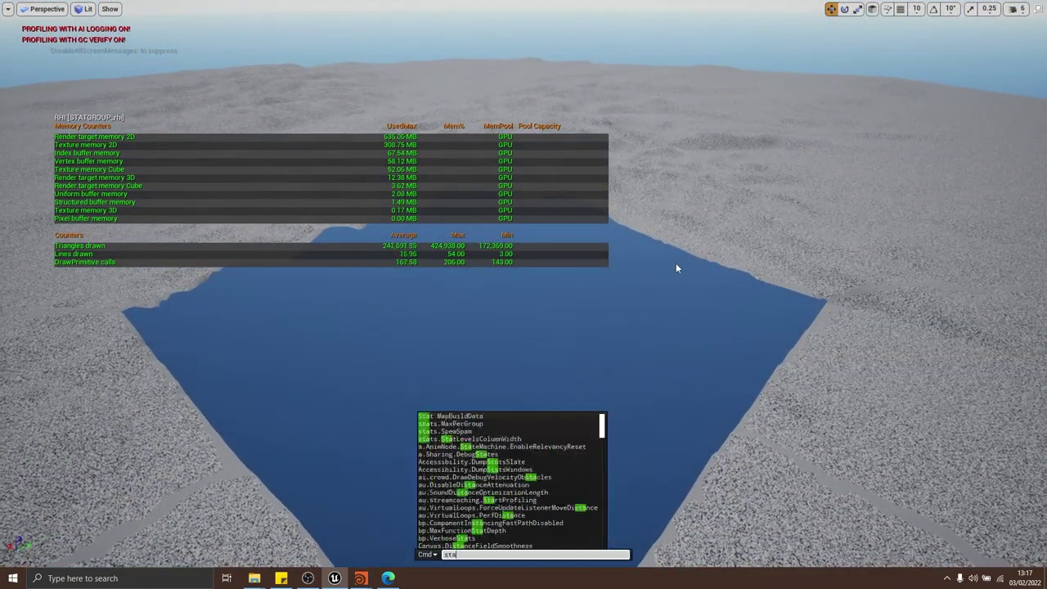
{"action": "key", "text": "Return"}
{"action": "key", "text": "grave"}
{"action": "type", "text": "stat rhi"}
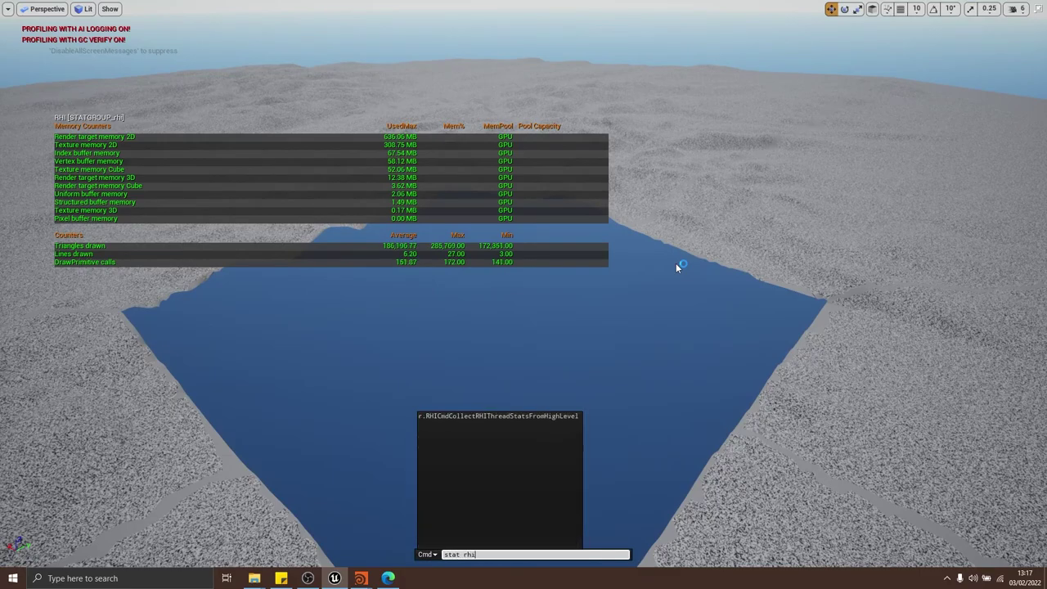
{"action": "key", "text": "Return"}
Set the viewport camera speed to 7 and frame the entire ring of background slices from above
{"action": "mouse_move", "coordinate": [675, 263]}
{"action": "right_mouse_down"}
{"action": "mouse_move", "coordinate": [605, 352]}
{"action": "mouse_move", "coordinate": [676, 262]}
{"action": "right_mouse_up"}
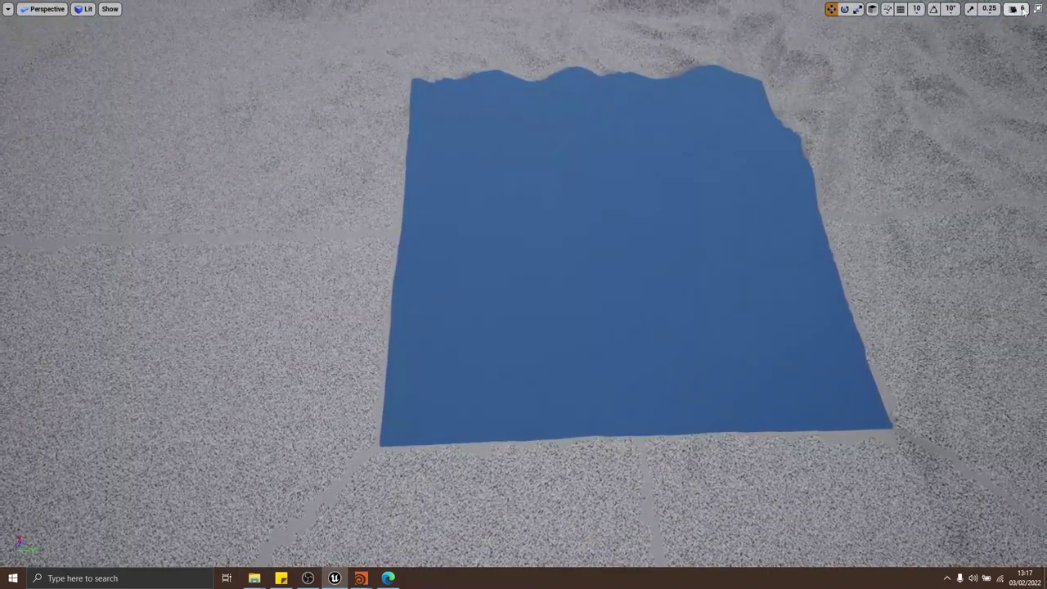
{"action": "left_click", "coordinate": [1016, 9]}
{"action": "left_click_drag", "start_coordinate": [1010, 34], "coordinate": [1018, 34]}
{"action": "right_click_drag", "start_coordinate": [883, 139], "coordinate": [908, 192]}
{"action": "key", "text": "s"}
{"action": "right_click_drag", "start_coordinate": [676, 262], "coordinate": [675, 263]}
Select three adjacent background slices to show their extents, and clear the selection
{"action": "left_click", "coordinate": [667, 155]}
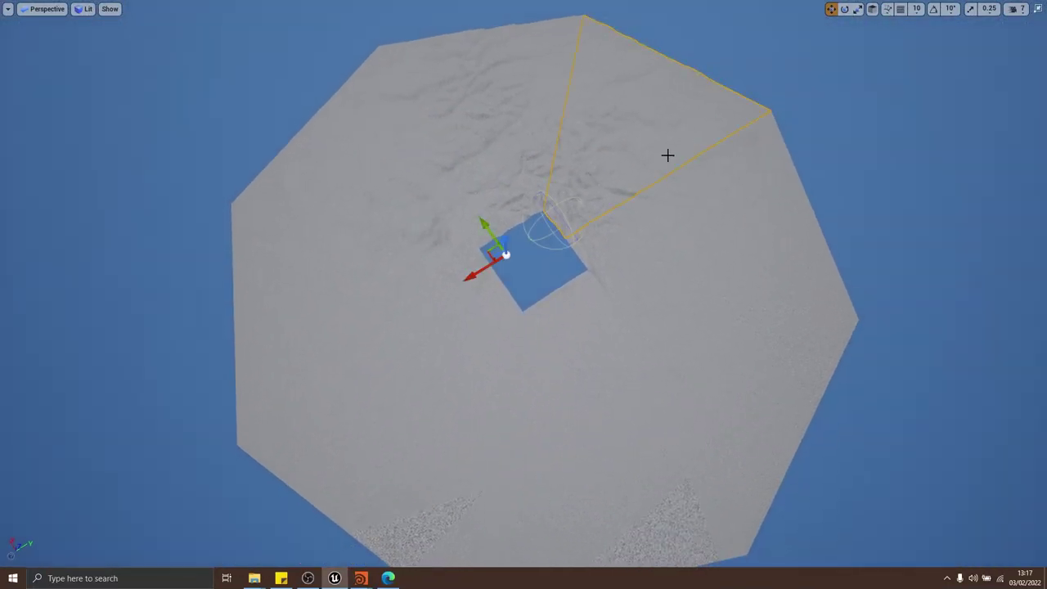
{"action": "left_click", "coordinate": [685, 225], "text": "ctrl"}
{"action": "left_click", "coordinate": [733, 337], "text": "ctrl"}
{"action": "left_click", "coordinate": [870, 148]}
Capture a screen region of about 1467x1004 pixels around the whole terrain ring for annotation
{"action": "right_click_drag", "start_coordinate": [869, 148], "coordinate": [846, 132]}
{"action": "key", "text": "Print"}
{"action": "left_click_drag", "start_coordinate": [184, 25], "coordinate": [983, 571]}
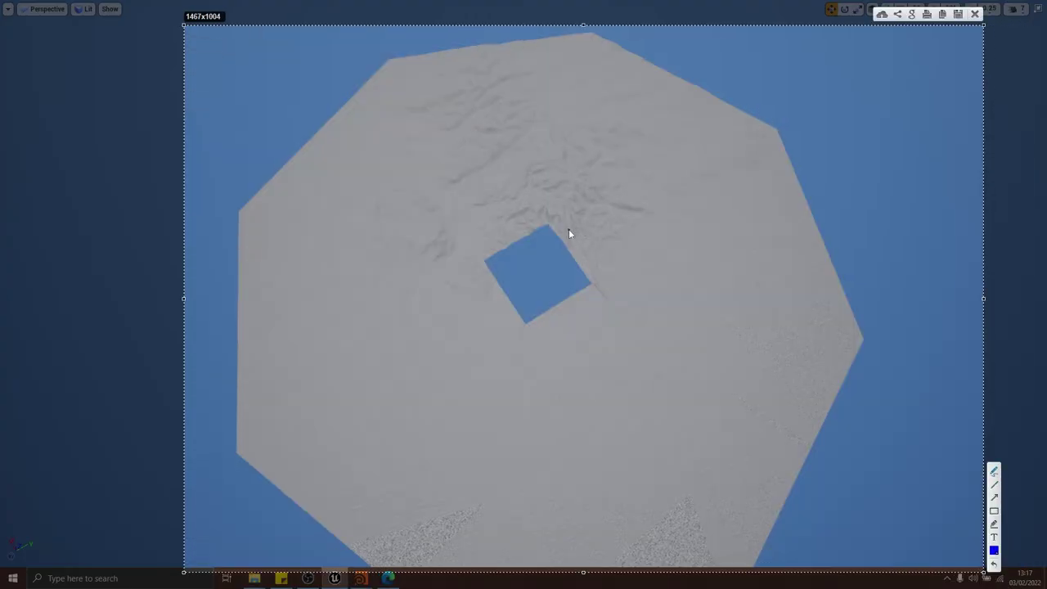
Sketch blue freehand lines on the capture outlining an inner ring of terrain cells around the central square opening
{"action": "left_click_drag", "start_coordinate": [548, 226], "coordinate": [537, 166]}
{"action": "mouse_move", "coordinate": [546, 220]}
{"action": "left_mouse_down"}
{"action": "mouse_move", "coordinate": [496, 170]}
{"action": "mouse_move", "coordinate": [479, 245]}
{"action": "left_mouse_up"}
{"action": "left_click_drag", "start_coordinate": [486, 147], "coordinate": [417, 61]}
{"action": "left_click_drag", "start_coordinate": [372, 82], "coordinate": [452, 179]}
{"action": "left_click_drag", "start_coordinate": [546, 219], "coordinate": [792, 96]}
{"action": "mouse_move", "coordinate": [489, 148]}
{"action": "left_mouse_down"}
{"action": "mouse_move", "coordinate": [597, 174]}
{"action": "mouse_move", "coordinate": [662, 266]}
{"action": "mouse_move", "coordinate": [605, 277]}
{"action": "mouse_move", "coordinate": [707, 301]}
{"action": "mouse_move", "coordinate": [669, 275]}
{"action": "left_mouse_up"}
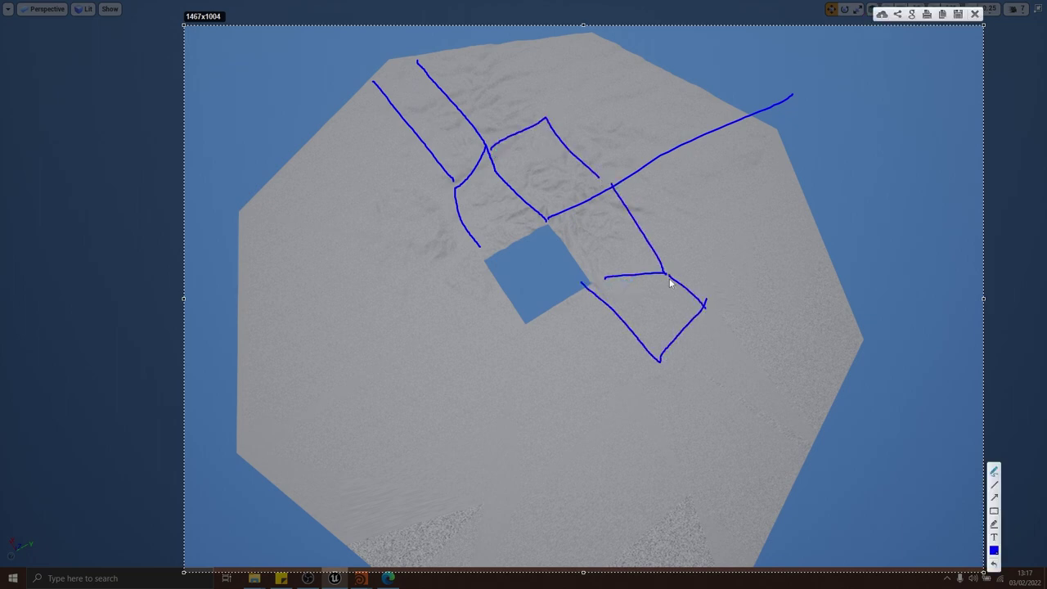
{"action": "mouse_move", "coordinate": [672, 348]}
{"action": "left_mouse_down"}
{"action": "mouse_move", "coordinate": [602, 386]}
{"action": "mouse_move", "coordinate": [515, 292]}
{"action": "left_mouse_up"}
{"action": "mouse_move", "coordinate": [596, 381]}
{"action": "left_mouse_down"}
{"action": "mouse_move", "coordinate": [517, 404]}
{"action": "mouse_move", "coordinate": [511, 319]}
{"action": "left_mouse_up"}
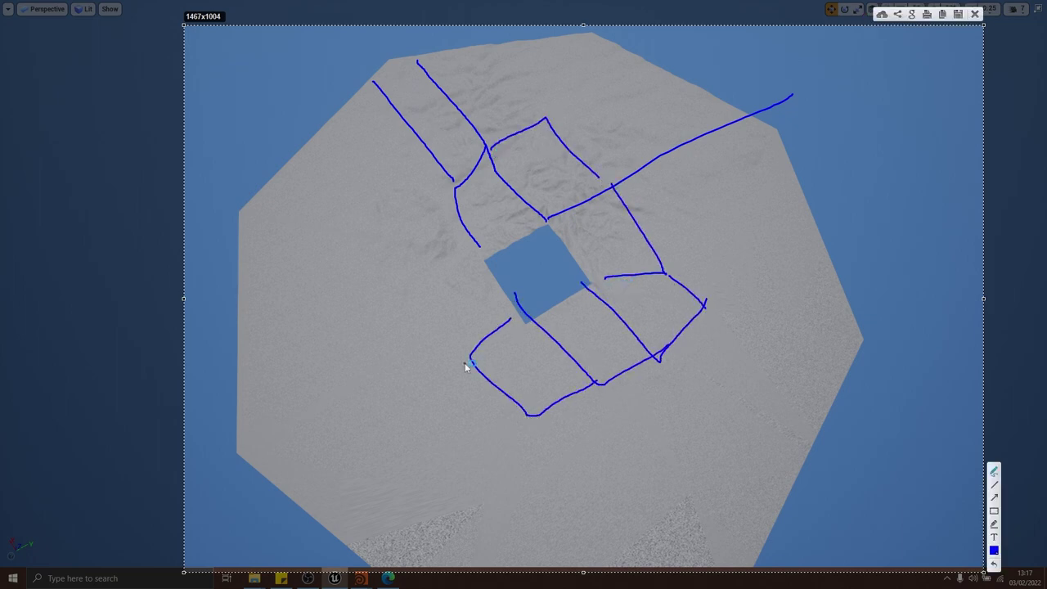
{"action": "left_click_drag", "start_coordinate": [468, 360], "coordinate": [470, 256]}
{"action": "mouse_move", "coordinate": [436, 195]}
{"action": "left_mouse_down"}
{"action": "mouse_move", "coordinate": [404, 218]}
{"action": "mouse_move", "coordinate": [437, 287]}
{"action": "left_mouse_up"}
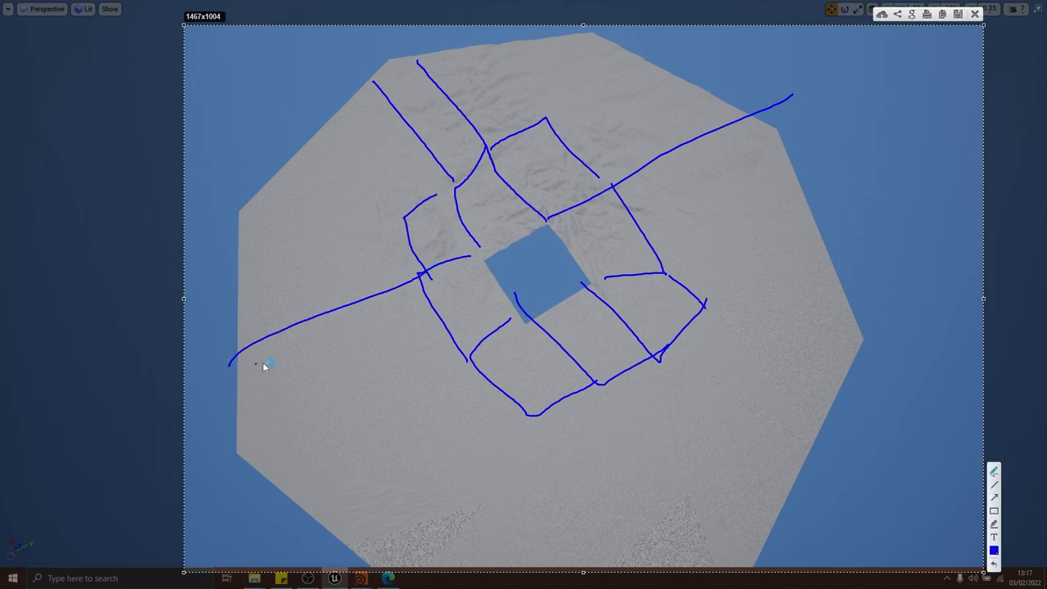
Draw blue lines outward from the inner ring's corners to divide the outer terrain into separate slices
{"action": "left_click_drag", "start_coordinate": [464, 359], "coordinate": [289, 473]}
{"action": "left_click_drag", "start_coordinate": [524, 421], "coordinate": [370, 564]}
{"action": "left_click_drag", "start_coordinate": [550, 413], "coordinate": [687, 579]}
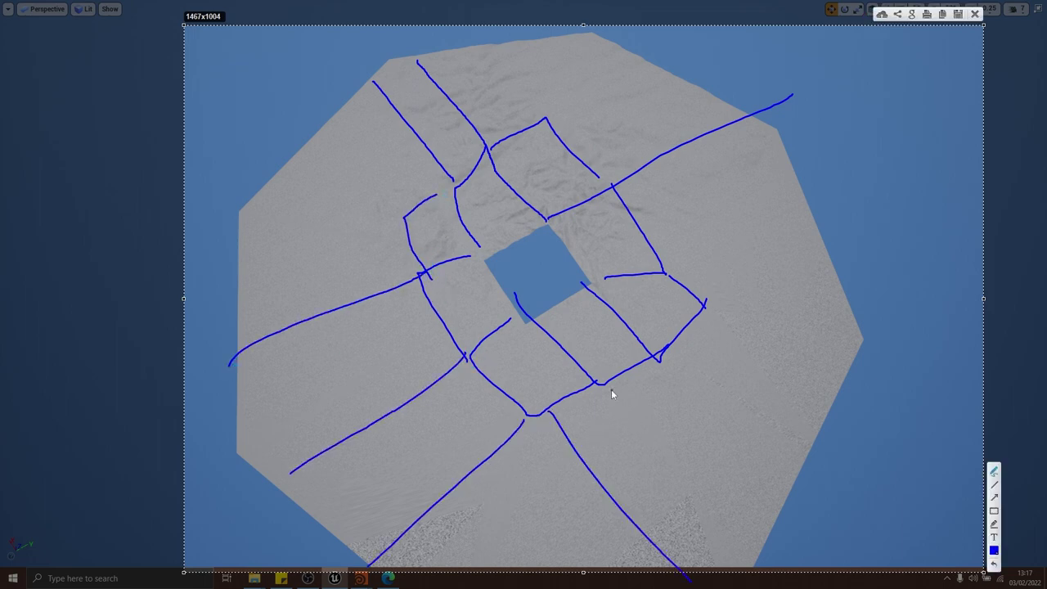
{"action": "left_click_drag", "start_coordinate": [643, 358], "coordinate": [759, 549]}
{"action": "left_click_drag", "start_coordinate": [612, 391], "coordinate": [857, 523]}
{"action": "left_click_drag", "start_coordinate": [703, 301], "coordinate": [885, 458]}
{"action": "left_click_drag", "start_coordinate": [662, 270], "coordinate": [781, 155]}
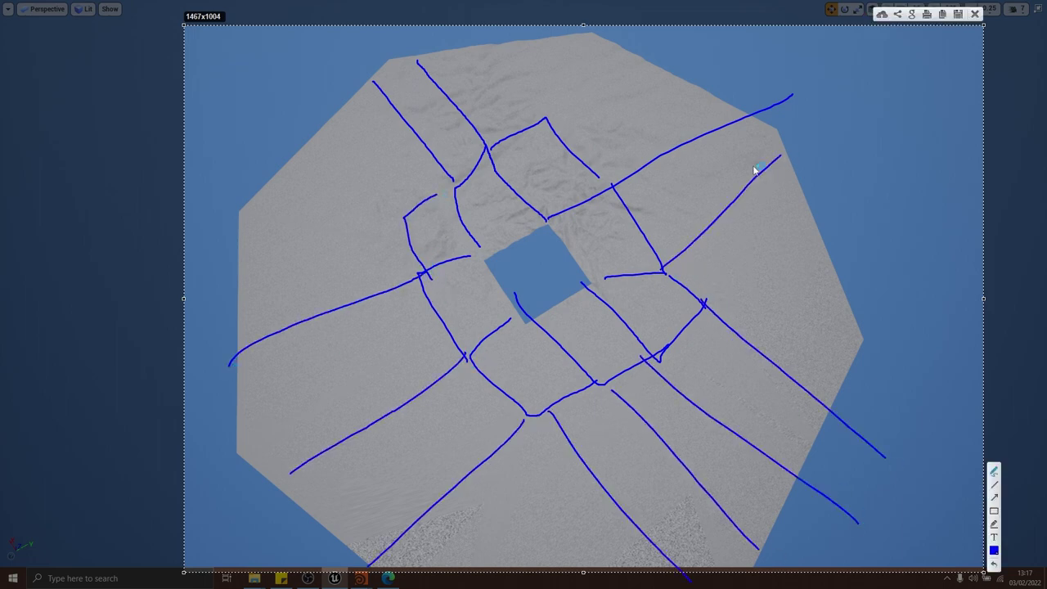
{"action": "left_click_drag", "start_coordinate": [710, 292], "coordinate": [813, 198]}
{"action": "left_click_drag", "start_coordinate": [544, 119], "coordinate": [684, 33]}
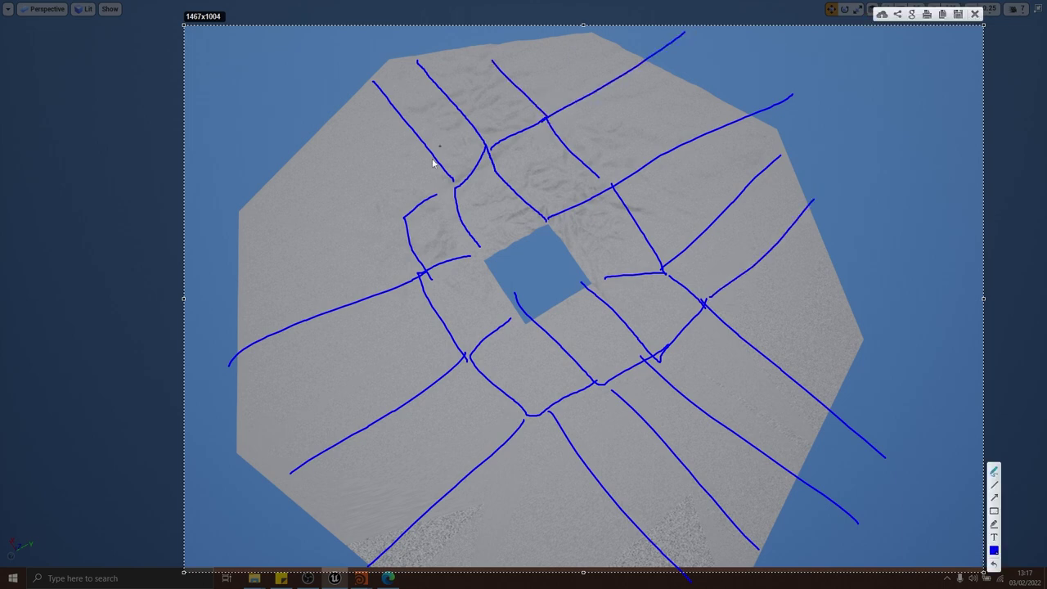
{"action": "left_click_drag", "start_coordinate": [405, 217], "coordinate": [292, 109]}
{"action": "left_click_drag", "start_coordinate": [413, 209], "coordinate": [251, 289]}
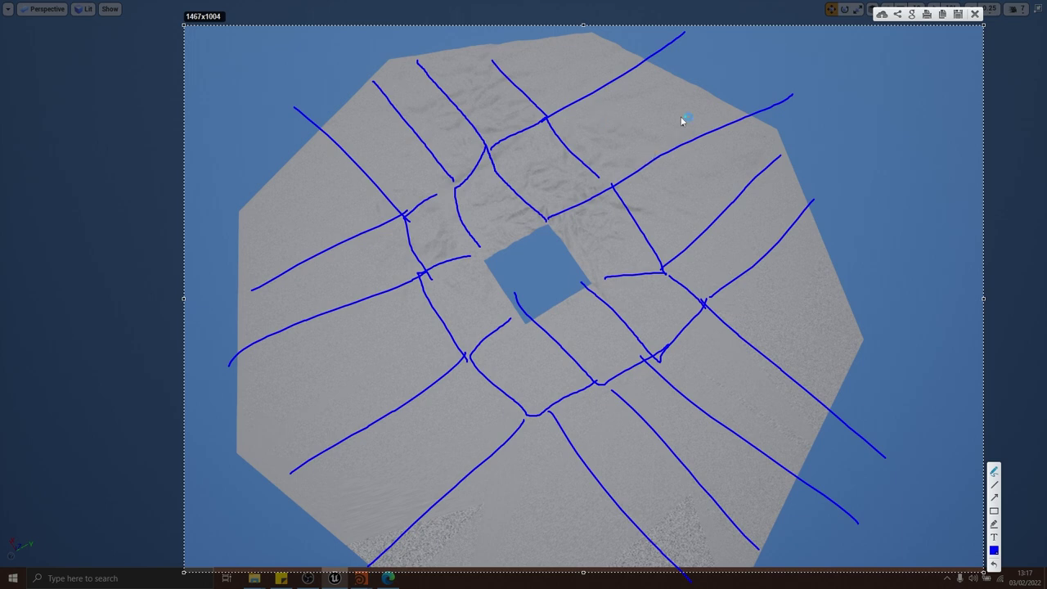
Scribble over sample cells beside the central opening to mark them within the sketched subdivision
{"action": "left_click_drag", "start_coordinate": [561, 114], "coordinate": [578, 149]}
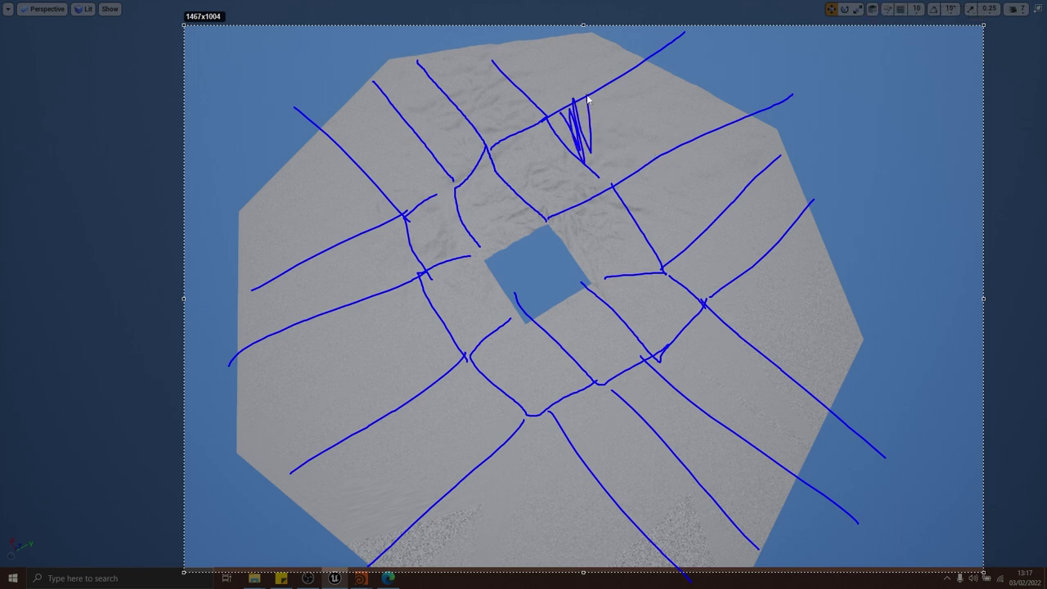
{"action": "mouse_move", "coordinate": [587, 99]}
{"action": "left_mouse_down"}
{"action": "mouse_move", "coordinate": [620, 122]}
{"action": "mouse_move", "coordinate": [627, 150]}
{"action": "left_mouse_up"}
{"action": "mouse_move", "coordinate": [561, 210]}
{"action": "left_mouse_down"}
{"action": "mouse_move", "coordinate": [583, 194]}
{"action": "mouse_move", "coordinate": [541, 167]}
{"action": "left_mouse_up"}
Undo the scribbles and outer dividing lines, and close the screen capture without saving it
{"action": "key", "text": "ctrl+z"}
{"action": "key", "text": "ctrl+z"}
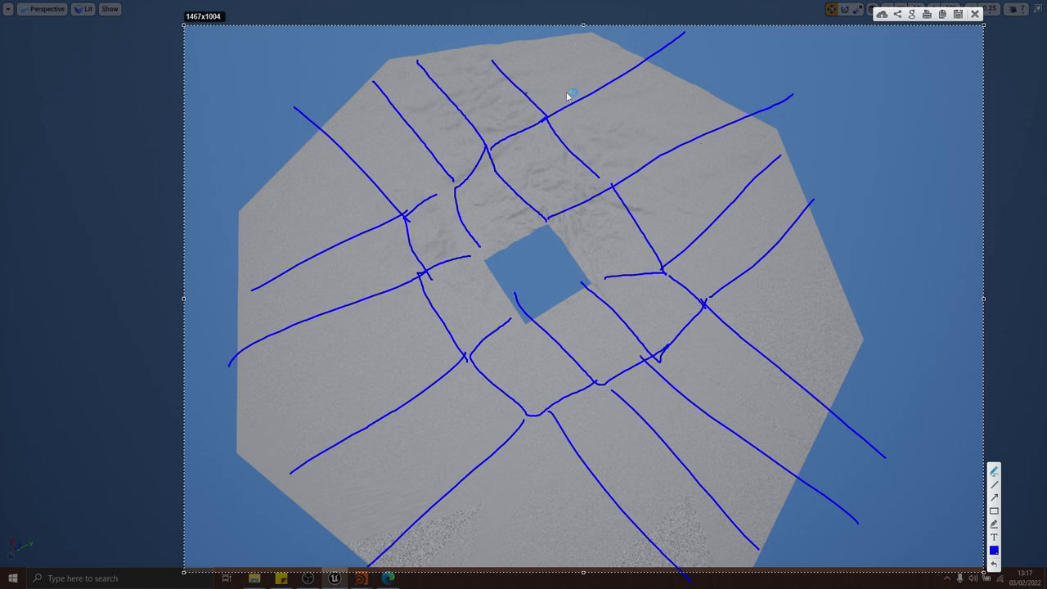
{"action": "key", "text": "ctrl+z"}
{"action": "key", "text": "ctrl+z"}
{"action": "key", "text": "ctrl+z"}
{"action": "key", "text": "ctrl+z"}
{"action": "key", "text": "ctrl+z"}
{"action": "key", "text": "ctrl+z"}
{"action": "key", "text": "ctrl+z"}
{"action": "key", "text": "ctrl+z"}
{"action": "key", "text": "ctrl+z"}
{"action": "key", "text": "ctrl+z"}
{"action": "key", "text": "ctrl+z"}
{"action": "key", "text": "ctrl+z"}
{"action": "key", "text": "ctrl+z"}
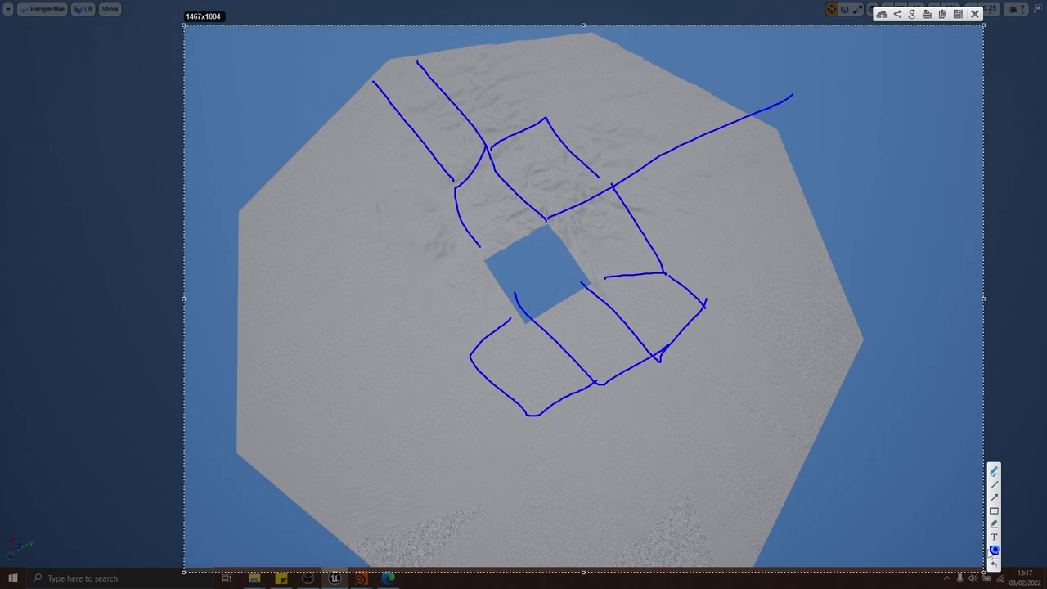
{"action": "left_click", "coordinate": [975, 15]}
{"action": "key", "text": "w"}
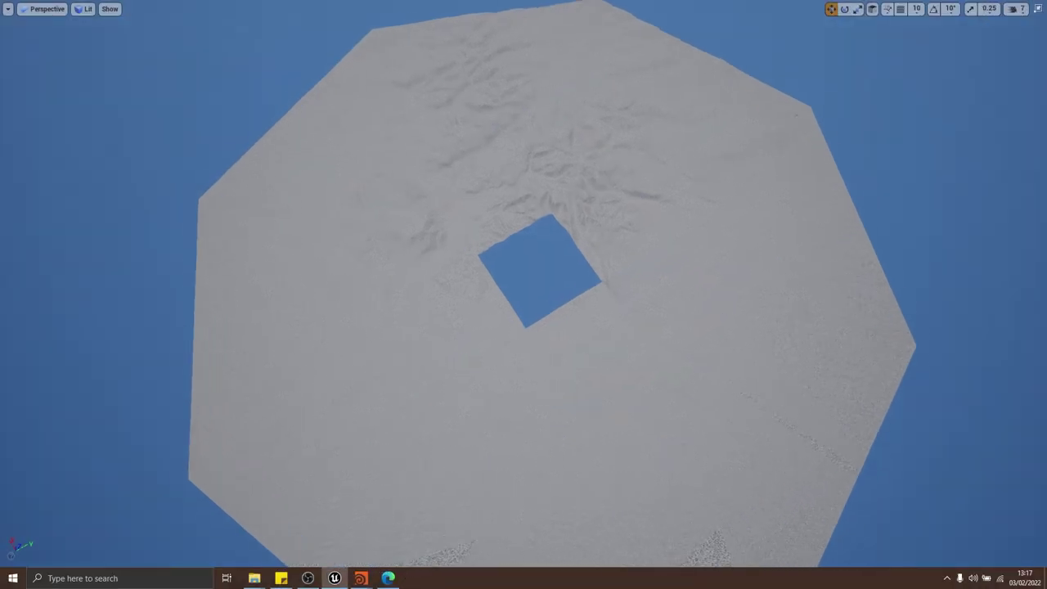
{"action": "scroll", "coordinate": [540, 270], "scroll_direction": "up", "scroll_amount": 6}
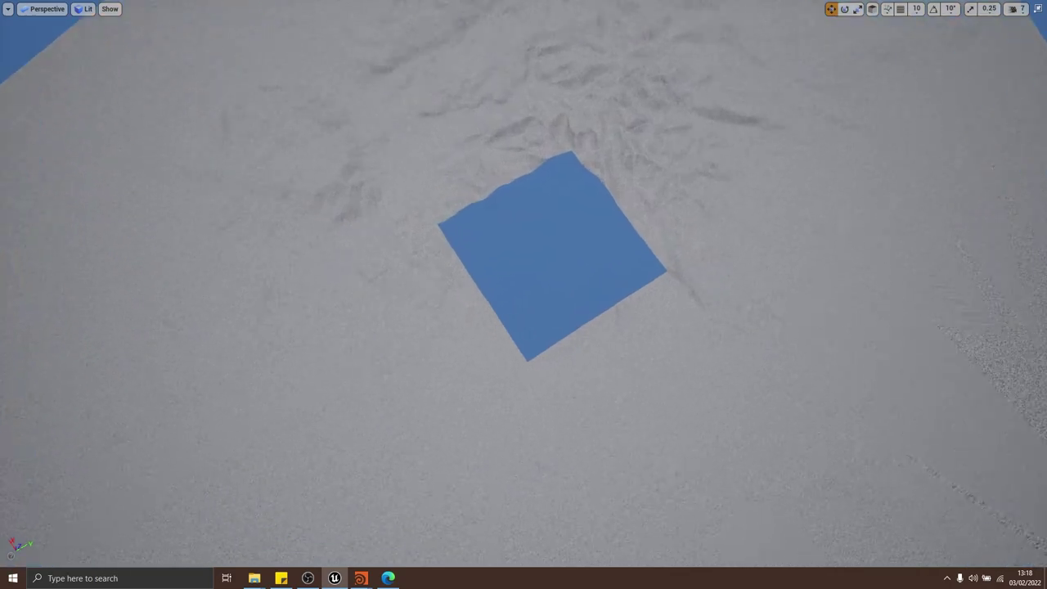
{"action": "right_click_drag", "start_coordinate": [524, 286], "coordinate": [565, 123]}
{"action": "key", "text": "w"}
{"action": "key", "text": "s"}
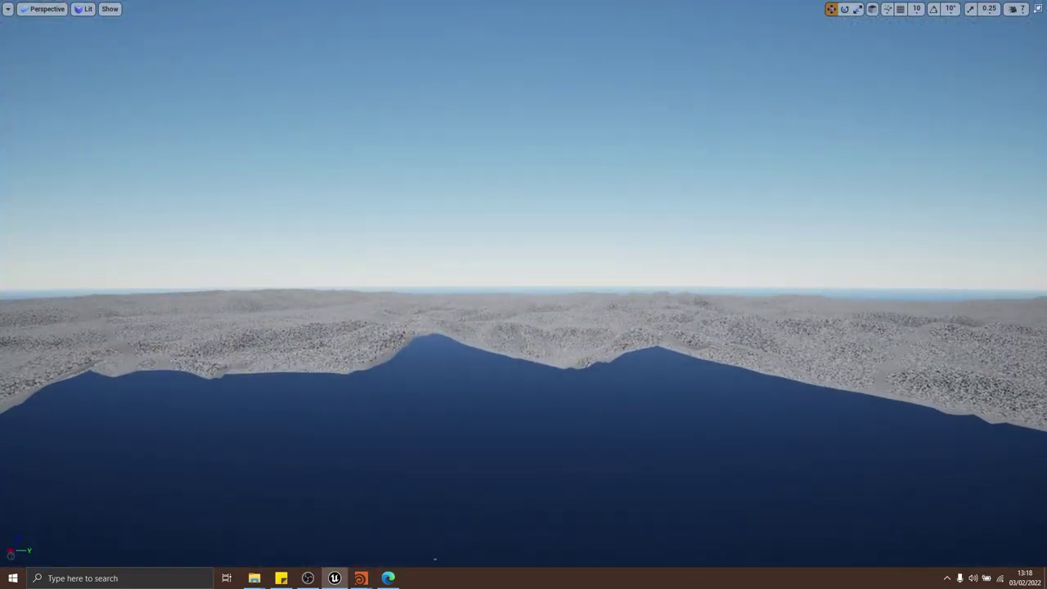
Switch to the Houdini window with the Workshop_1_LidarTerrain scene and orbit around the coloured terrain slices
{"action": "mouse_move", "coordinate": [360, 584]}
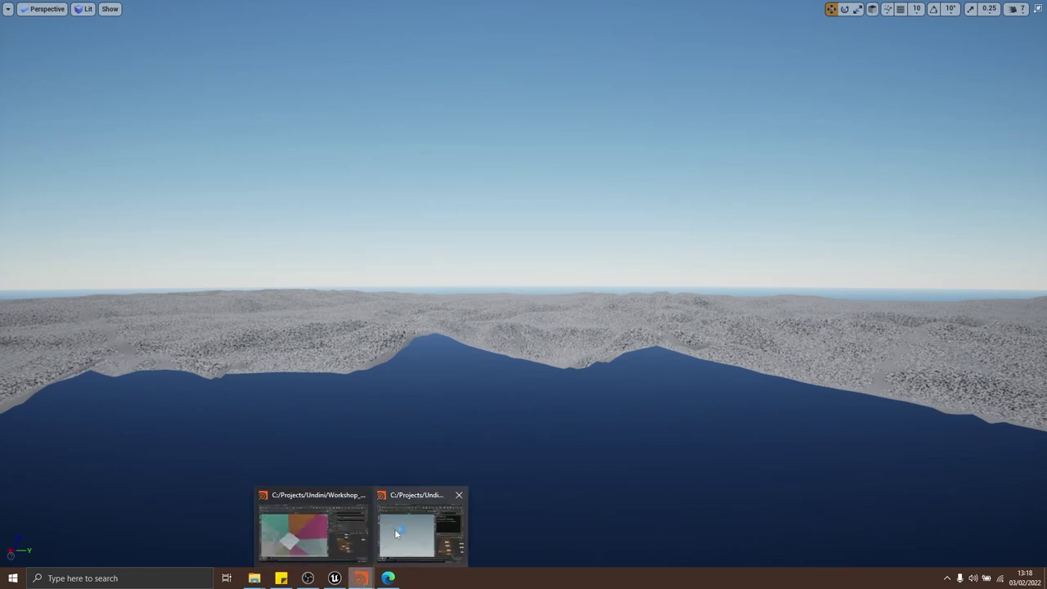
{"action": "left_click", "coordinate": [394, 528]}
{"action": "left_click_drag", "start_coordinate": [554, 278], "coordinate": [442, 279]}
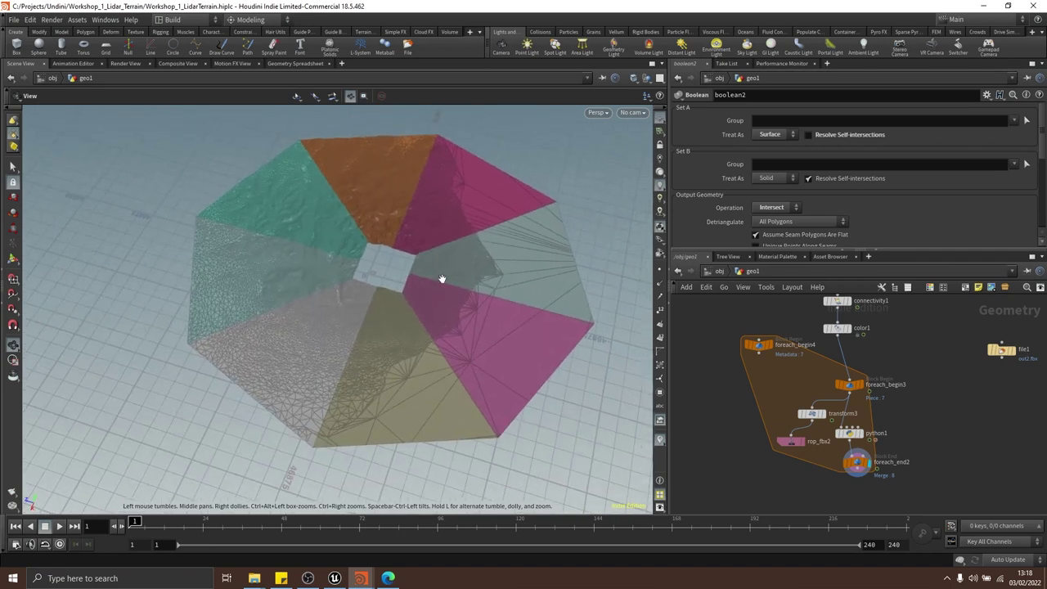